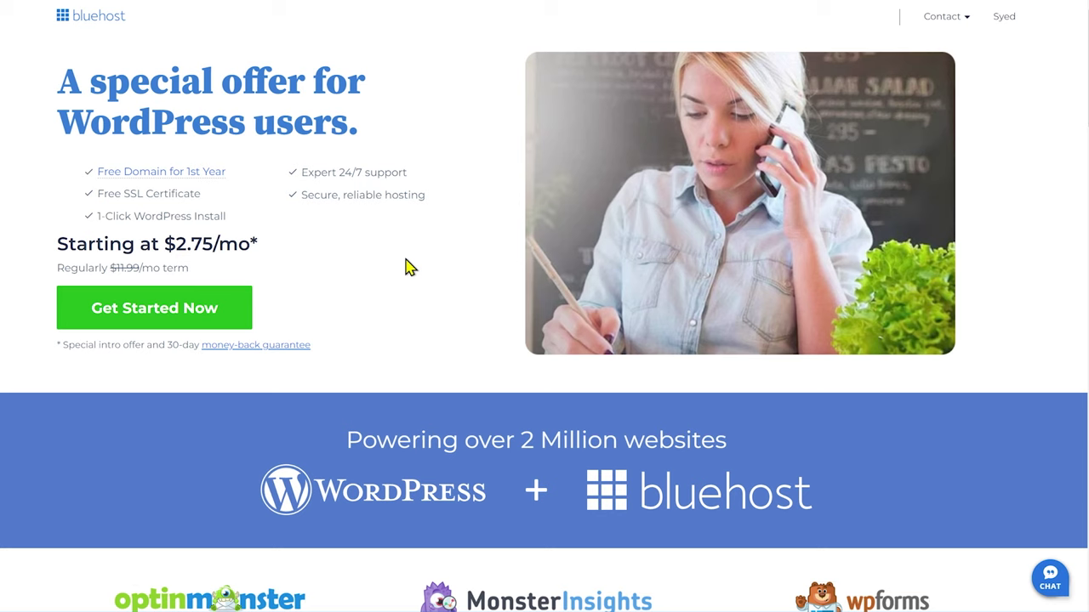
# Scroll the Bluehost WordPress offer page before switching to Google results for 'wpbeginner business name generator'
pyautogui.scroll(-1, 407, 268)
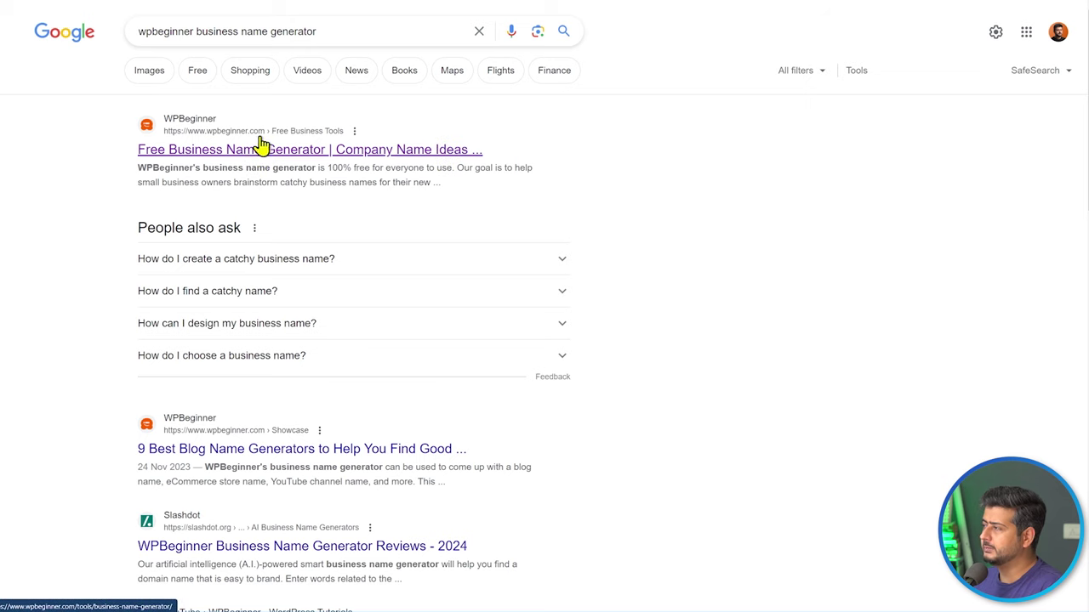
# Open the 'Free Business Name Generator | Company Name Ideas' result and scroll through the page
pyautogui.click(170, 153)
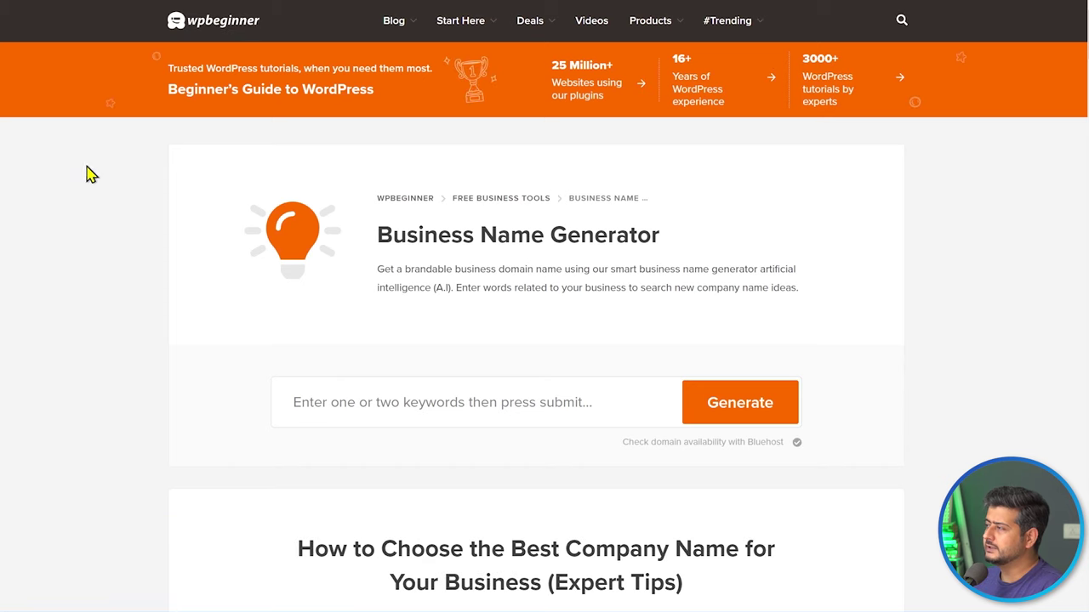
pyautogui.scroll(-3, 161, 287)
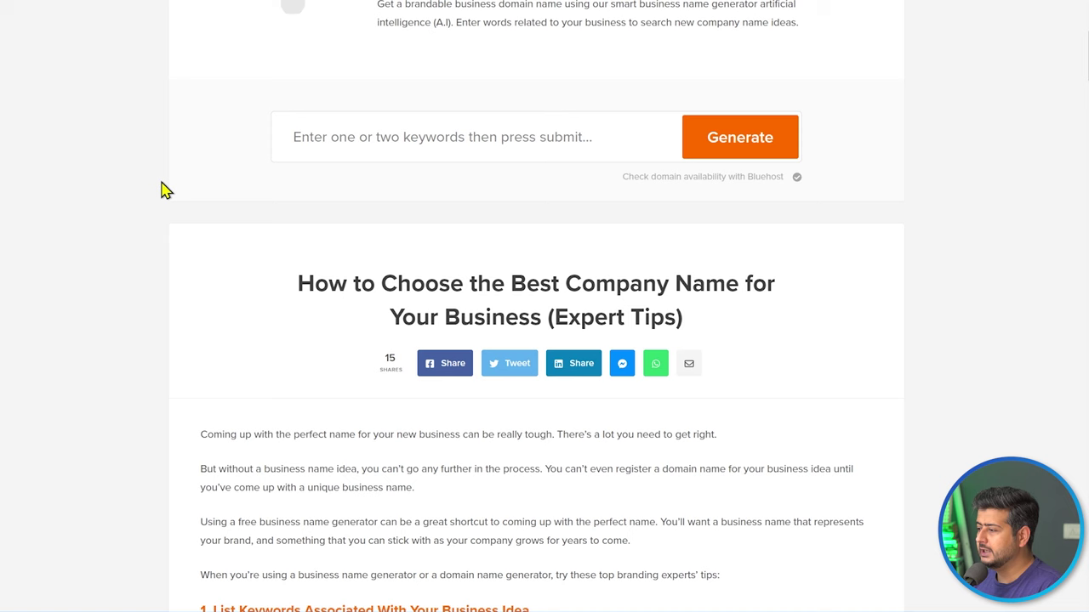
pyautogui.scroll(1, 403, 209)
# Enter 'roofing' as the business name keyword, then start a new browser tab
pyautogui.click(405, 212)
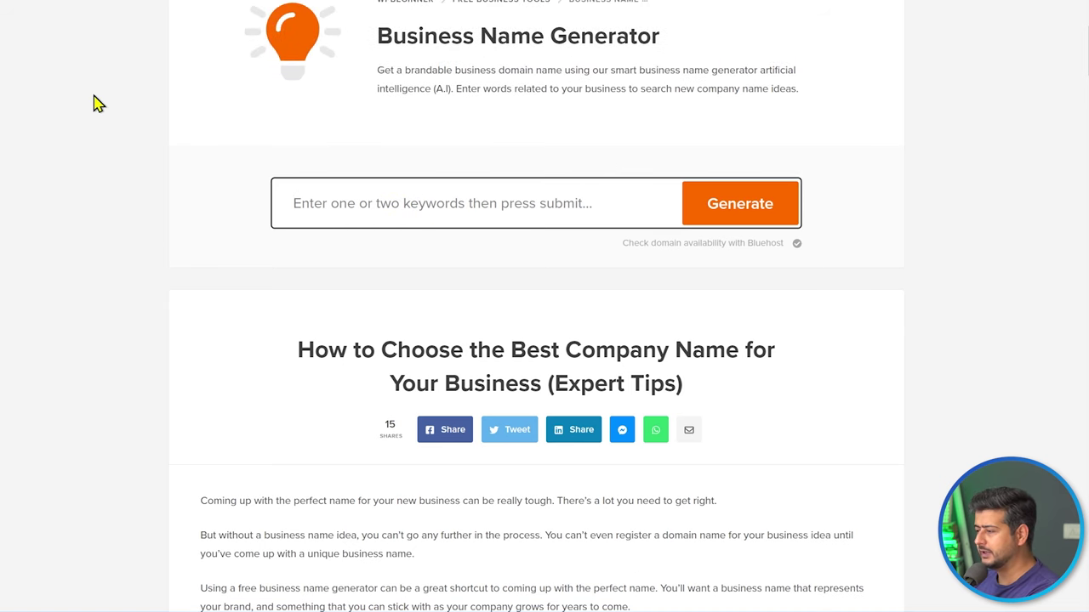
pyautogui.write('roofing')
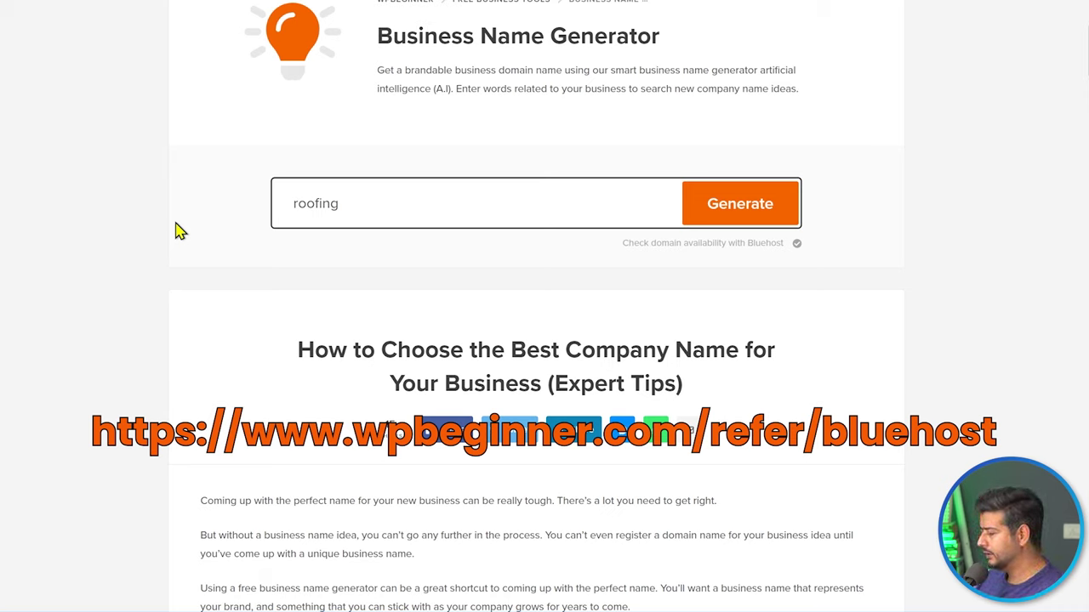
pyautogui.hotkey('ctrl', 't')
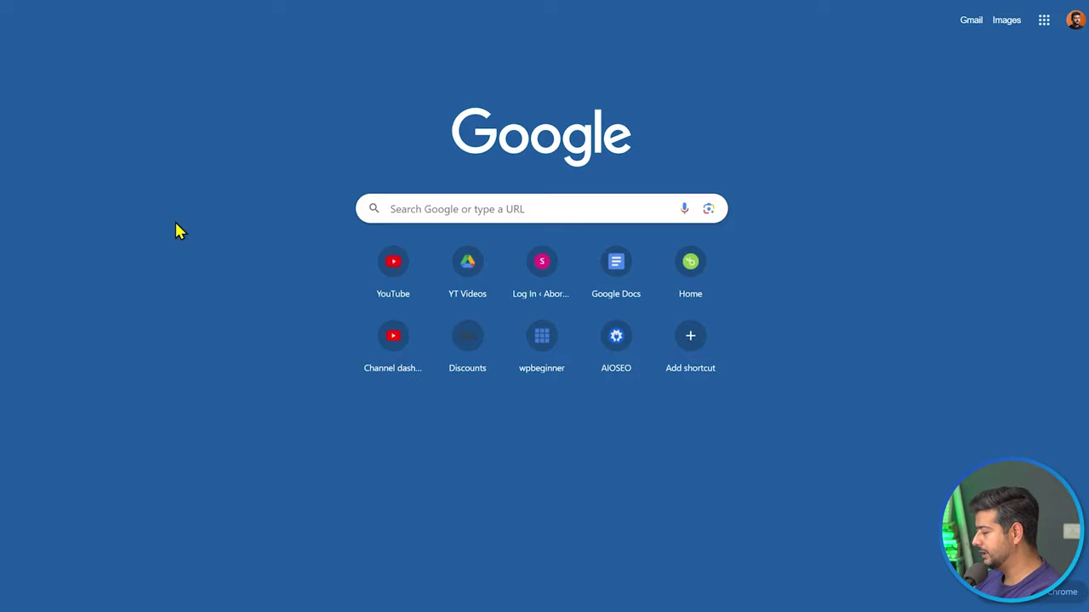
# Load wpbeginner.com/refer/bluehost to reach Bluehost's $2.75/mo WordPress offer page
pyautogui.write('wpb')
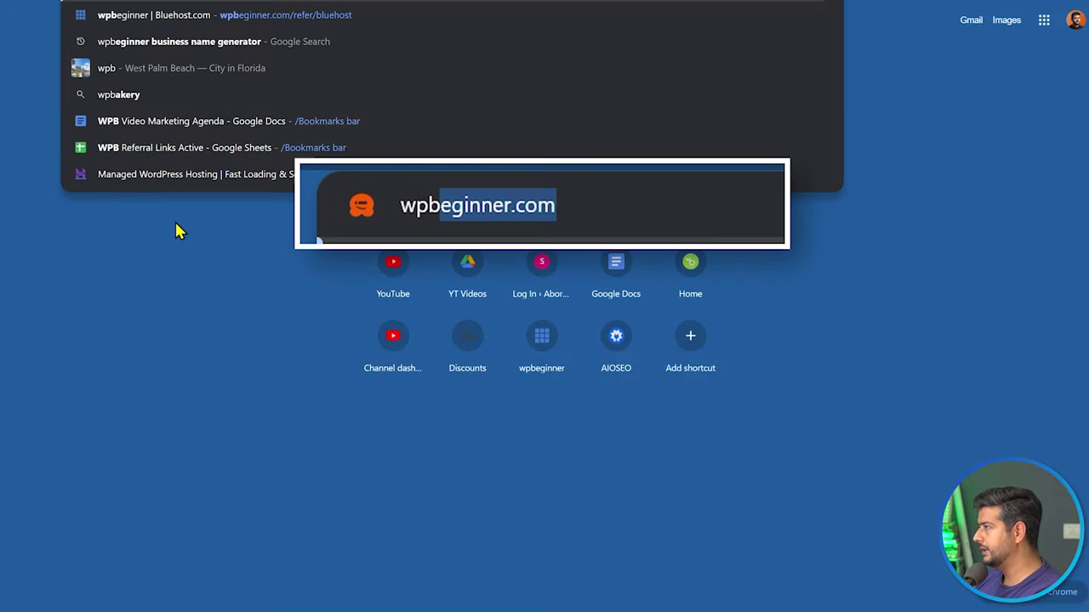
pyautogui.write('eginner.com/refer/bluehost')
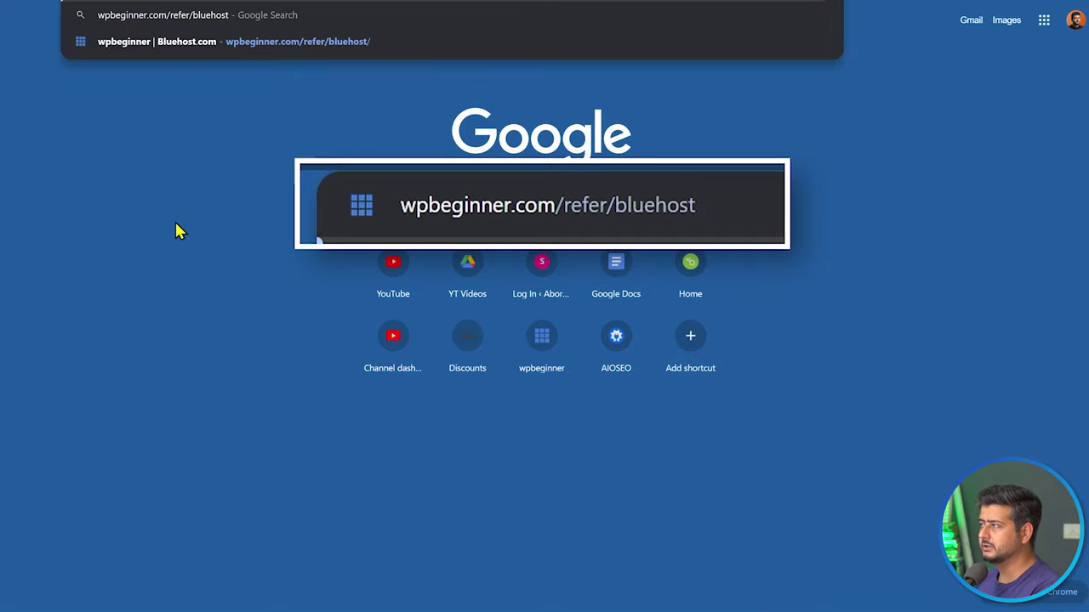
pyautogui.press('Return')
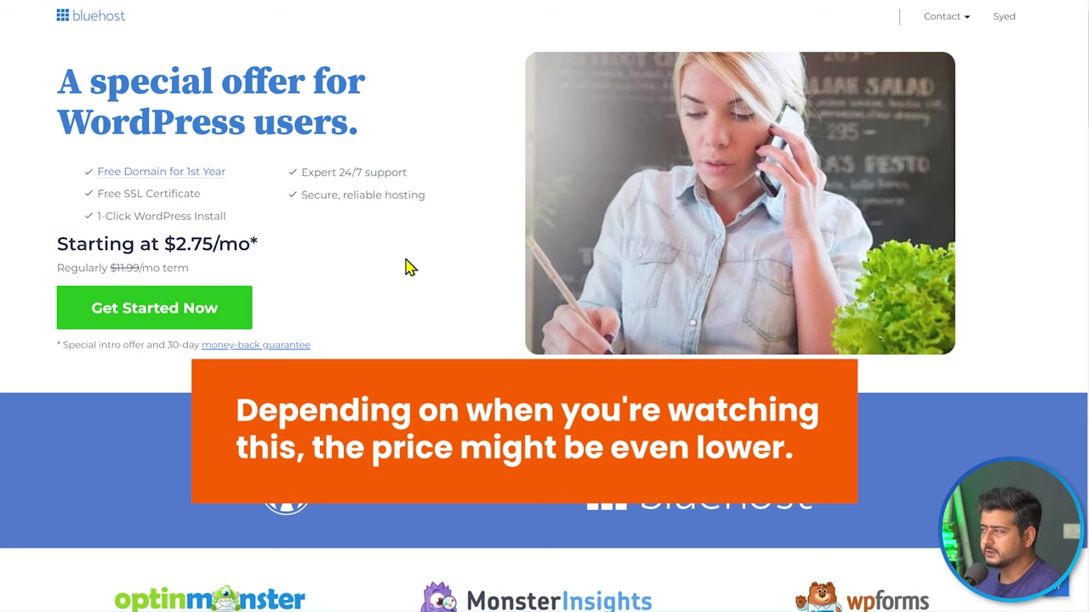
# Scroll down to the 'Choose your WordPress hosting plan' table showing Basic at $2.75/mo
pyautogui.scroll(-9, 405, 260)
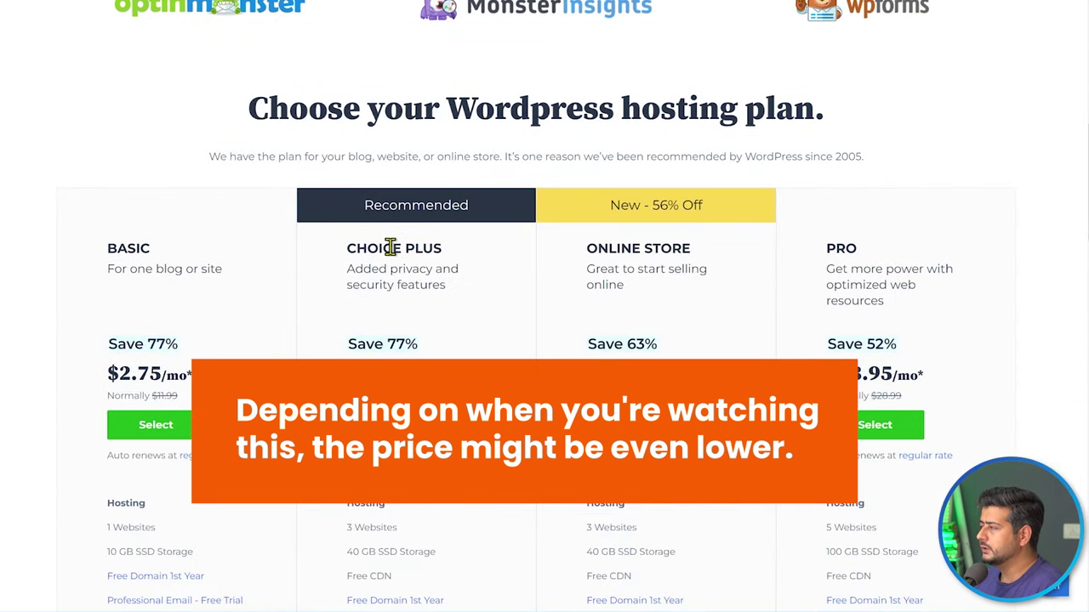
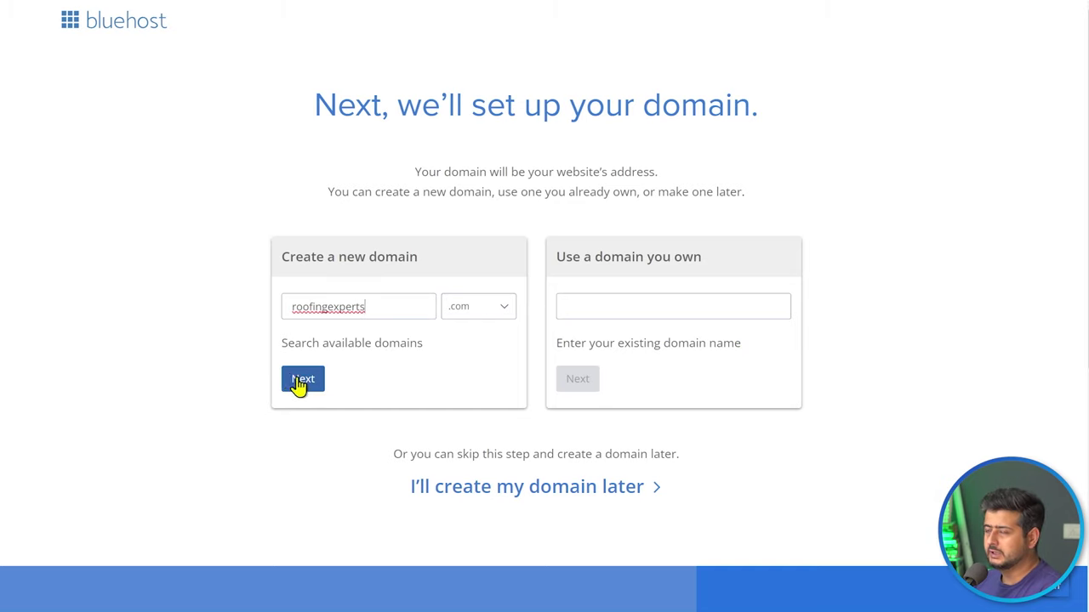
# Skip domain creation and keep WordPress Basic Hosting on the 12 Month $2.75/mo term
pyautogui.click(473, 500)
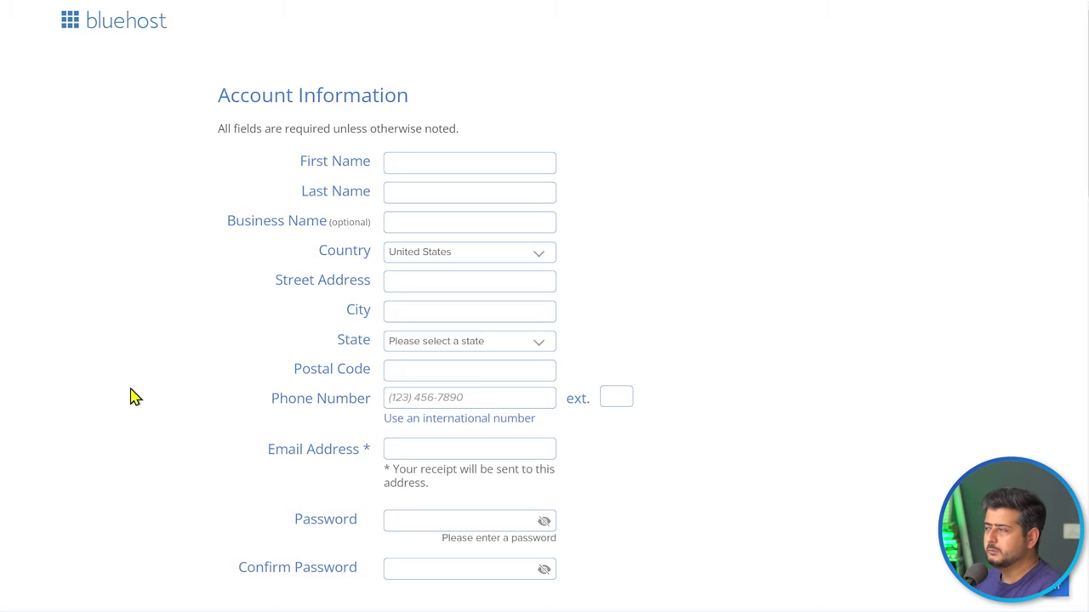
pyautogui.scroll(-3, 522, 243)
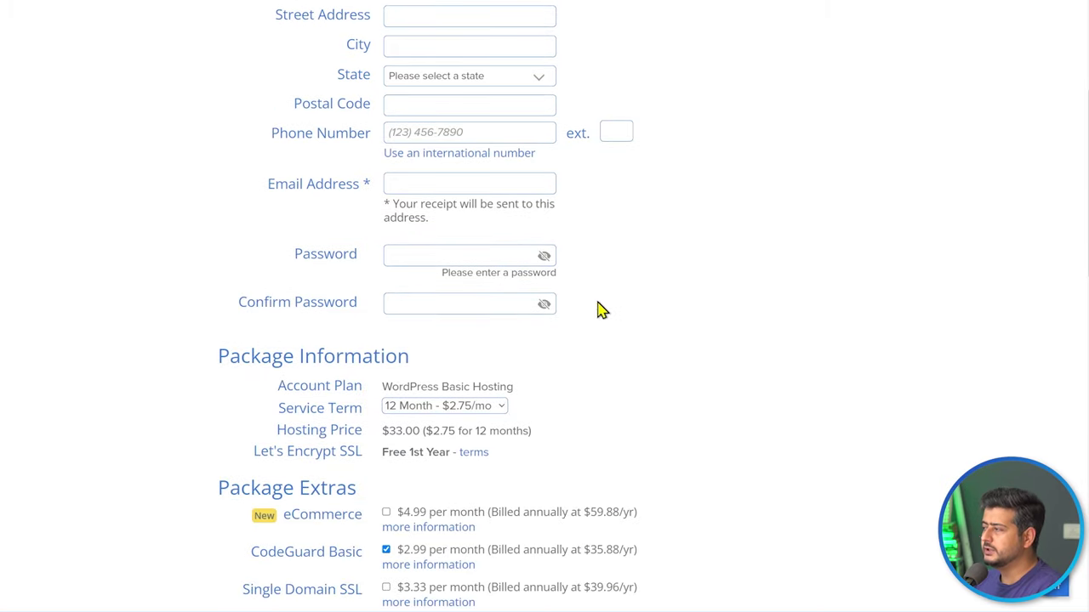
pyautogui.scroll(3, 612, 319)
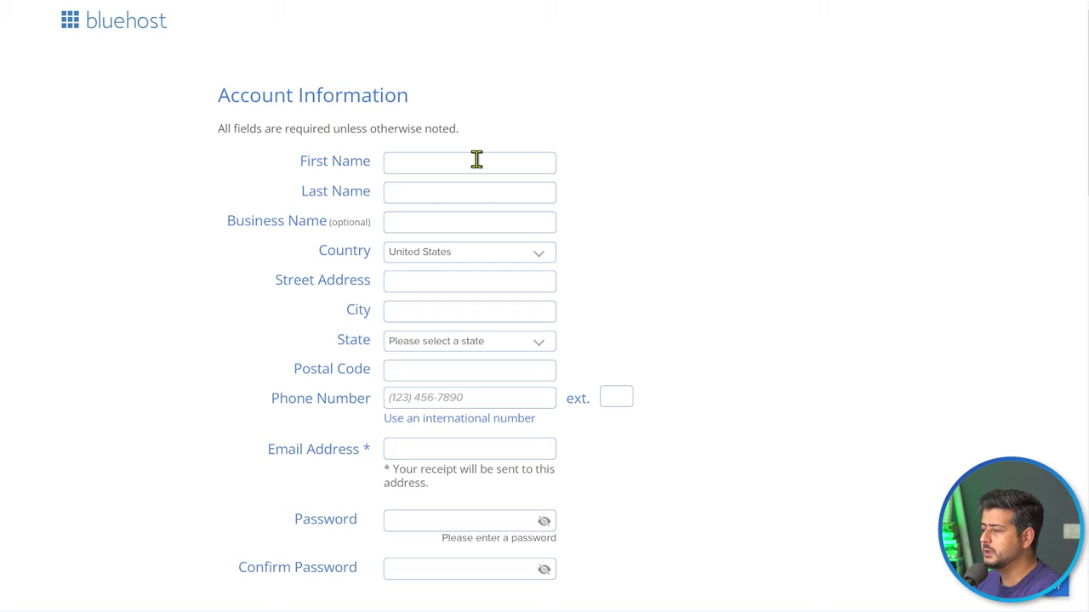
pyautogui.scroll(-2, 527, 286)
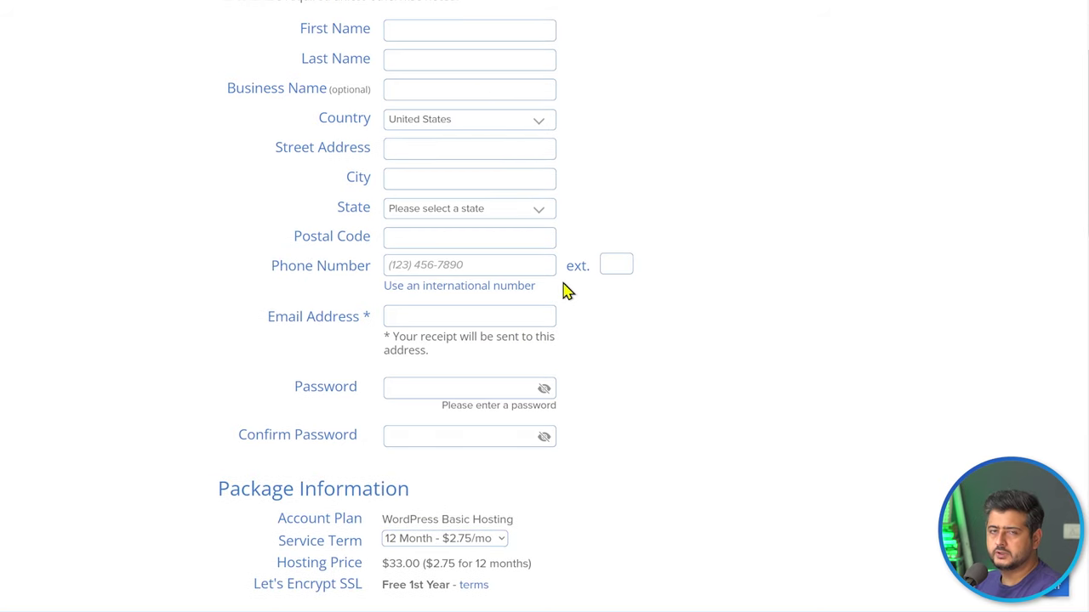
pyautogui.scroll(-4, 654, 301)
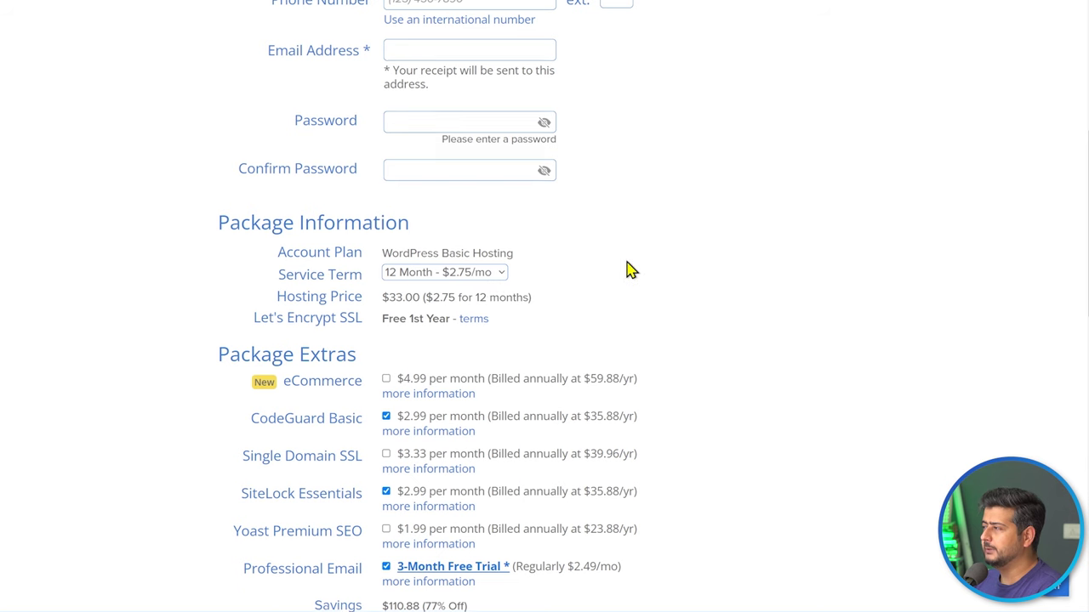
pyautogui.scroll(-1, 630, 271)
pyautogui.click(502, 208)
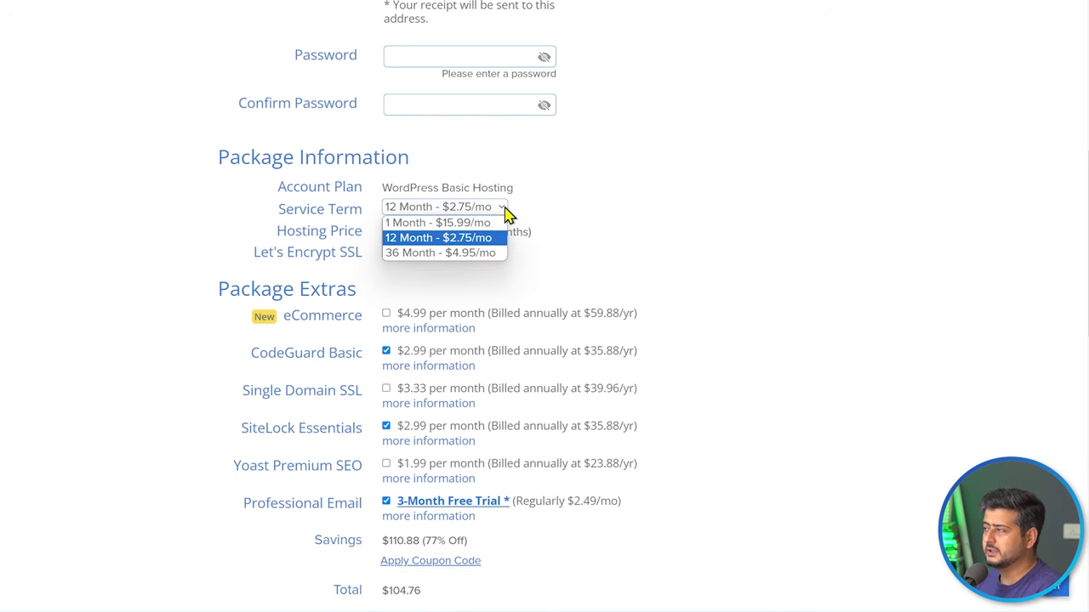
pyautogui.click(598, 211)
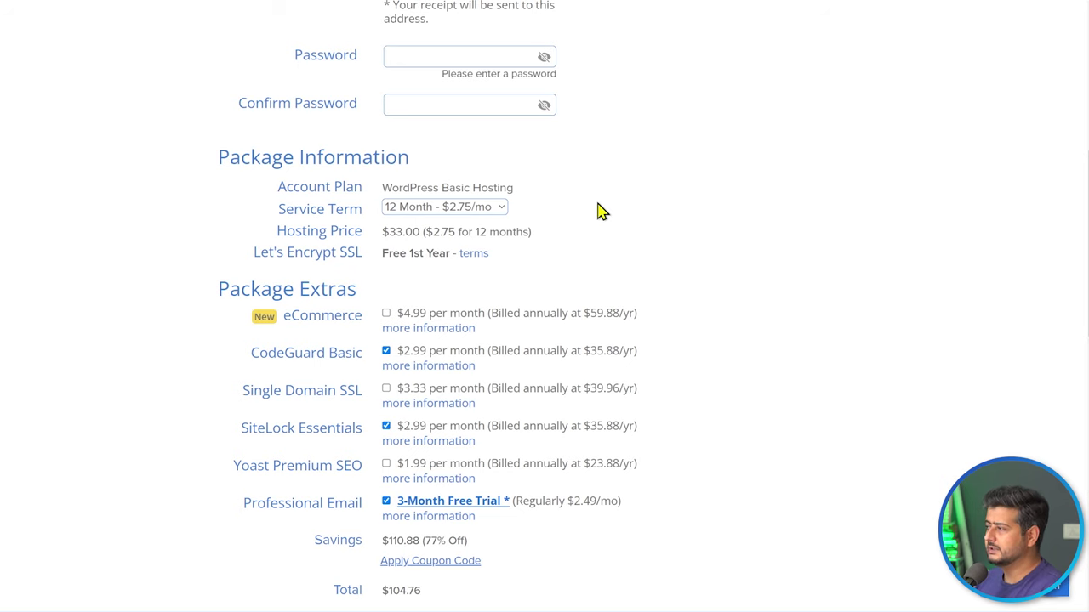
# Remove the CodeGuard Basic, SiteLock Essentials and Professional Email package extras from the order
pyautogui.scroll(-3, 599, 211)
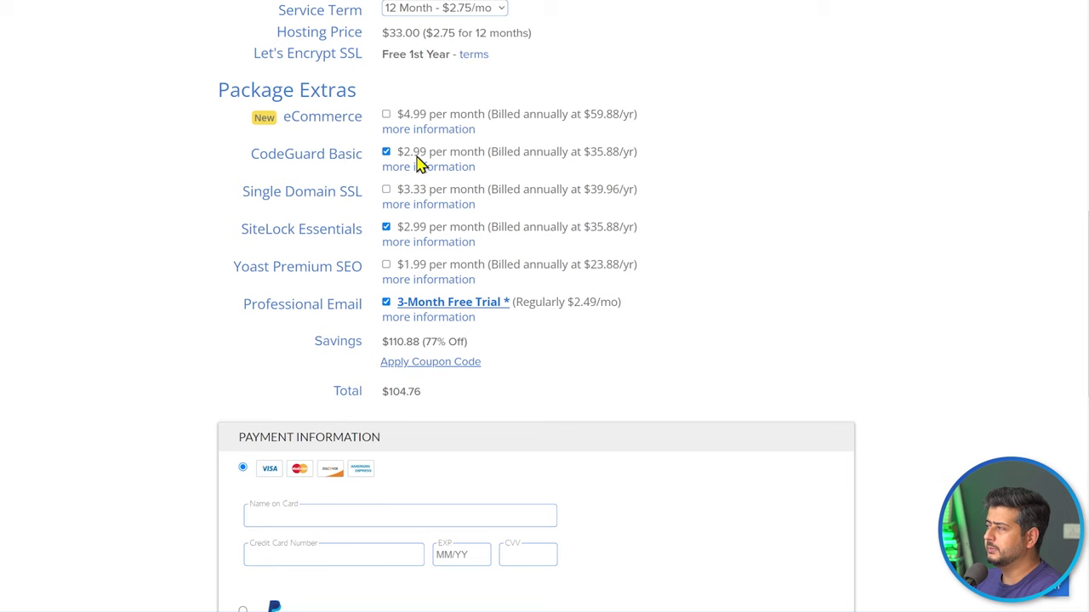
pyautogui.click(386, 153)
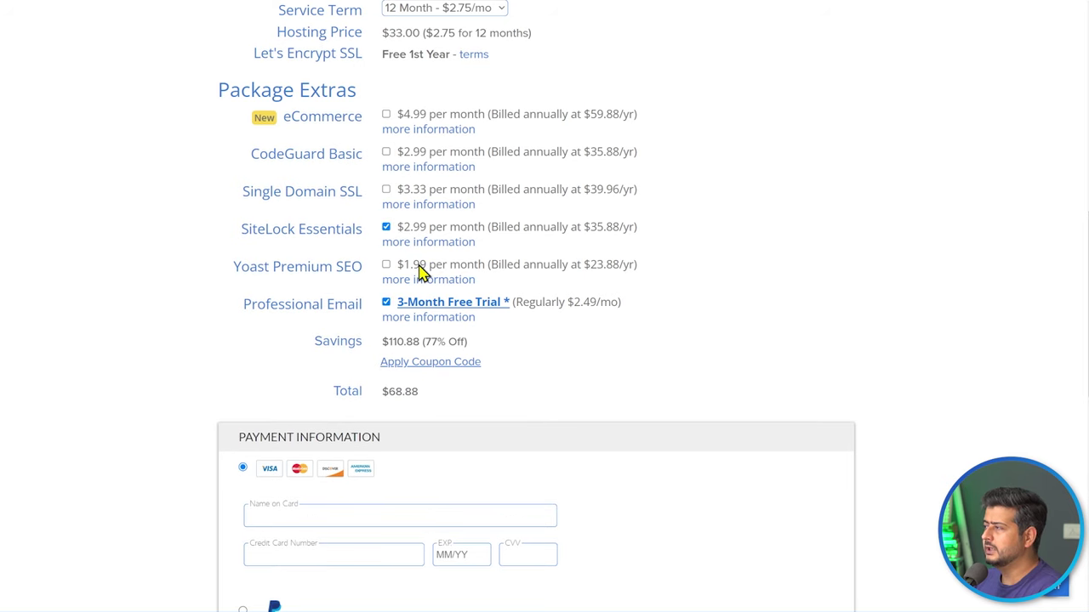
pyautogui.click(387, 226)
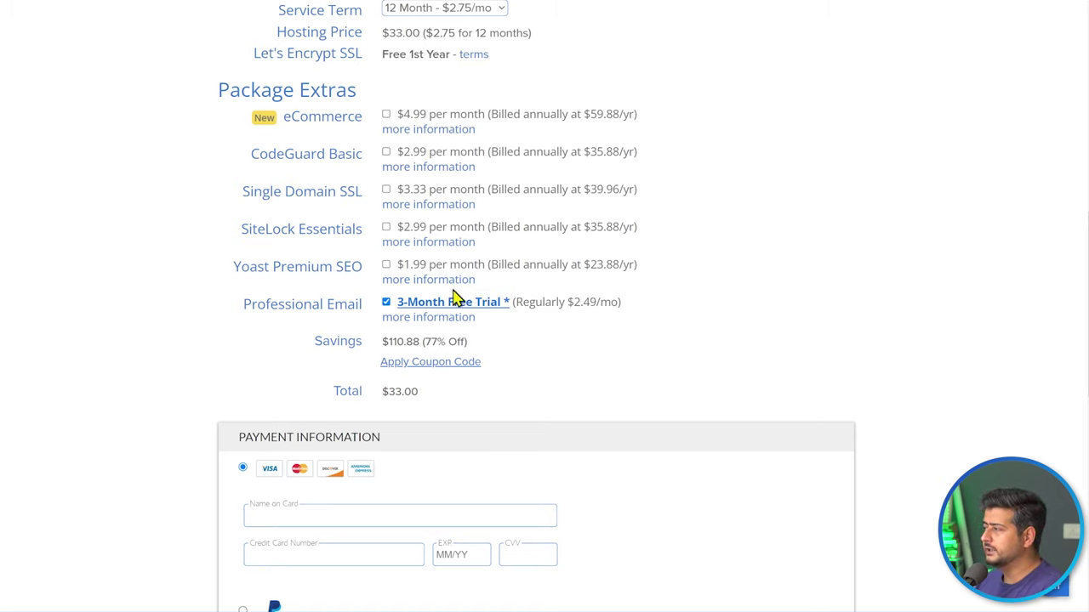
pyautogui.click(387, 304)
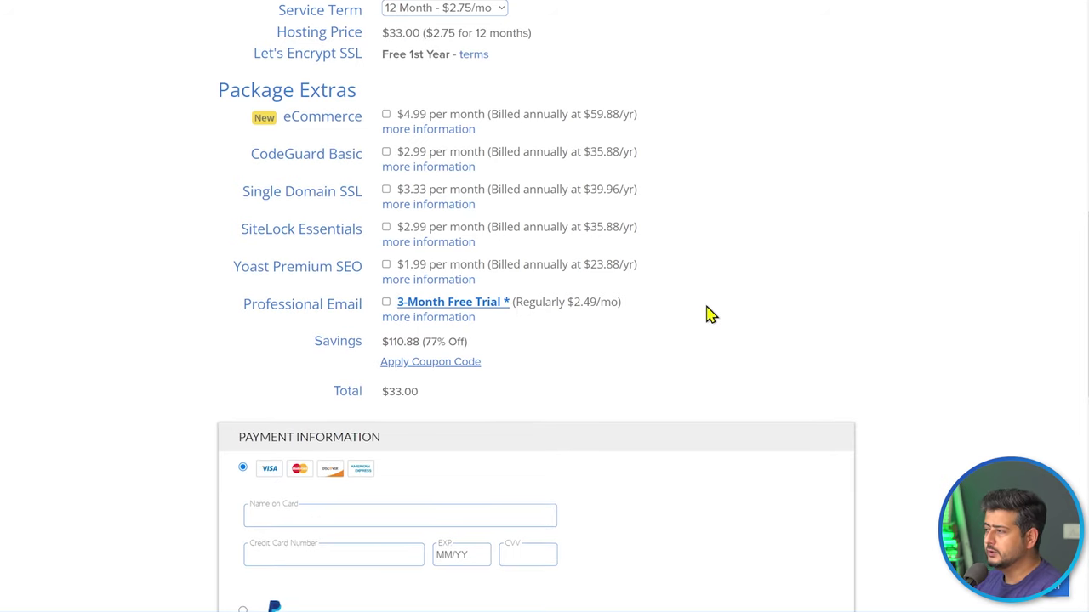
pyautogui.scroll(-3, 712, 314)
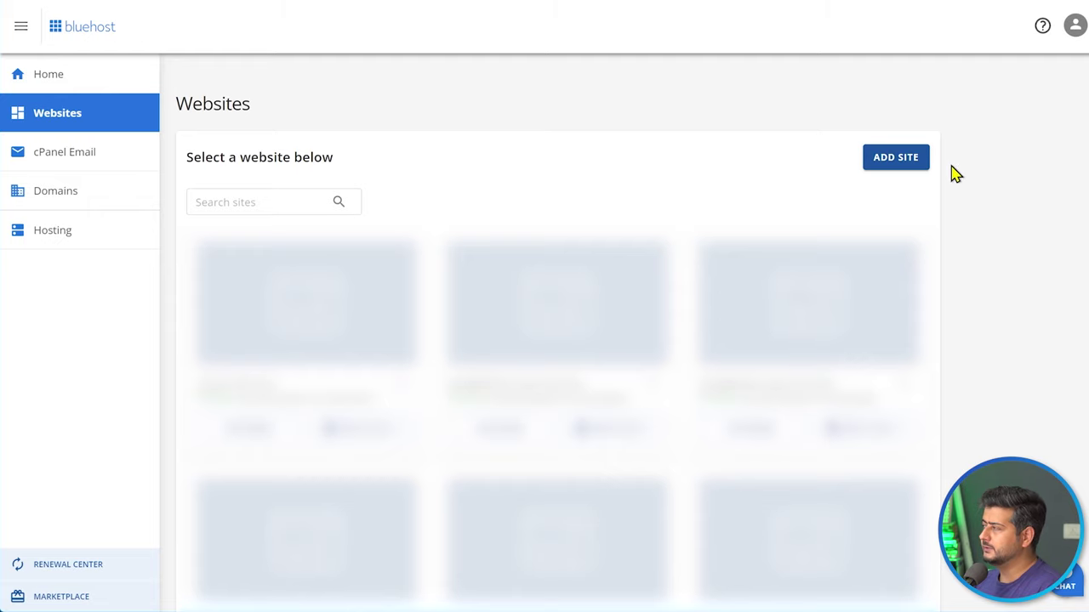
# Add a new site and choose the Install WordPress option
pyautogui.click(877, 160)
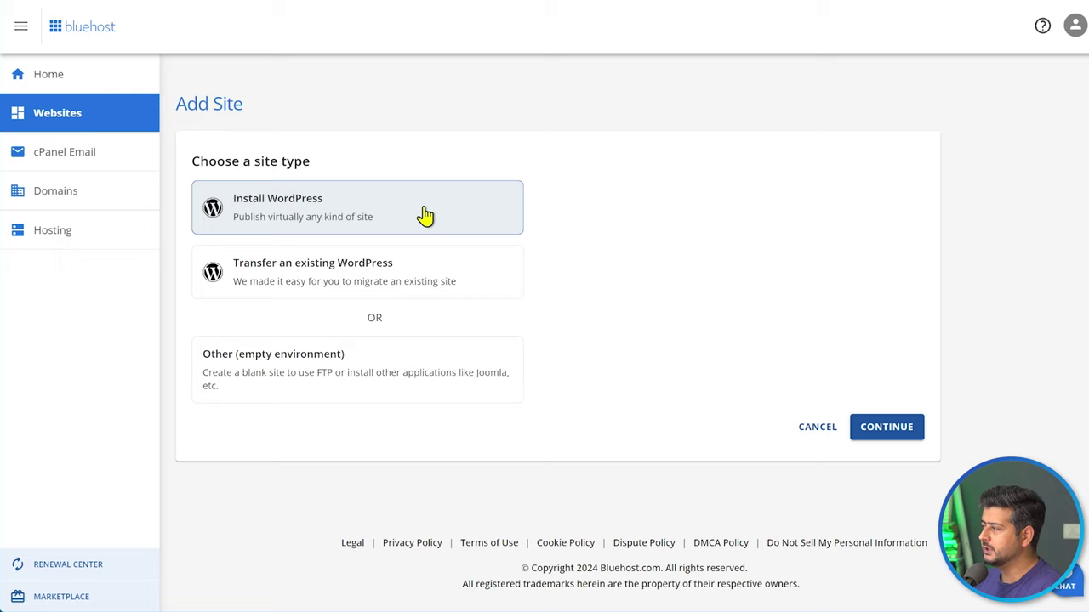
pyautogui.click(892, 434)
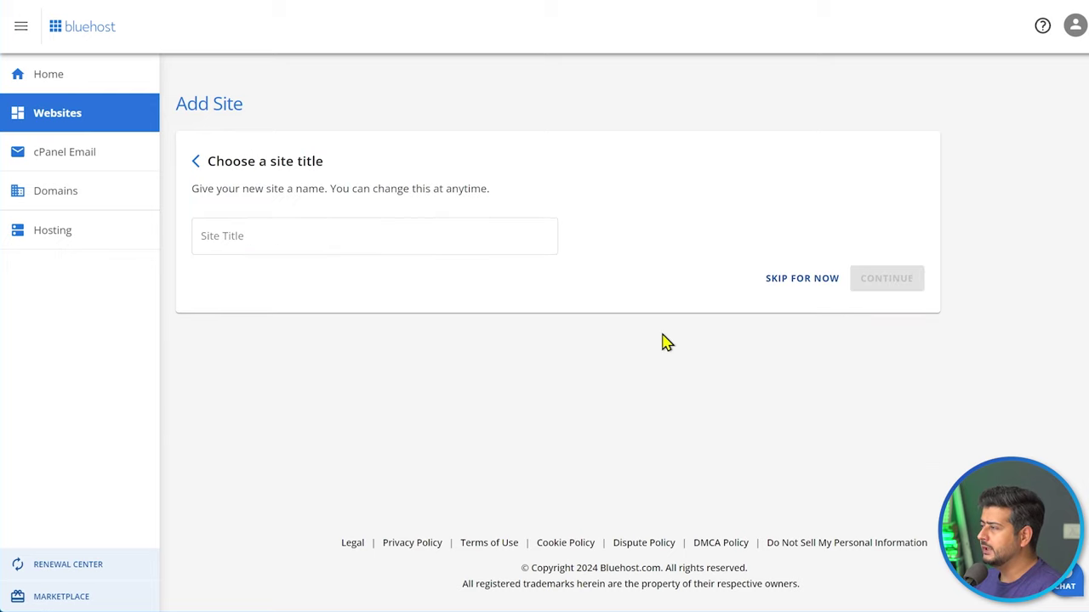
# Enter 'Roofing Experts' as the site title and continue
pyautogui.click(473, 234)
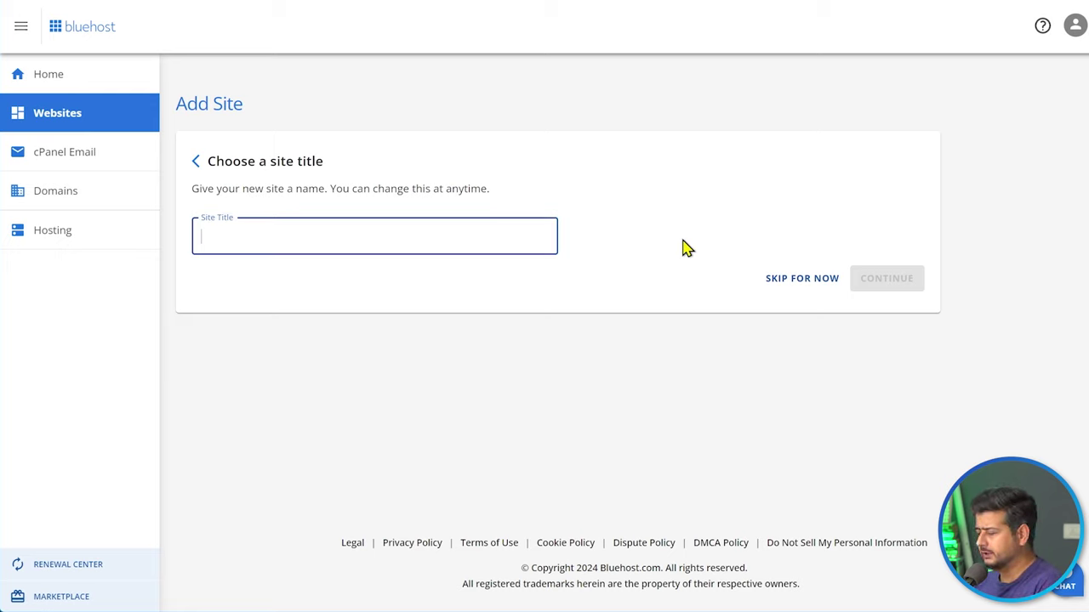
pyautogui.write('Roofin')
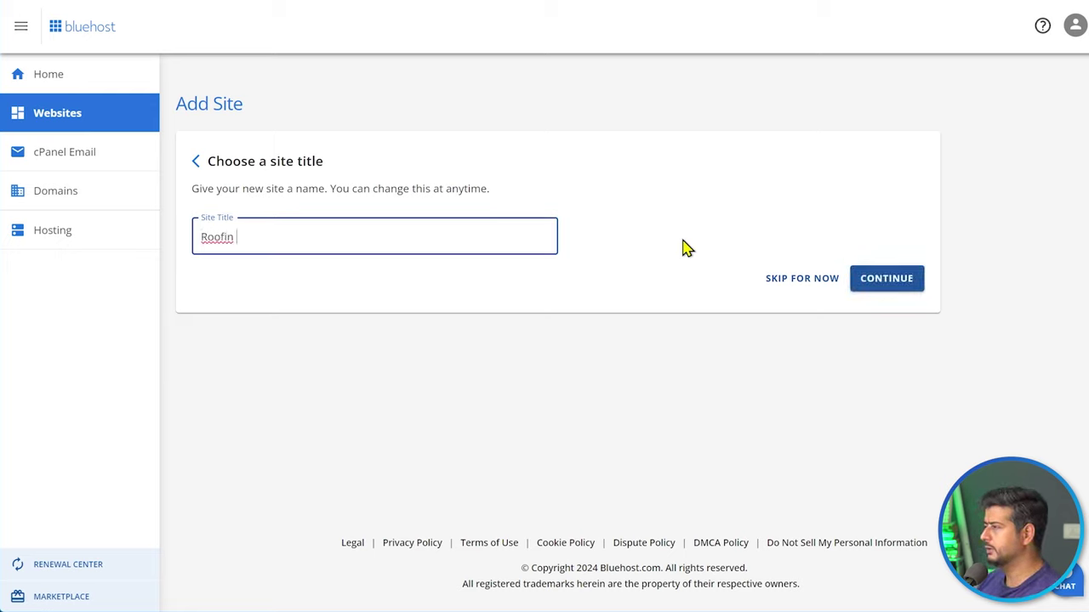
pyautogui.write('g Experts')
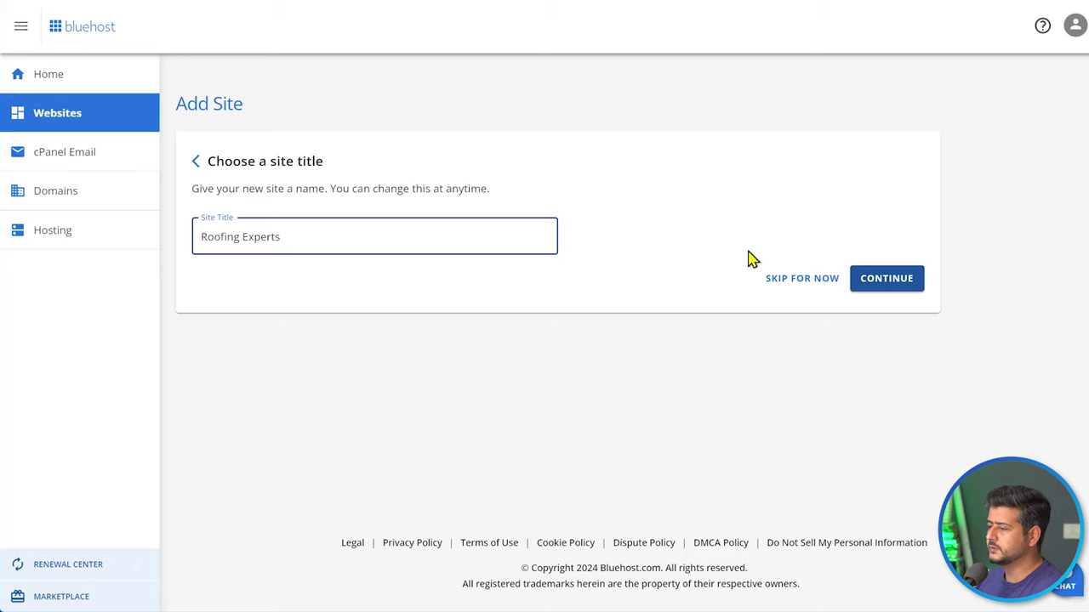
pyautogui.click(887, 280)
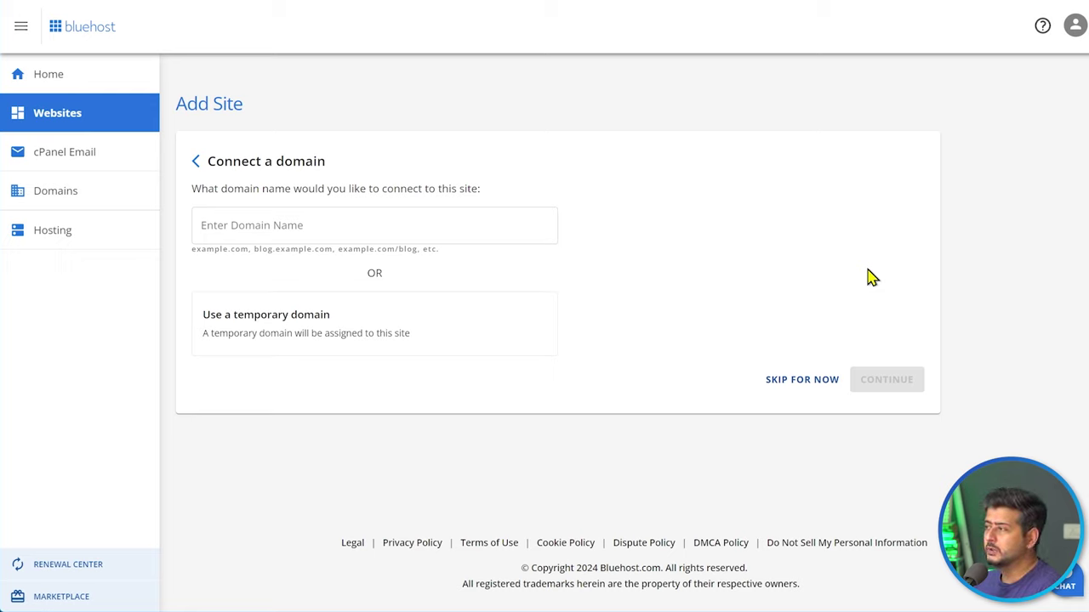
# Use a temporary domain for Roofing Experts and begin installing WordPress
pyautogui.click(405, 226)
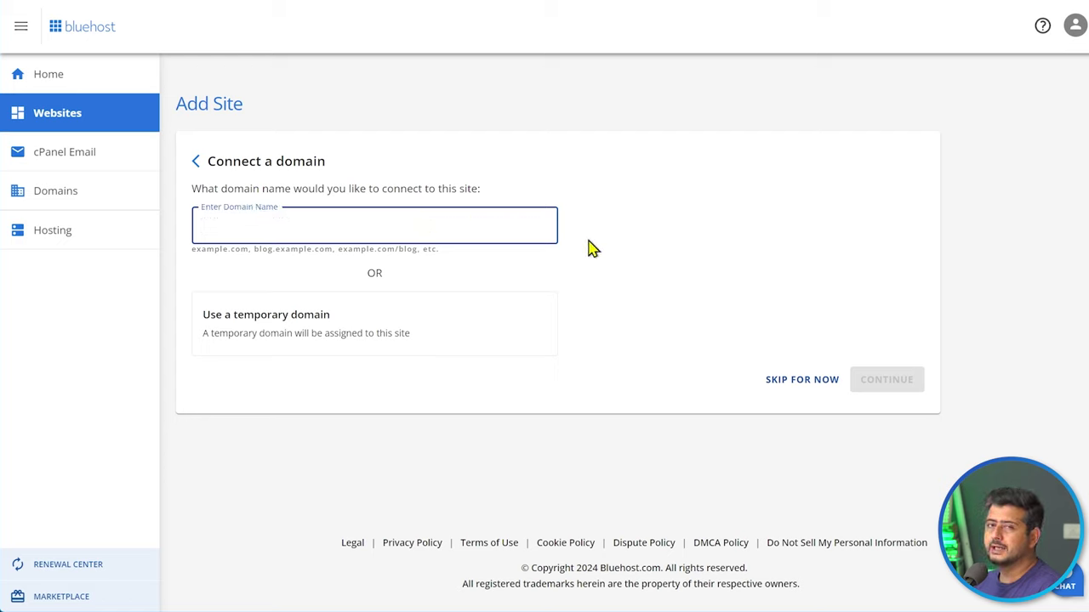
pyautogui.click(711, 245)
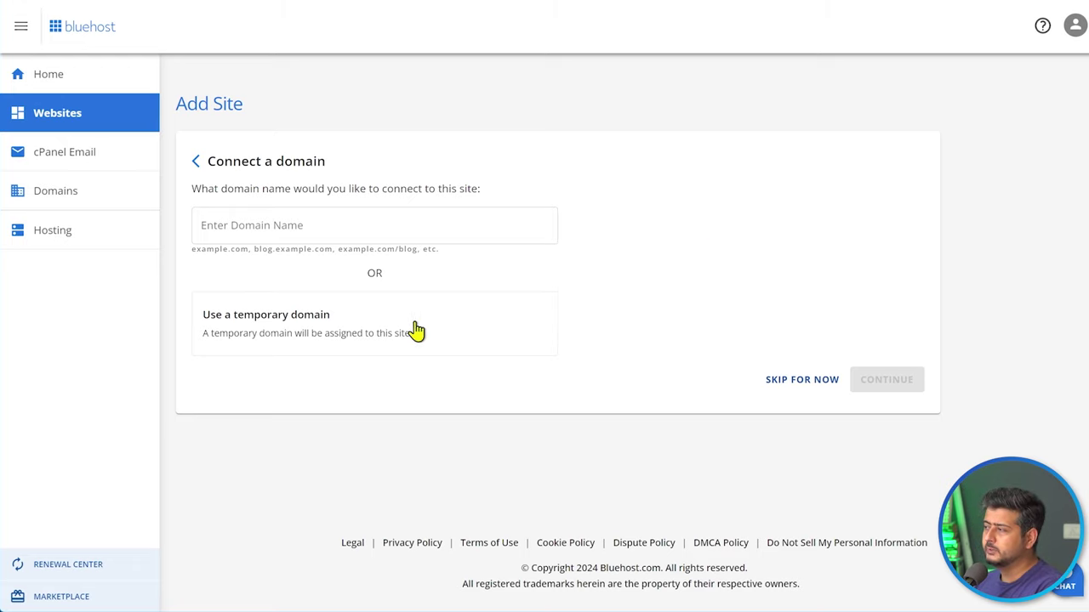
pyautogui.click(447, 327)
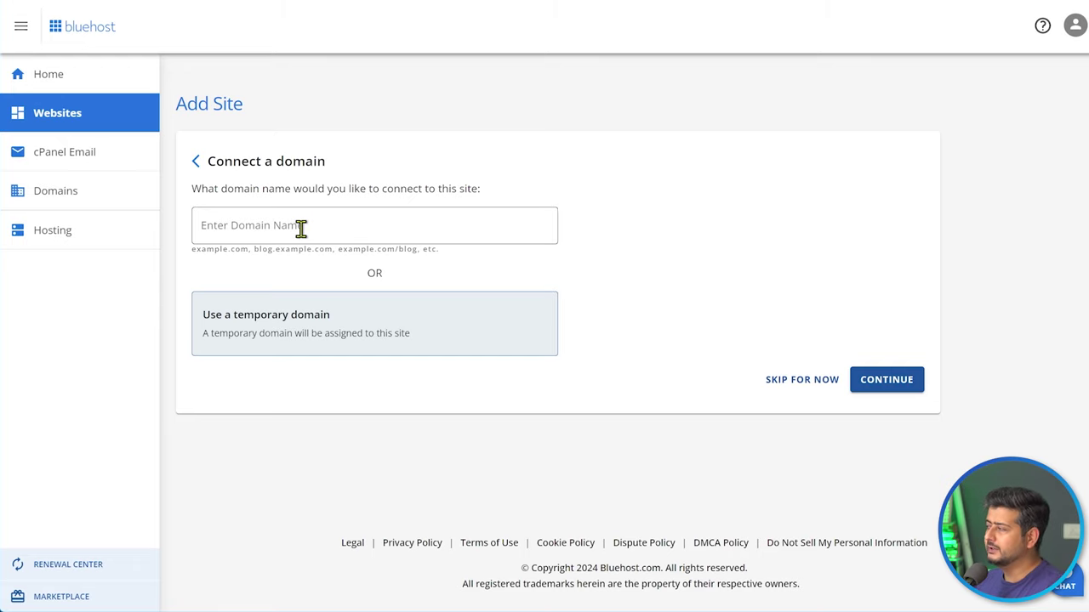
pyautogui.click(858, 382)
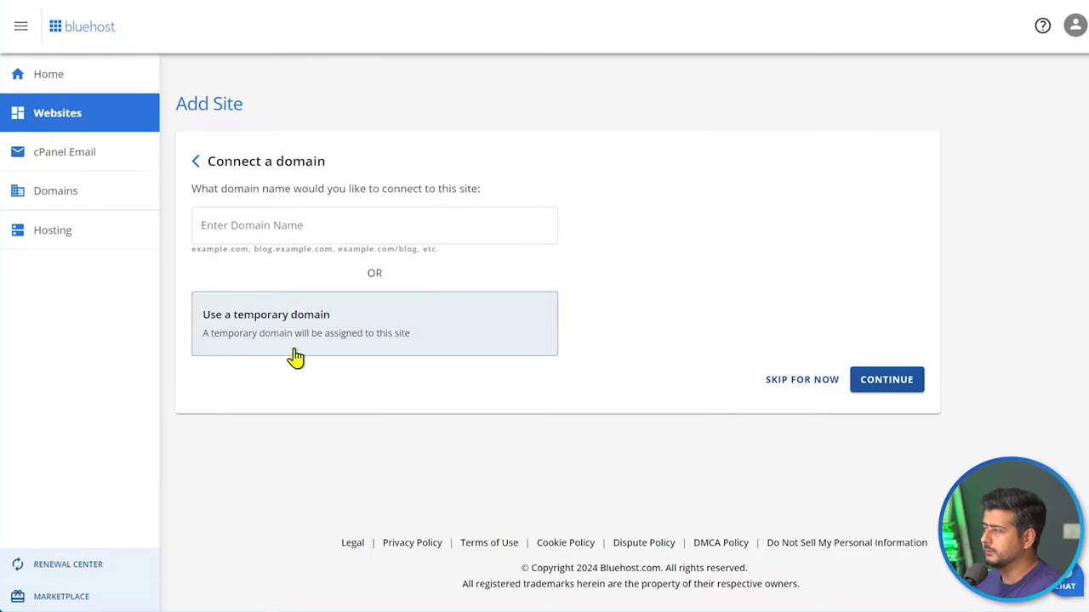
pyautogui.click(887, 384)
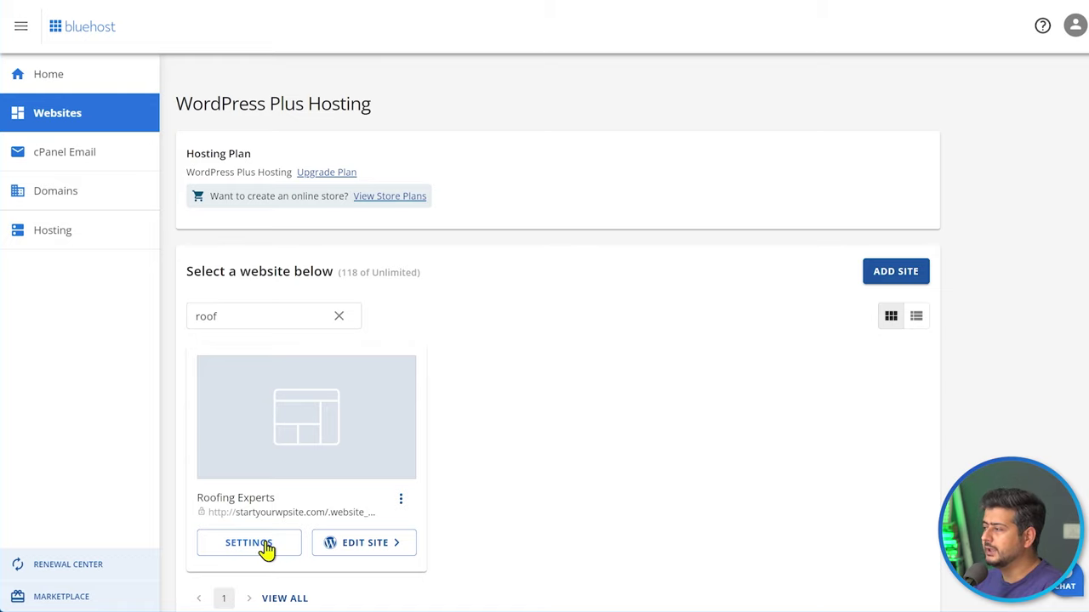
# Open the settings of the Roofing Experts site card
pyautogui.click(271, 549)
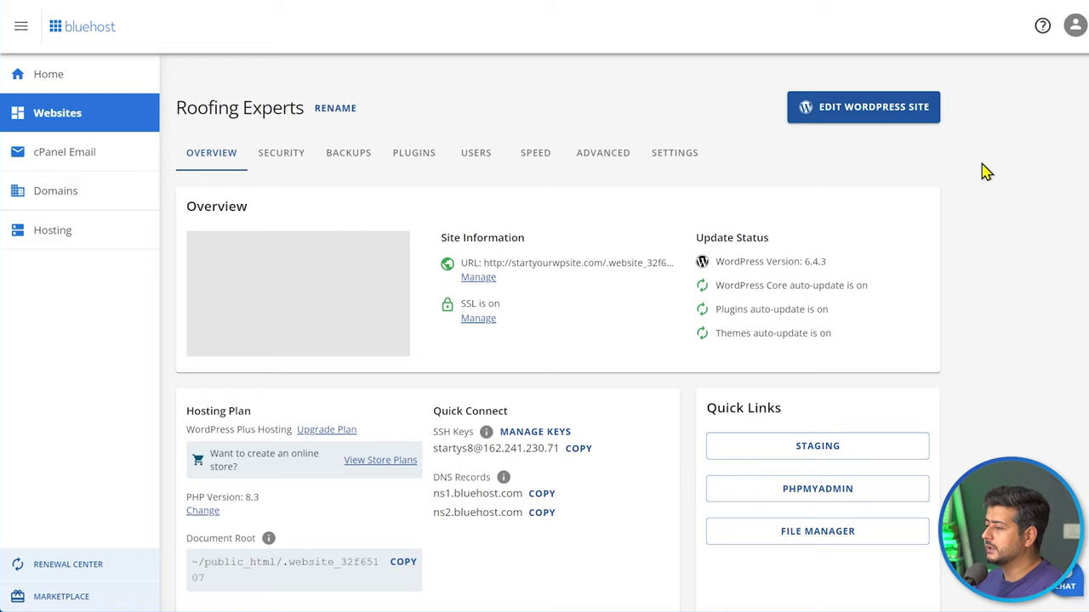
# Launch the Roofing Experts WordPress site for editing from its overview
pyautogui.click(857, 113)
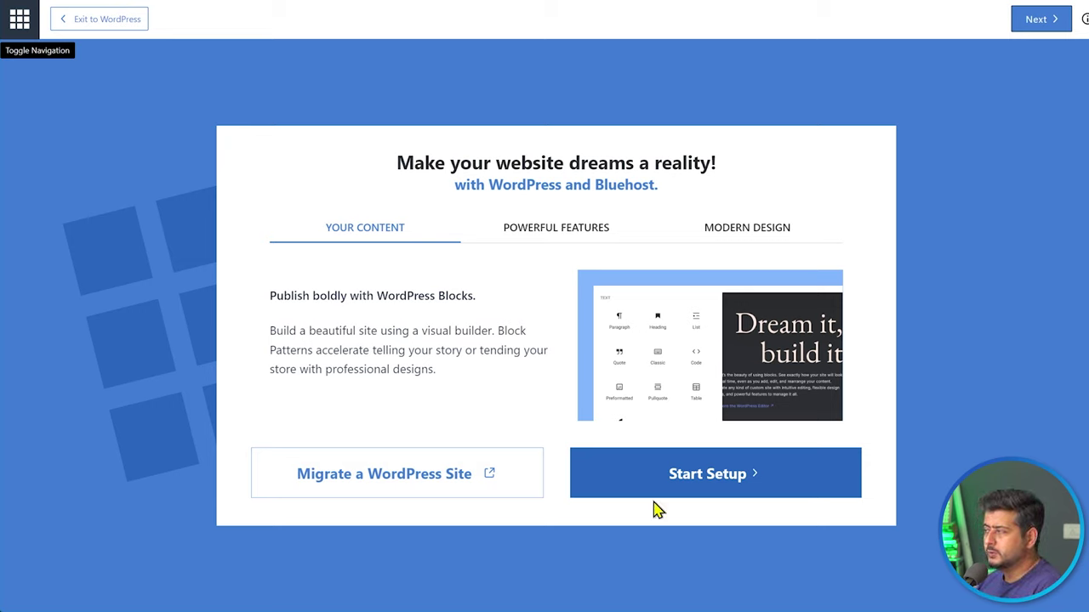
# Start the setup wizard and answer 'Used it some' for WordPress experience
pyautogui.click(689, 479)
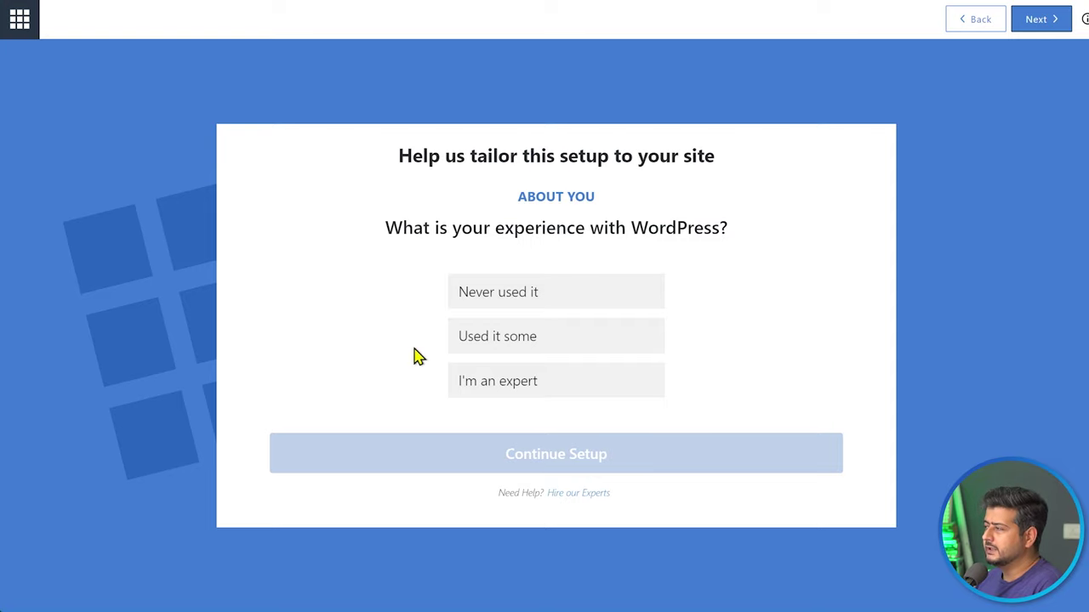
pyautogui.click(568, 345)
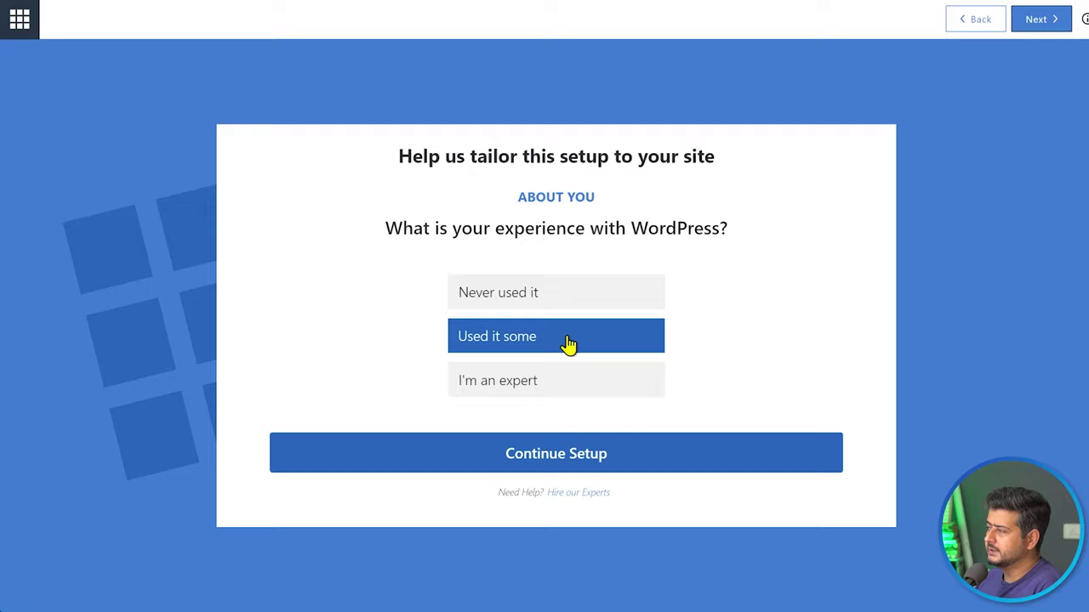
pyautogui.click(459, 468)
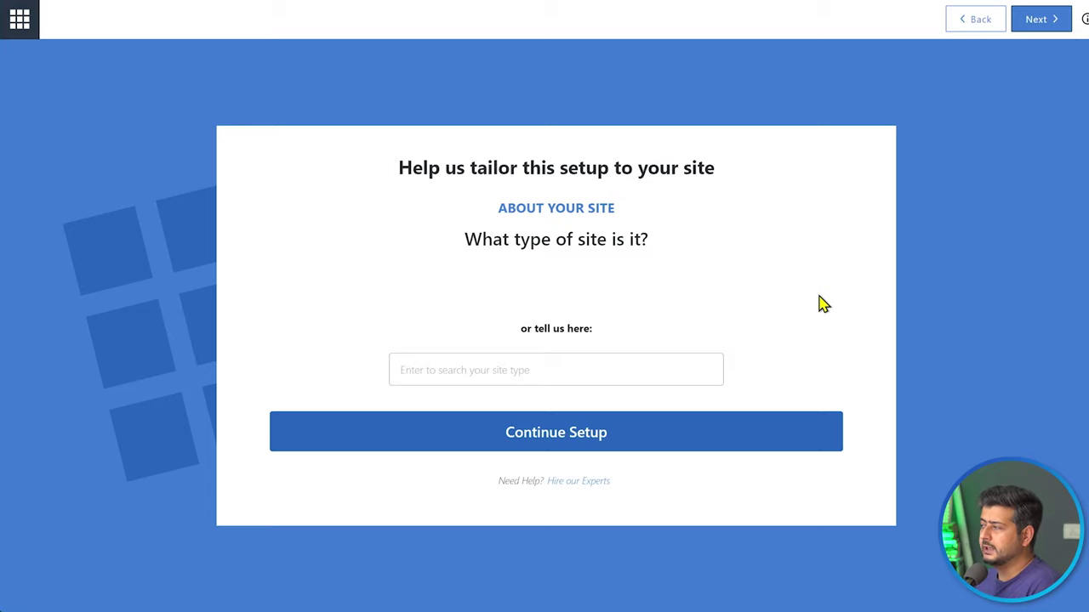
# Describe the site as roofing and choose Business as the site type
pyautogui.click(525, 369)
pyautogui.write('roofing')
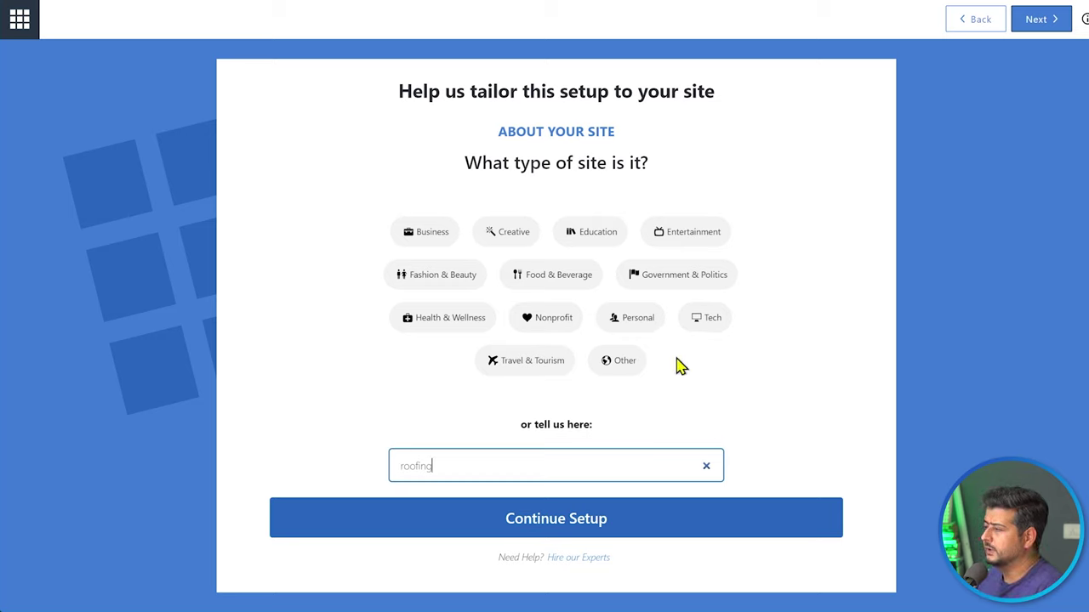
pyautogui.click(425, 243)
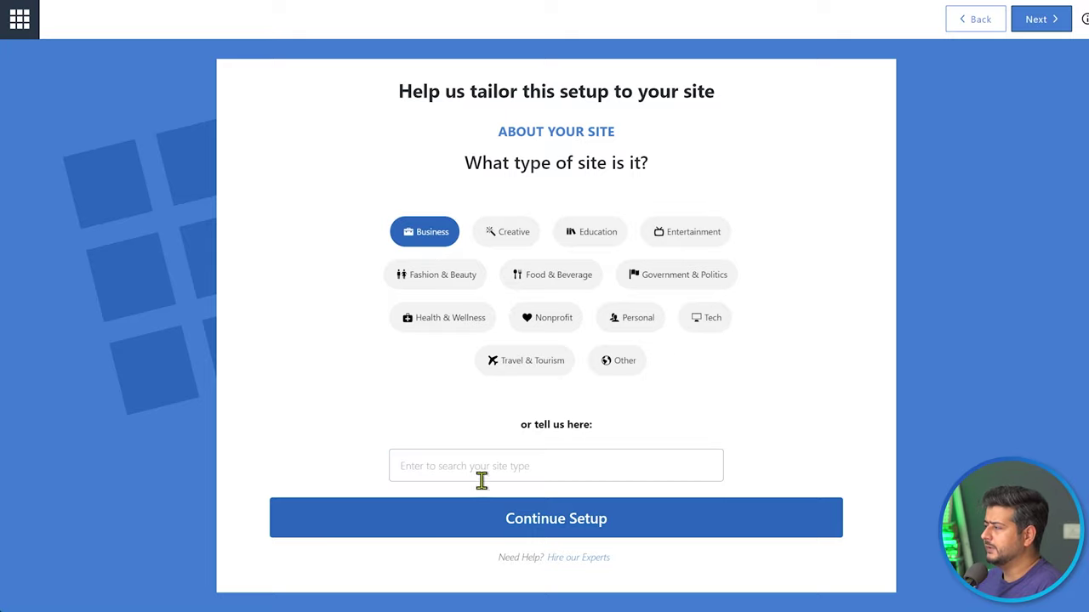
pyautogui.click(513, 519)
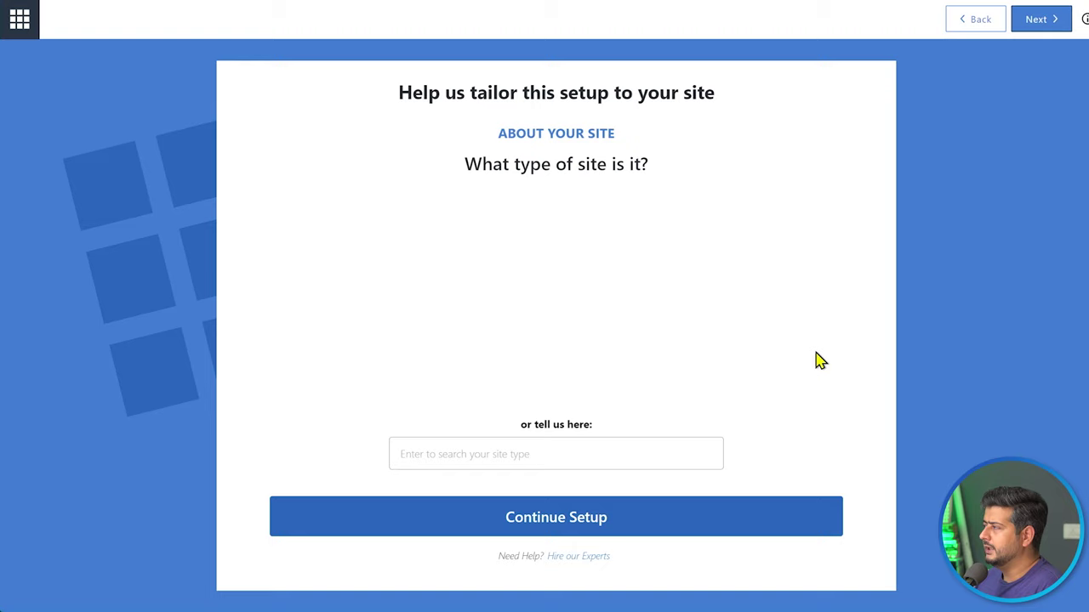
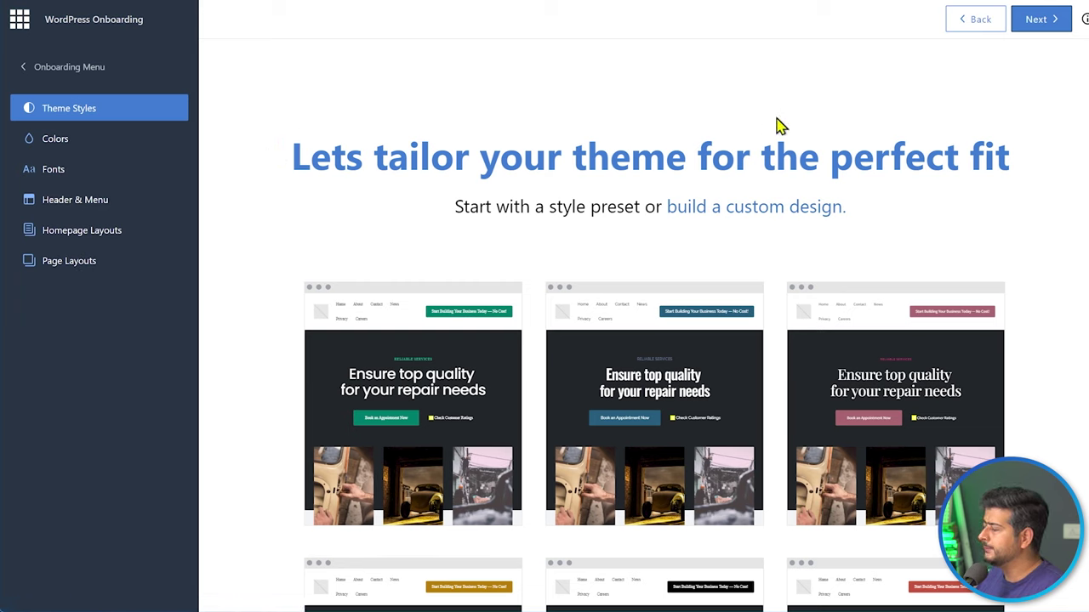
# Accept the first green repair design and the default header, homepage and page layouts
pyautogui.click(1040, 26)
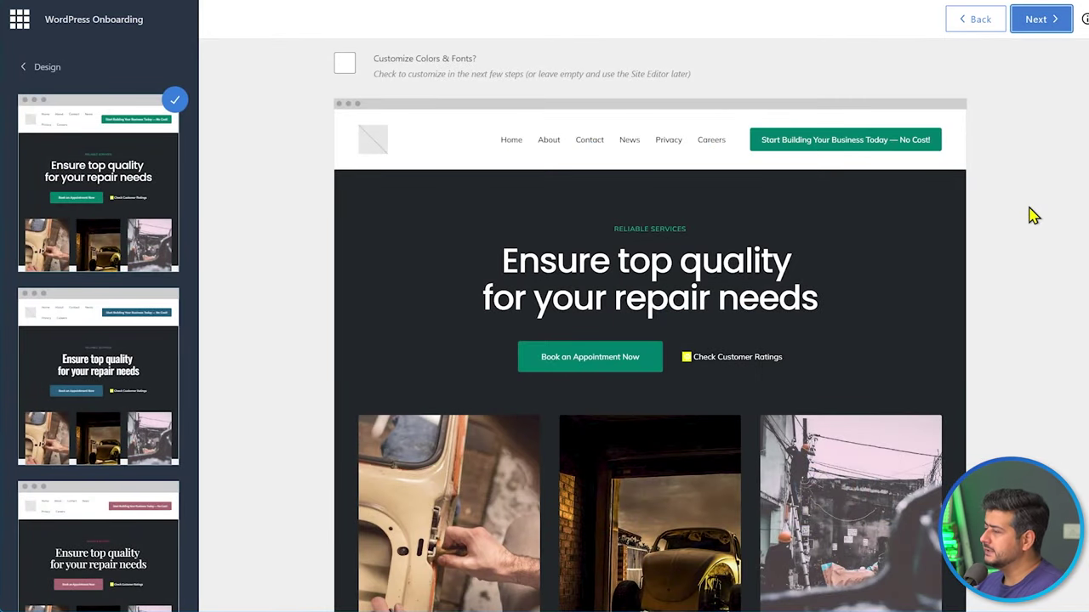
pyautogui.click(1039, 18)
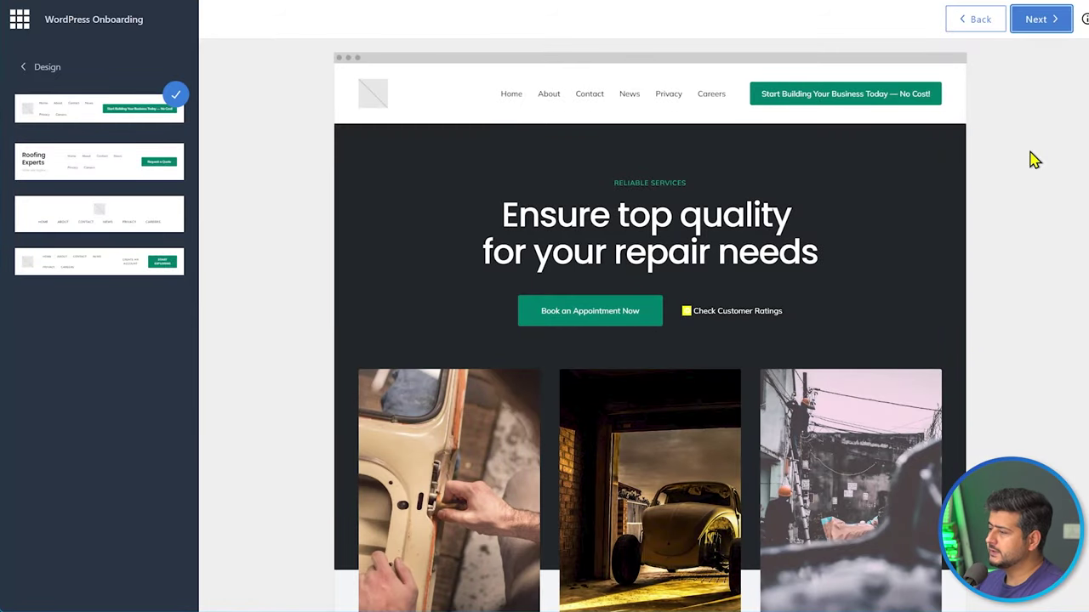
pyautogui.click(1046, 25)
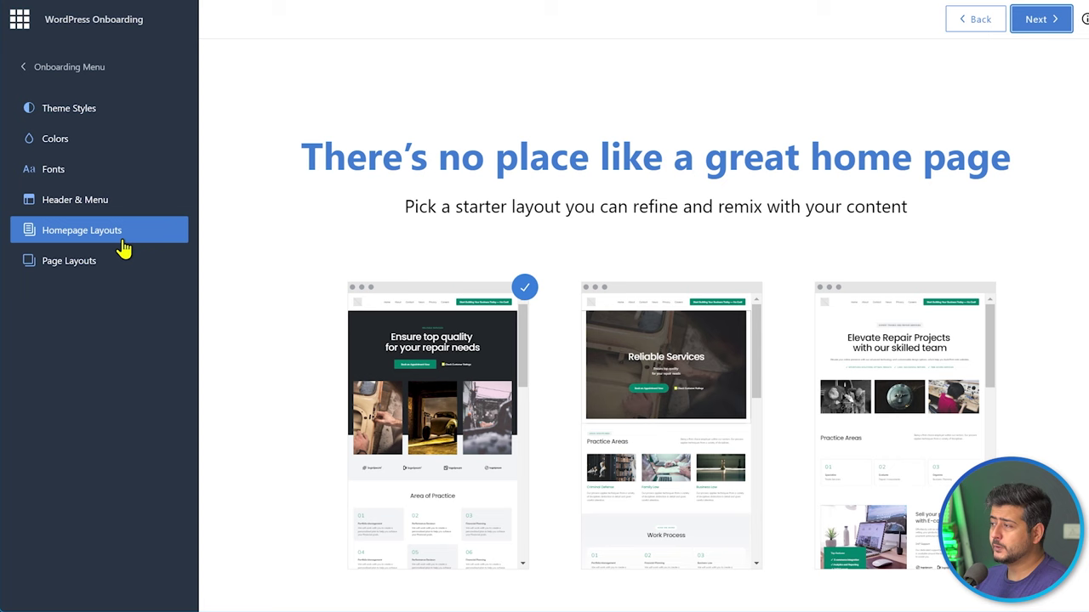
pyautogui.click(1039, 24)
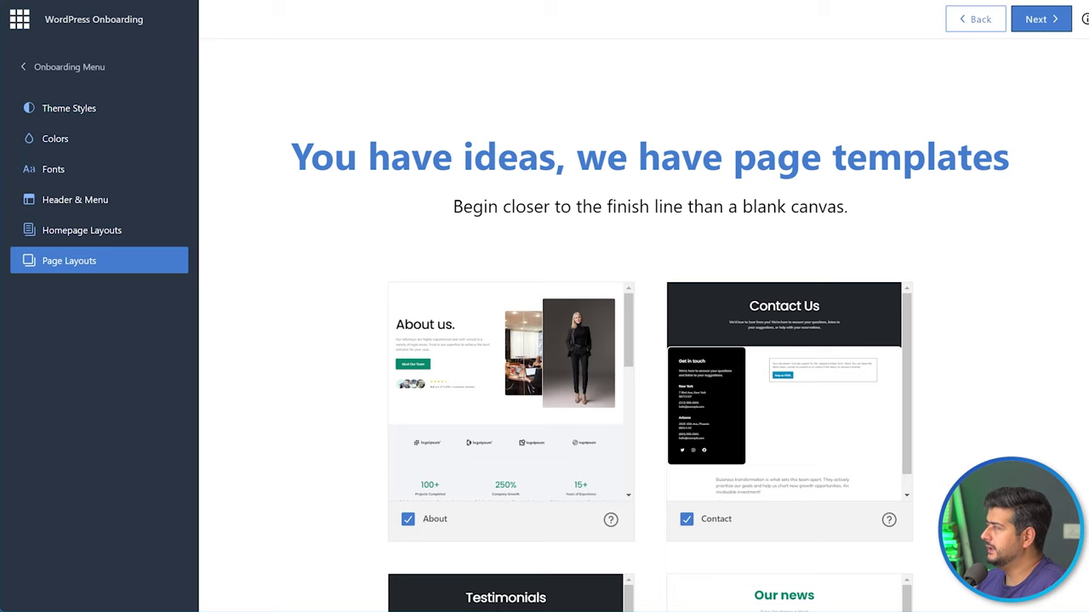
pyautogui.click(1046, 19)
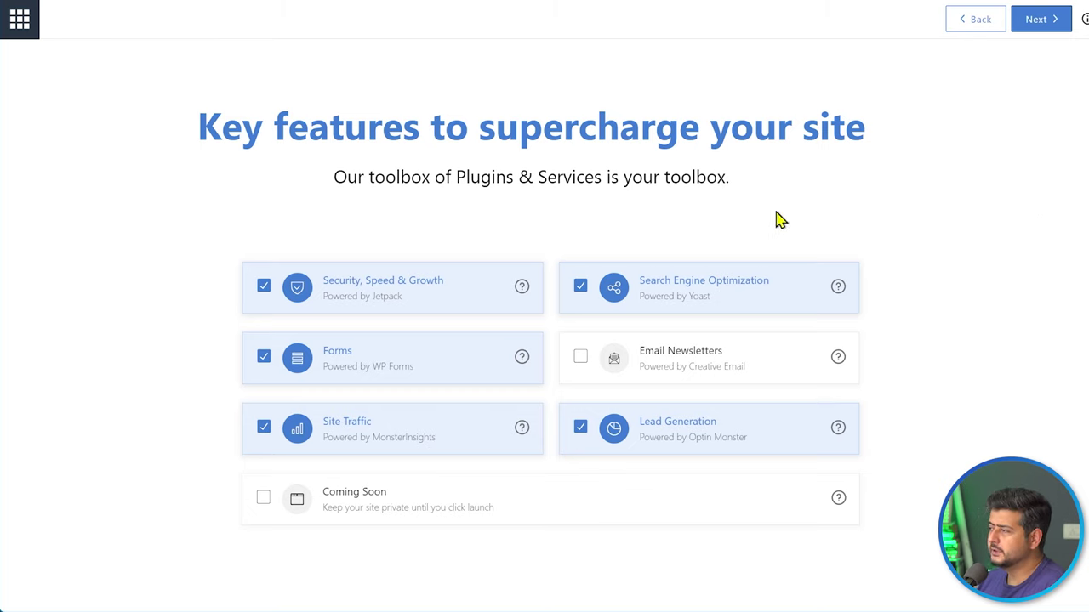
# Untick Security, Forms, Site Traffic, Lead Generation and SEO, then continue to the ready screen
pyautogui.click(264, 289)
pyautogui.click(263, 357)
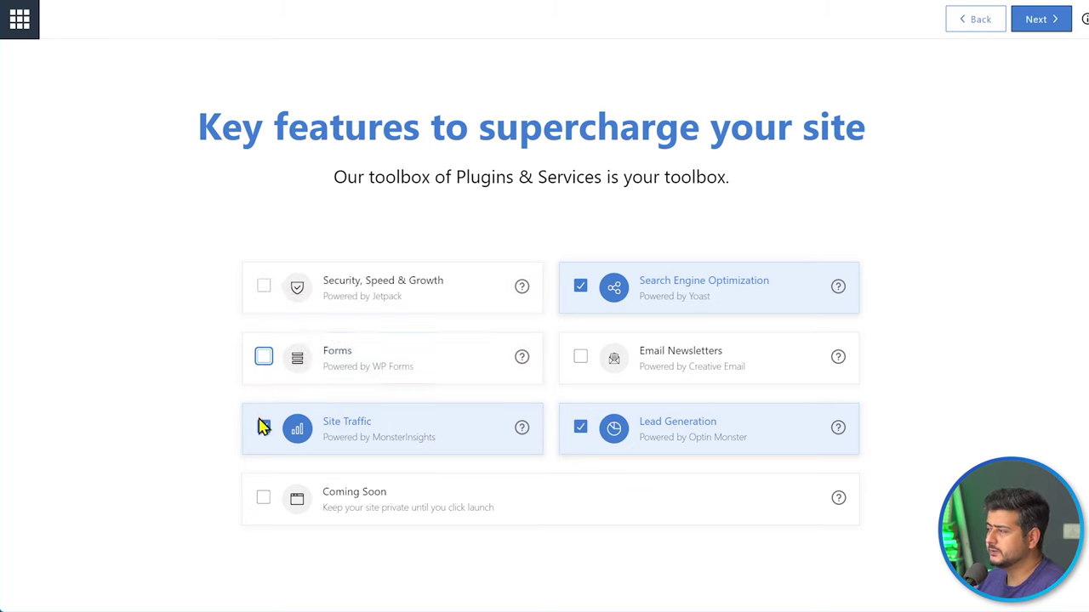
pyautogui.click(263, 428)
pyautogui.click(583, 431)
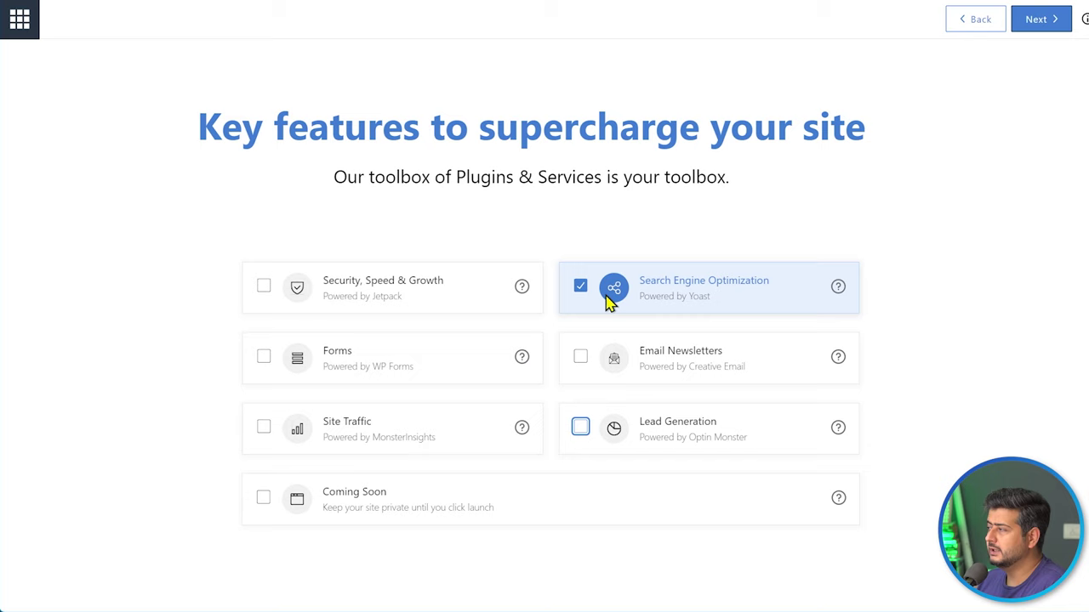
pyautogui.click(581, 290)
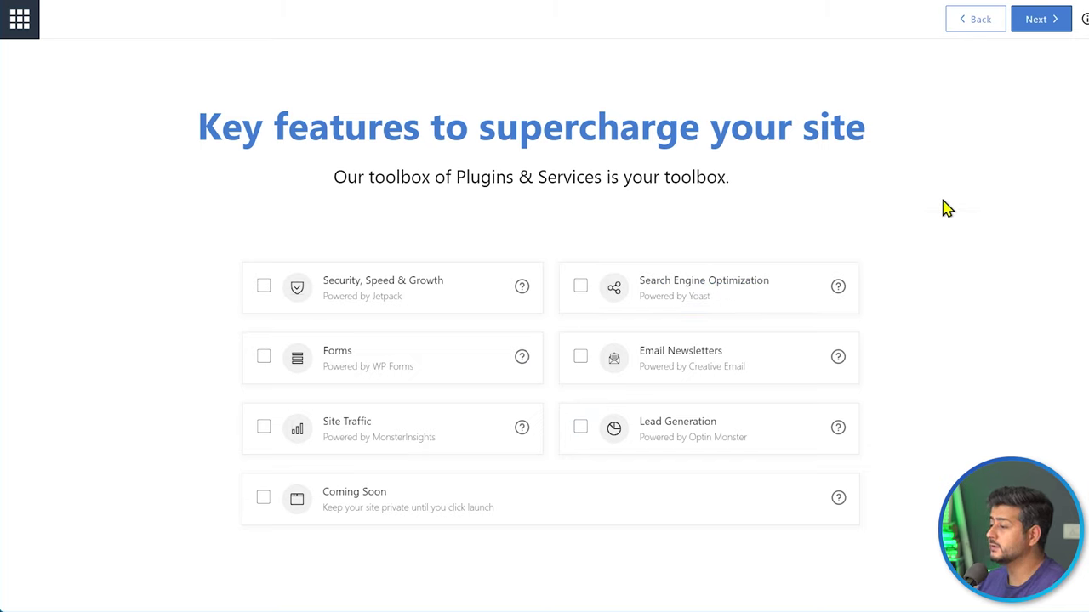
pyautogui.click(1034, 23)
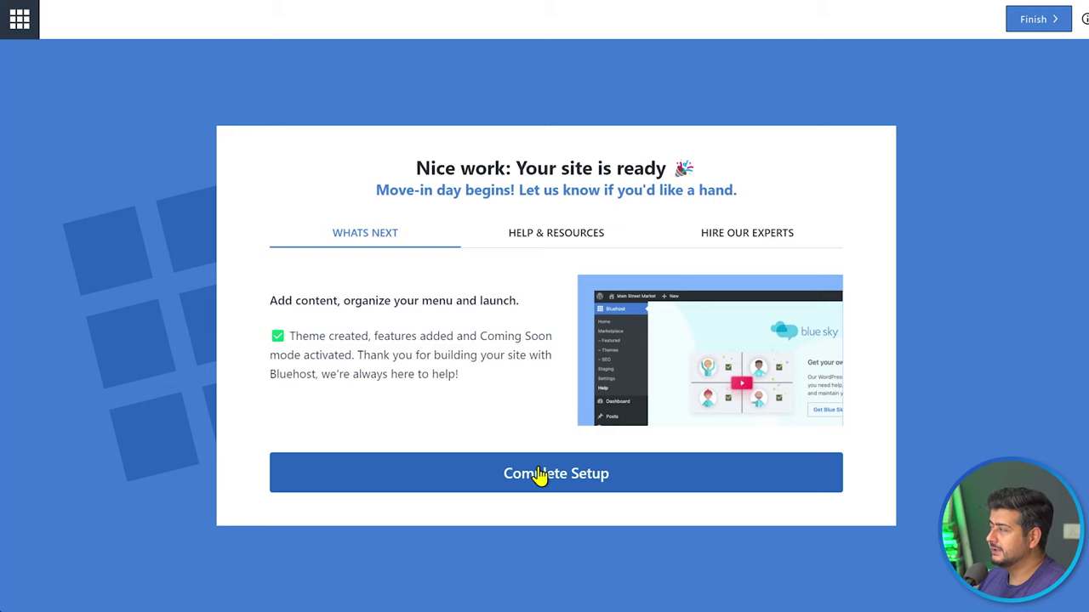
# Finish onboarding with Complete Setup to reach the Bluehost home dashboard
pyautogui.click(747, 232)
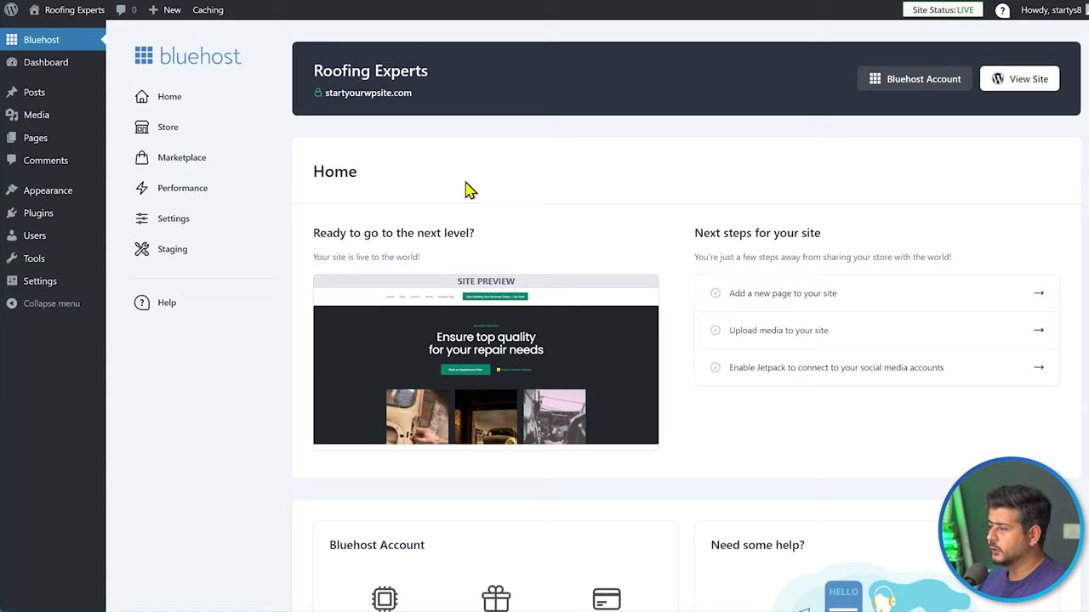
pyautogui.click(1014, 79)
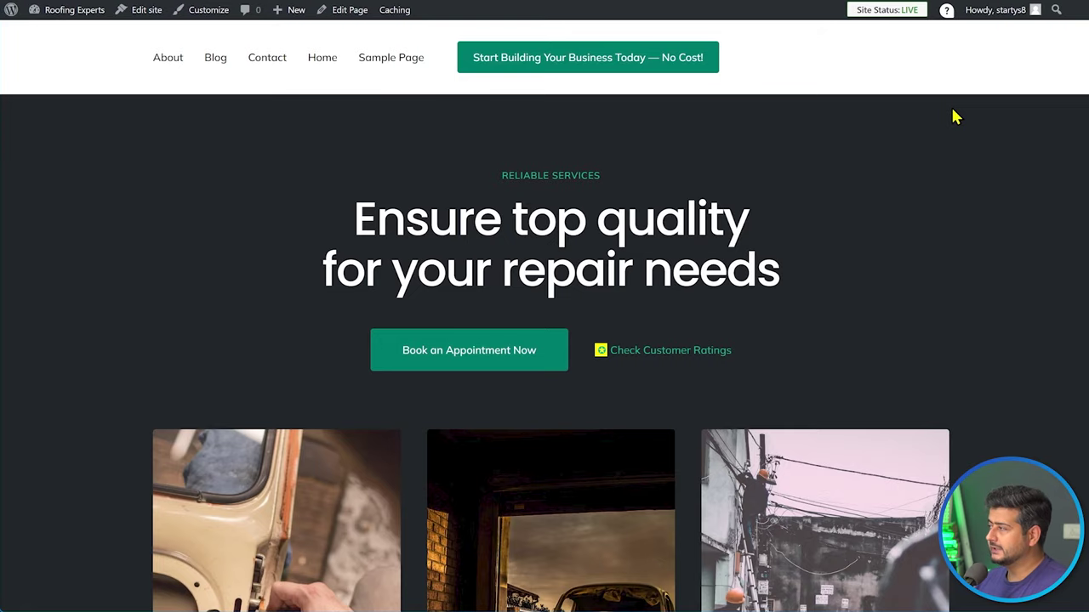
pyautogui.scroll(-10, 1018, 236)
pyautogui.scroll(-5, 992, 298)
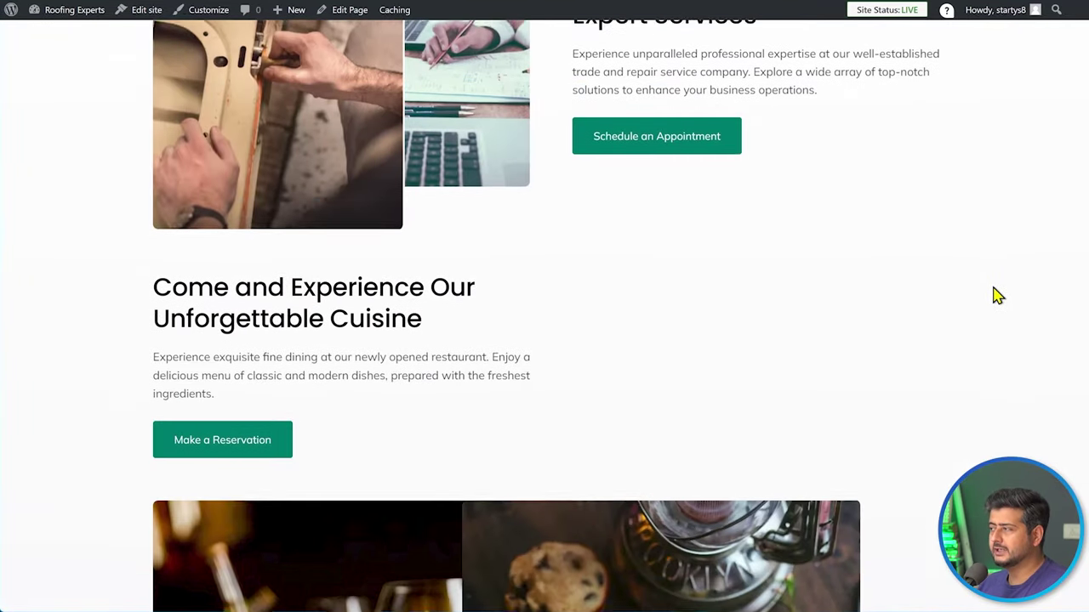
pyautogui.scroll(15, 993, 295)
pyautogui.scroll(1, 997, 295)
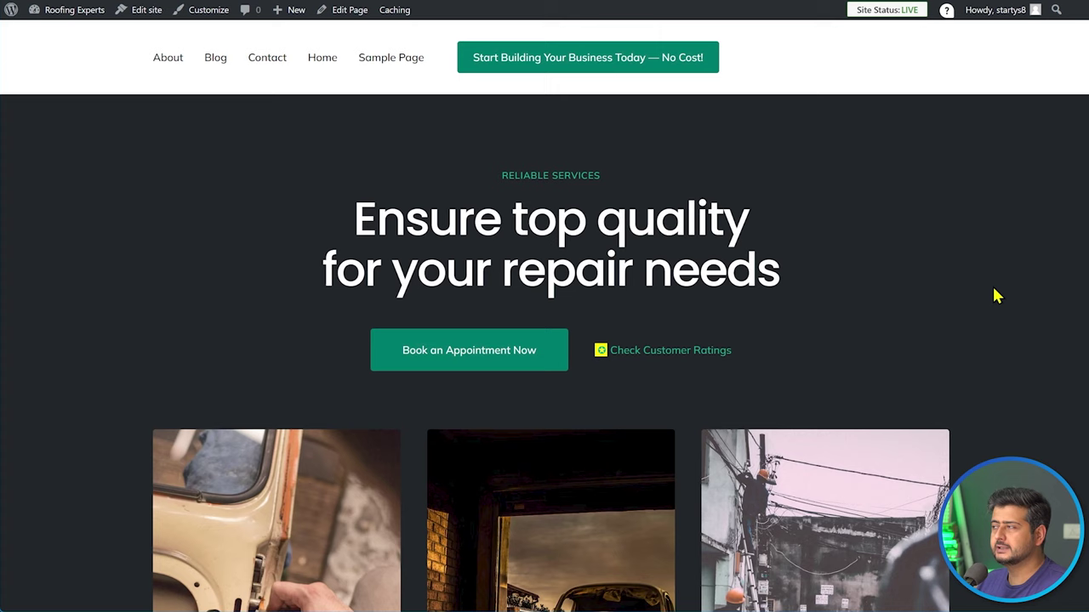
pyautogui.click(791, 2)
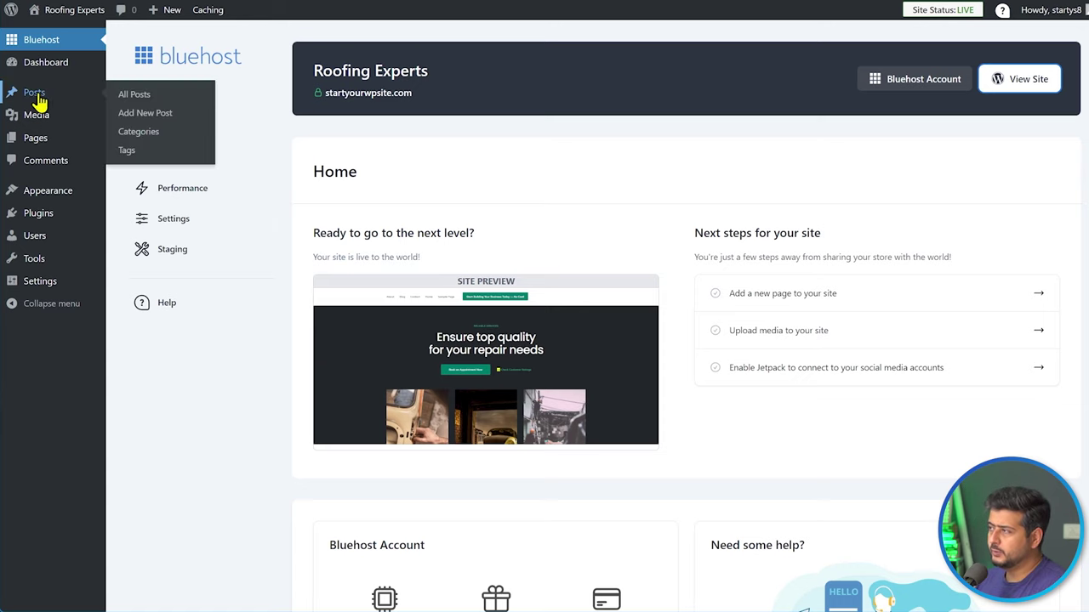
# Show the All Users list from the Users admin menu
pyautogui.moveTo(45, 124)
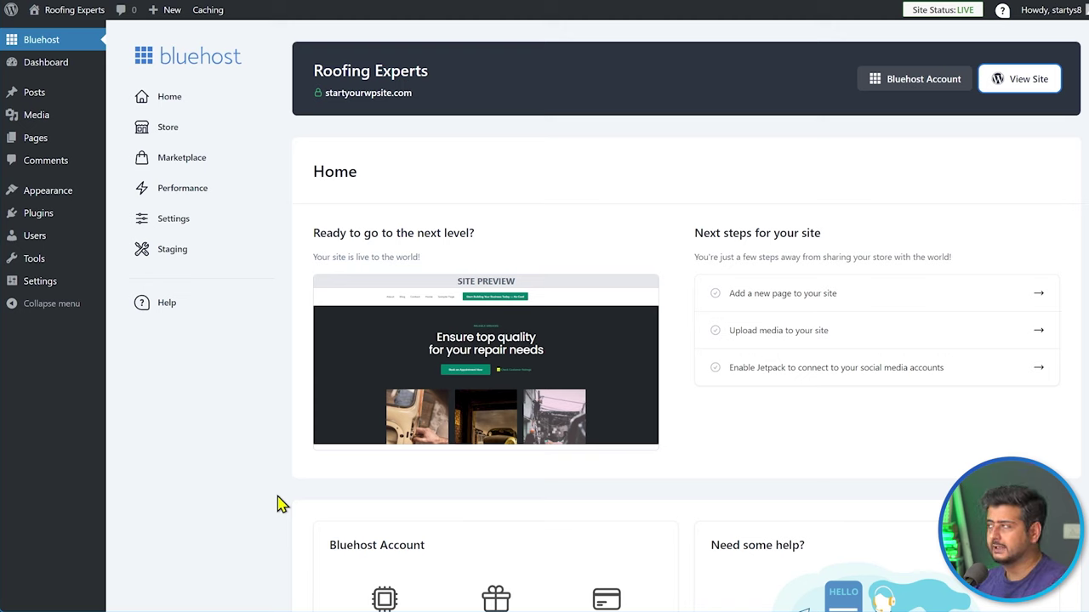
pyautogui.click(486, 358)
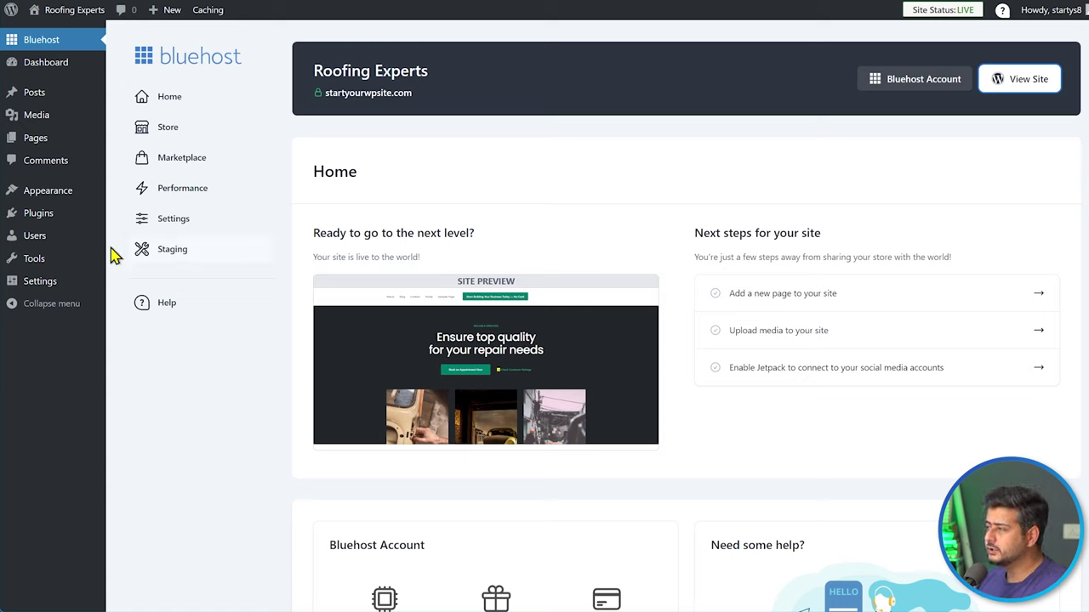
pyautogui.moveTo(37, 243)
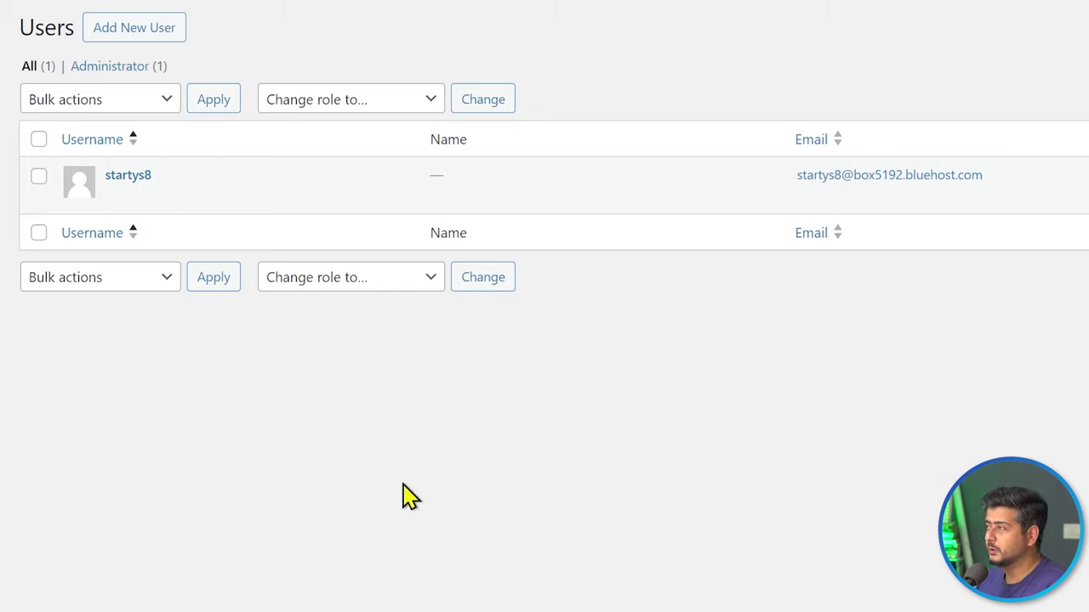
# Edit the administrator's profile and select the current nickname value
pyautogui.click(115, 203)
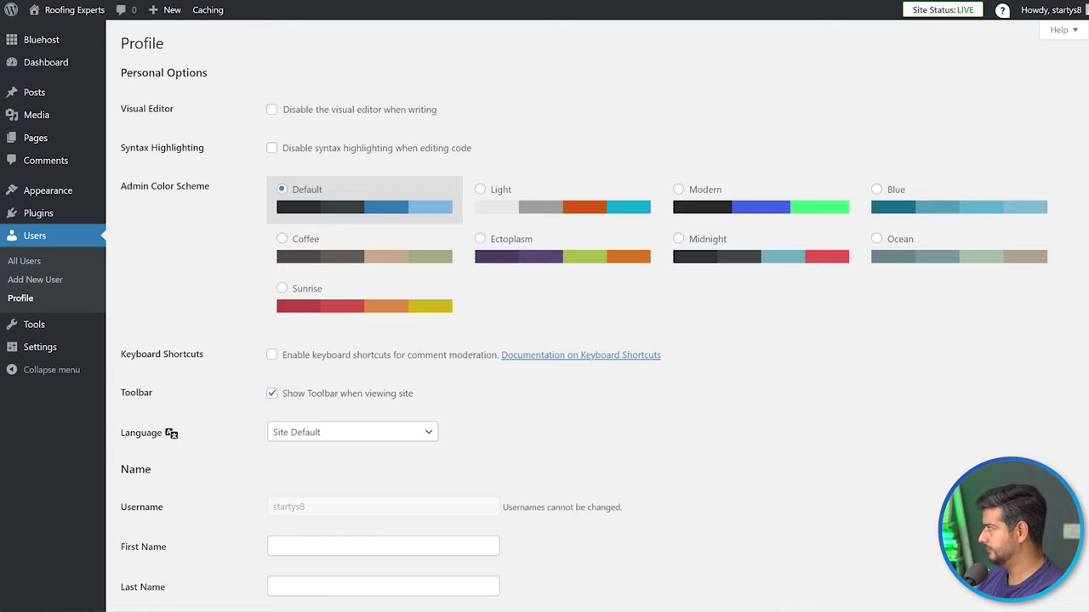
pyautogui.scroll(-6, 687, 165)
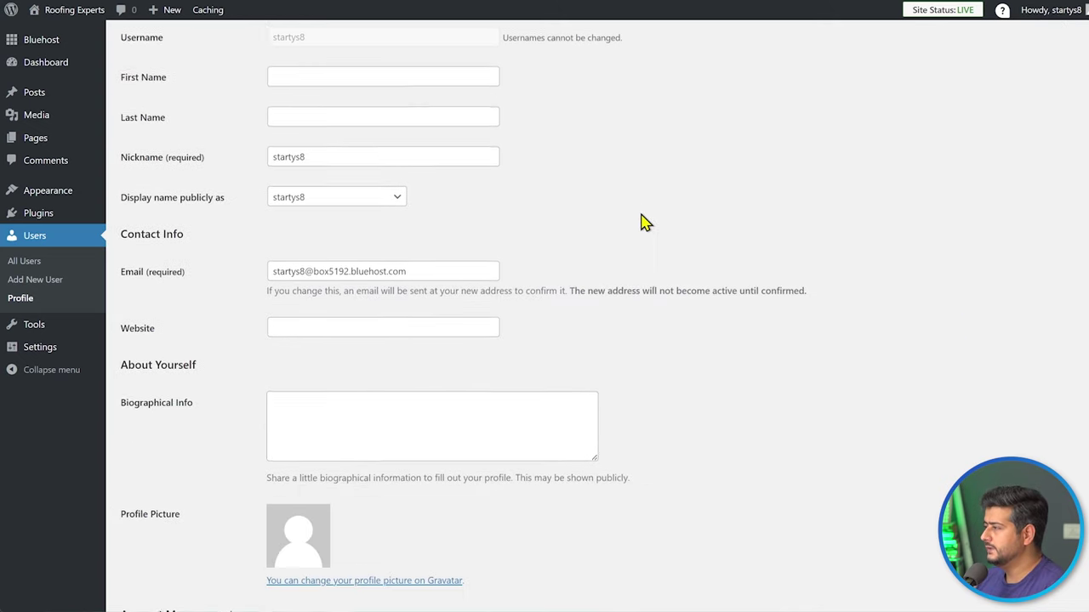
pyautogui.scroll(3, 394, 170)
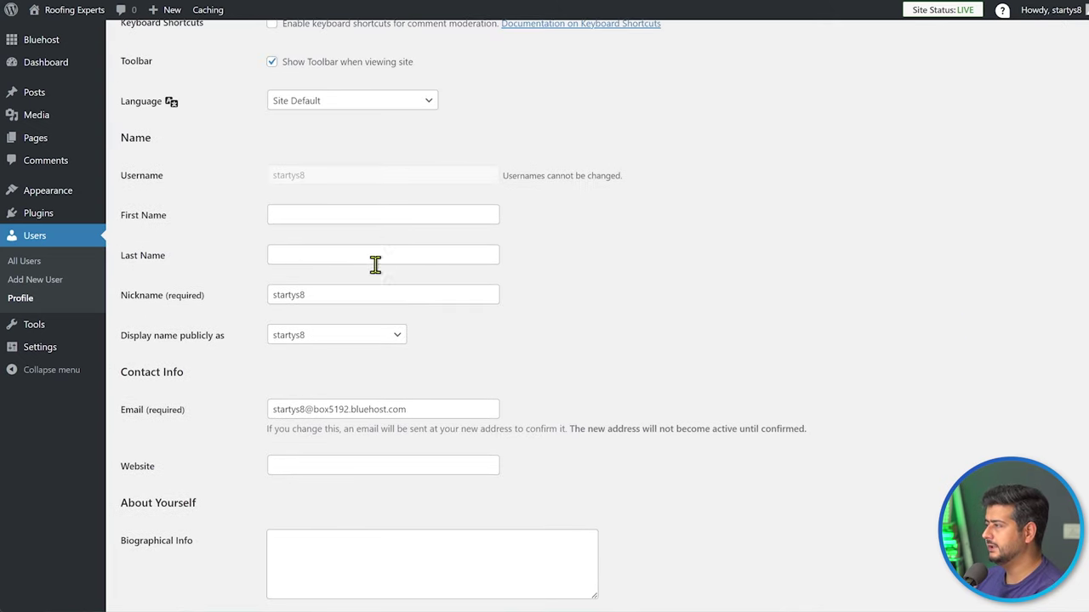
pyautogui.doubleClick(335, 295)
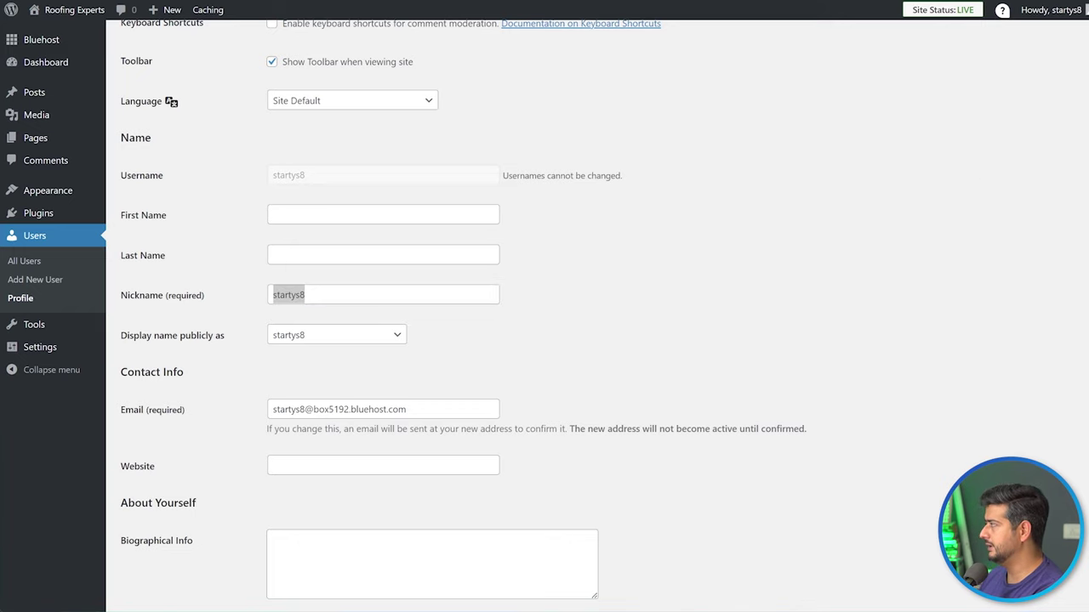
pyautogui.scroll(-2, 768, 296)
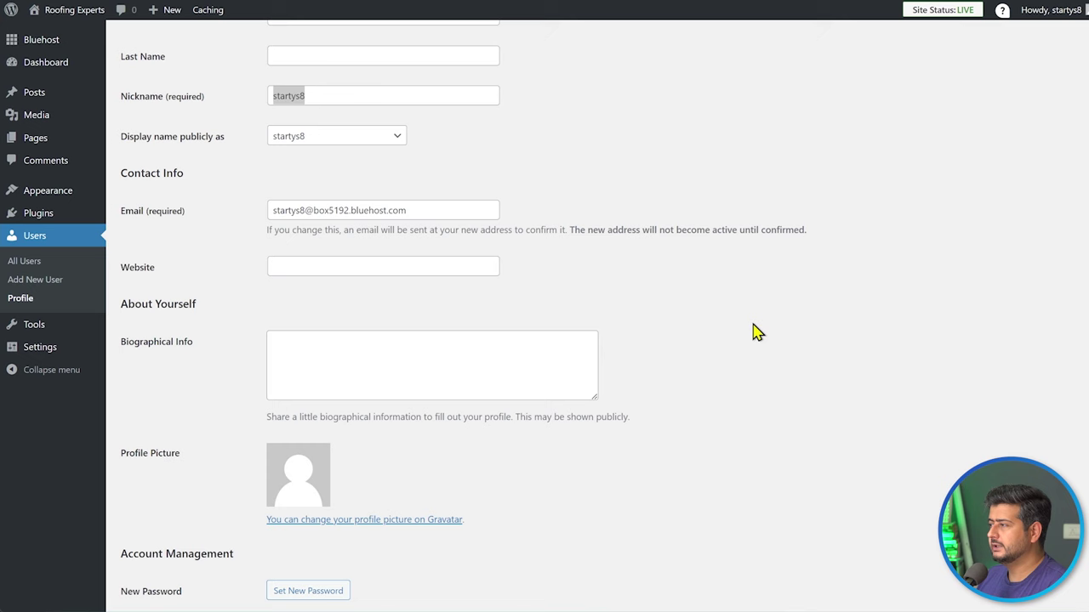
pyautogui.scroll(-3, 759, 330)
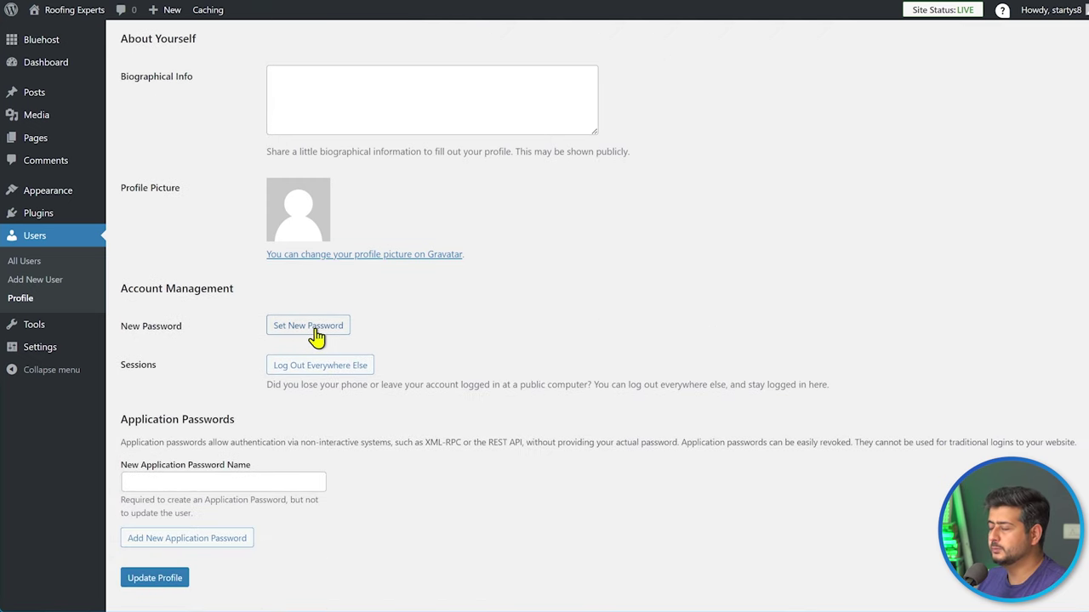
# Generate a new strong password, copy it, and save it with Update Profile
pyautogui.click(306, 328)
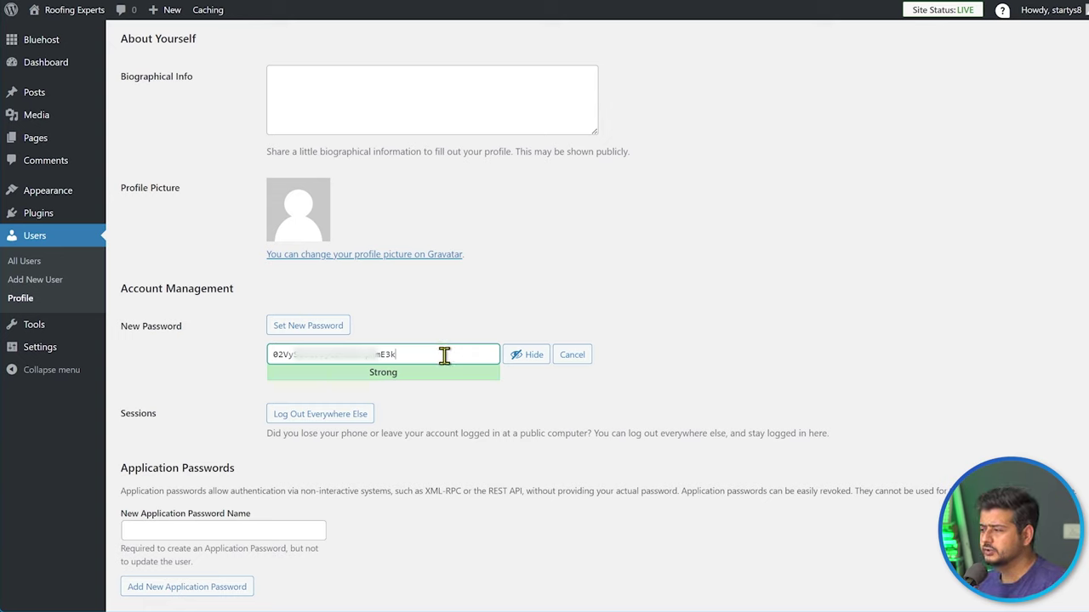
pyautogui.moveTo(444, 355); pyautogui.dragTo(255, 365)
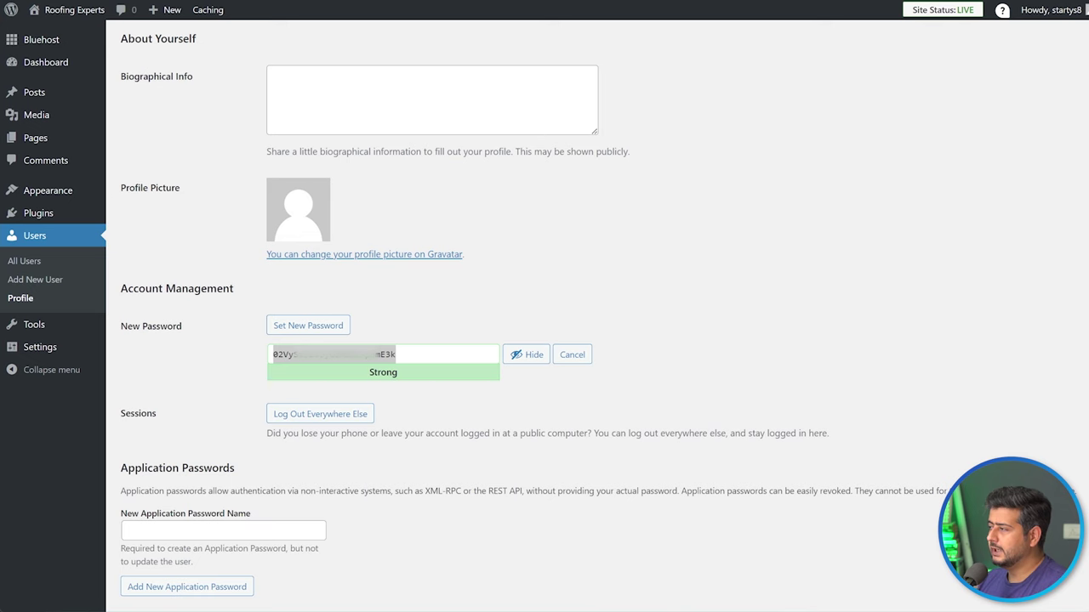
pyautogui.click(744, 316)
pyautogui.scroll(-2, 734, 320)
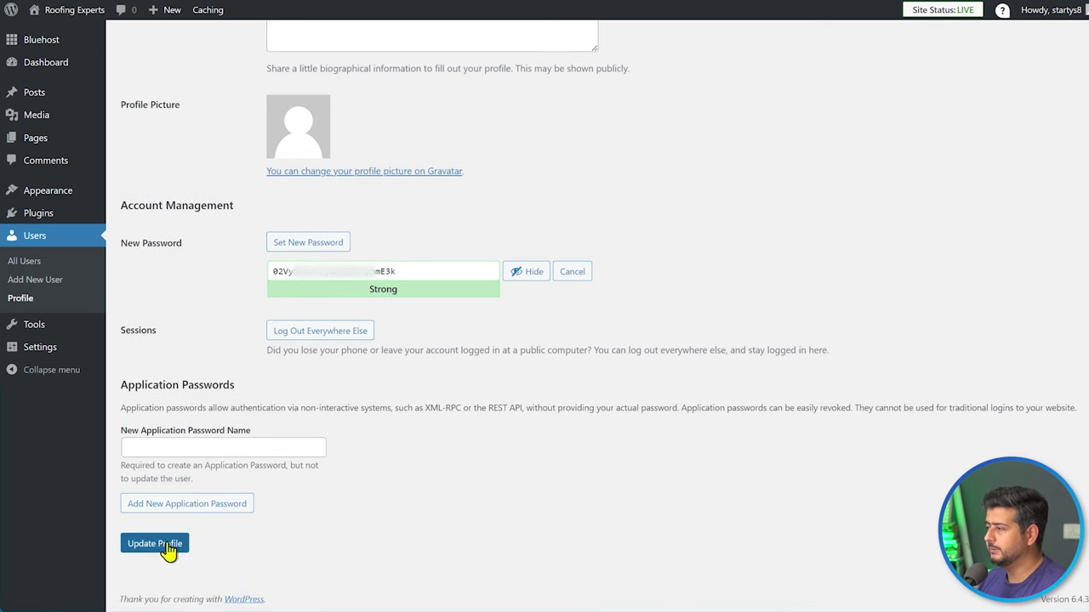
pyautogui.click(168, 549)
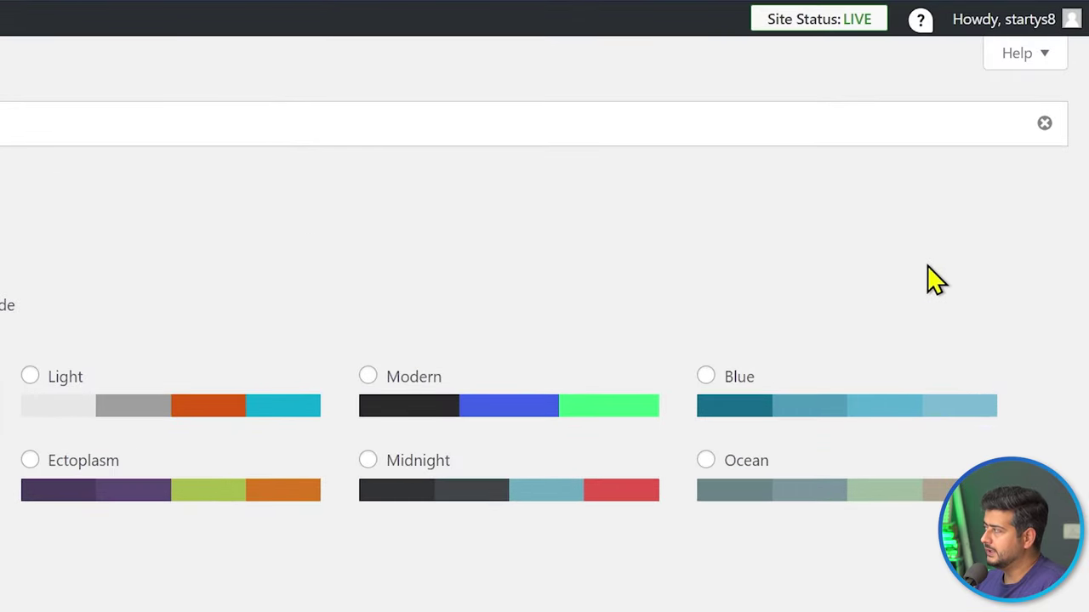
pyautogui.moveTo(1039, 27)
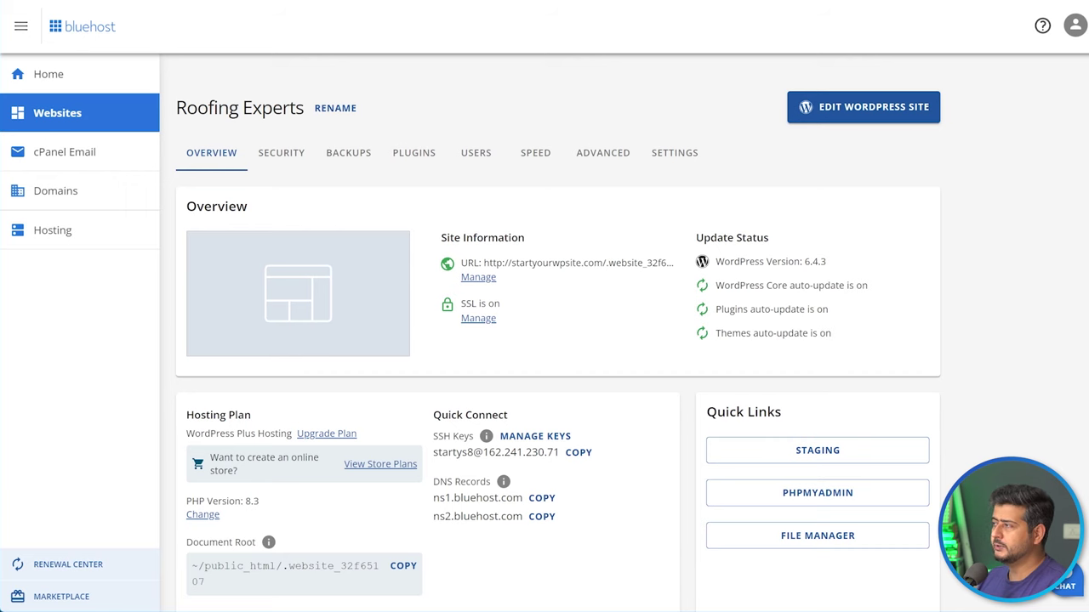
# Launch the Roofing Experts WordPress site with Edit WordPress Site
pyautogui.click(841, 125)
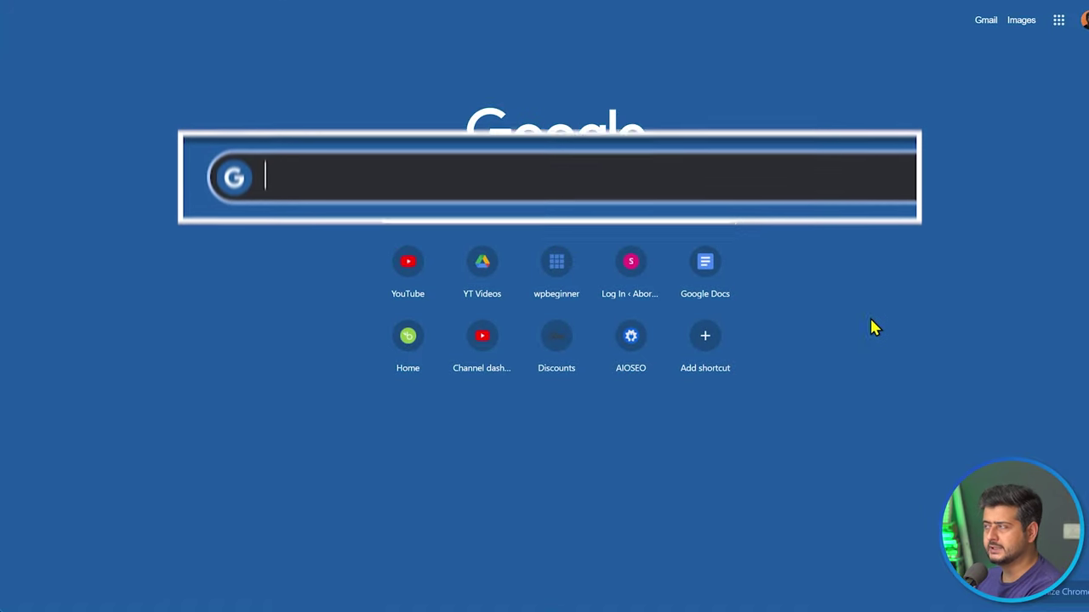
# Go to the site's temporary domain followed by /wp-admin in Chrome
pyautogui.write('https://startyourwpsite.com/.website_32f65107/')
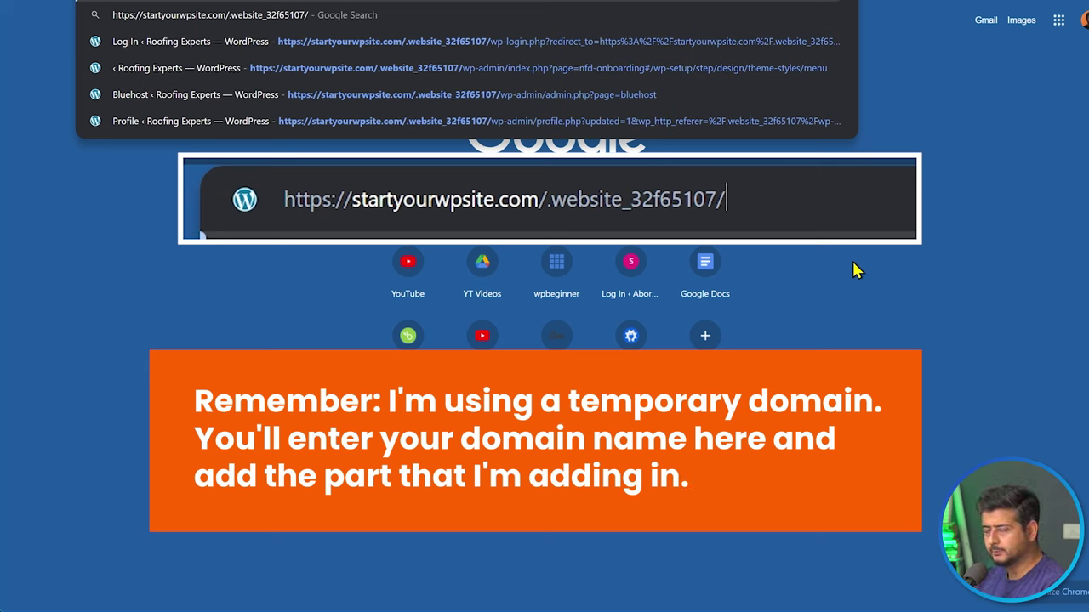
pyautogui.write('wp')
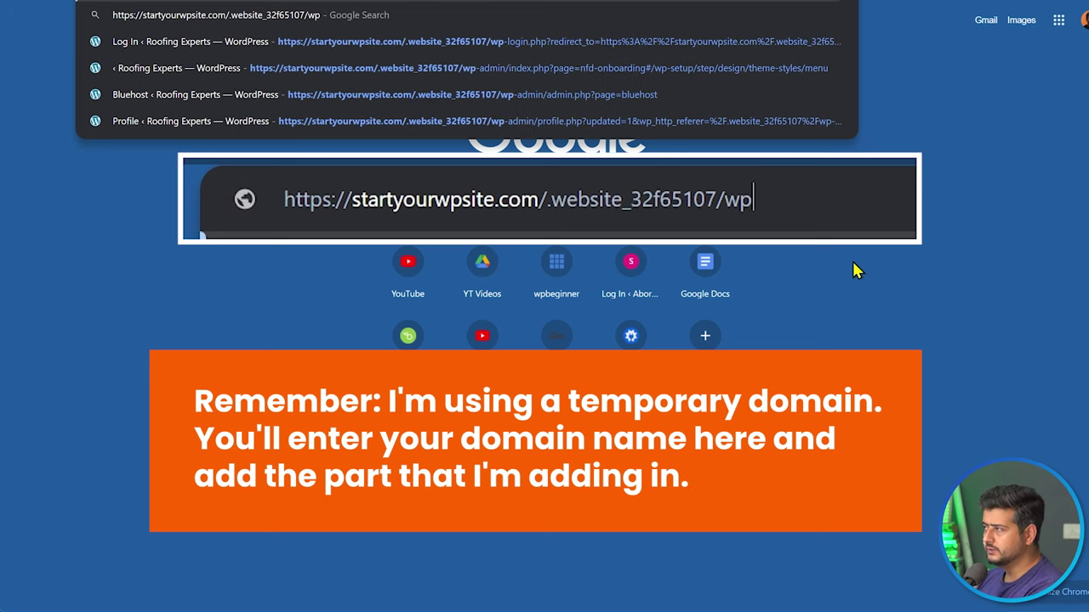
pyautogui.write('-')
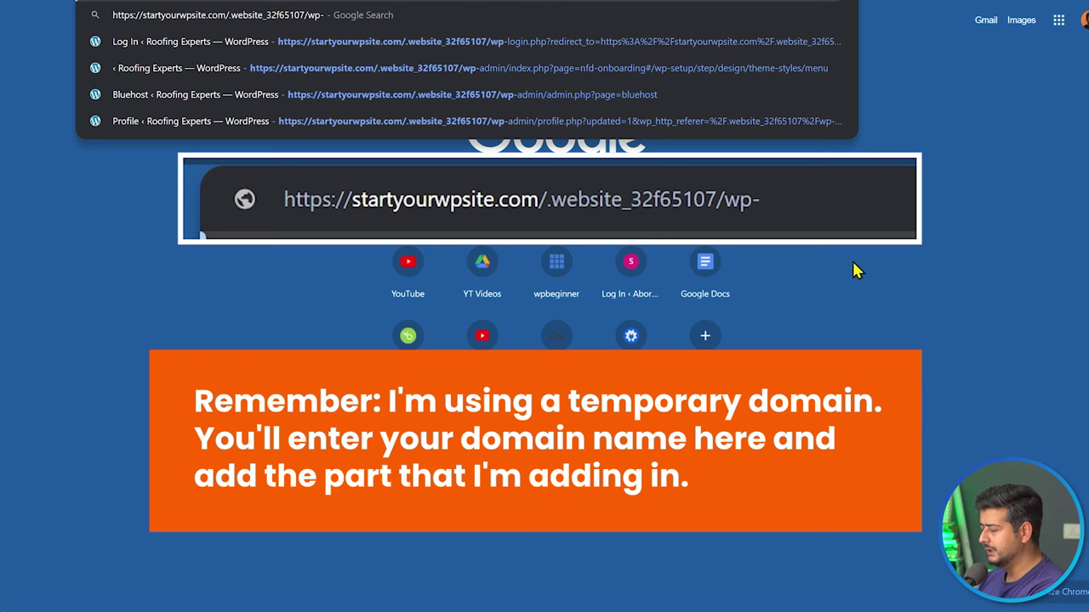
pyautogui.write('admi')
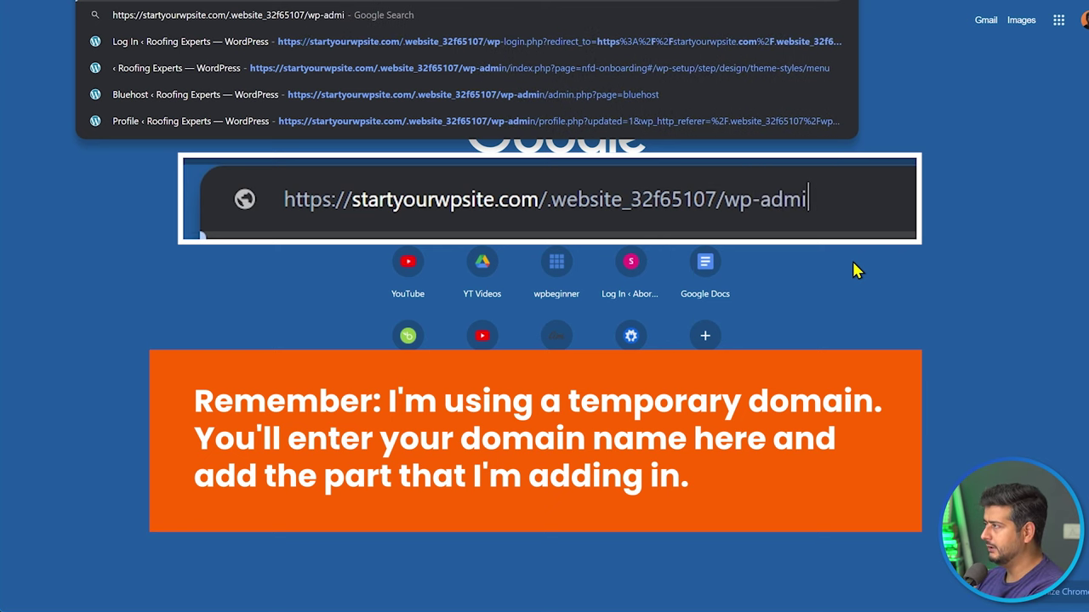
pyautogui.write('n')
pyautogui.press('Return')
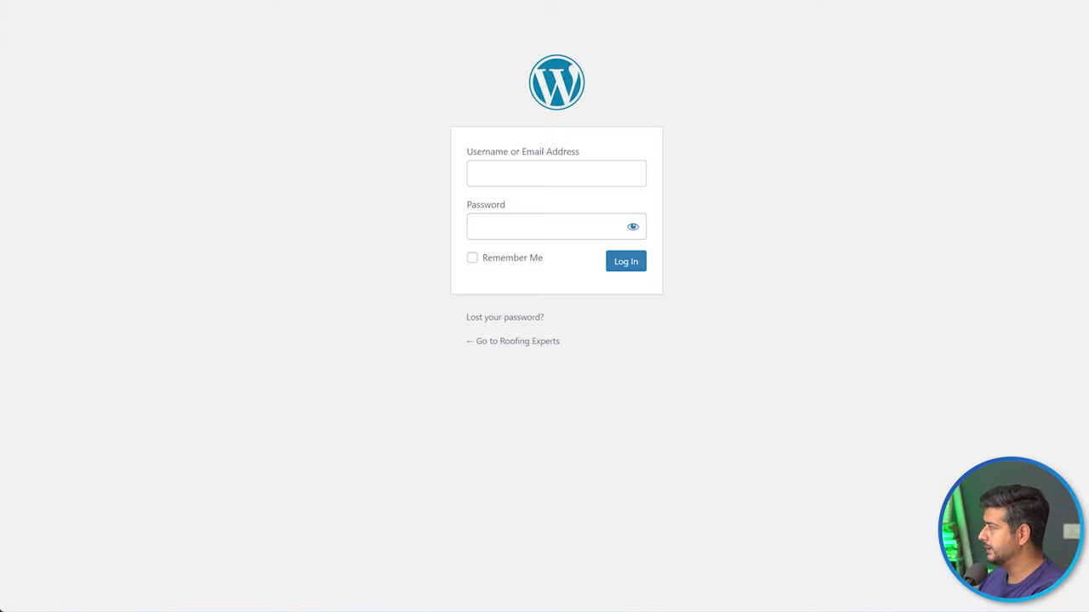
# Log in with the account username and the pasted password
pyautogui.click(527, 173)
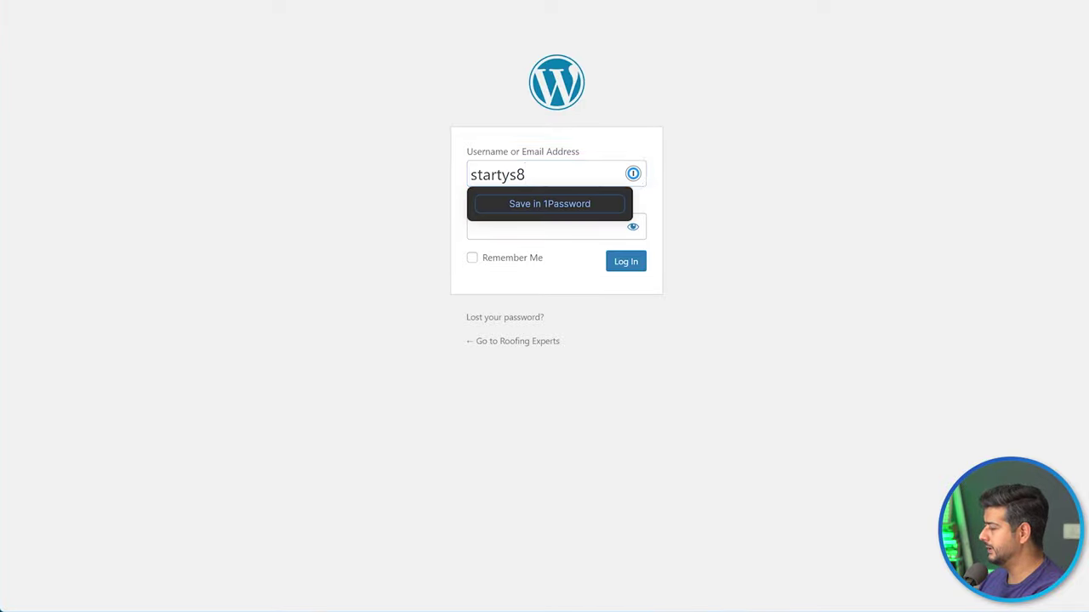
pyautogui.click(560, 226)
pyautogui.hotkey('ctrl', 'v')
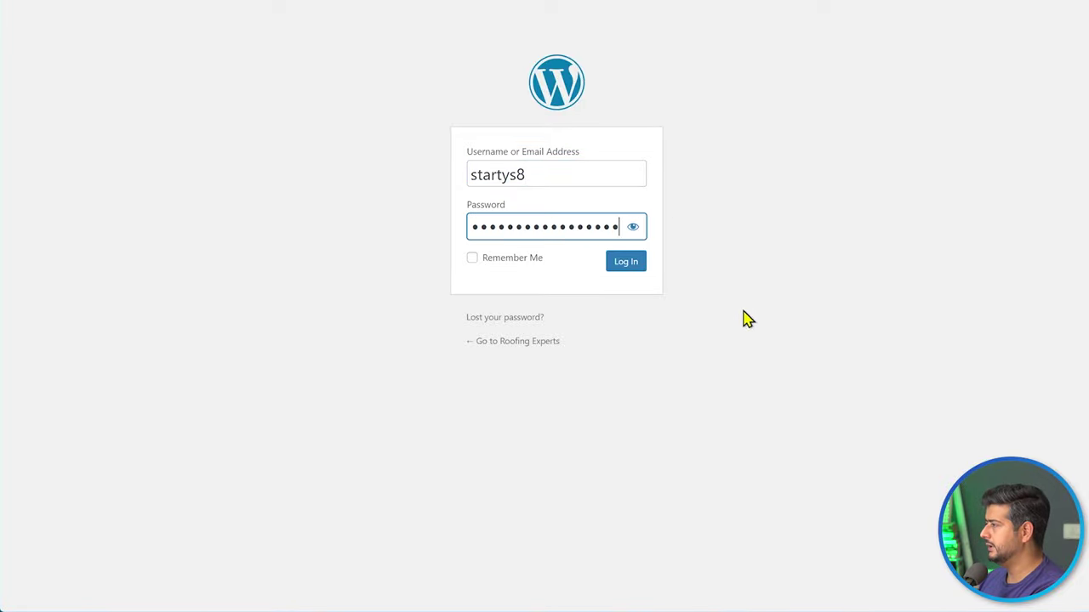
pyautogui.click(633, 267)
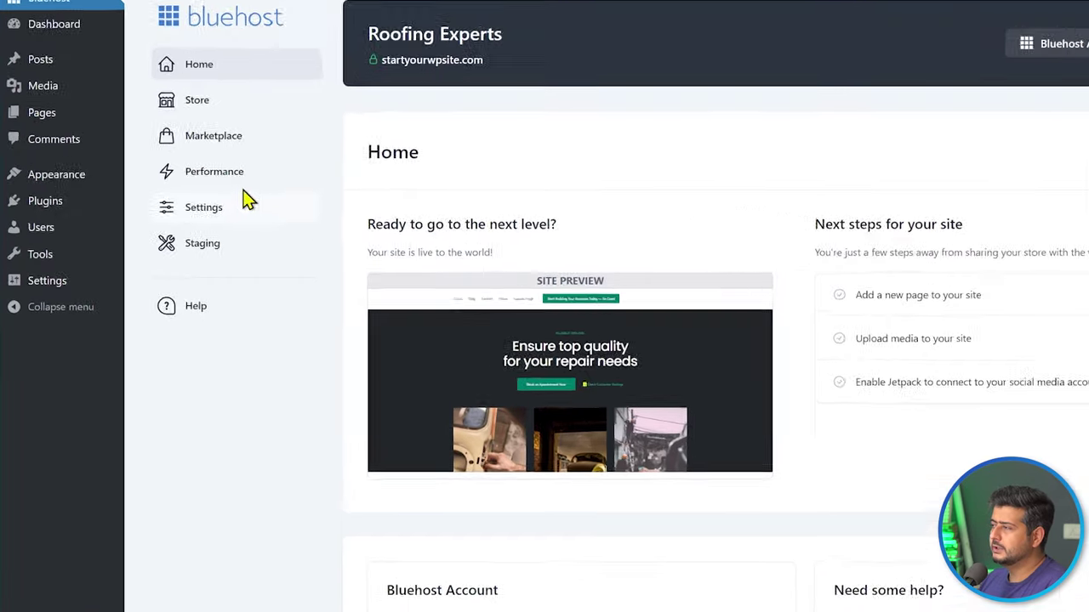
# Bring up the Appearance menu in the admin sidebar
pyautogui.moveTo(41, 191)
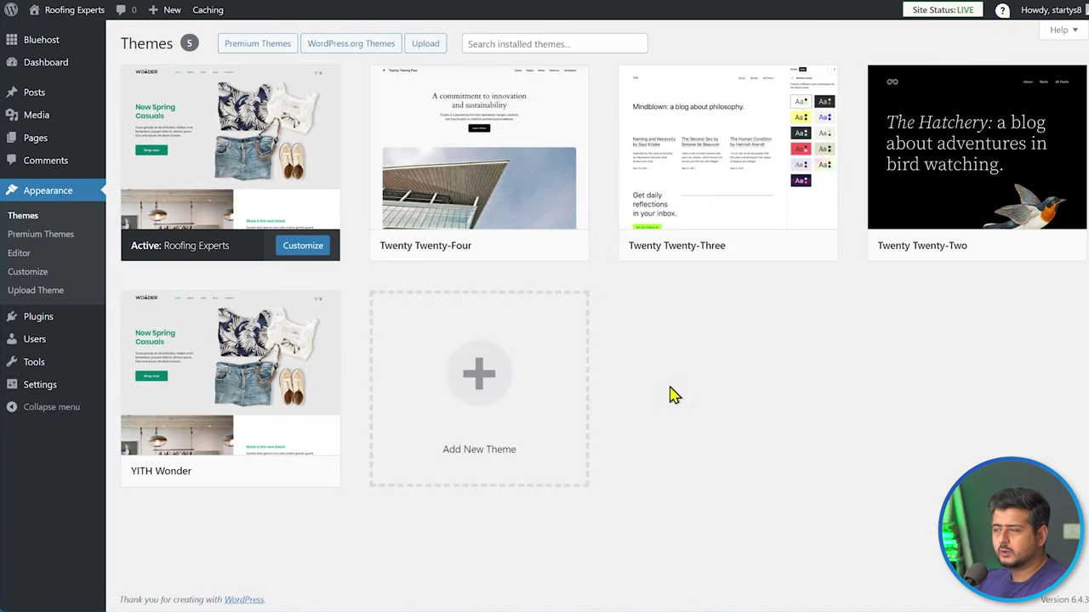
# Go to Appearance > Themes and review the five installed themes
pyautogui.moveTo(196, 176)
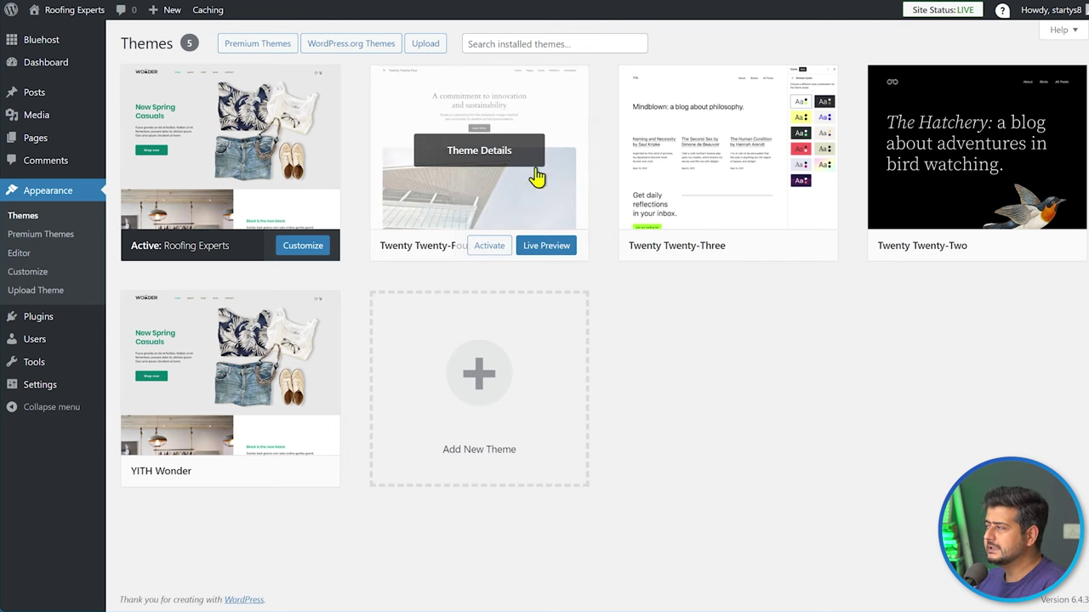
pyautogui.moveTo(936, 203)
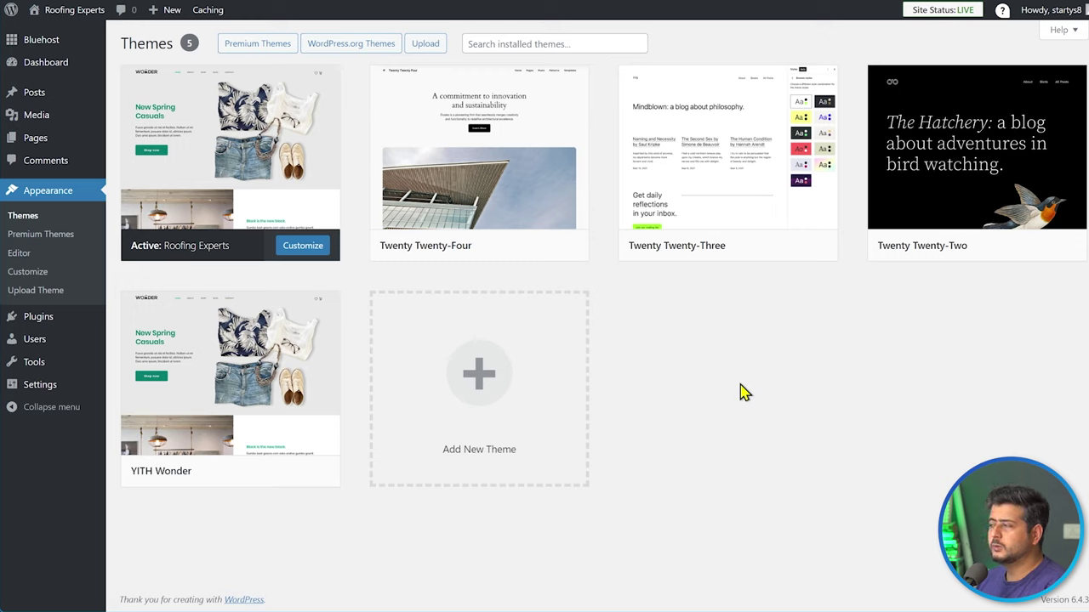
# Open the Add Themes library and browse the 563 popular themes
pyautogui.click(482, 380)
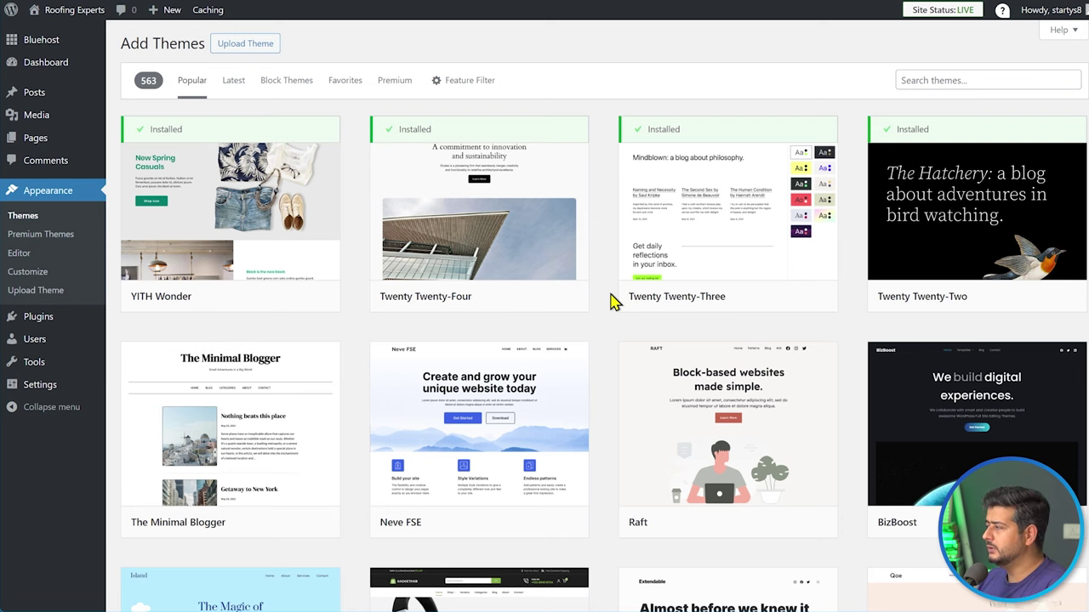
pyautogui.scroll(-5, 612, 301)
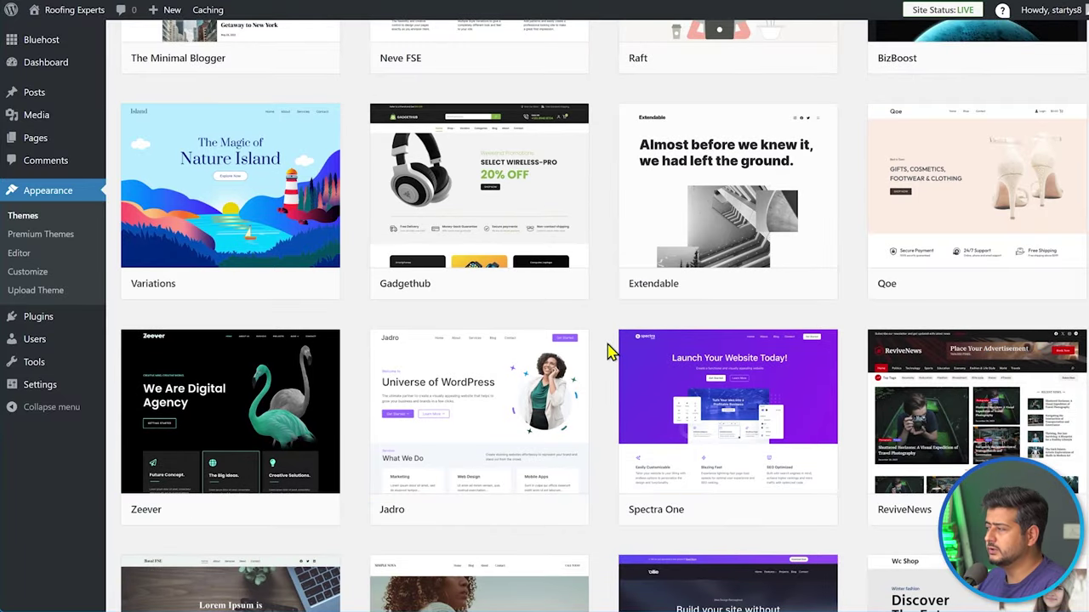
pyautogui.scroll(-3, 608, 351)
pyautogui.scroll(8, 608, 351)
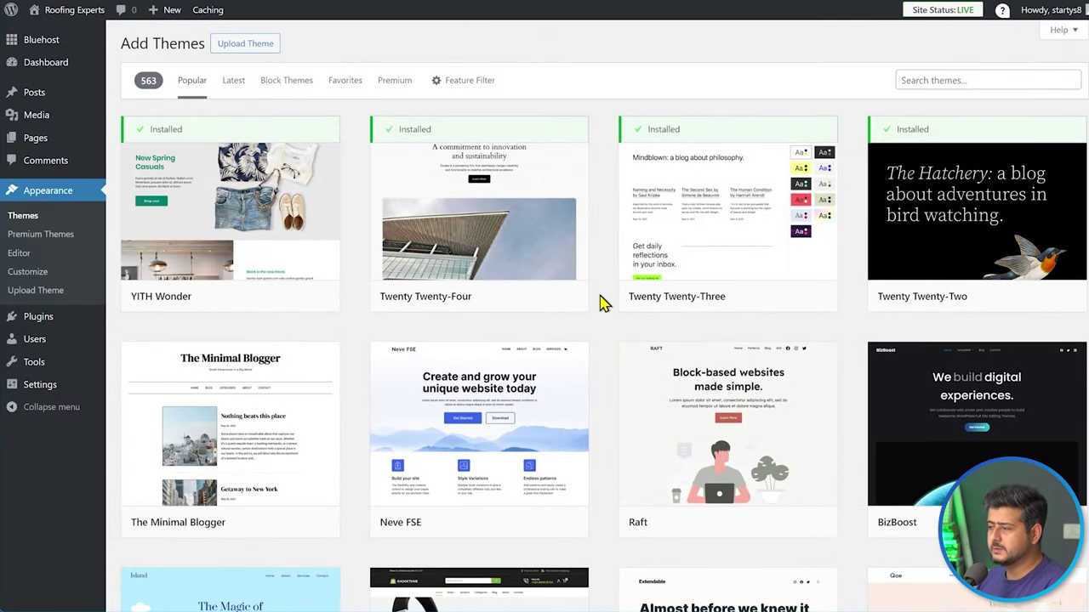
# Search themes for 'astra', then install and activate the Astra theme
pyautogui.click(967, 79)
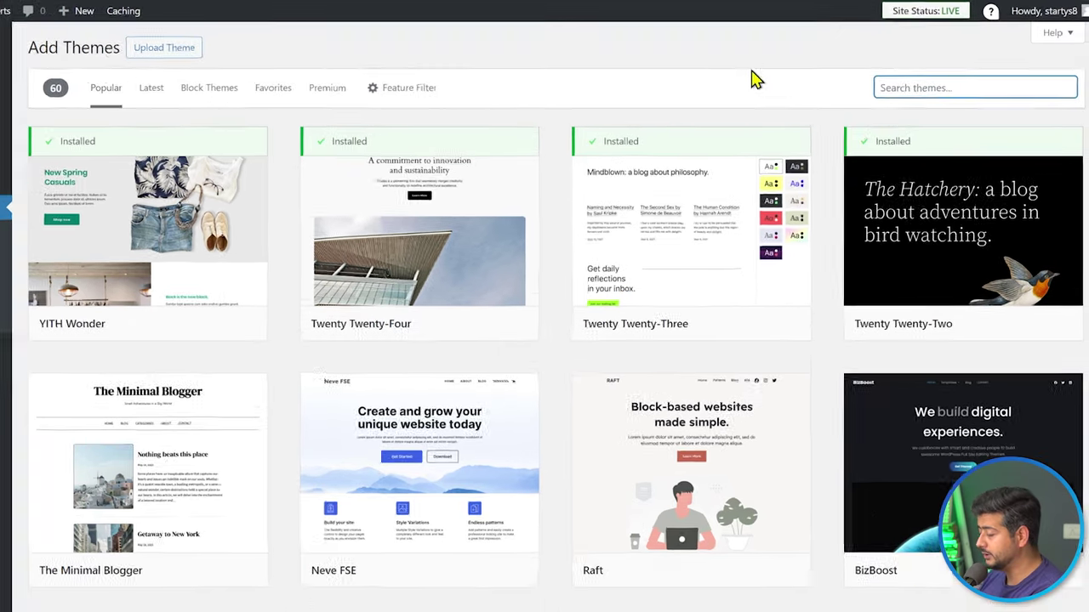
pyautogui.write('astra')
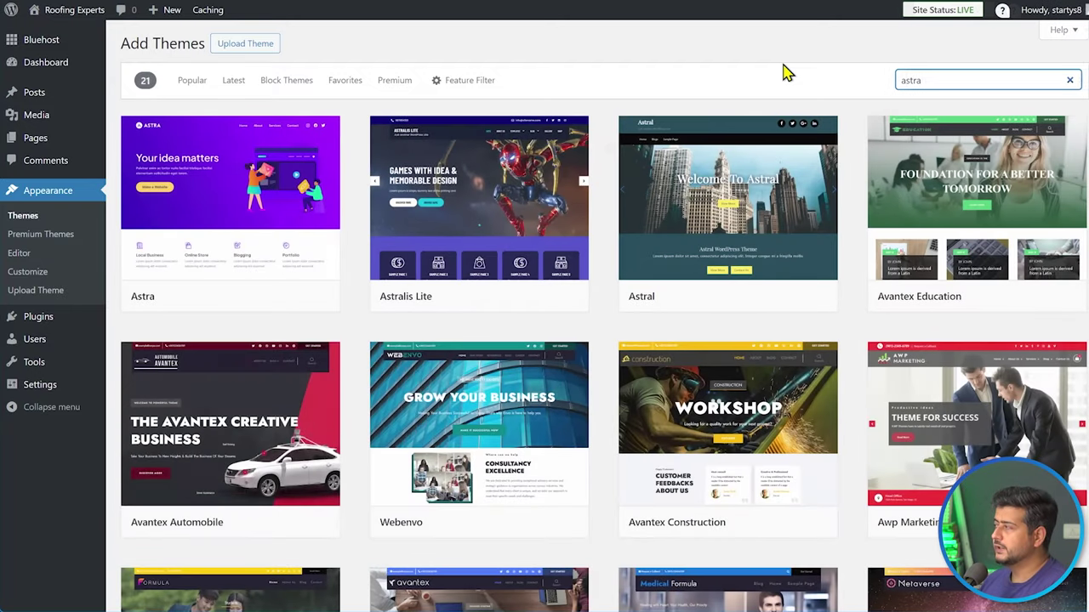
pyautogui.moveTo(231, 231)
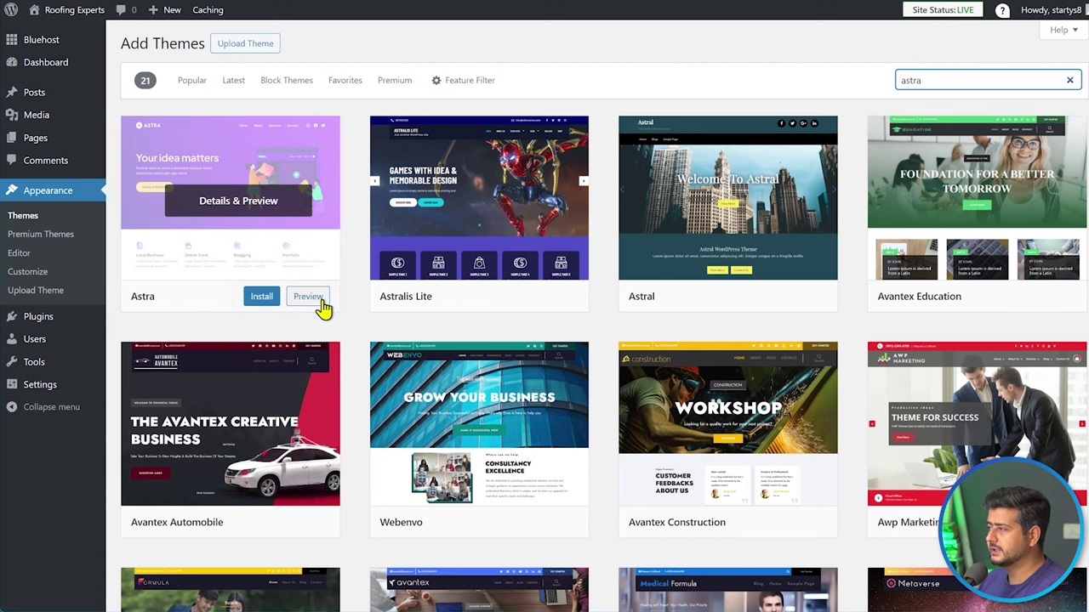
pyautogui.click(261, 297)
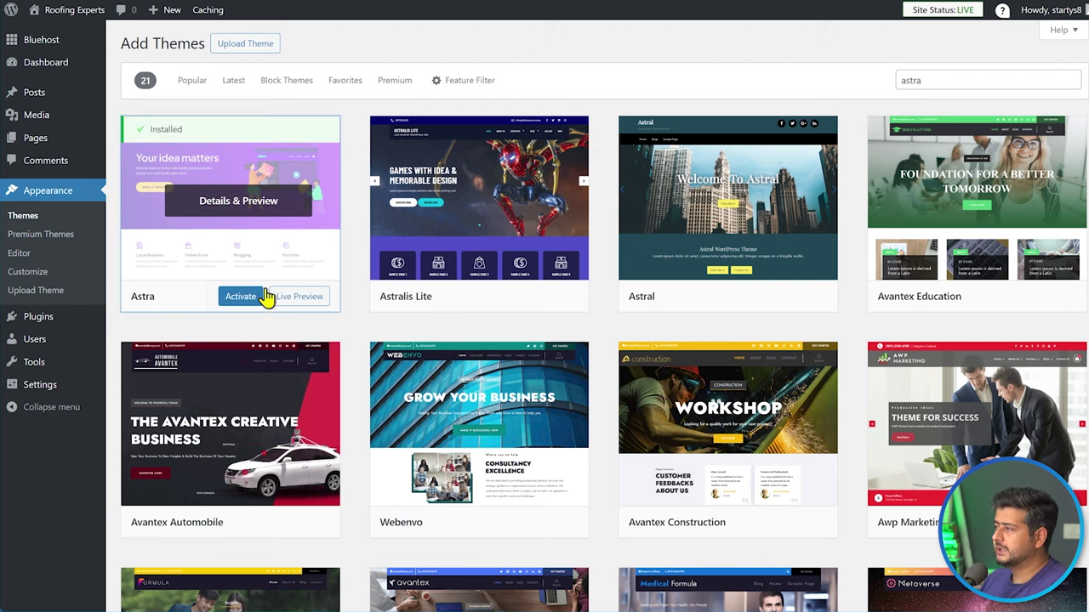
pyautogui.click(247, 299)
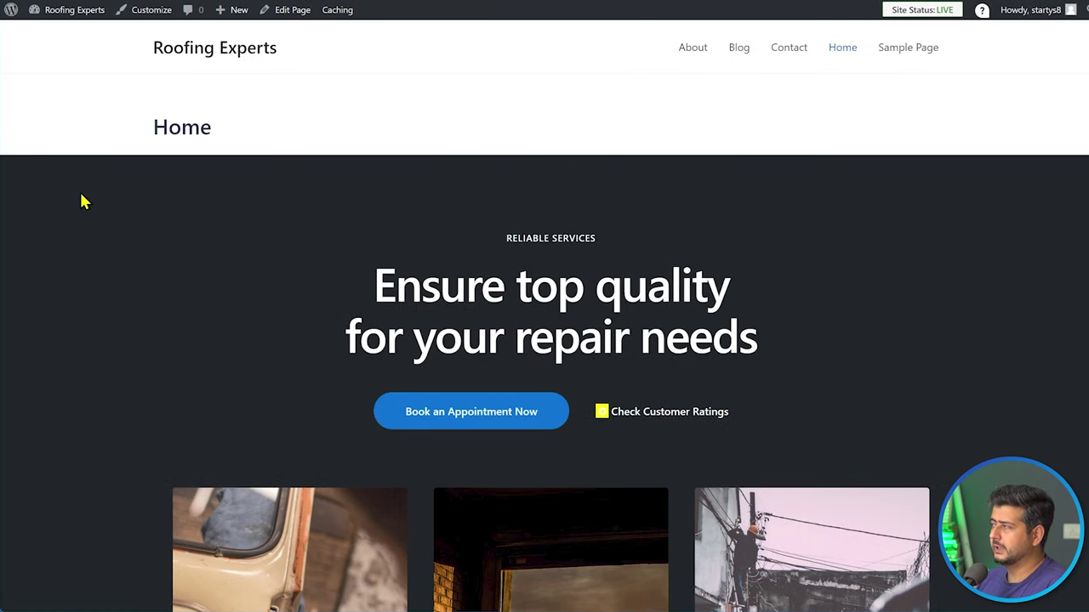
pyautogui.scroll(-10, 173, 292)
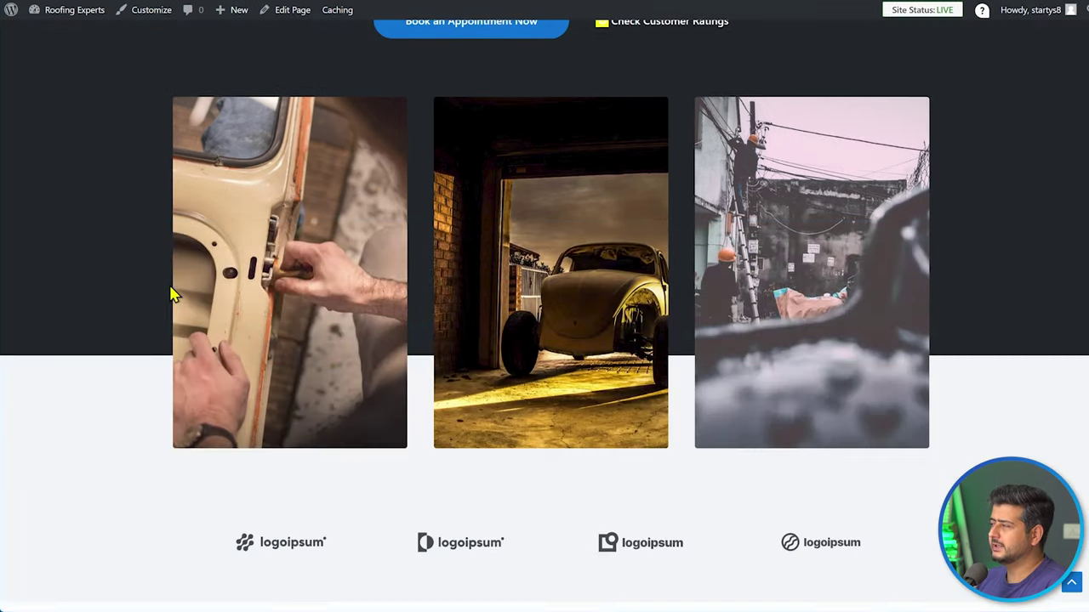
pyautogui.scroll(10, 154, 384)
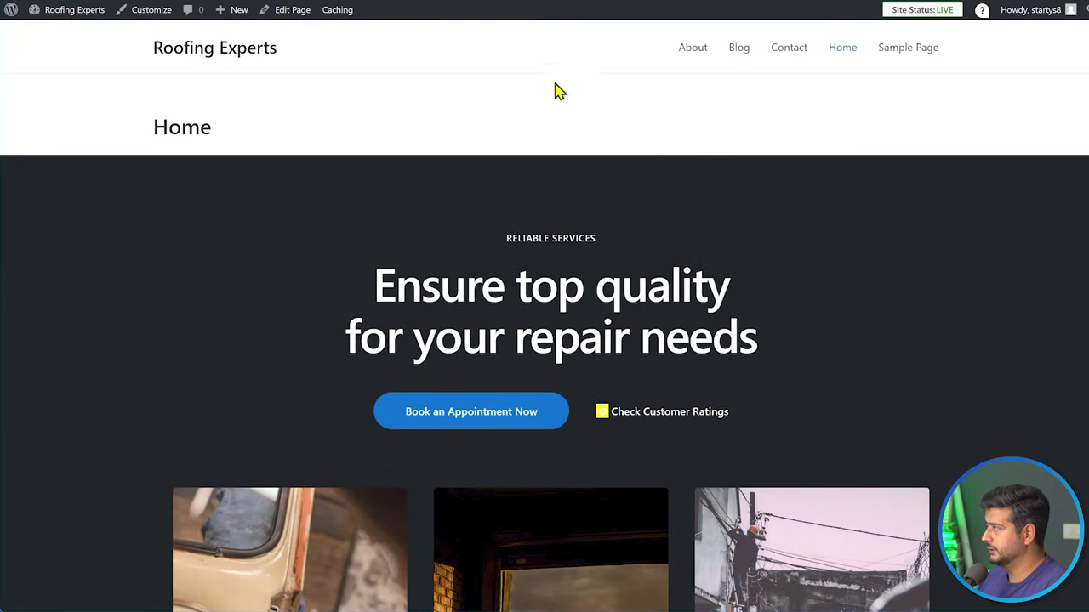
pyautogui.hotkey('ctrl', 'w')
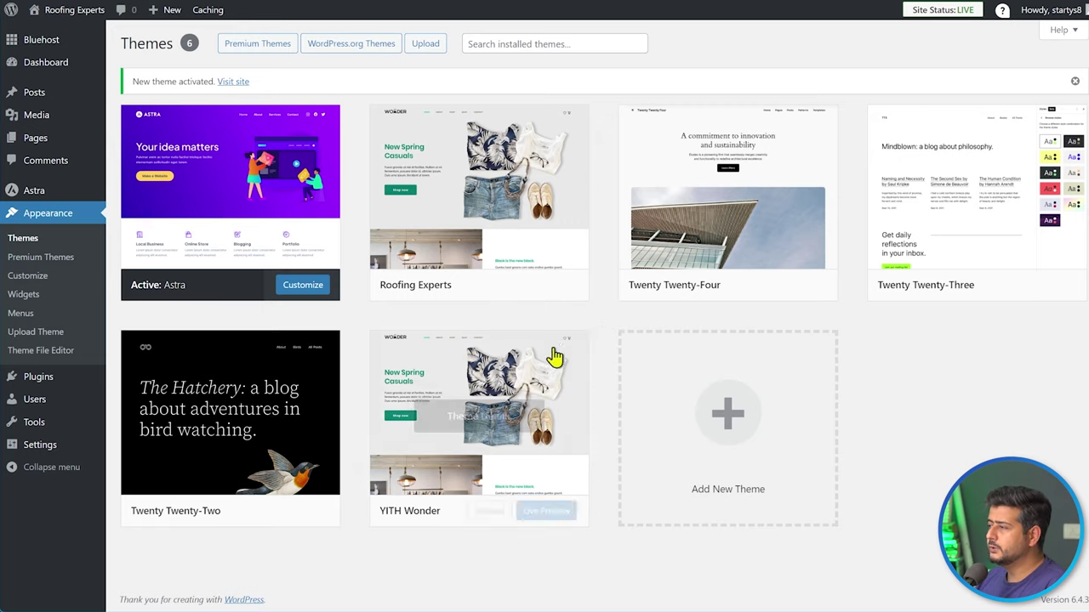
# Go to Plugins > Add New Plugin from the admin sidebar
pyautogui.moveTo(36, 383)
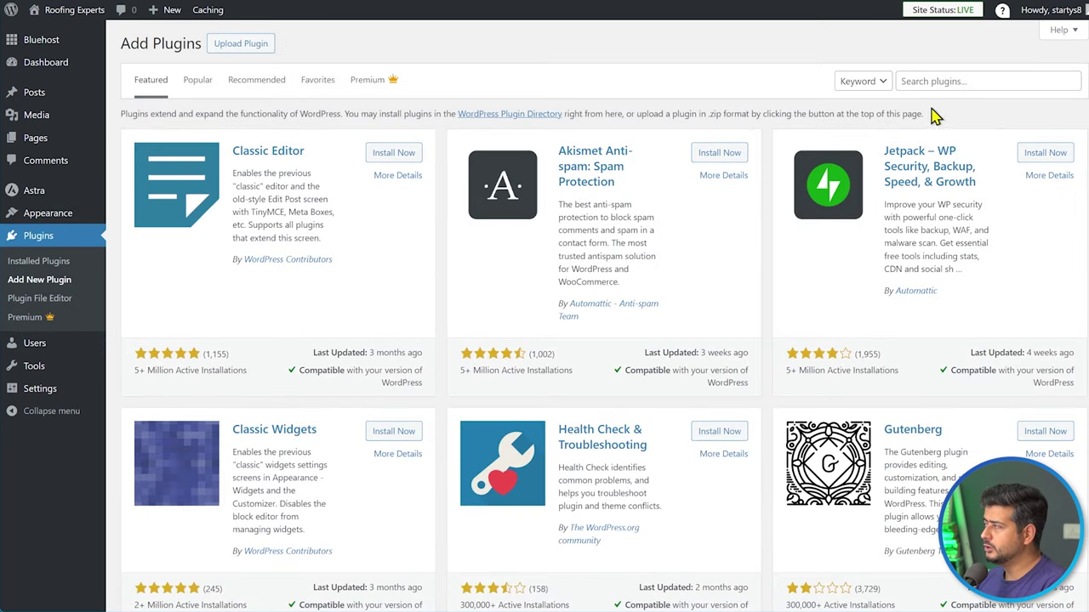
# Search plugins for 'starter templates', then install and activate Starter Templates
pyautogui.click(936, 81)
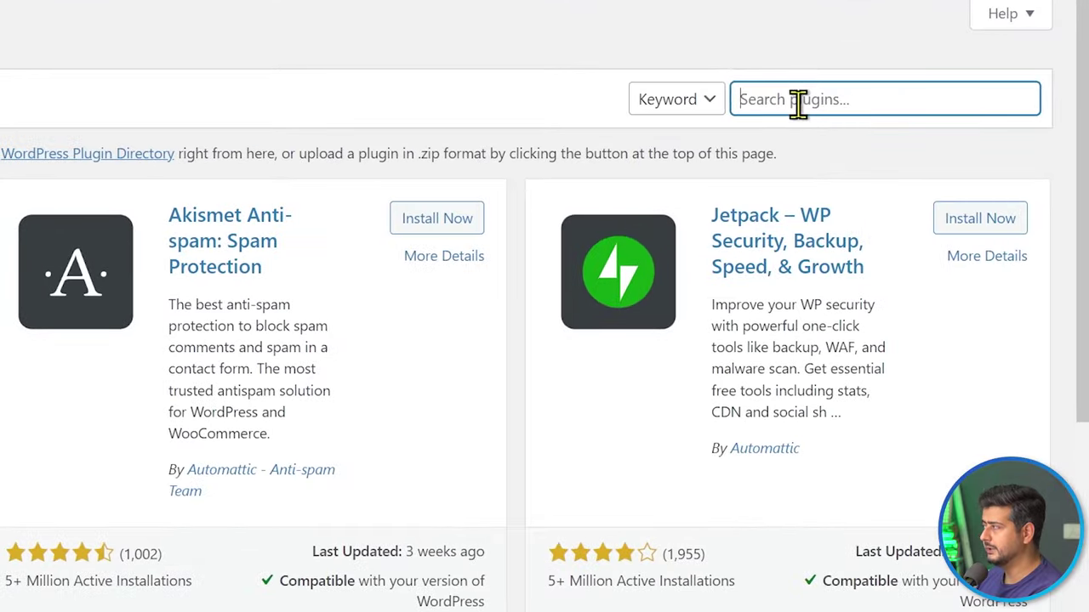
pyautogui.write('starter temp')
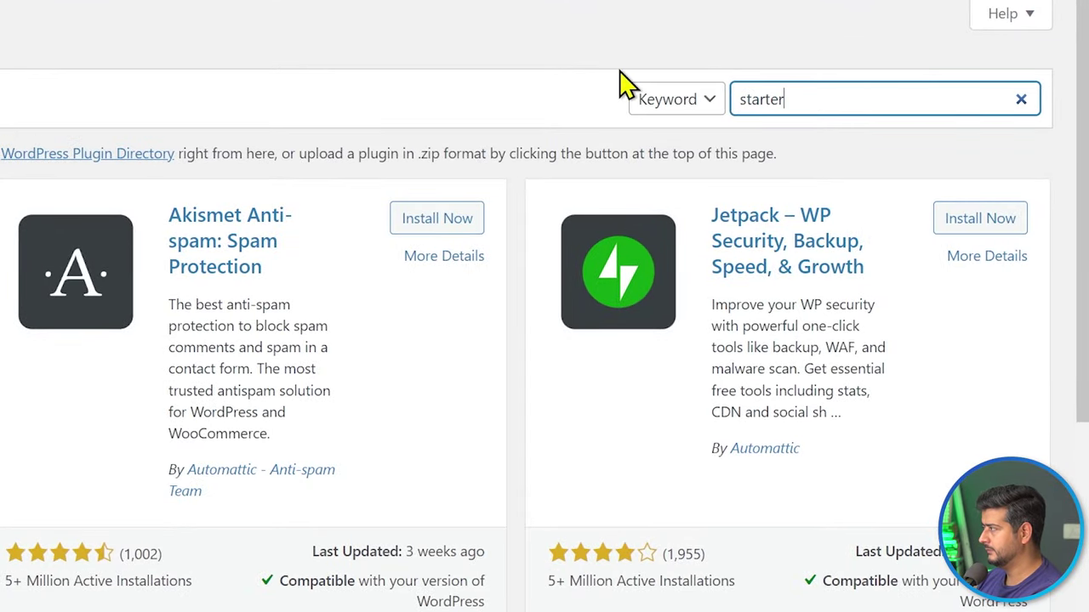
pyautogui.write('lates')
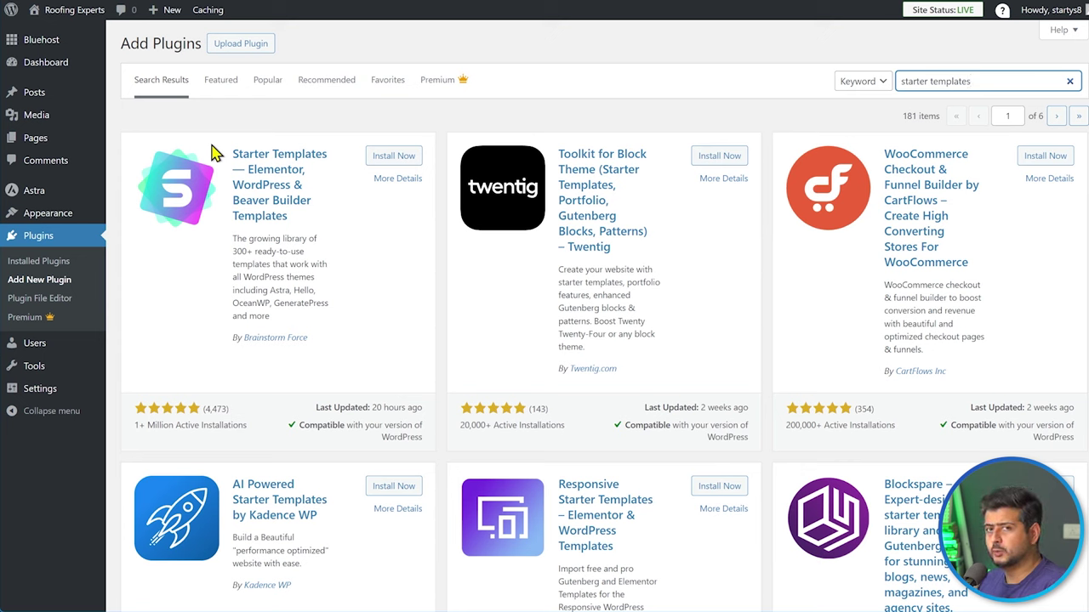
pyautogui.click(394, 158)
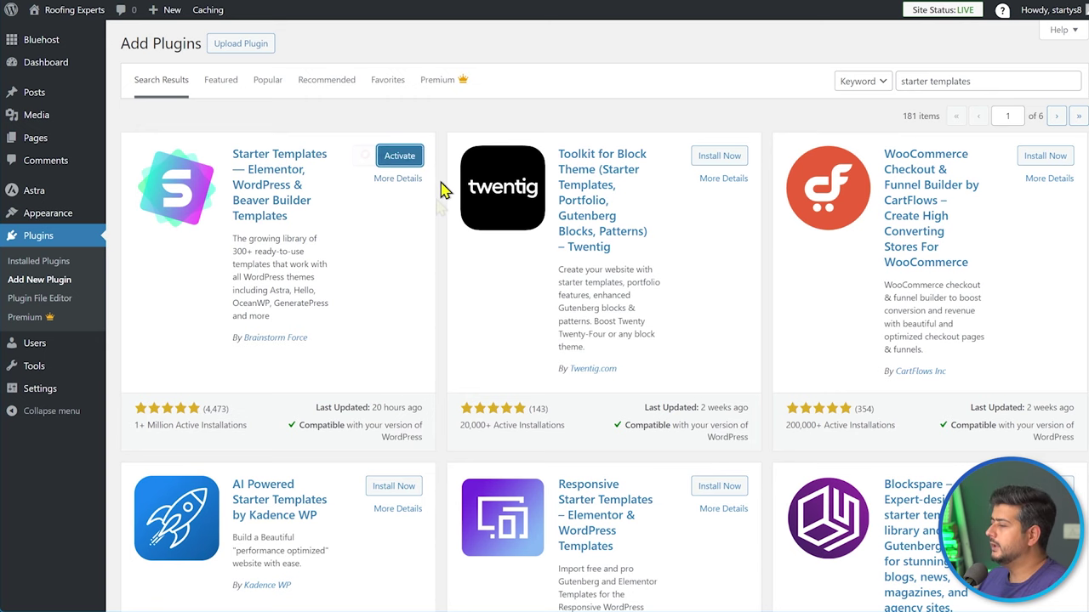
pyautogui.click(399, 157)
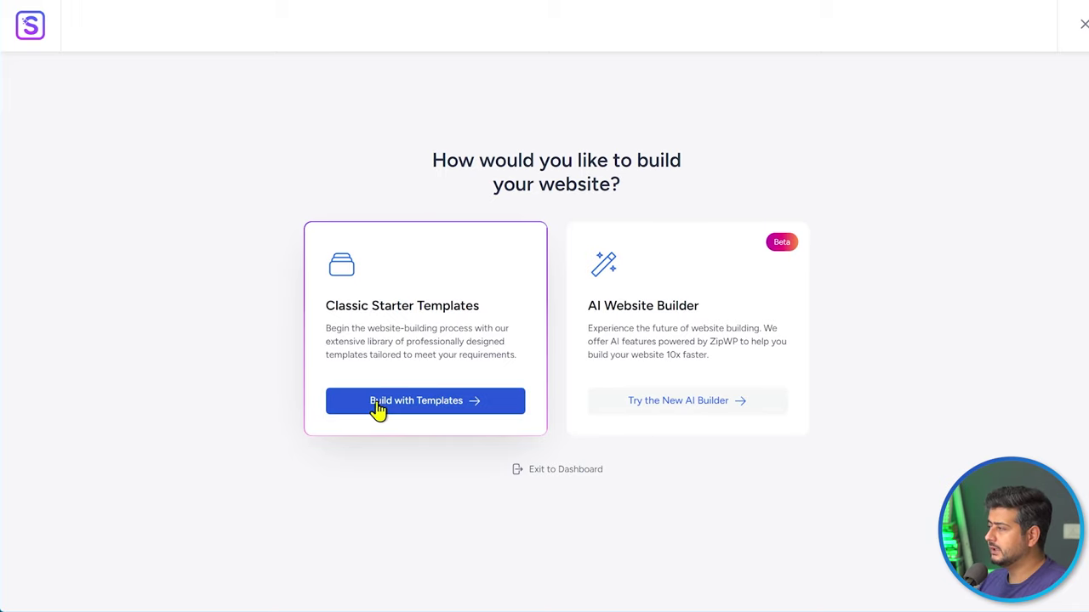
# Choose Build with Templates and pick the Block Editor as page builder
pyautogui.click(414, 408)
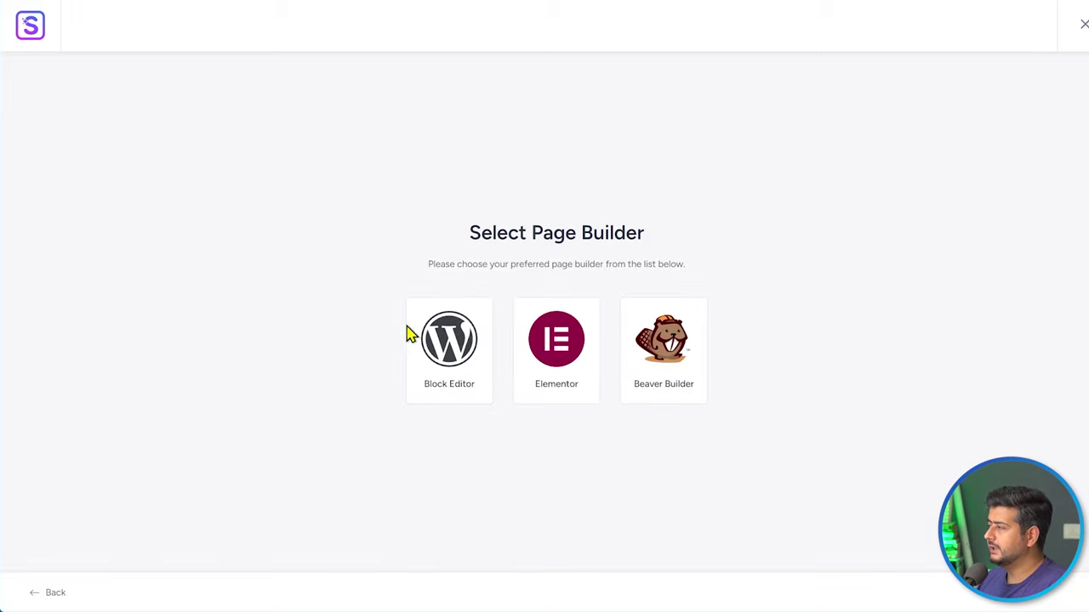
pyautogui.click(444, 347)
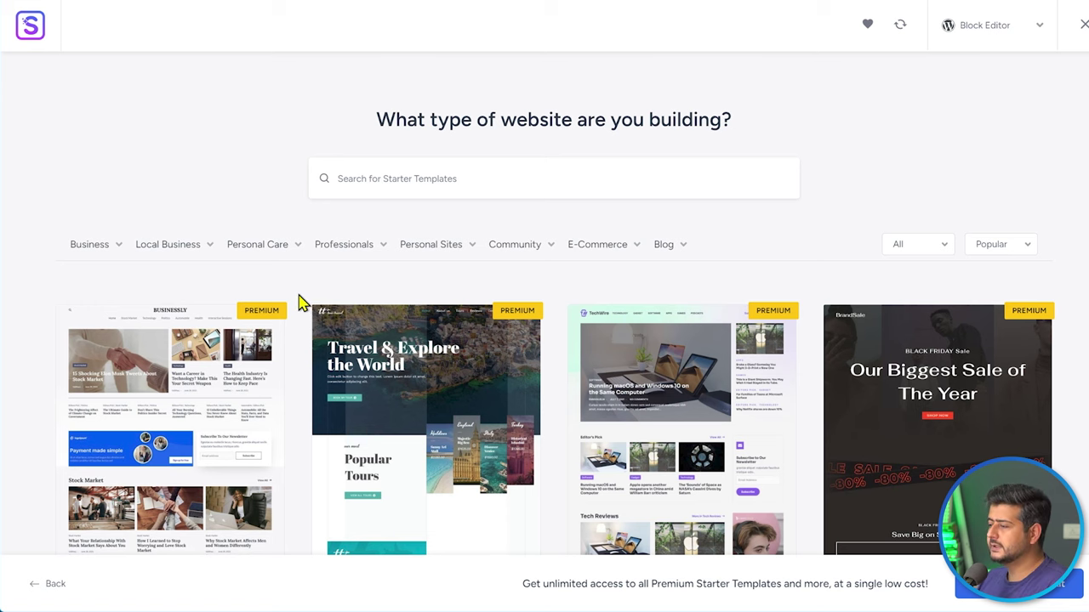
# Scroll through the starter template grid and back up to the Local Business dropdown
pyautogui.scroll(-5, 308, 297)
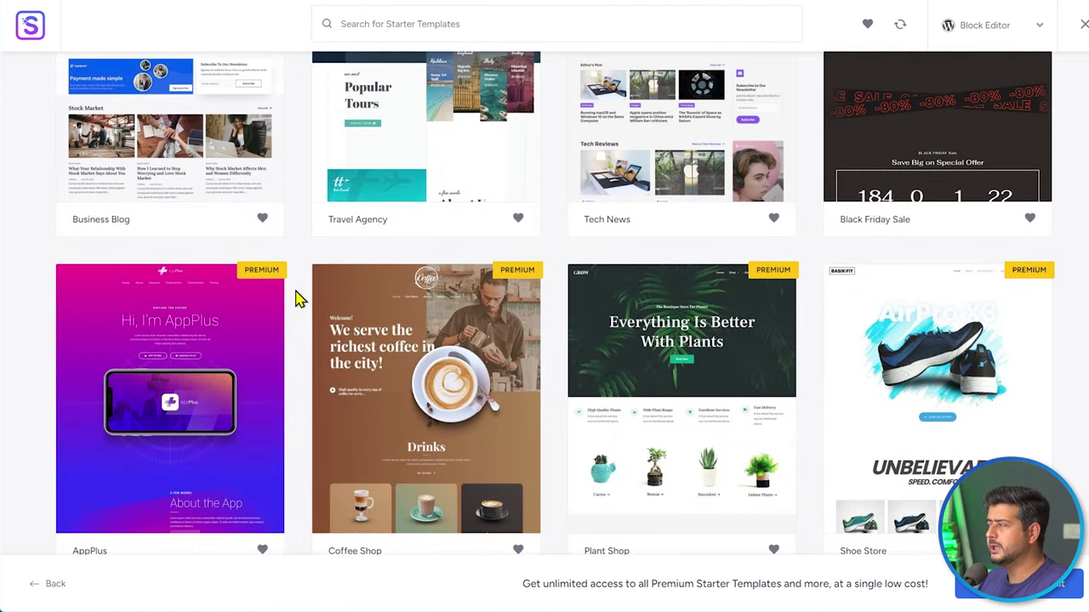
pyautogui.scroll(-15, 298, 298)
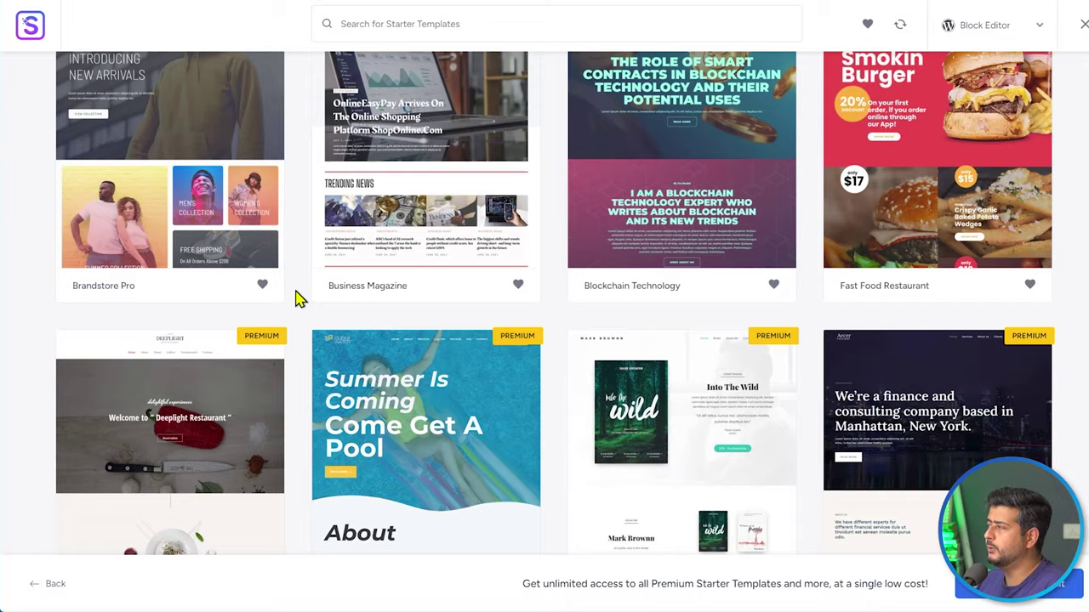
pyautogui.scroll(-15, 298, 297)
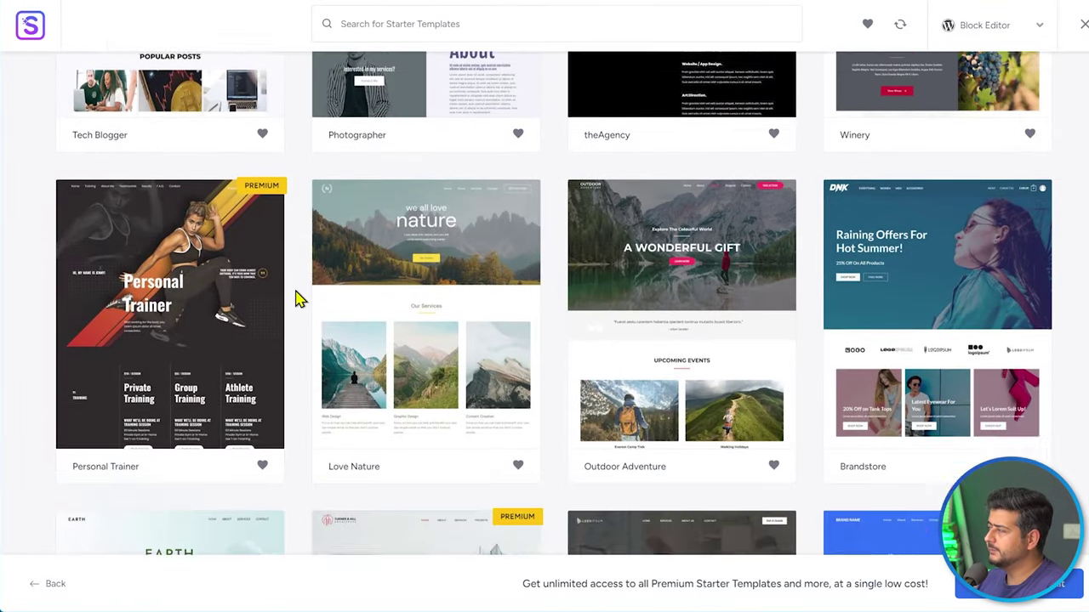
pyautogui.scroll(-15, 297, 298)
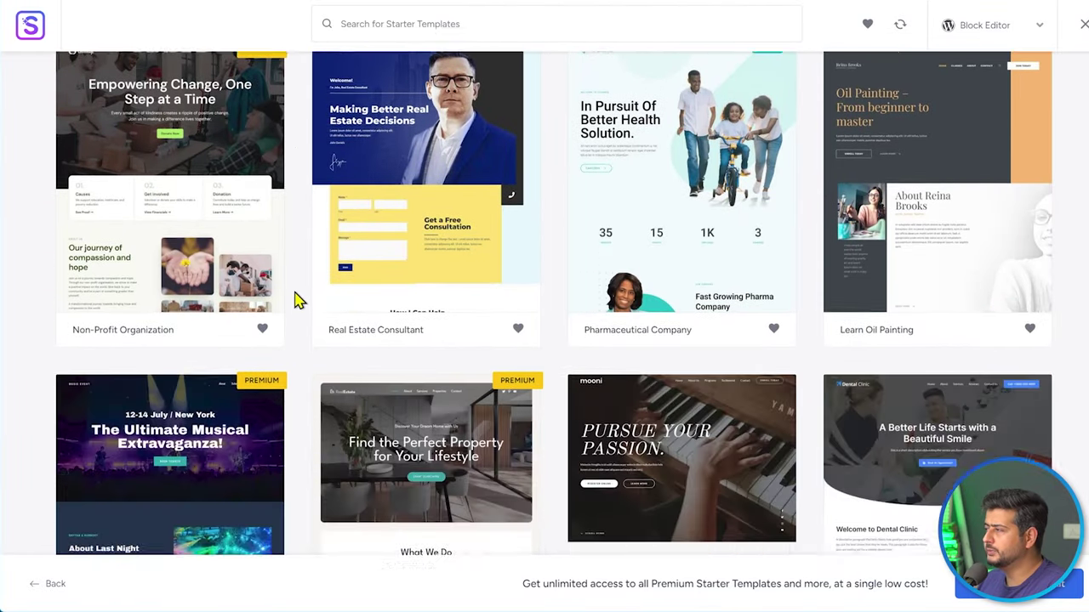
pyautogui.scroll(-10, 297, 300)
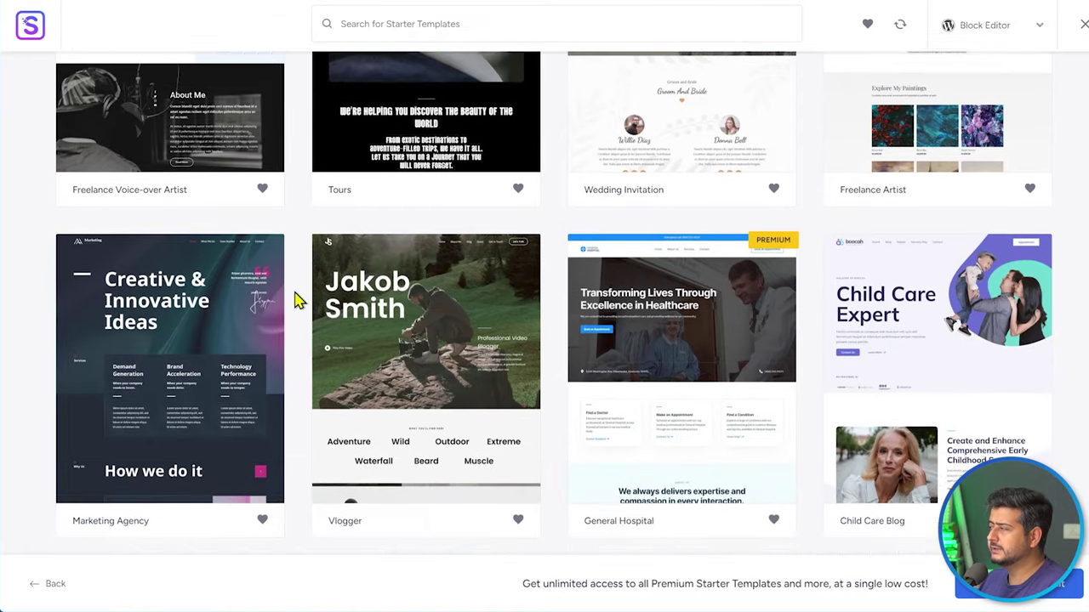
pyautogui.scroll(-2, 298, 300)
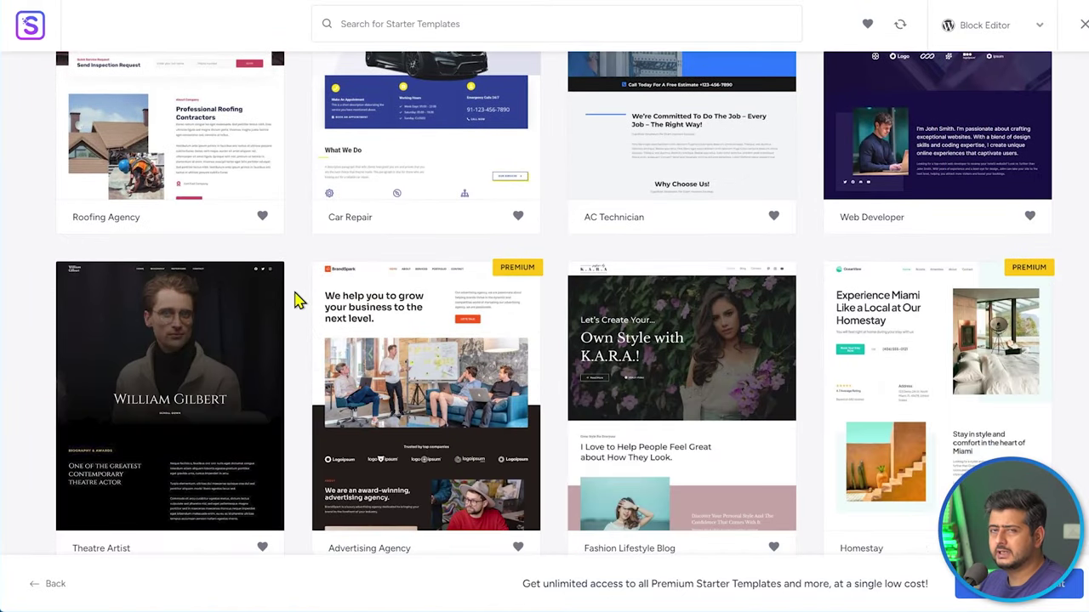
pyautogui.scroll(-8, 295, 334)
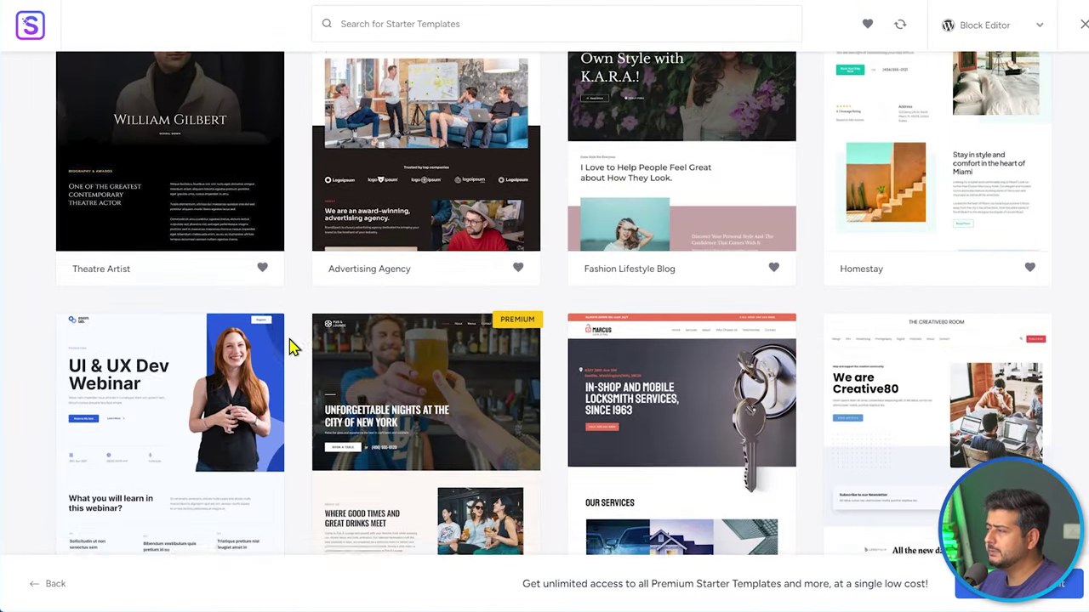
pyautogui.scroll(-20, 294, 348)
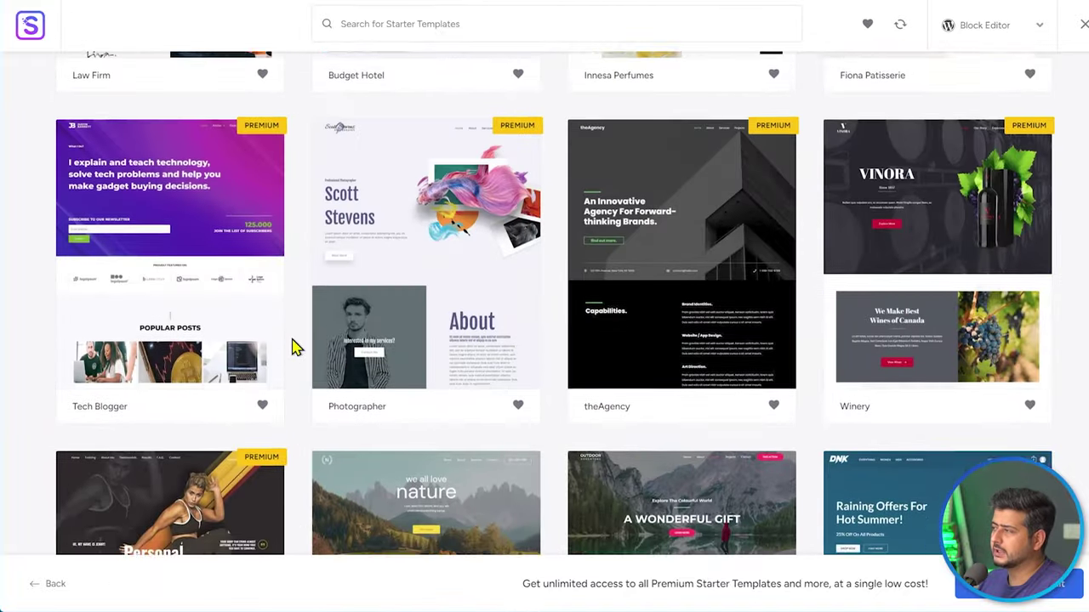
pyautogui.scroll(20, 294, 347)
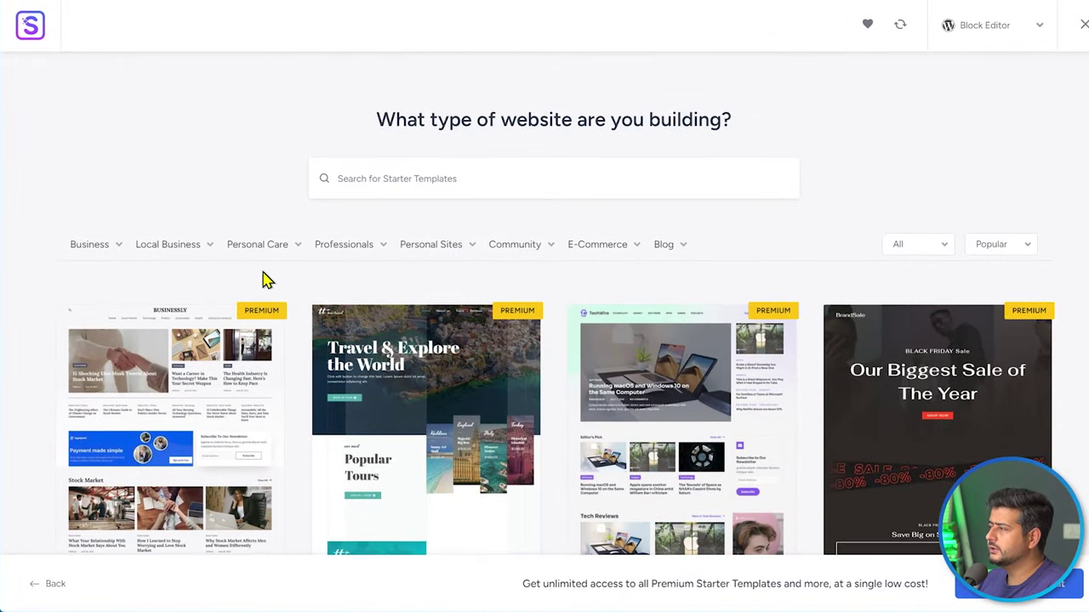
pyautogui.moveTo(224, 250)
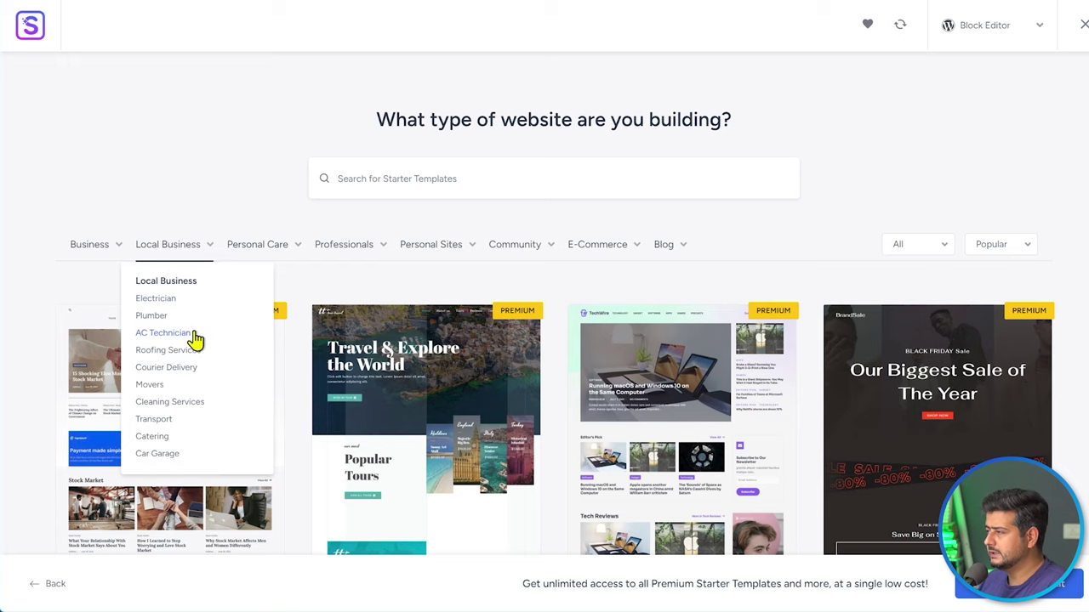
# Filter the starter templates to the Roofing Services category and browse the results
pyautogui.click(180, 352)
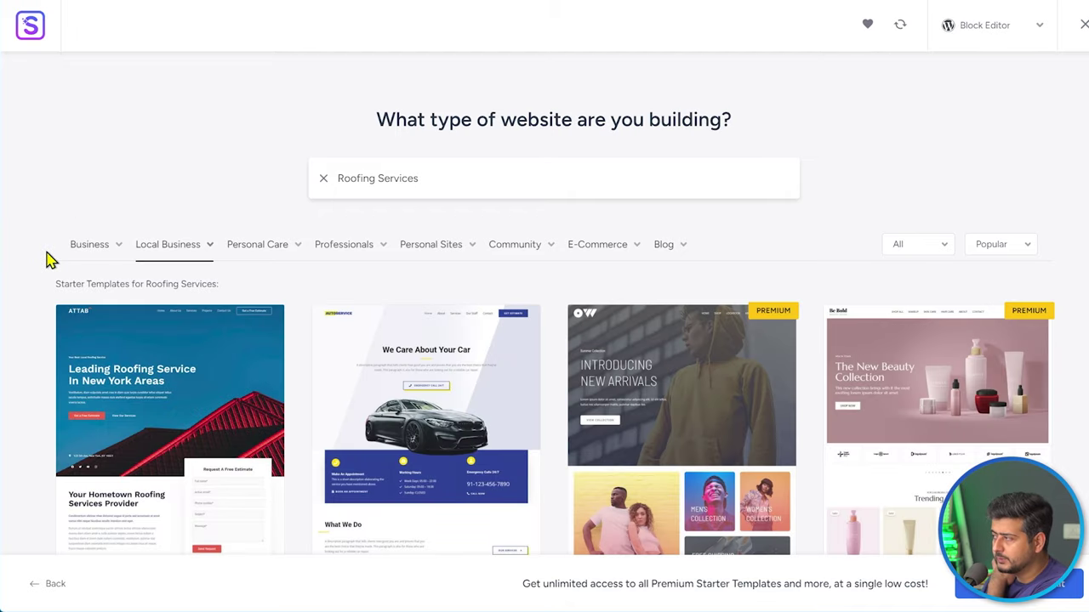
pyautogui.scroll(-4, 37, 329)
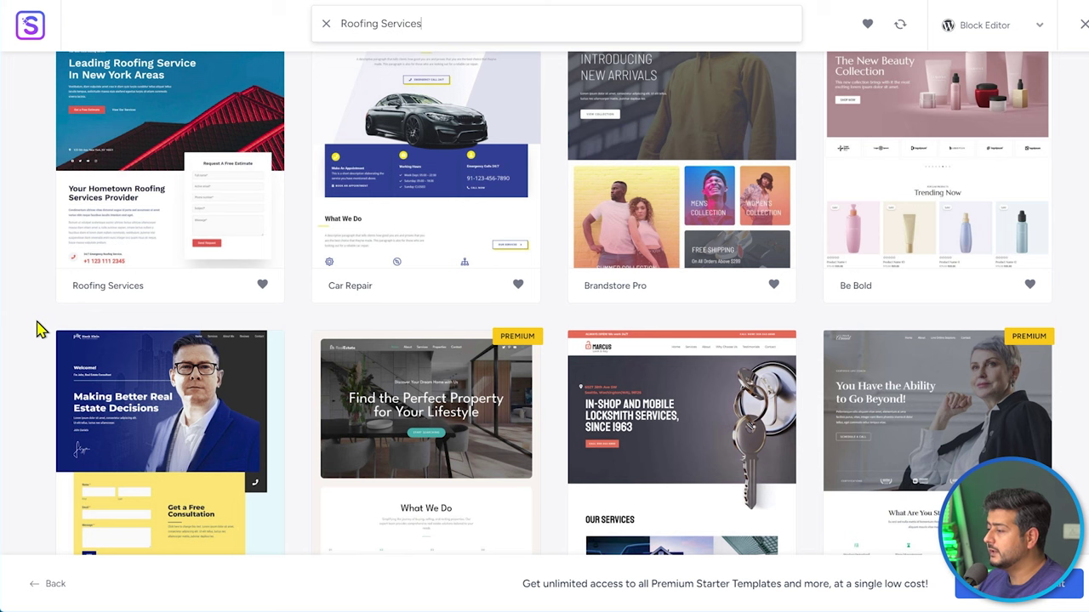
pyautogui.scroll(4, 41, 328)
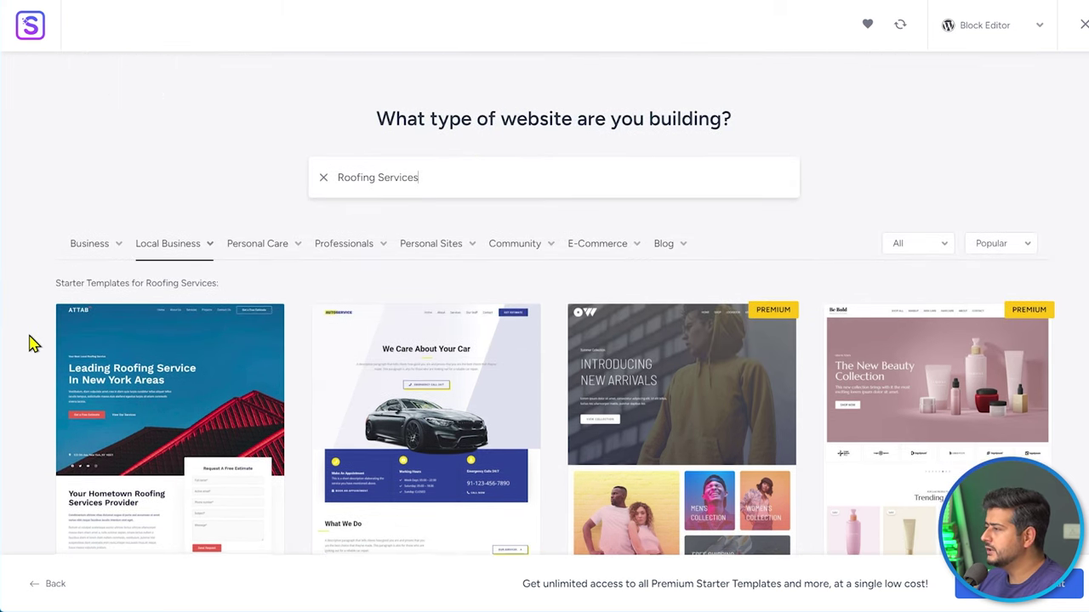
pyautogui.scroll(-2, 34, 340)
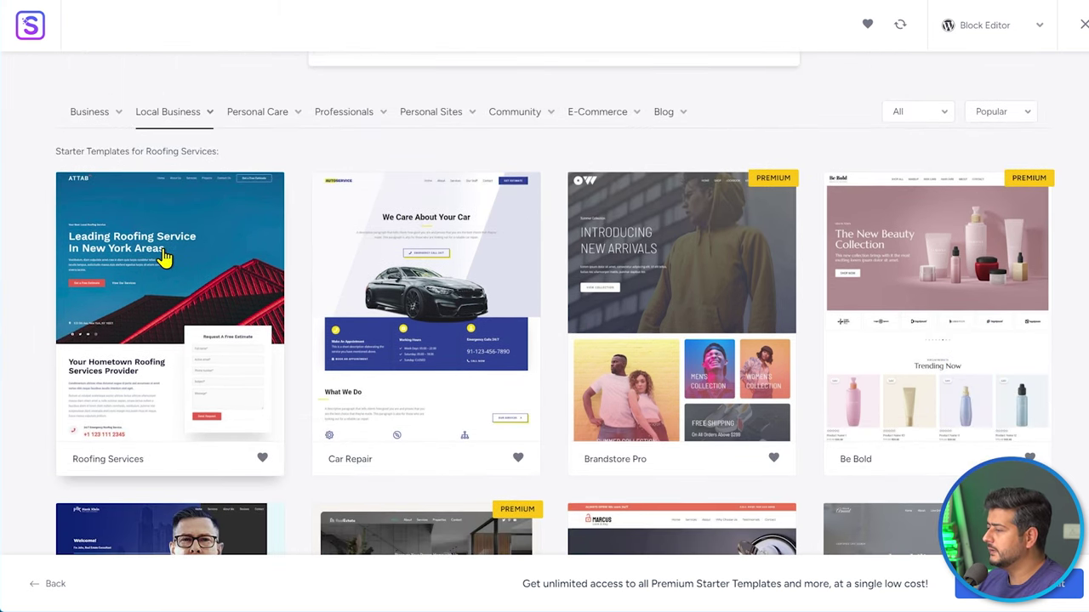
pyautogui.scroll(-3, 350, 276)
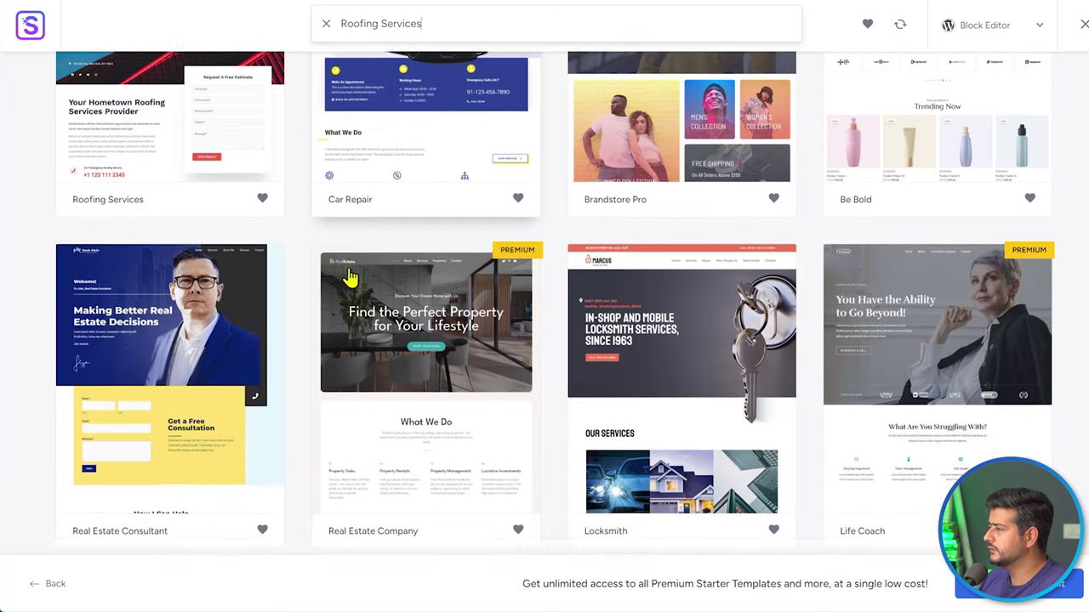
pyautogui.scroll(-2, 305, 276)
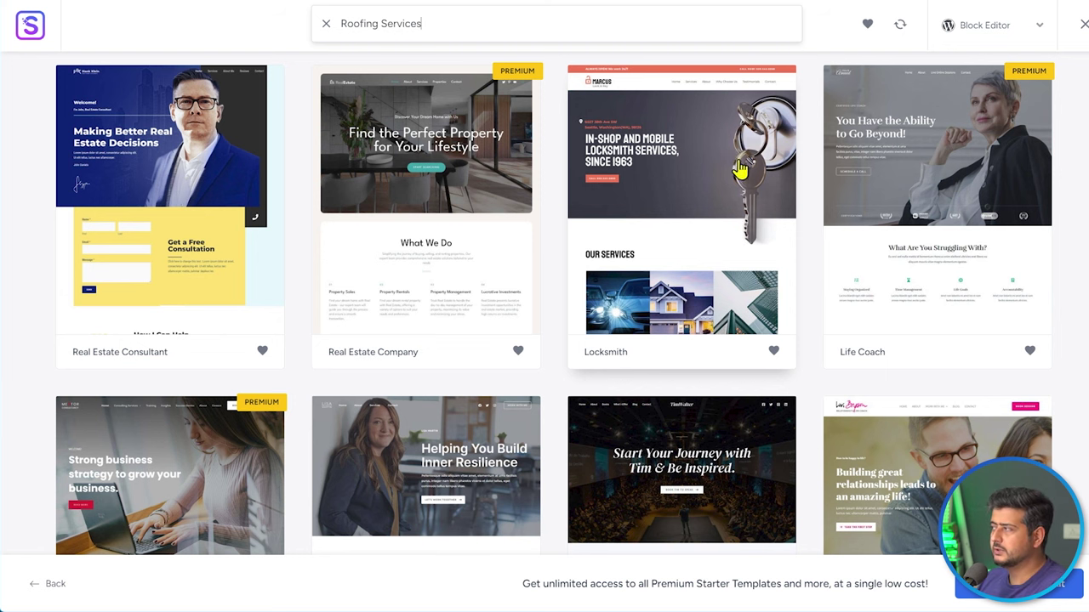
# Look through the remaining results and select the Roofing Services template
pyautogui.scroll(-5, 614, 321)
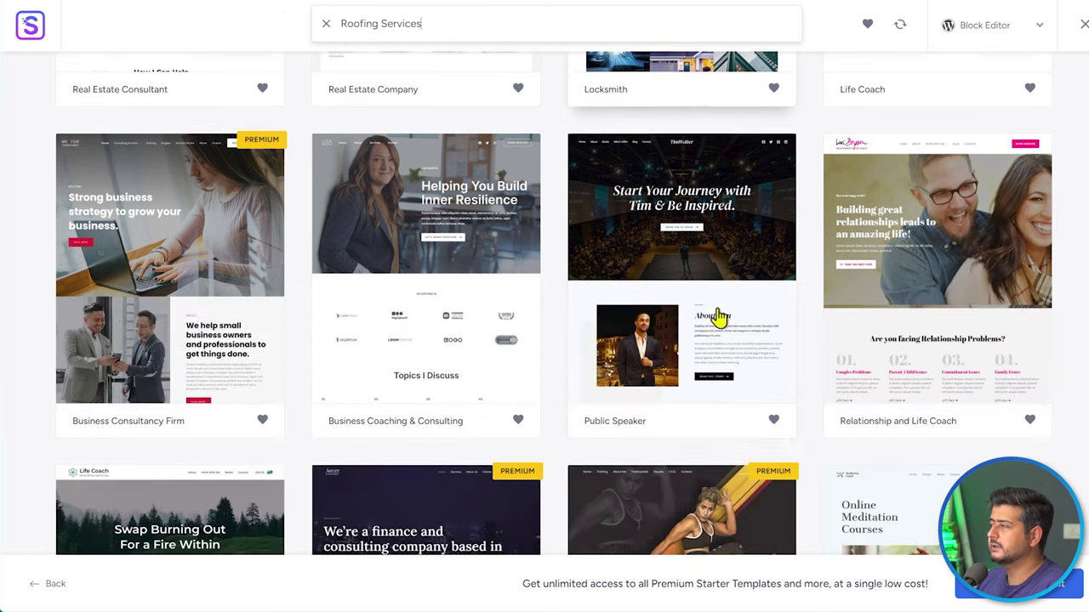
pyautogui.scroll(-3, 596, 323)
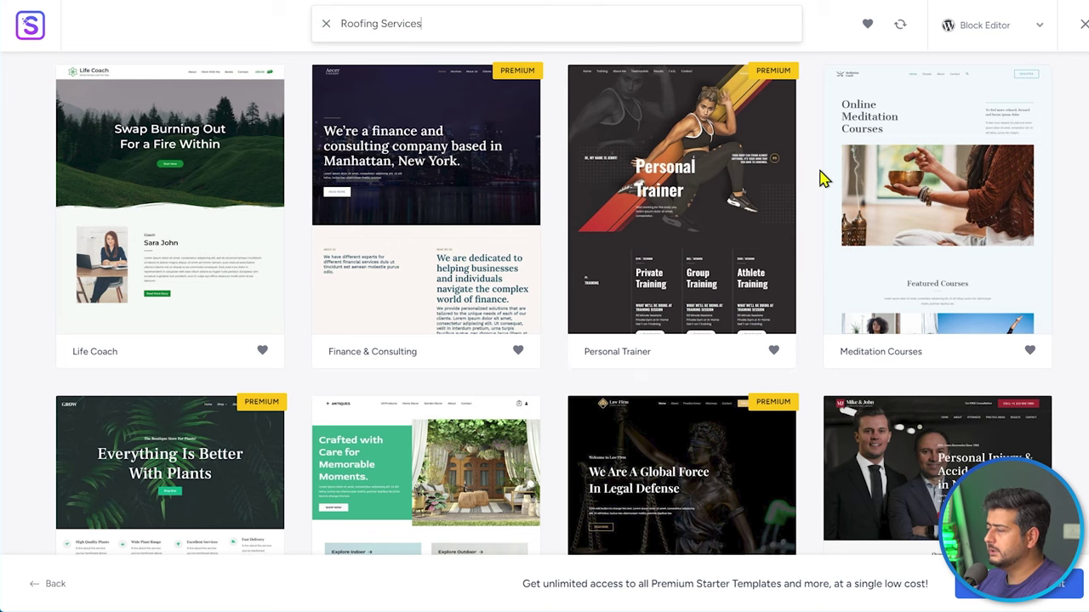
pyautogui.scroll(-4, 587, 331)
pyautogui.scroll(-2, 555, 315)
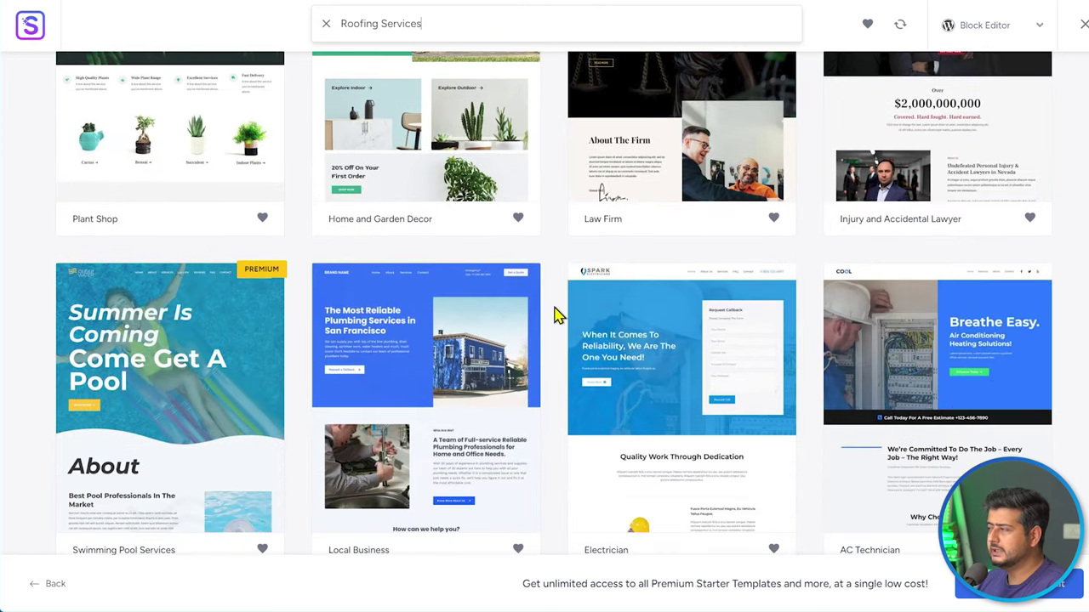
pyautogui.scroll(-2, 554, 315)
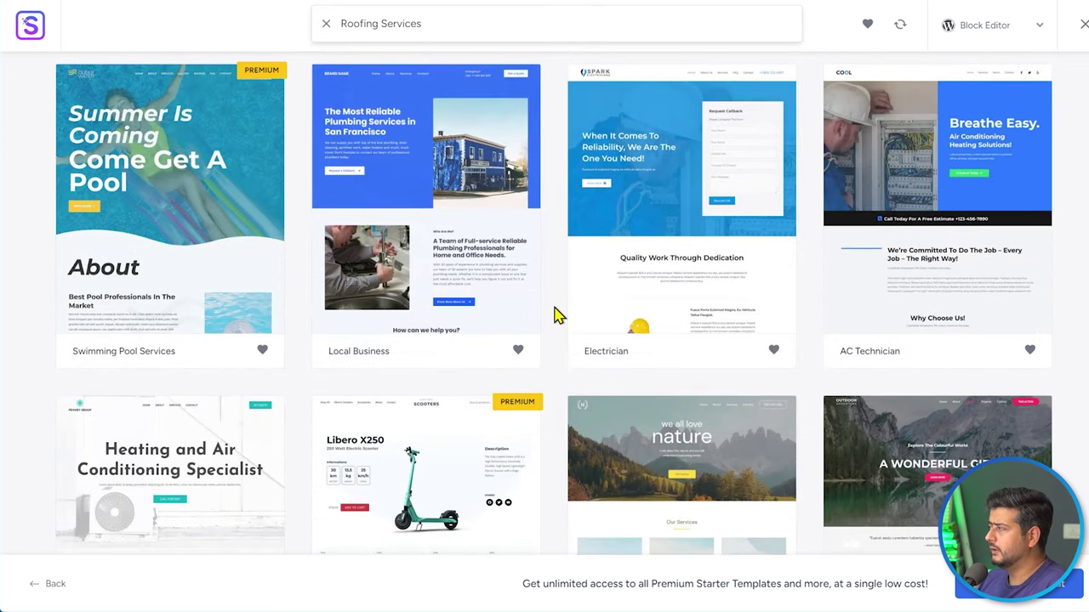
pyautogui.scroll(-5, 554, 315)
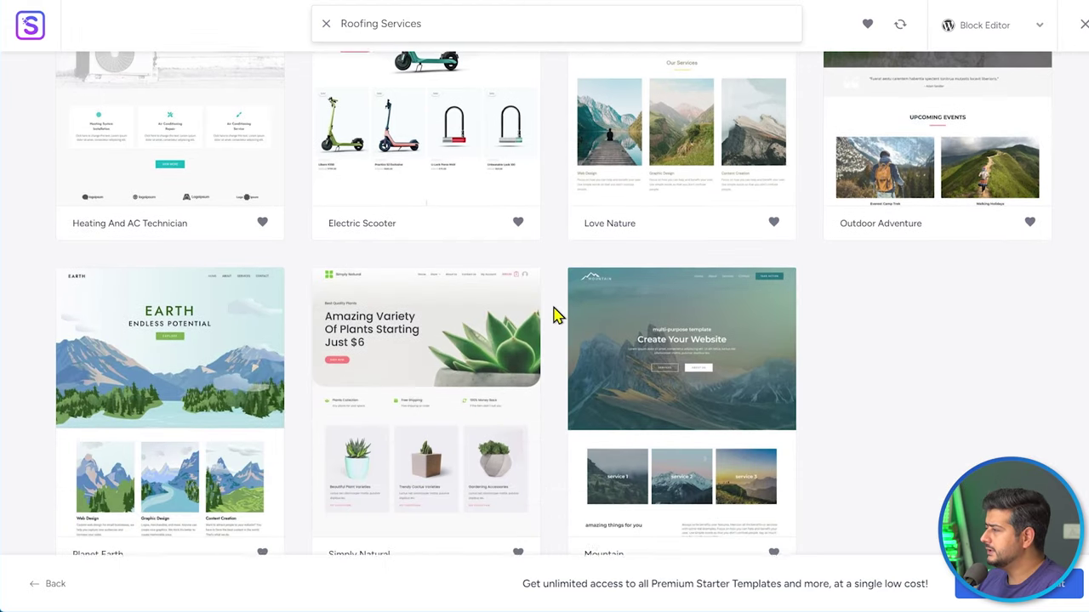
pyautogui.scroll(2, 554, 315)
pyautogui.scroll(-2, 555, 314)
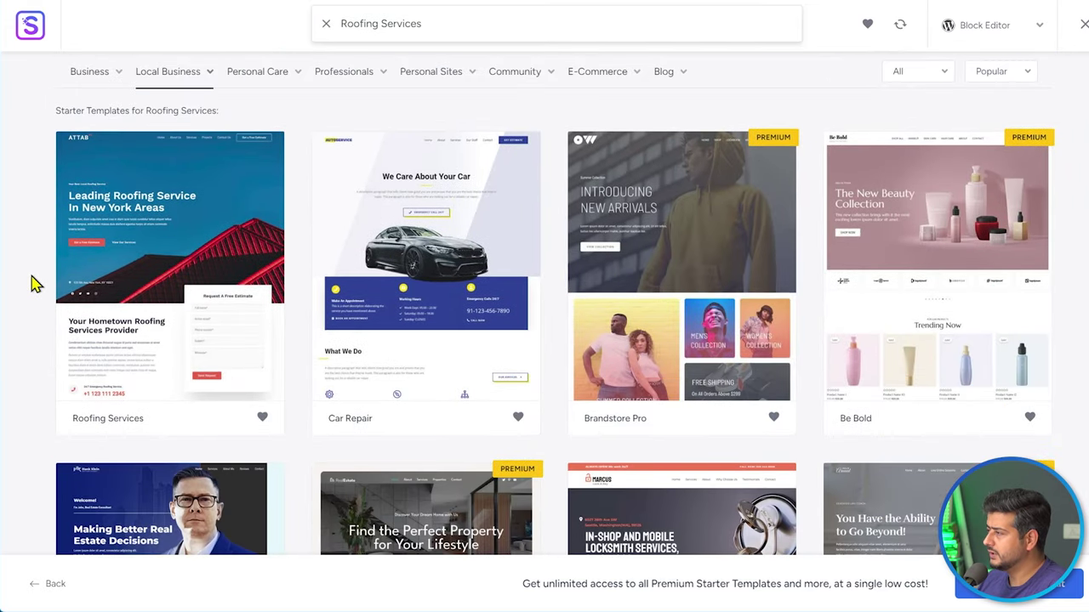
pyautogui.click(136, 242)
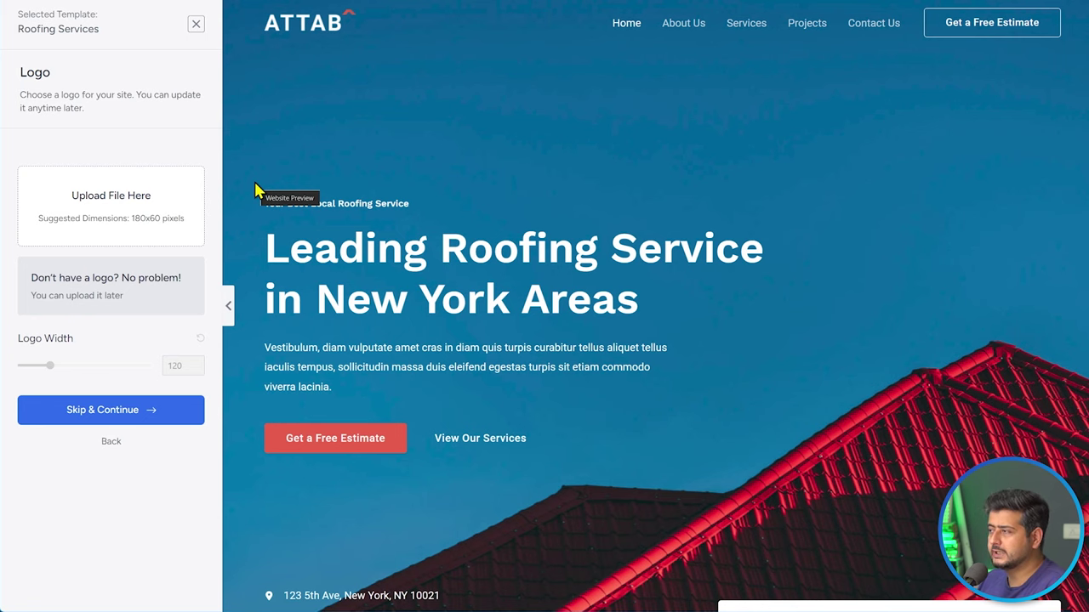
# Scroll the Roofing Services preview down to Why Choose Us and back to the top
pyautogui.scroll(-15, 436, 336)
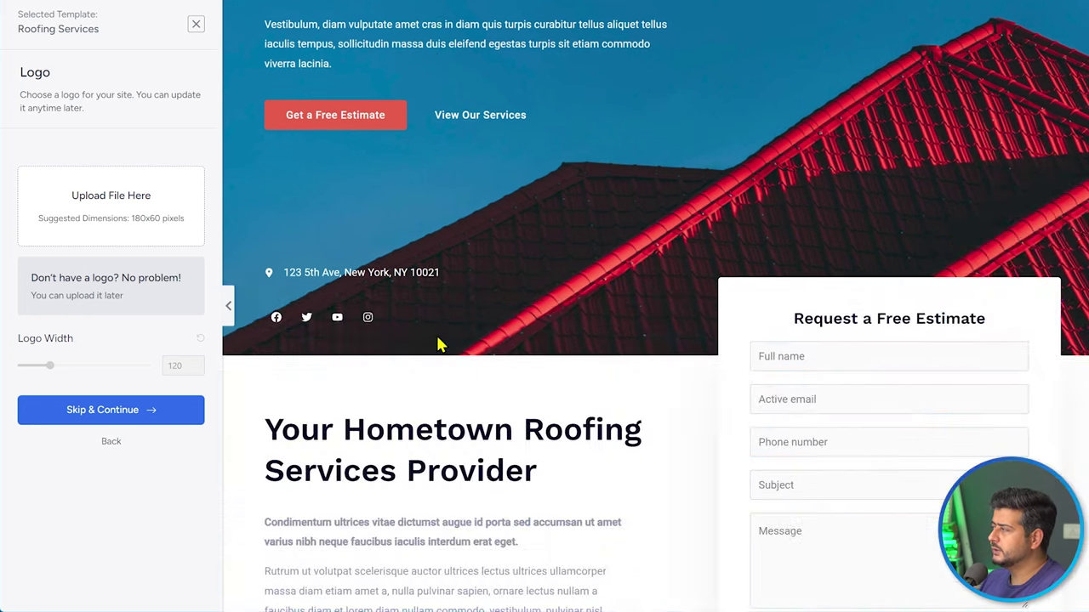
pyautogui.scroll(-4, 436, 336)
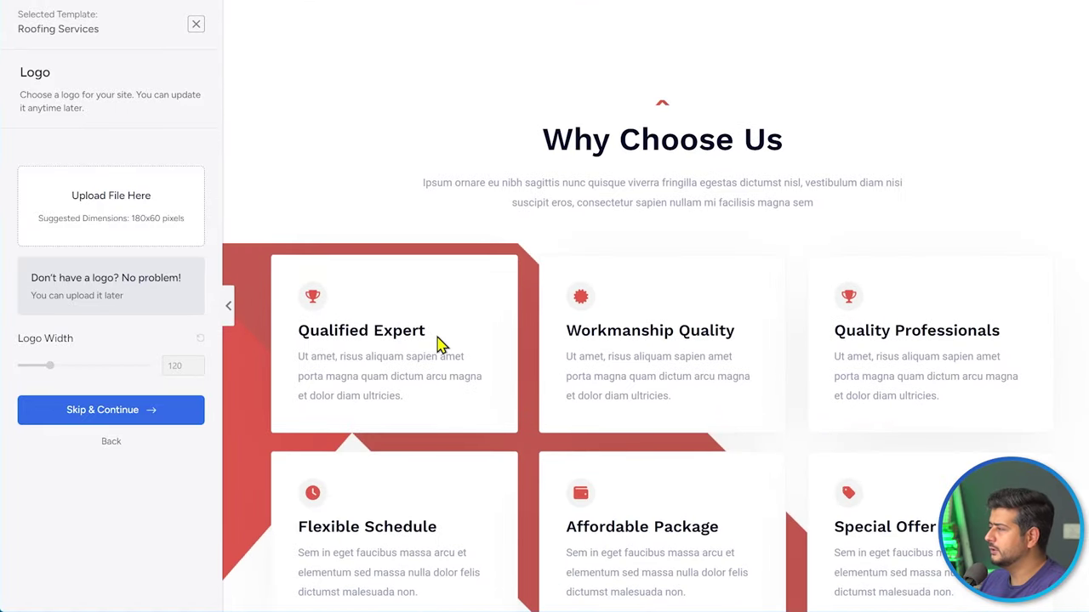
pyautogui.scroll(19, 437, 340)
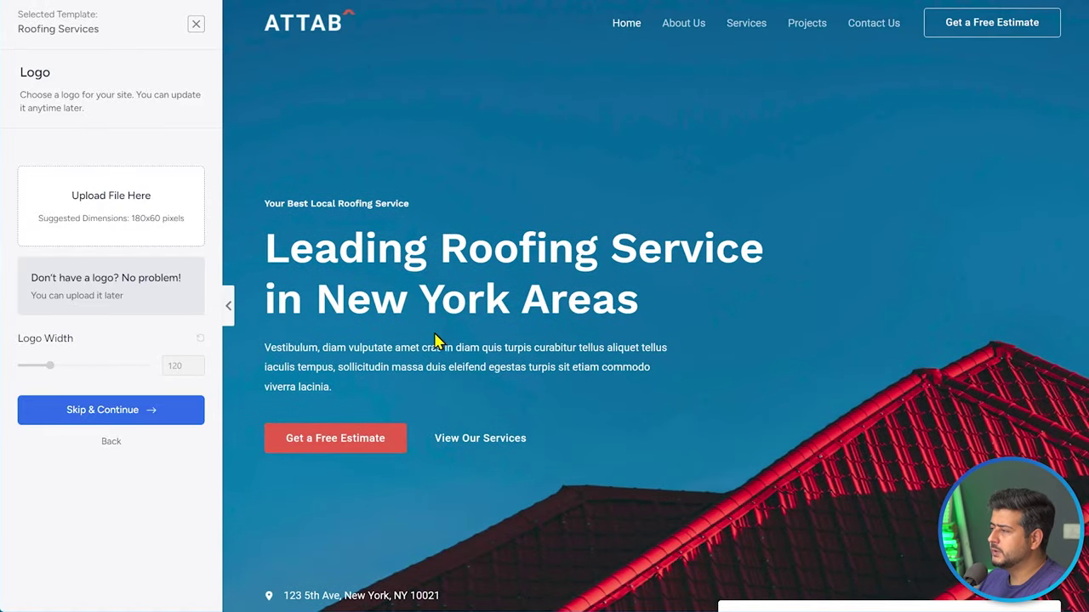
# Skip the logo step and try the purple, red, pink and green color palettes
pyautogui.click(119, 411)
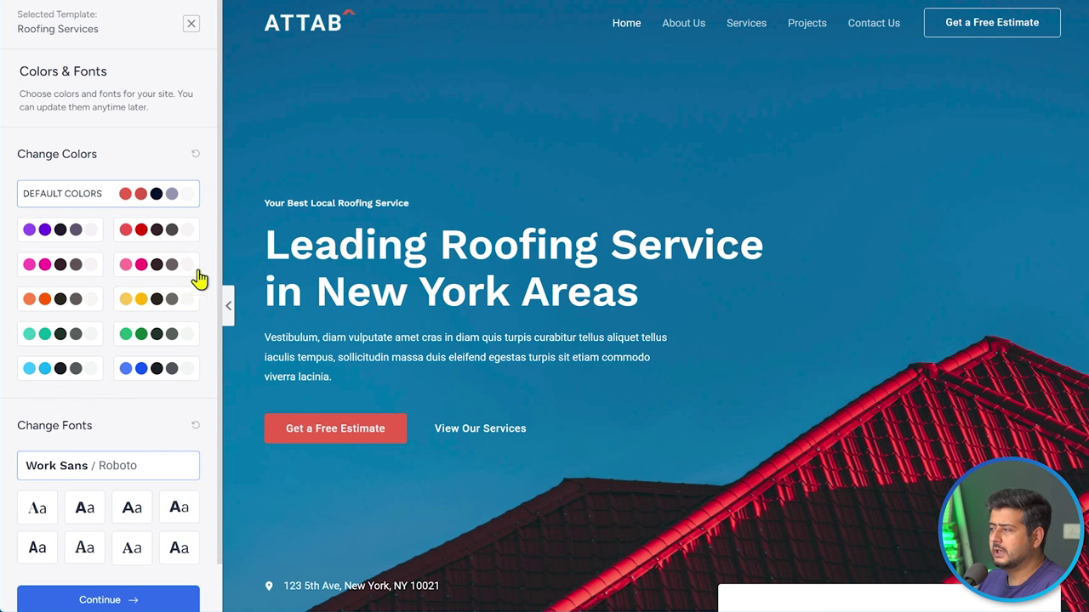
pyautogui.scroll(-6, 403, 299)
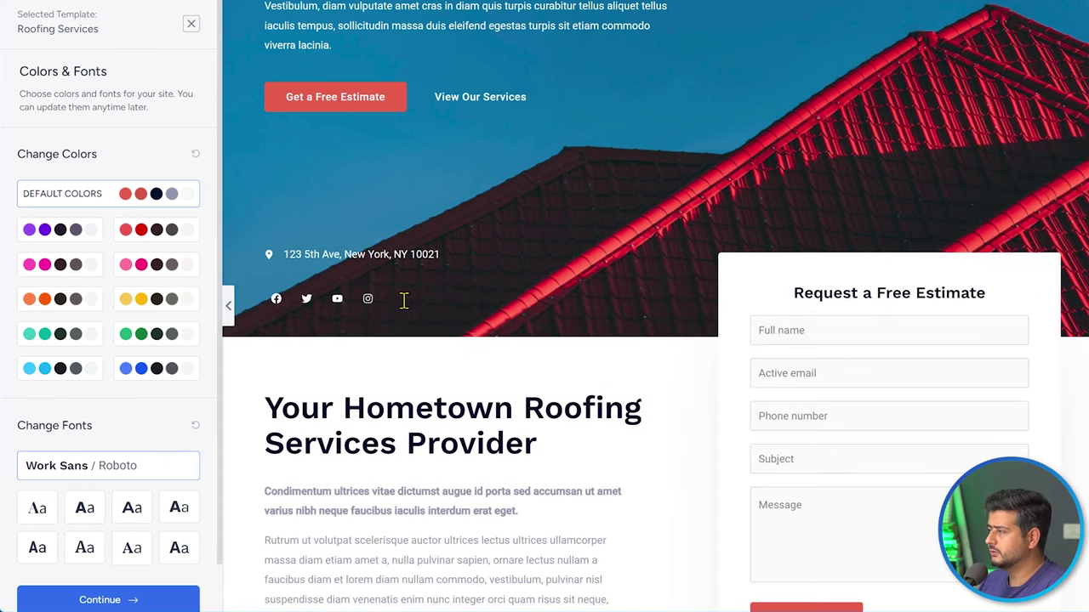
pyautogui.click(85, 237)
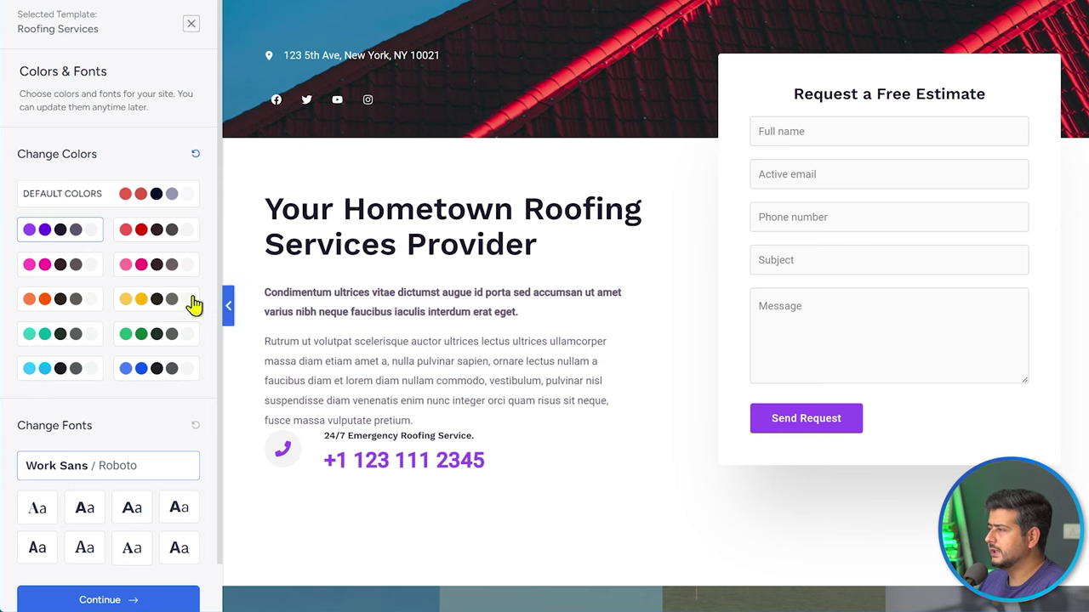
pyautogui.click(136, 235)
pyautogui.click(146, 272)
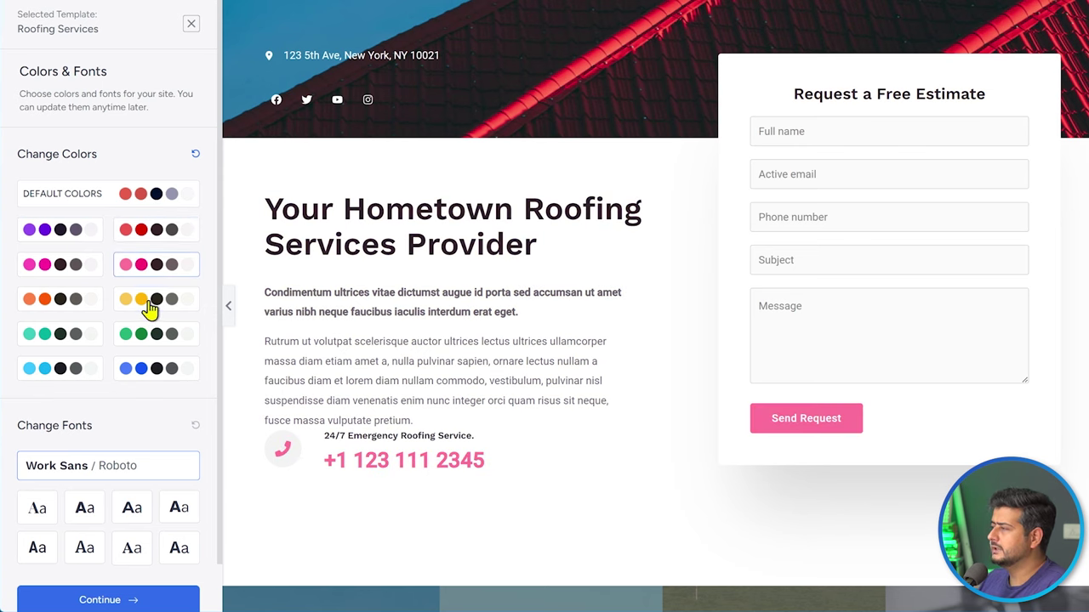
pyautogui.click(147, 337)
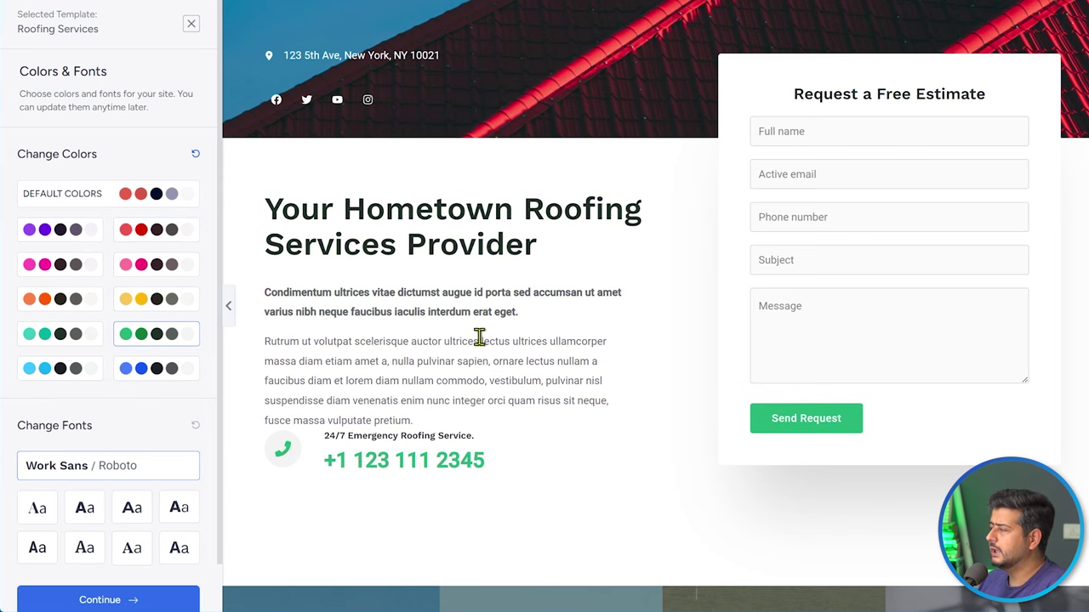
# Revert the roofing preview to Default Colors and review it
pyautogui.scroll(-4, 481, 345)
pyautogui.scroll(-2, 489, 351)
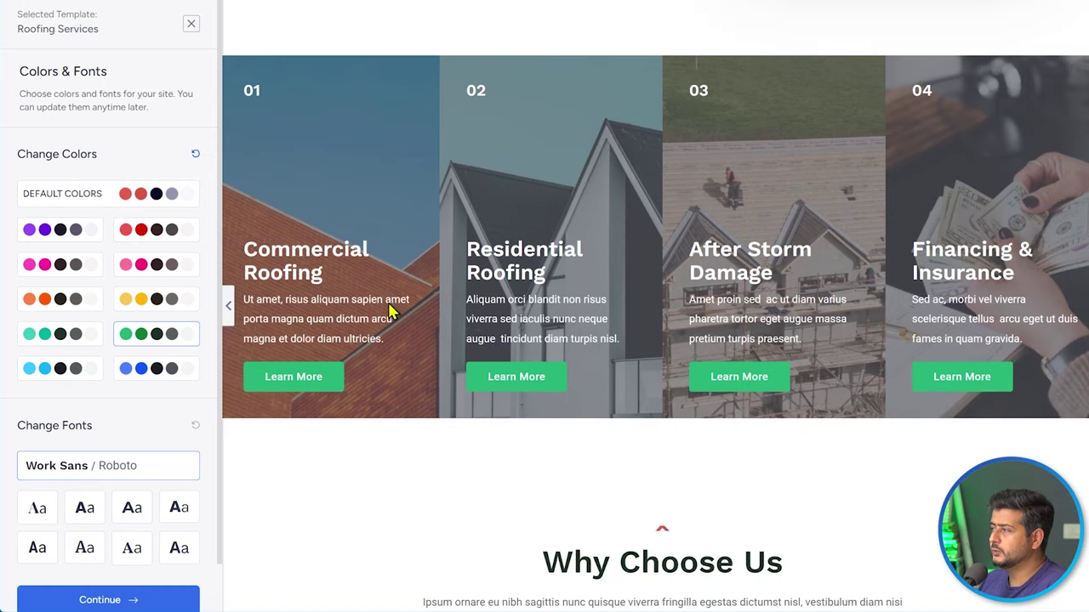
pyautogui.scroll(4, 391, 312)
pyautogui.scroll(4, 563, 372)
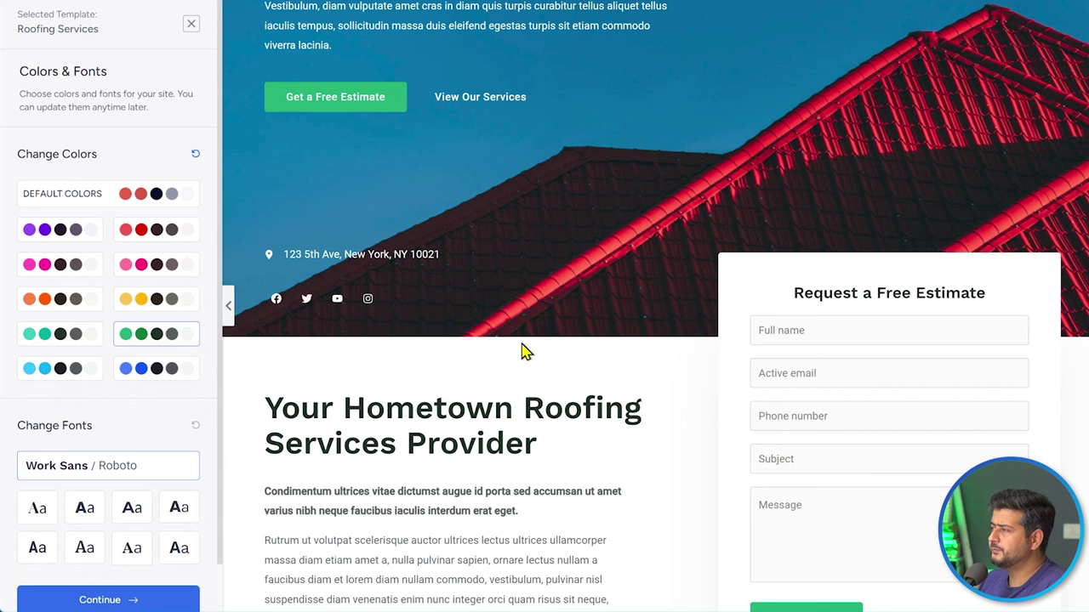
pyautogui.click(163, 204)
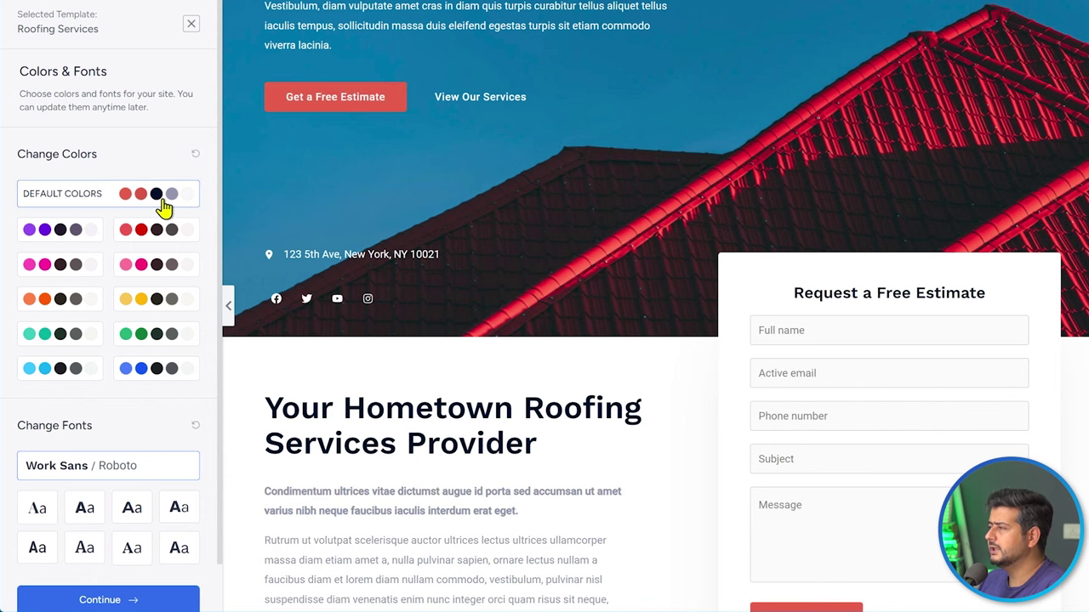
pyautogui.scroll(-3, 525, 364)
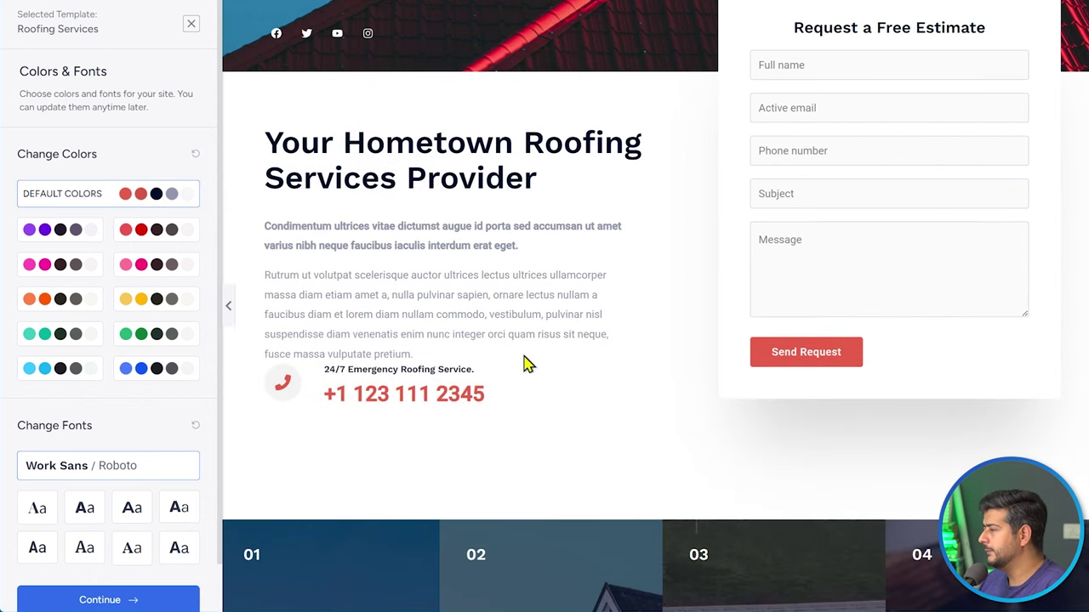
pyautogui.scroll(-1, 114, 478)
pyautogui.scroll(4, 289, 397)
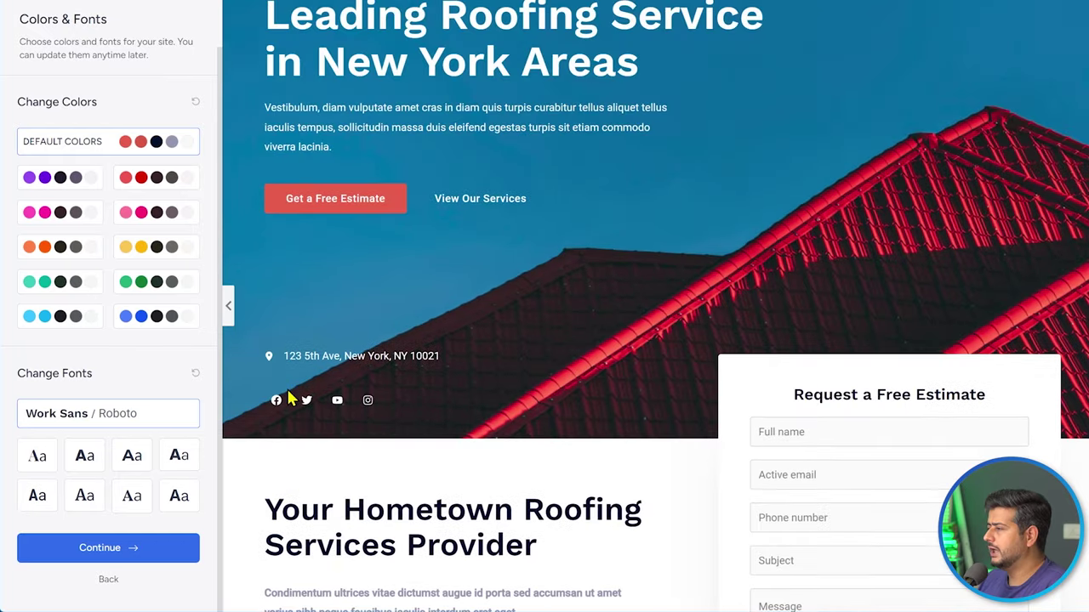
pyautogui.scroll(1, 289, 396)
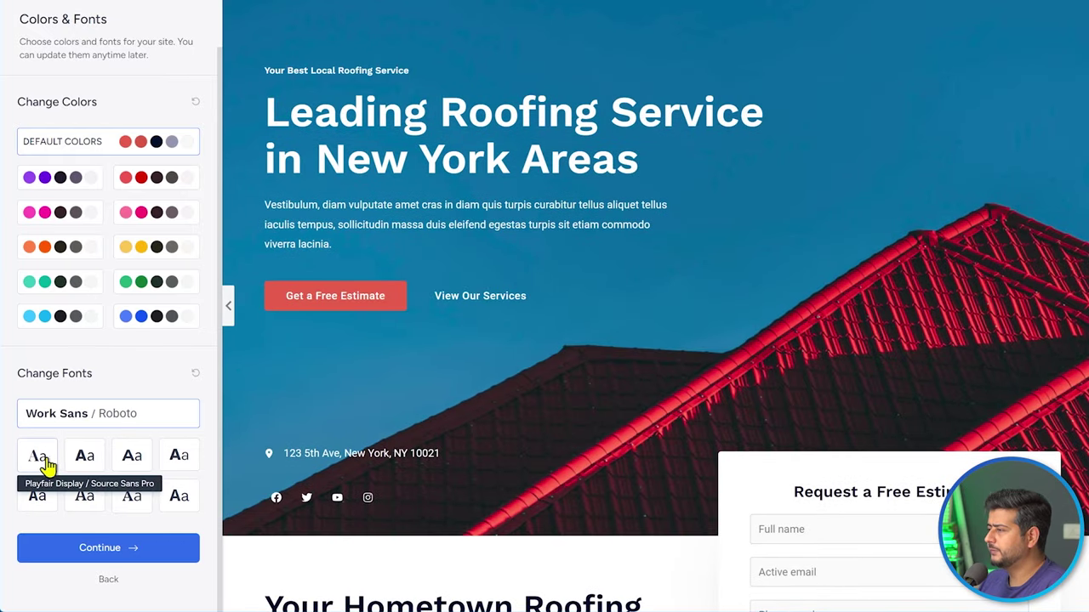
# Preview pairings like Playfair Display, Montserrat and Rubik, then choose Poppins / Lato and continue
pyautogui.click(43, 461)
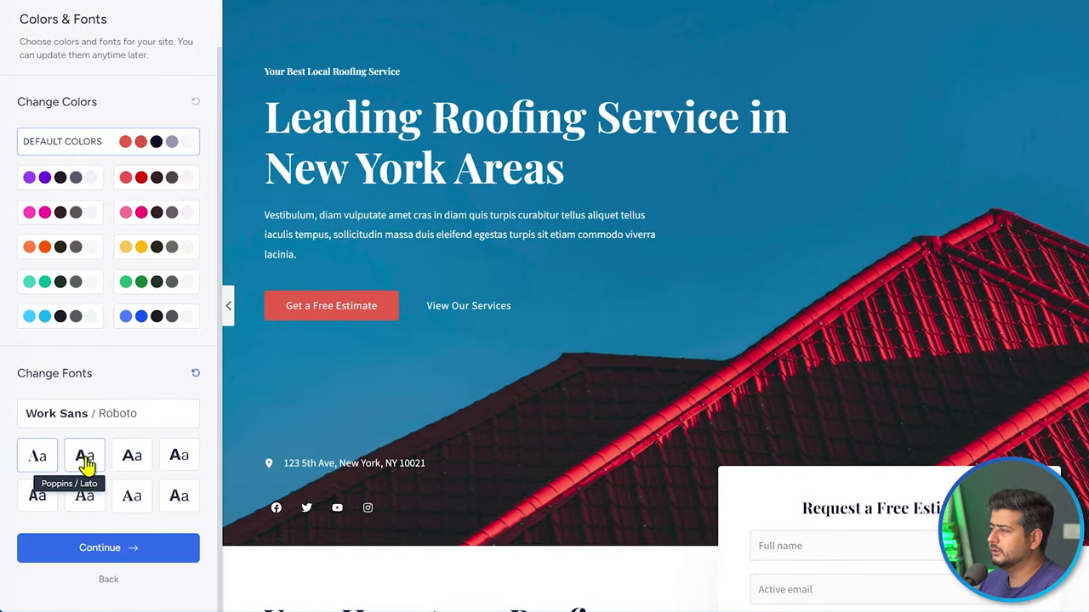
pyautogui.click(85, 461)
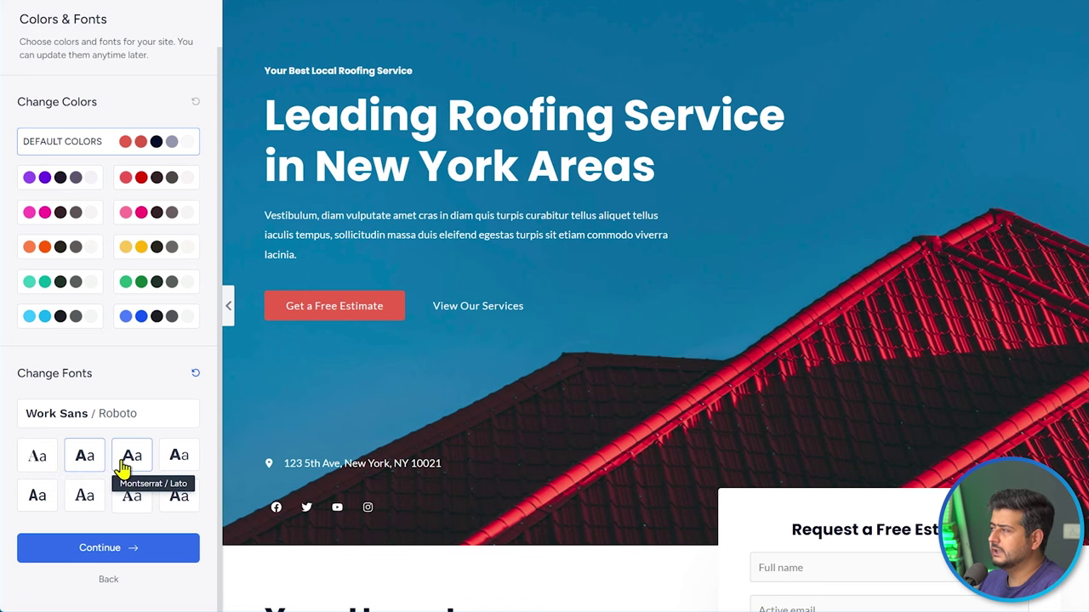
pyautogui.click(125, 468)
pyautogui.click(180, 470)
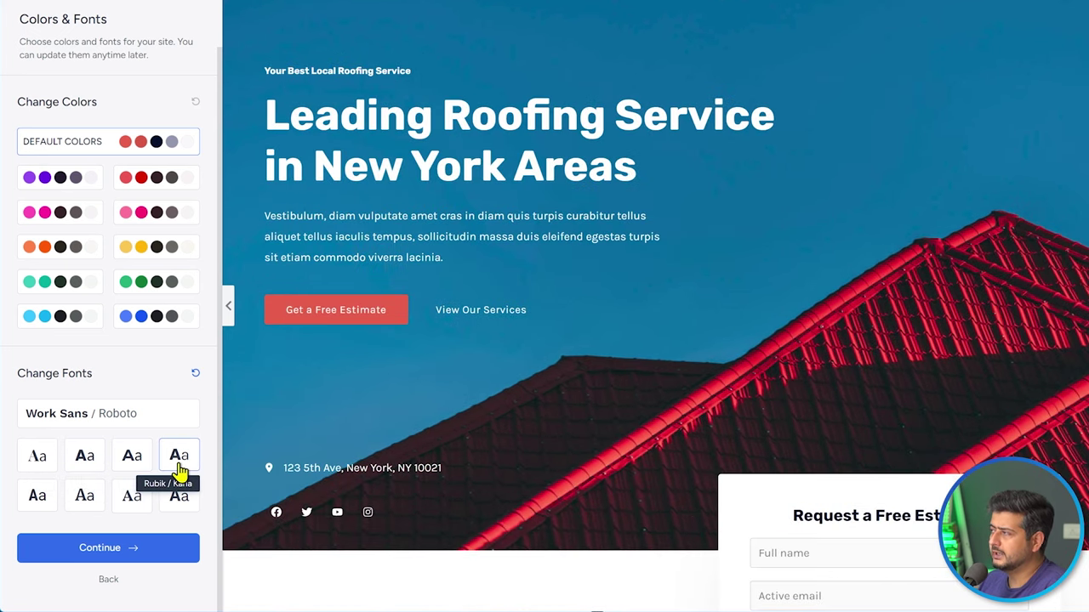
pyautogui.click(36, 496)
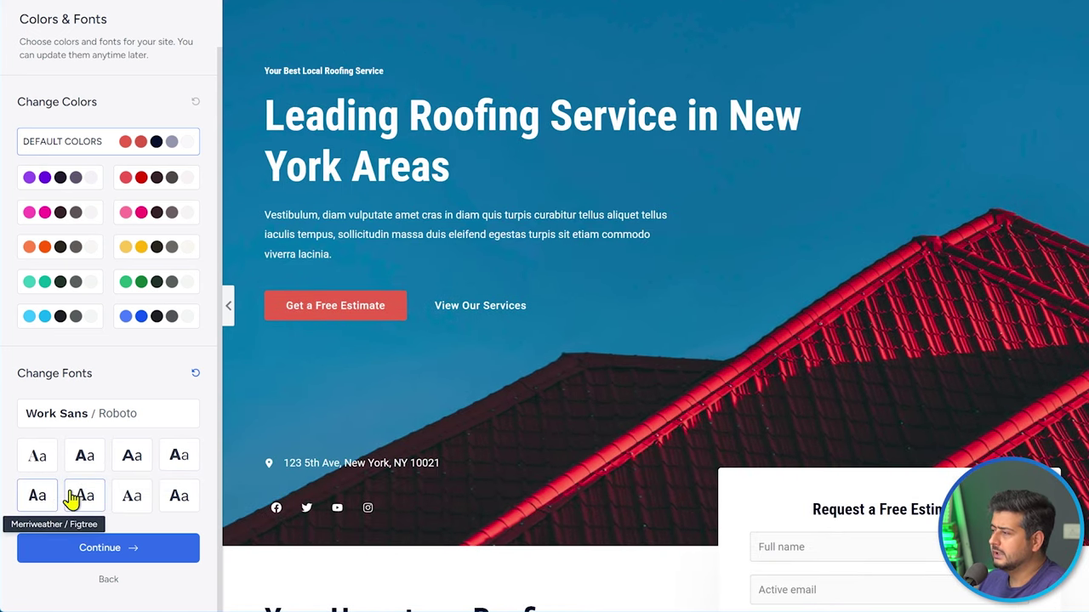
pyautogui.click(72, 502)
pyautogui.click(132, 498)
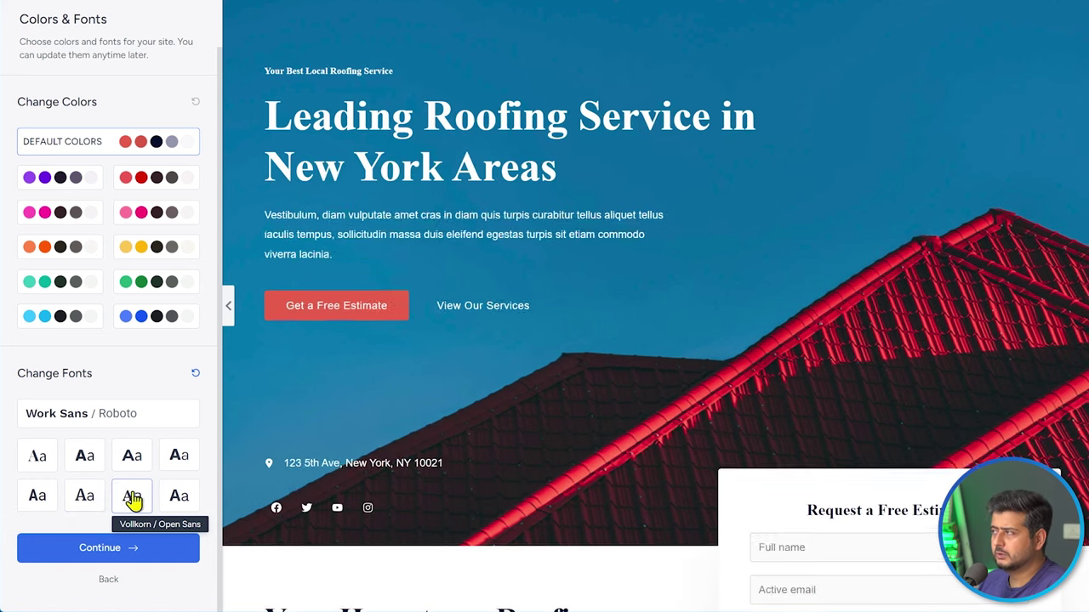
pyautogui.click(180, 499)
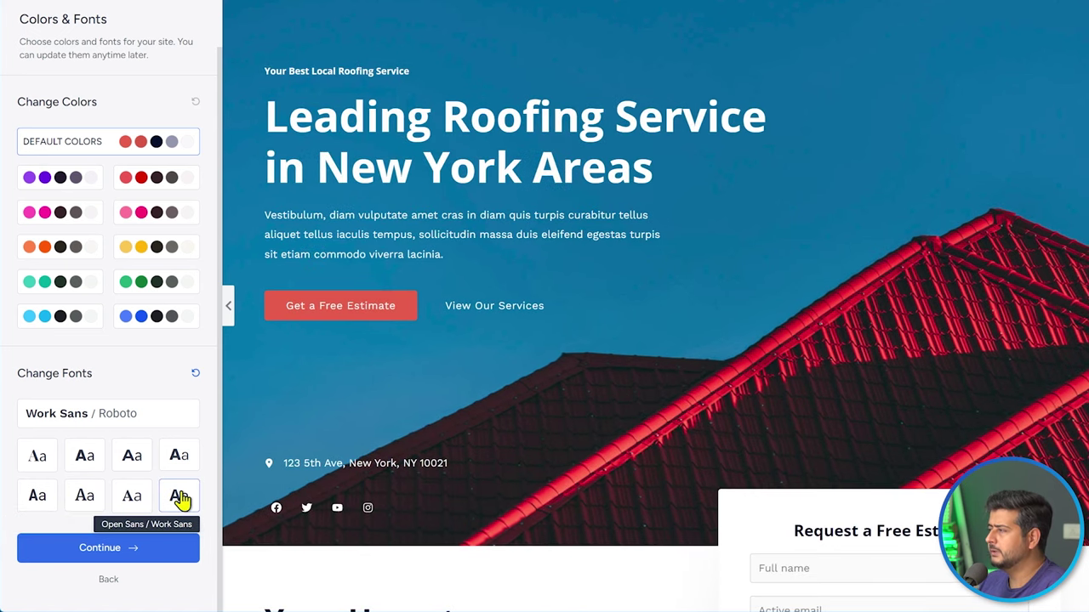
pyautogui.click(85, 459)
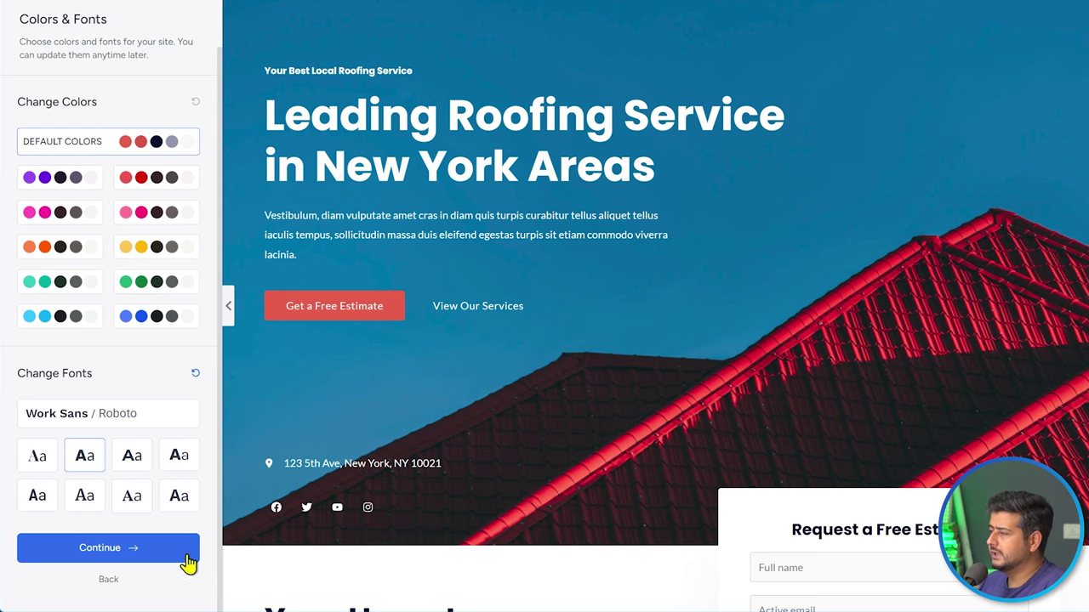
pyautogui.click(150, 558)
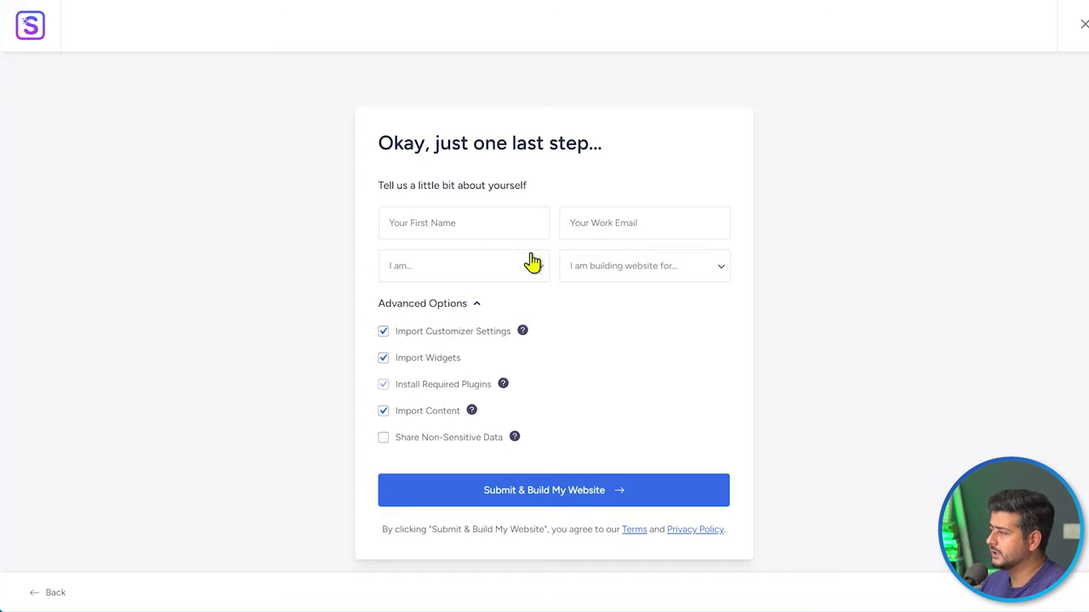
# Submit the details to build the roofing site, then open the finished website
pyautogui.click(538, 501)
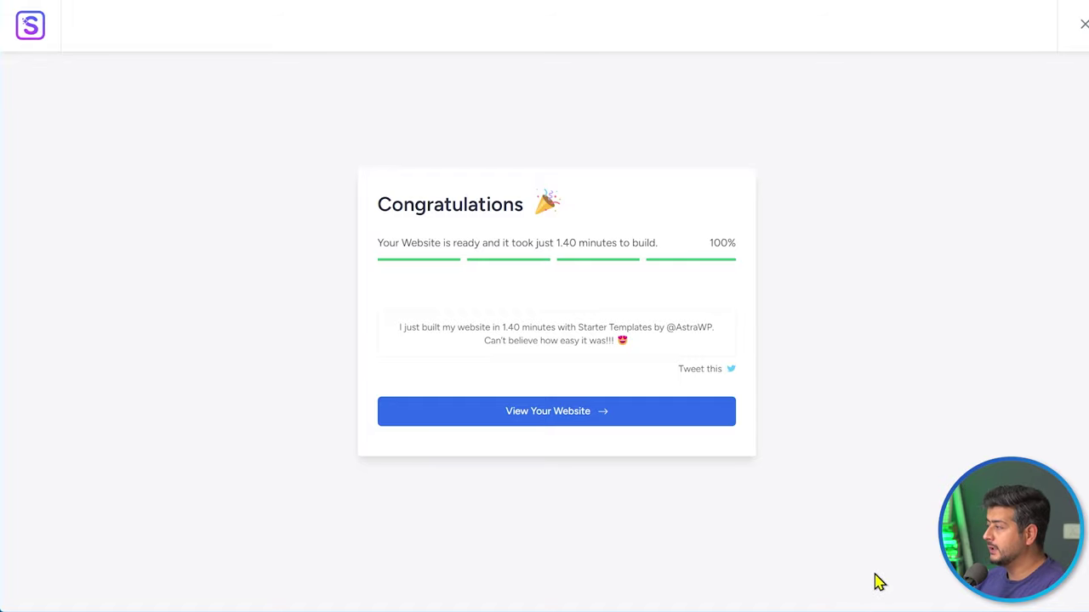
pyautogui.click(555, 416)
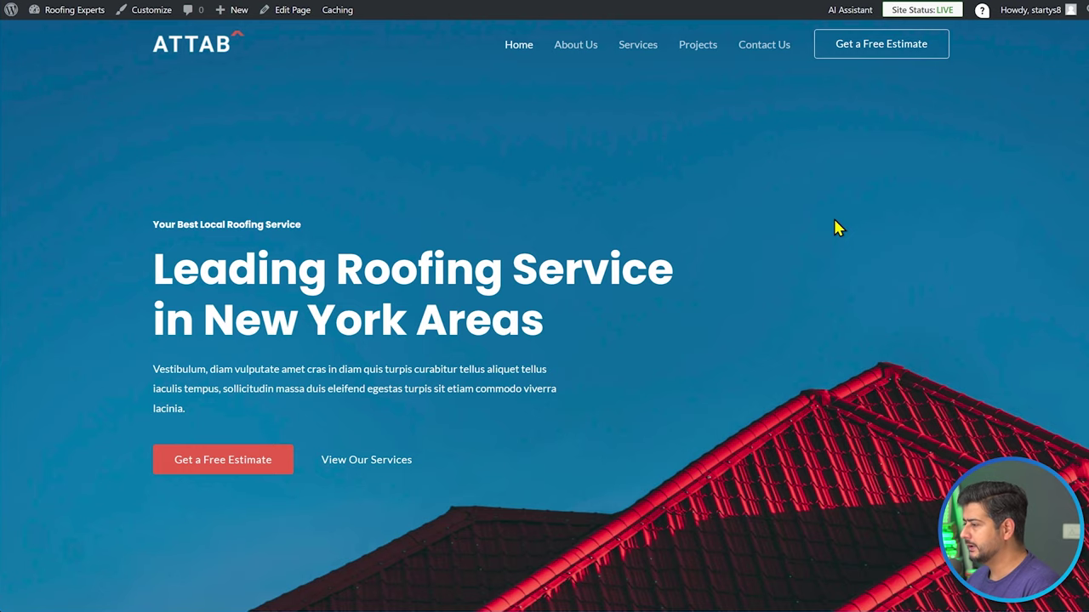
# Scroll through the built roofing homepage down to the footer, then jump back to the top
pyautogui.scroll(-7, 772, 199)
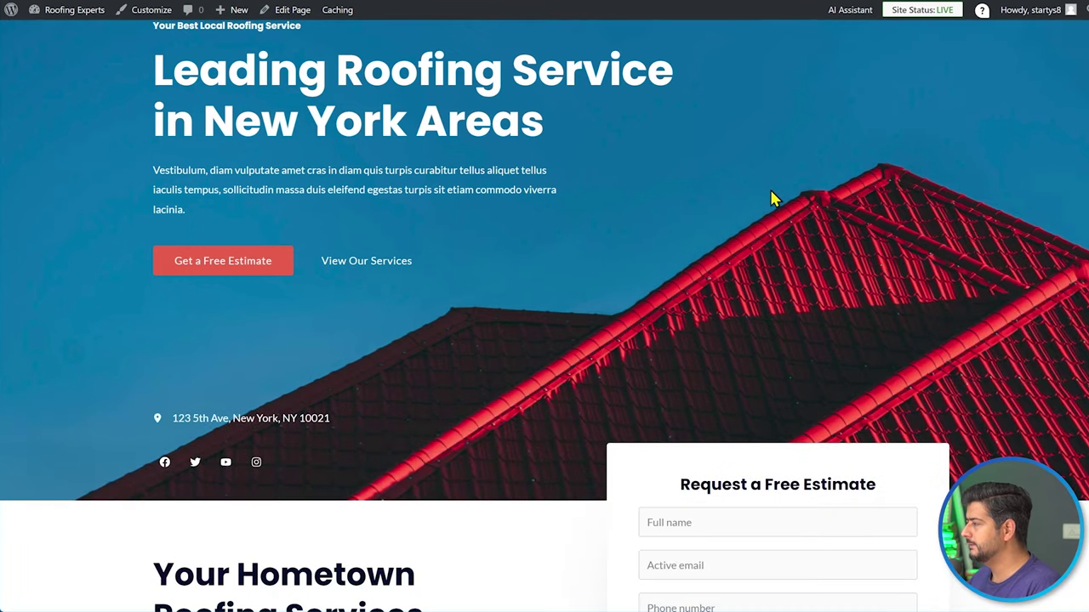
pyautogui.scroll(-9, 595, 174)
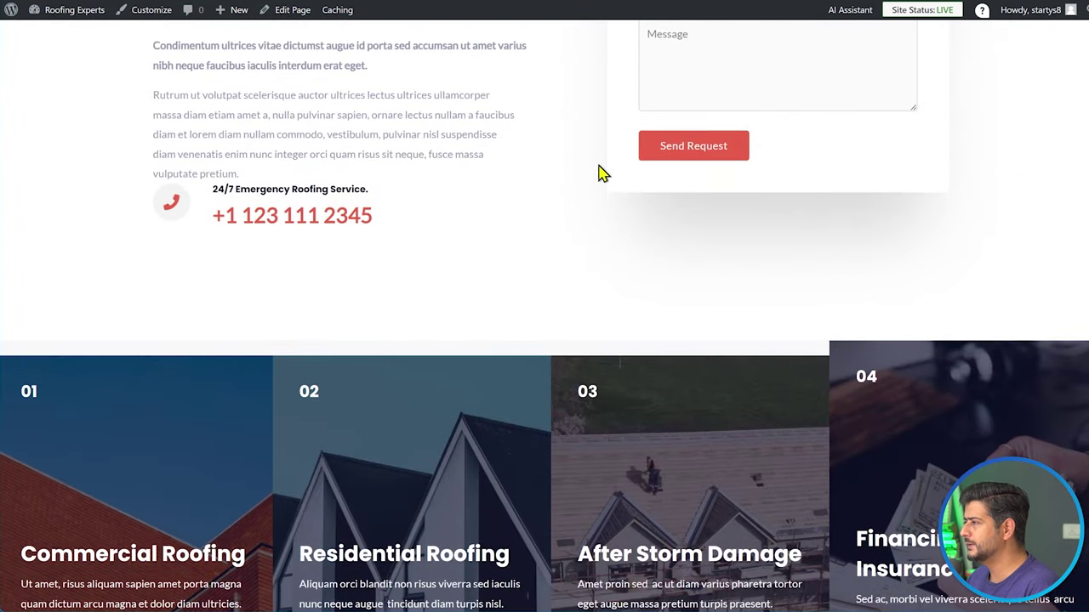
pyautogui.scroll(3, 599, 175)
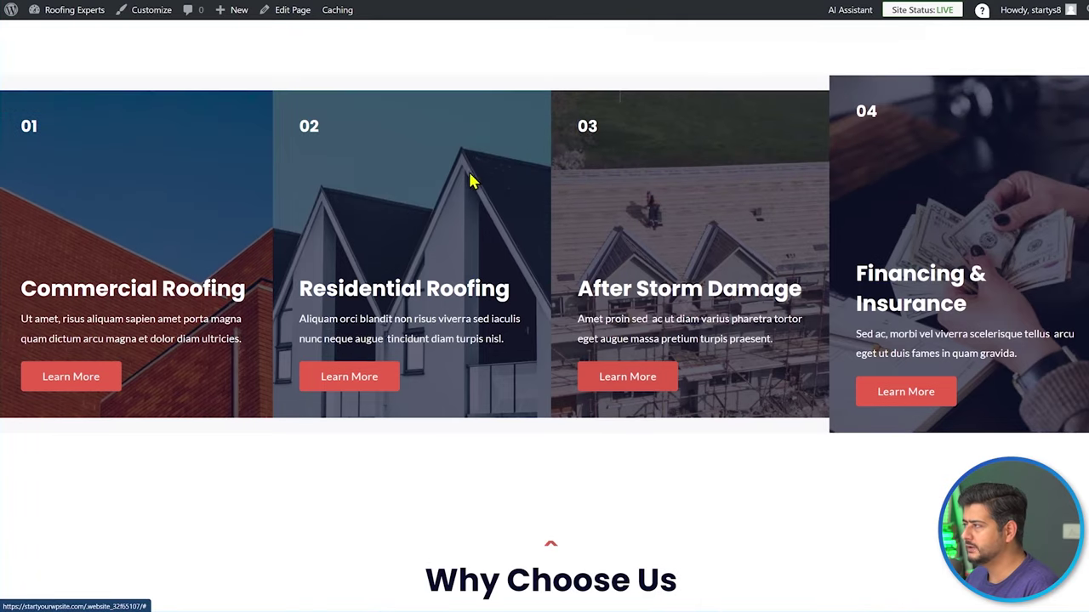
pyautogui.scroll(-7, 535, 190)
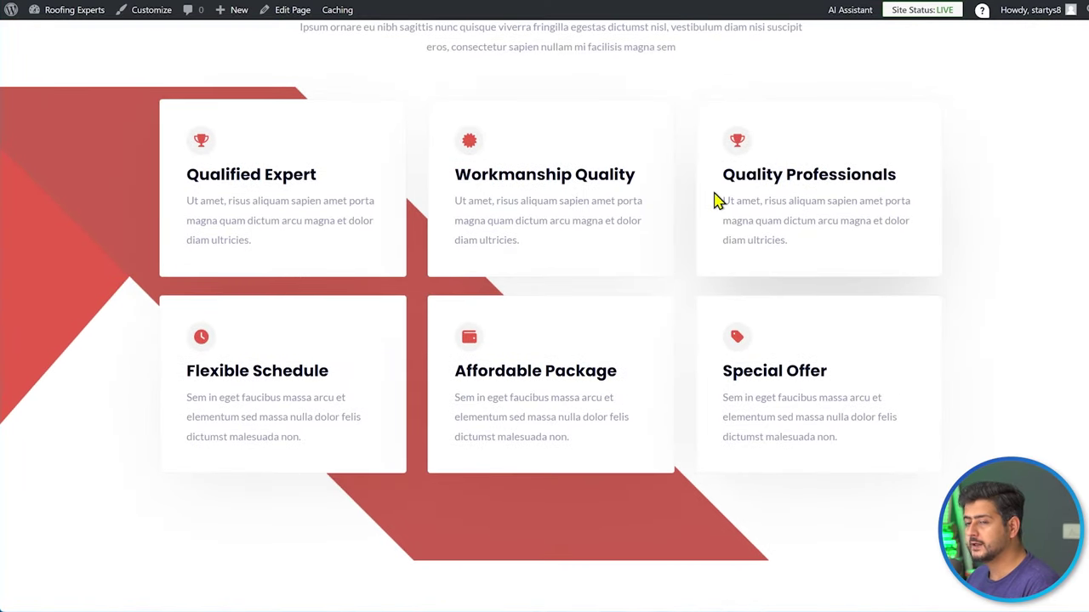
pyautogui.scroll(-3, 717, 199)
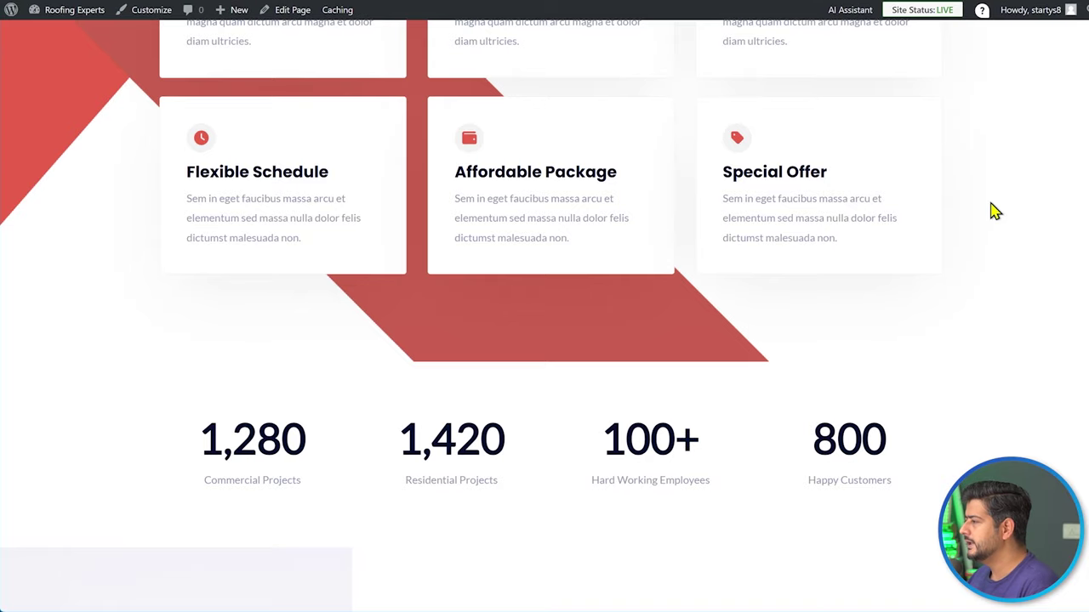
pyautogui.scroll(-15, 979, 229)
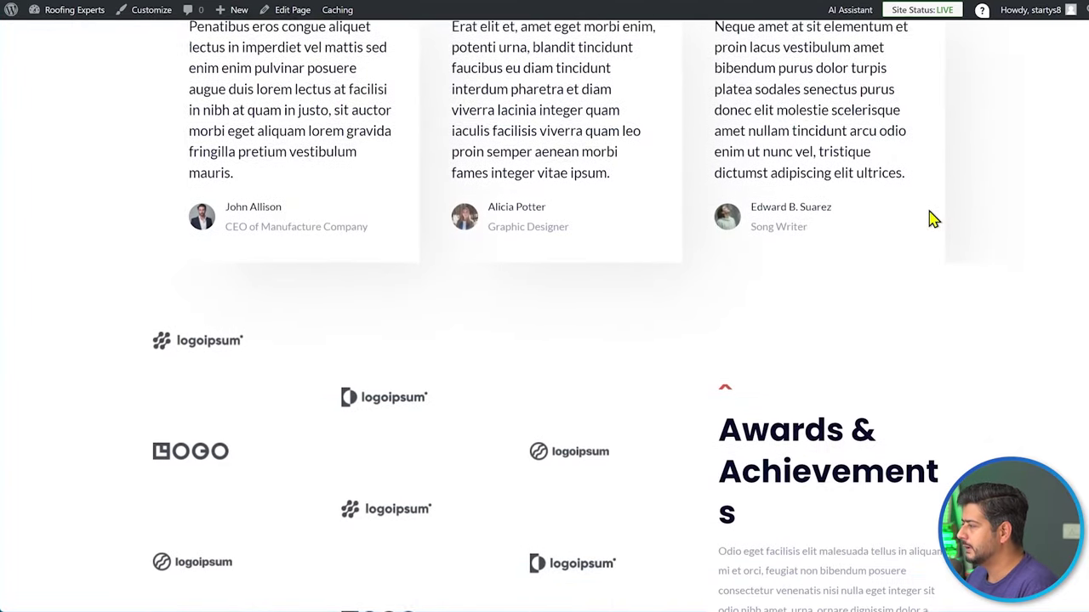
pyautogui.scroll(-4, 930, 220)
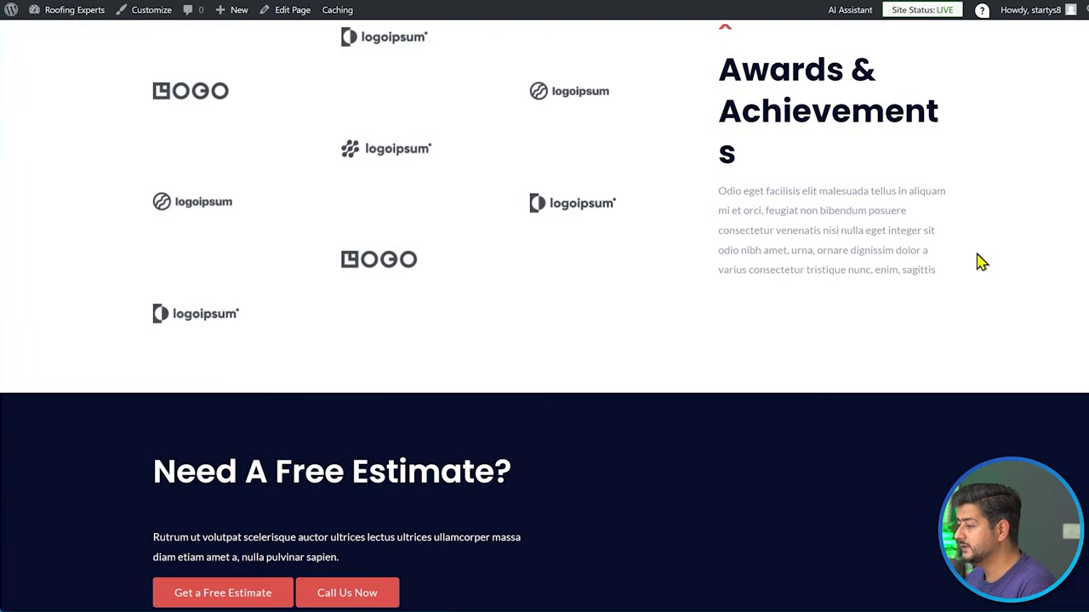
pyautogui.scroll(-5, 978, 262)
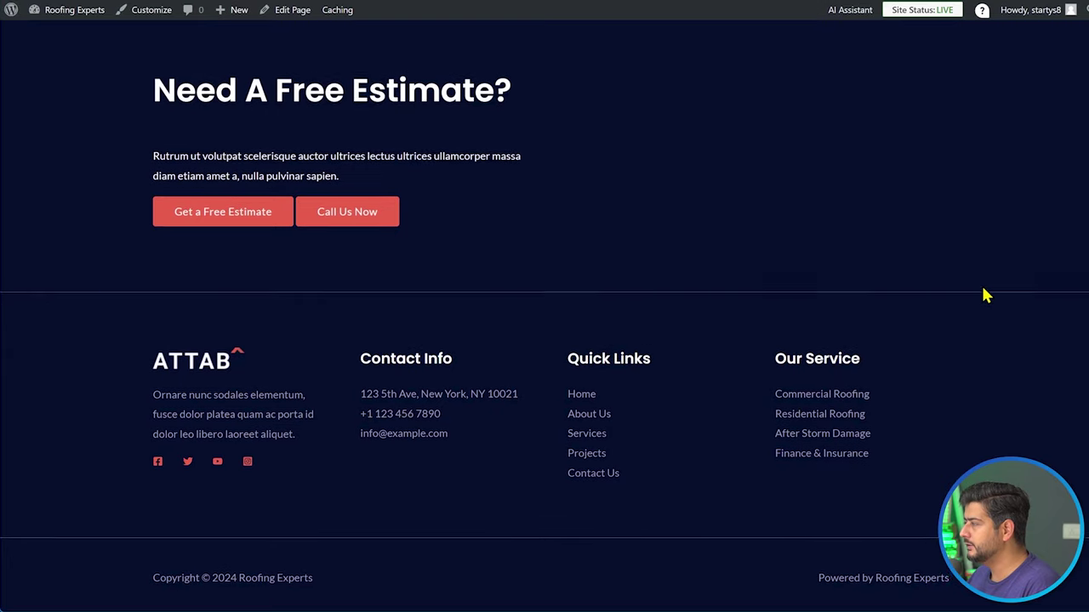
pyautogui.press('Home')
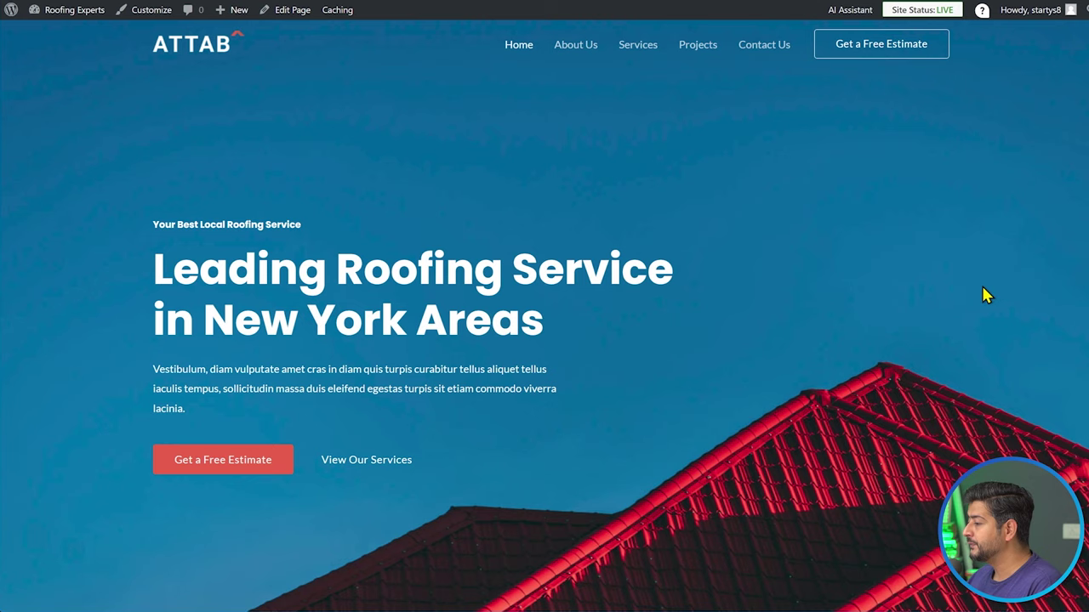
# Inspect the hero section, briefly selecting part of its heading text
pyautogui.scroll(-8, 982, 294)
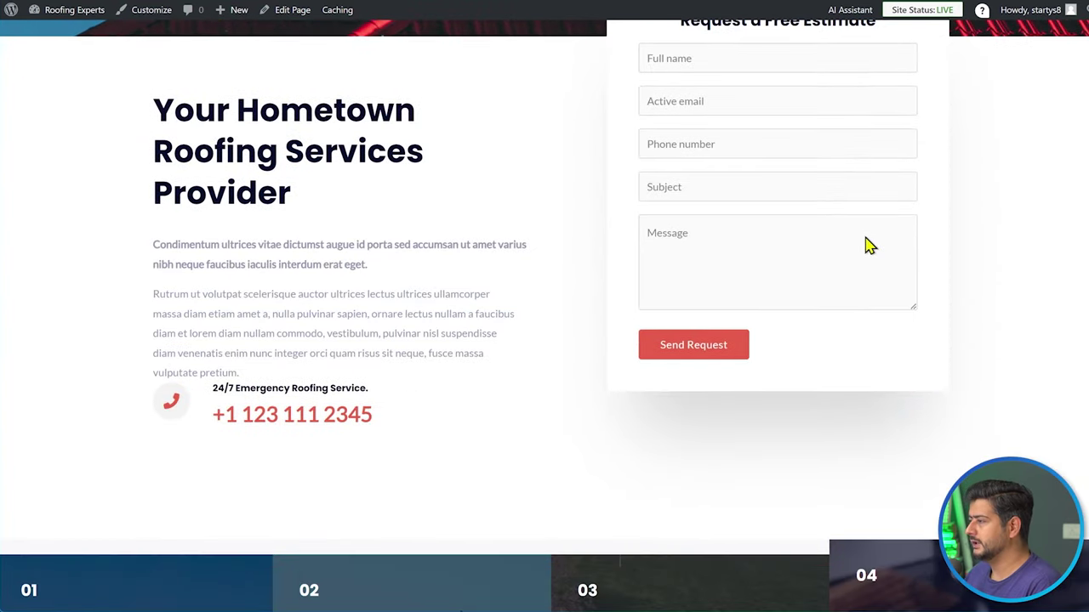
pyautogui.scroll(5, 981, 246)
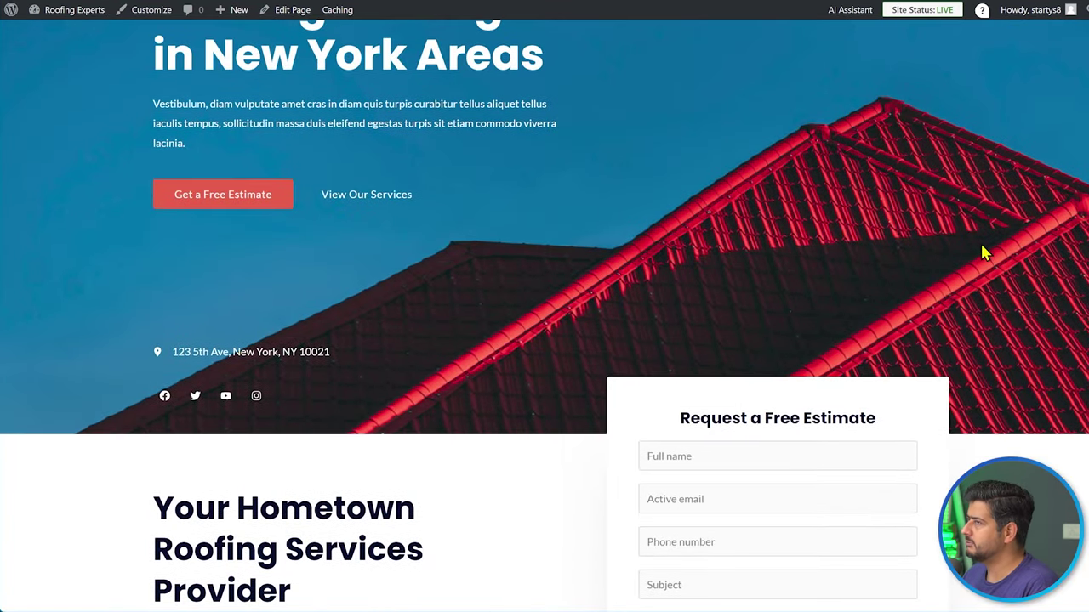
pyautogui.scroll(3, 982, 253)
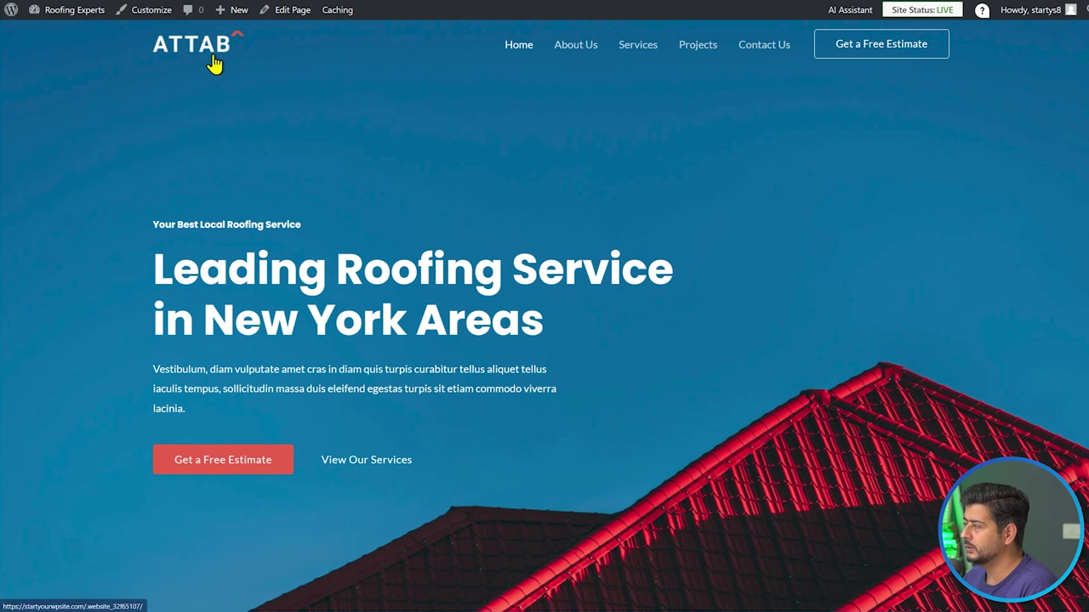
pyautogui.scroll(-8, 760, 250)
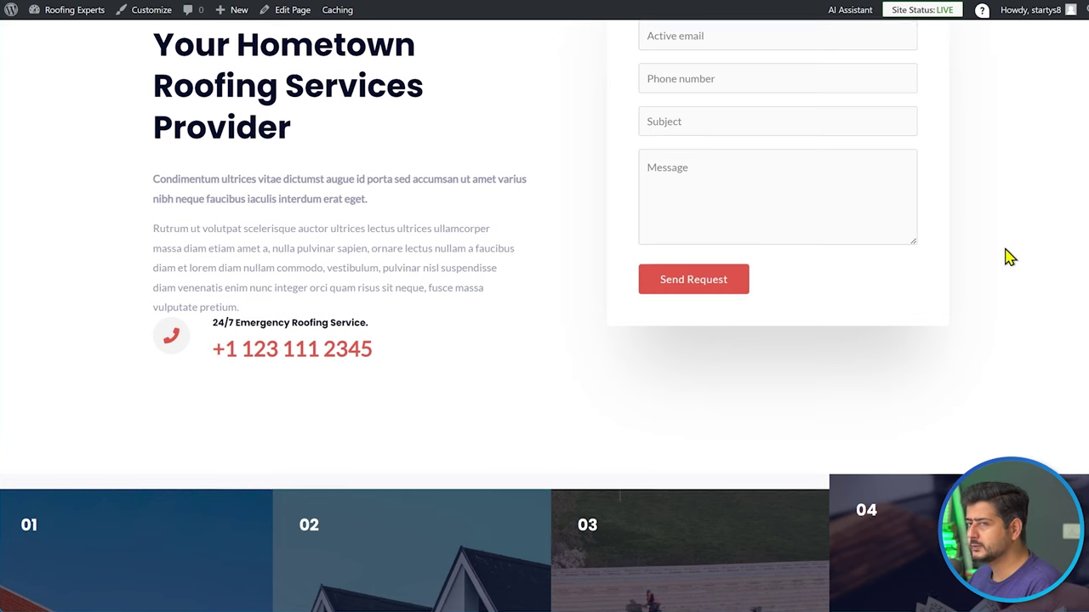
pyautogui.scroll(8, 1008, 253)
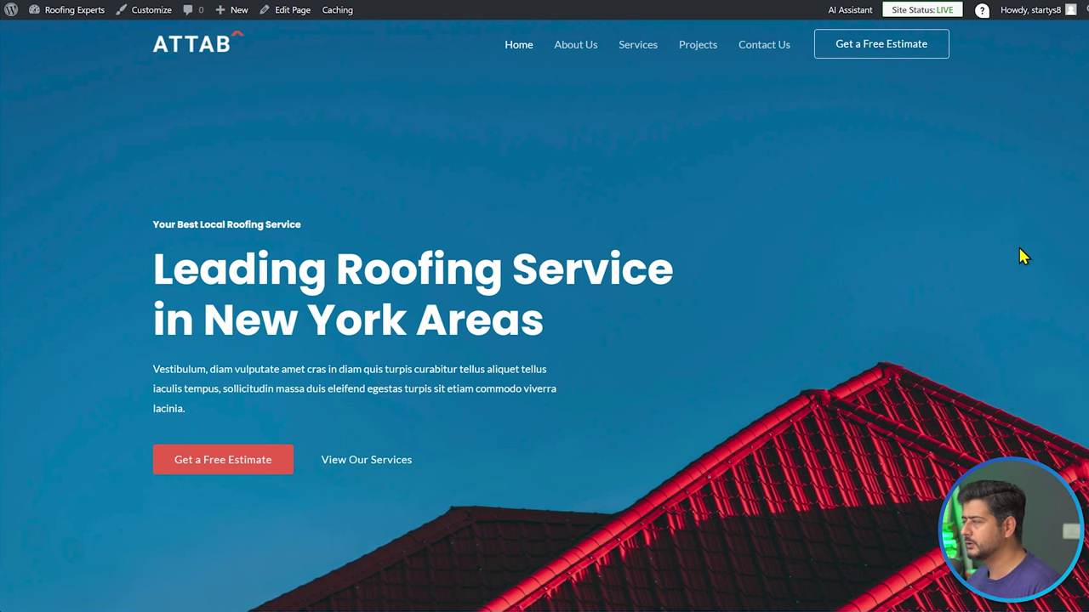
pyautogui.scroll(-3, 802, 260)
pyautogui.scroll(1, 377, 85)
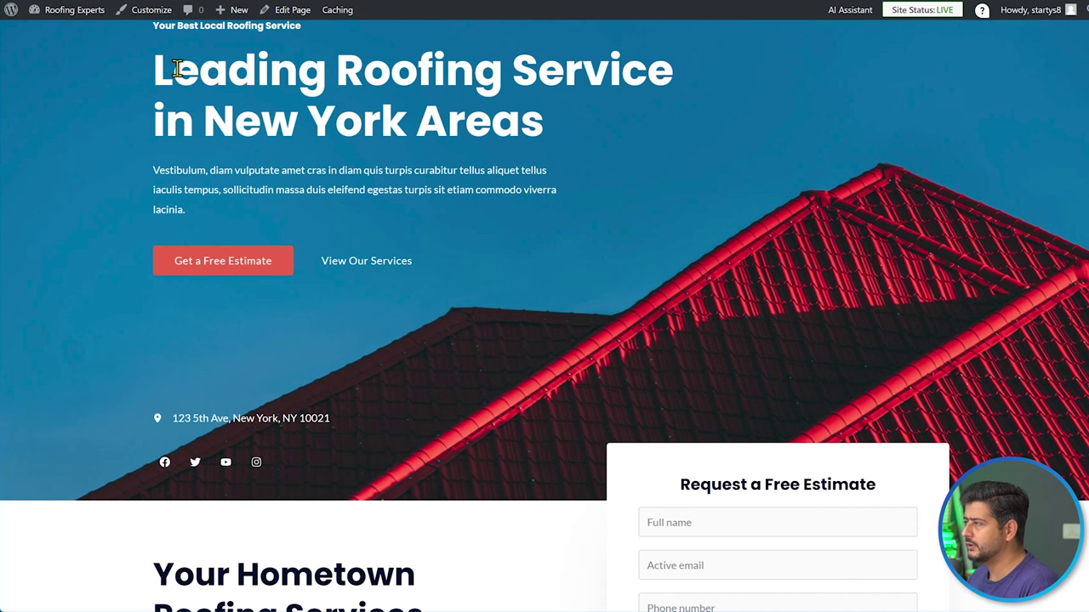
pyautogui.moveTo(175, 68); pyautogui.dragTo(461, 146)
pyautogui.click(476, 158)
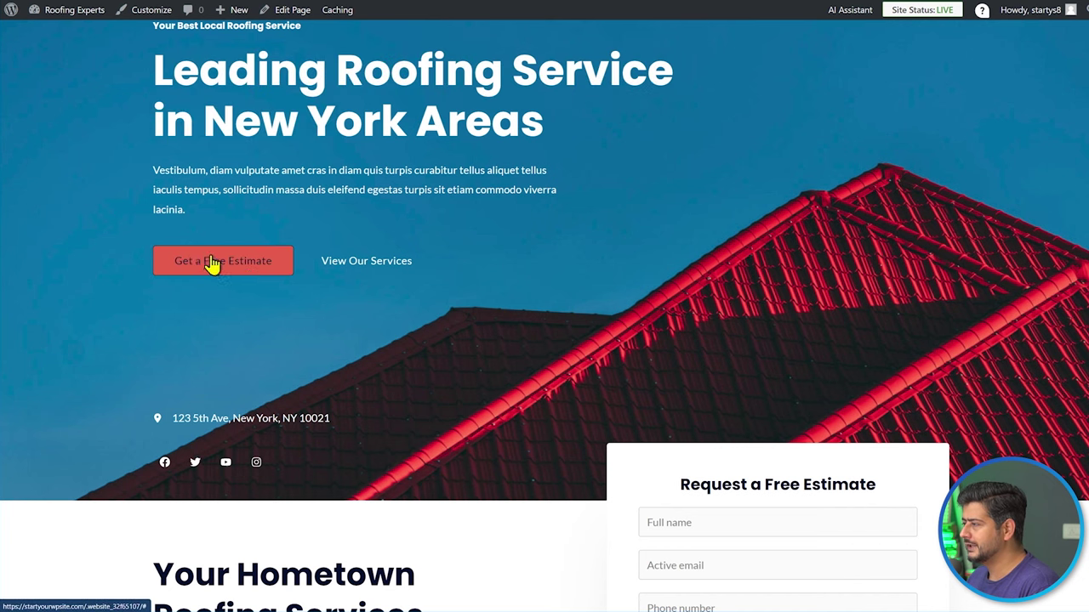
pyautogui.scroll(-3, 367, 278)
pyautogui.scroll(-2, 368, 278)
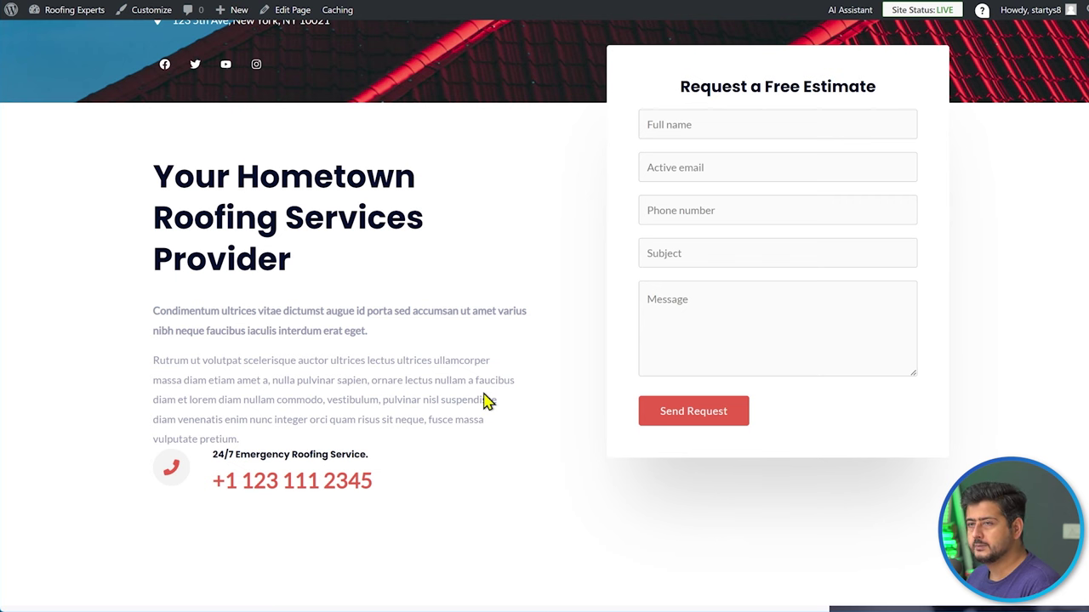
pyautogui.scroll(8, 552, 396)
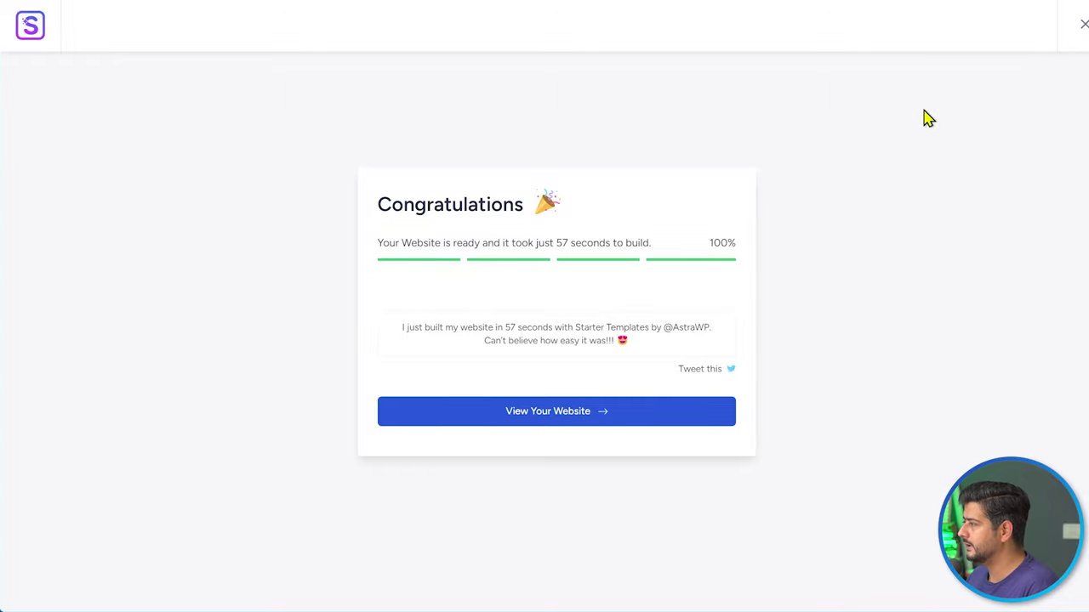
# Exit the setup wizard to the Dashboard and open Appearance > Customize
pyautogui.click(1083, 24)
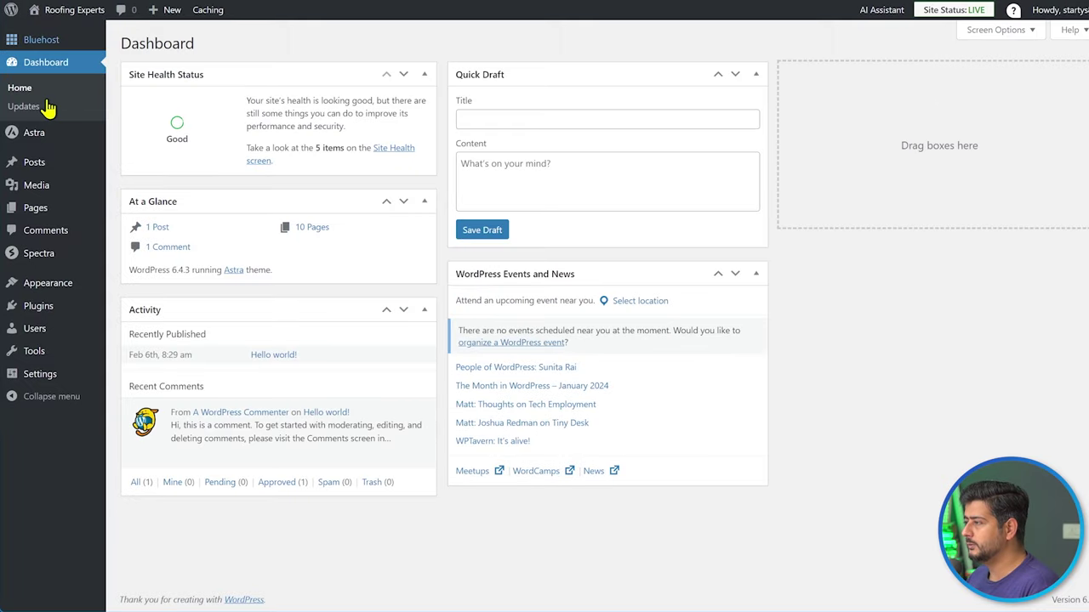
pyautogui.moveTo(57, 289)
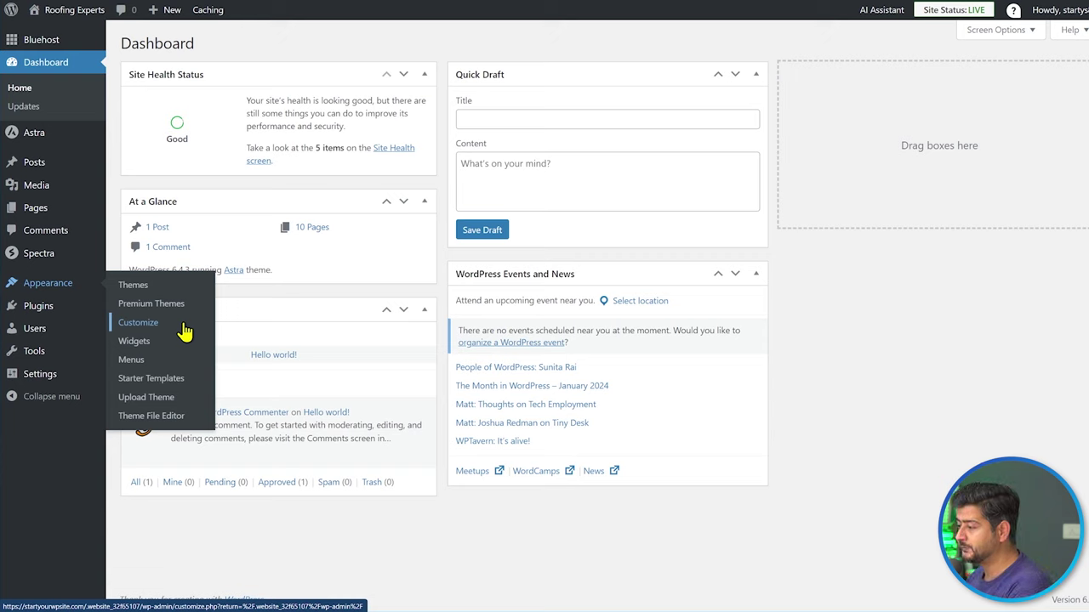
pyautogui.click(185, 331)
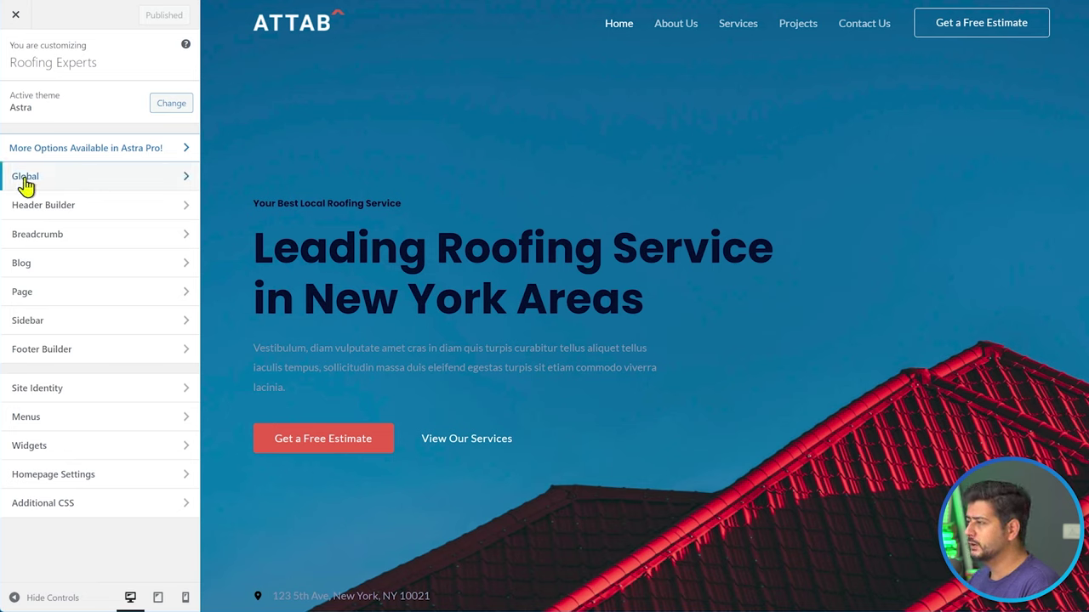
# In Global > Typography, try the Rubik / Karla preset, then apply Lato / Lora
pyautogui.click(78, 179)
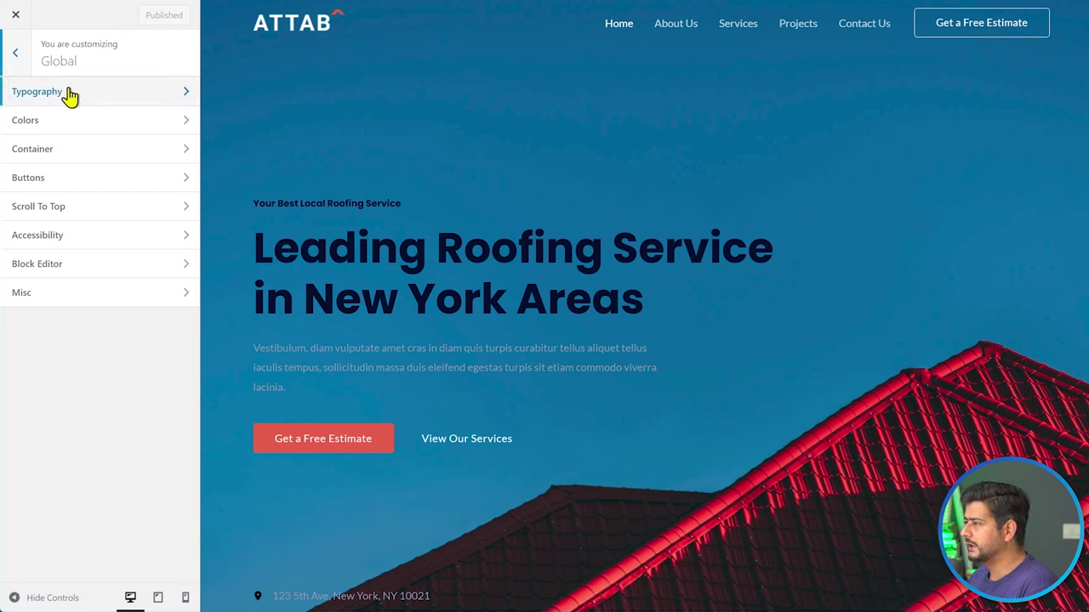
pyautogui.click(110, 97)
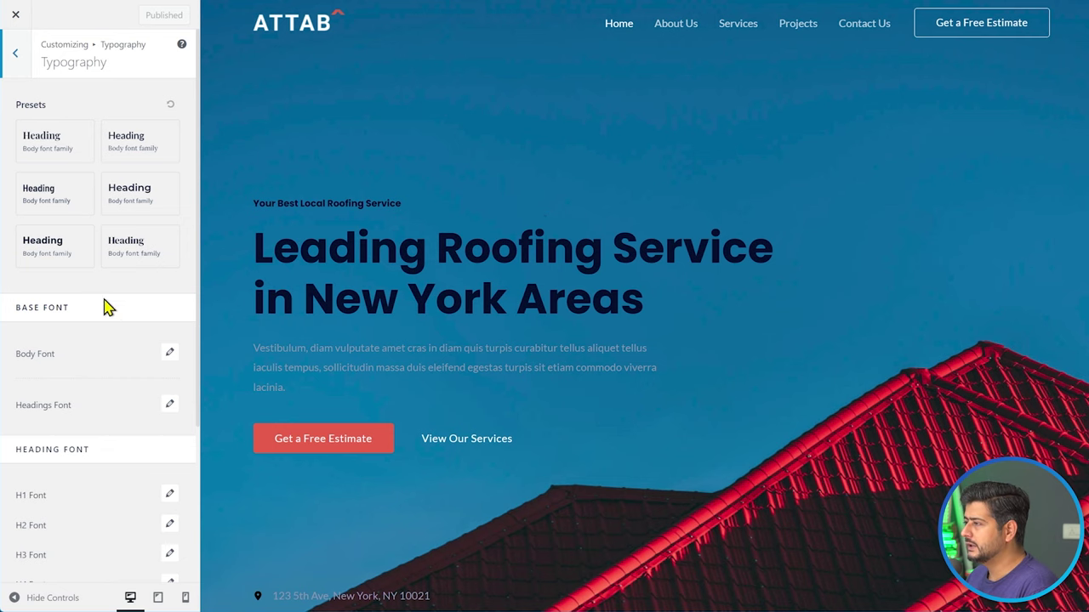
pyautogui.click(77, 255)
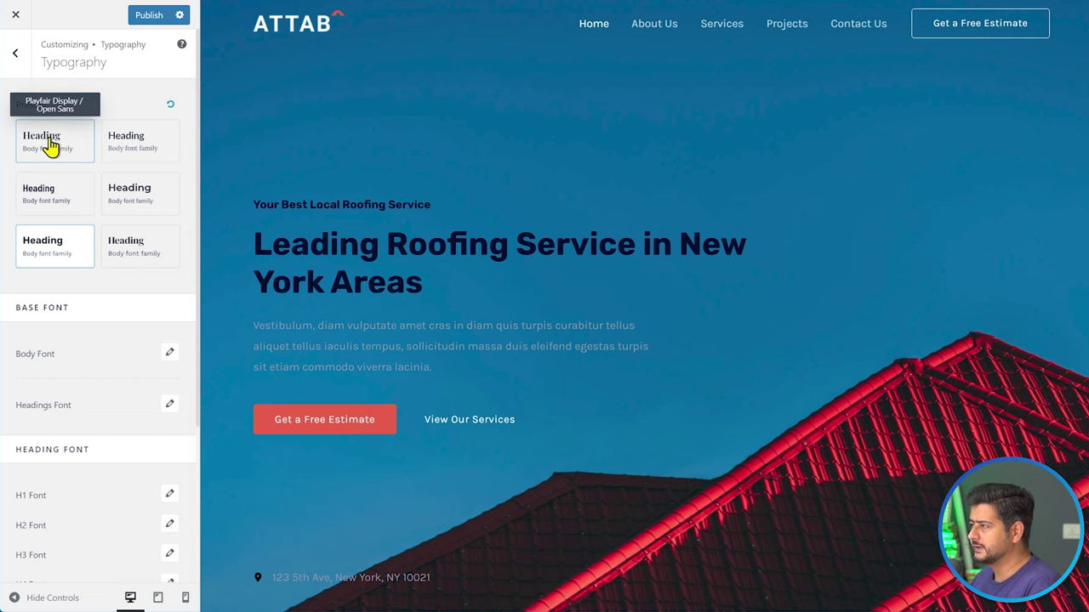
pyautogui.click(129, 157)
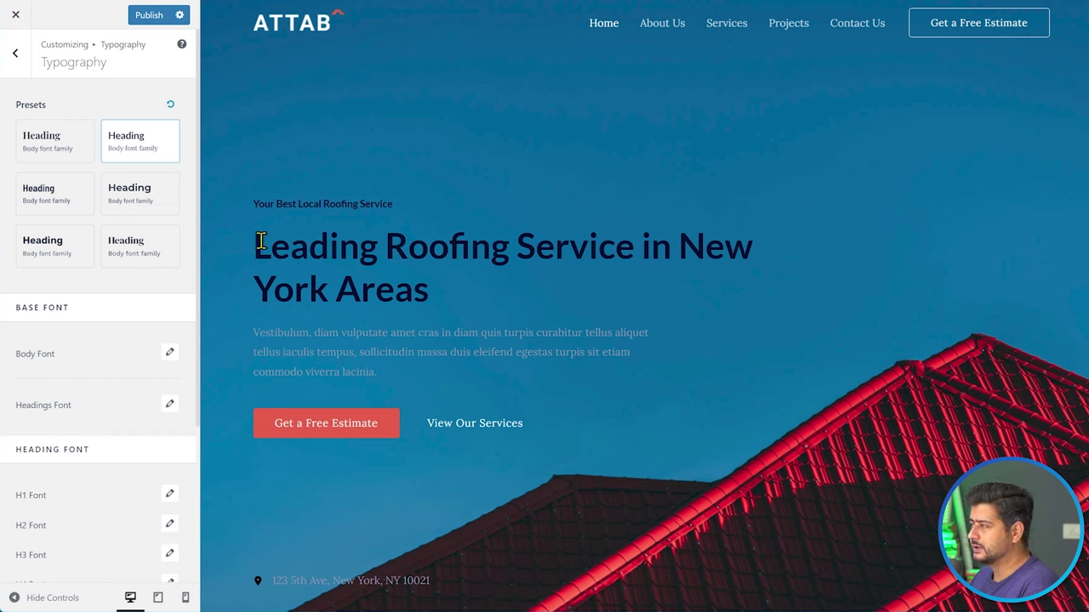
# Check the hero heading and page text in the preview with the new fonts
pyautogui.moveTo(255, 242); pyautogui.dragTo(439, 288)
pyautogui.click(422, 270)
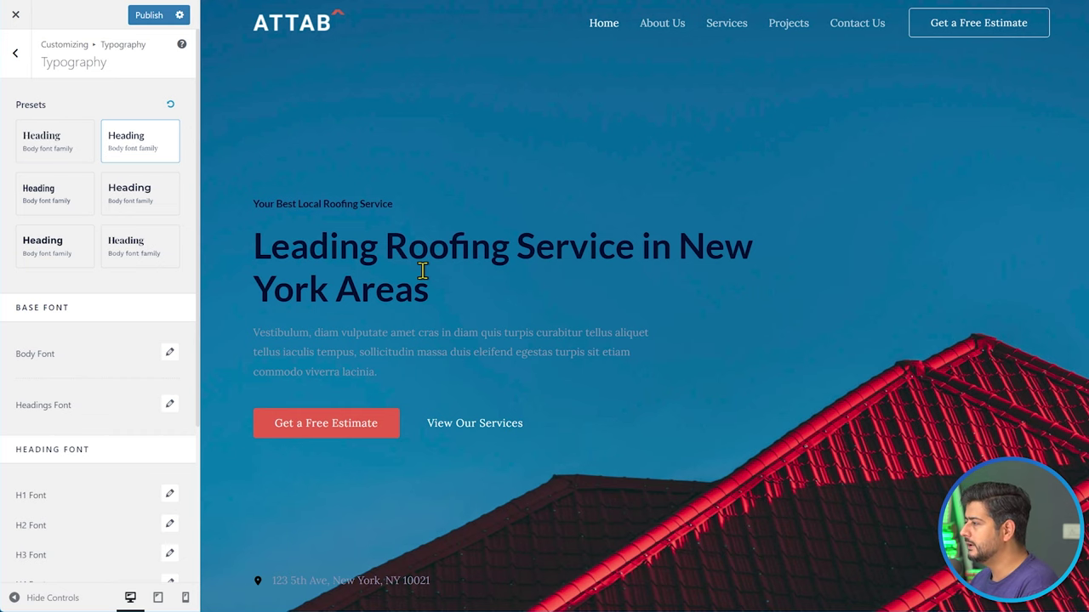
pyautogui.scroll(-10, 463, 307)
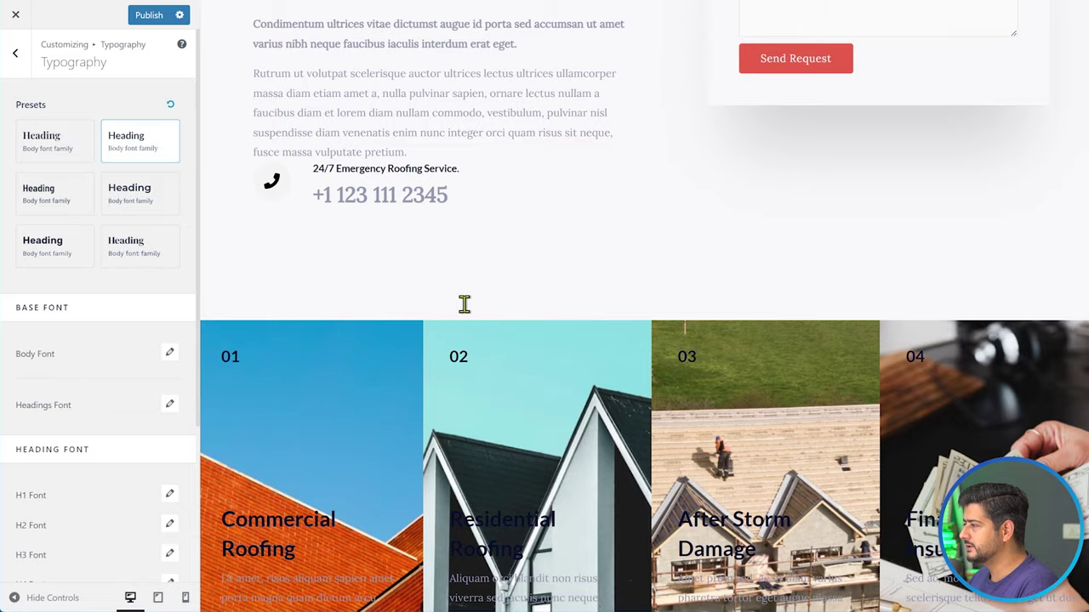
pyautogui.scroll(10, 466, 308)
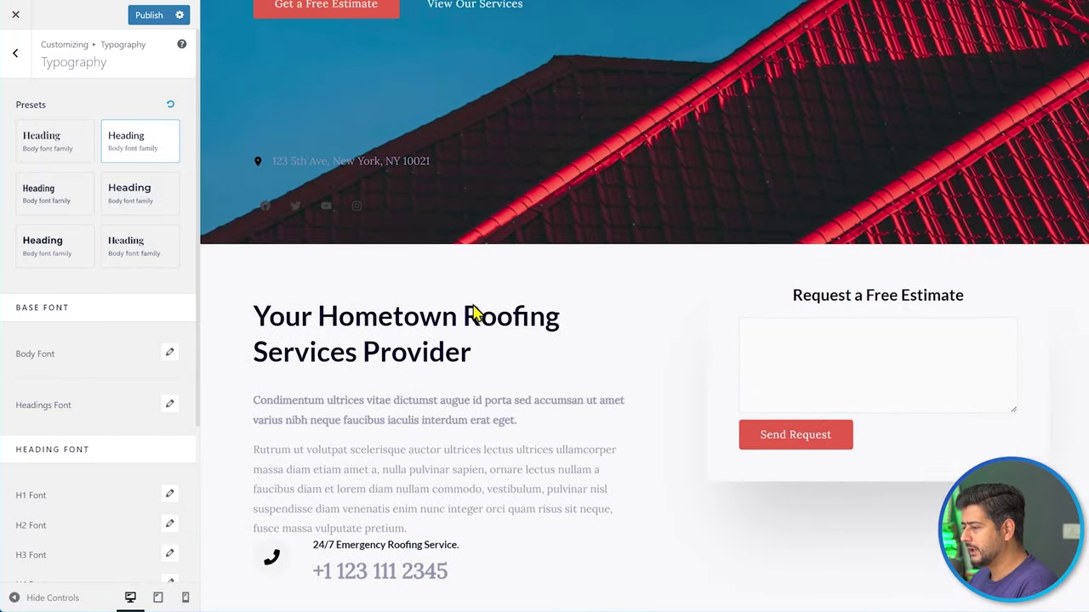
pyautogui.scroll(2, 474, 313)
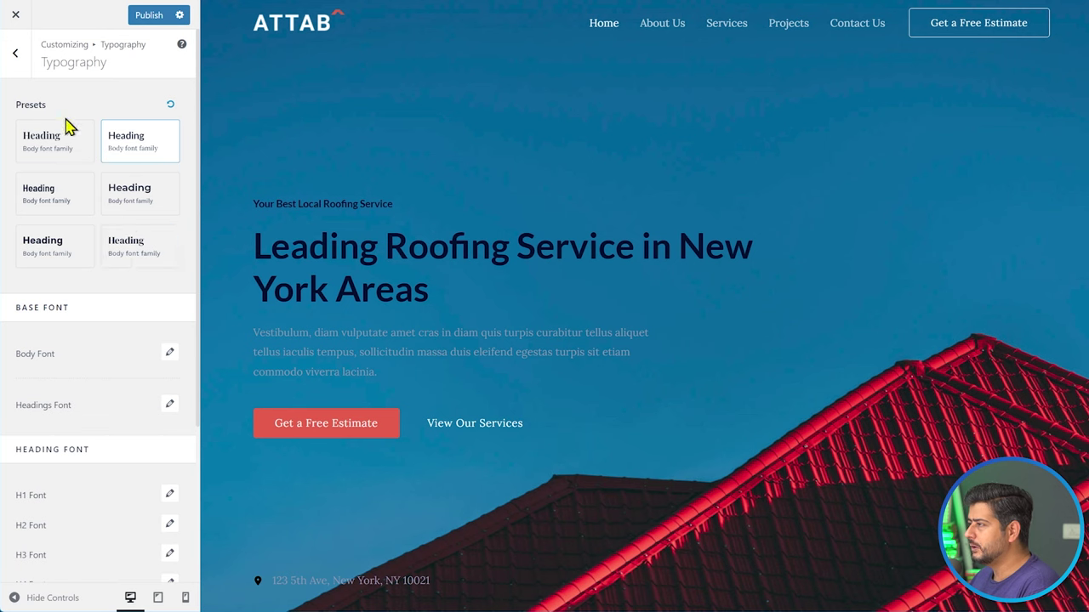
pyautogui.scroll(-2, 107, 165)
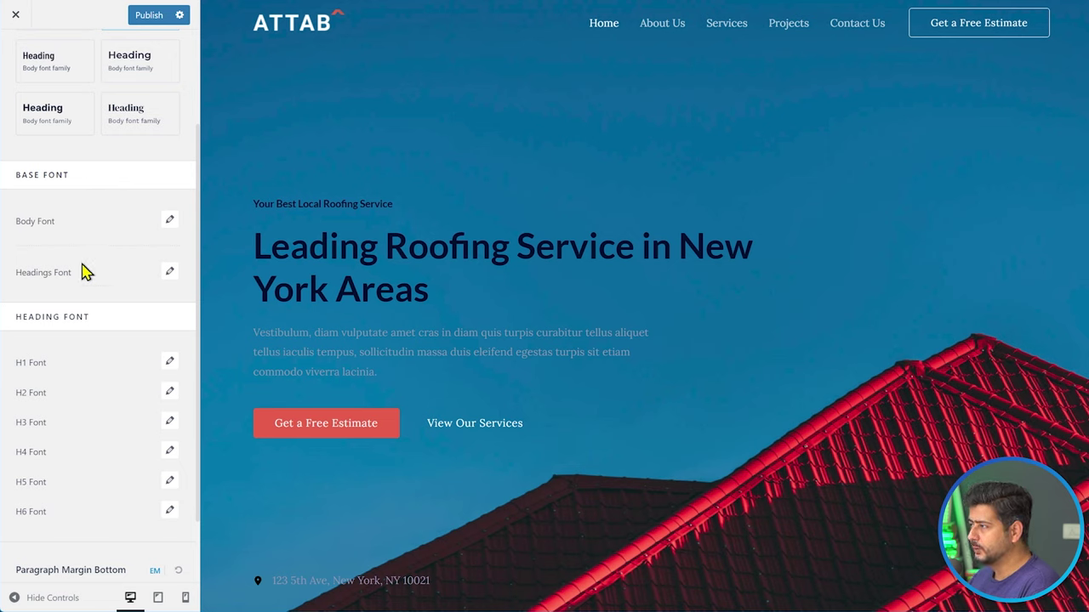
# Set the Body Font family to League Spartan, keeping Normal 400 at 16 px
pyautogui.click(151, 231)
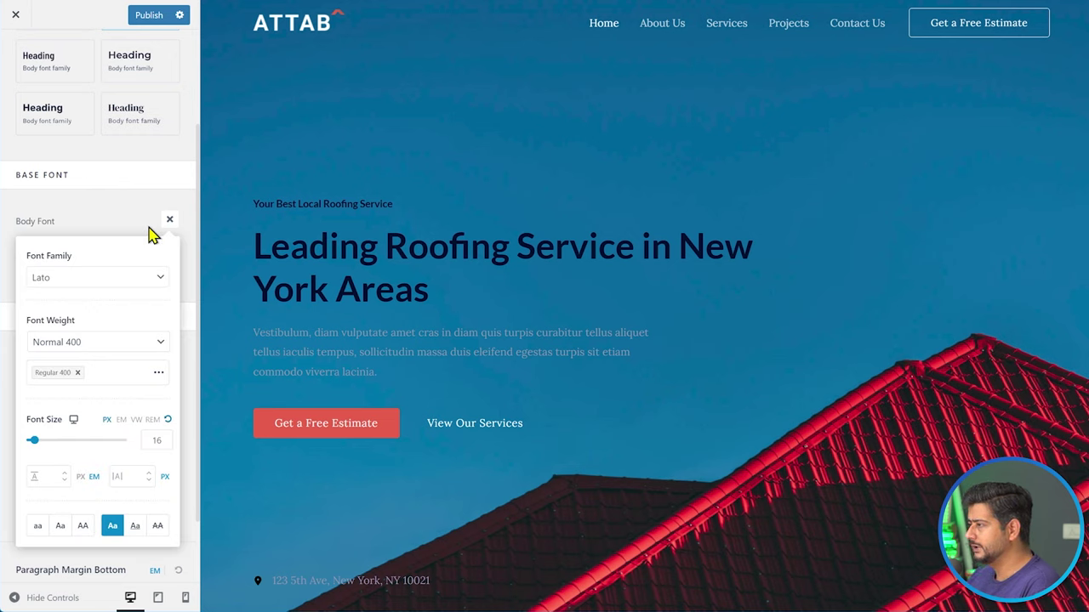
pyautogui.click(134, 278)
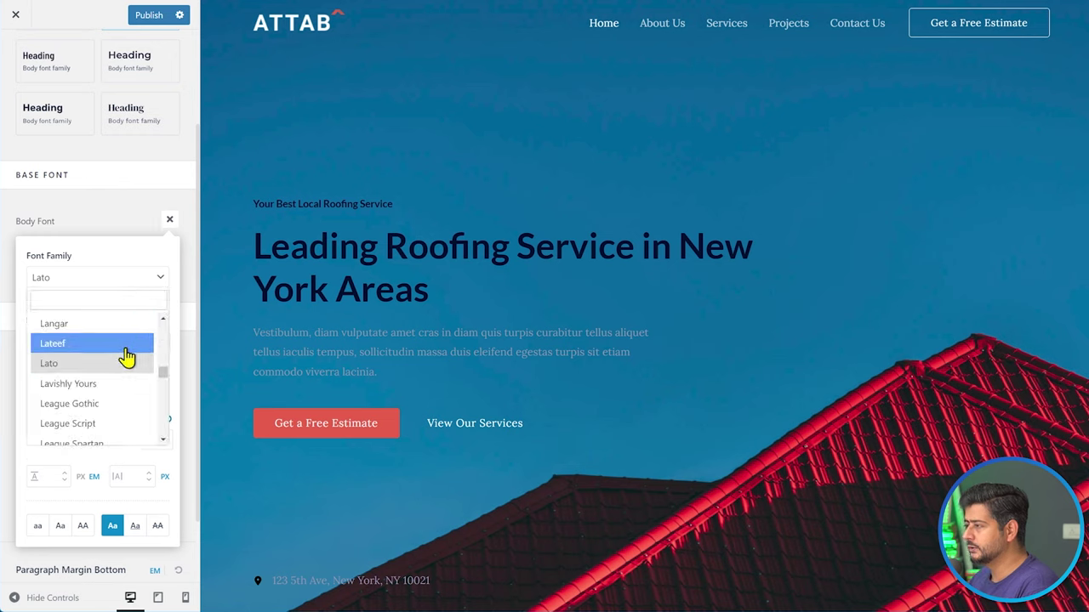
pyautogui.scroll(-3, 127, 359)
pyautogui.scroll(2, 125, 360)
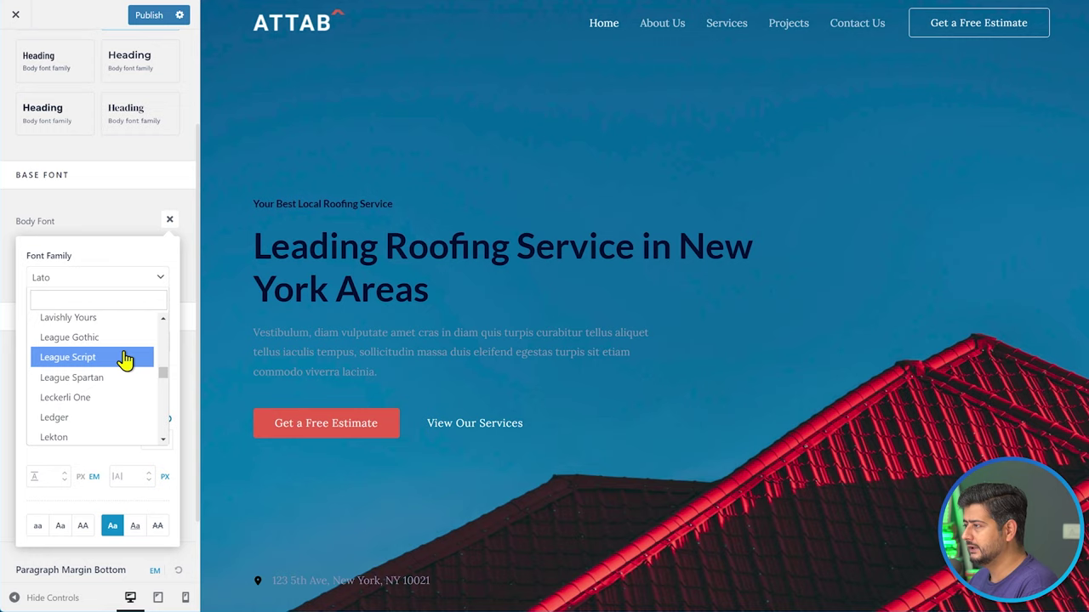
pyautogui.click(110, 377)
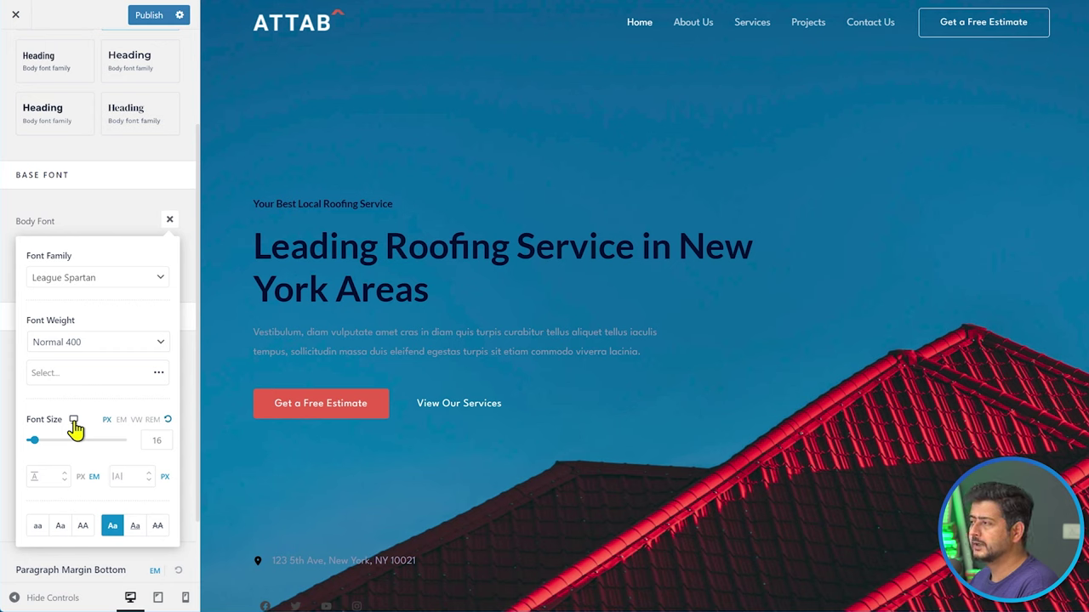
pyautogui.click(109, 228)
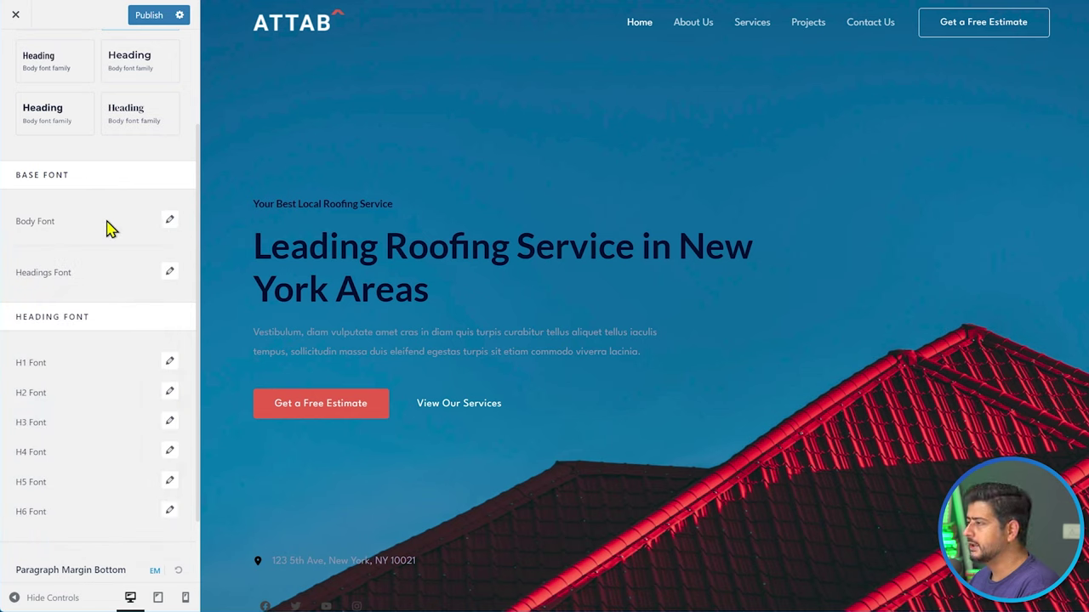
pyautogui.click(170, 272)
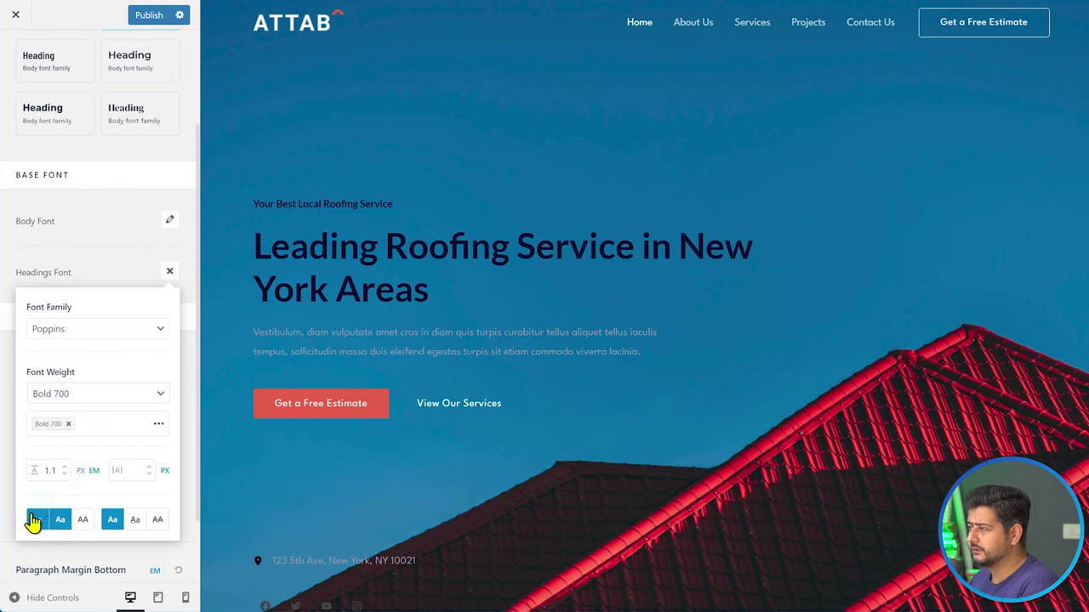
pyautogui.click(96, 272)
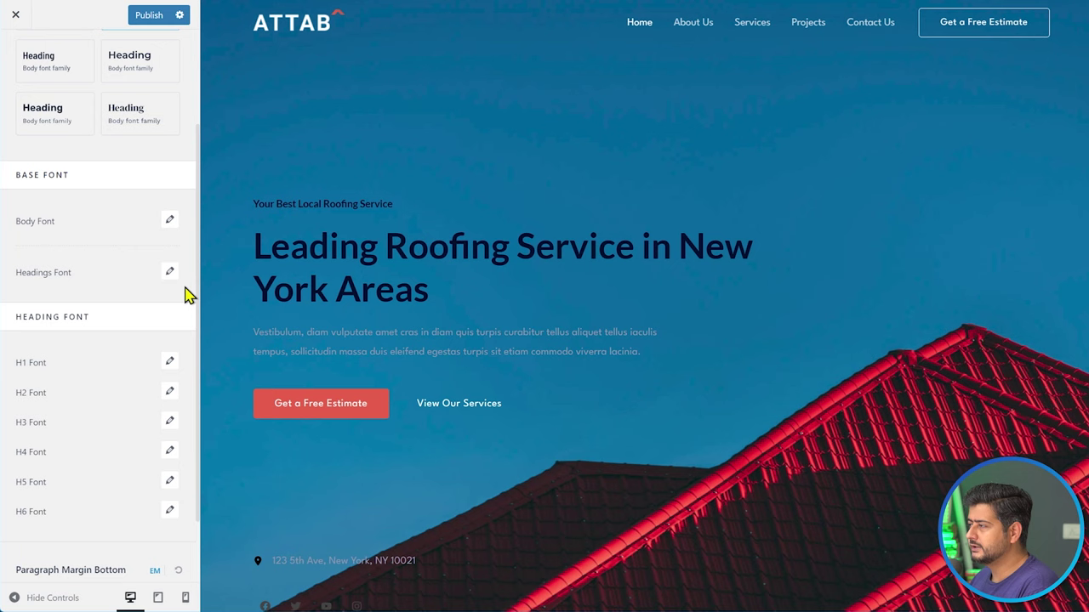
pyautogui.scroll(-1, 66, 398)
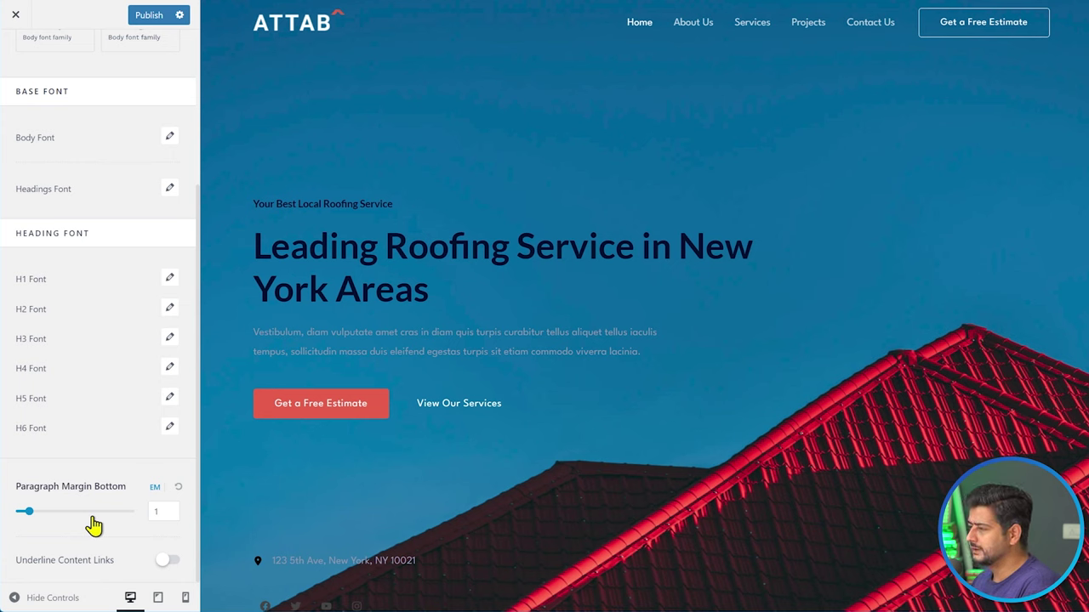
pyautogui.scroll(3, 92, 488)
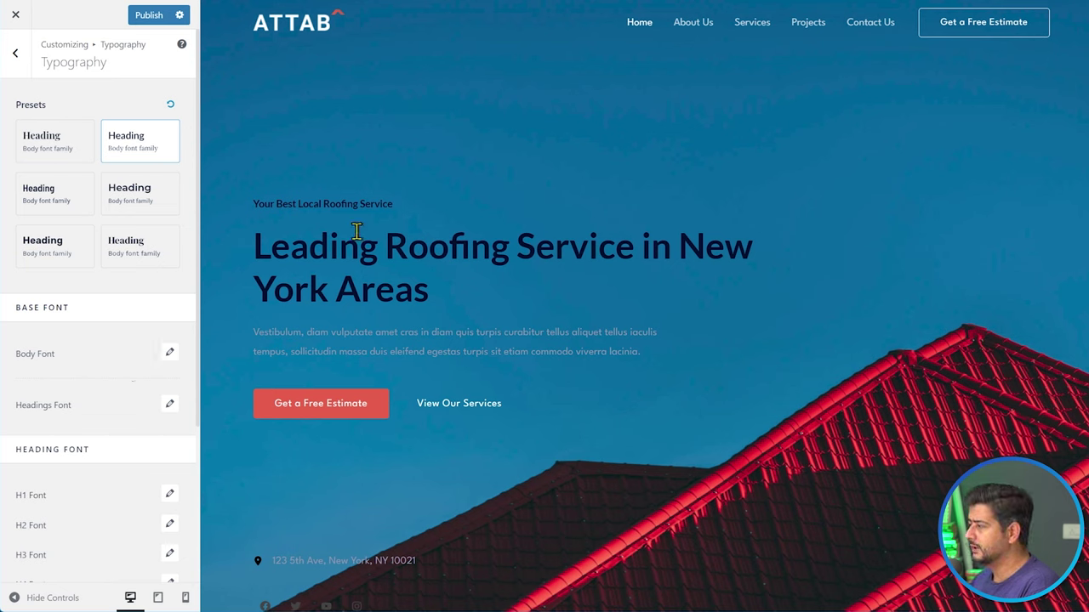
# Open Global > Colors and preview palette Styles 2 and 3 before returning to Style 1
pyautogui.click(20, 56)
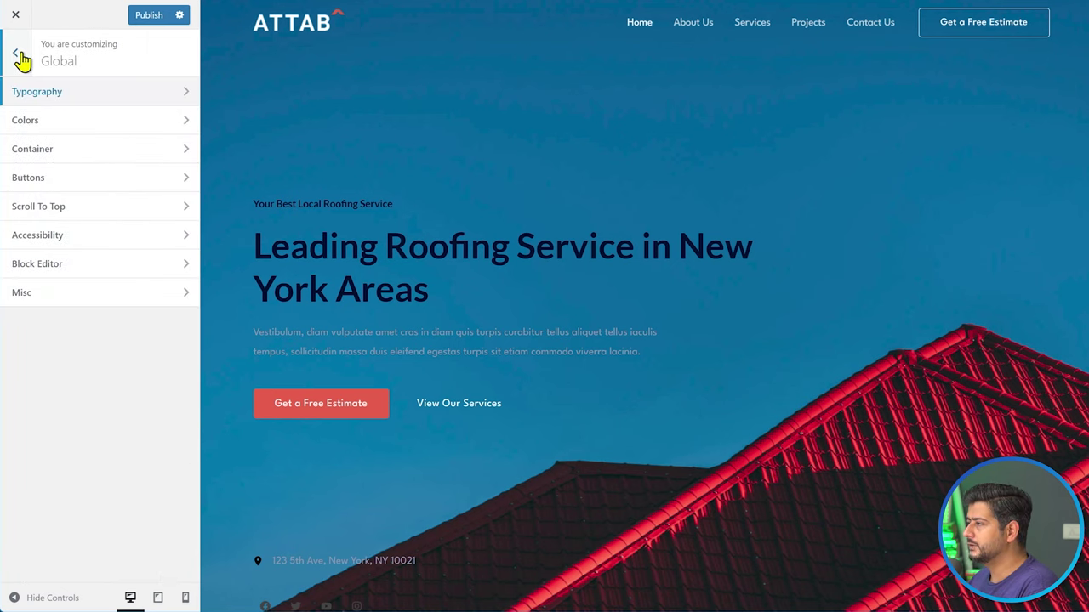
pyautogui.click(66, 124)
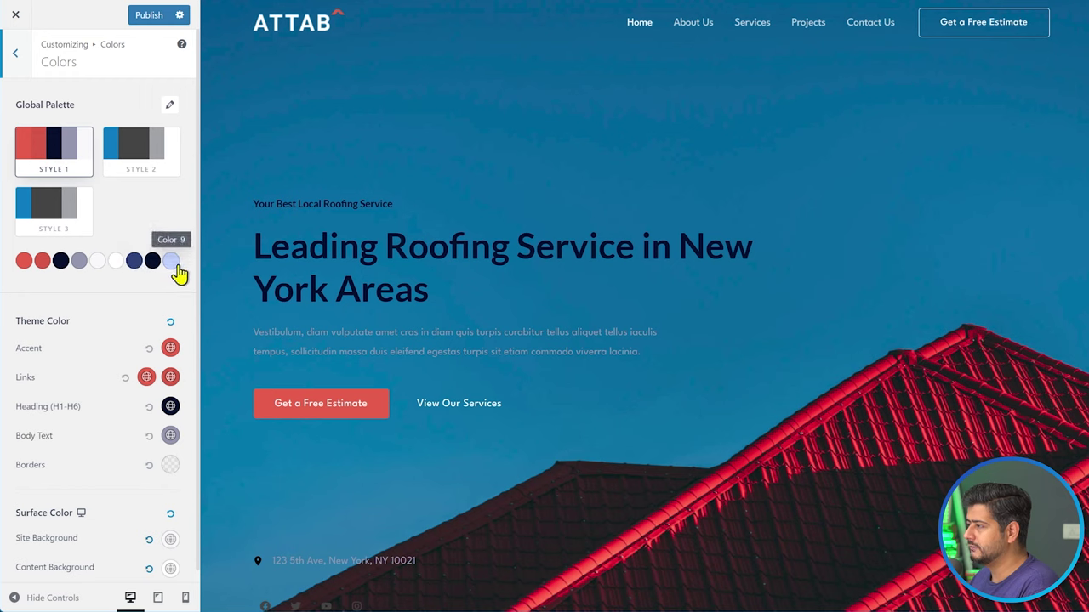
pyautogui.click(142, 154)
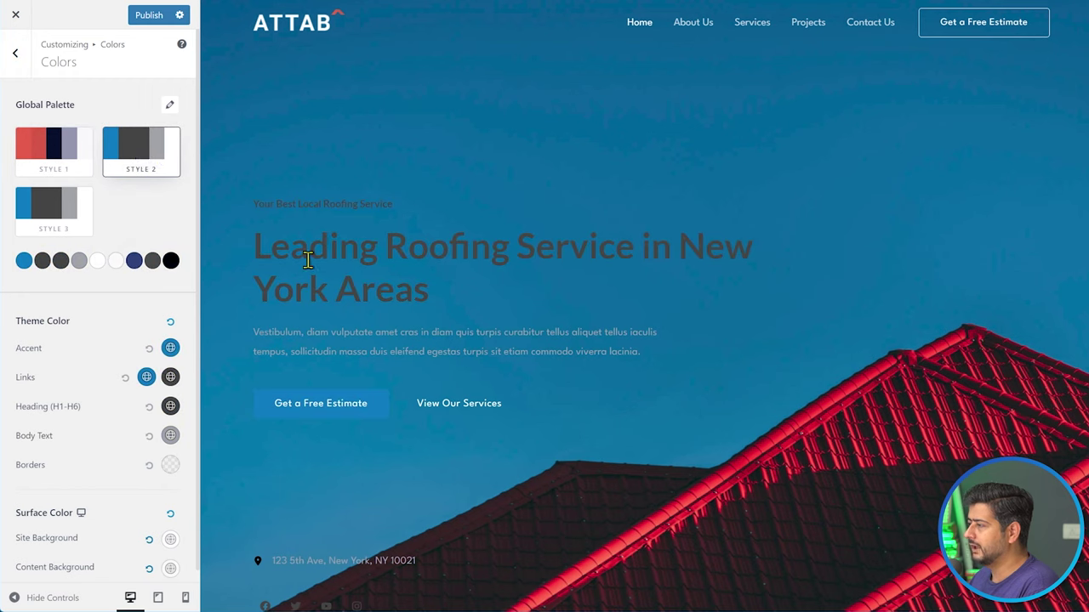
pyautogui.click(75, 215)
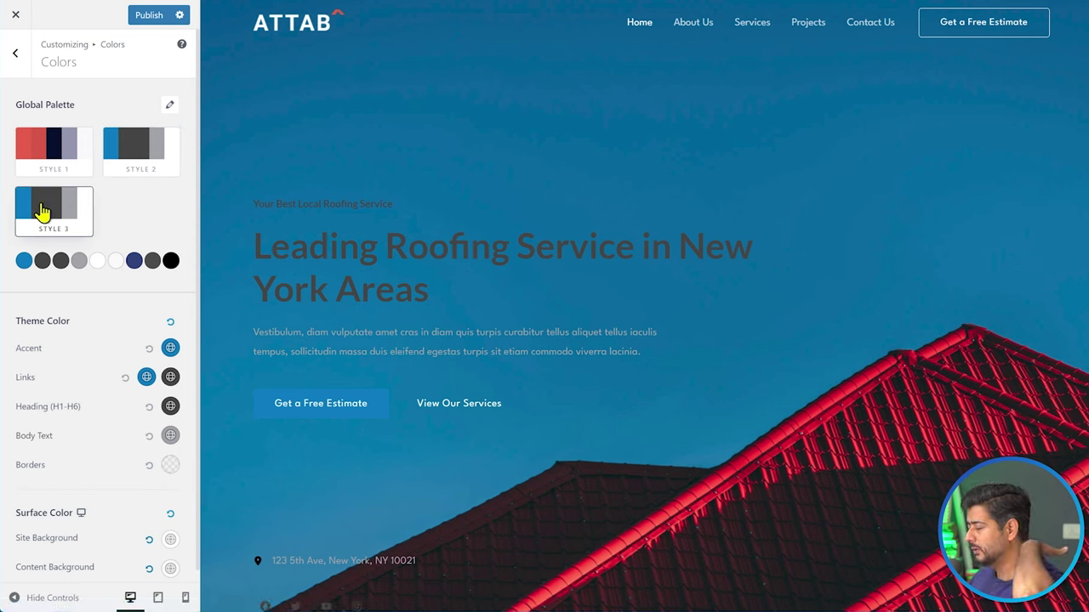
pyautogui.click(56, 164)
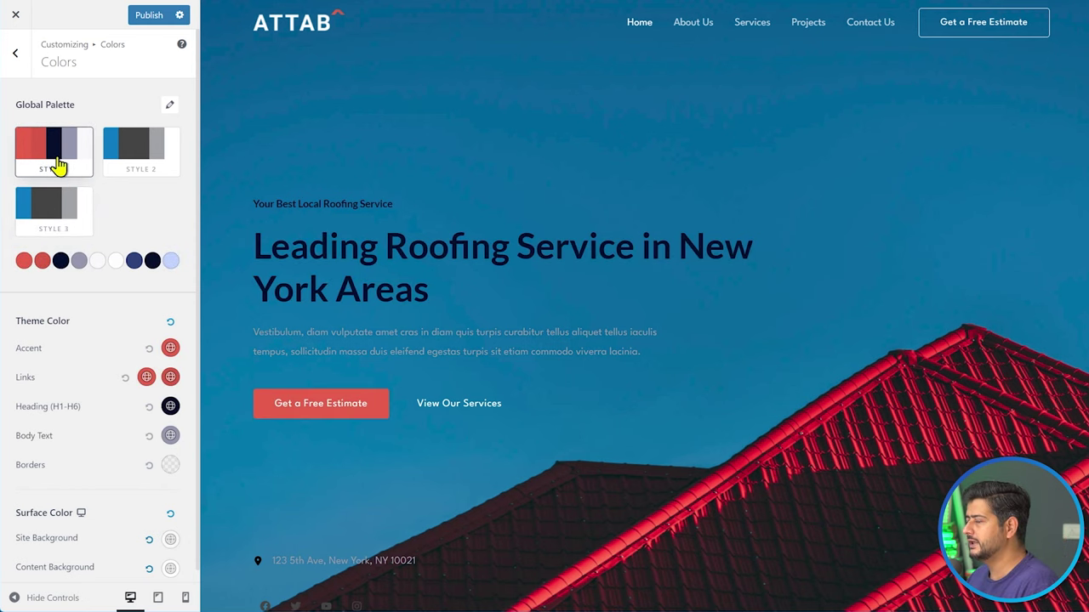
# Load crimson Color Preset 3 into Style 1 and green Preset 4 into Style 2, keeping Style 1 active
pyautogui.click(170, 107)
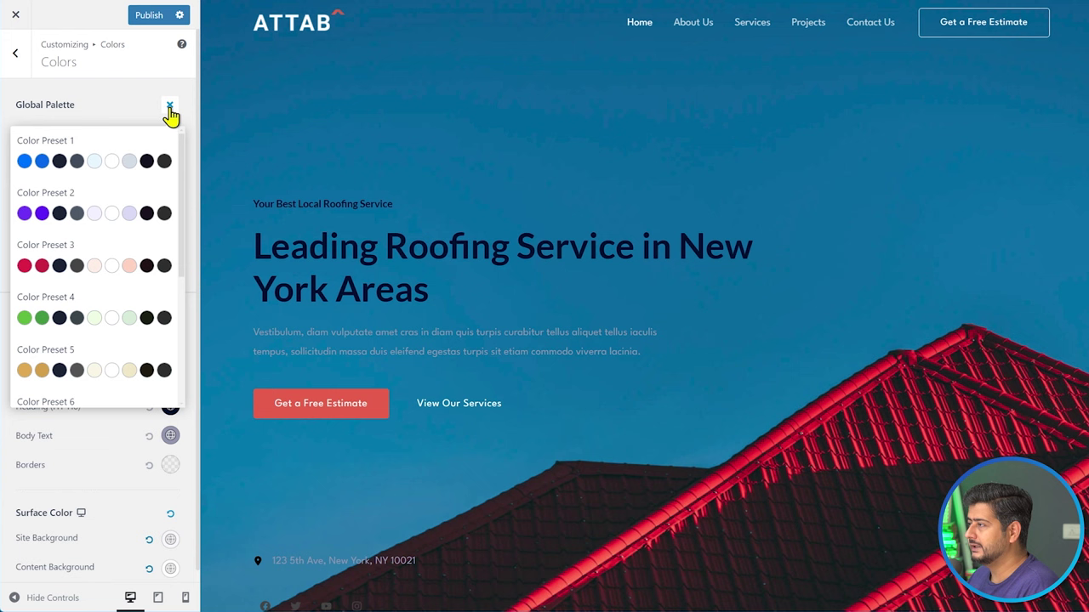
pyautogui.scroll(-5, 107, 201)
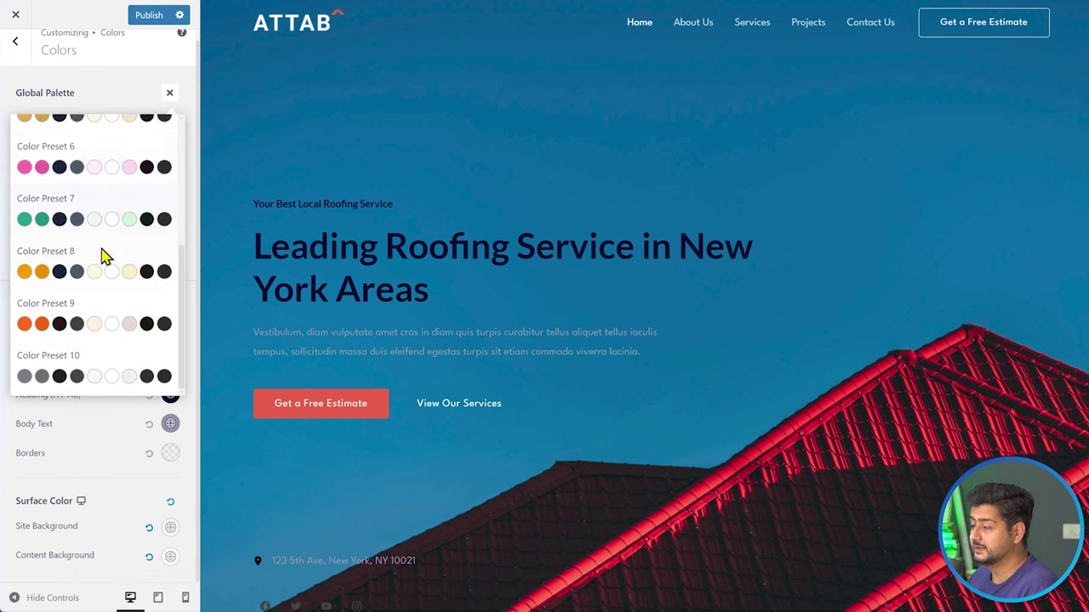
pyautogui.scroll(4, 102, 258)
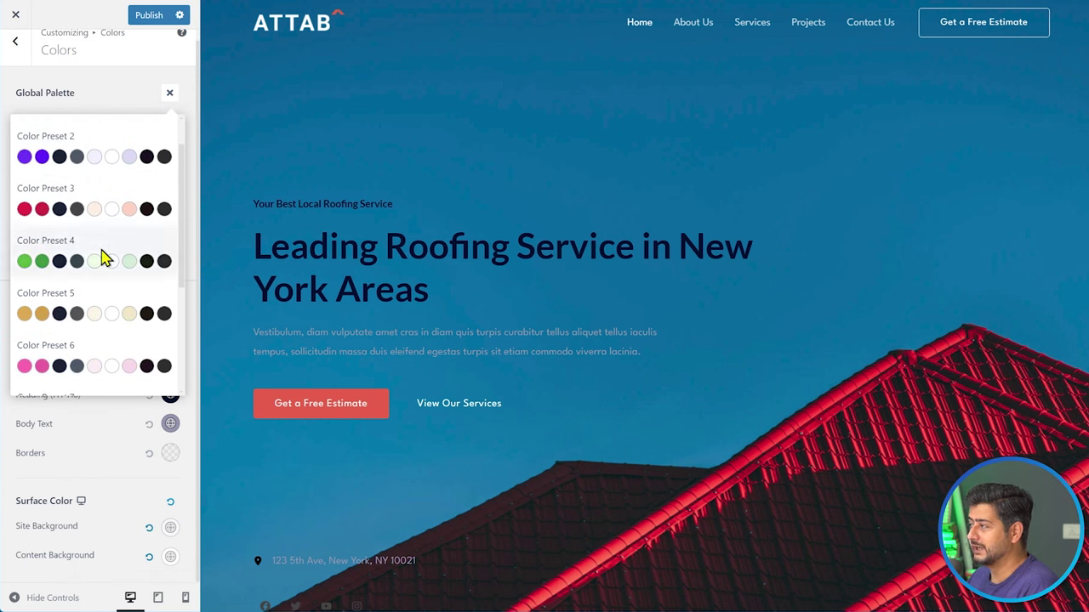
pyautogui.click(76, 209)
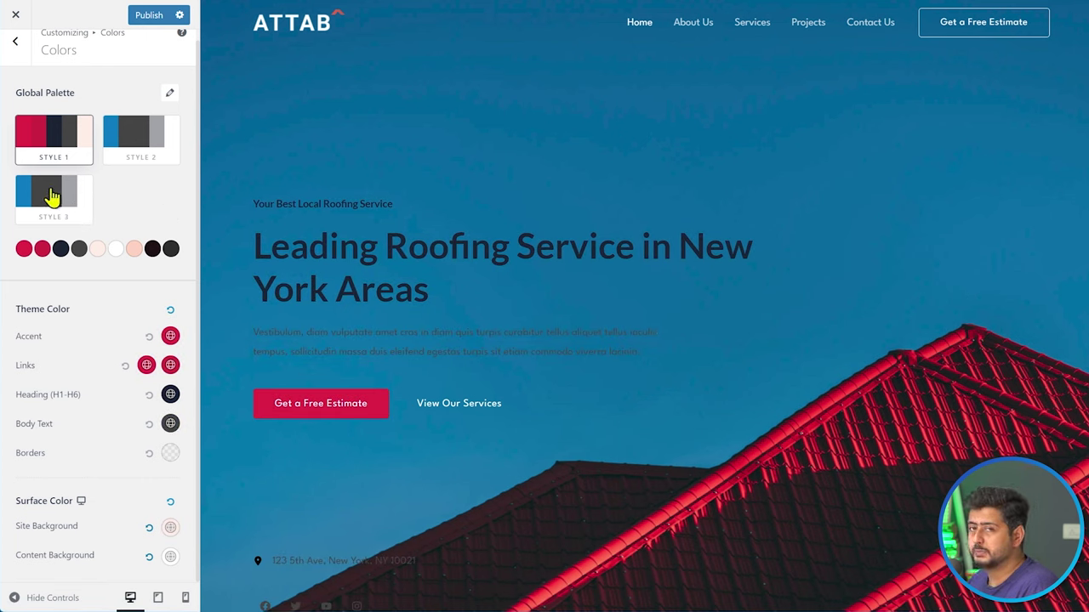
pyautogui.click(137, 149)
pyautogui.click(170, 93)
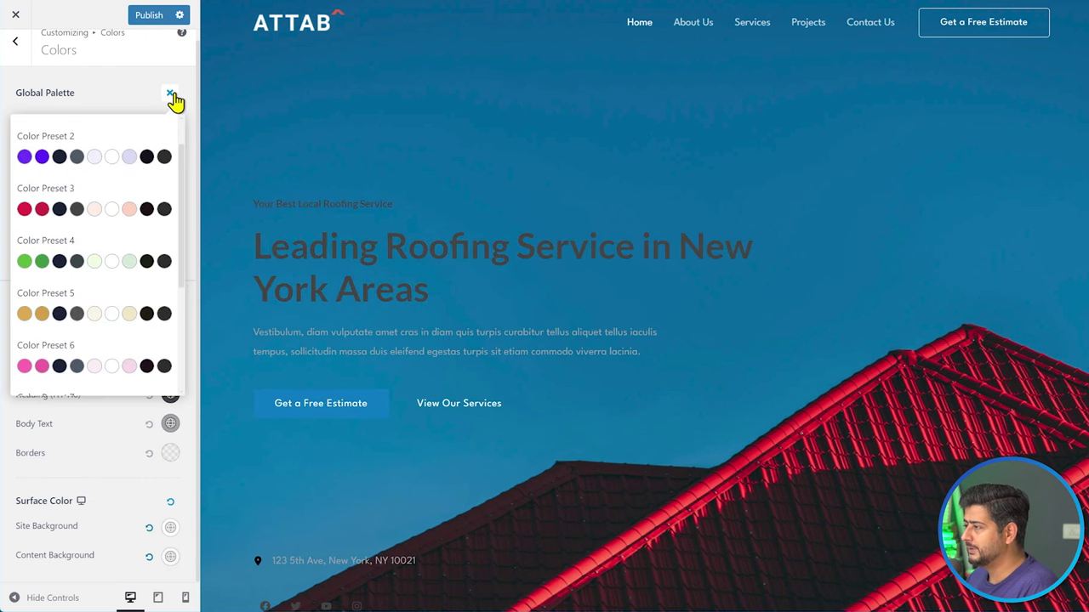
pyautogui.click(76, 264)
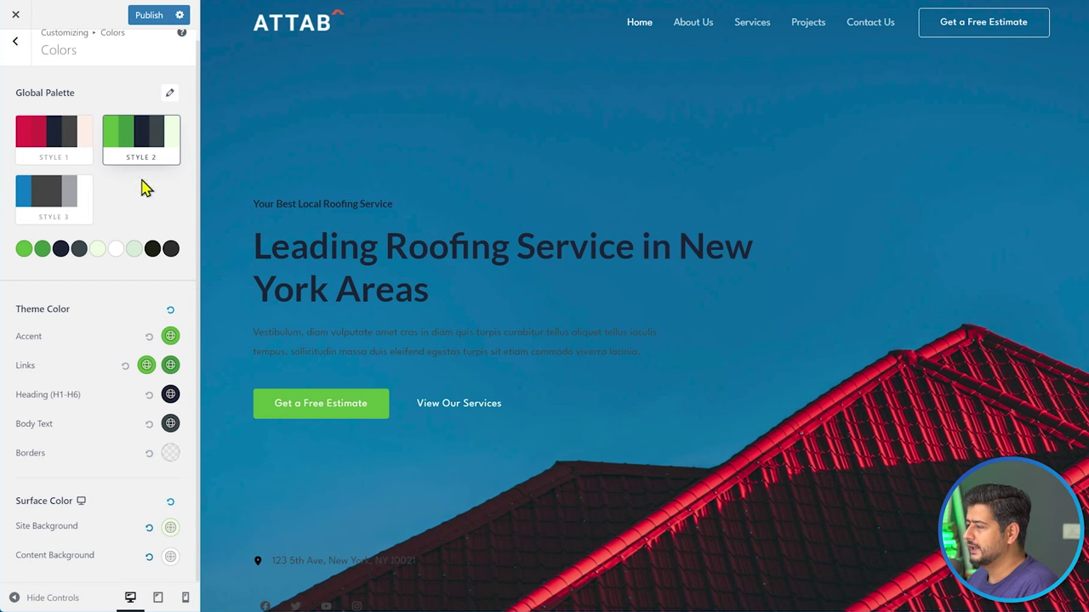
pyautogui.click(67, 150)
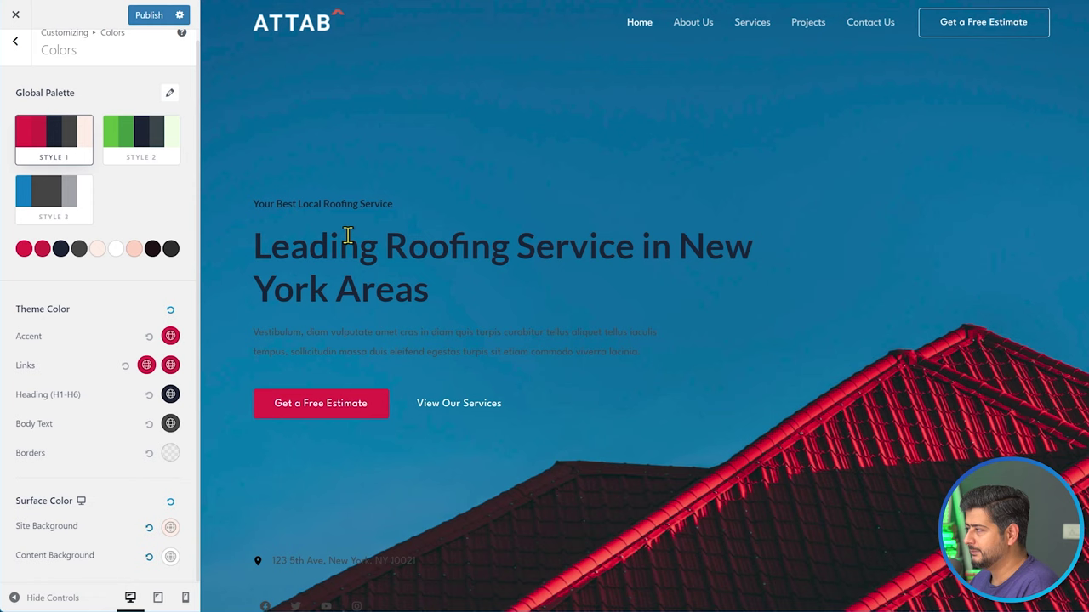
# Set the Heading (H1–H6) colour to the near-black palette swatch after trying white
pyautogui.scroll(-4, 335, 348)
pyautogui.scroll(4, 335, 347)
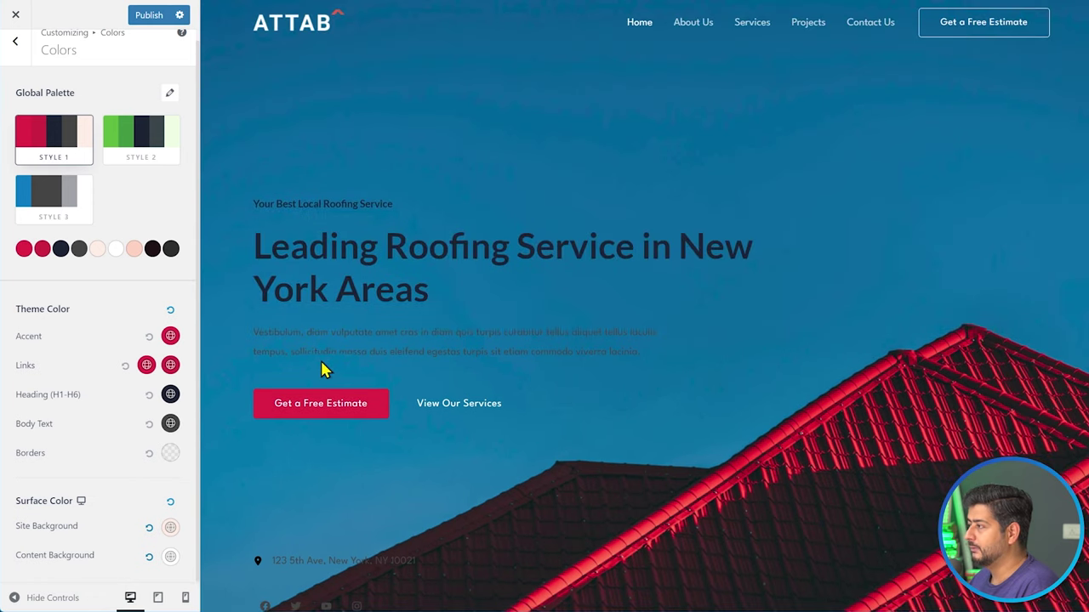
pyautogui.scroll(-5, 247, 385)
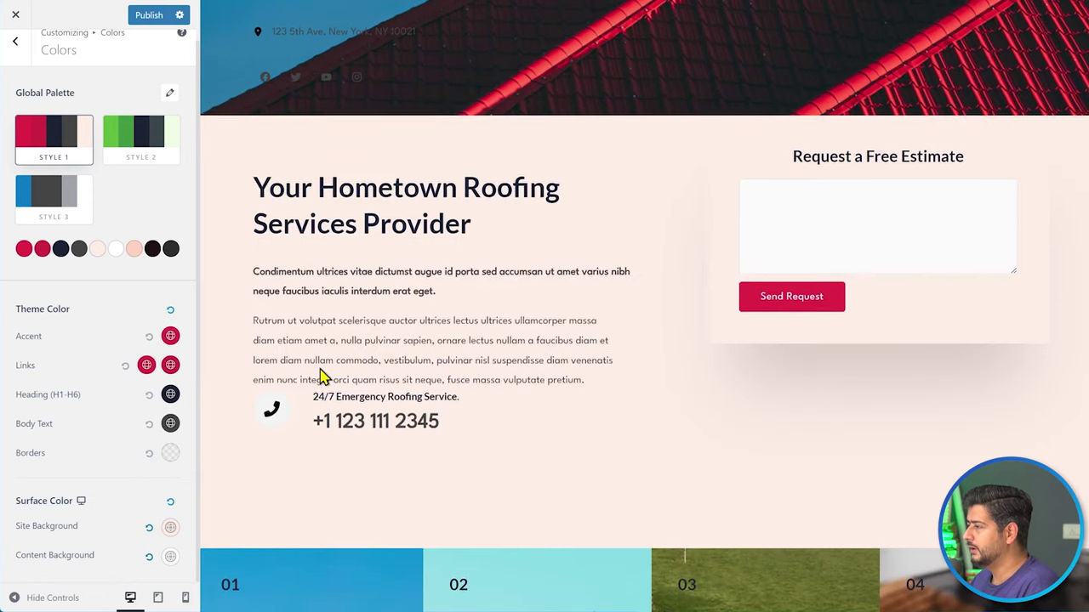
pyautogui.scroll(1, 306, 380)
pyautogui.scroll(4, 290, 383)
pyautogui.click(170, 423)
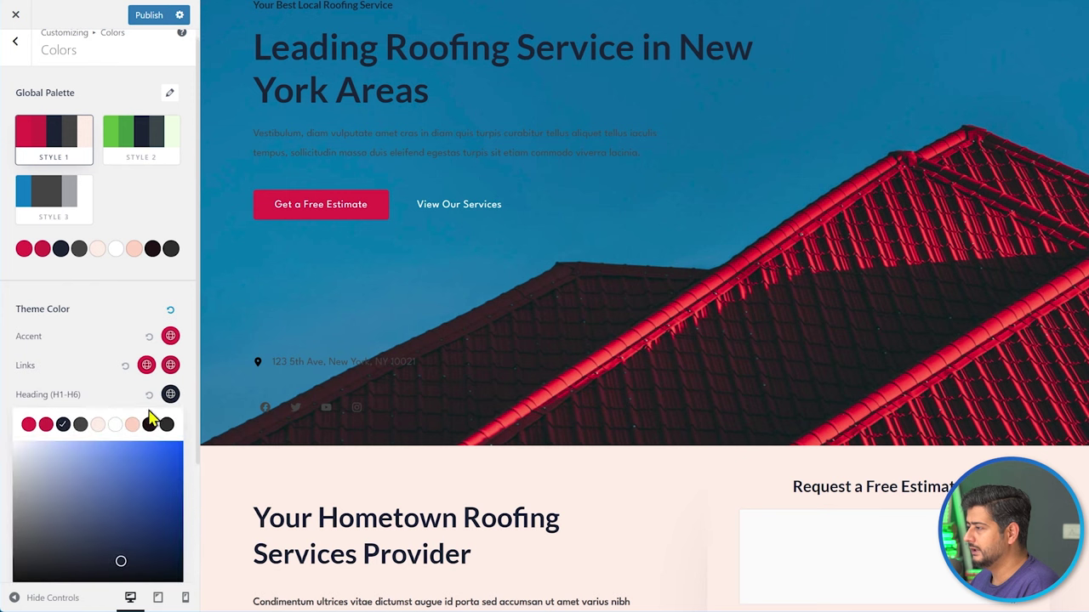
pyautogui.click(115, 424)
pyautogui.scroll(3, 296, 349)
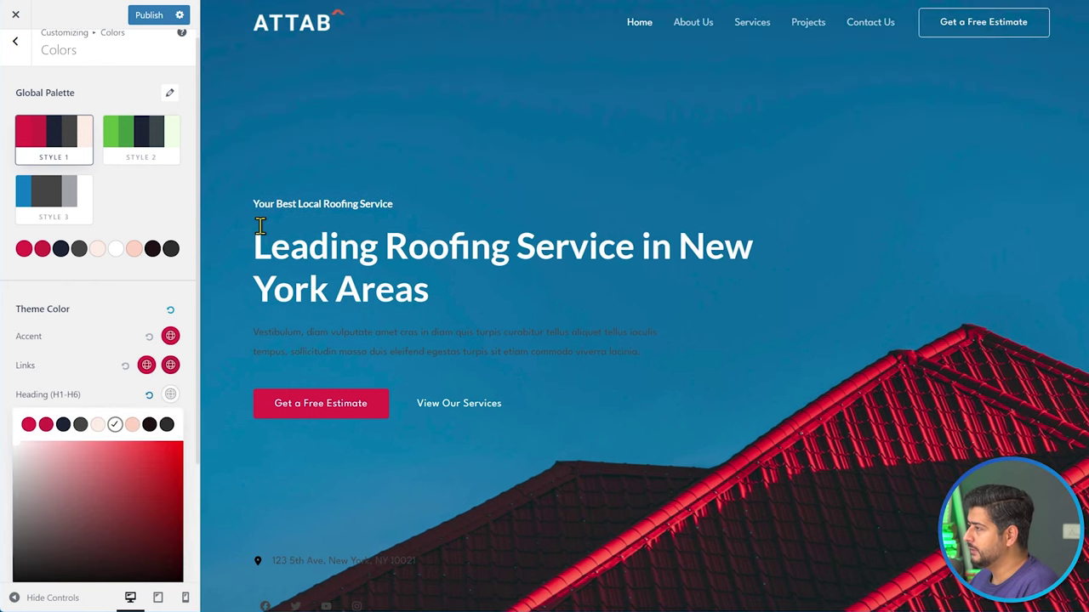
pyautogui.scroll(-10, 361, 287)
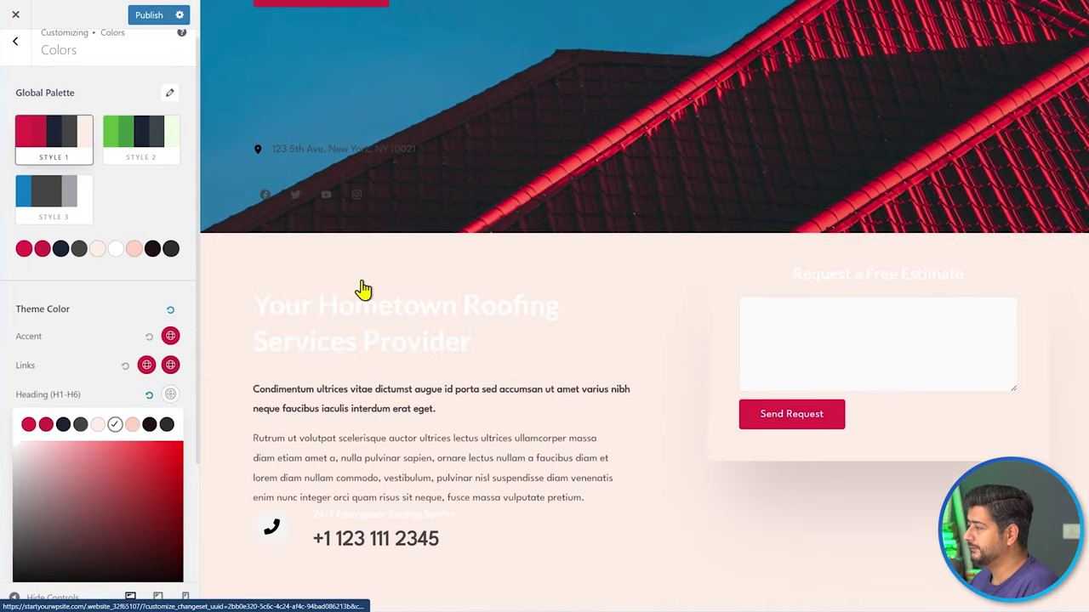
pyautogui.scroll(-6, 363, 290)
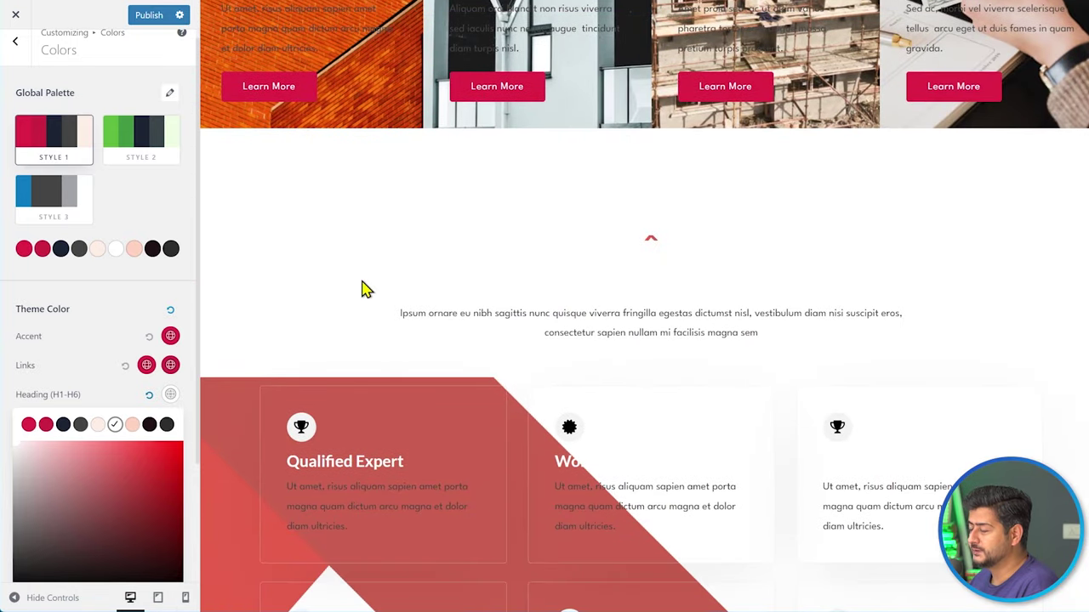
pyautogui.scroll(16, 363, 288)
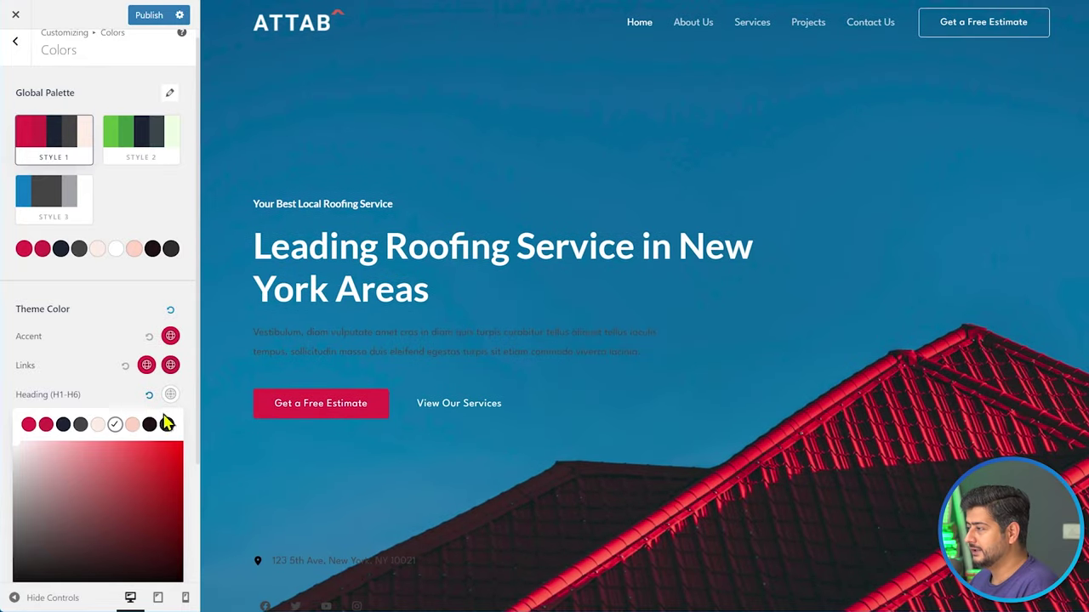
pyautogui.click(150, 424)
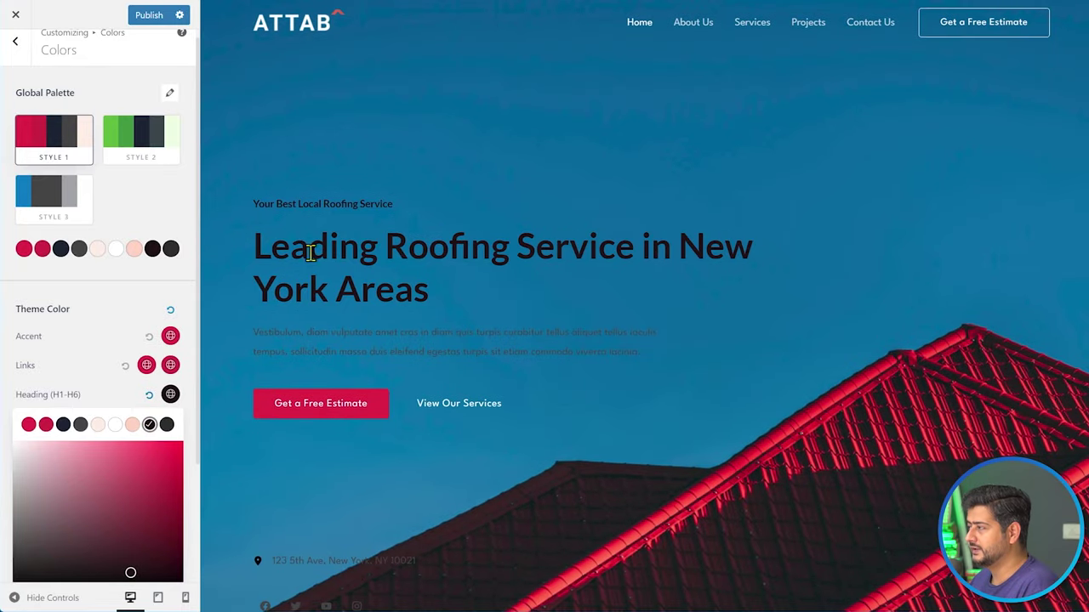
pyautogui.click(127, 295)
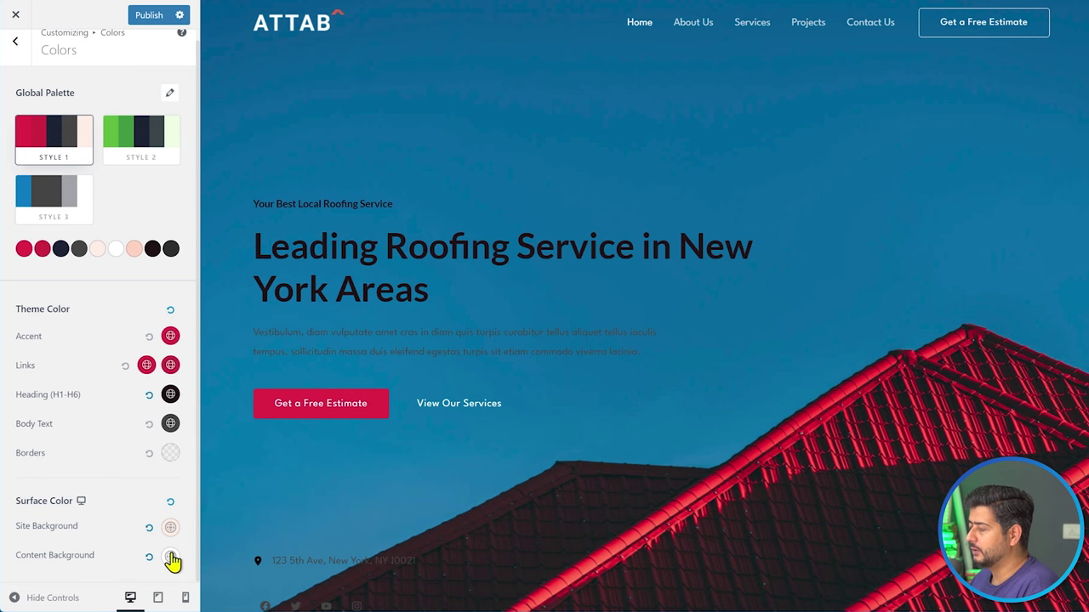
pyautogui.scroll(-1, 331, 478)
pyautogui.scroll(-3, 331, 478)
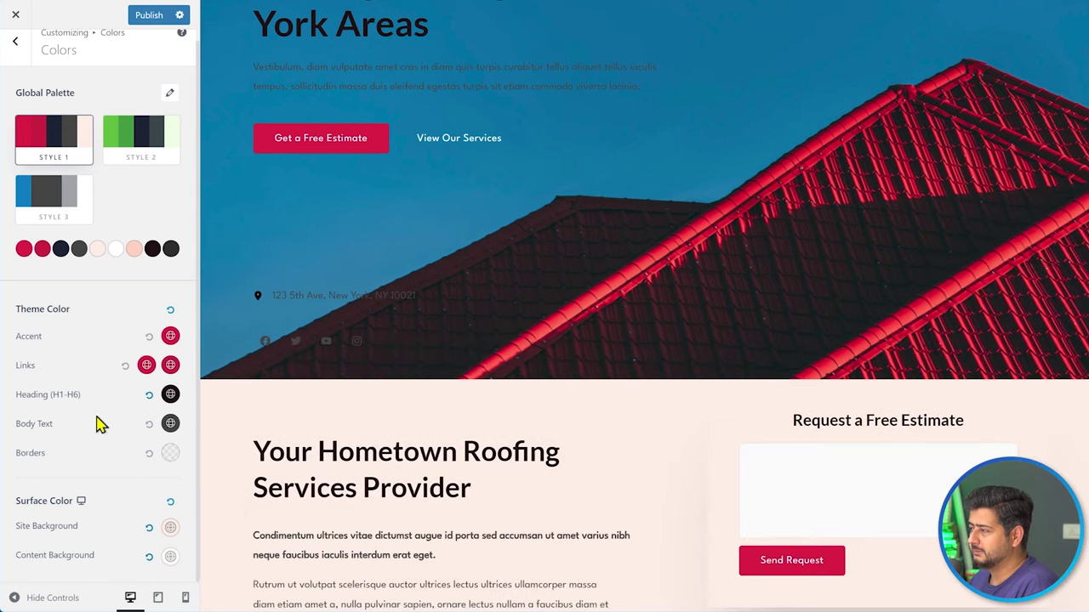
pyautogui.scroll(1, 99, 435)
pyautogui.scroll(1, 99, 435)
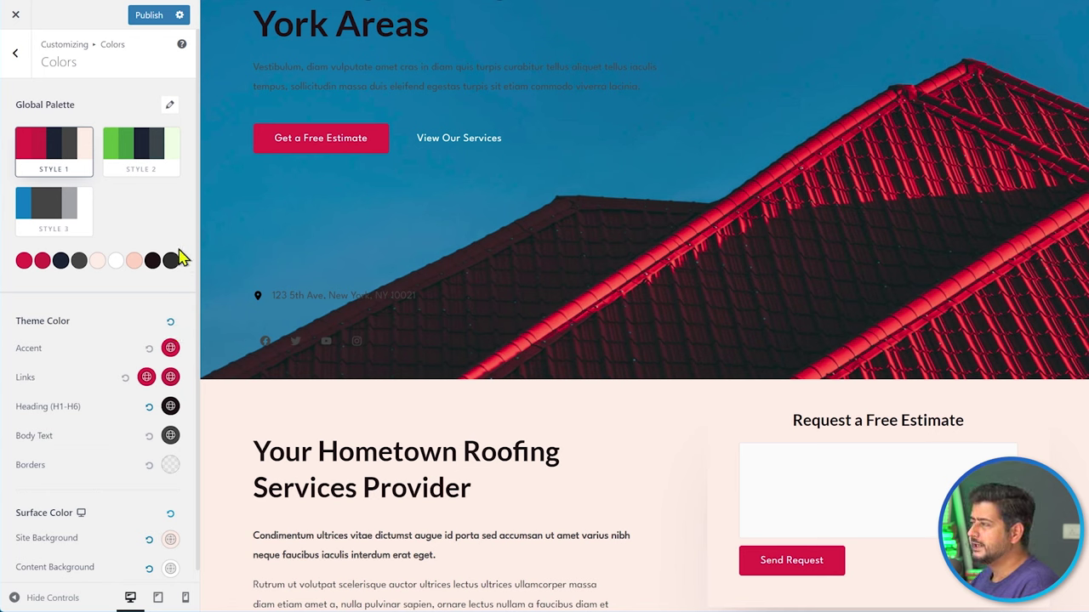
# Try the green Style 2 palette, then keep the red Style 1 palette
pyautogui.click(136, 161)
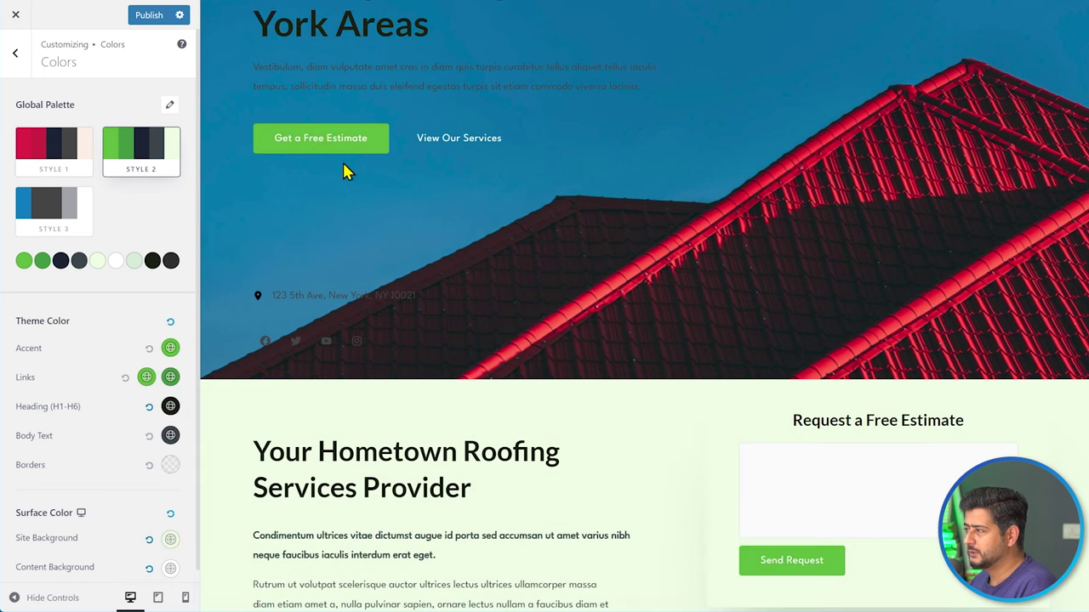
pyautogui.click(34, 148)
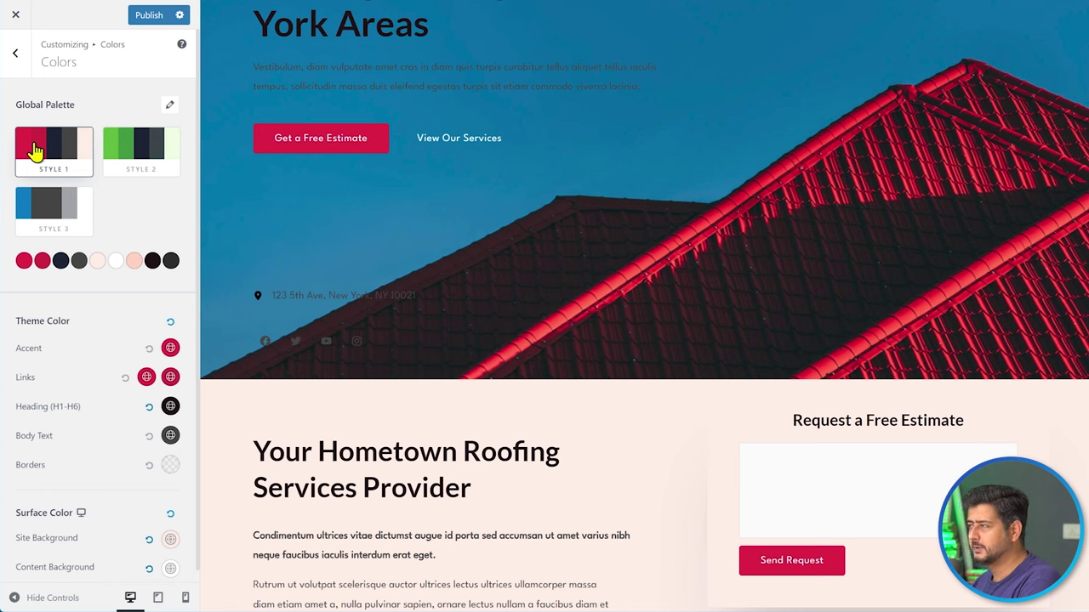
pyautogui.click(25, 66)
# Look at the Container settings, then open the global Buttons settings
pyautogui.click(53, 148)
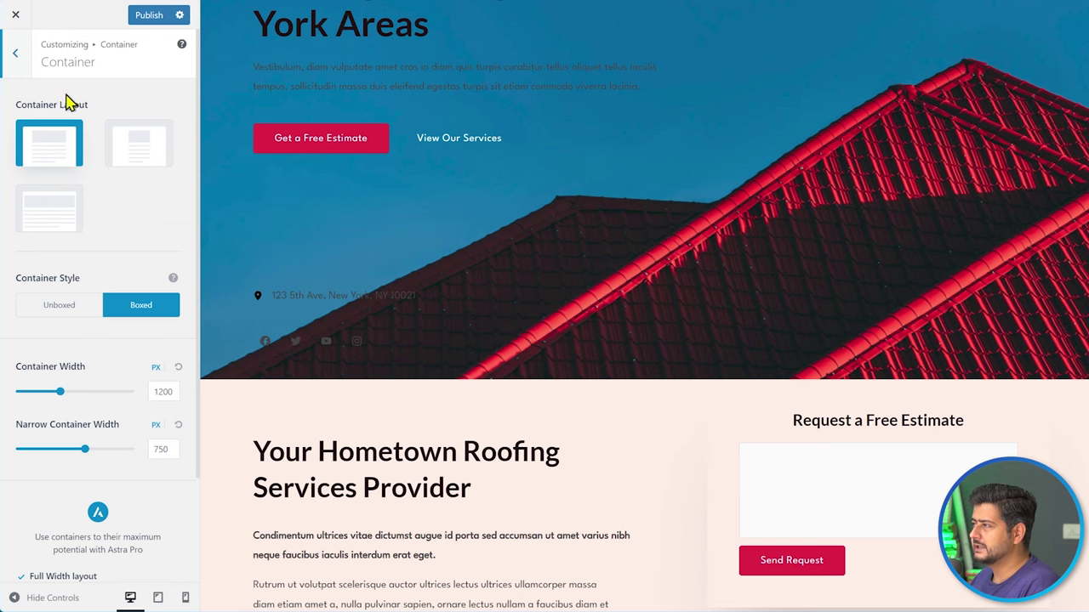
pyautogui.click(16, 54)
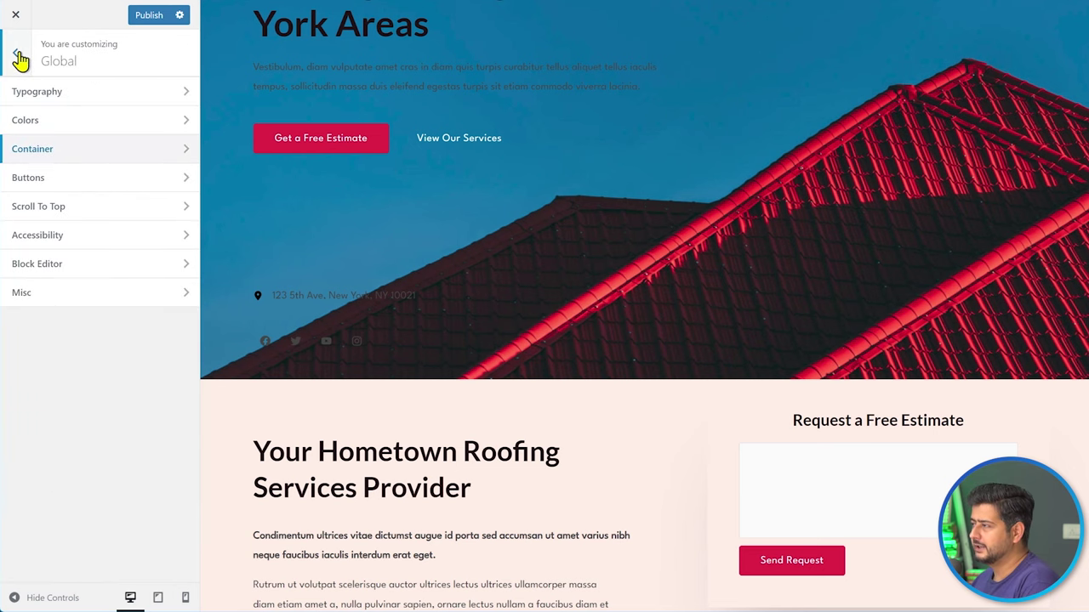
pyautogui.scroll(4, 421, 315)
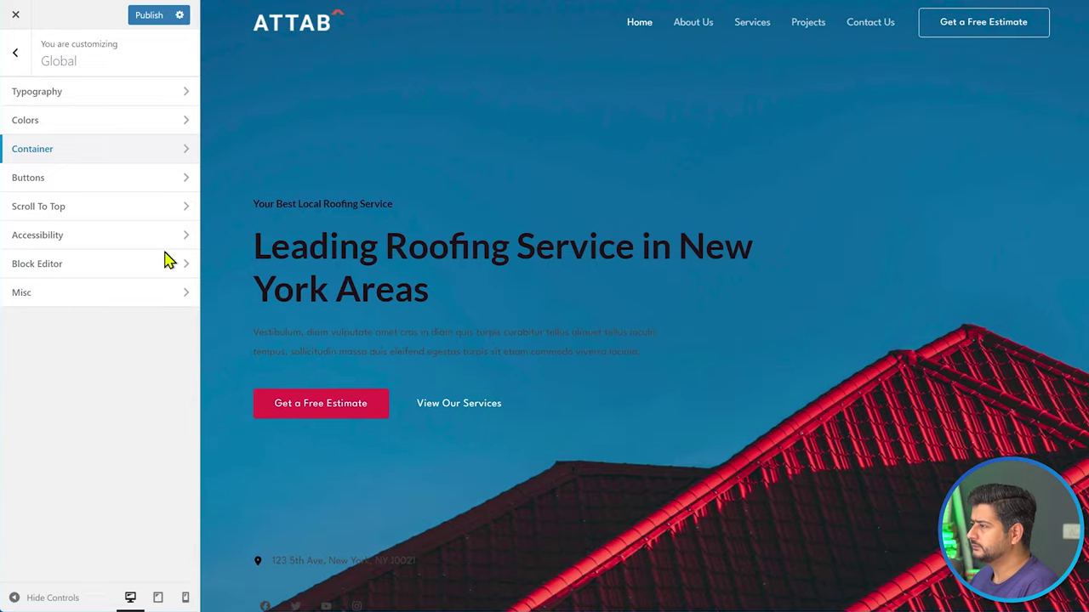
pyautogui.click(103, 189)
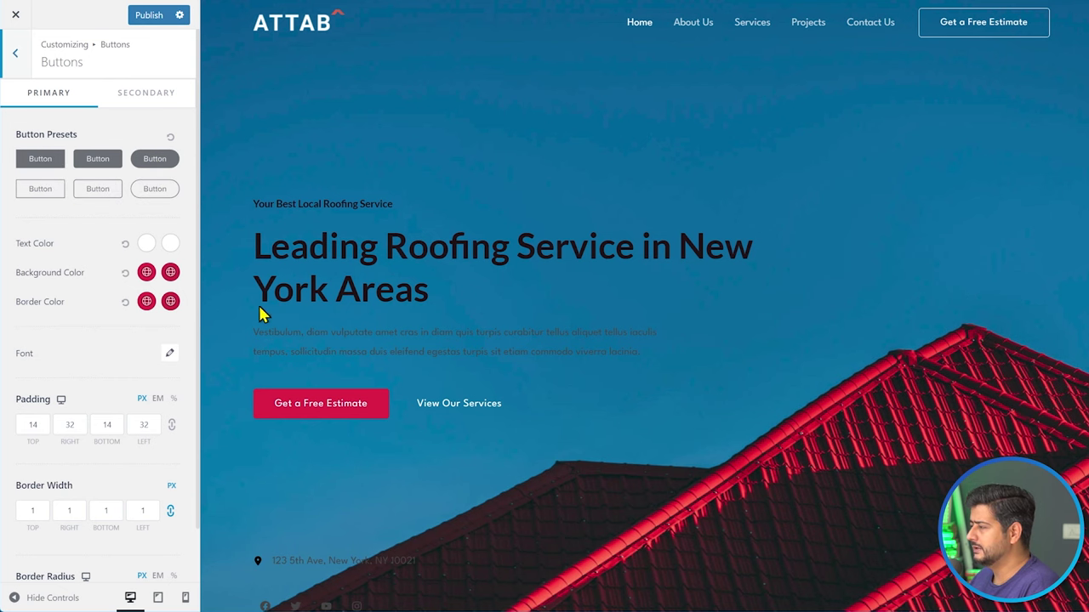
# Apply the second Button Preset and set the hover border colour to white
pyautogui.click(104, 162)
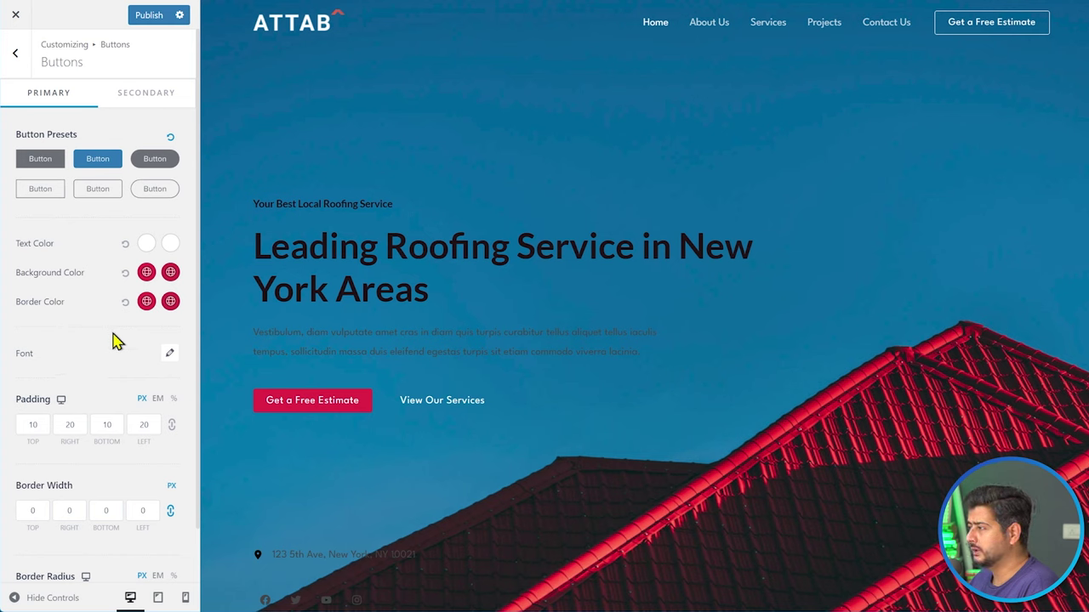
pyautogui.click(171, 302)
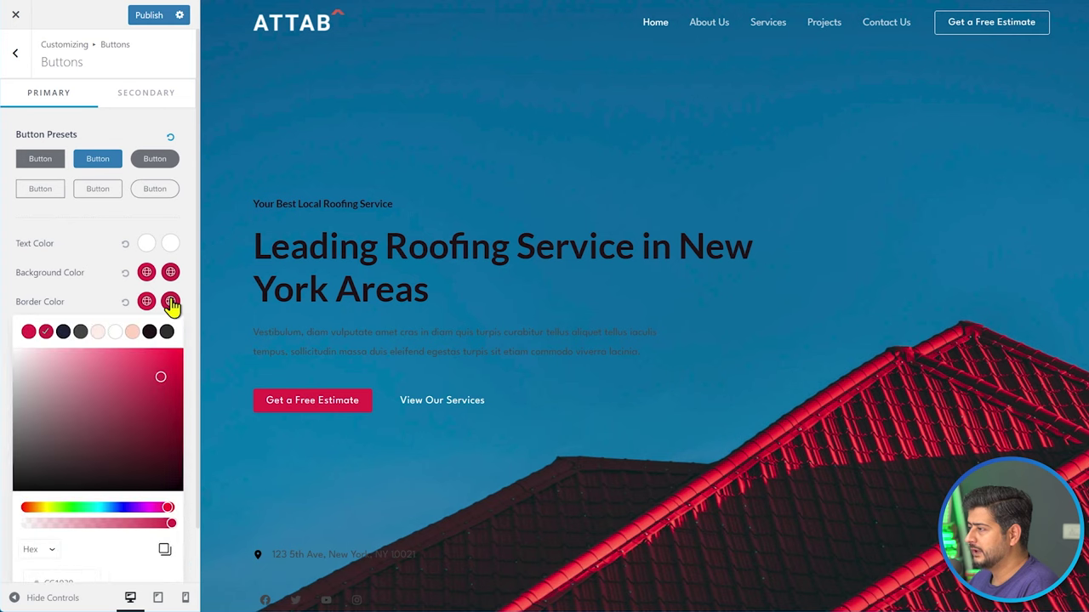
pyautogui.click(115, 332)
pyautogui.click(111, 302)
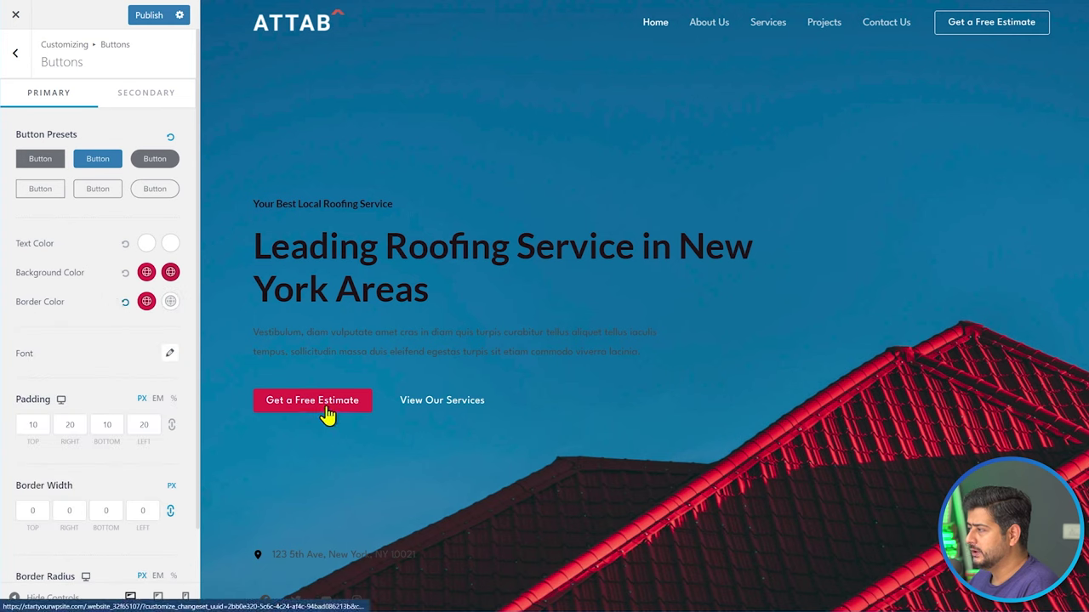
pyautogui.scroll(-1, 107, 340)
pyautogui.scroll(-2, 106, 340)
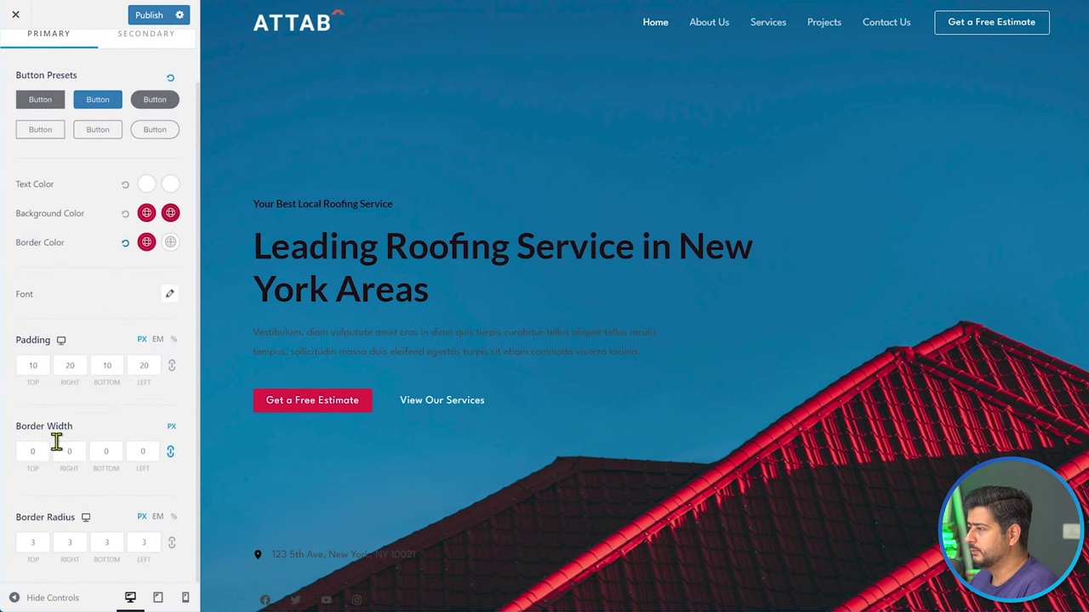
# Set button border width to 1 px and padding to 15 px top/bottom, 20 px sides
pyautogui.click(38, 449)
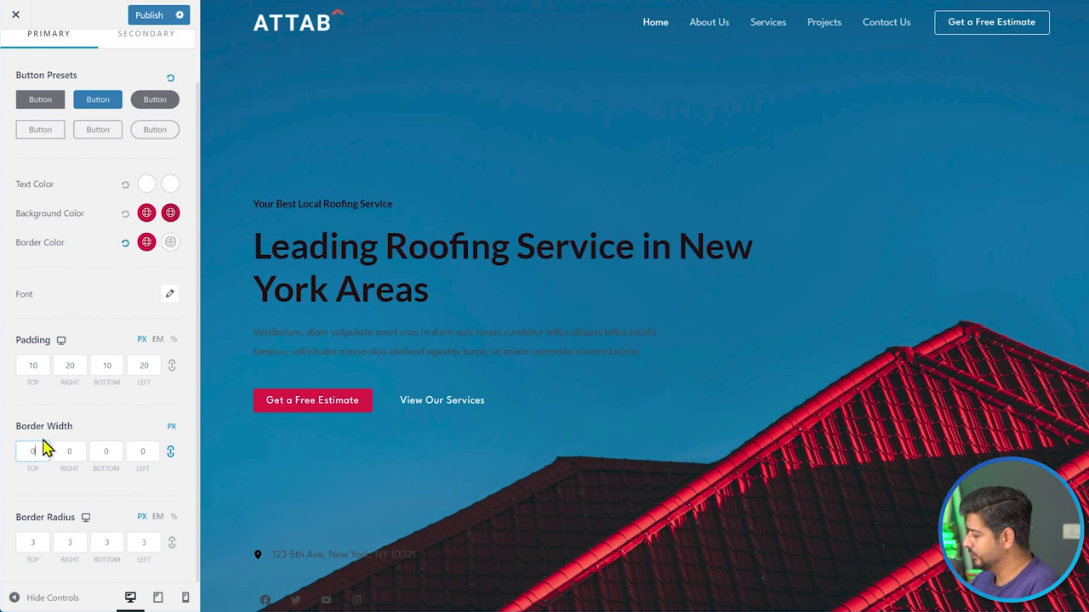
pyautogui.write('1')
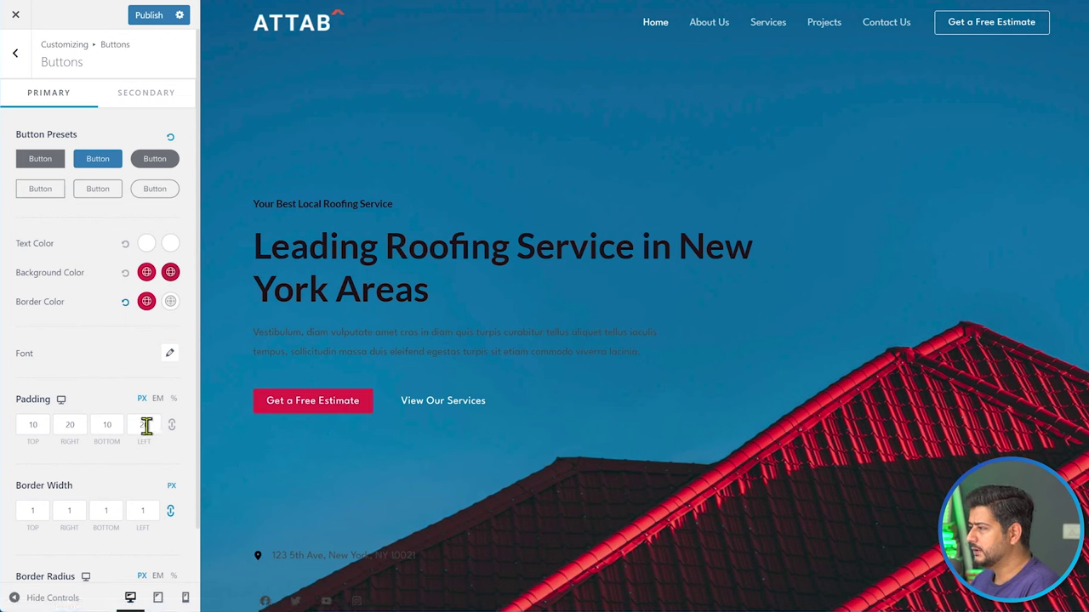
pyautogui.doubleClick(47, 428)
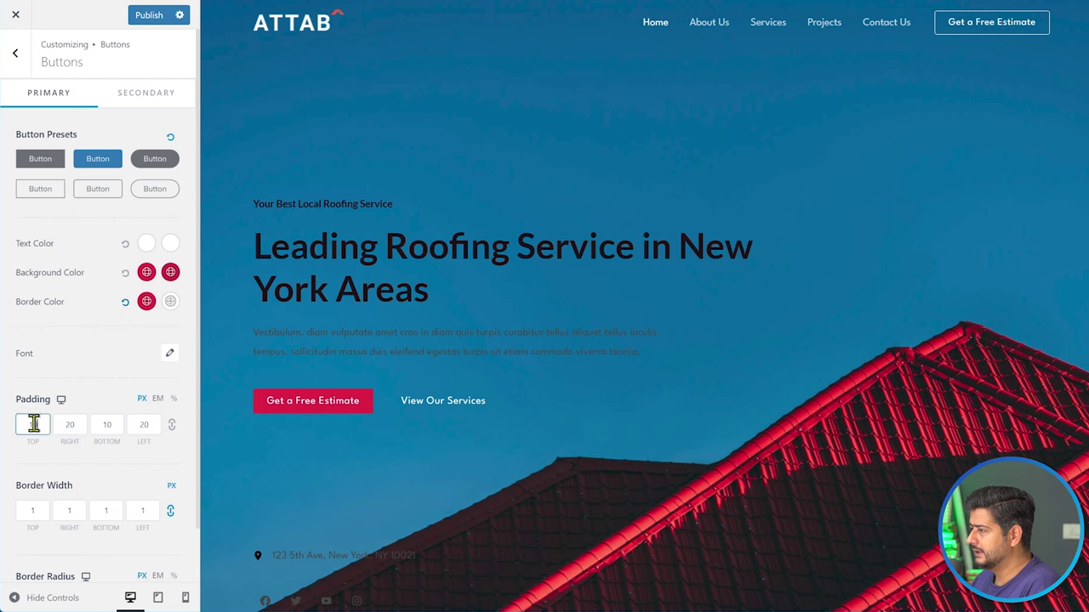
pyautogui.write('20')
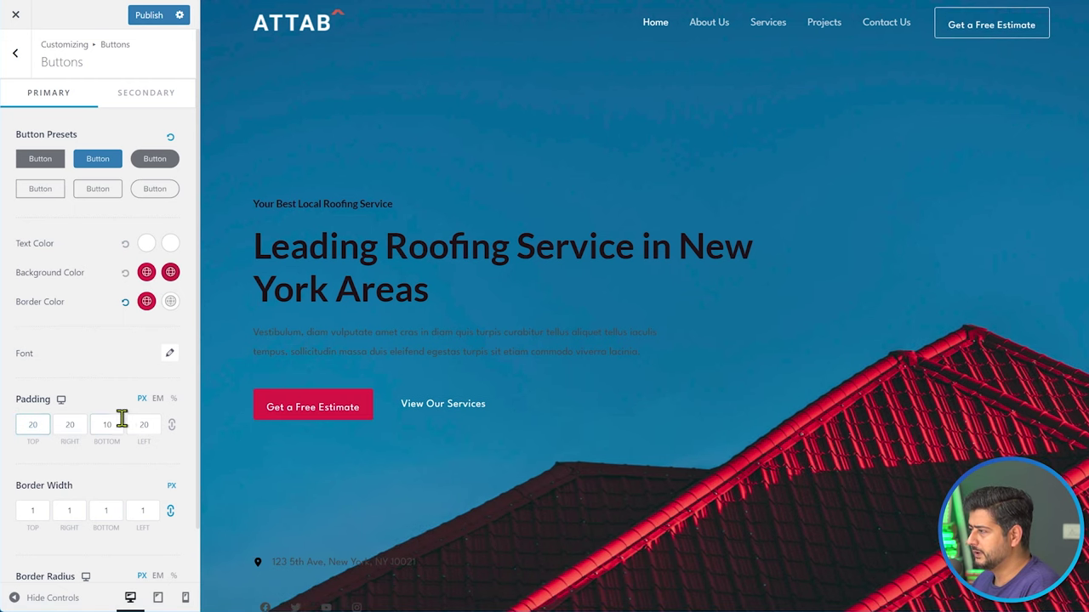
pyautogui.click(109, 425)
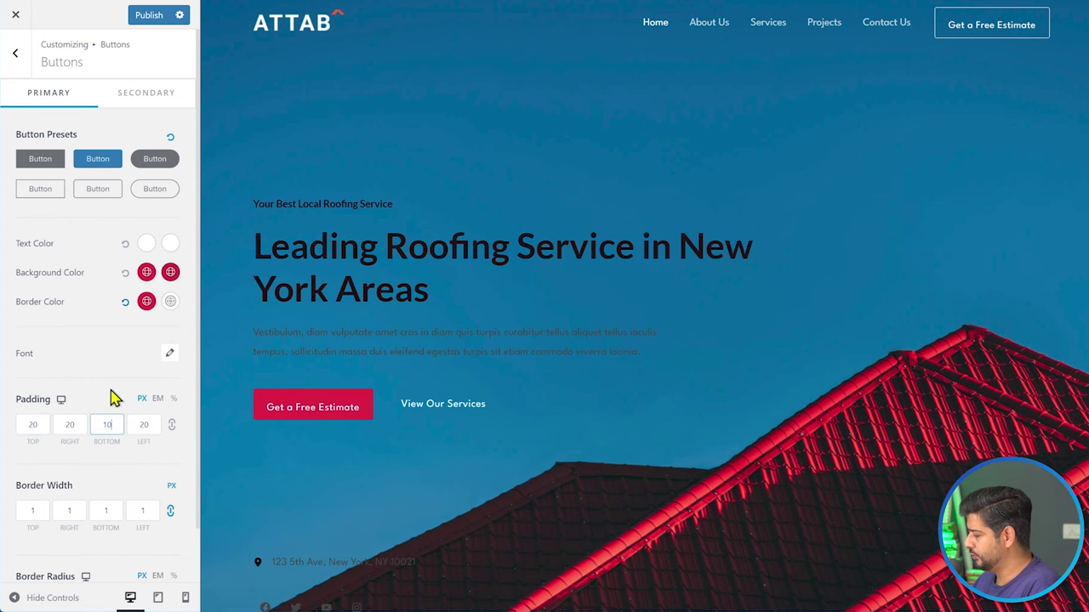
pyautogui.press('BackSpace')
pyautogui.press('BackSpace')
pyautogui.write('20')
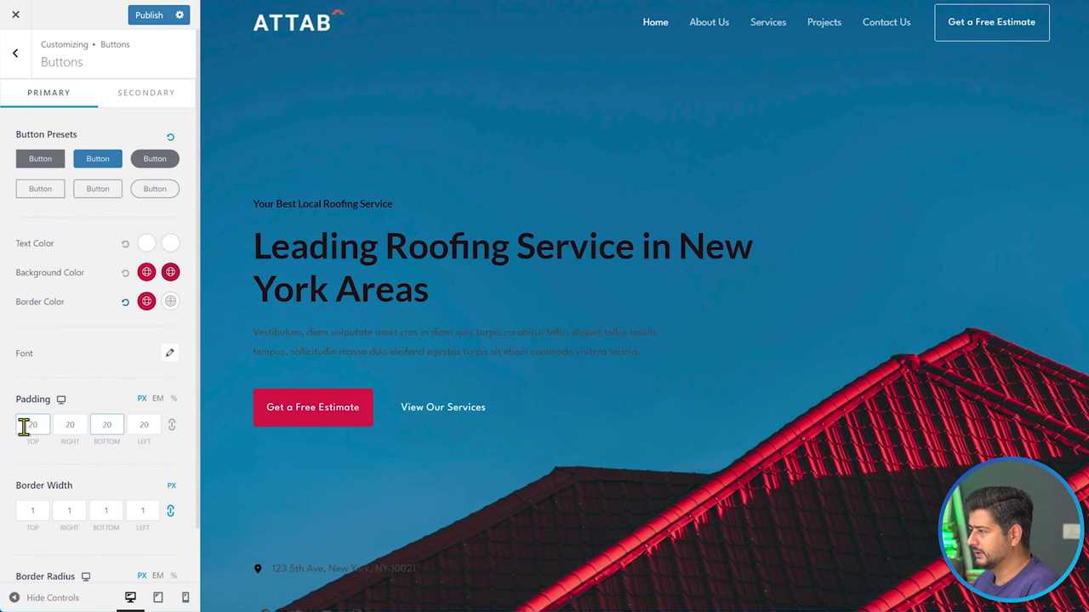
pyautogui.moveTo(25, 426); pyautogui.dragTo(63, 423)
pyautogui.write('15')
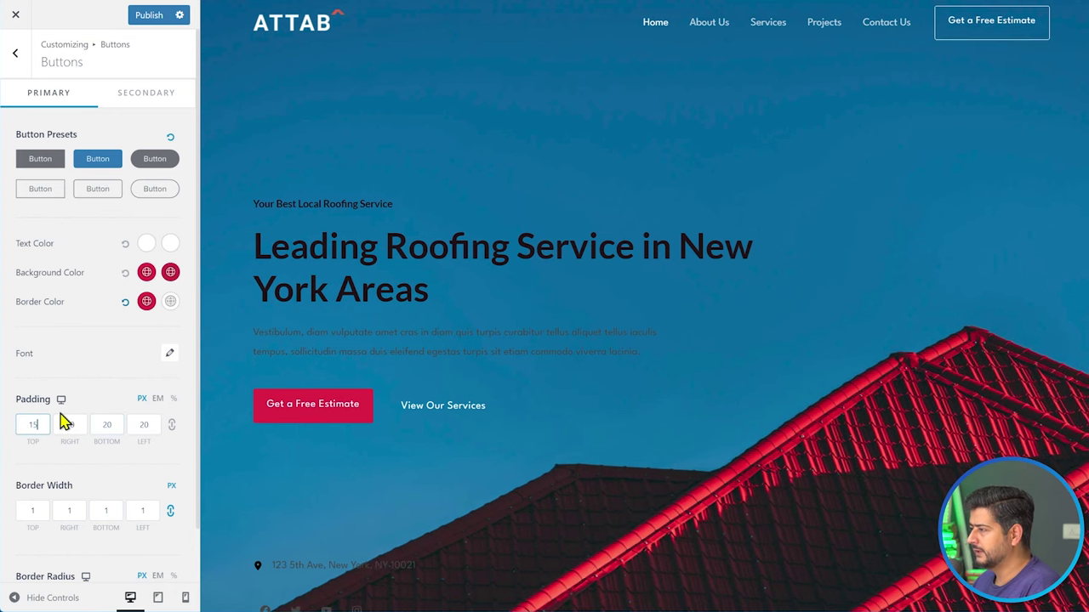
pyautogui.doubleClick(106, 424)
pyautogui.write('15')
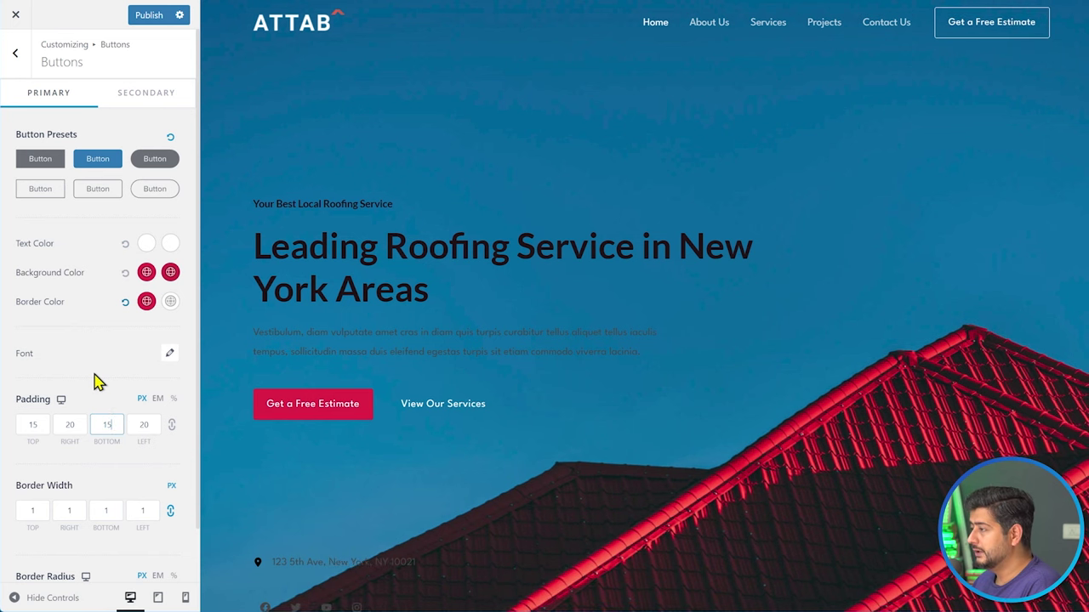
pyautogui.click(96, 383)
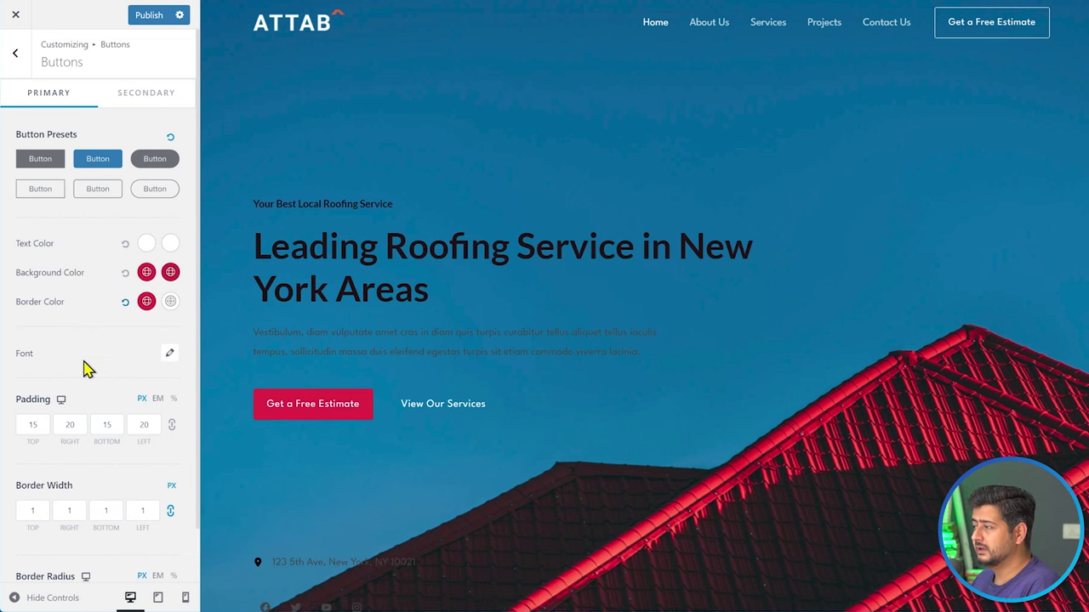
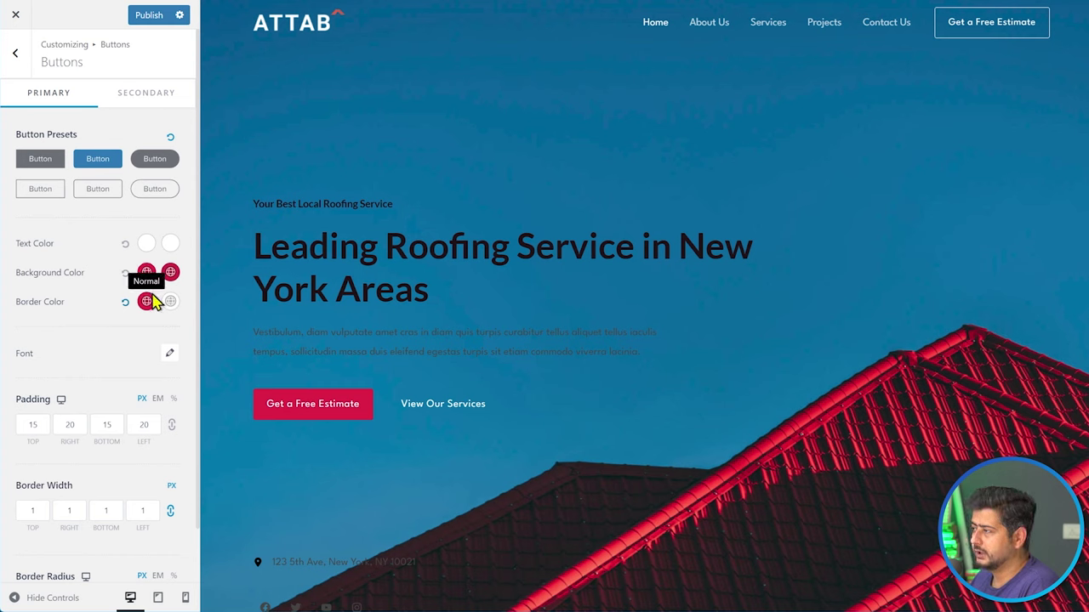
# Set the global button border radius right and left to 10 px, keeping top and bottom at 3 px
pyautogui.scroll(-1, 103, 315)
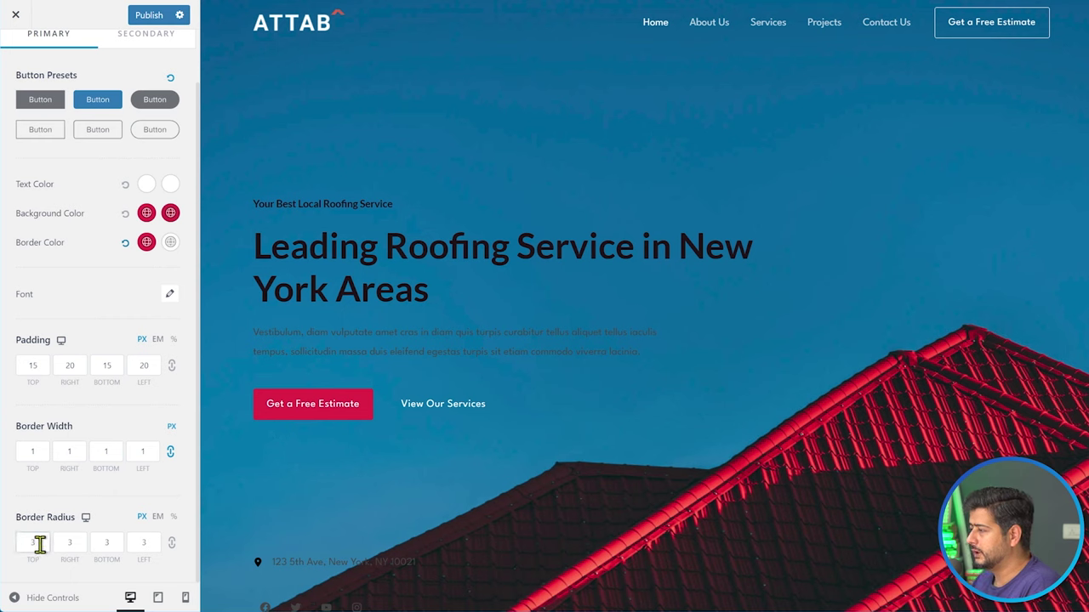
pyautogui.doubleClick(69, 542)
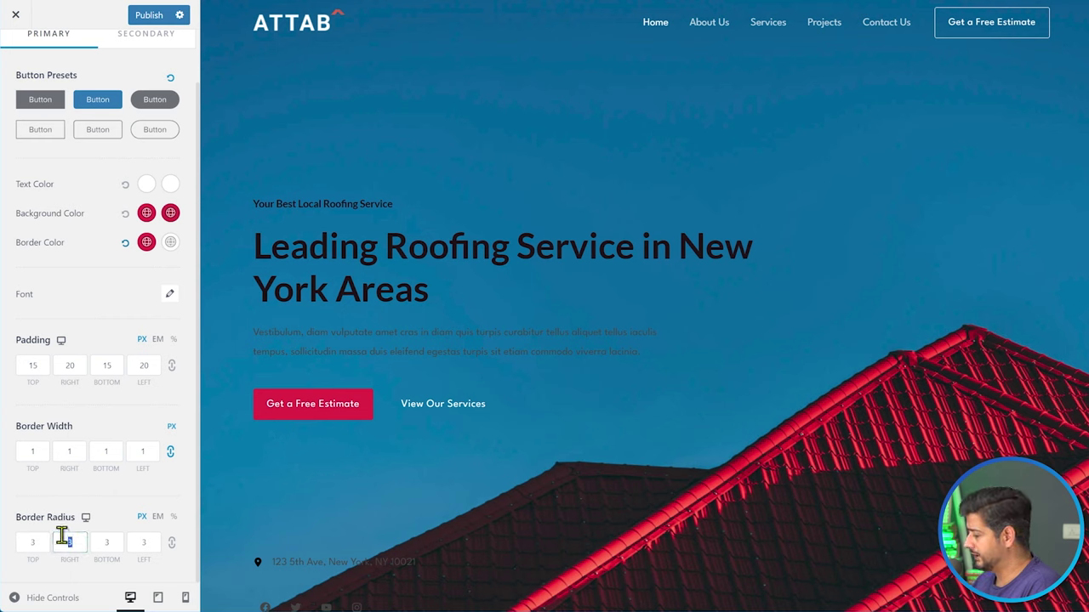
pyautogui.write('10')
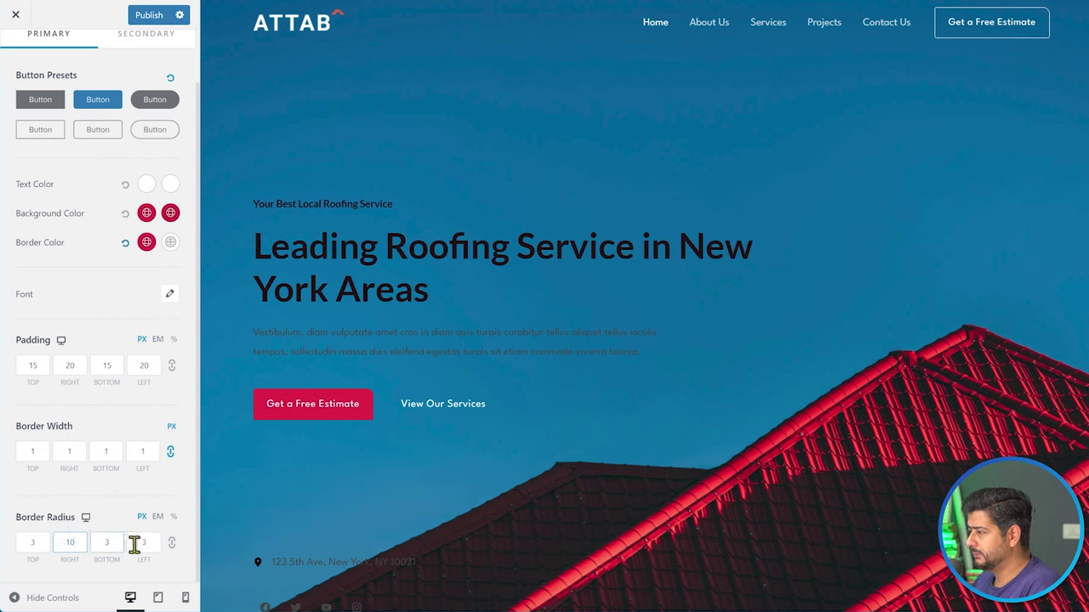
pyautogui.doubleClick(143, 541)
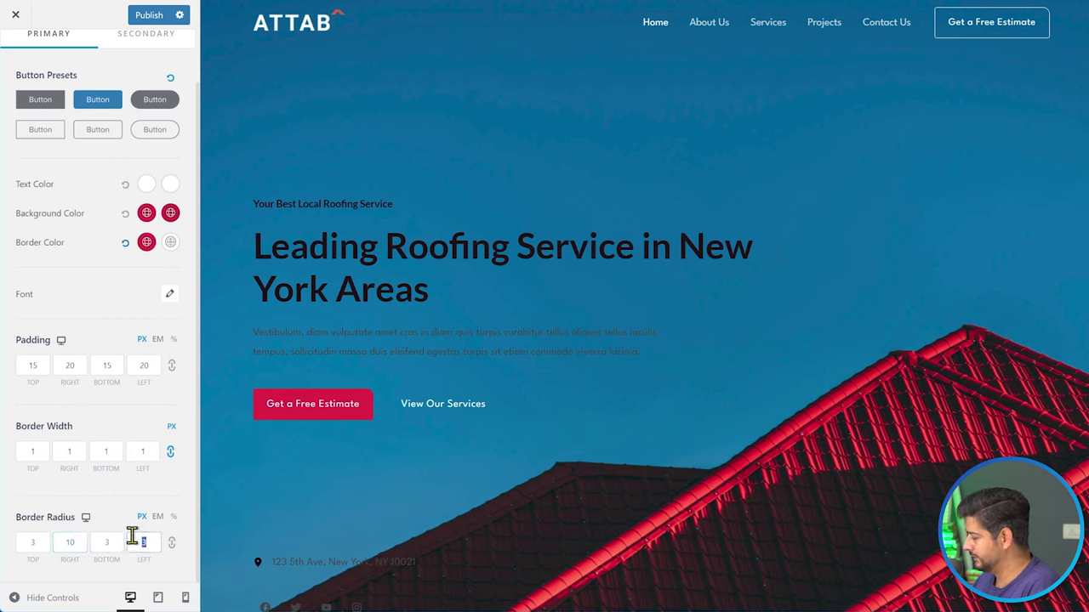
pyautogui.write('10')
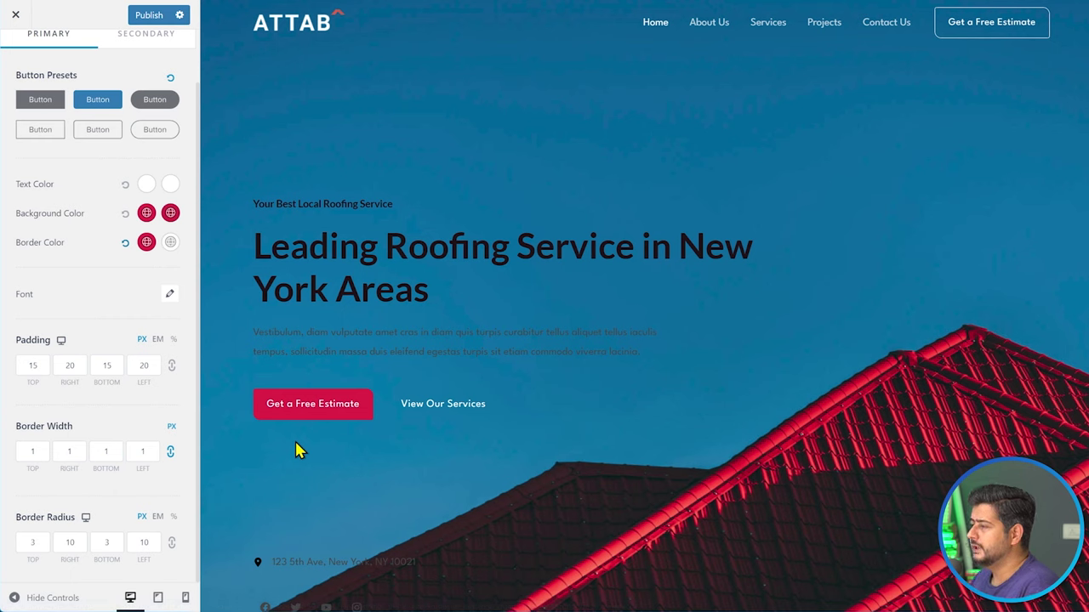
pyautogui.click(73, 546)
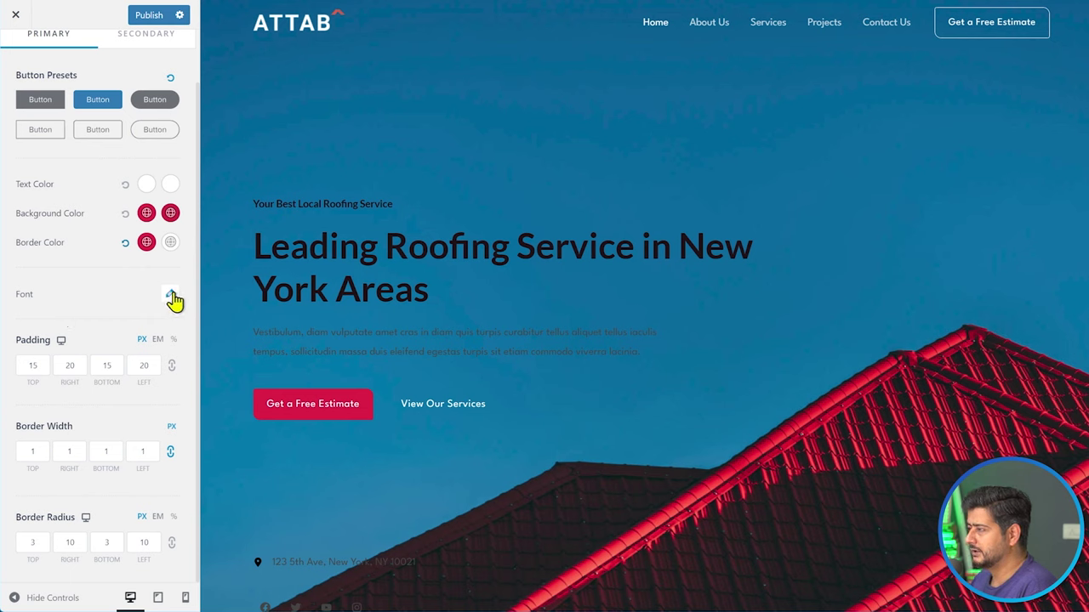
pyautogui.click(171, 295)
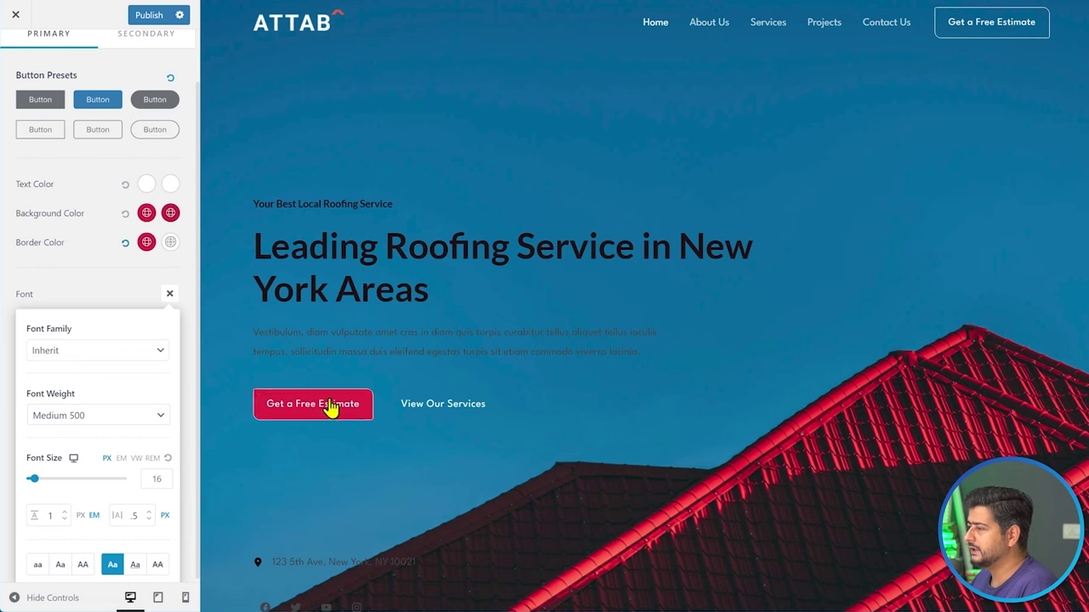
pyautogui.click(169, 296)
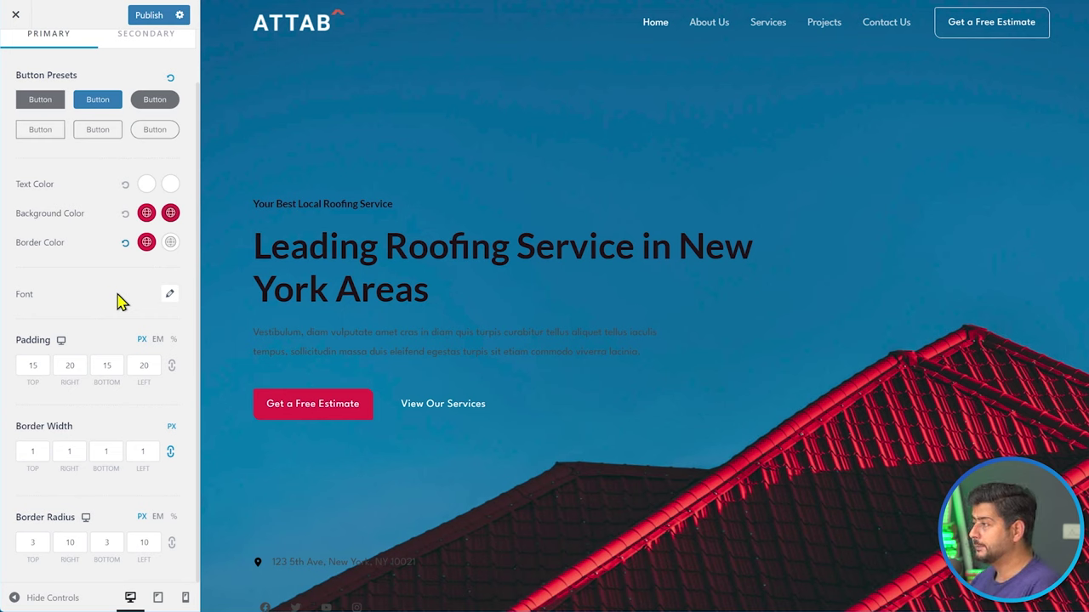
pyautogui.scroll(2, 97, 268)
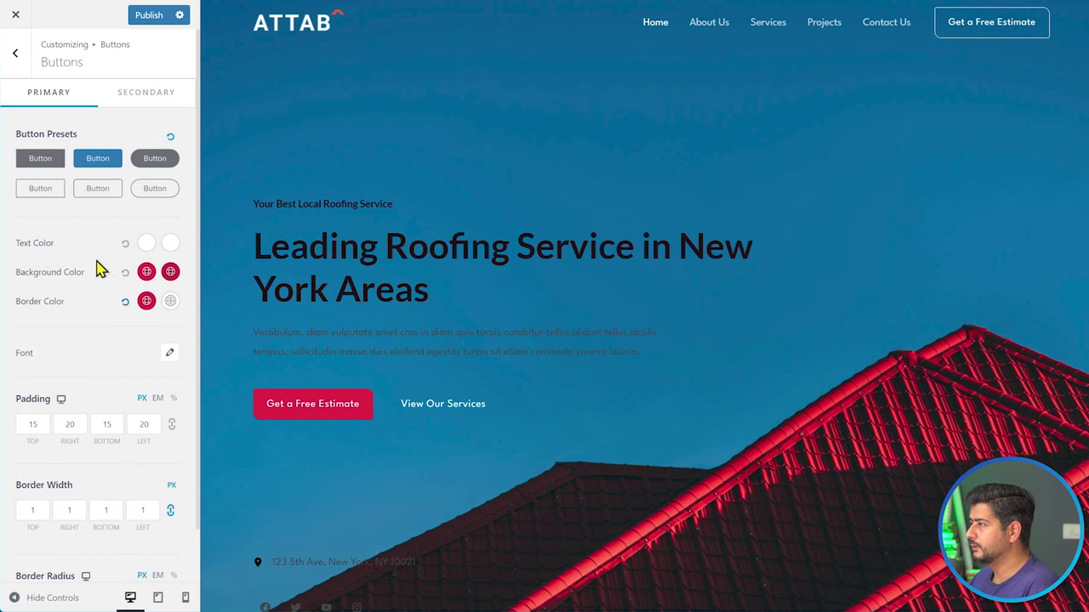
# Go back from Buttons through Global to the top-level Customizer menu
pyautogui.click(26, 61)
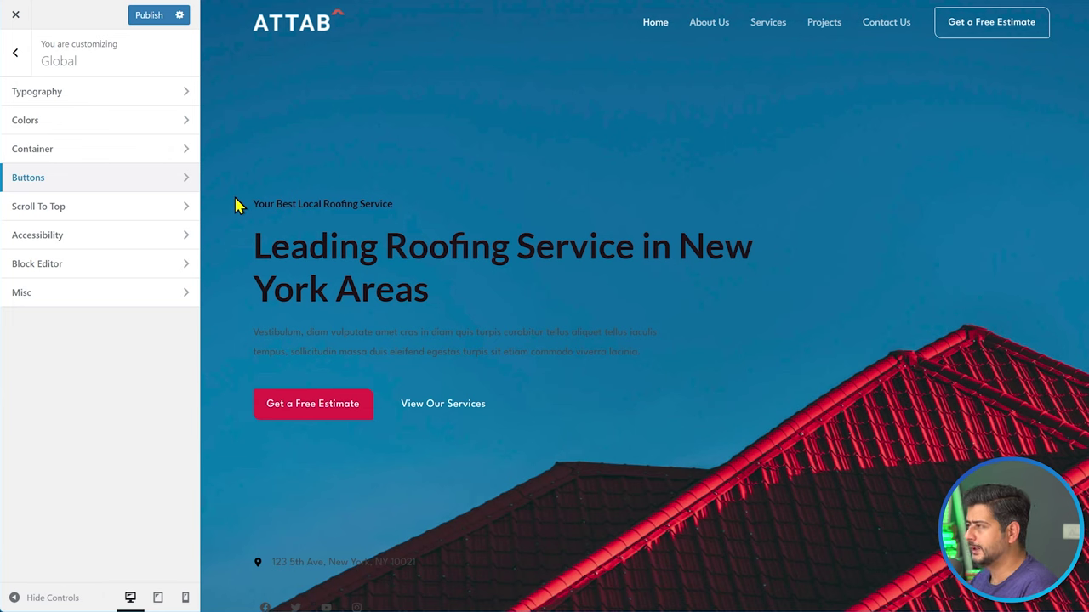
pyautogui.click(15, 53)
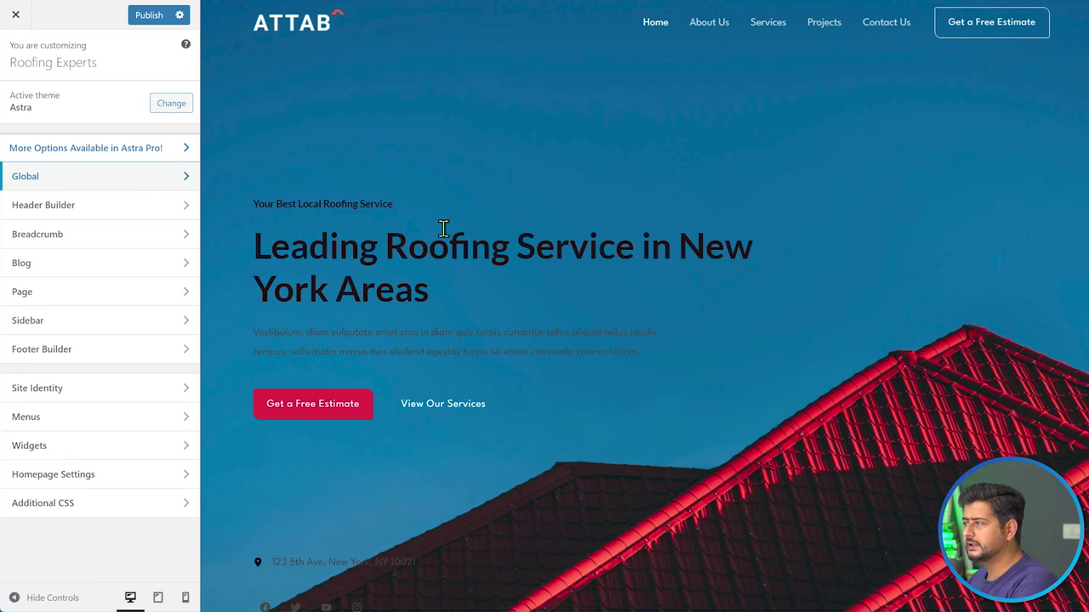
pyautogui.scroll(-2, 442, 228)
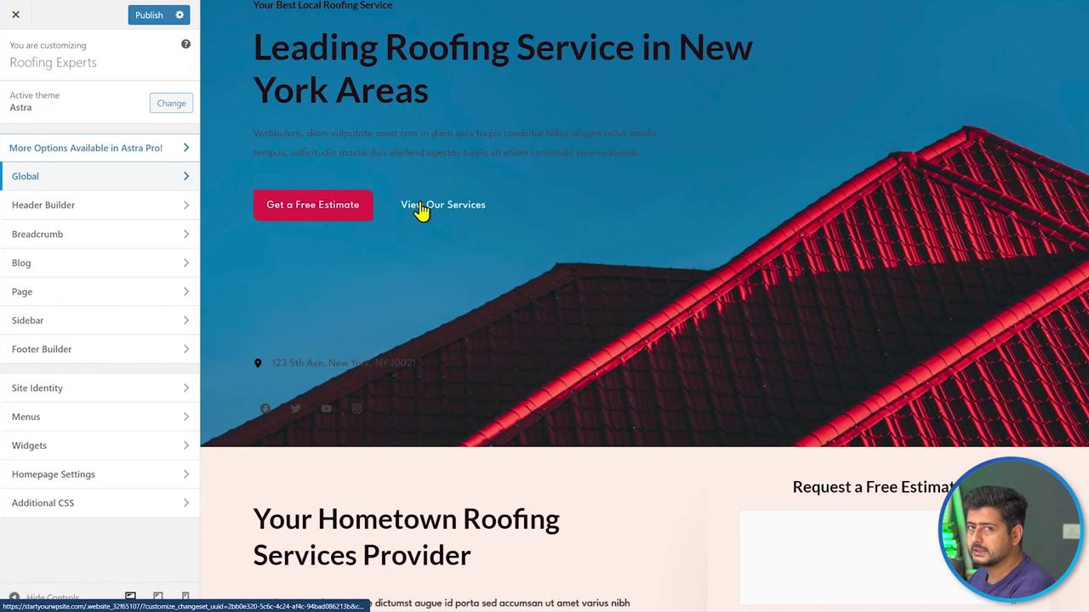
pyautogui.scroll(2, 421, 211)
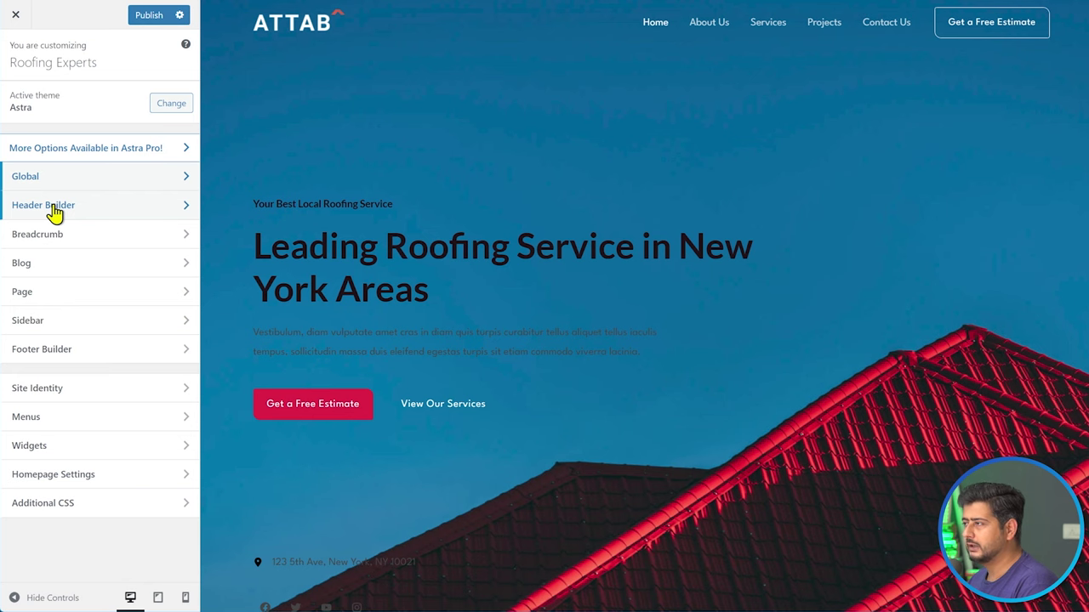
# In the Header Builder, try placing Site Title & Logo and Primary Menu in the top row
pyautogui.click(85, 212)
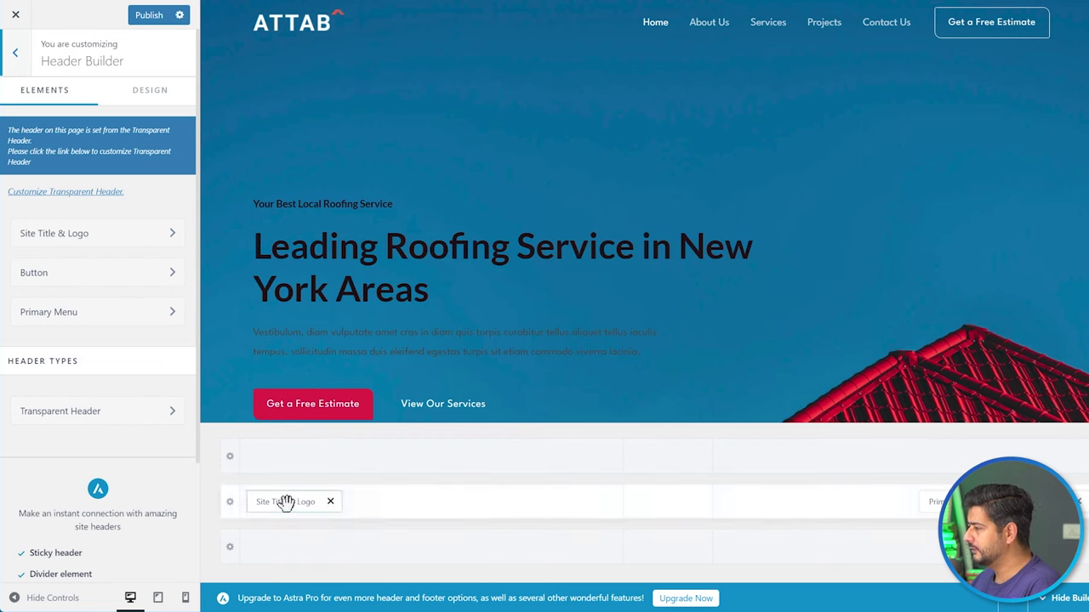
pyautogui.moveTo(284, 503); pyautogui.dragTo(668, 479)
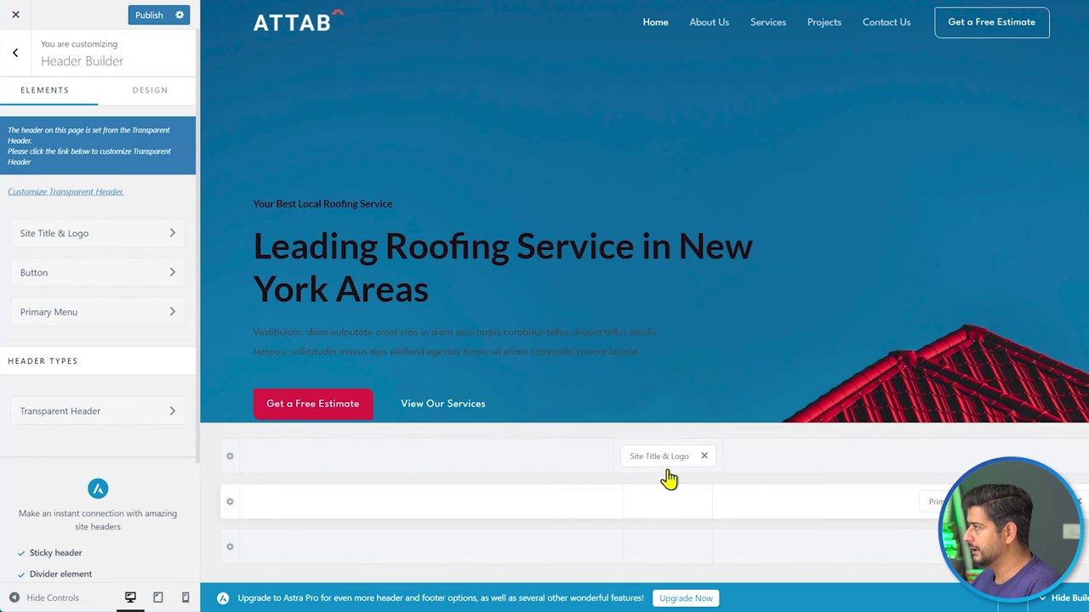
pyautogui.moveTo(936, 502); pyautogui.dragTo(665, 523)
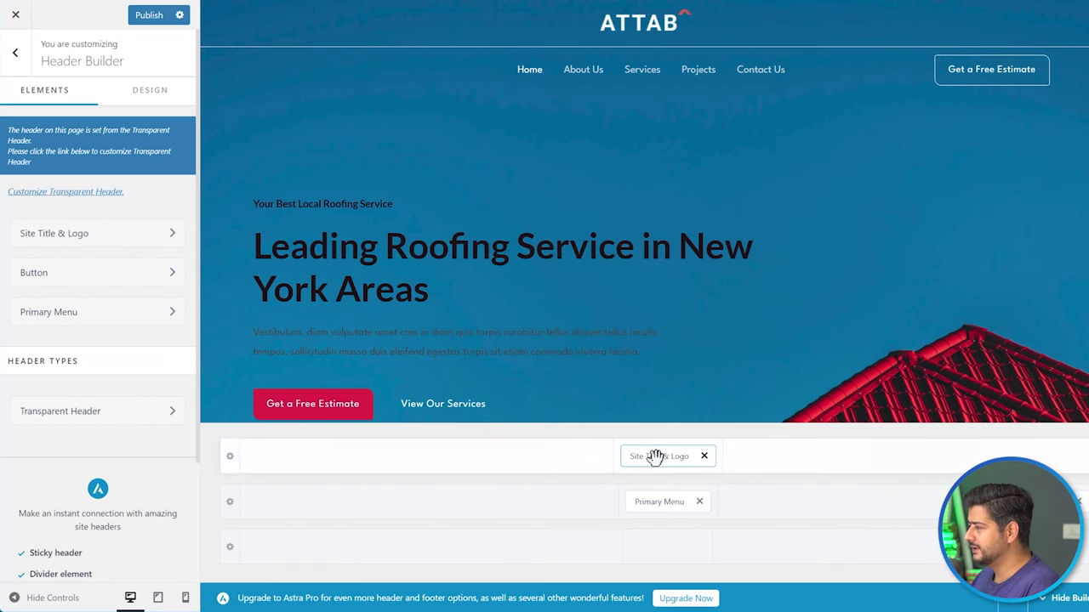
pyautogui.moveTo(655, 456); pyautogui.dragTo(328, 474)
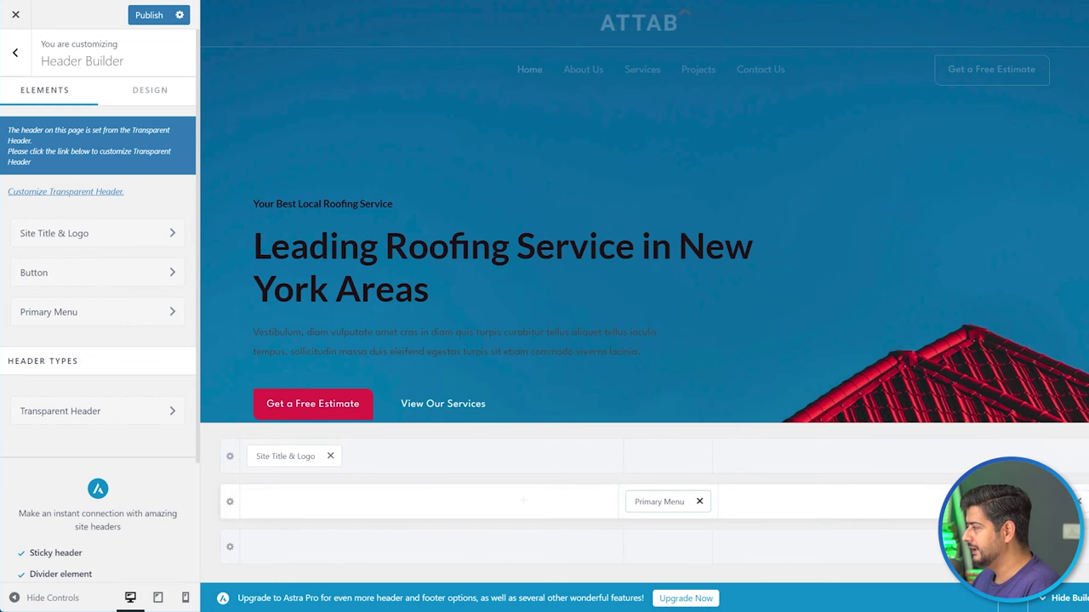
pyautogui.moveTo(1048, 502); pyautogui.dragTo(668, 544)
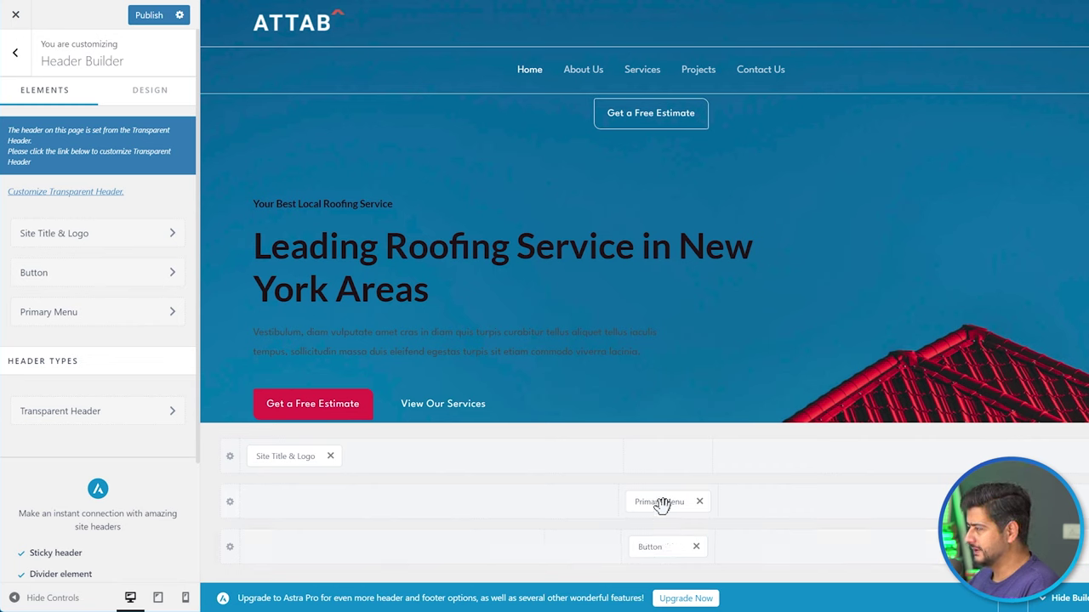
pyautogui.moveTo(661, 503); pyautogui.dragTo(661, 466)
# Arrange the main row with Site Title & Logo at left, then Primary Menu and Button at right
pyautogui.moveTo(678, 551); pyautogui.dragTo(701, 503)
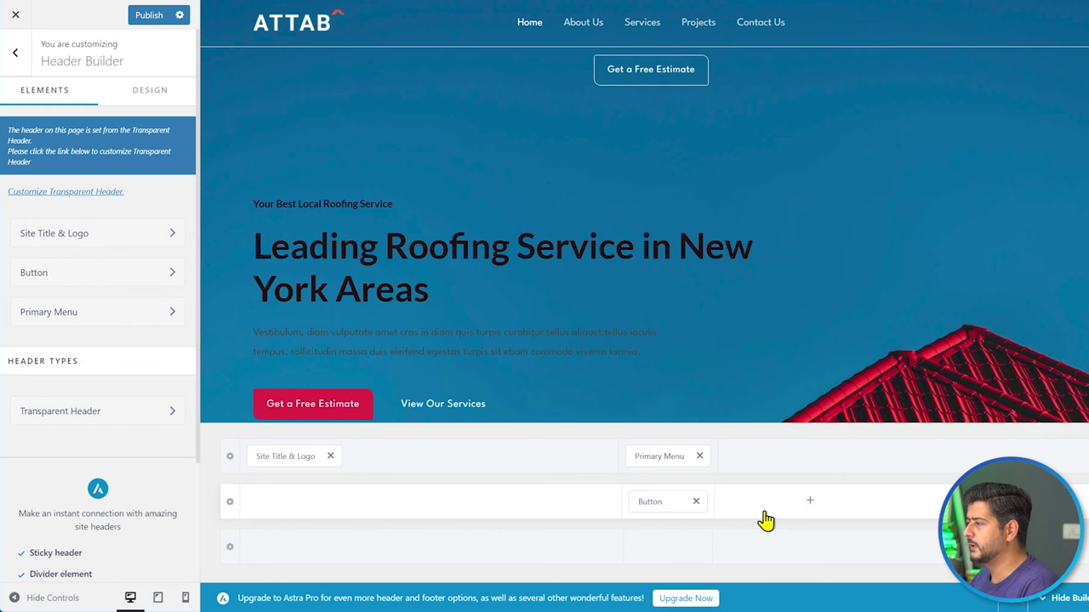
pyautogui.moveTo(275, 452); pyautogui.dragTo(289, 509)
pyautogui.moveTo(660, 459); pyautogui.dragTo(770, 509)
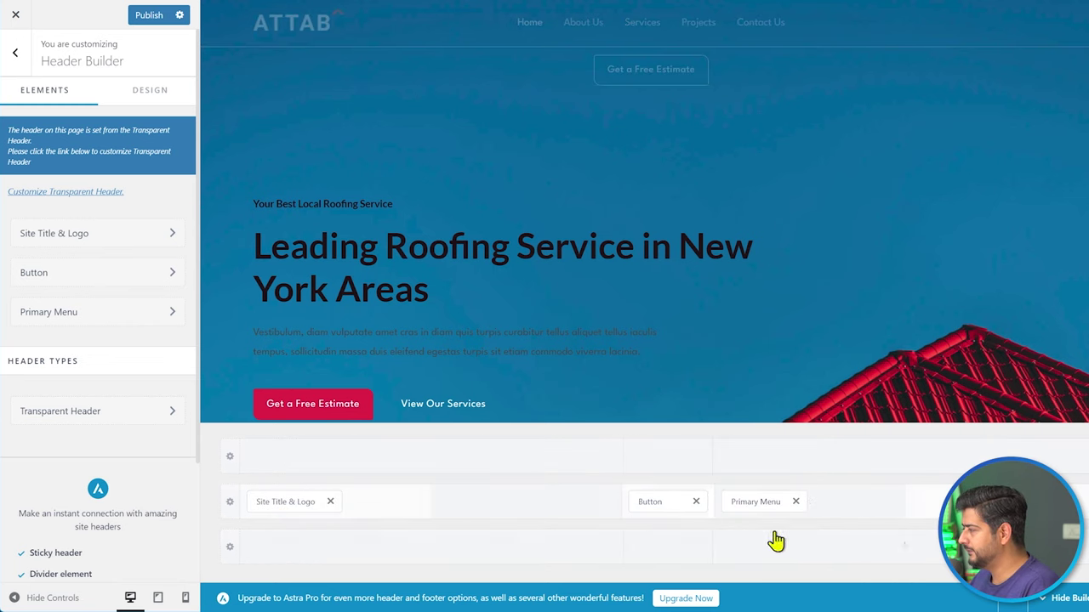
pyautogui.moveTo(675, 501); pyautogui.dragTo(907, 502)
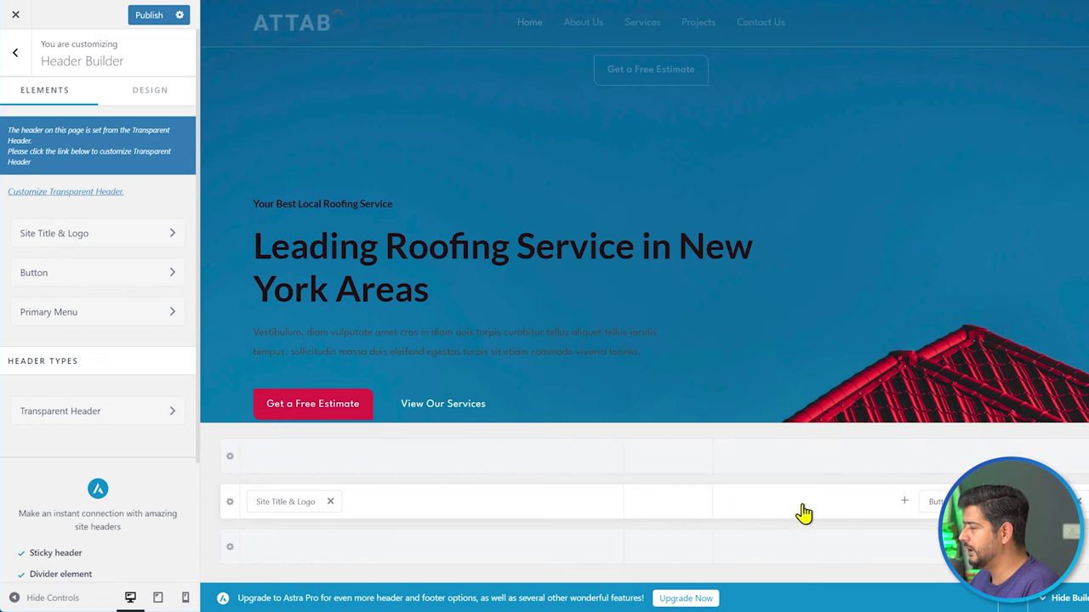
pyautogui.moveTo(978, 502); pyautogui.dragTo(944, 504)
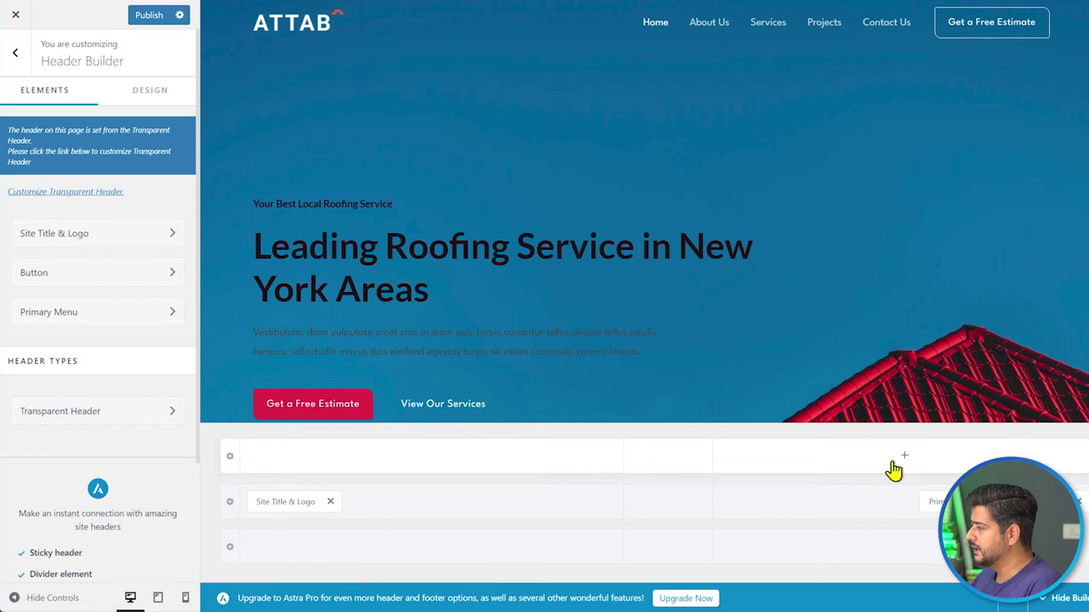
# Add a Search element to the main row after Primary Menu, discarding a trial Account element
pyautogui.click(667, 549)
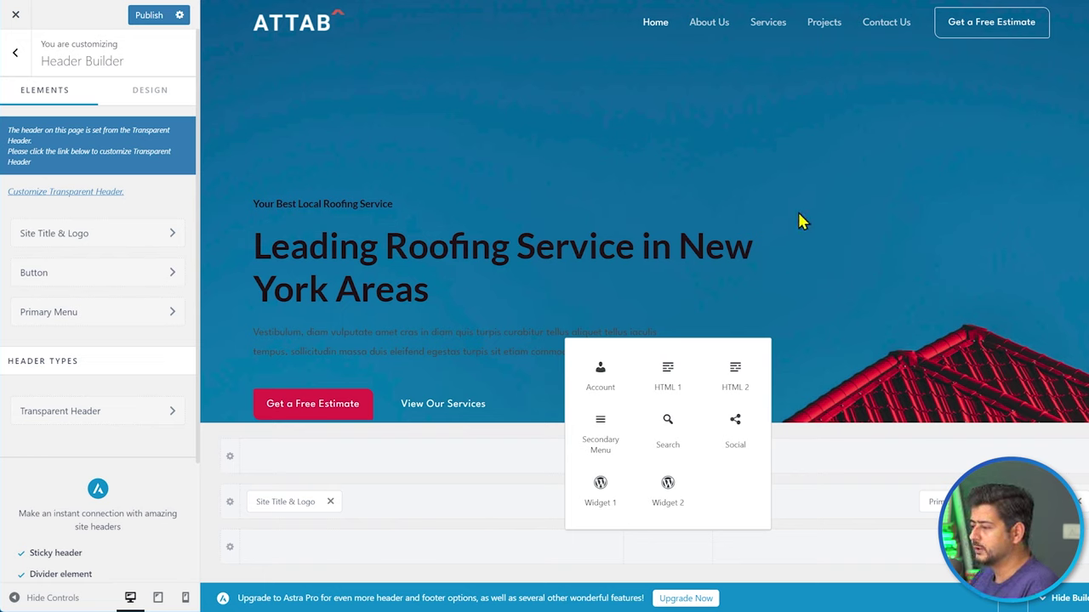
pyautogui.click(609, 371)
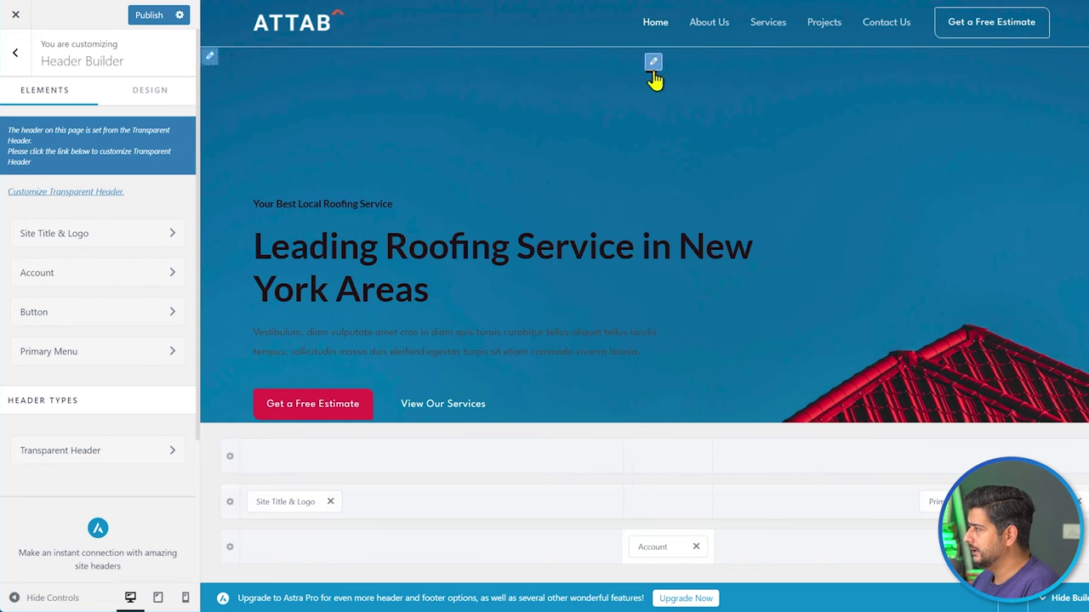
pyautogui.moveTo(672, 610)
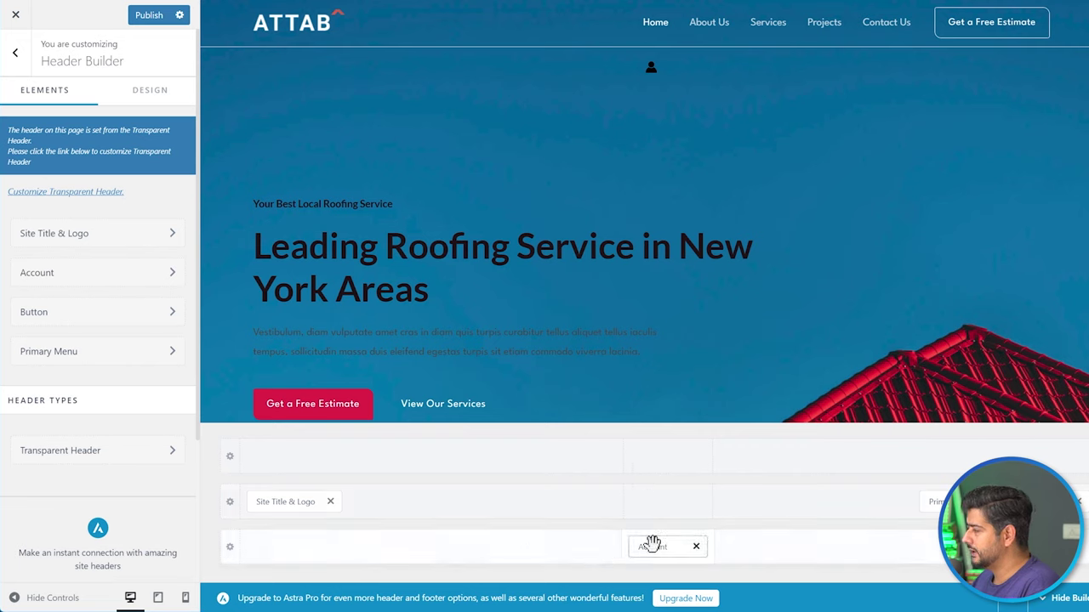
pyautogui.moveTo(651, 544); pyautogui.dragTo(1075, 544)
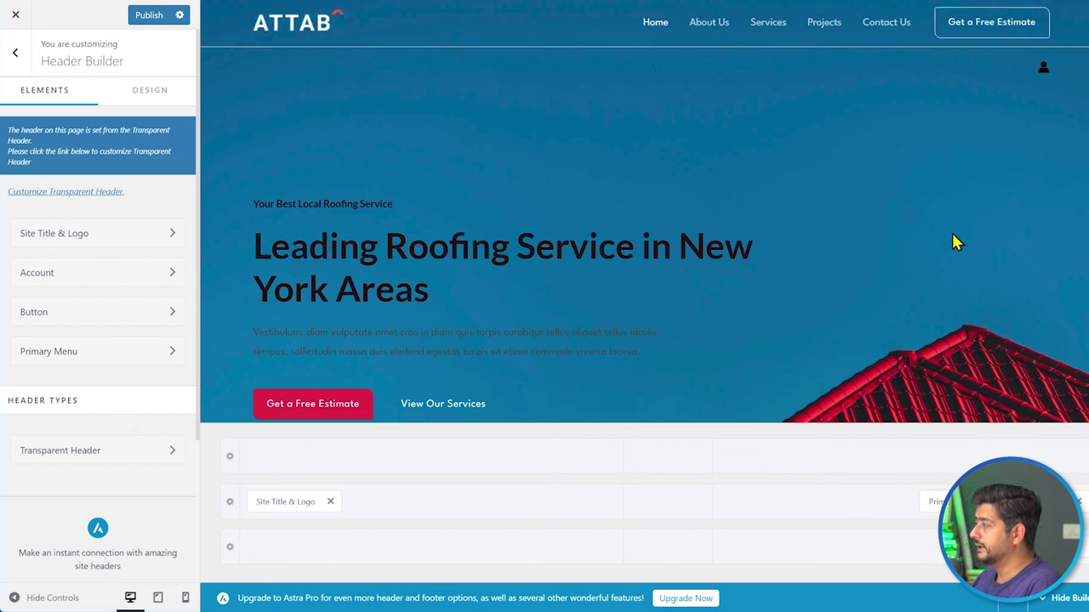
pyautogui.click(923, 553)
pyautogui.click(912, 437)
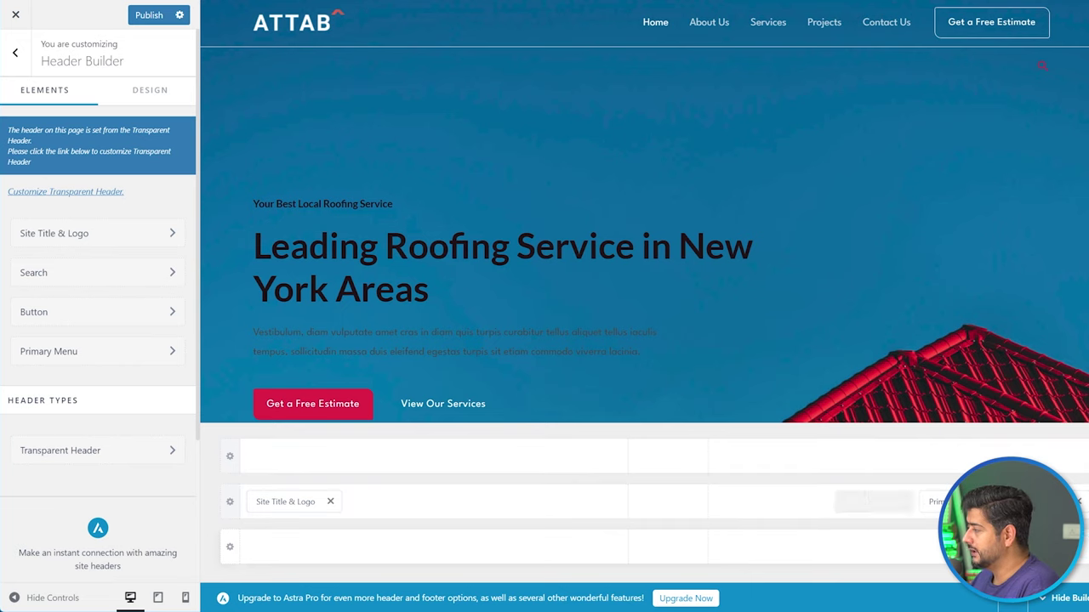
pyautogui.moveTo(873, 501); pyautogui.dragTo(850, 503)
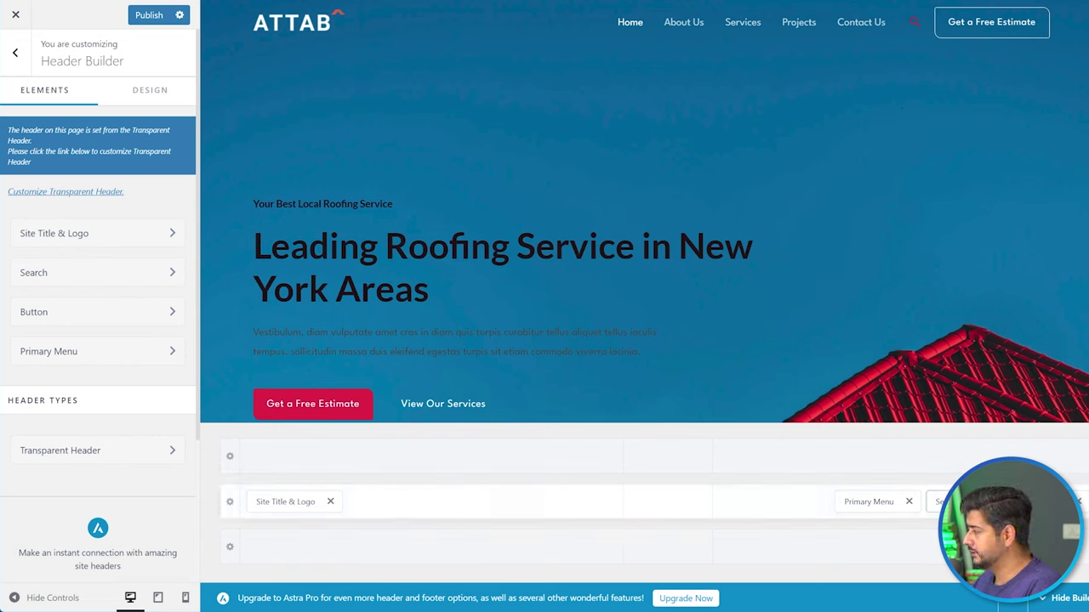
# Change the header button label from 'Free Estimate' to 'Get a Quote', leaving its link unchanged
pyautogui.click(986, 501)
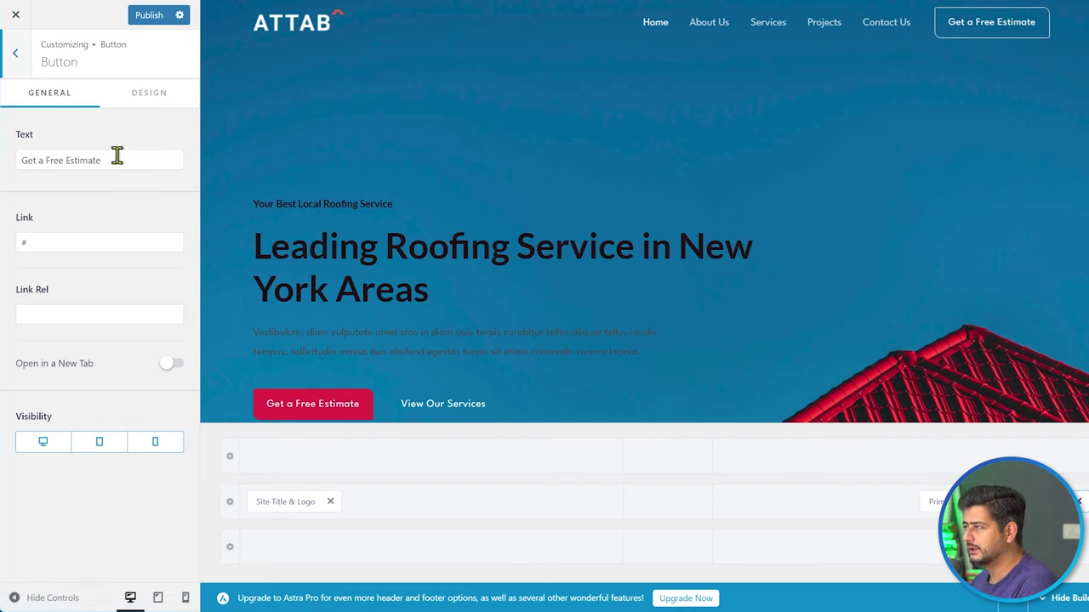
pyautogui.moveTo(45, 160); pyautogui.dragTo(179, 160)
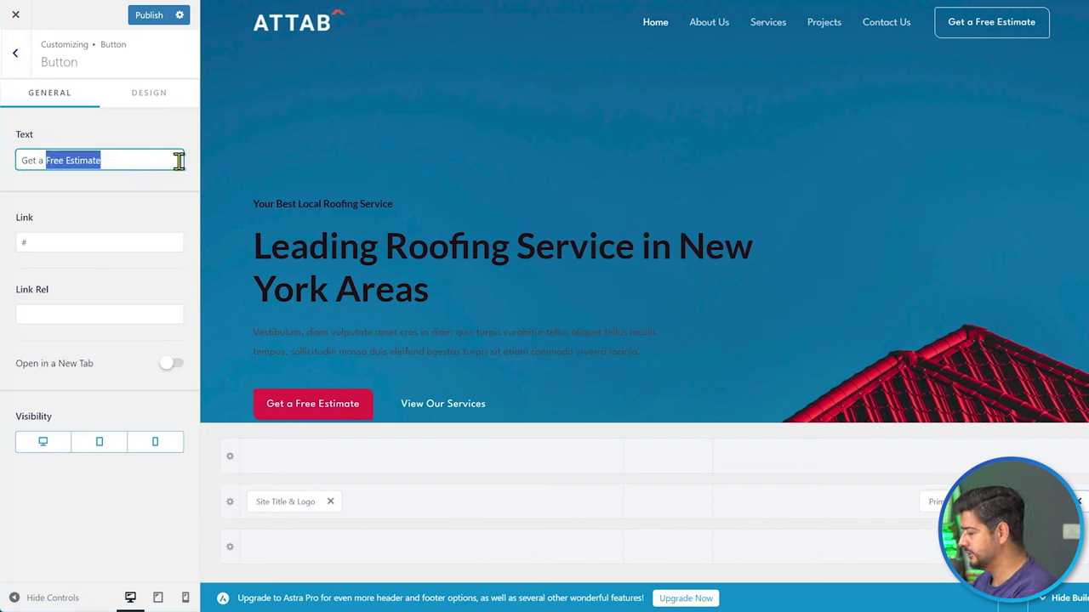
pyautogui.write('Quic')
pyautogui.press('BackSpace')
pyautogui.press('BackSpace')
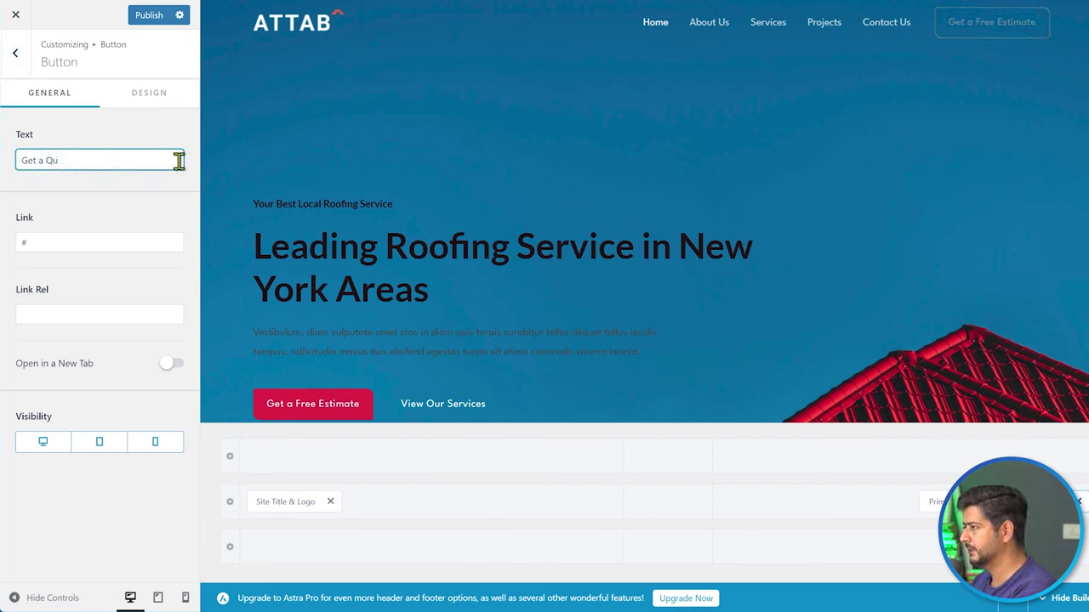
pyautogui.write('ote')
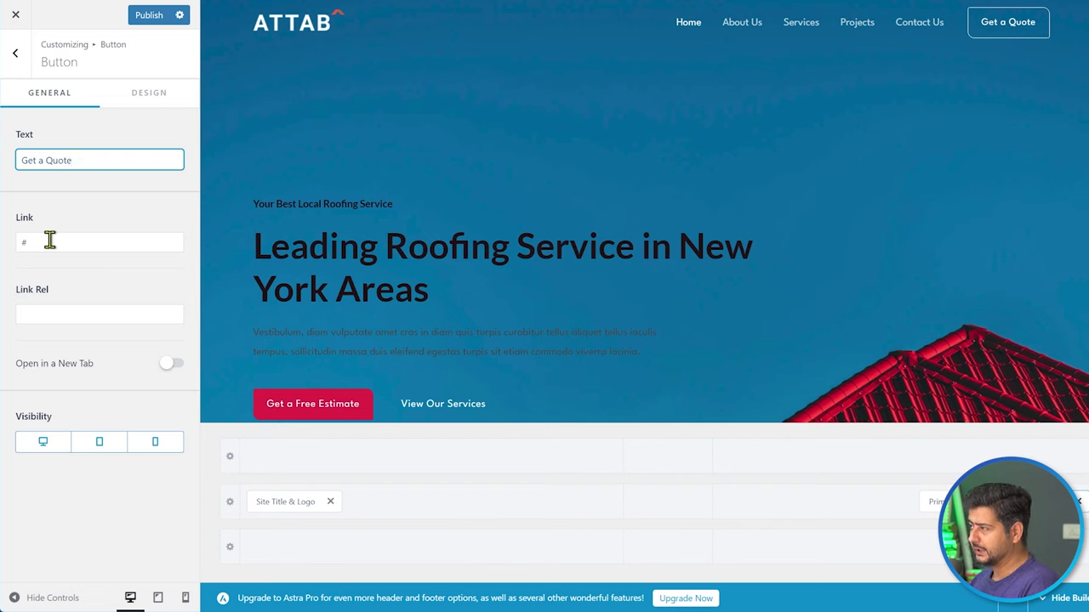
pyautogui.moveTo(50, 242); pyautogui.dragTo(19, 242)
pyautogui.click(88, 219)
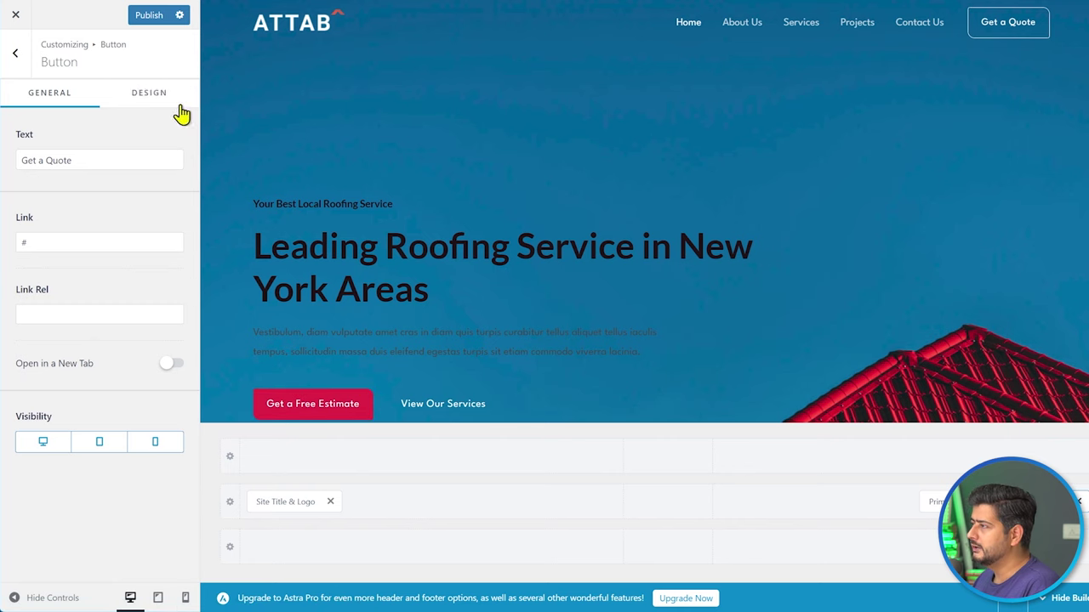
# Review the header button's Design tab, checking its border width and border radius values
pyautogui.click(155, 103)
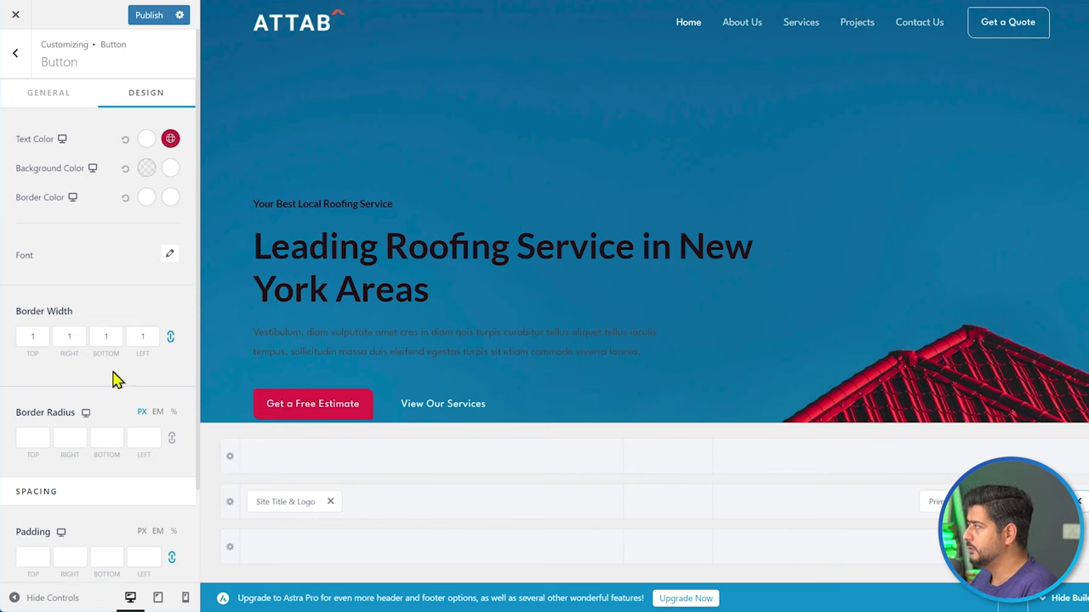
pyautogui.click(142, 336)
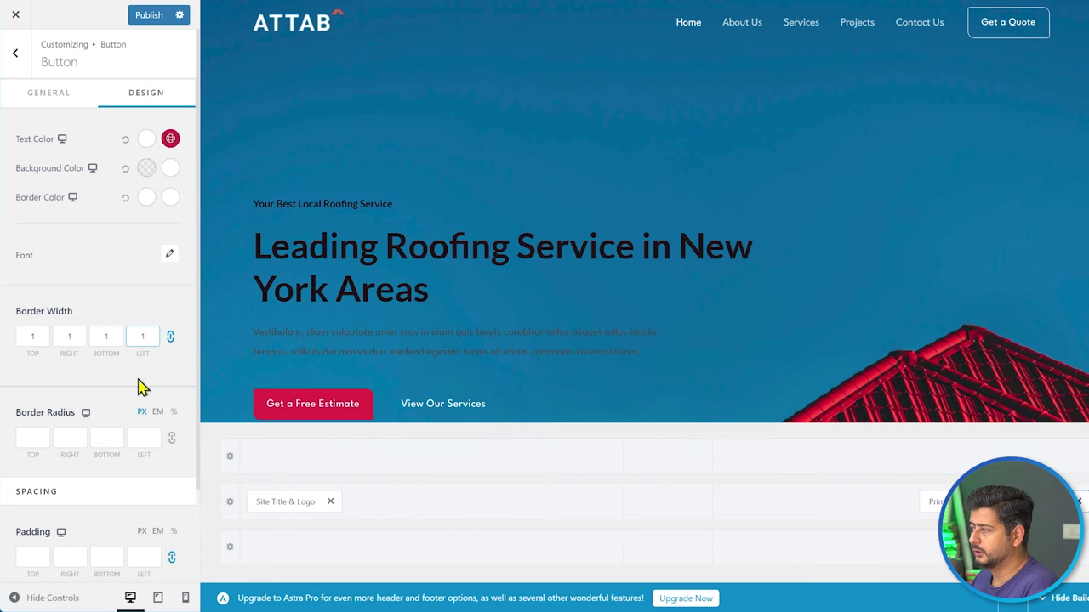
pyautogui.click(131, 434)
pyautogui.scroll(-1, 133, 434)
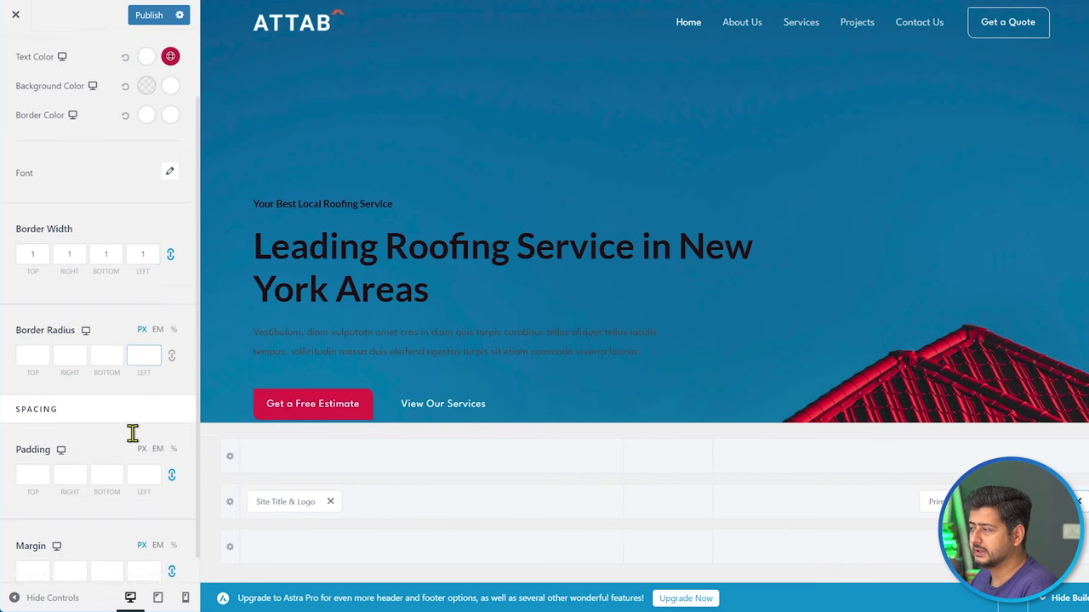
pyautogui.scroll(-1, 133, 433)
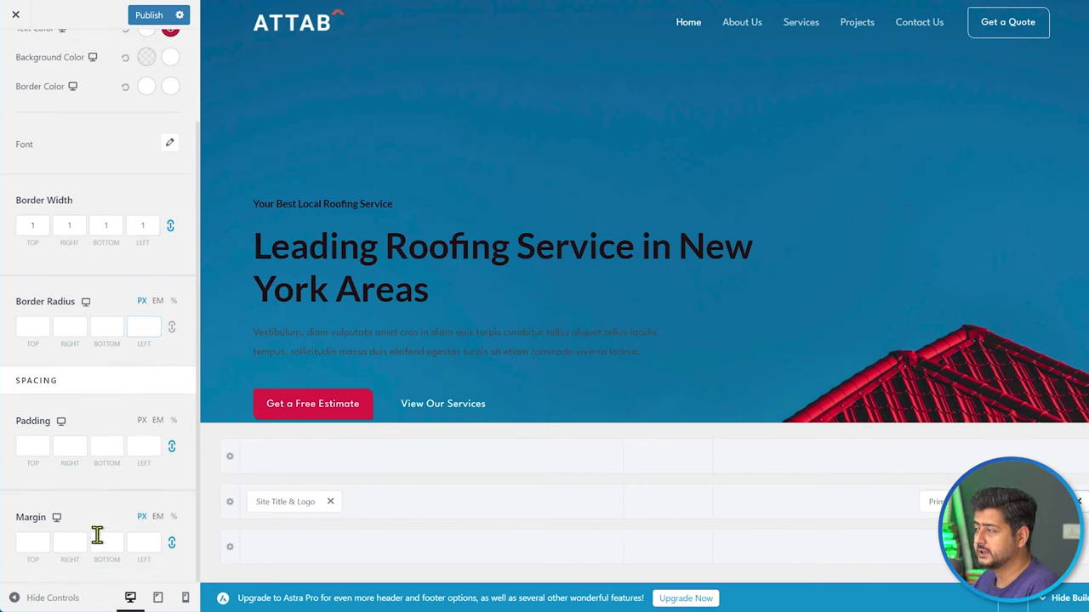
pyautogui.scroll(2, 114, 469)
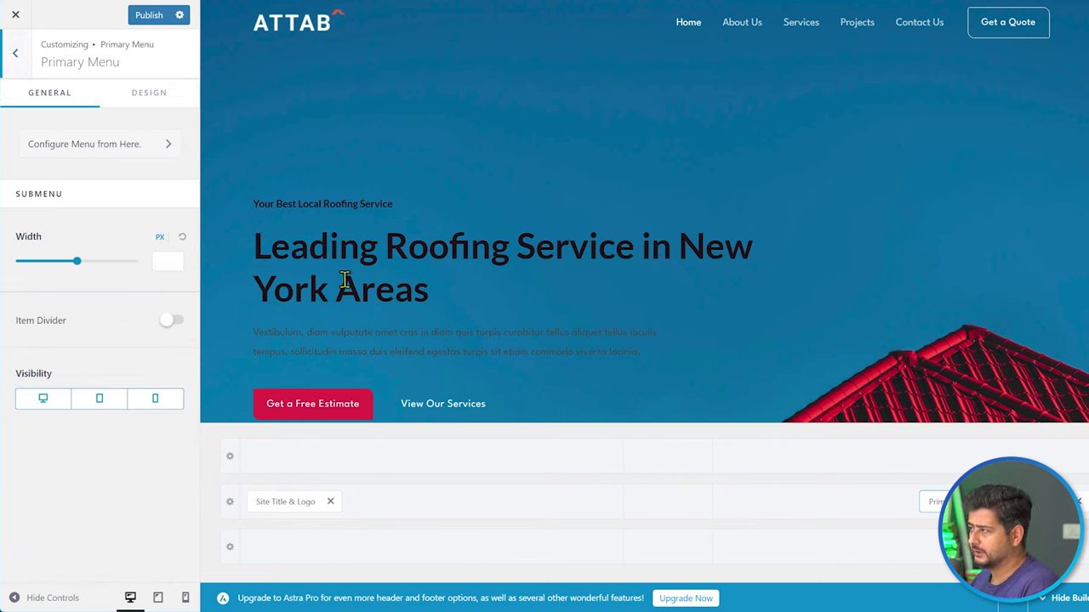
pyautogui.click(141, 104)
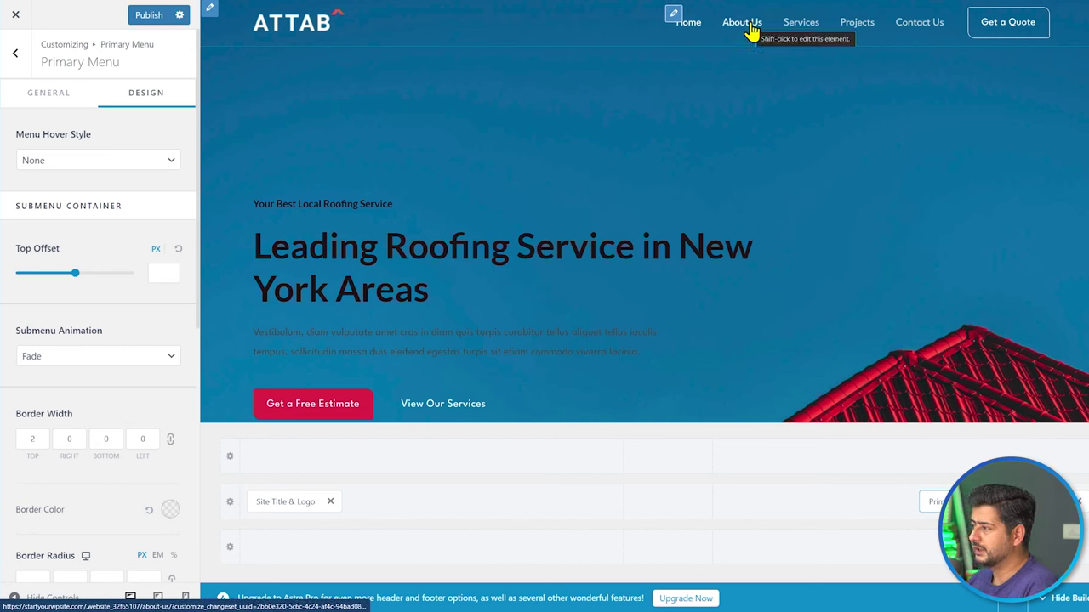
pyautogui.scroll(-3, 62, 339)
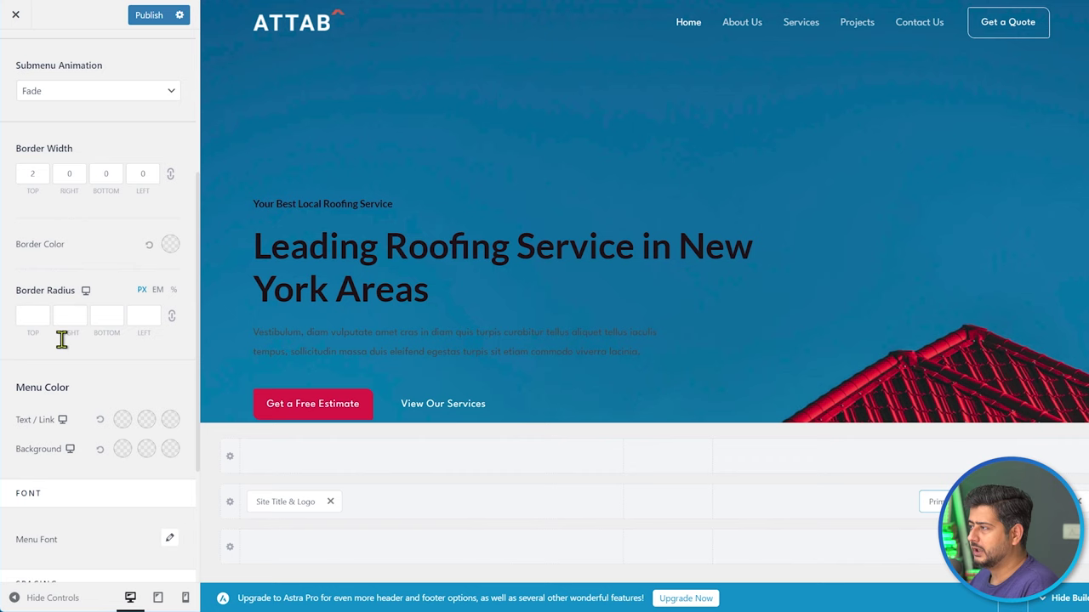
pyautogui.scroll(-2, 107, 408)
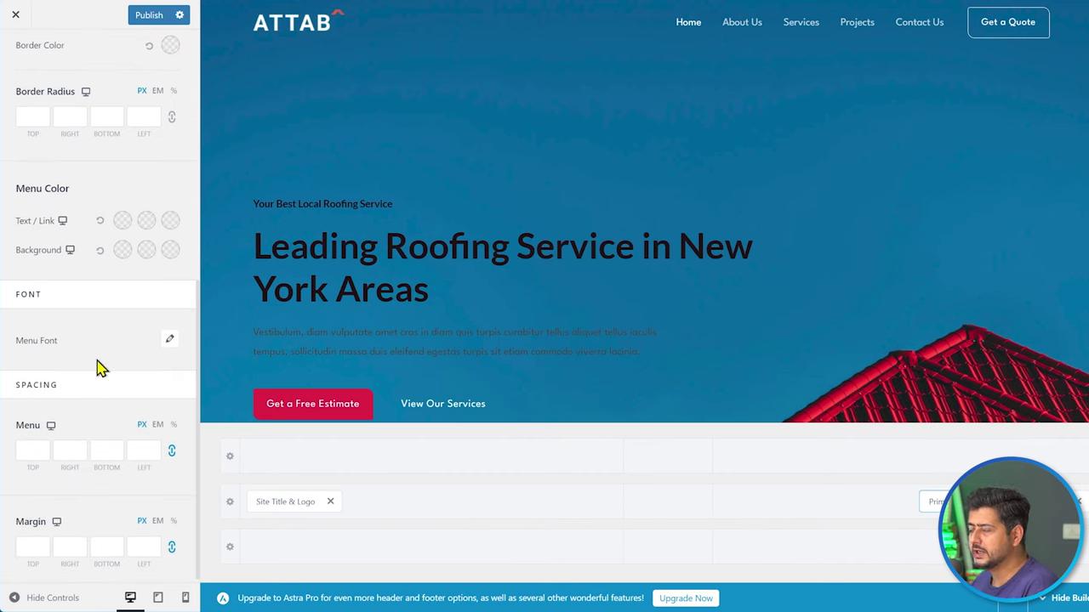
pyautogui.scroll(5, 97, 367)
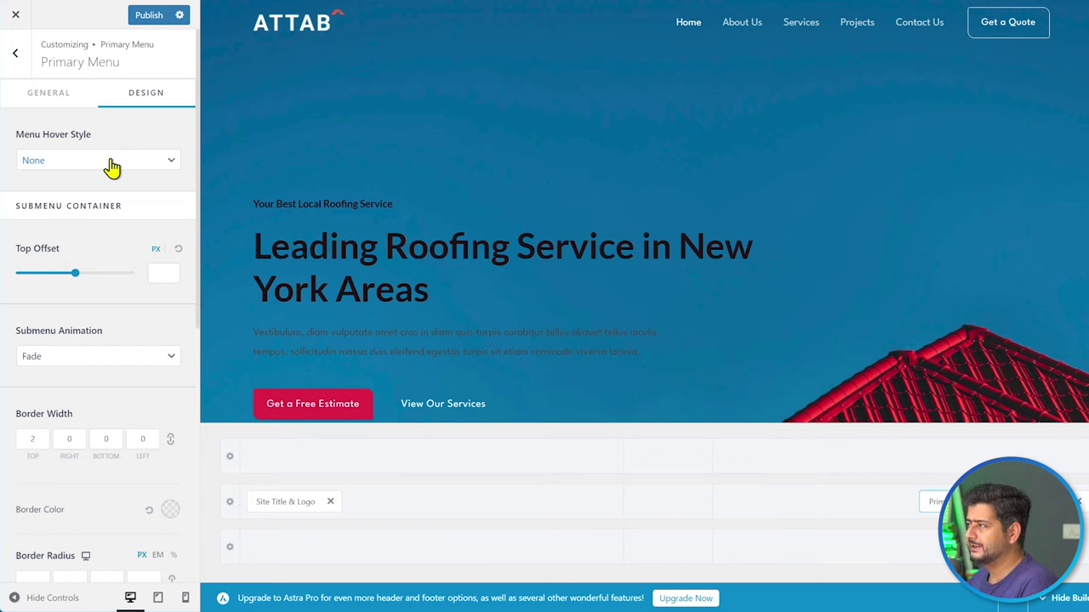
pyautogui.click(58, 100)
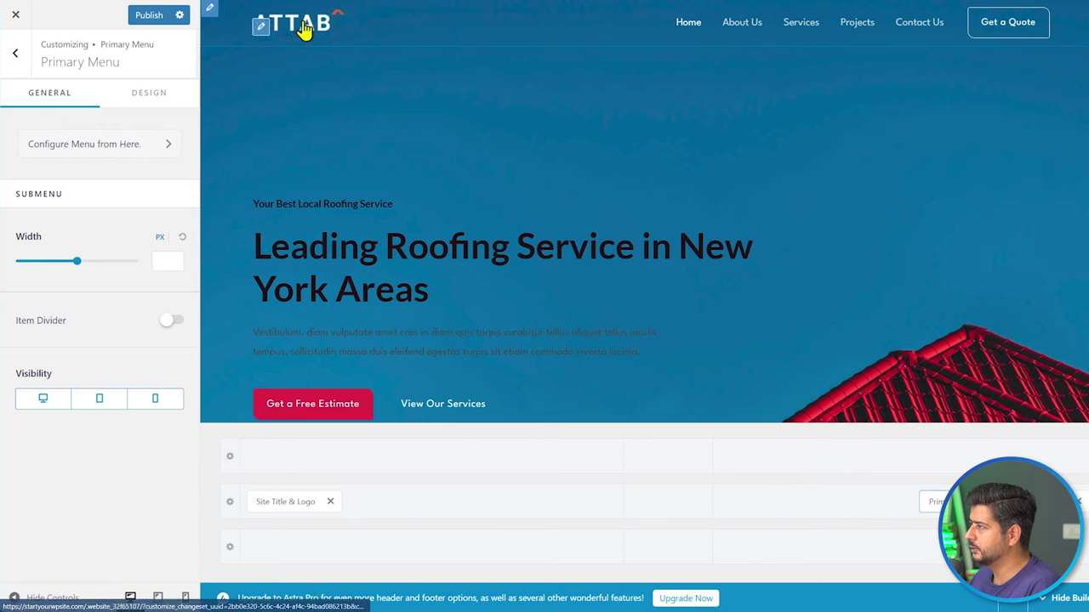
# Open the Logo panel from the header logo's edit pencil and look through its options
pyautogui.click(260, 29)
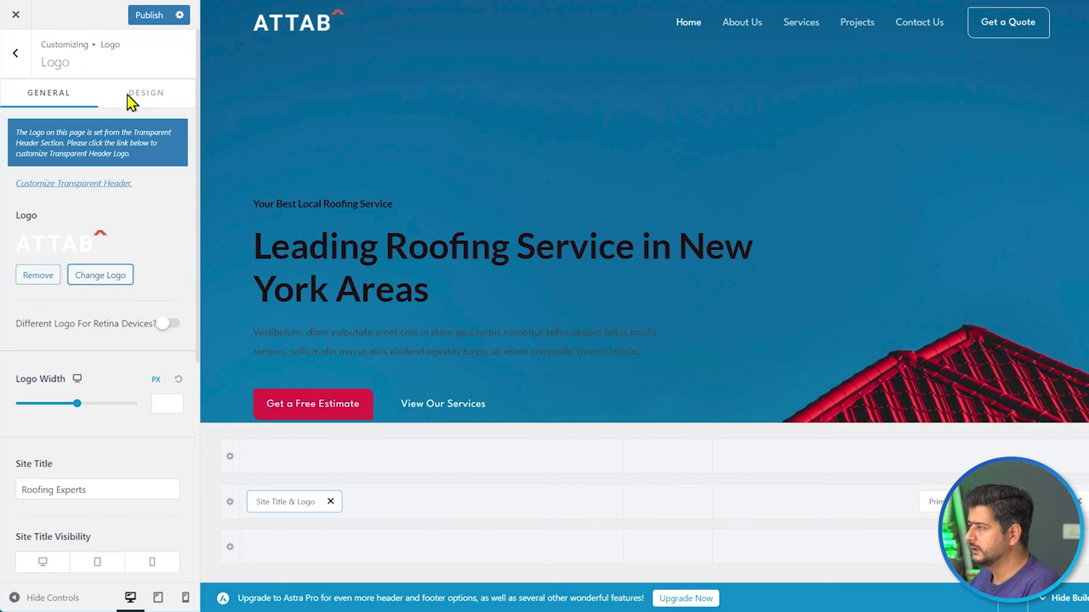
pyautogui.scroll(-3, 171, 236)
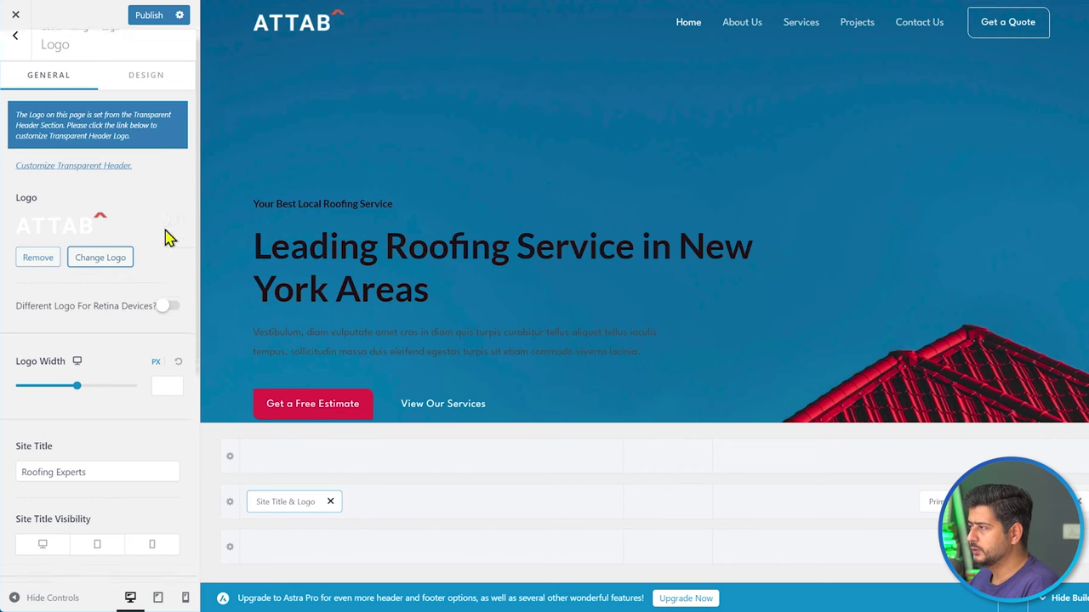
pyautogui.scroll(-3, 107, 240)
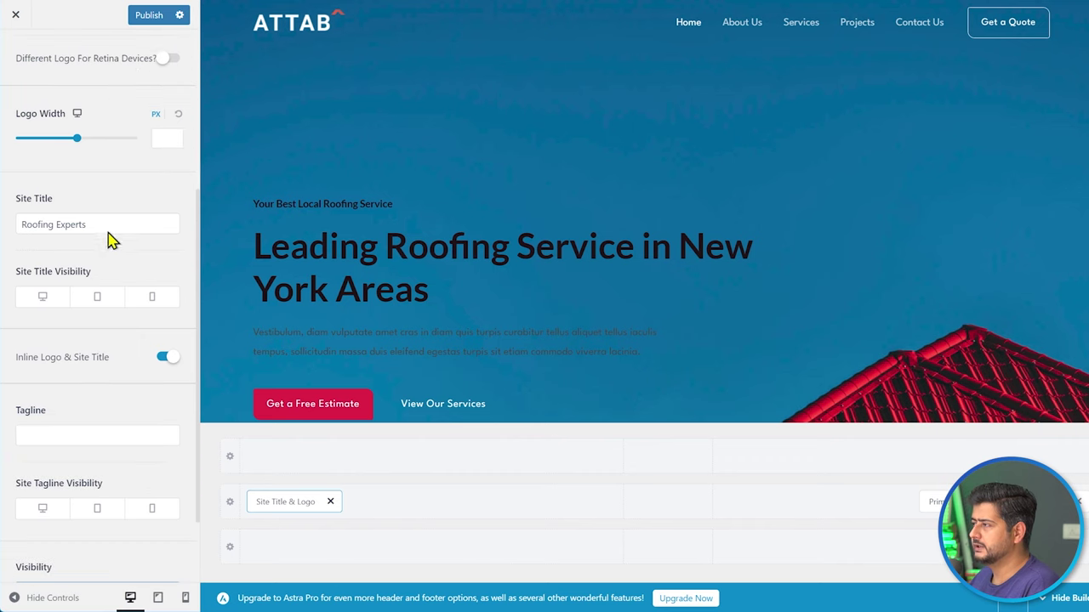
pyautogui.scroll(-2, 131, 231)
pyautogui.scroll(8, 141, 308)
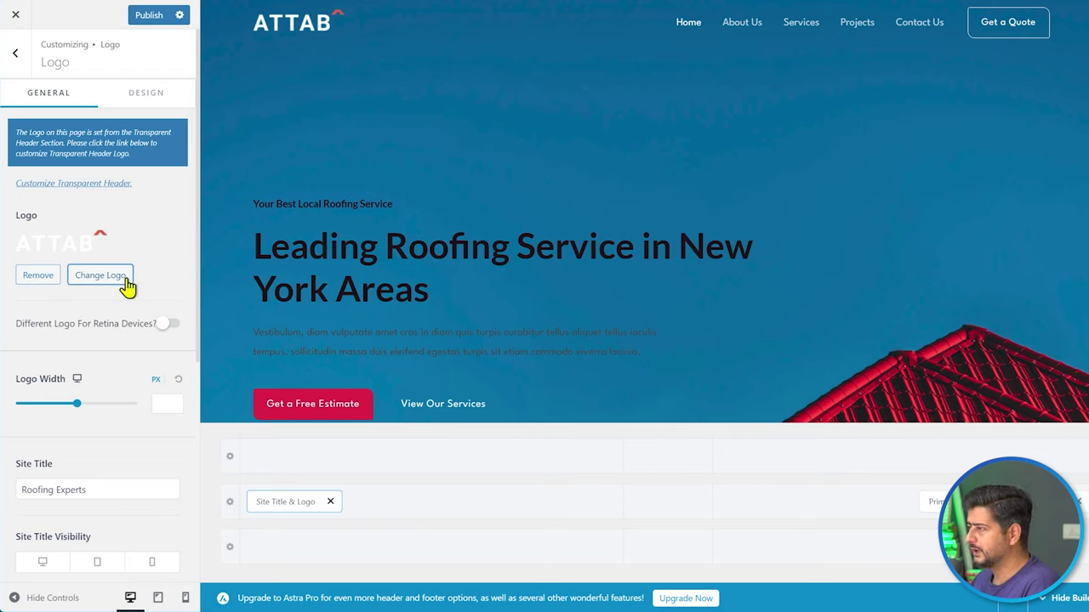
# Replace the ATTAB logo with an uploaded white house icon image, skipping the crop
pyautogui.click(110, 277)
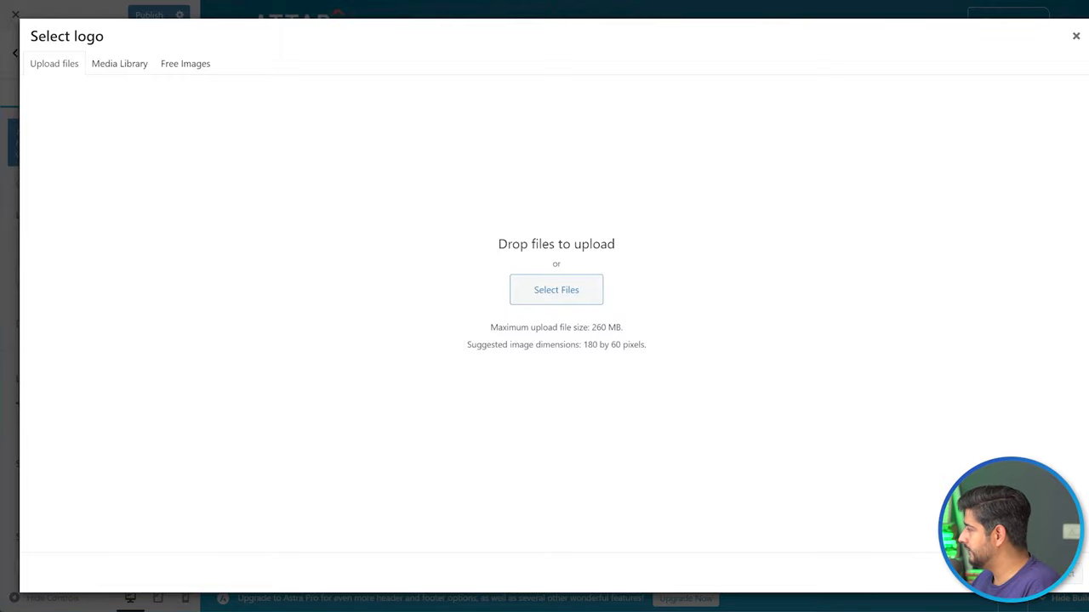
pyautogui.moveTo(1088, 477); pyautogui.dragTo(516, 291)
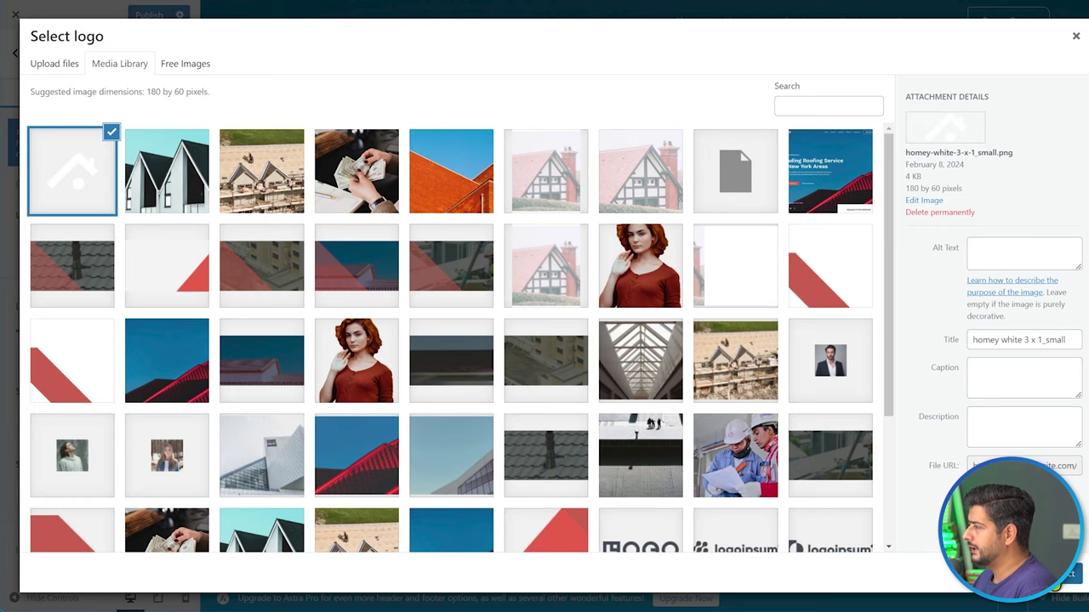
pyautogui.click(1067, 575)
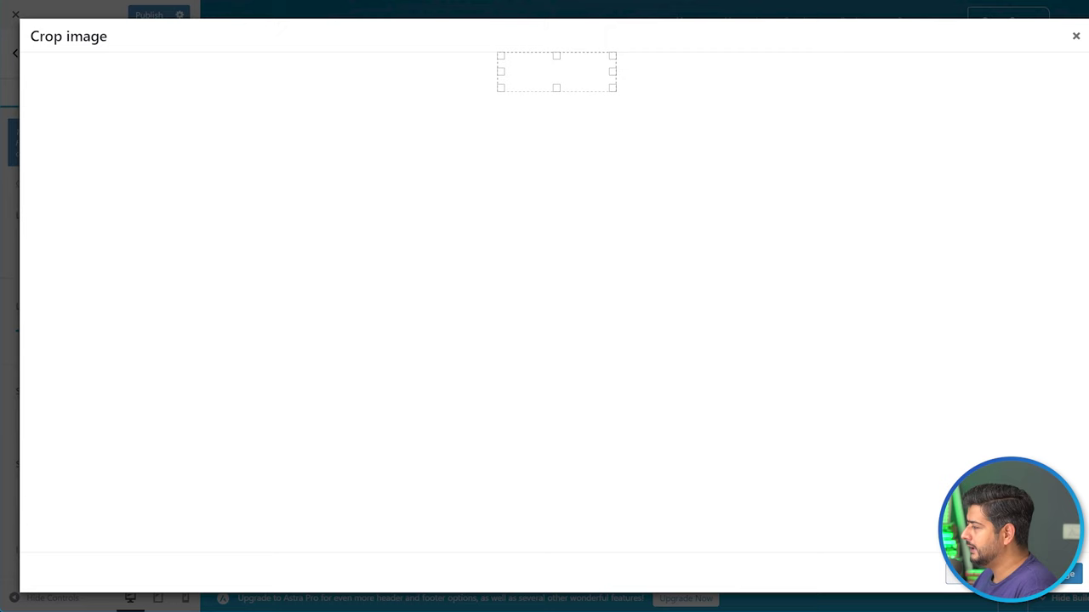
pyautogui.click(1063, 574)
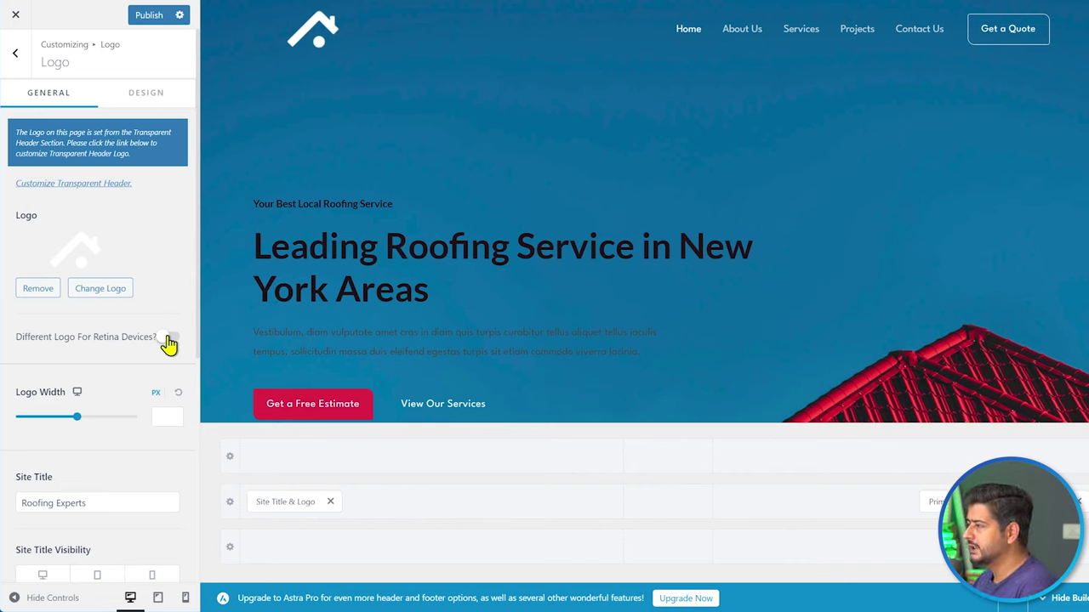
# Enable a retina logo, upload the retina house image, then switch the option back off
pyautogui.click(168, 339)
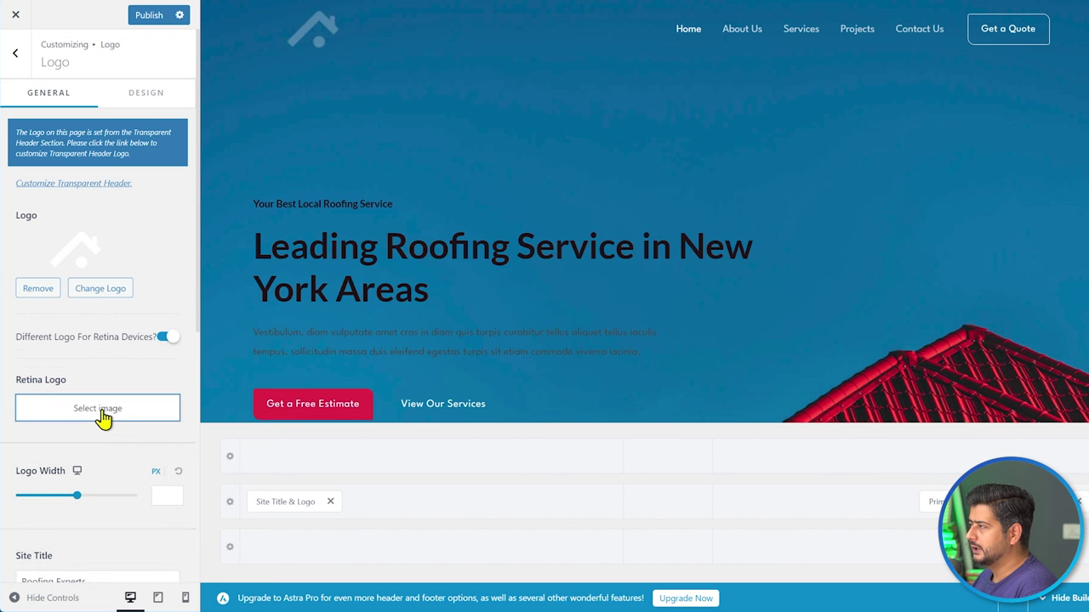
pyautogui.click(100, 412)
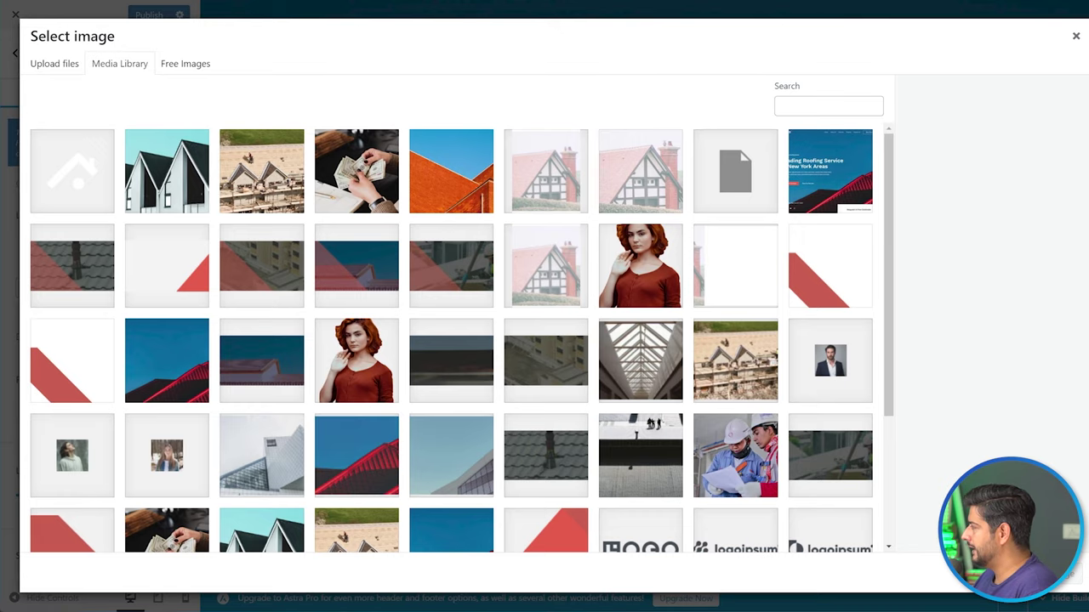
pyautogui.moveTo(798, 376); pyautogui.dragTo(264, 364)
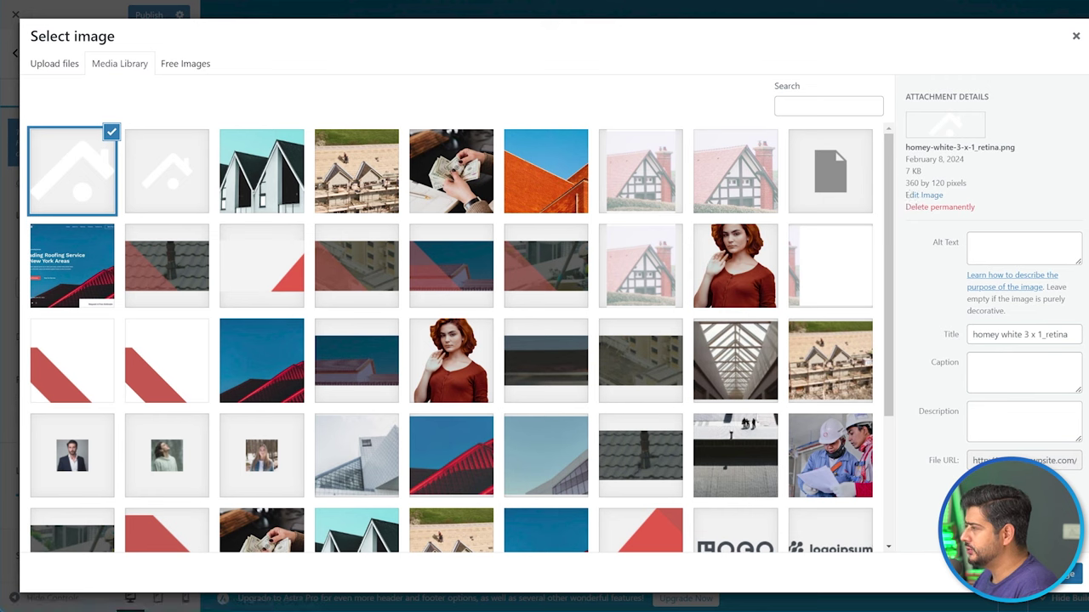
pyautogui.click(1069, 575)
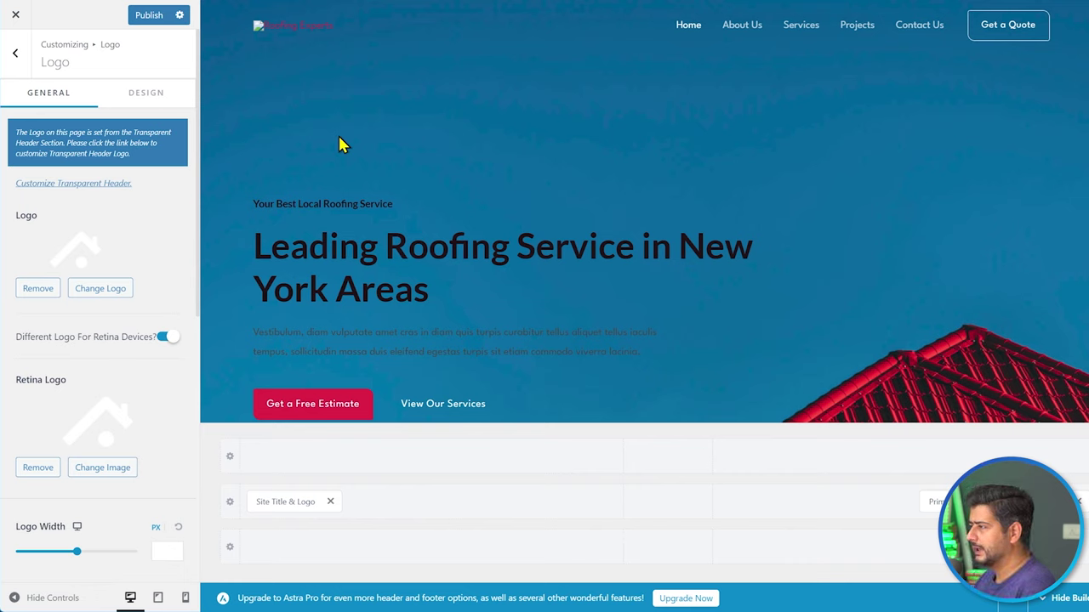
pyautogui.click(164, 338)
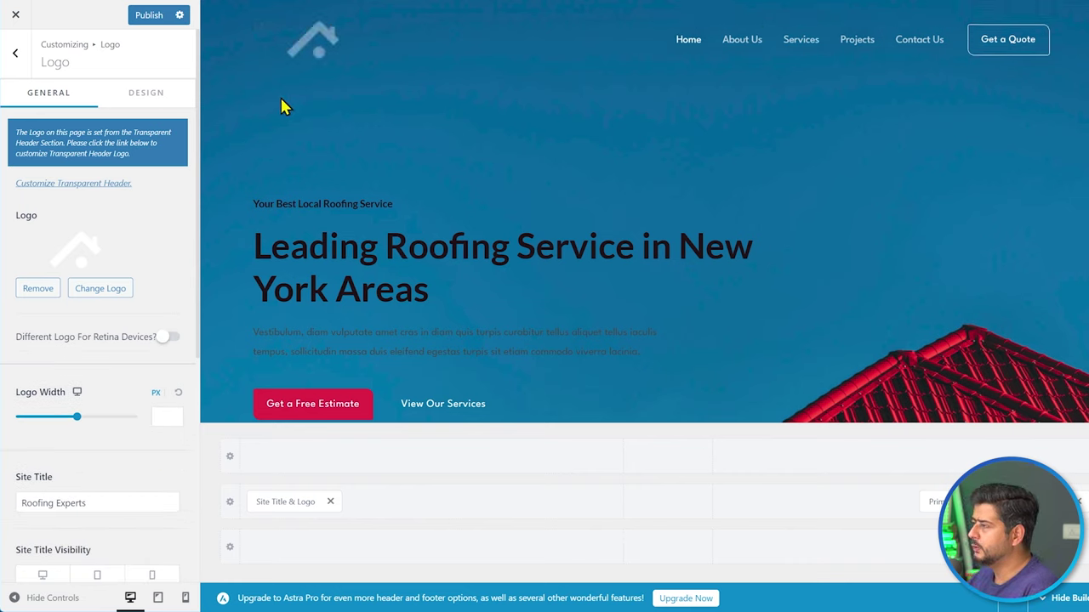
pyautogui.scroll(-4, 128, 323)
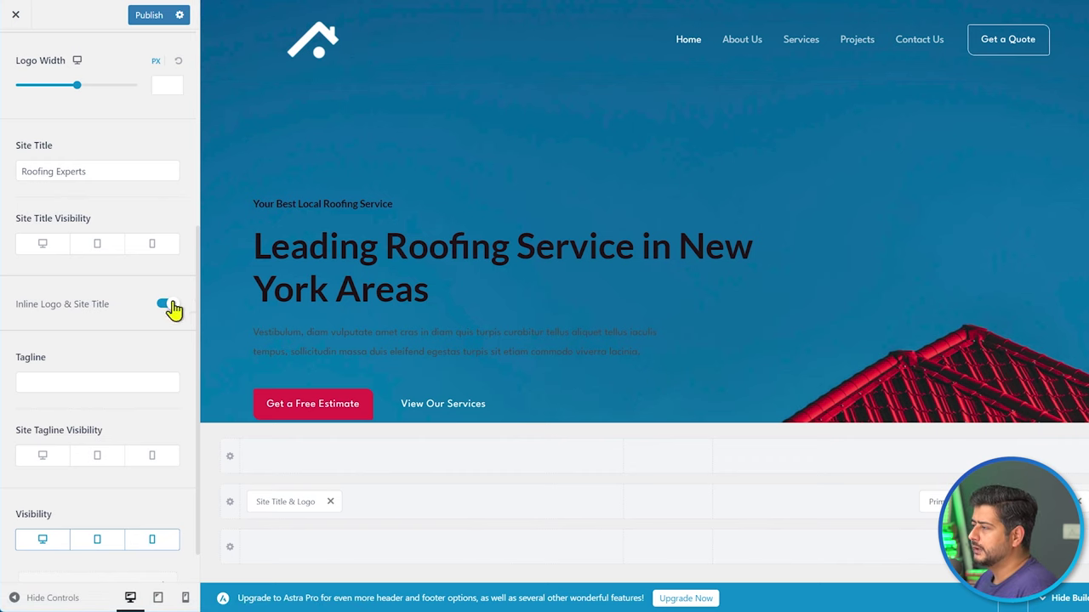
# Open the site tagline settings and scroll down through the title, tagline and visibility options
pyautogui.click(79, 380)
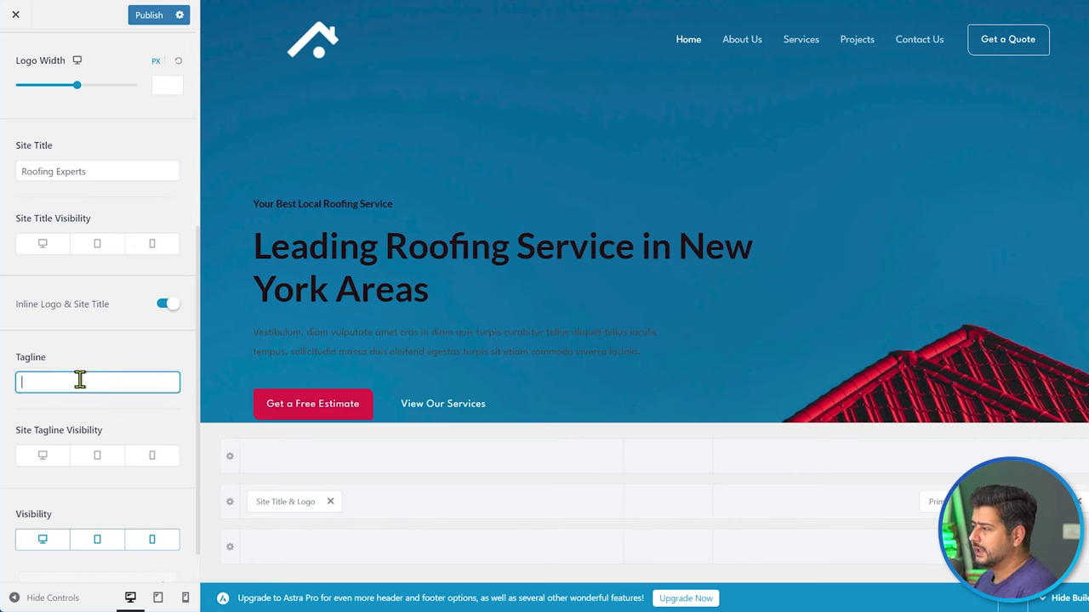
pyautogui.scroll(-1, 93, 370)
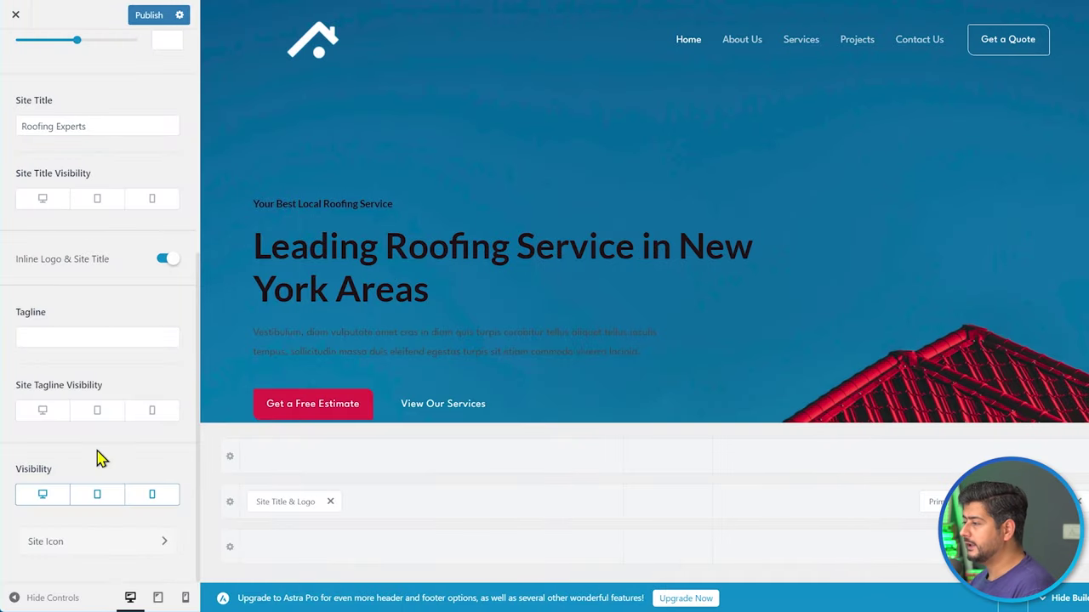
# Set the white house favicon image as the site icon, then go back to the main Customizer menu
pyautogui.click(72, 542)
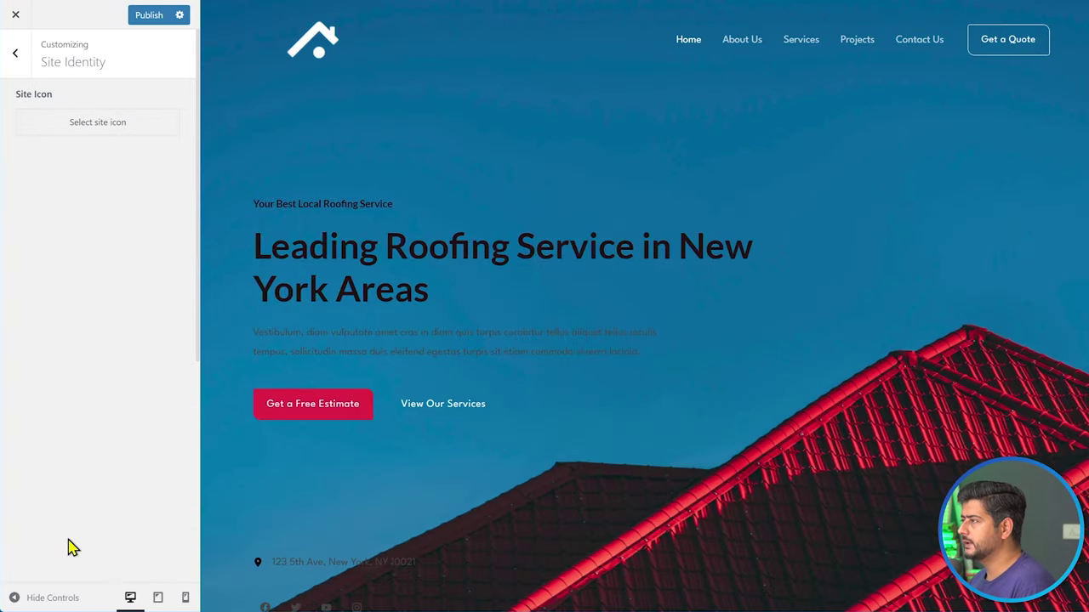
pyautogui.click(108, 128)
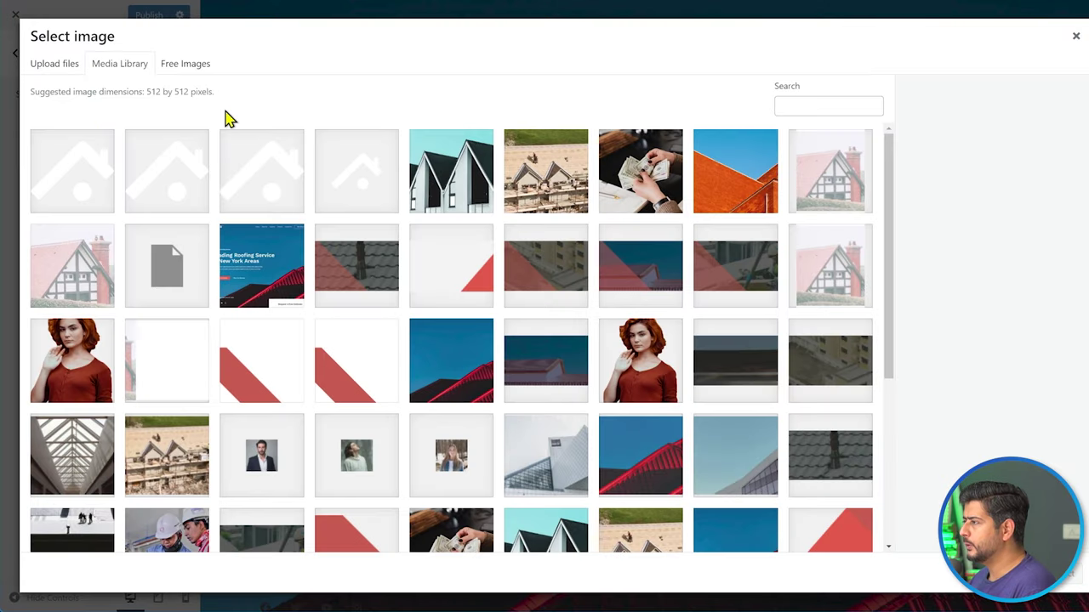
pyautogui.click(78, 164)
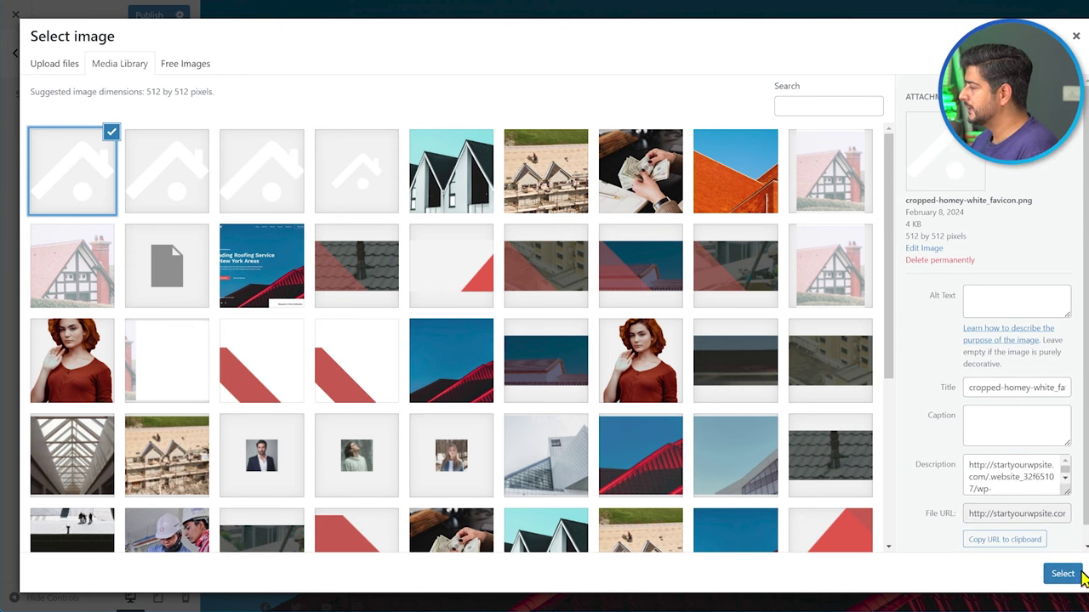
pyautogui.click(1063, 575)
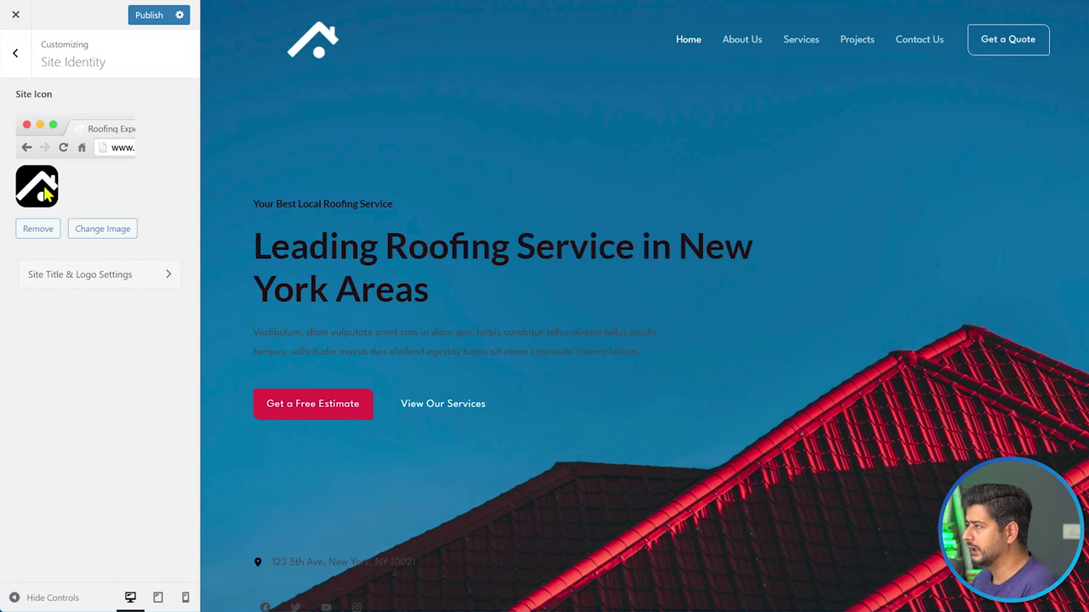
pyautogui.click(29, 53)
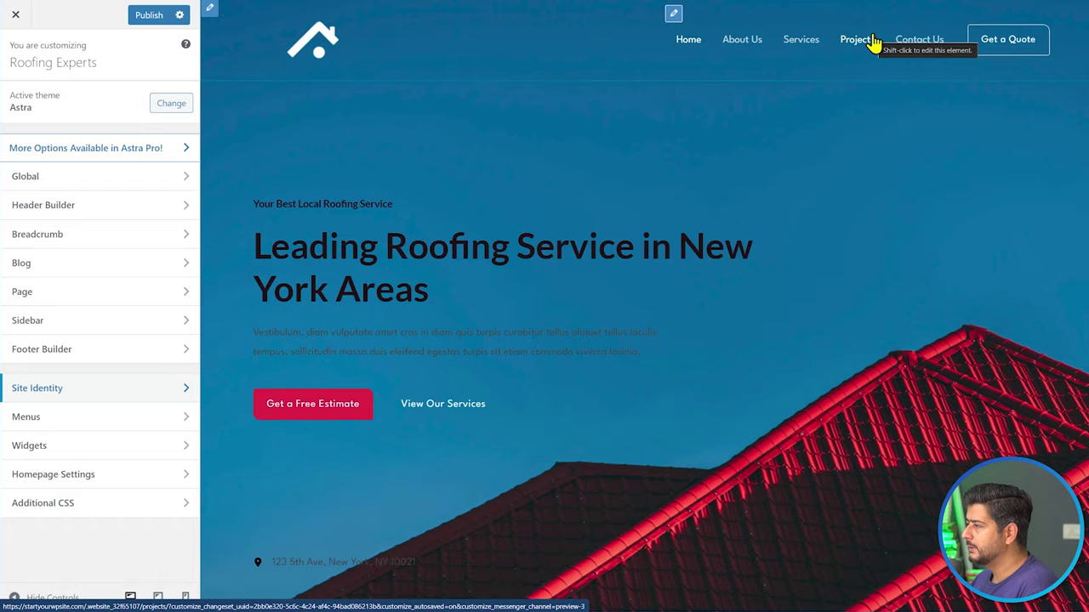
# Scroll the preview down to the footer and open Astra's Footer Builder settings
pyautogui.scroll(-15, 596, 174)
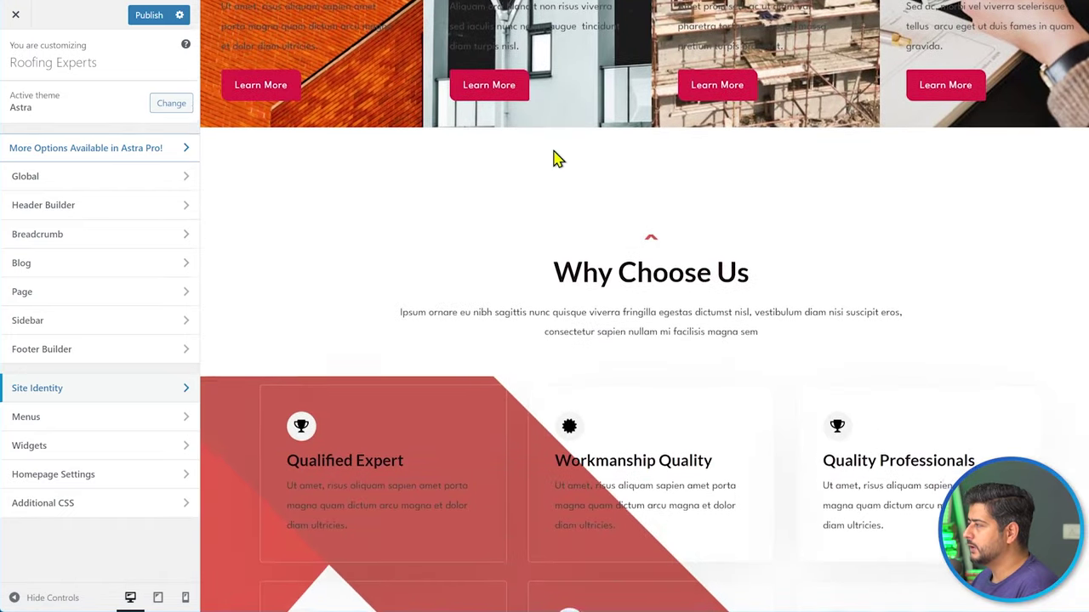
pyautogui.scroll(-20, 557, 162)
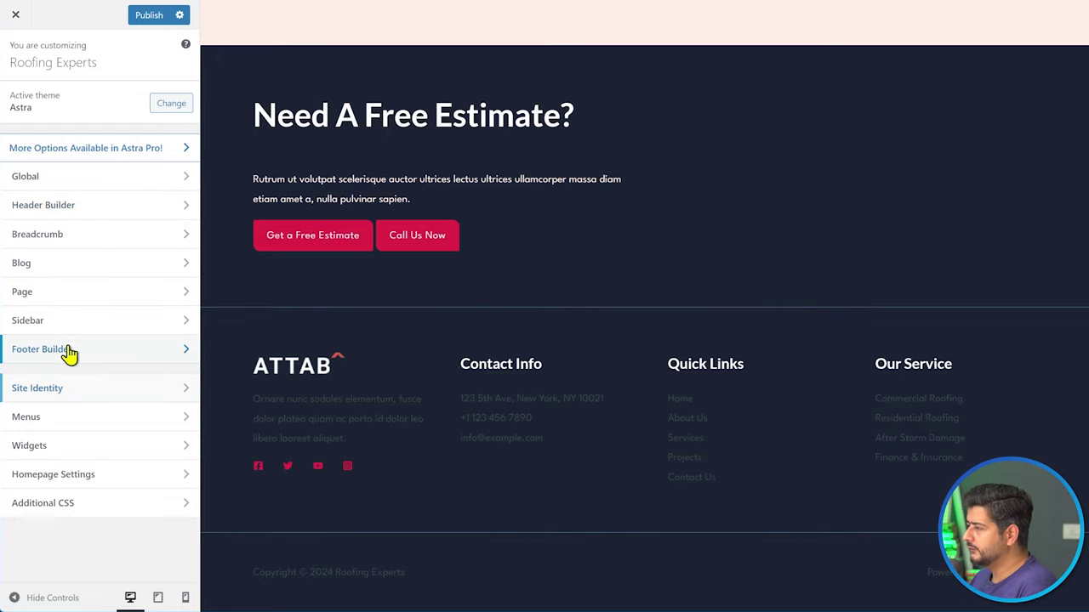
pyautogui.click(70, 349)
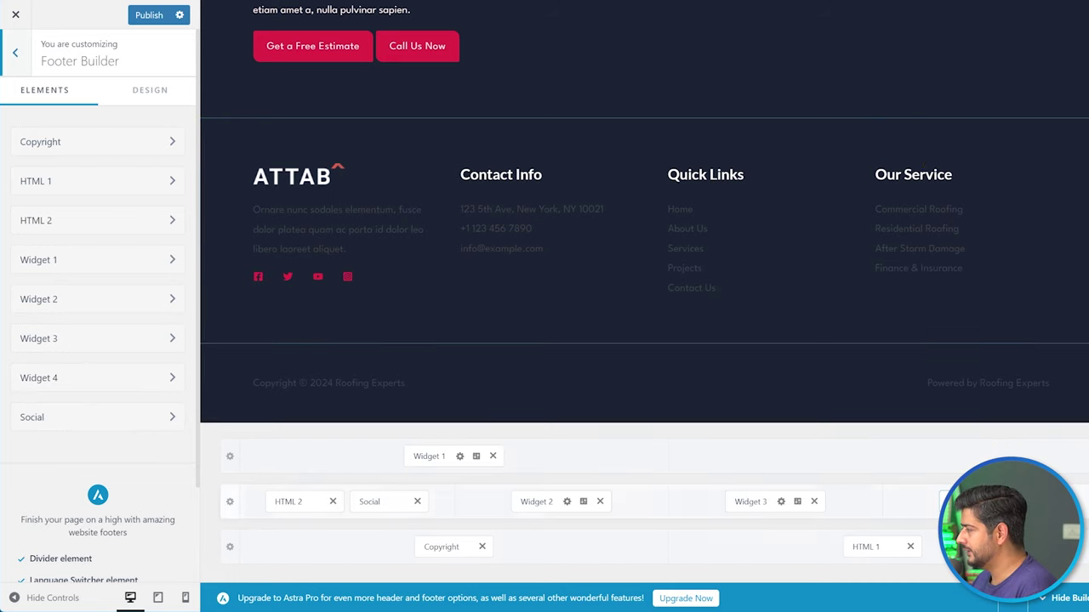
# Change Widget 4's navigation menu title from 'Our Service' to 'Our Services'
pyautogui.click(961, 501)
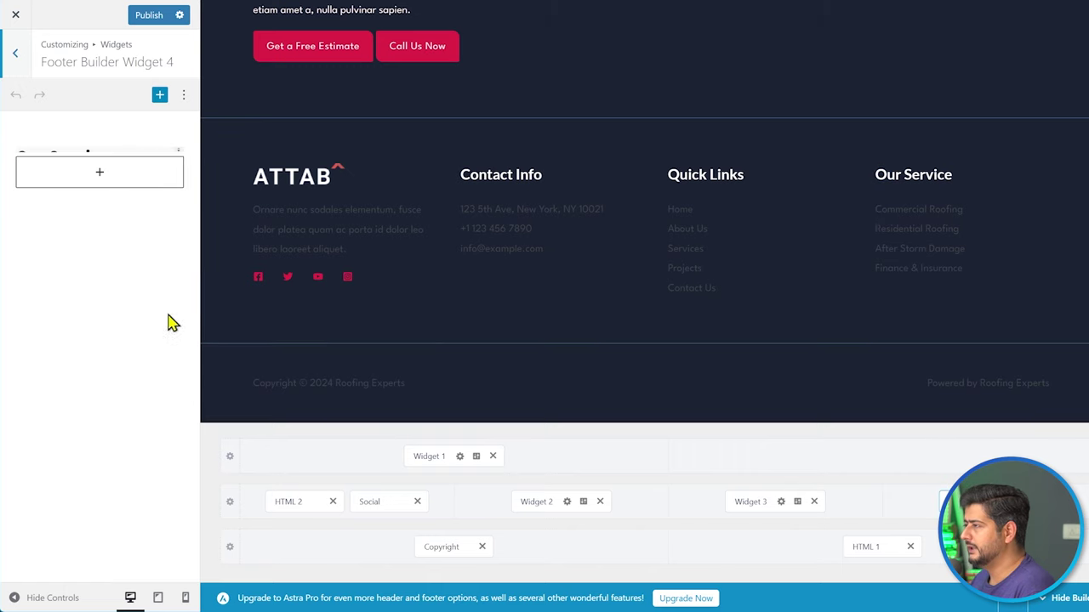
pyautogui.click(136, 151)
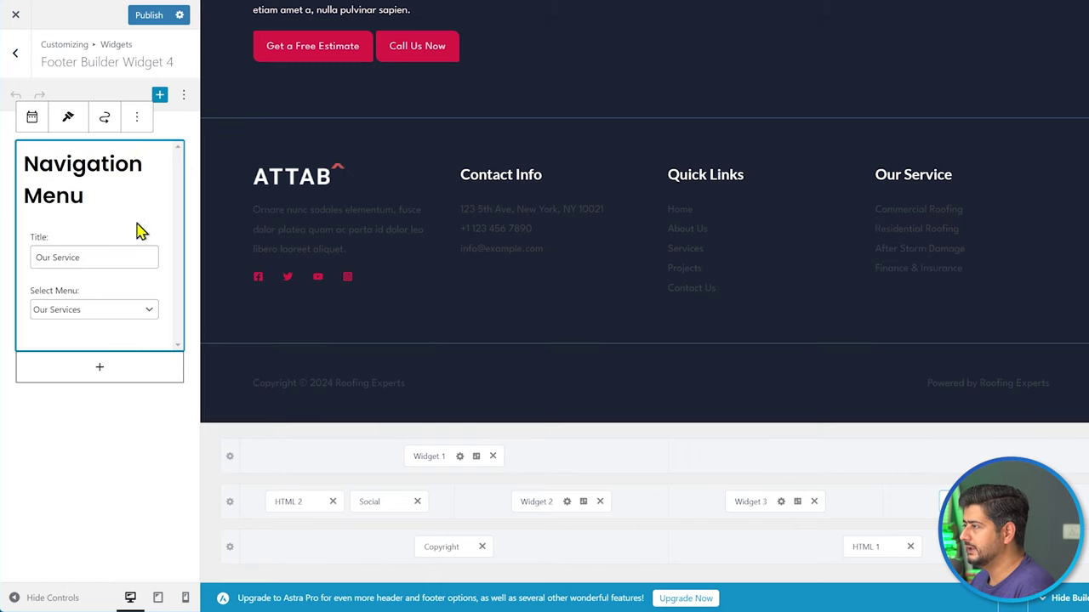
pyautogui.click(127, 261)
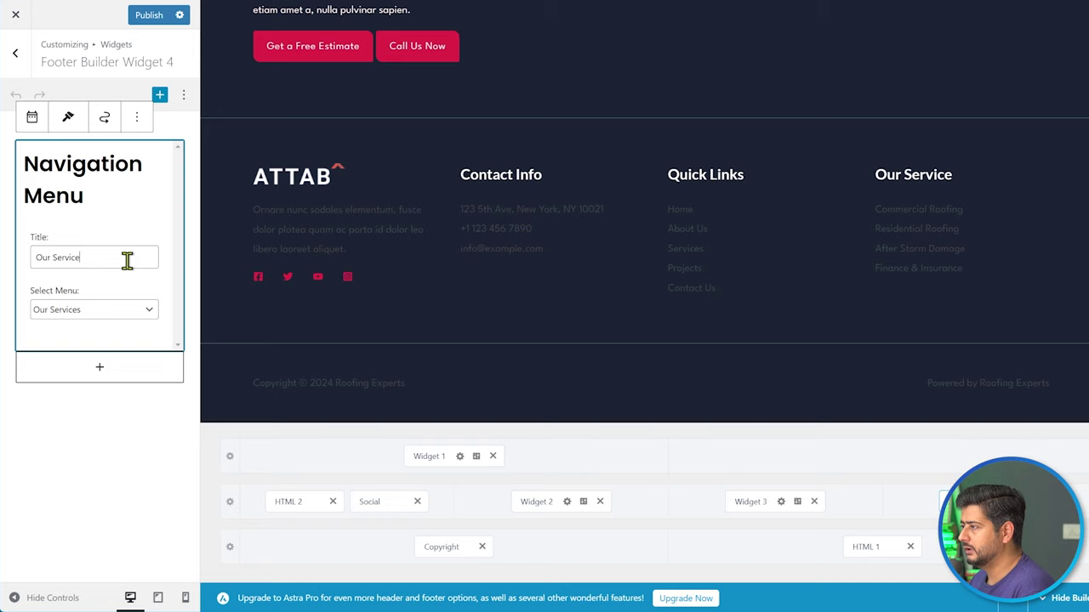
pyautogui.click(119, 453)
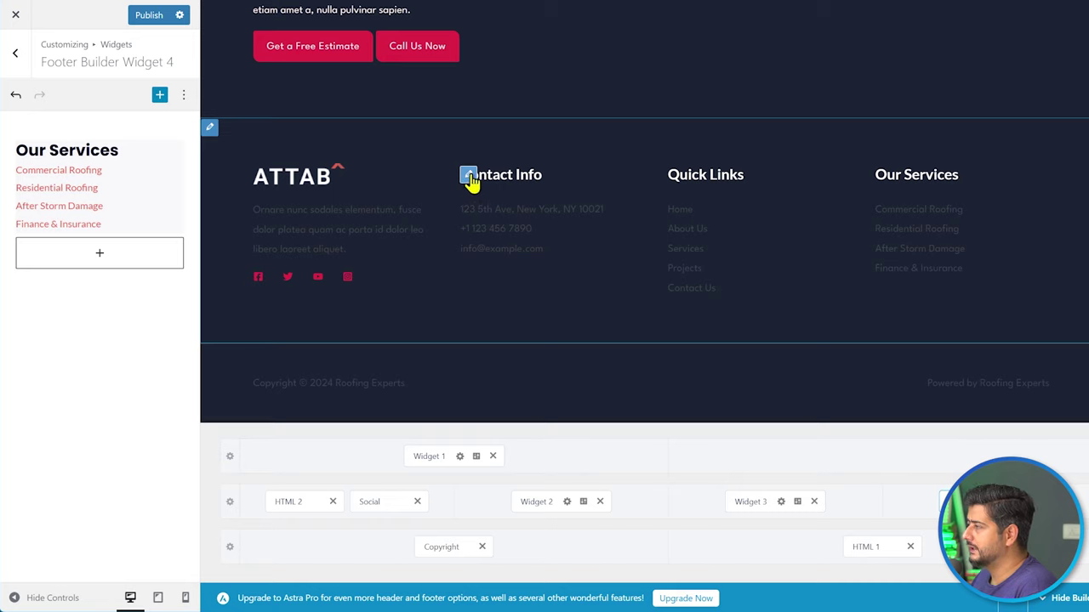
# Retitle footer Widget 2 to 'Contact Us' and change its address city to 'San Antonio, TX'
pyautogui.click(469, 175)
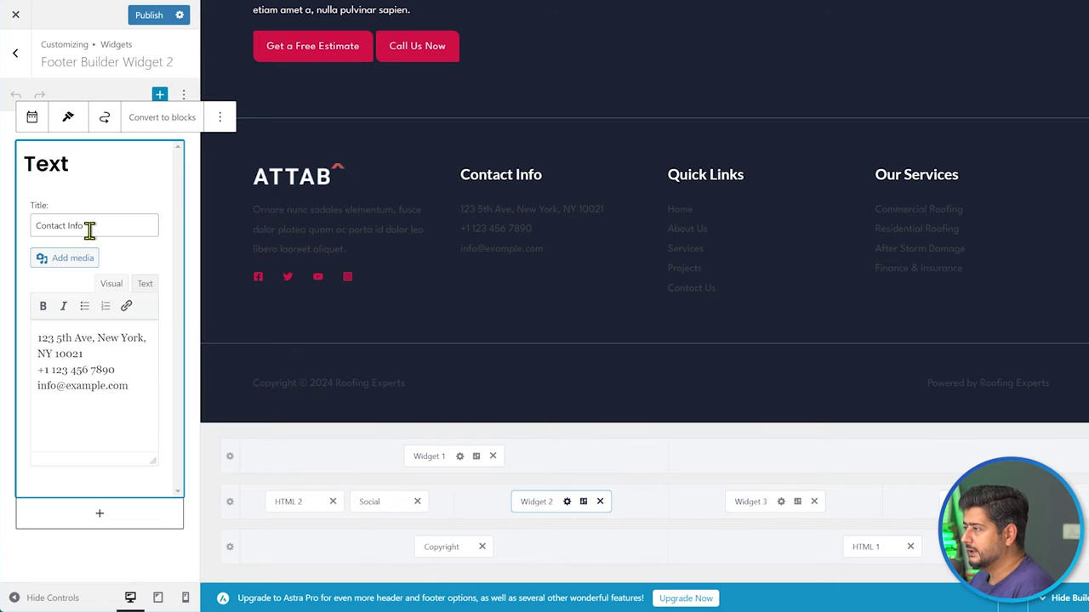
pyautogui.moveTo(97, 224); pyautogui.dragTo(75, 226)
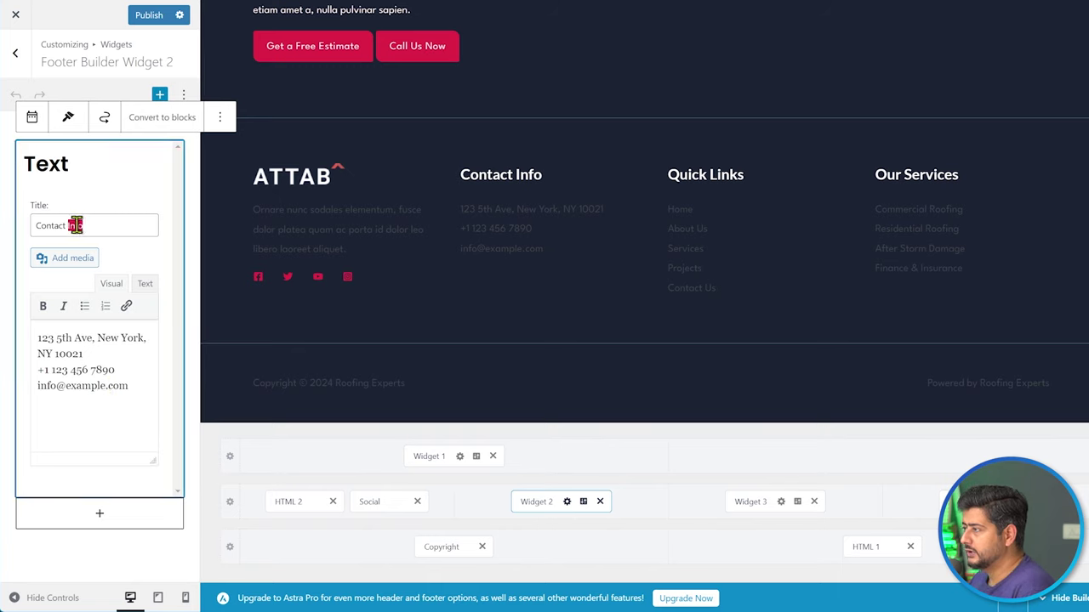
pyautogui.write('Us')
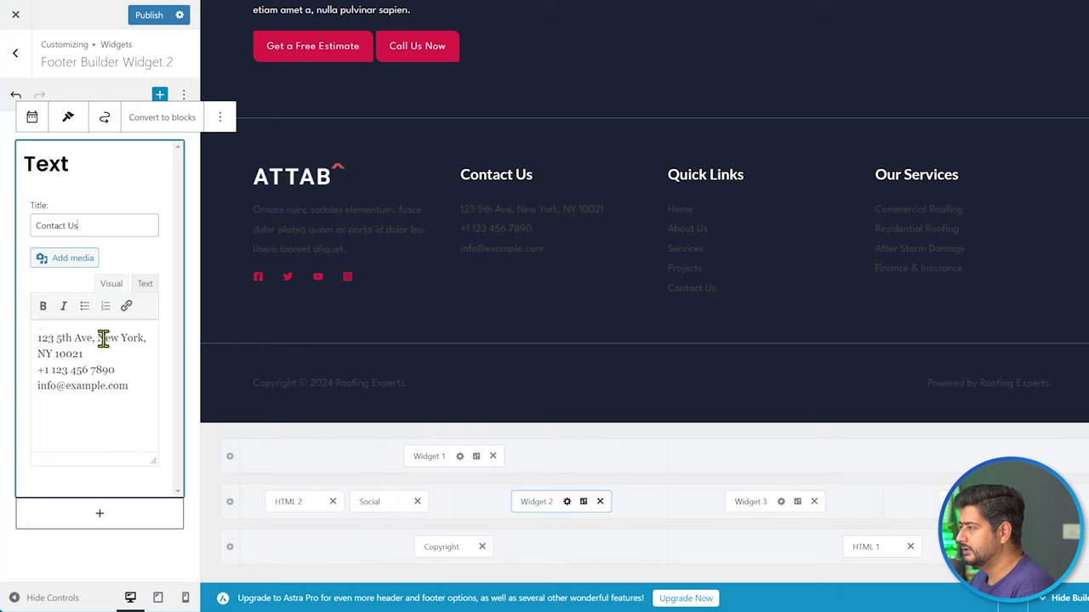
pyautogui.moveTo(99, 338); pyautogui.dragTo(116, 354)
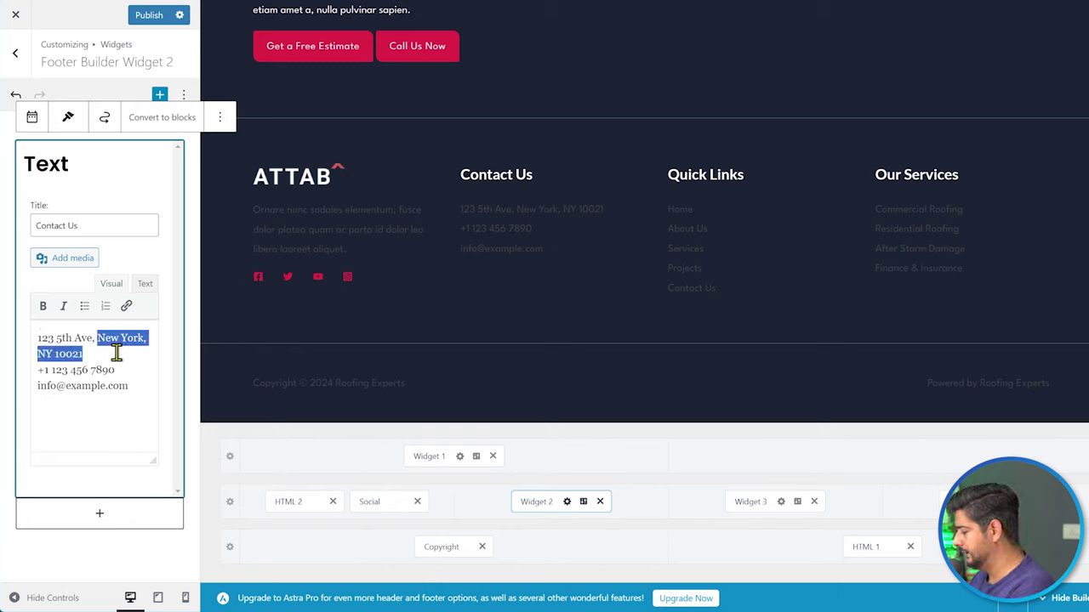
pyautogui.write('San Anton')
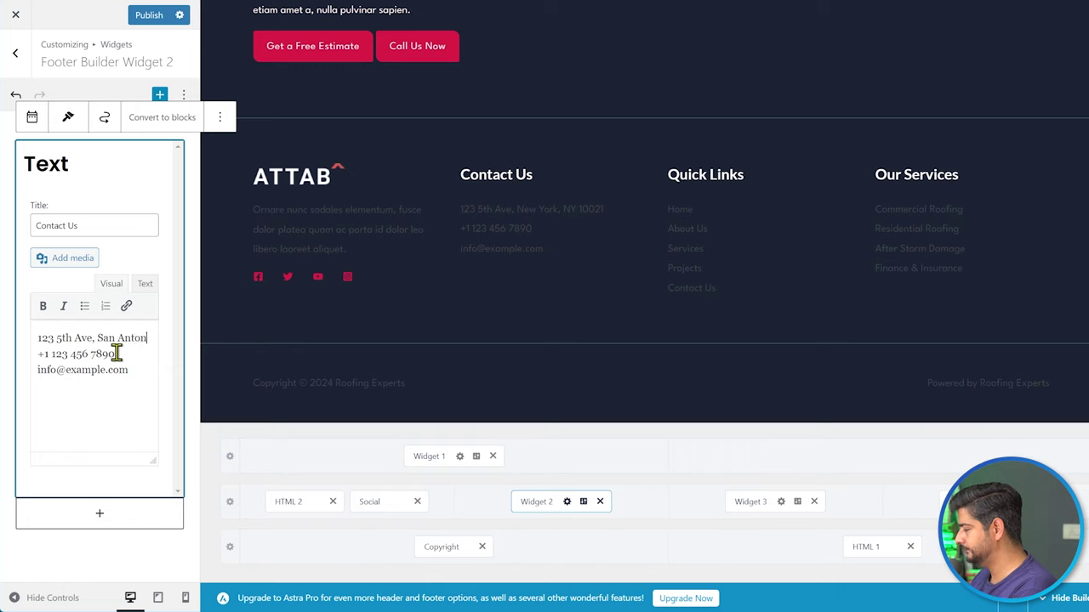
pyautogui.write('io, TX')
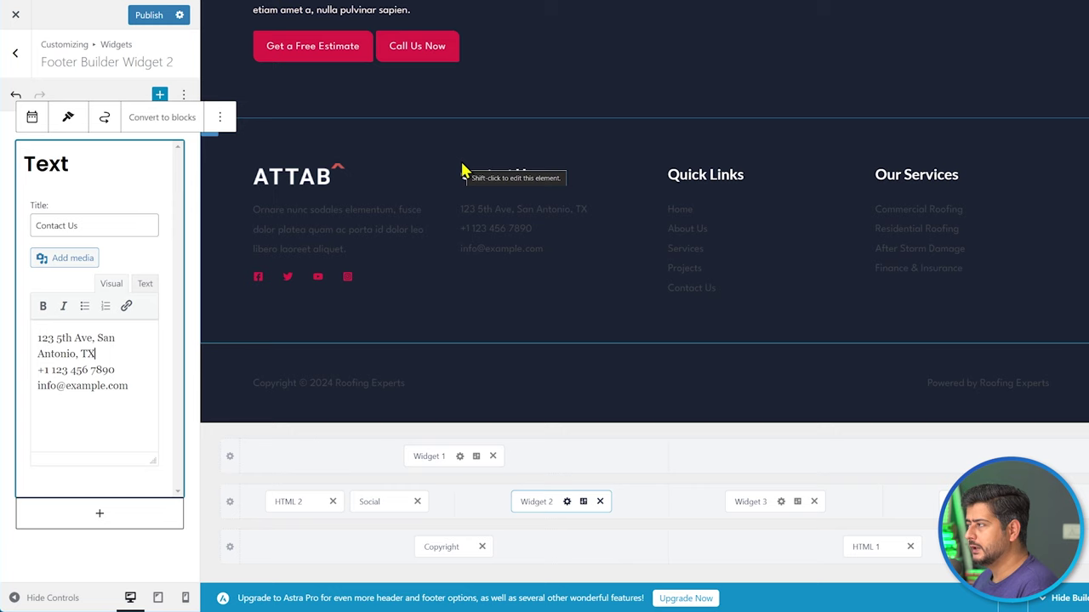
# Swap the ATTAB logo in footer HTML 2 for homey-white-3-x-1_small.png from the media library
pyautogui.click(260, 176)
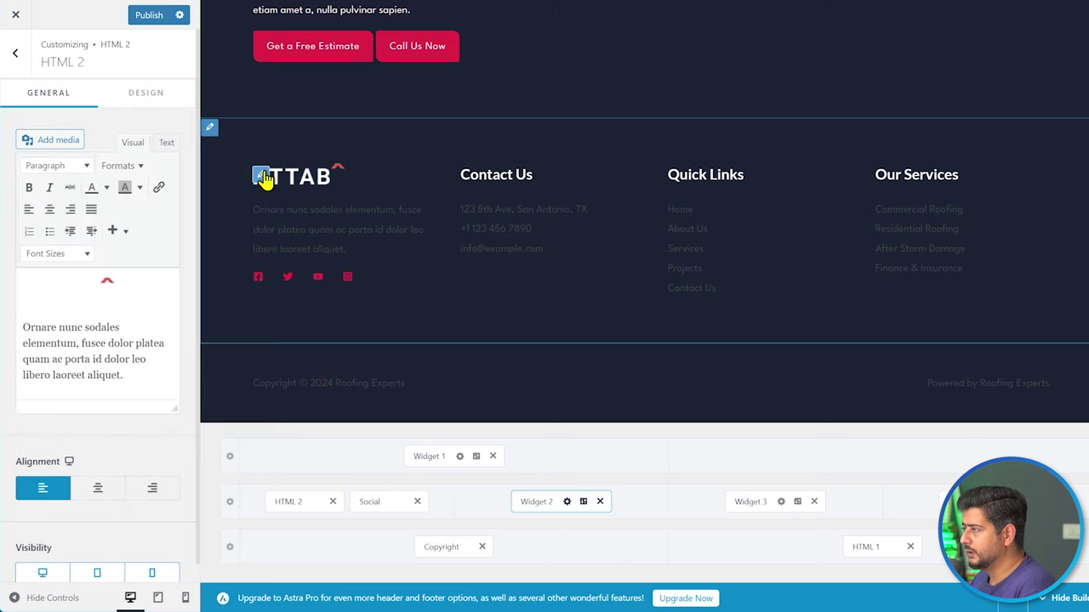
pyautogui.click(64, 291)
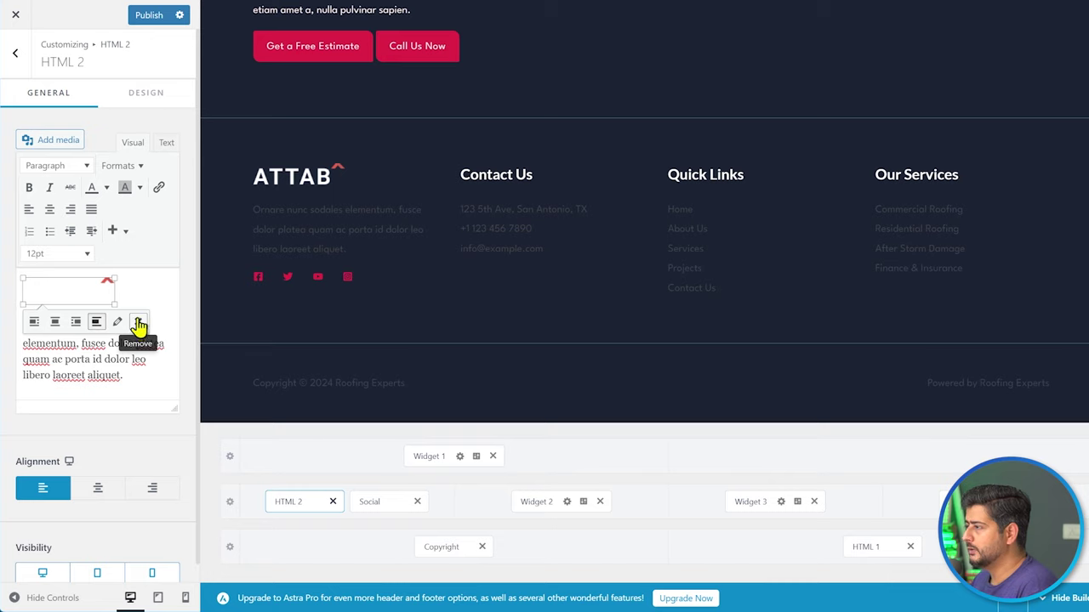
pyautogui.click(138, 323)
pyautogui.press('Return')
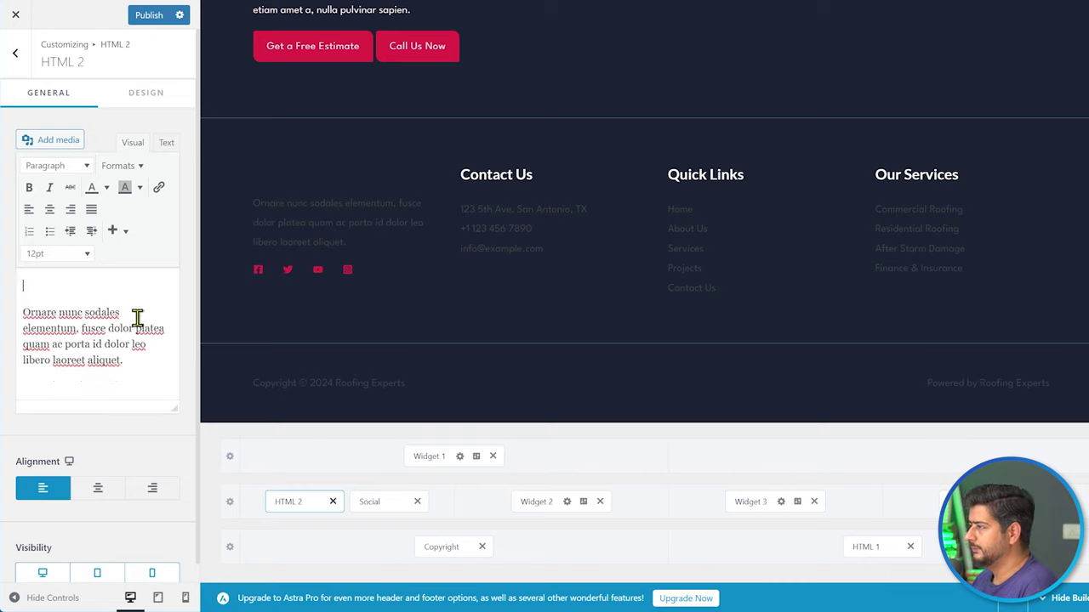
pyautogui.click(66, 144)
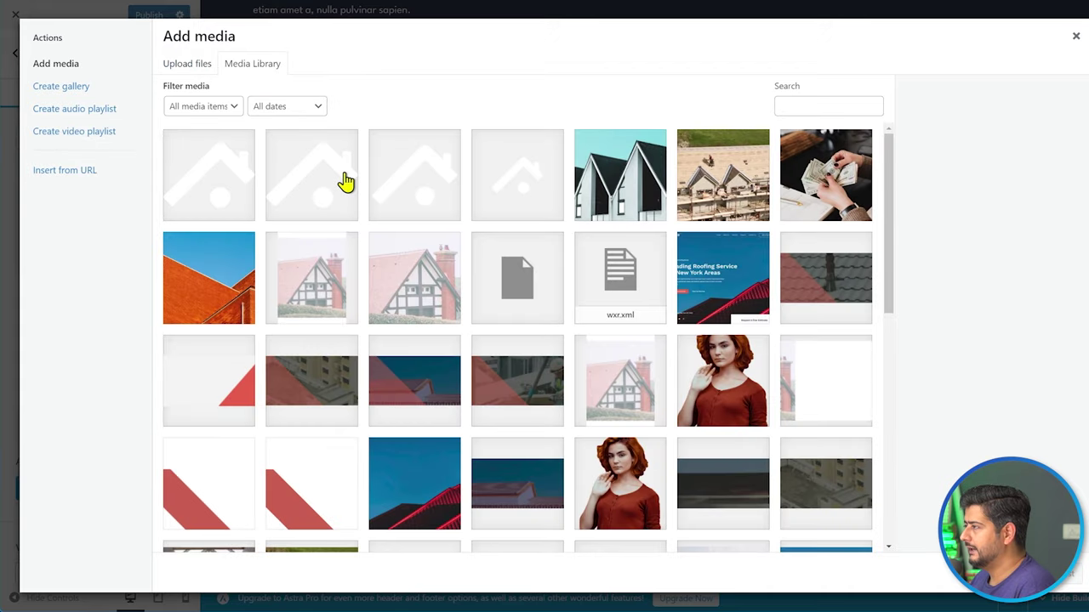
pyautogui.click(341, 182)
pyautogui.click(404, 183)
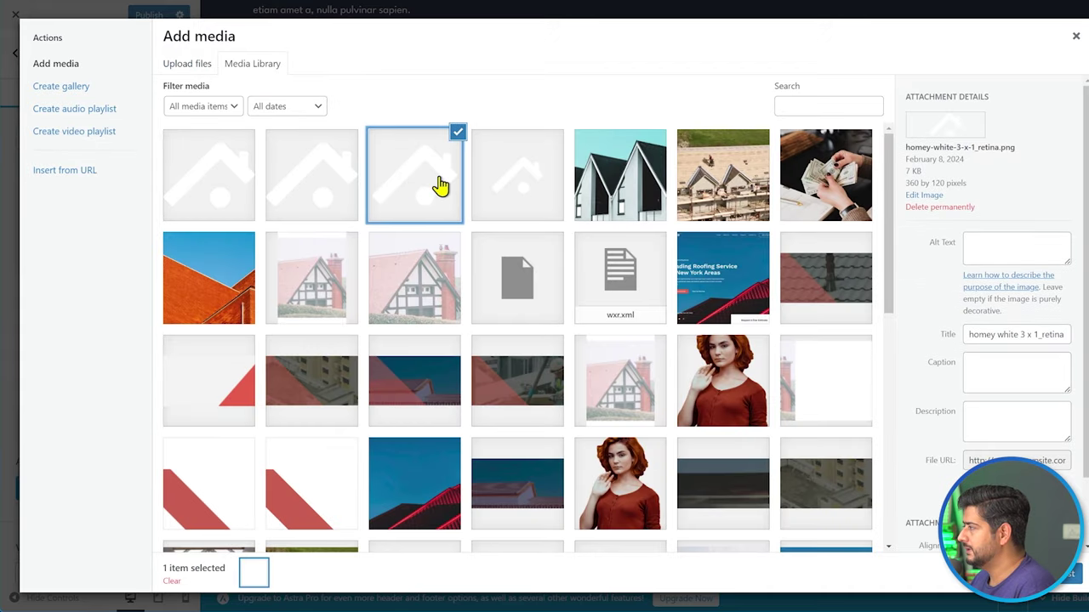
pyautogui.click(500, 192)
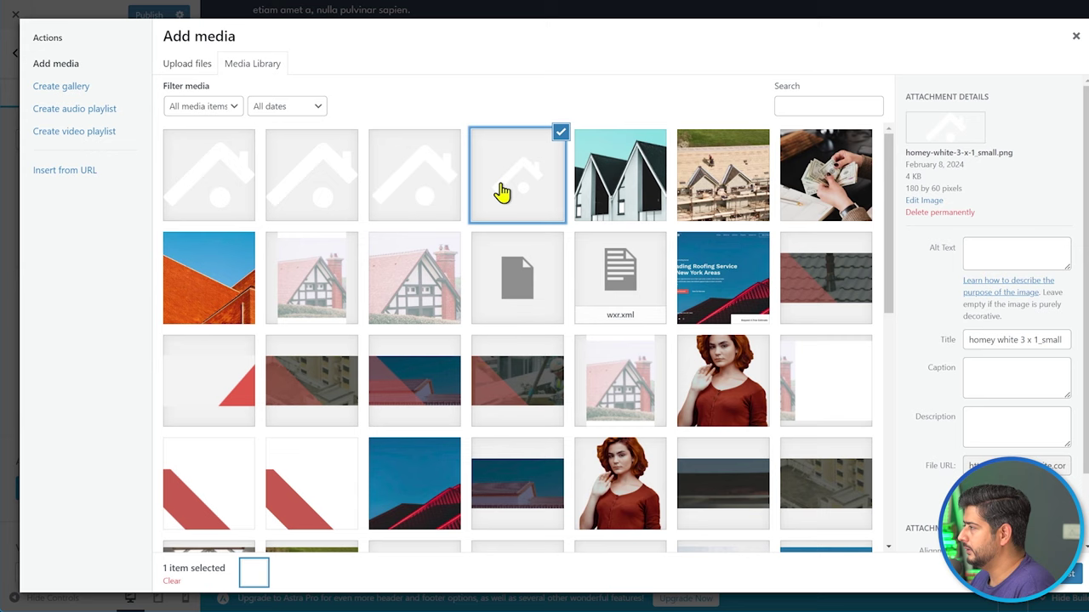
pyautogui.click(1072, 573)
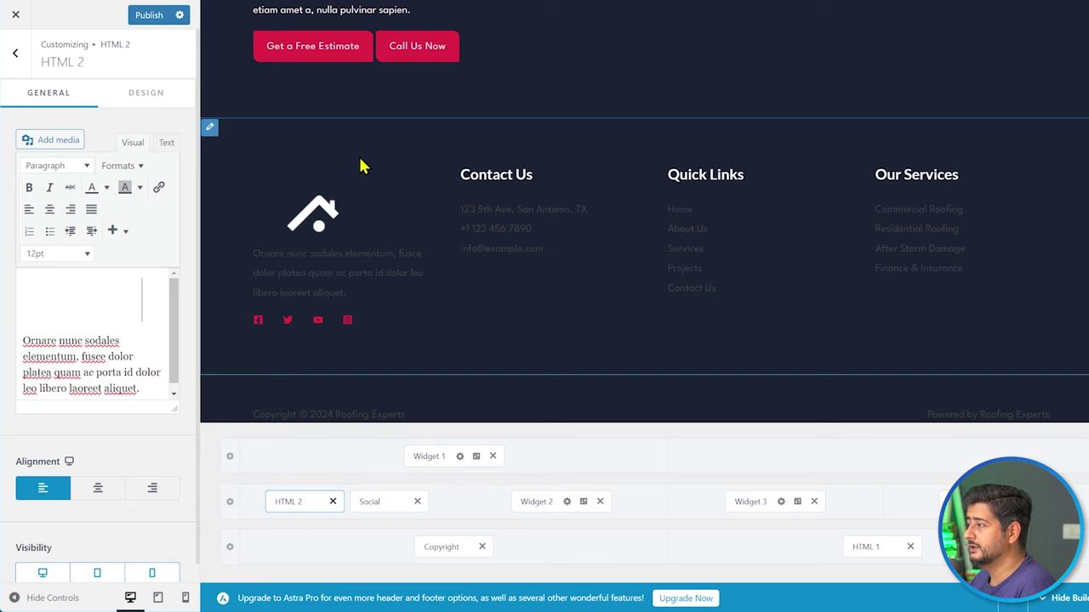
# Replace the HTML 2 paragraph with 'We provide the best roofing solutions in the San Antonio Texas area.'
pyautogui.click(130, 299)
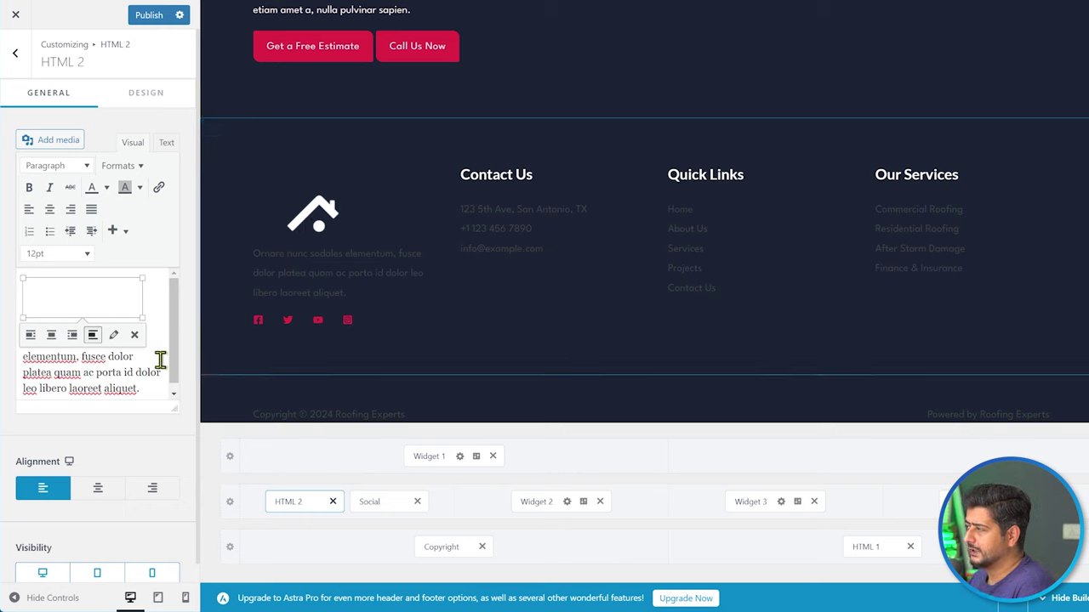
pyautogui.moveTo(175, 343); pyautogui.dragTo(175, 360)
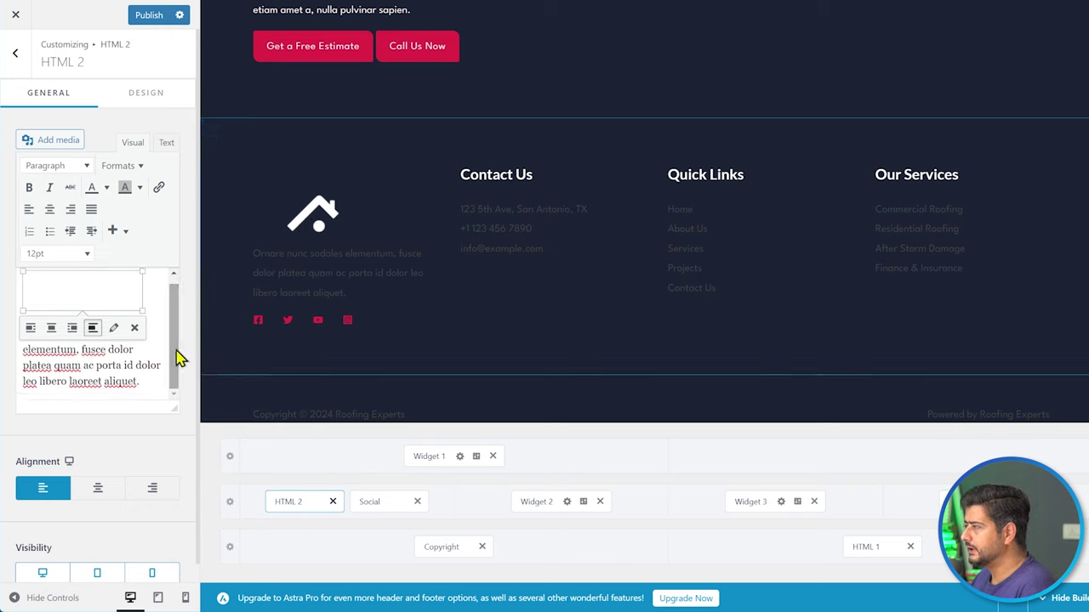
pyautogui.click(151, 366)
pyautogui.moveTo(23, 333); pyautogui.dragTo(158, 388)
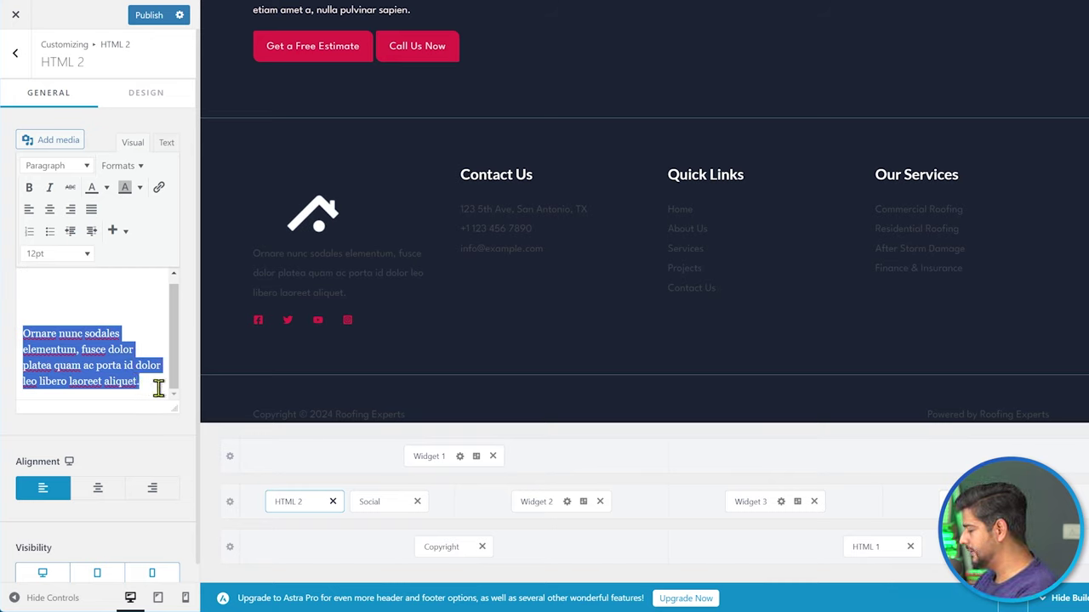
pyautogui.write('We po')
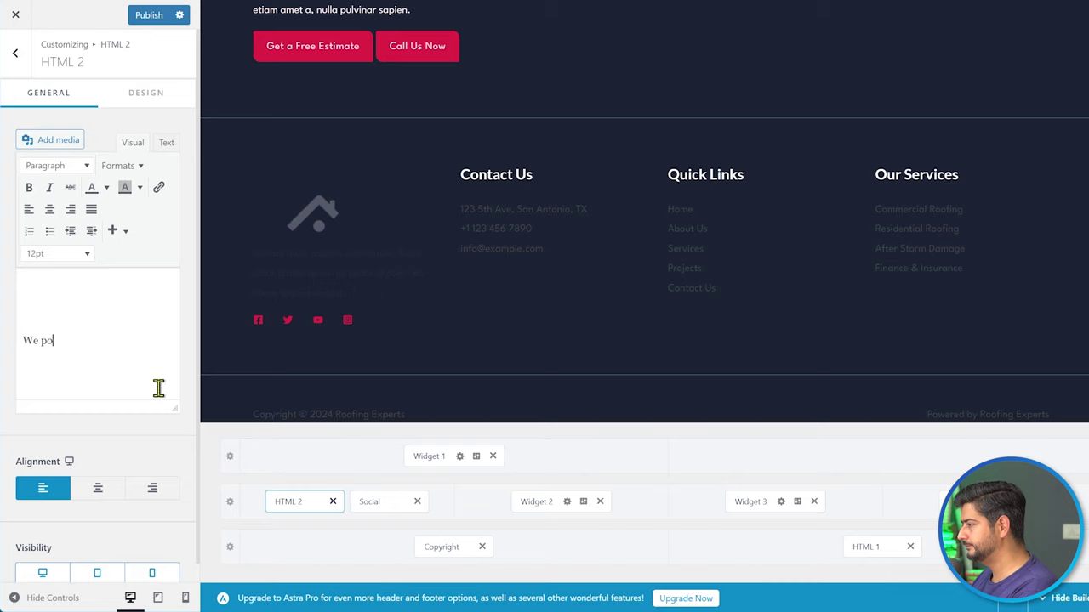
pyautogui.write('vide the best roofing s')
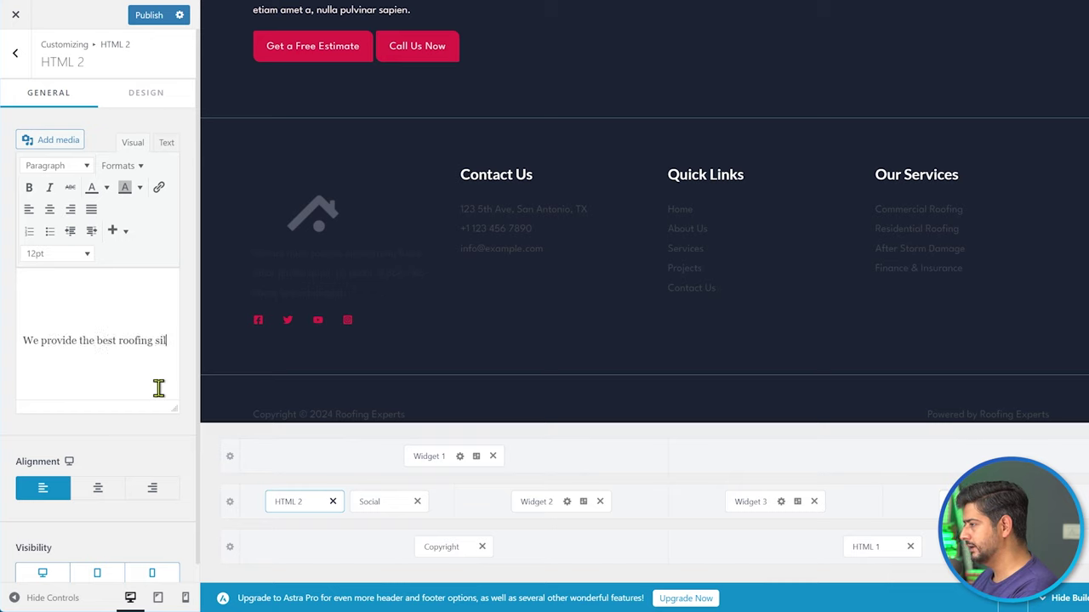
pyautogui.write('olution ')
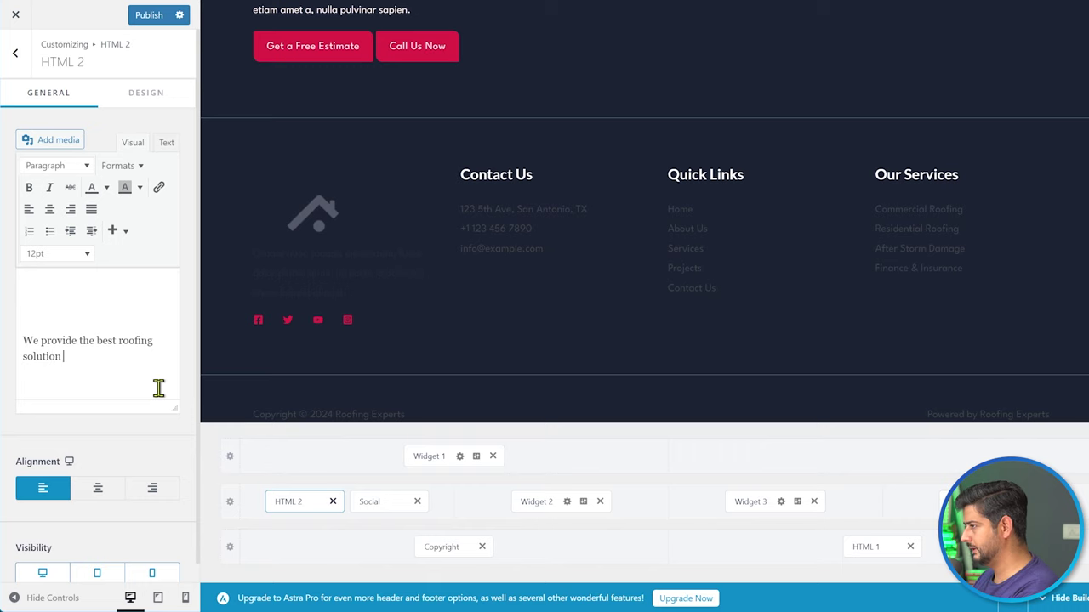
pyautogui.write('s in the ')
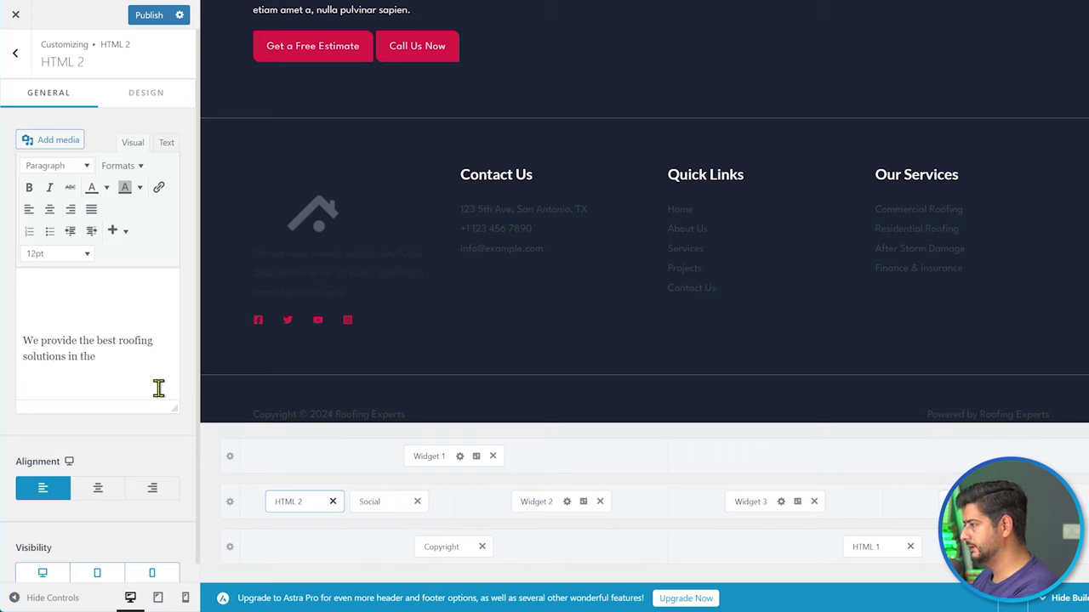
pyautogui.write('San Anto')
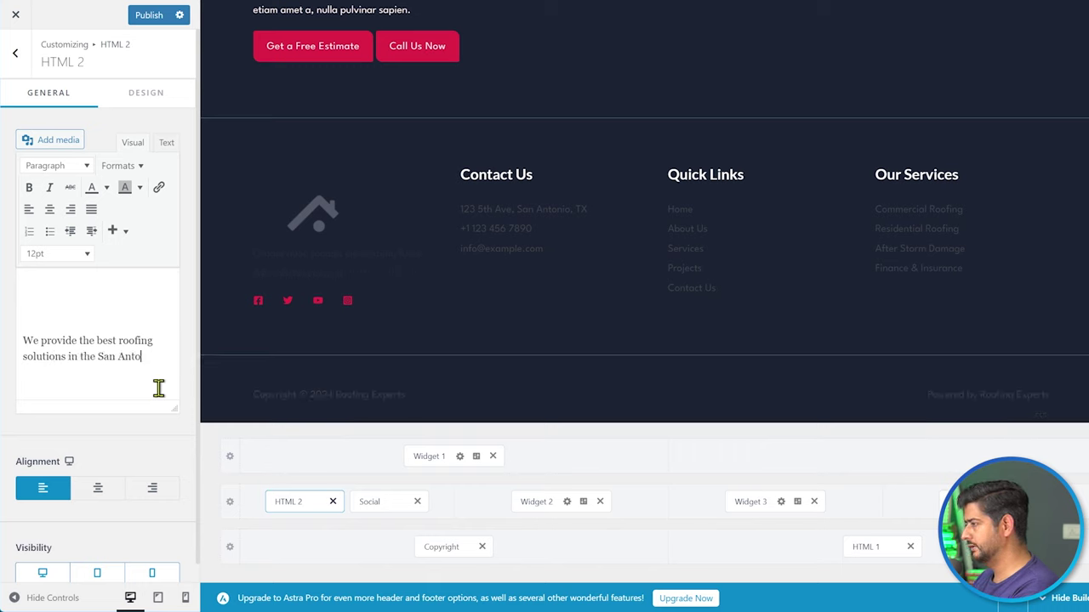
pyautogui.write('nio Tex')
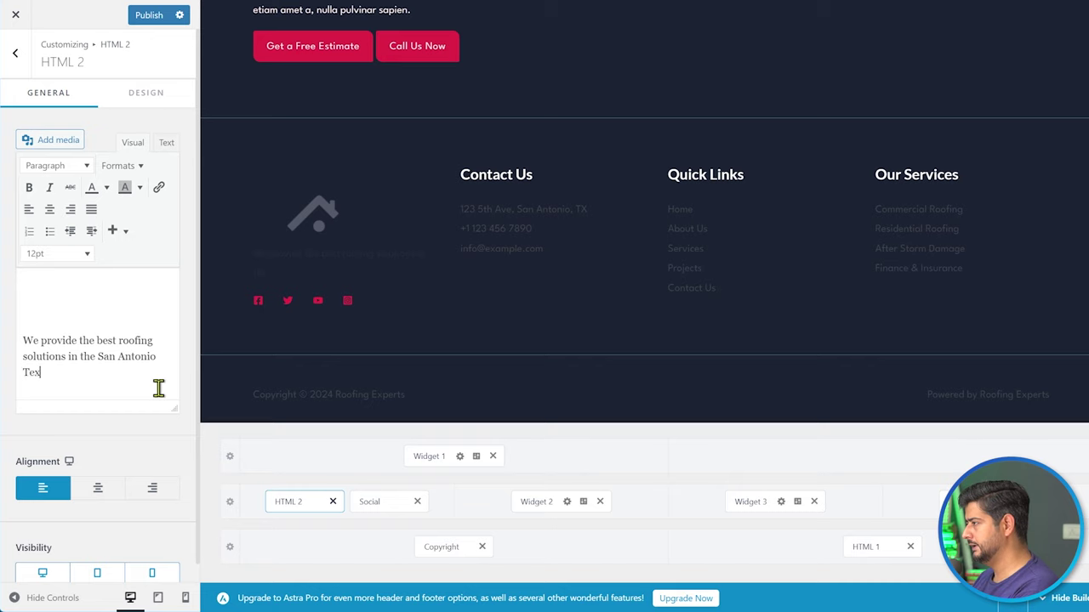
pyautogui.write('as area.')
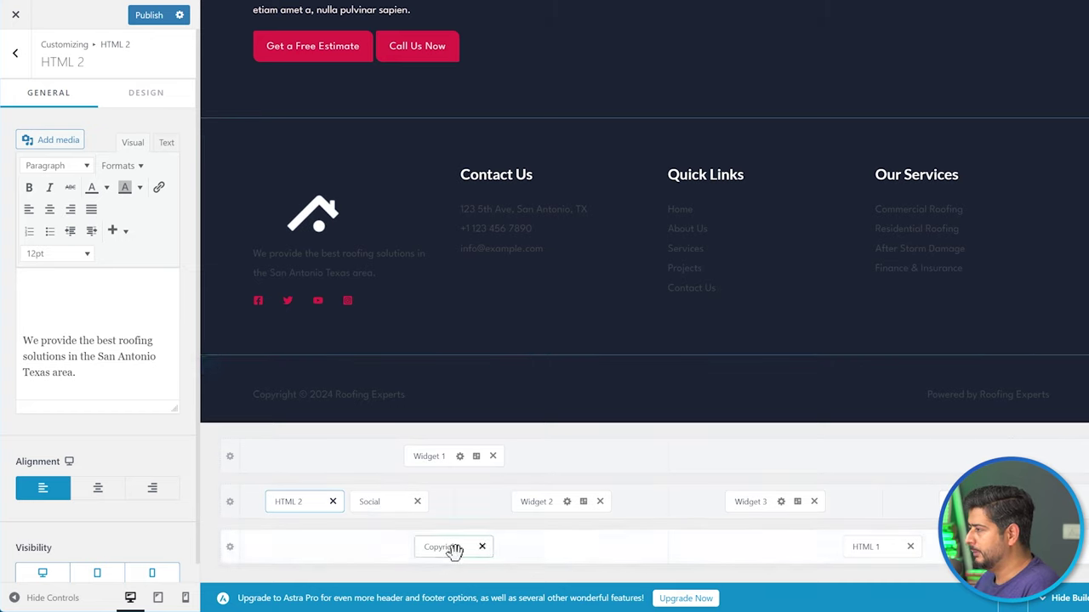
pyautogui.moveTo(463, 553); pyautogui.dragTo(616, 575)
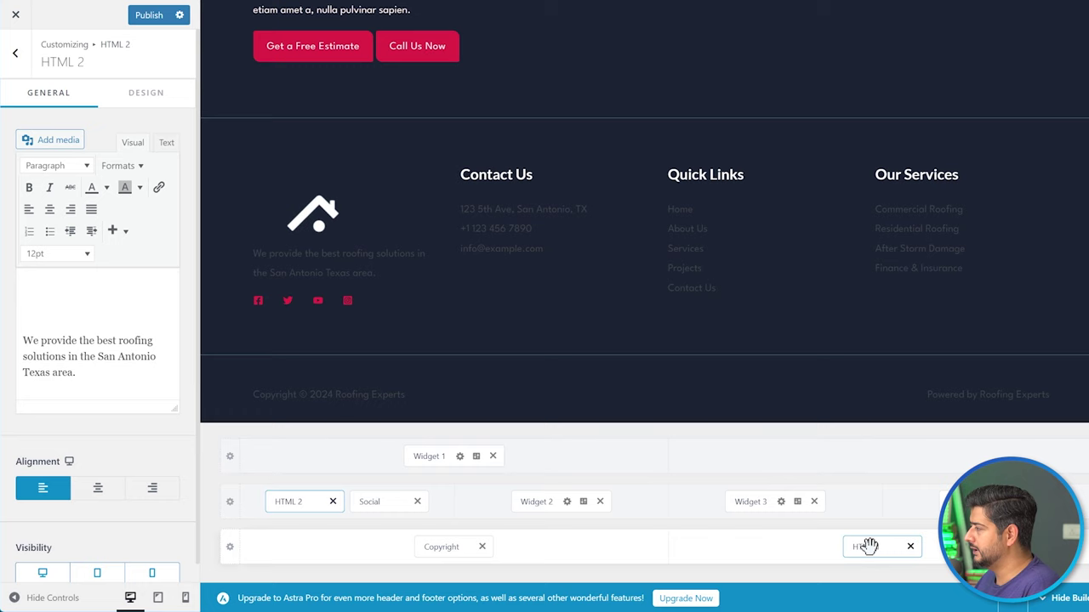
# Delete 'Powered by' from the HTML 1 footer credit, leaving only [site_title]
pyautogui.click(867, 545)
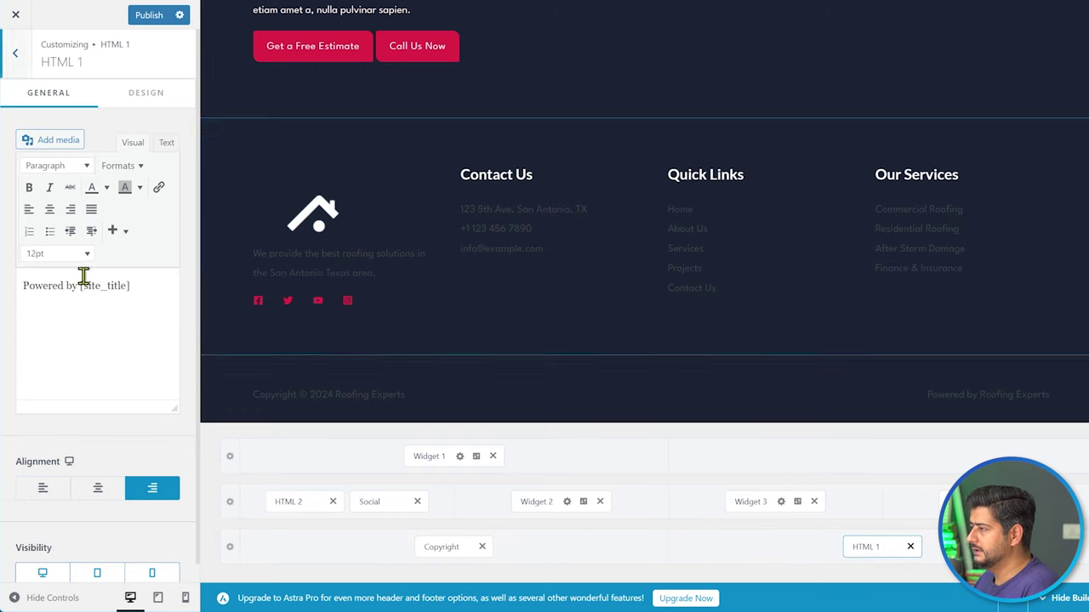
pyautogui.moveTo(77, 284); pyautogui.dragTo(17, 284)
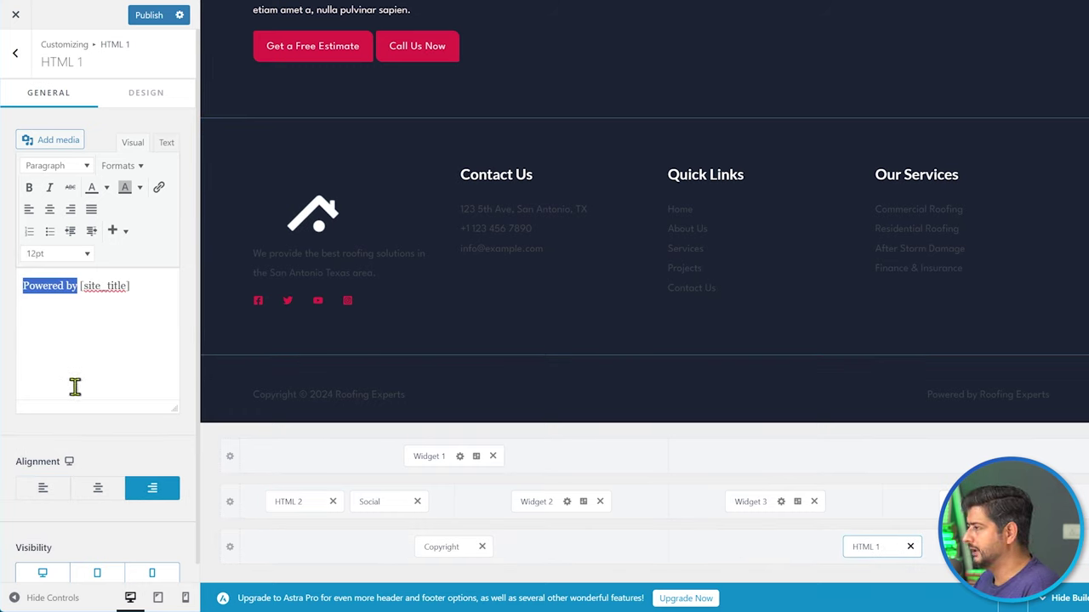
pyautogui.press('BackSpace')
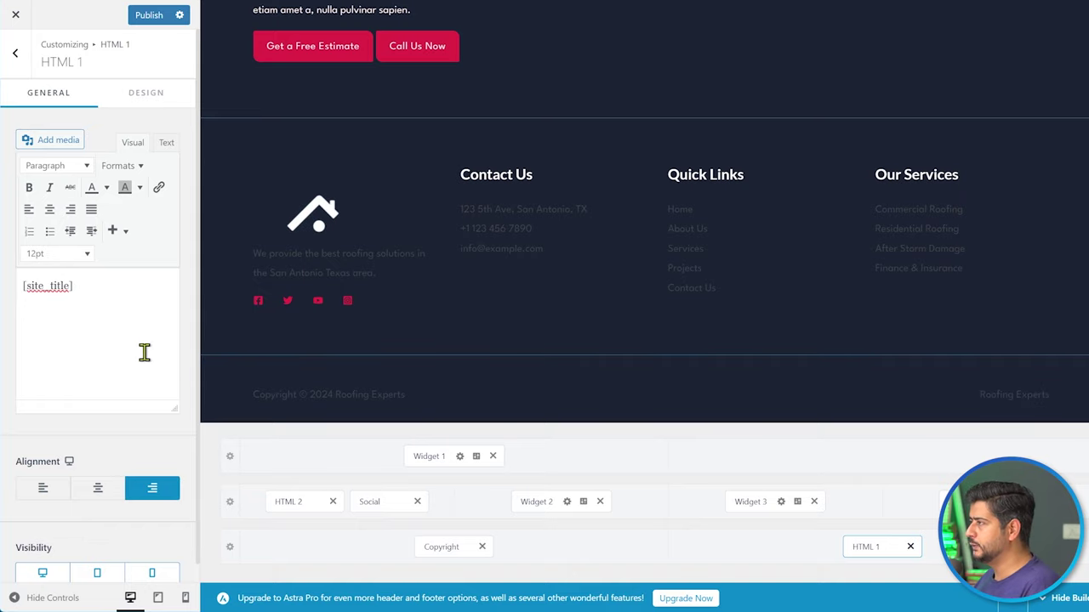
pyautogui.scroll(15, 491, 332)
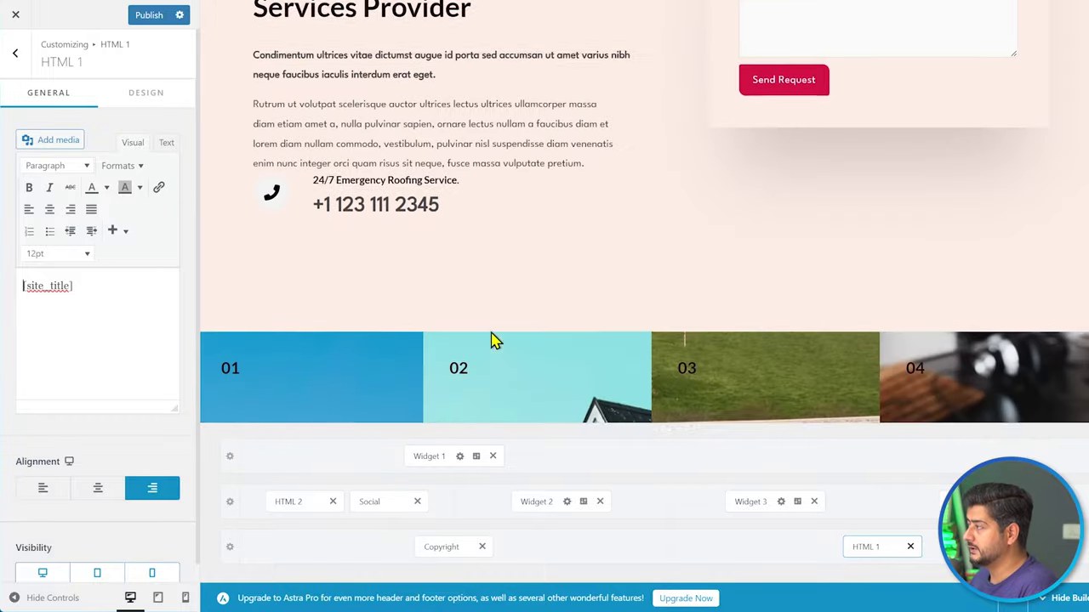
pyautogui.scroll(10, 491, 340)
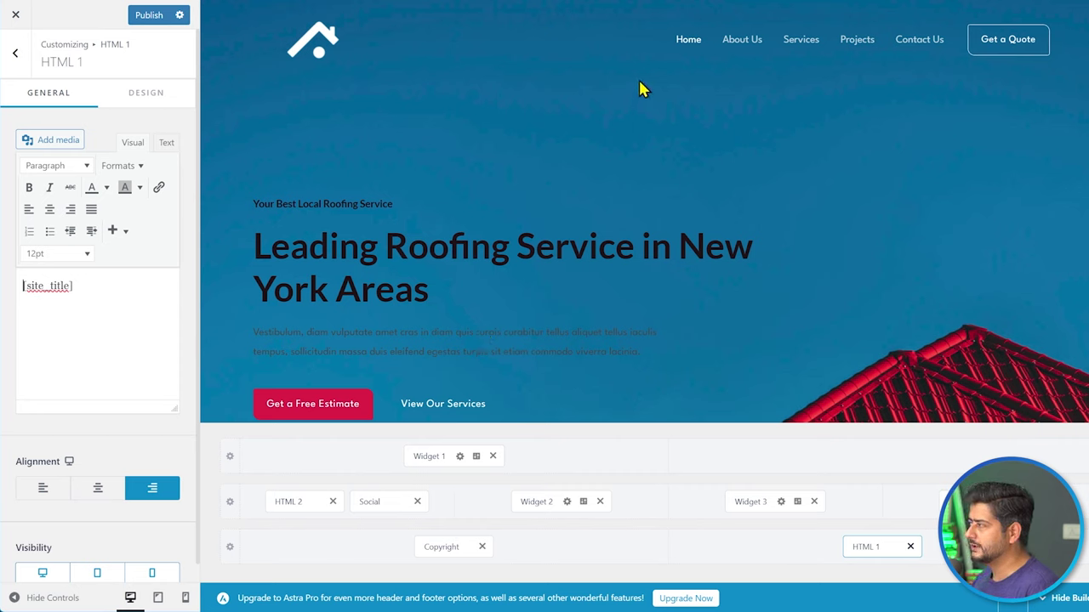
# Publish the footer changes and return to the Dashboard to reach the Settings menu
pyautogui.click(142, 17)
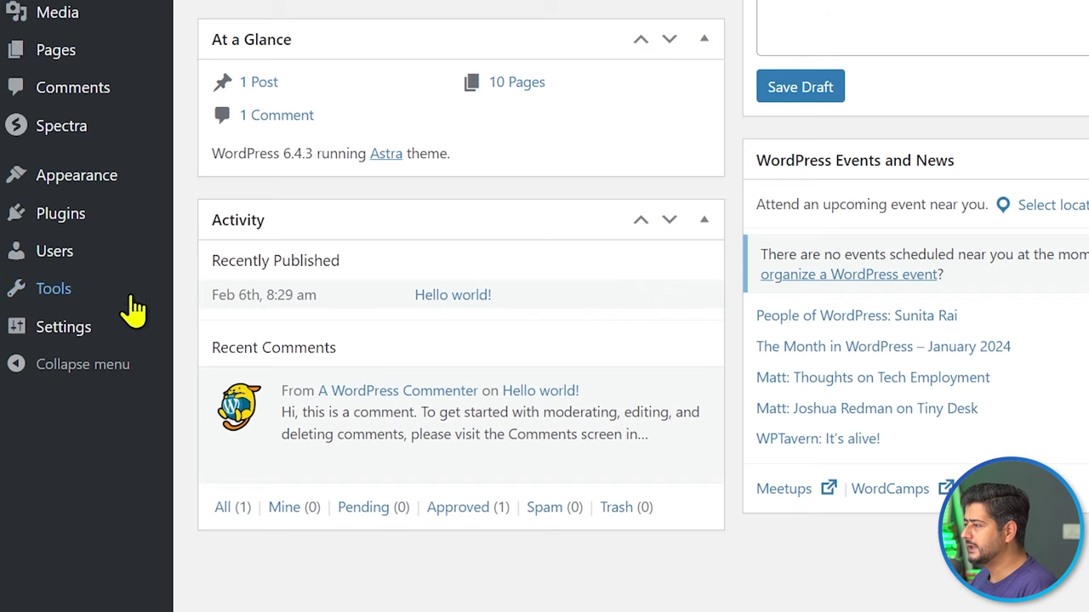
pyautogui.moveTo(45, 377)
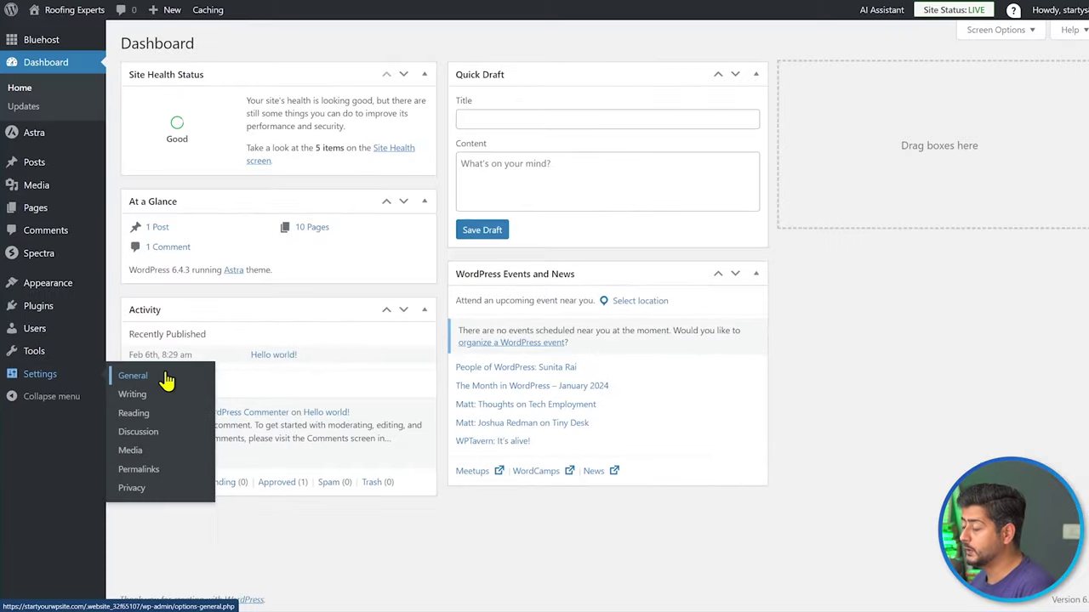
# Change the Site Title to 'Roofing Experts in San Antonio', save it, and view the front page
pyautogui.click(277, 338)
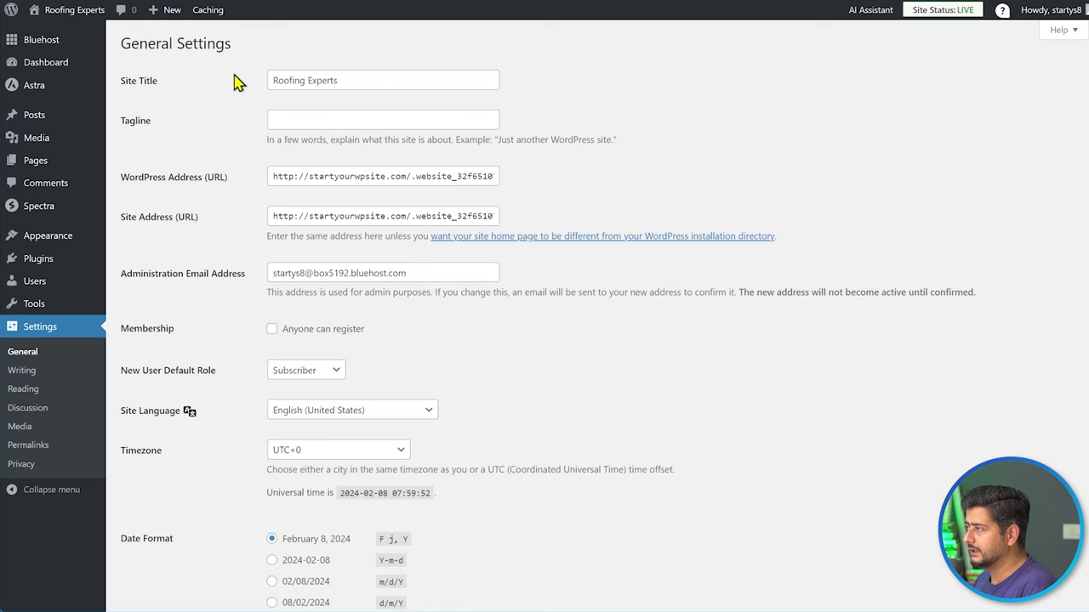
pyautogui.click(340, 81)
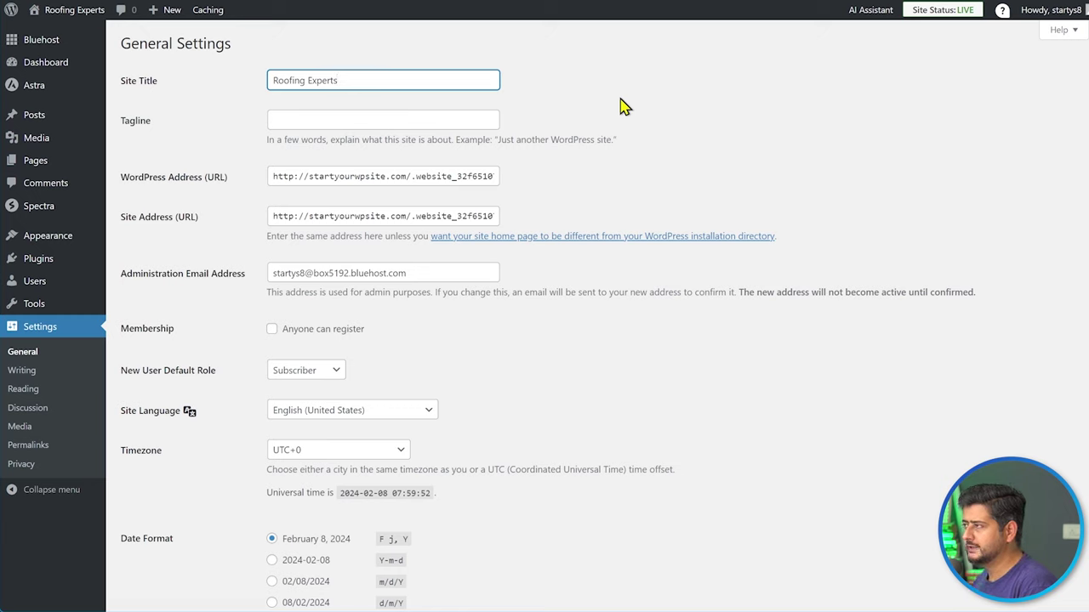
pyautogui.write('in San')
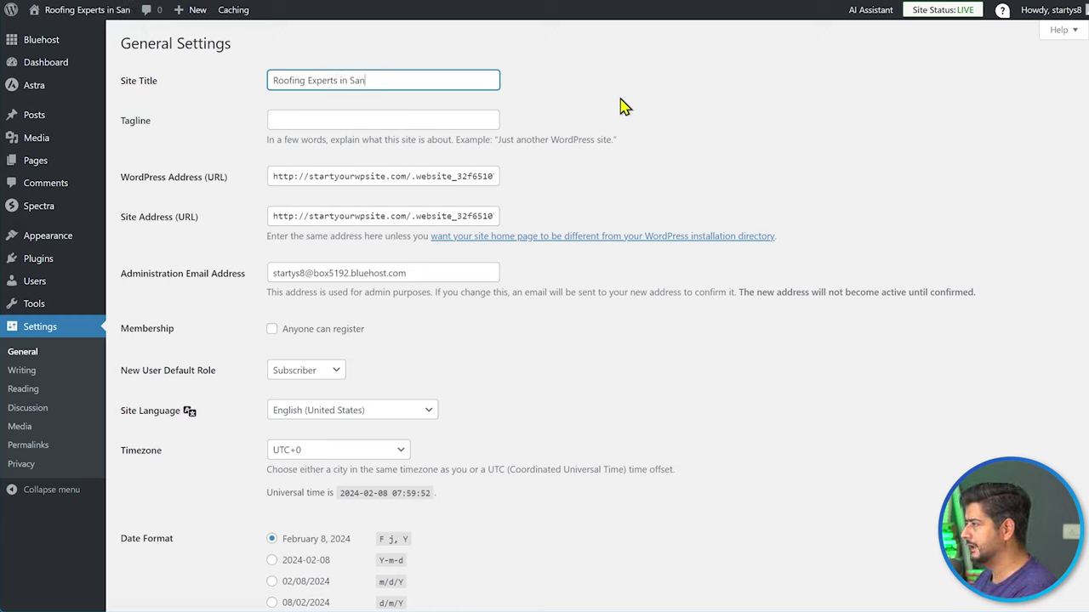
pyautogui.write(' Antonio')
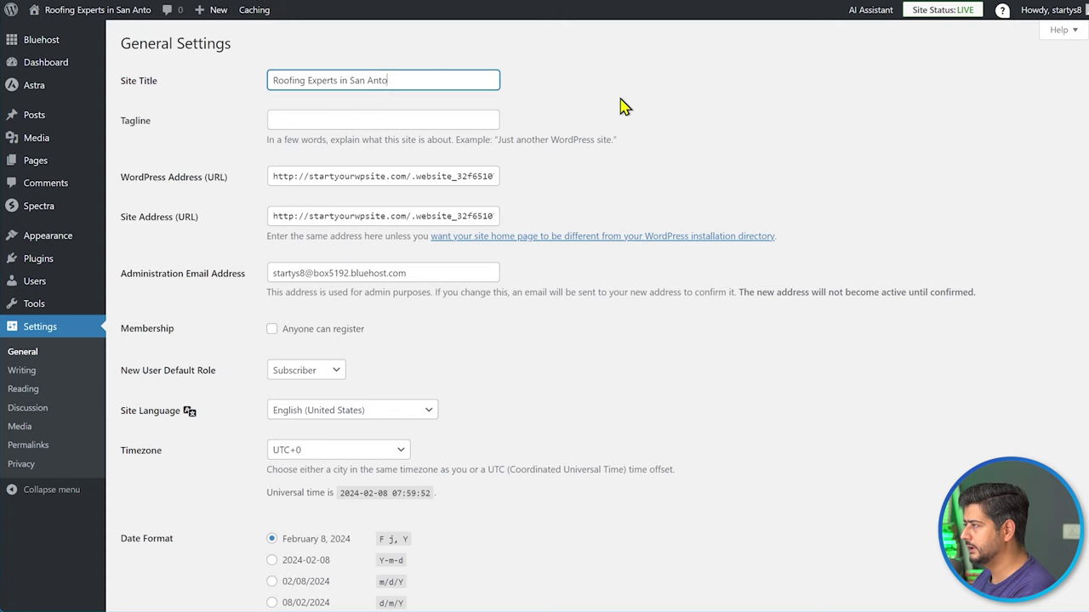
pyautogui.click(621, 105)
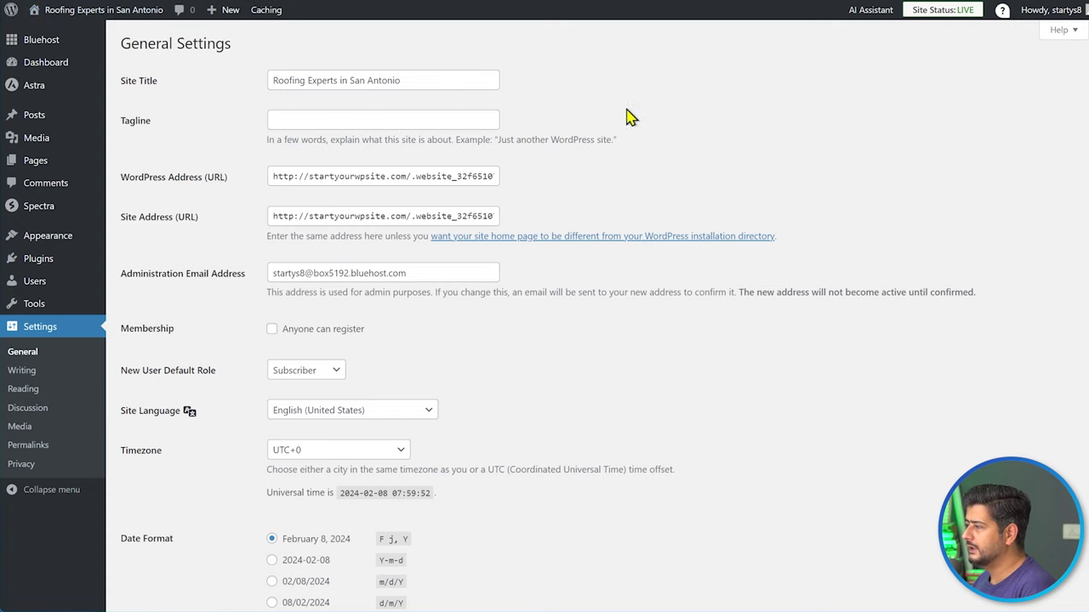
pyautogui.scroll(-10, 236, 457)
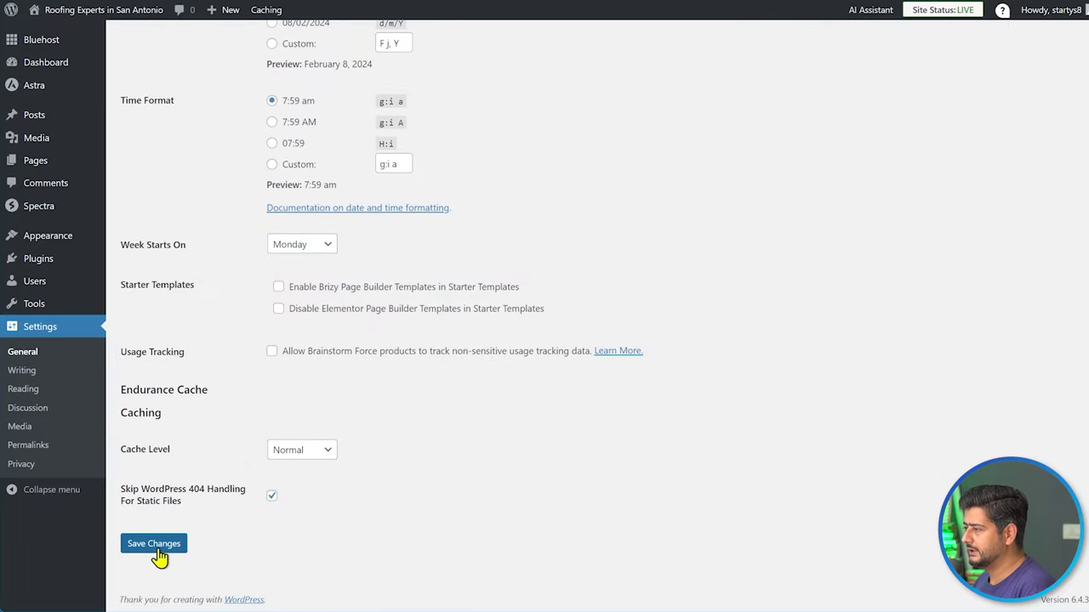
pyautogui.click(156, 546)
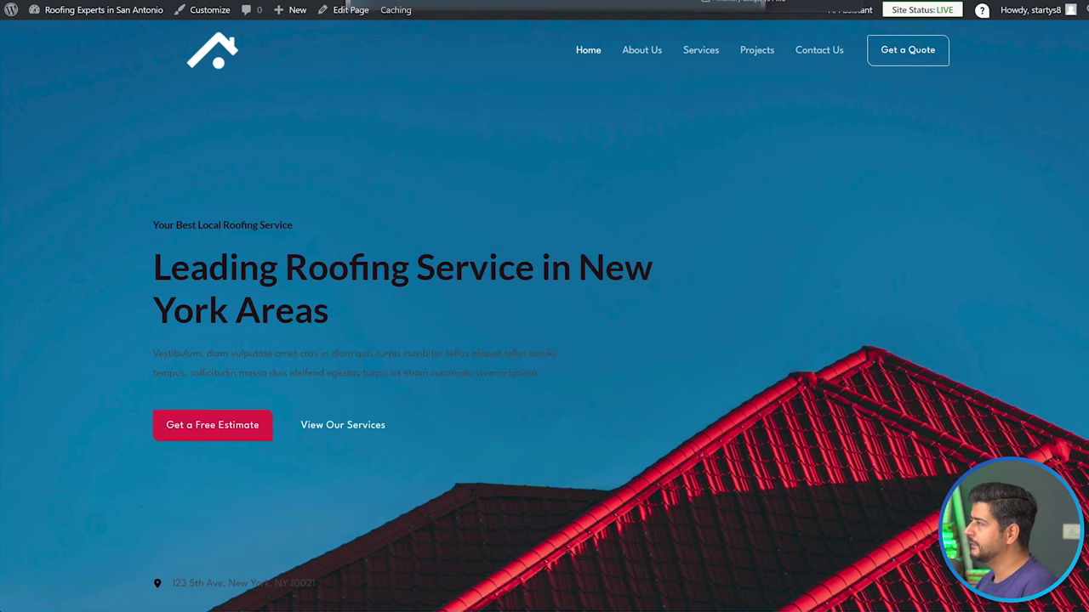
pyautogui.click(663, 1)
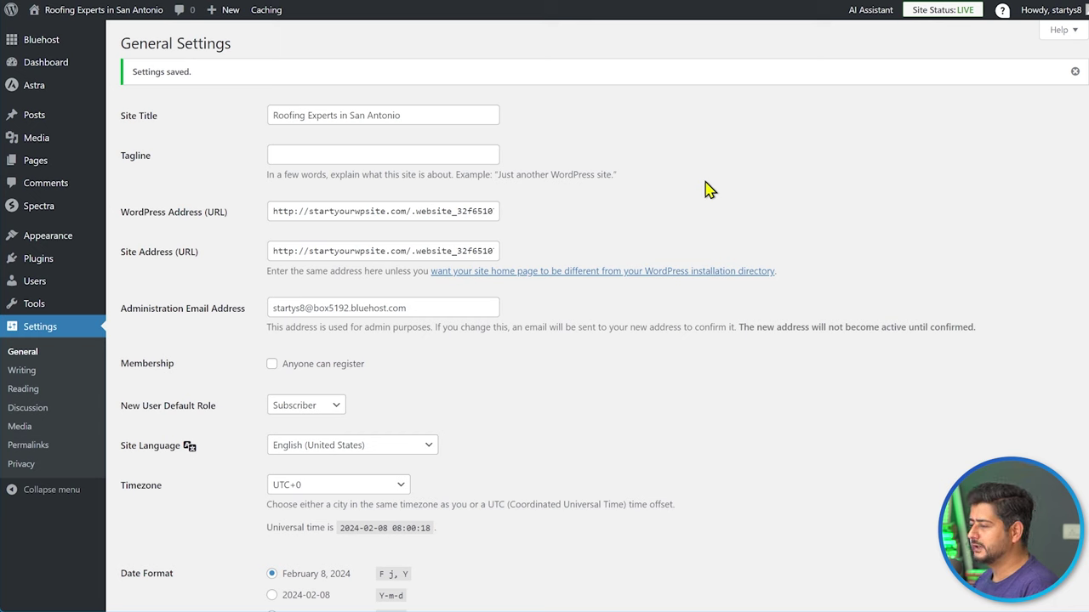
pyautogui.click(595, 1)
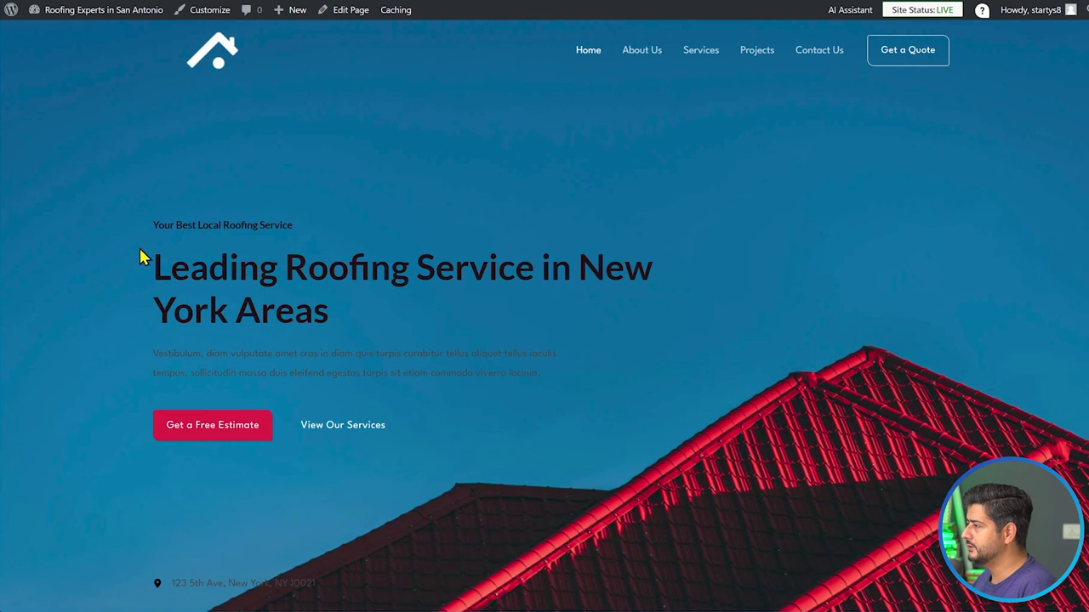
# Review the homepage hero and estimate sections, then go back to the General Settings page
pyautogui.moveTo(140, 258); pyautogui.dragTo(377, 309)
pyautogui.click(364, 322)
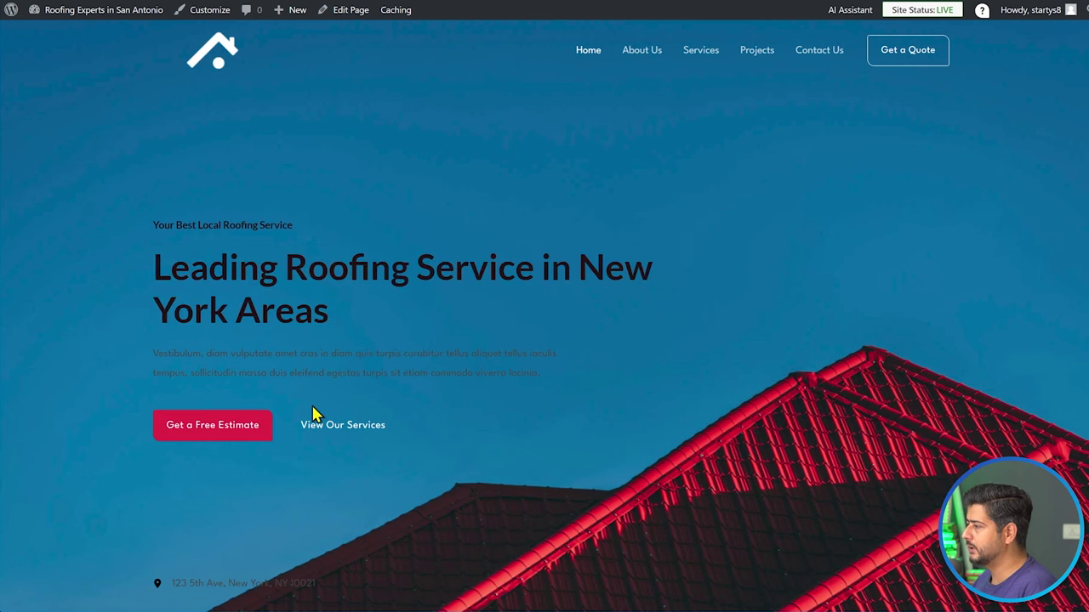
pyautogui.scroll(-2, 238, 311)
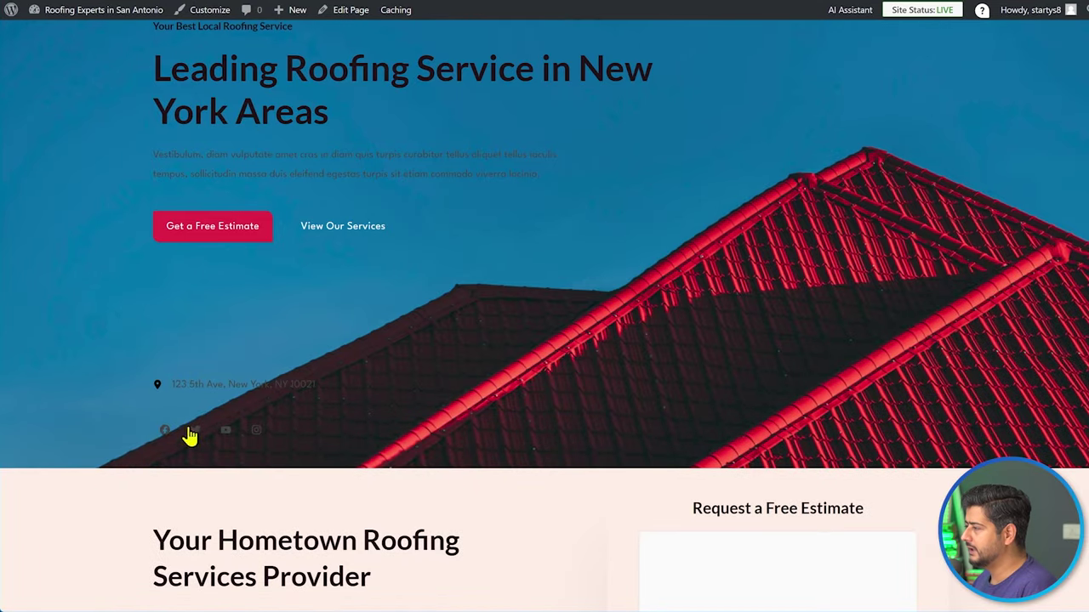
pyautogui.scroll(-2, 469, 399)
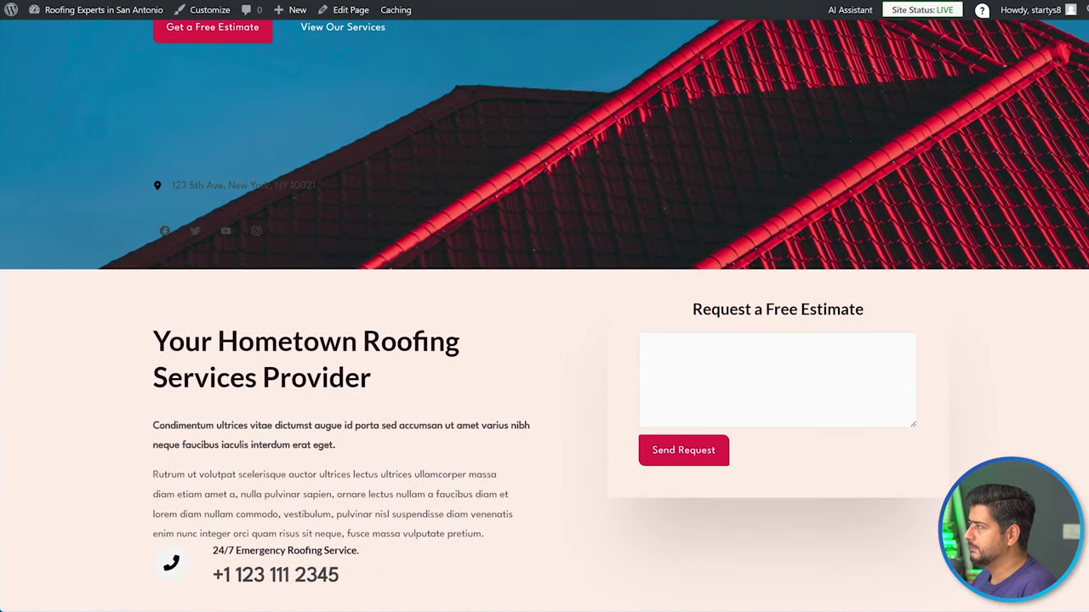
pyautogui.click(612, 2)
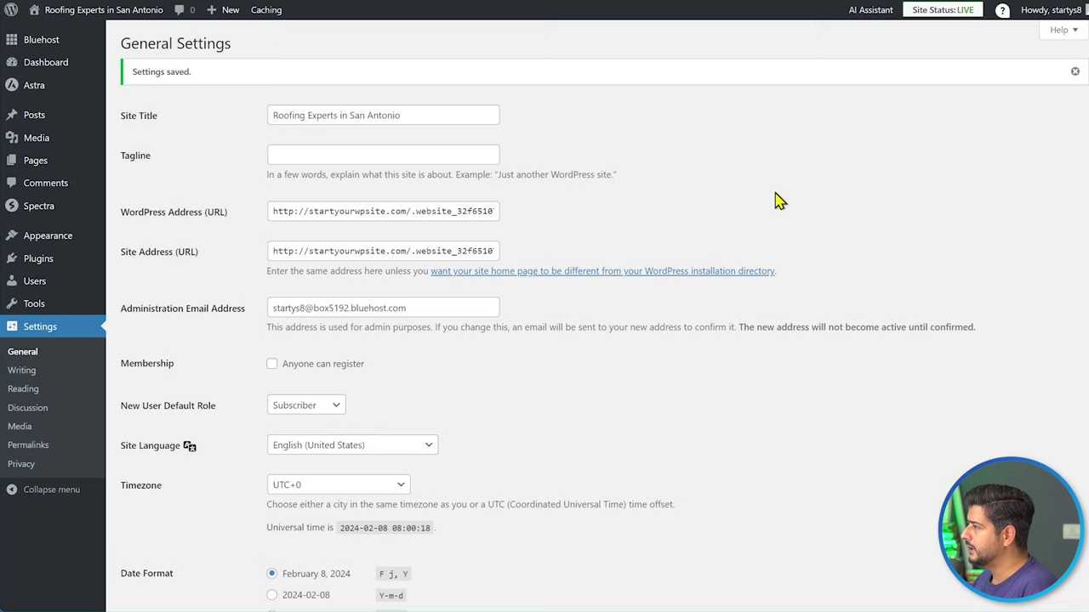
# Dismiss the 'Settings saved.' notice and go to the All Pages list
pyautogui.click(1074, 71)
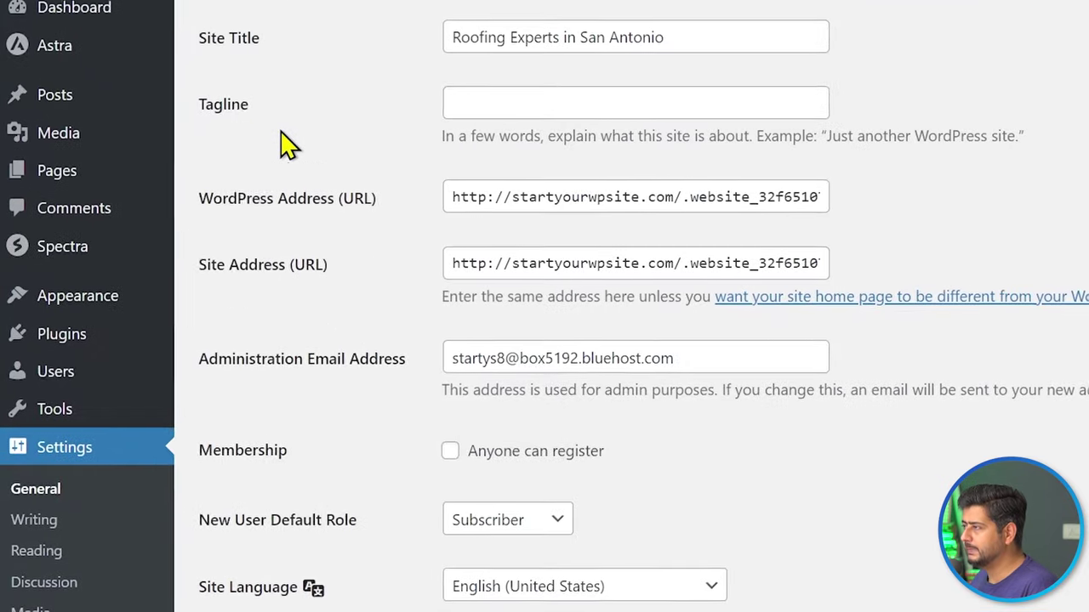
pyautogui.moveTo(57, 165)
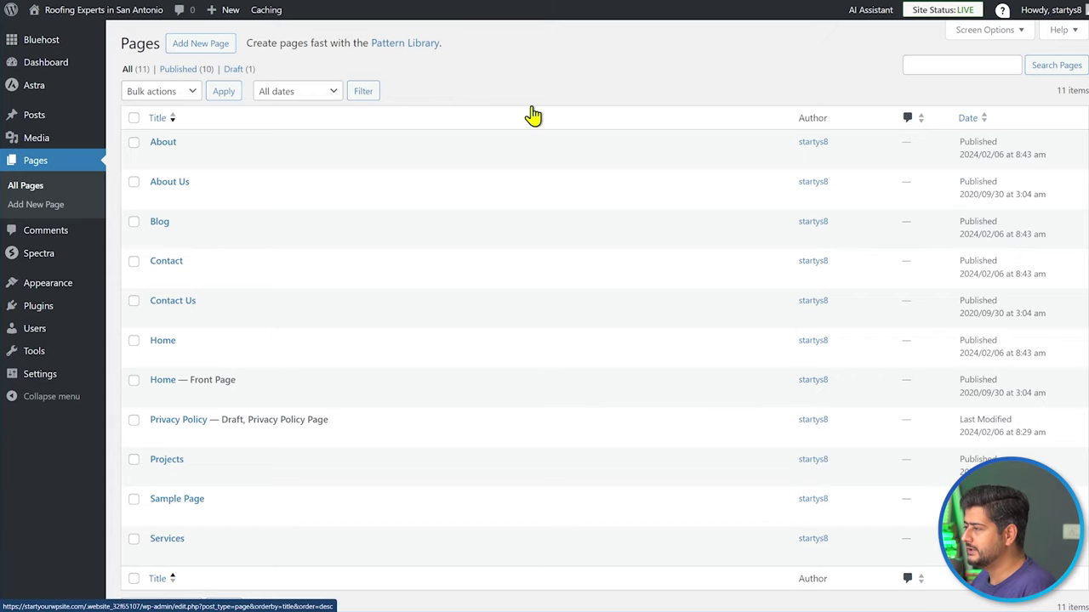
# Open 'Home — Front Page' for editing in the block editor
pyautogui.doubleClick(219, 379)
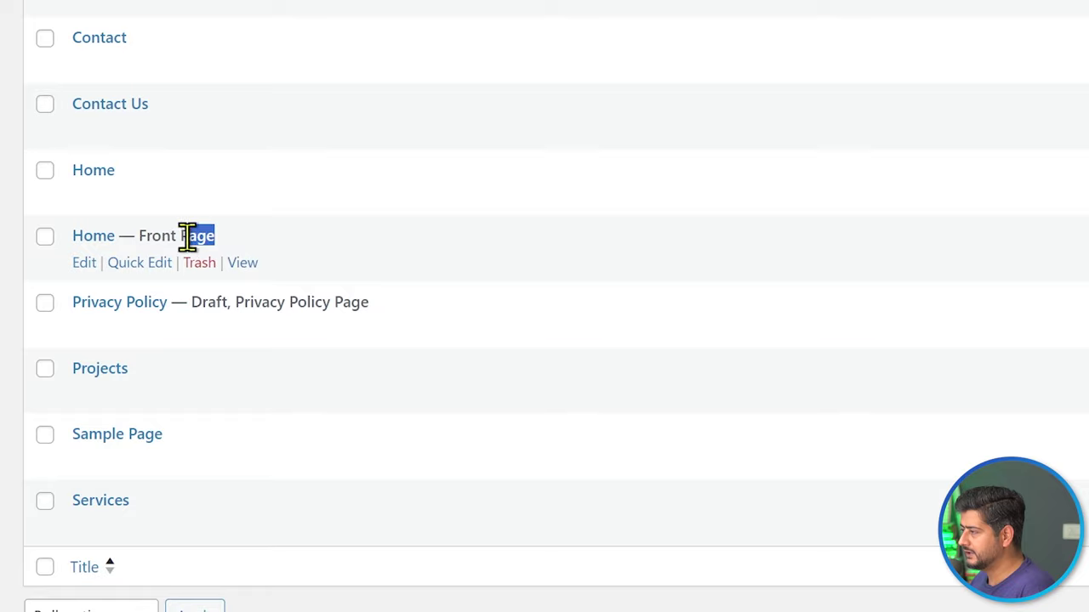
pyautogui.moveTo(187, 235); pyautogui.dragTo(134, 239)
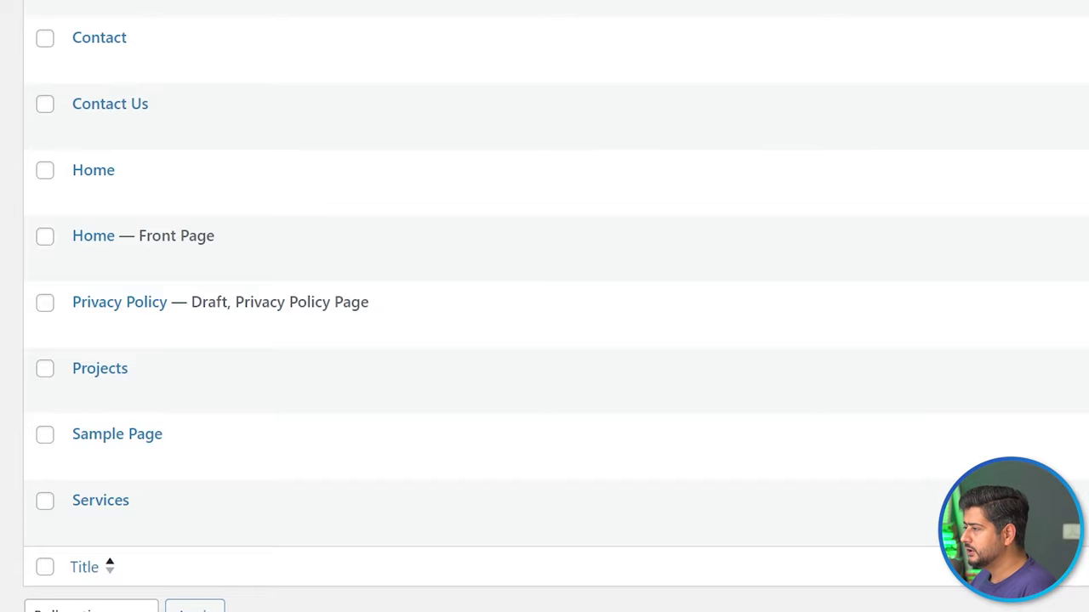
pyautogui.click(85, 327)
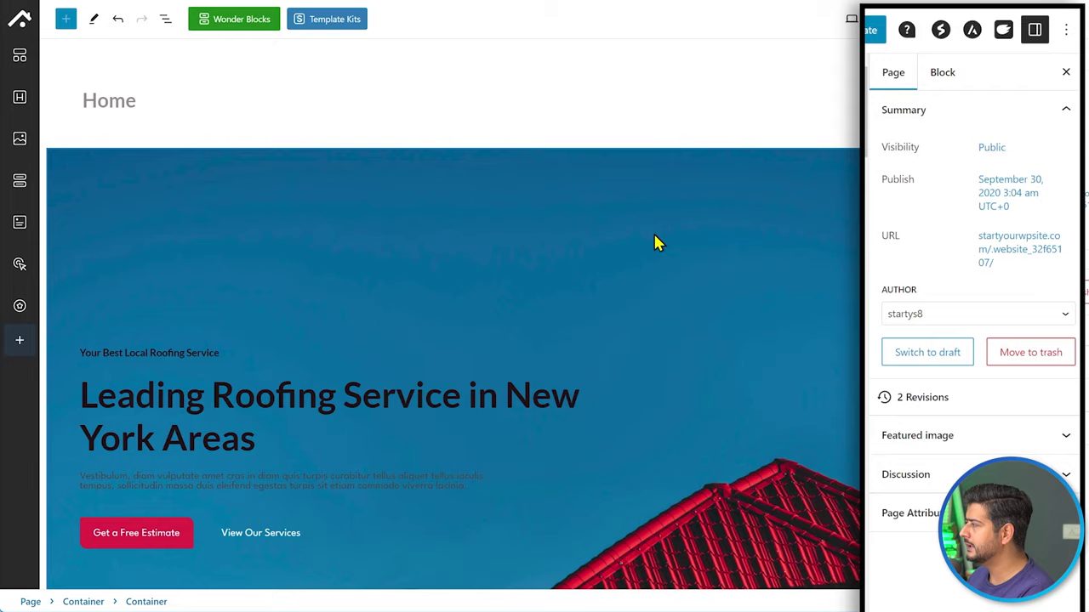
pyautogui.scroll(-5, 738, 238)
pyautogui.scroll(-3, 740, 240)
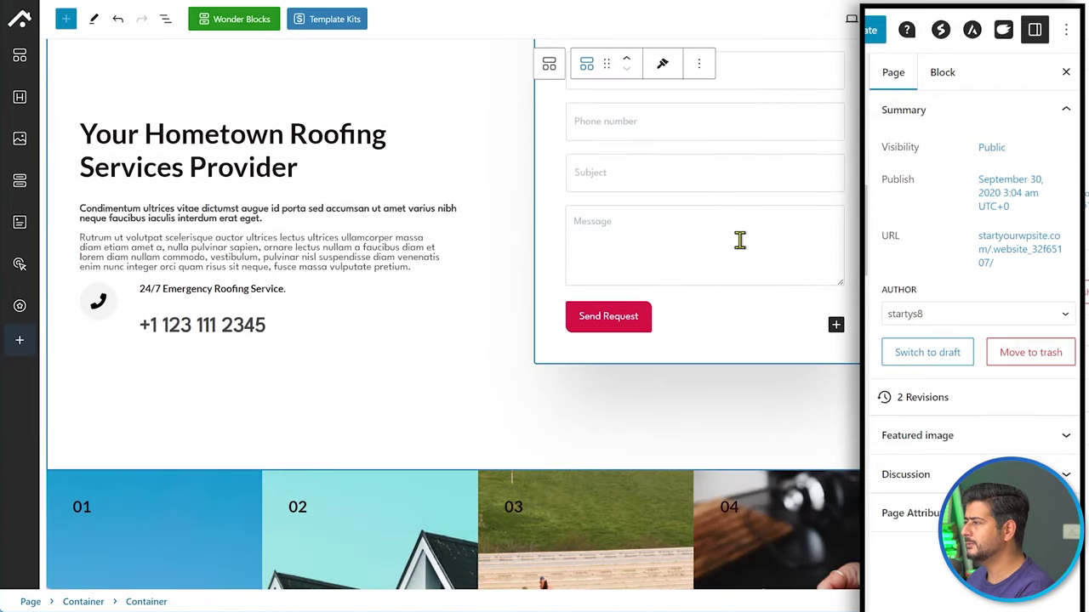
pyautogui.scroll(-3, 595, 366)
pyautogui.scroll(15, 531, 350)
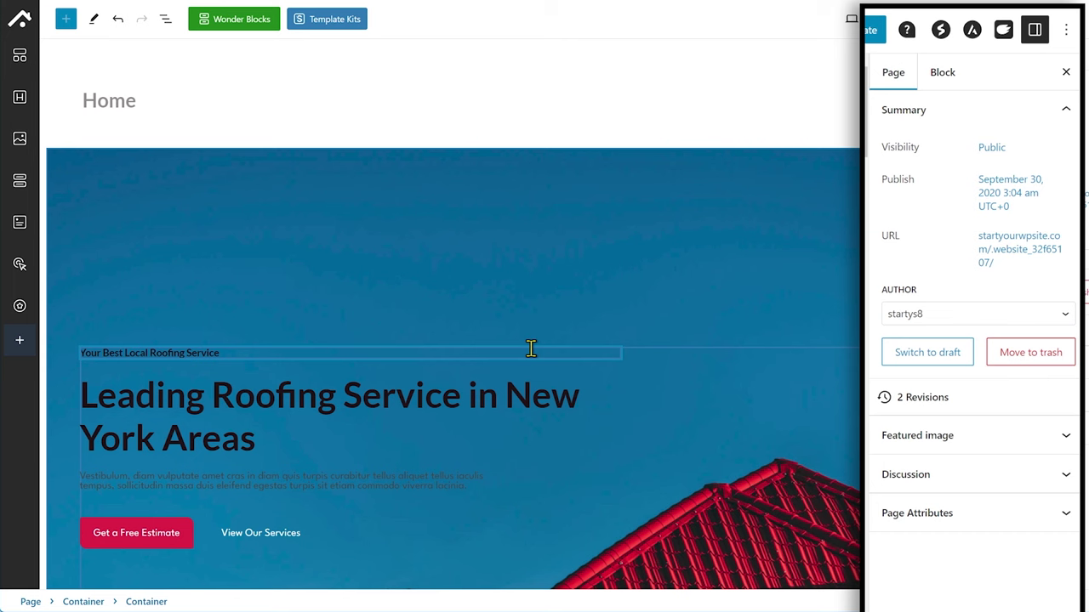
pyautogui.scroll(-4, 595, 247)
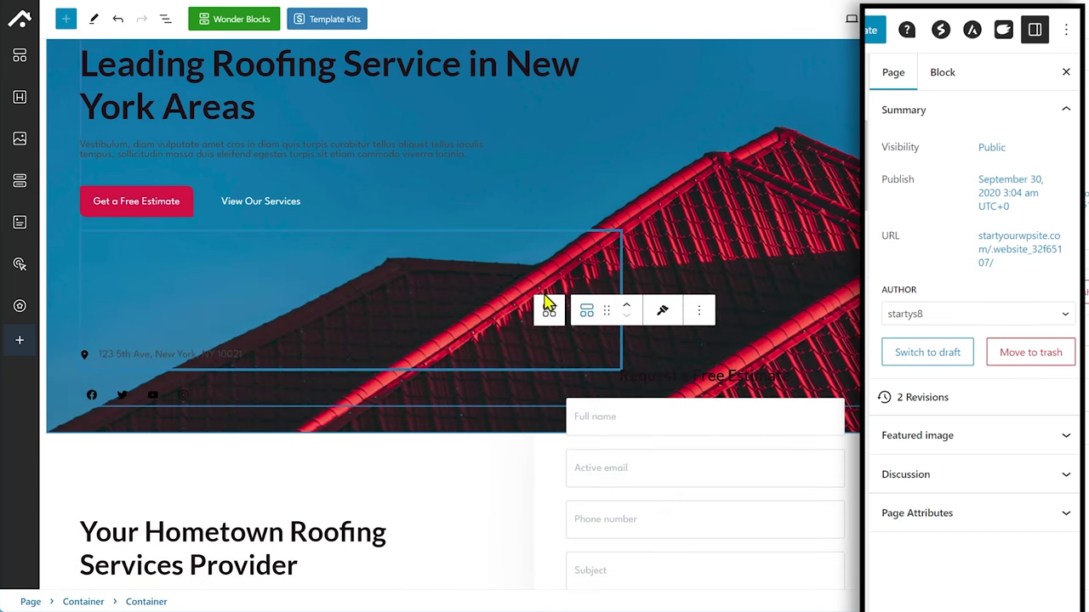
pyautogui.scroll(3, 537, 375)
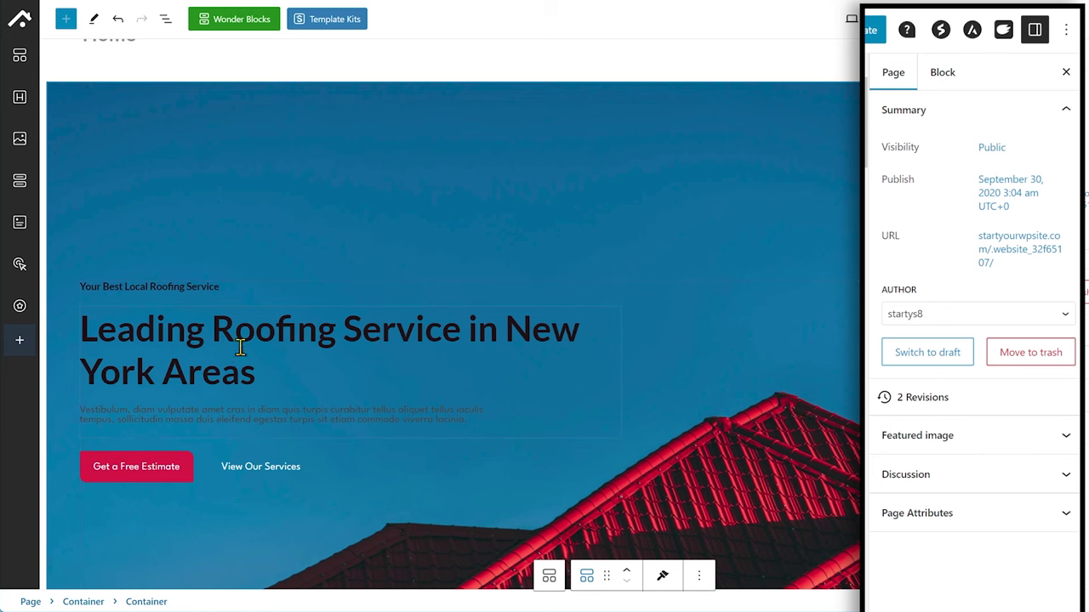
pyautogui.scroll(-1, 313, 373)
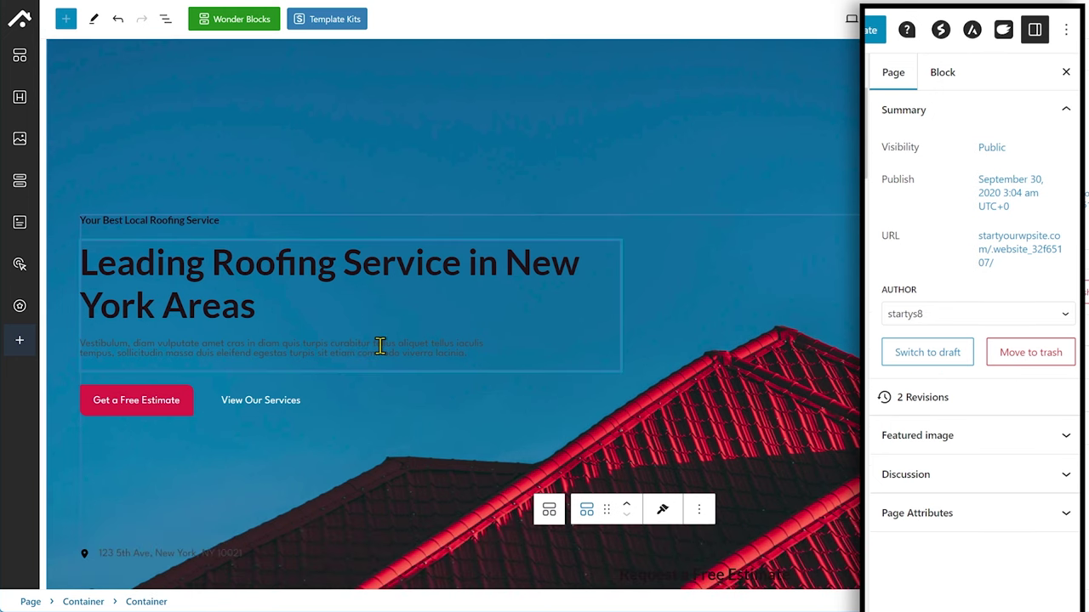
pyautogui.scroll(-3, 375, 351)
pyautogui.scroll(-3, 223, 358)
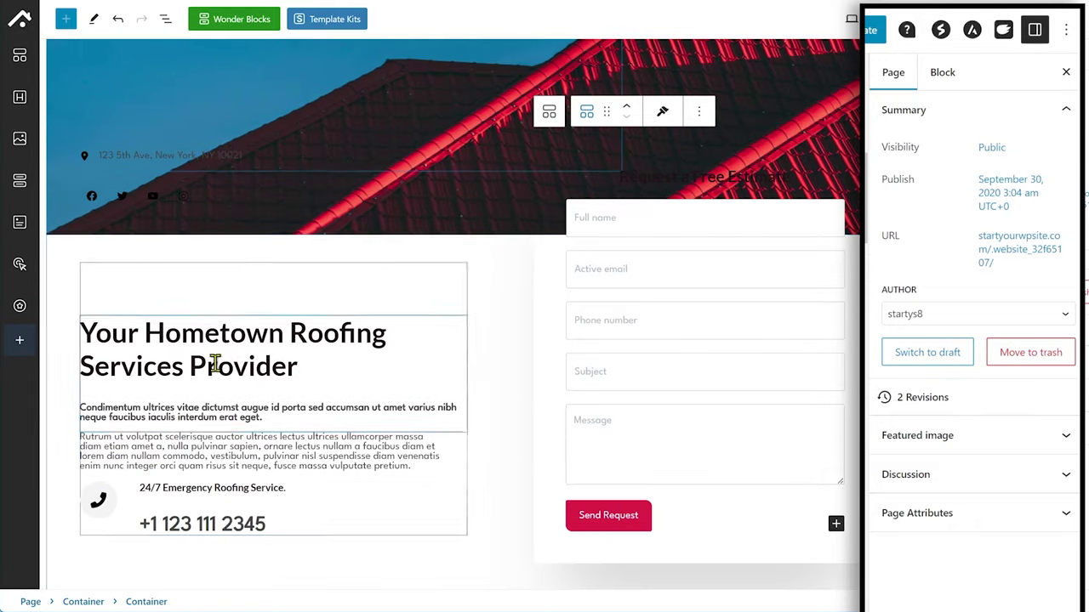
pyautogui.scroll(-6, 459, 484)
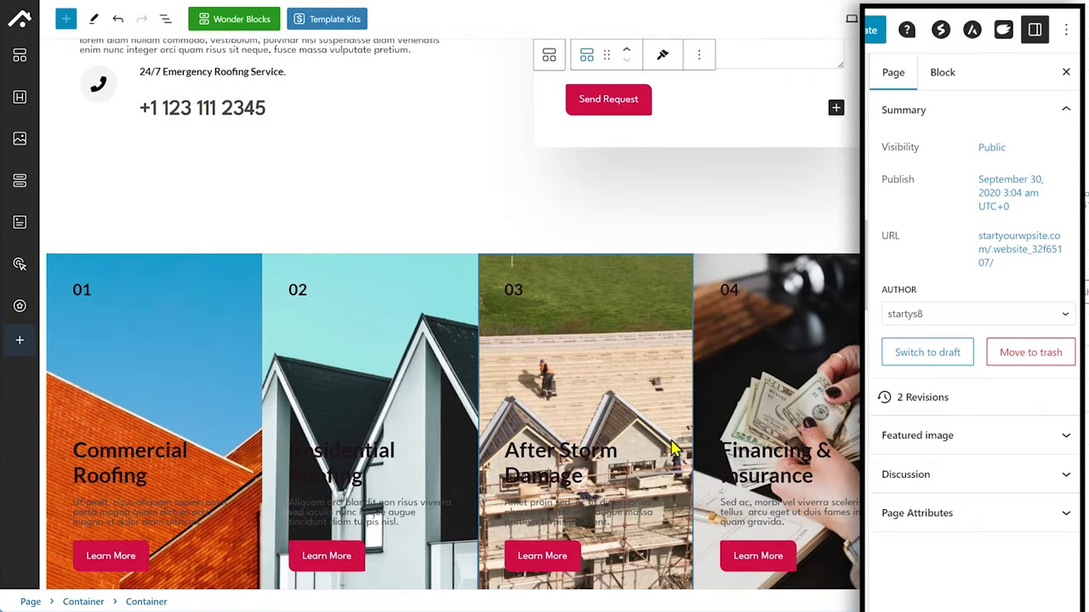
pyautogui.scroll(-4, 672, 448)
pyautogui.scroll(1, 697, 447)
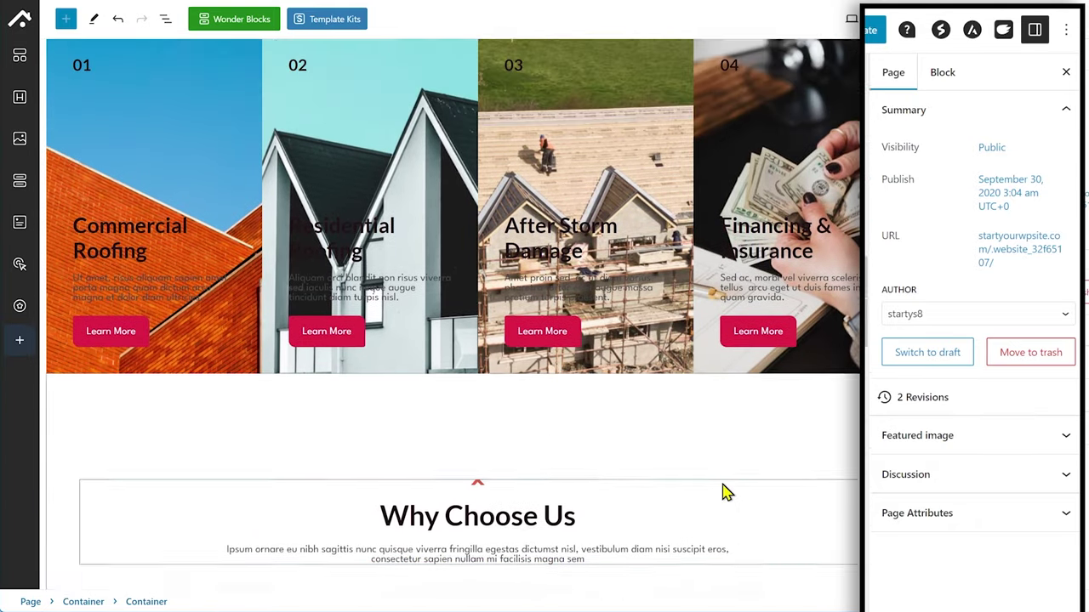
pyautogui.scroll(7, 725, 492)
pyautogui.scroll(5, 736, 485)
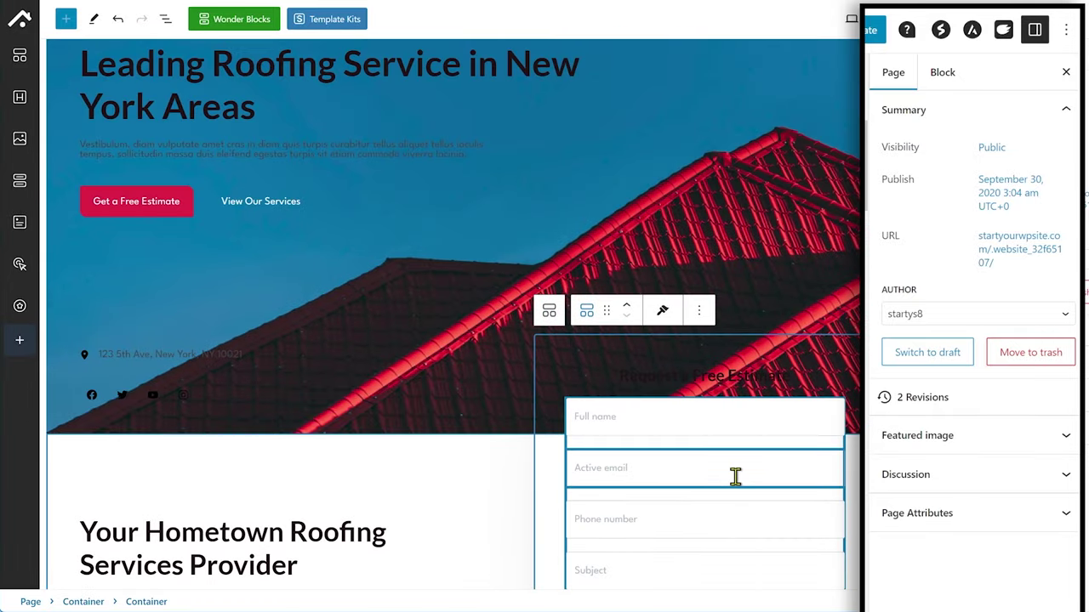
pyautogui.scroll(4, 734, 476)
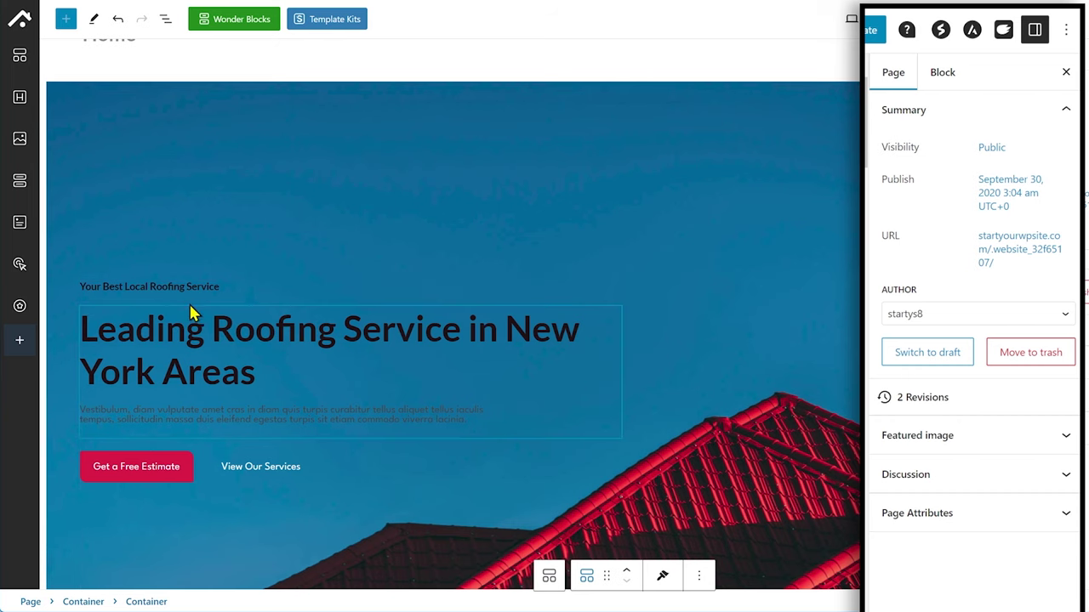
# Set the 'Your Best Local Roofing Service' tagline's heading colour to white #FFFFFF
pyautogui.click(170, 286)
pyautogui.doubleClick(170, 286)
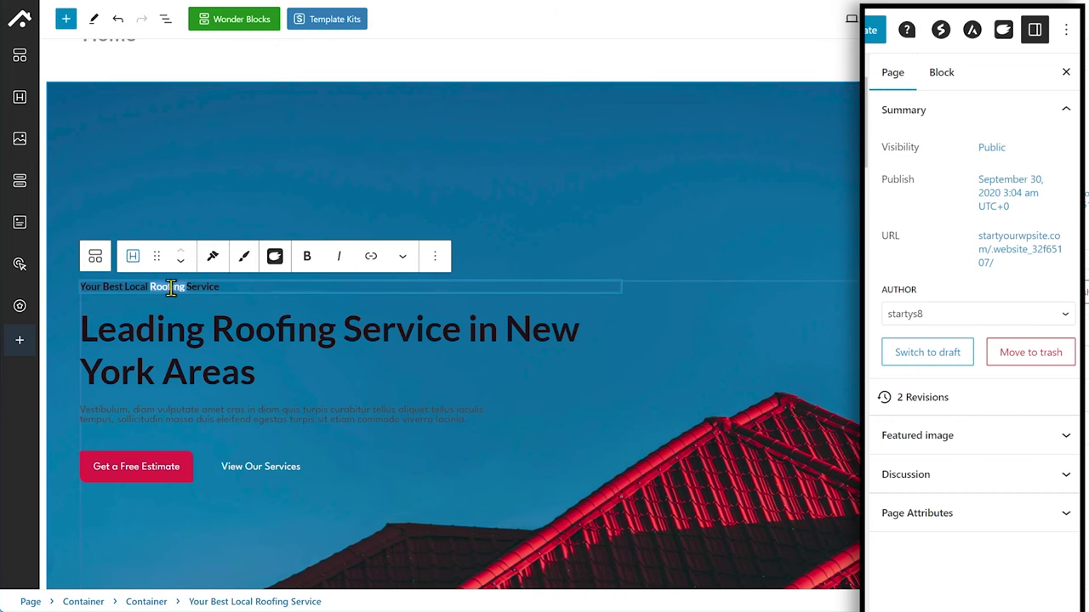
pyautogui.click(942, 77)
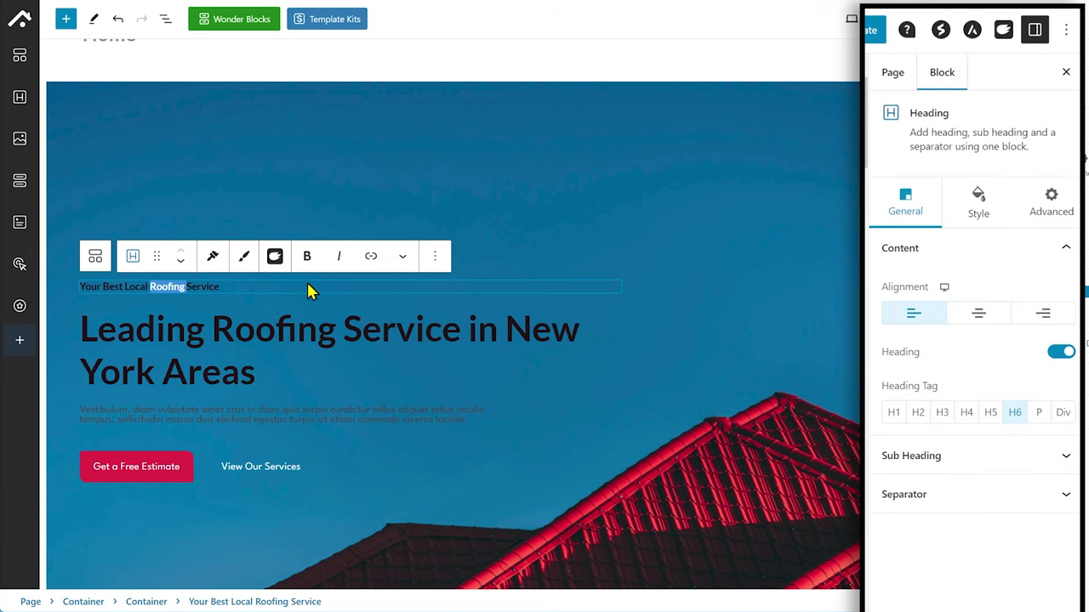
pyautogui.moveTo(231, 292); pyautogui.dragTo(74, 287)
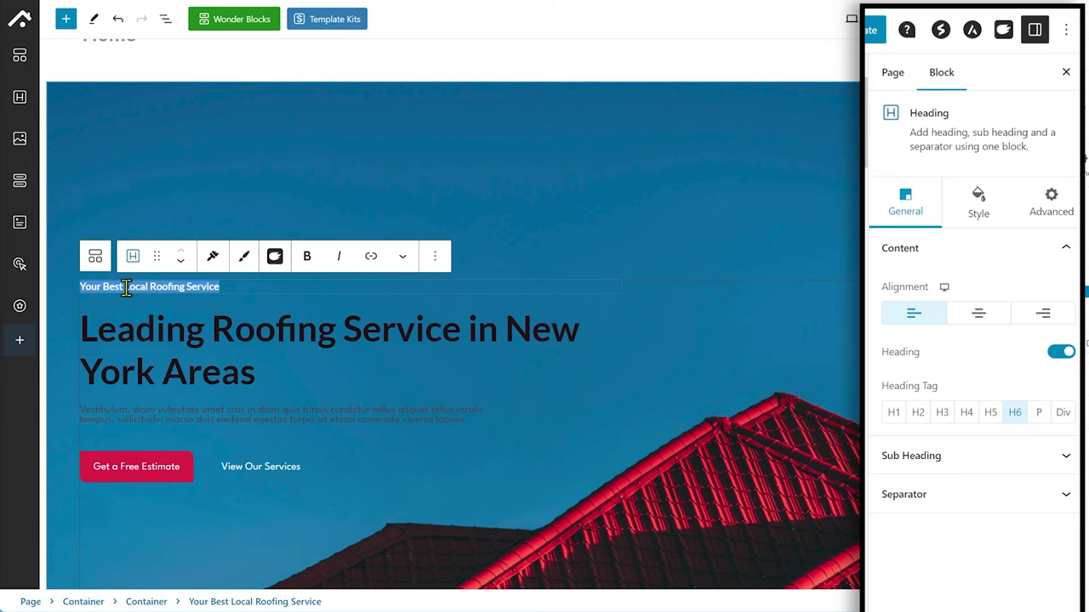
pyautogui.click(973, 213)
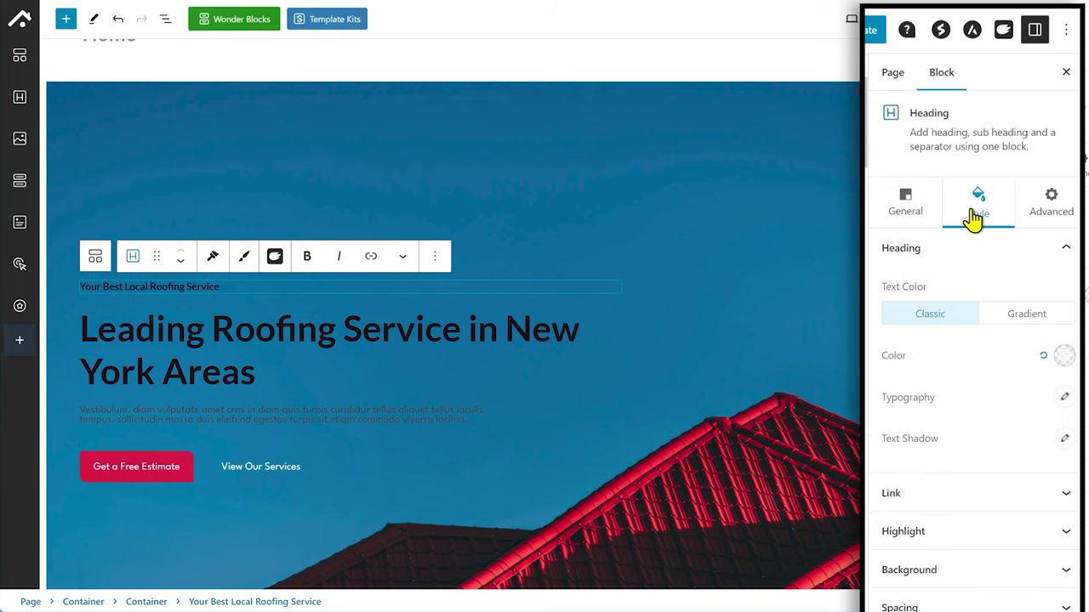
pyautogui.click(1064, 357)
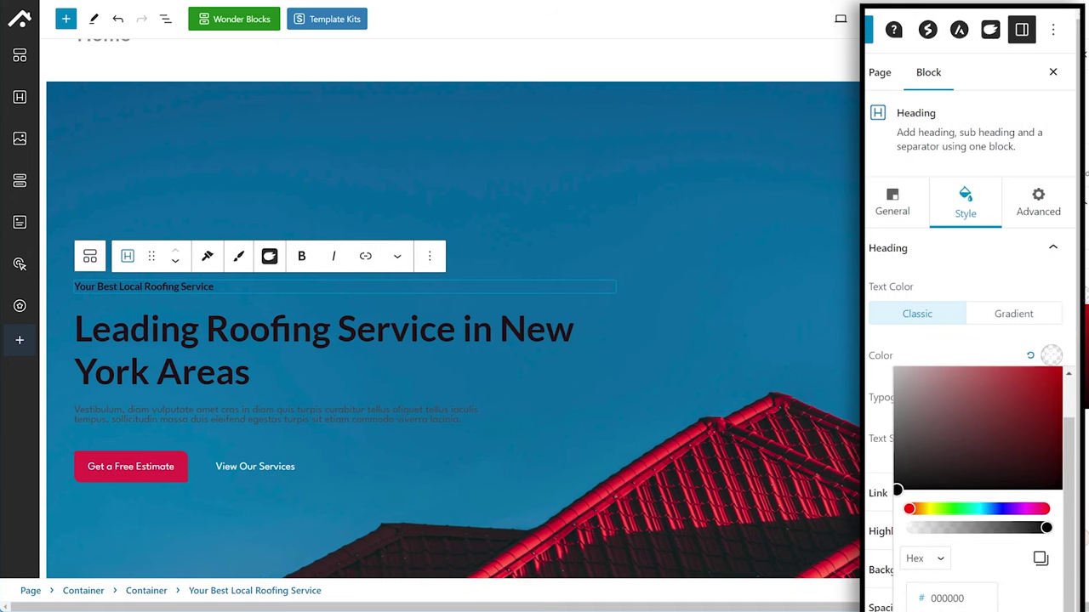
pyautogui.click(895, 369)
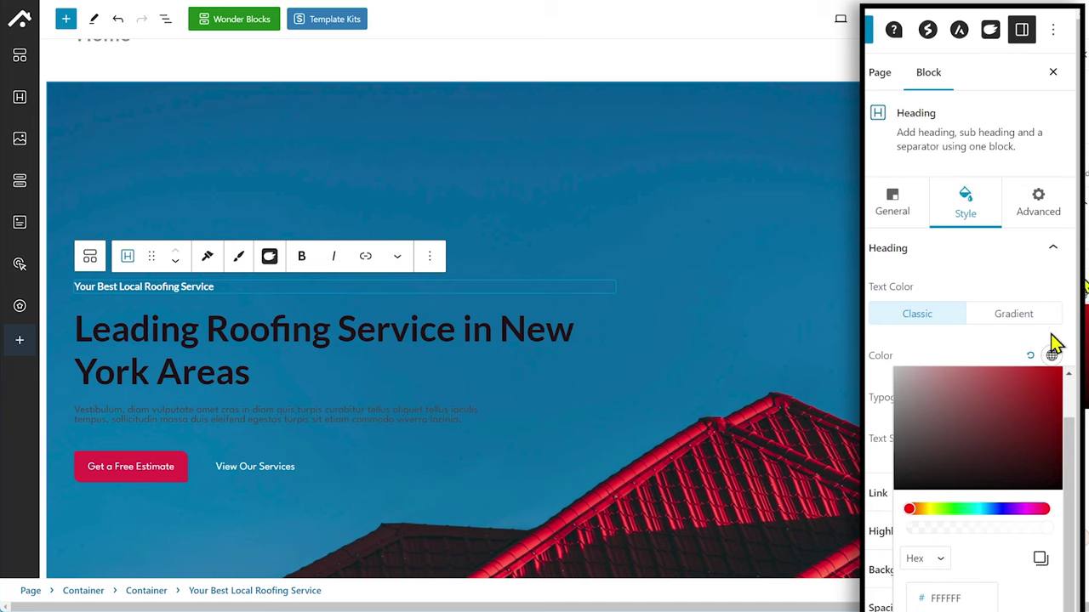
pyautogui.click(260, 374)
pyautogui.moveTo(260, 375); pyautogui.dragTo(85, 331)
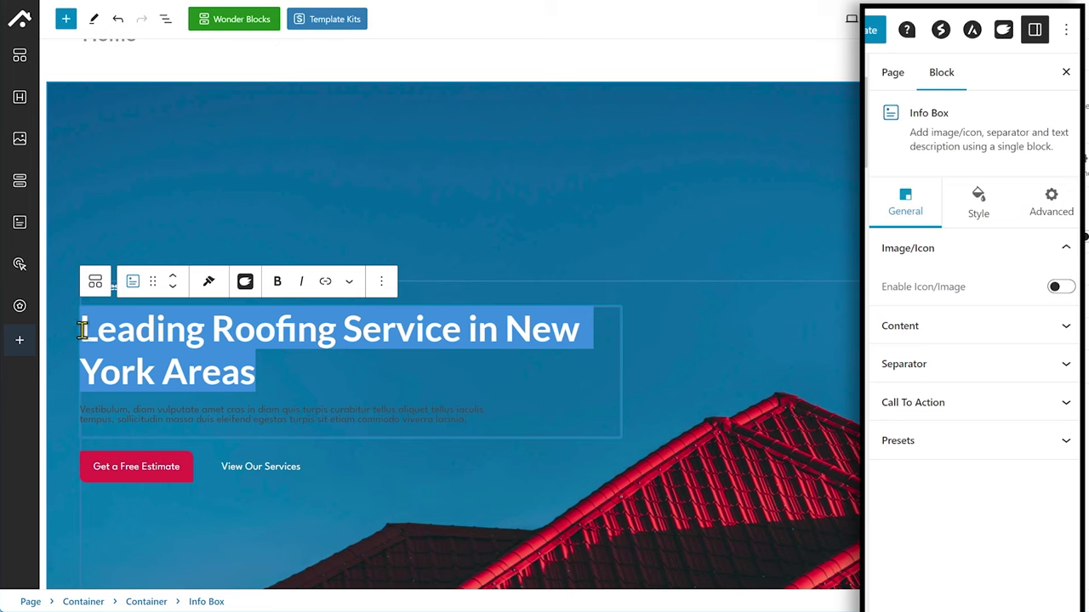
# Set the hero heading's title colour to white
pyautogui.click(983, 215)
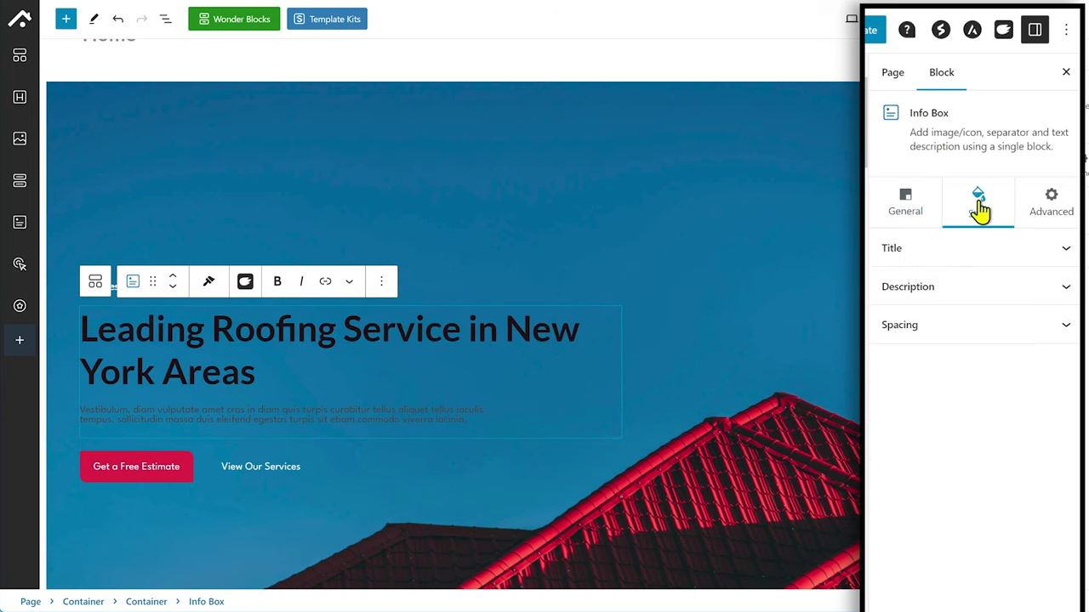
pyautogui.click(1019, 251)
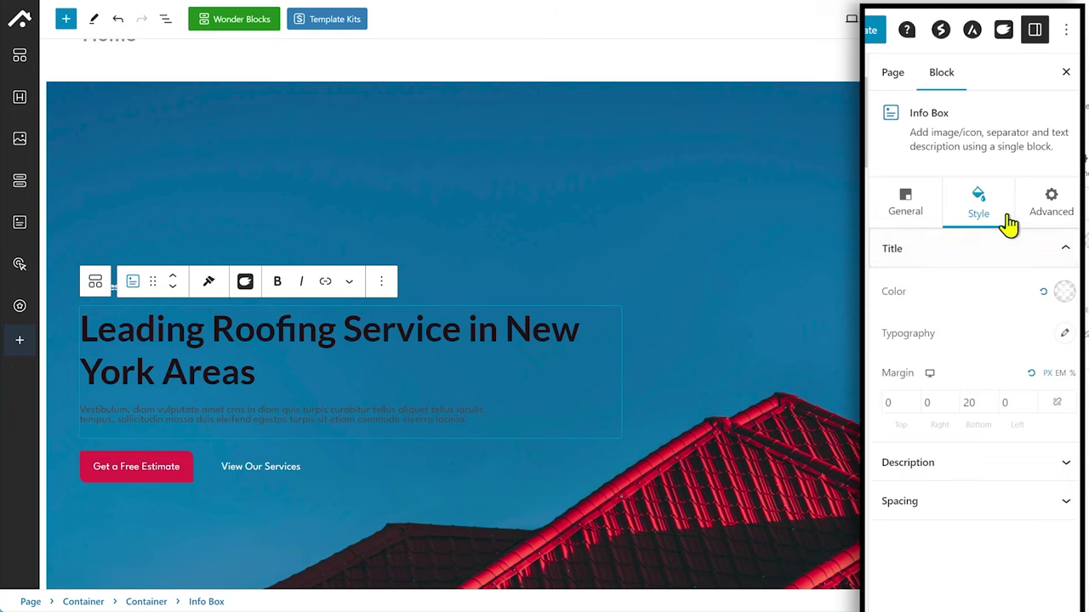
pyautogui.click(1063, 292)
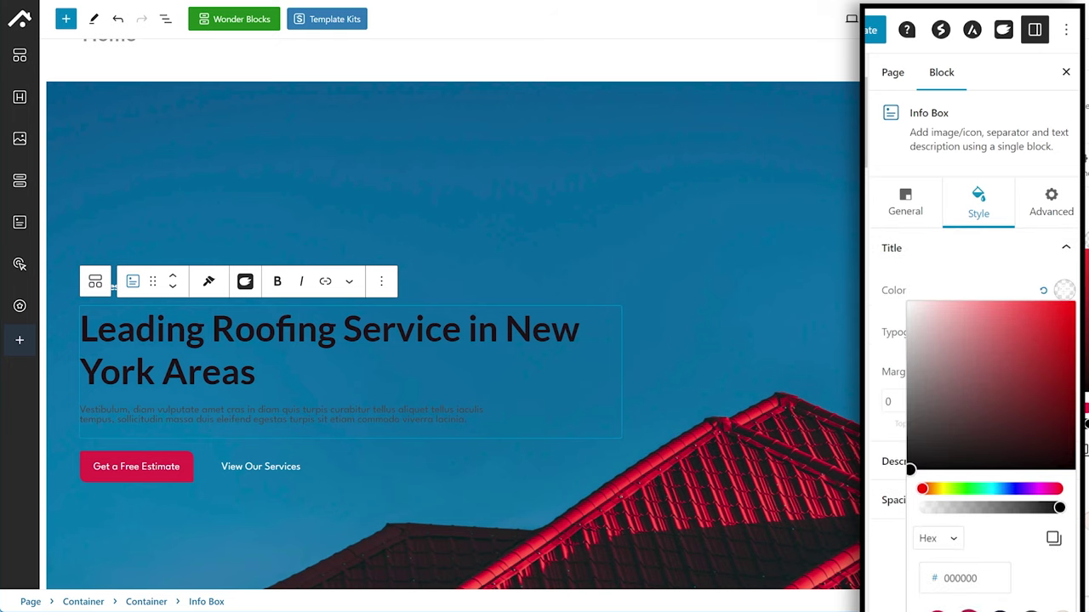
pyautogui.moveTo(911, 469); pyautogui.dragTo(908, 303)
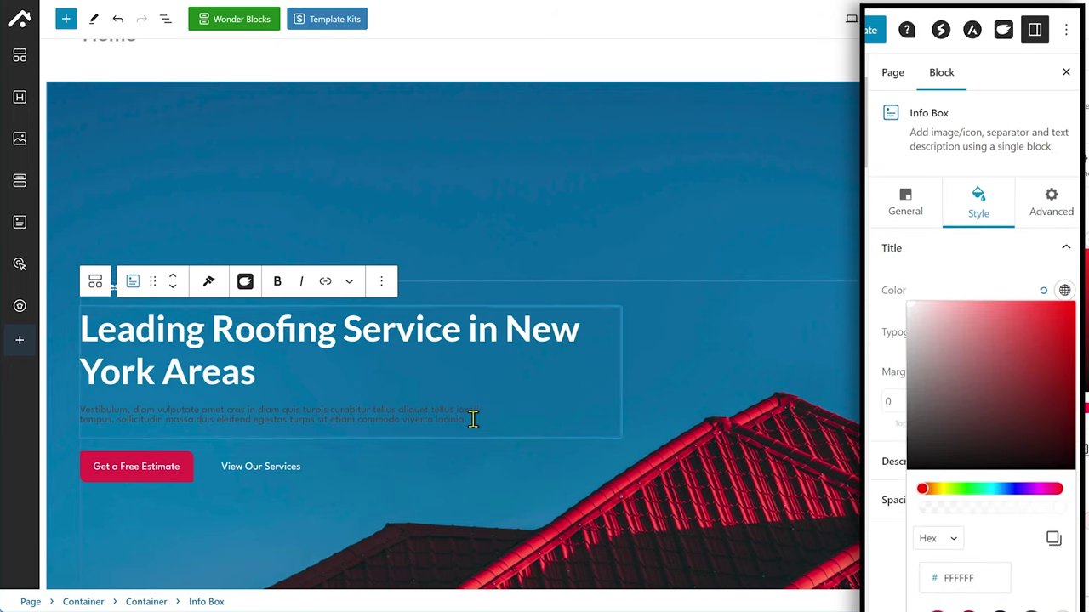
# Make the hero description text under the heading white
pyautogui.moveTo(468, 419); pyautogui.dragTo(80, 286)
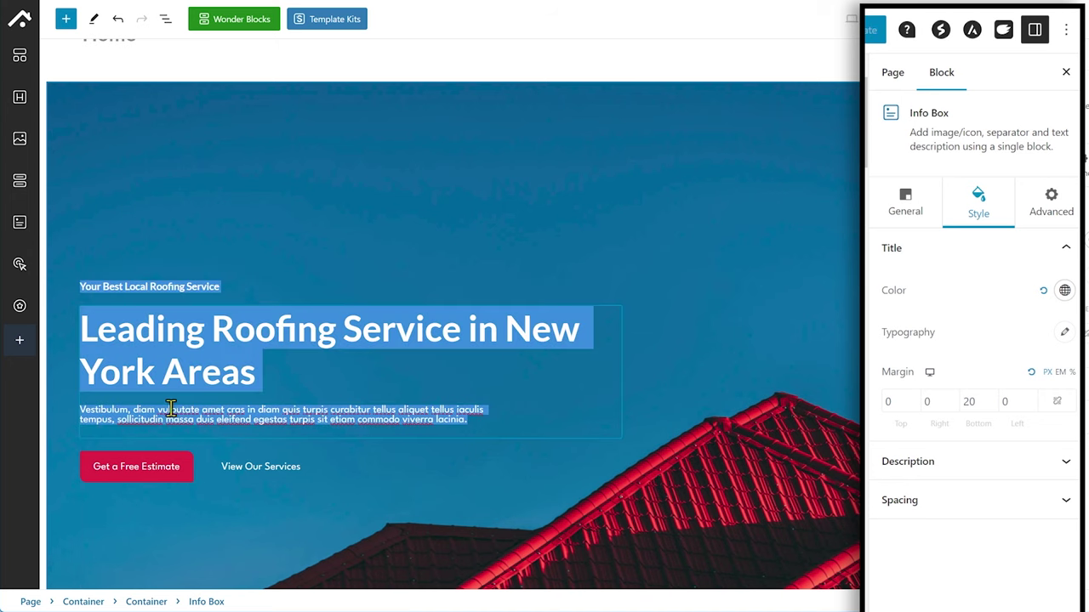
pyautogui.click(433, 417)
pyautogui.click(512, 414)
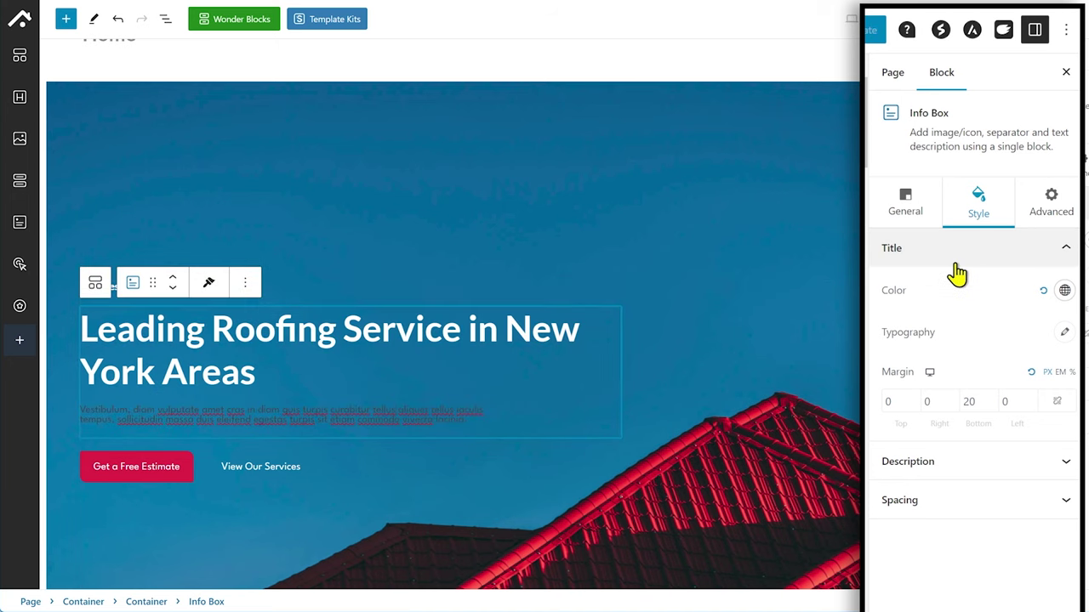
pyautogui.click(962, 461)
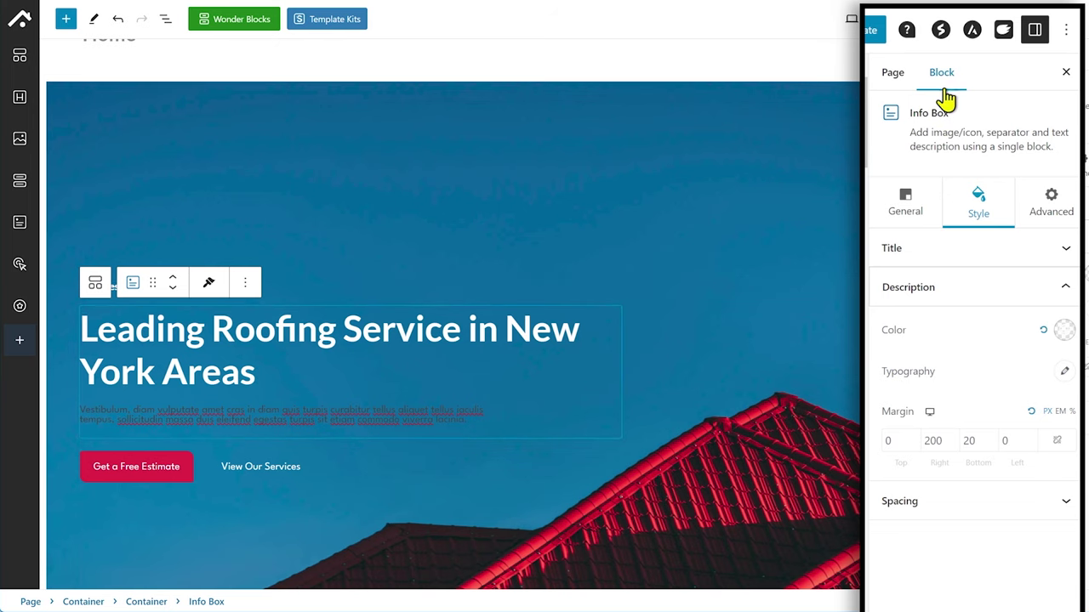
pyautogui.click(1063, 333)
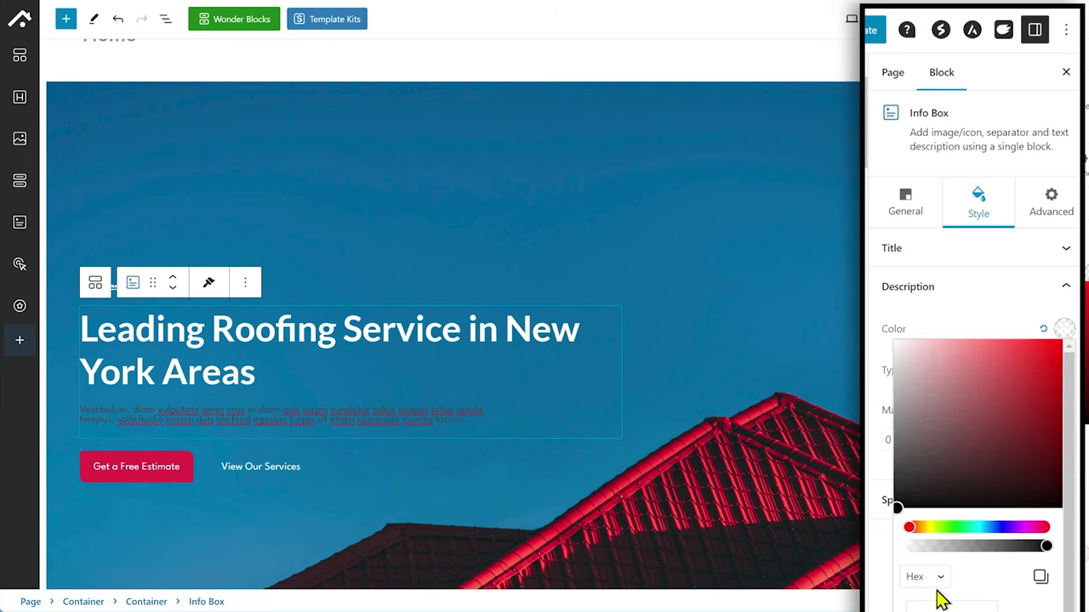
pyautogui.click(897, 342)
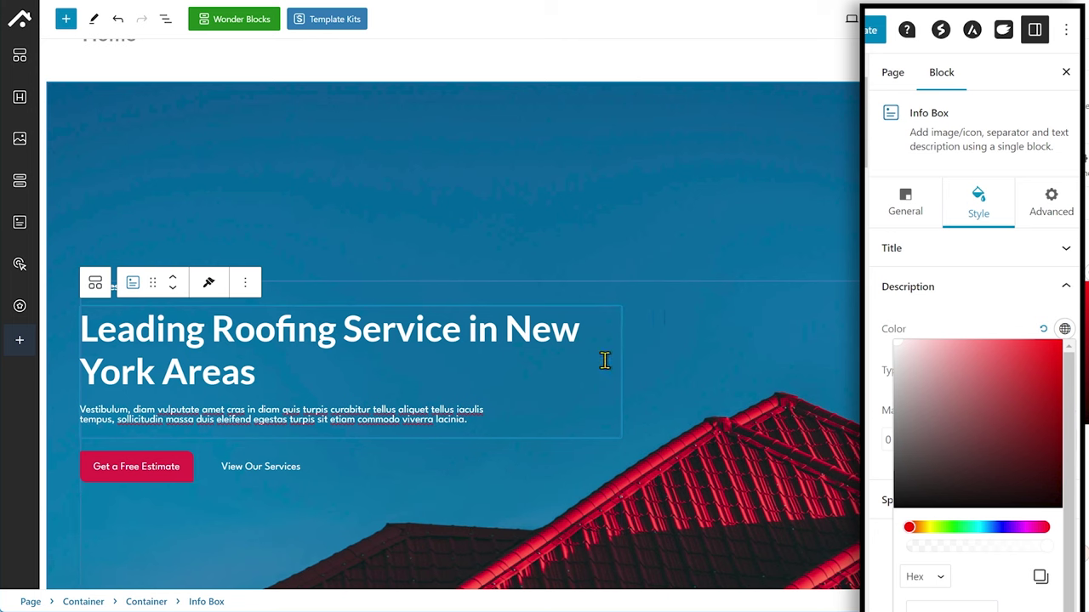
# Make the address Info Box's location icon and address text white
pyautogui.click(717, 208)
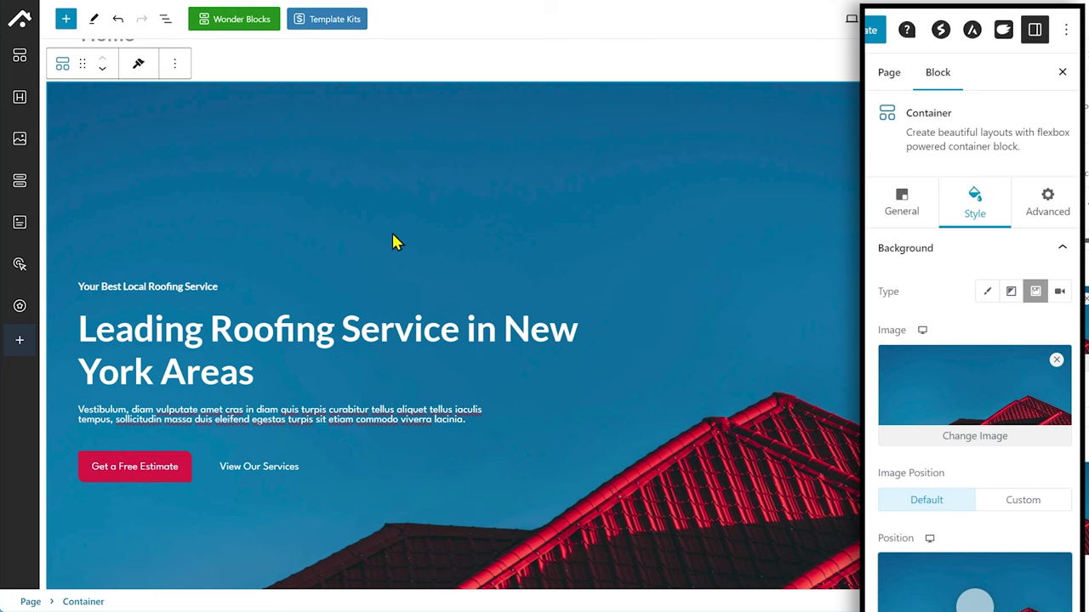
pyautogui.scroll(-5, 469, 270)
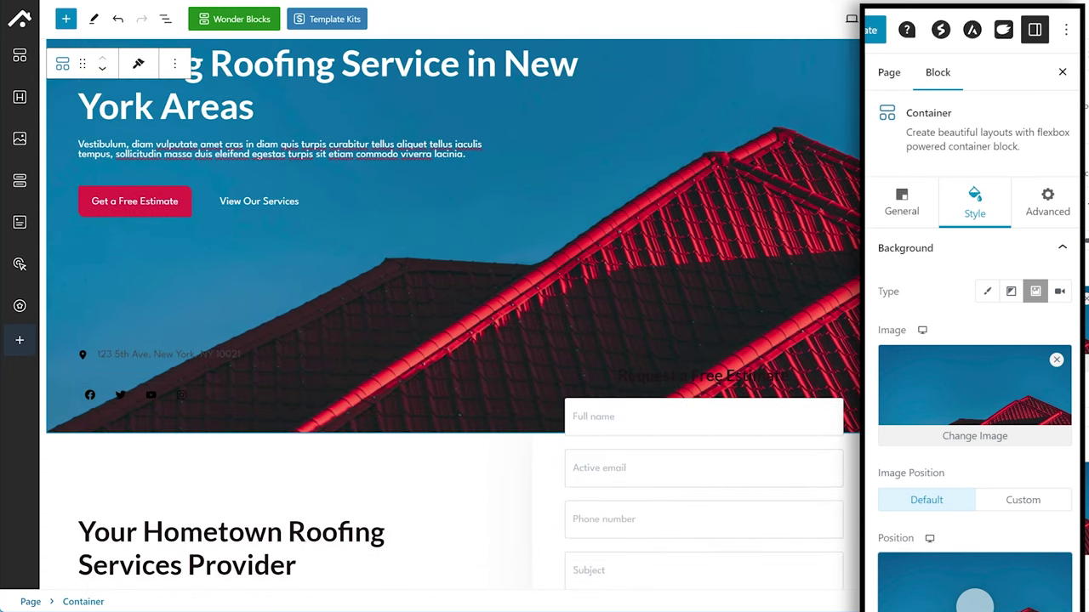
pyautogui.click(340, 354)
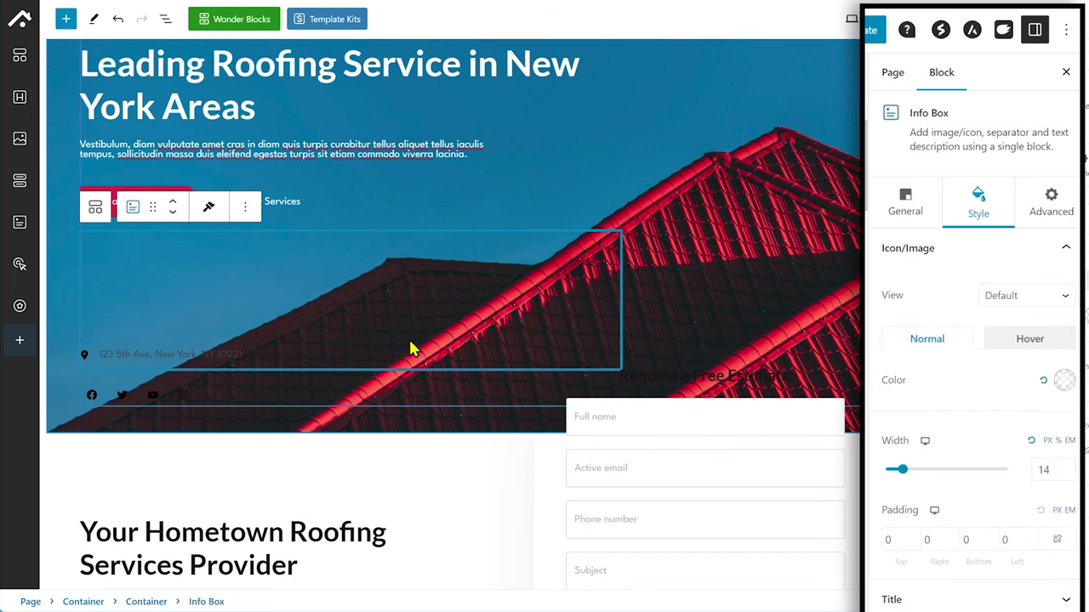
pyautogui.click(1063, 380)
pyautogui.click(924, 359)
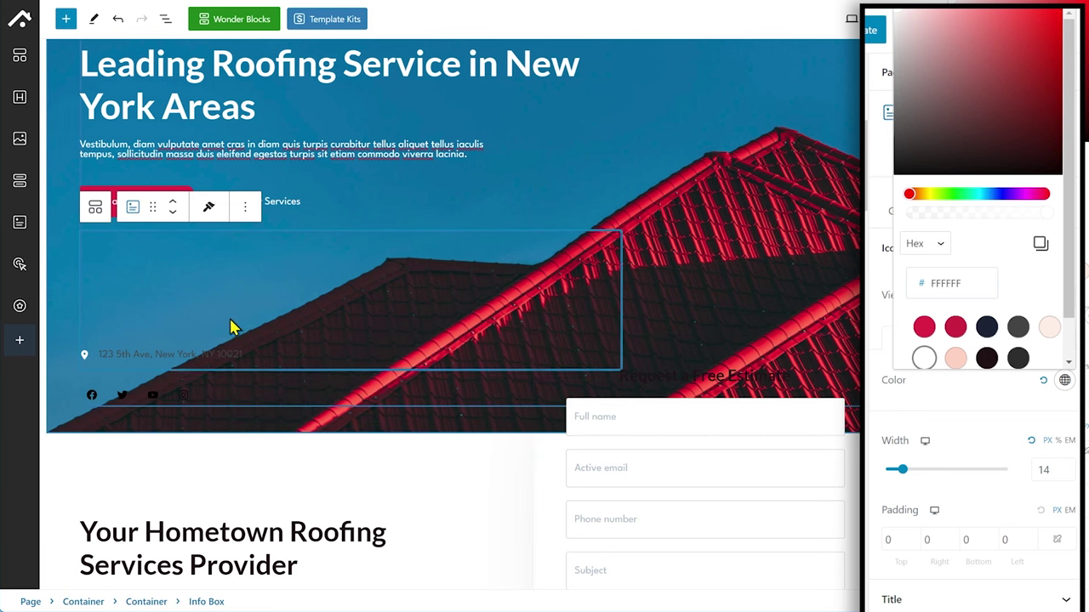
pyautogui.click(186, 356)
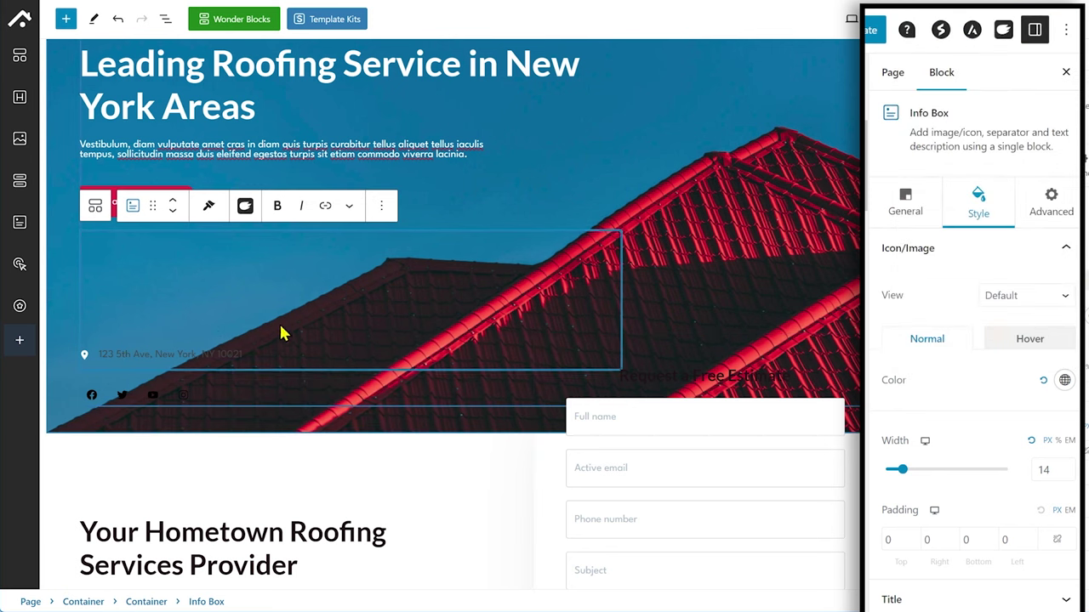
pyautogui.moveTo(259, 355); pyautogui.dragTo(99, 357)
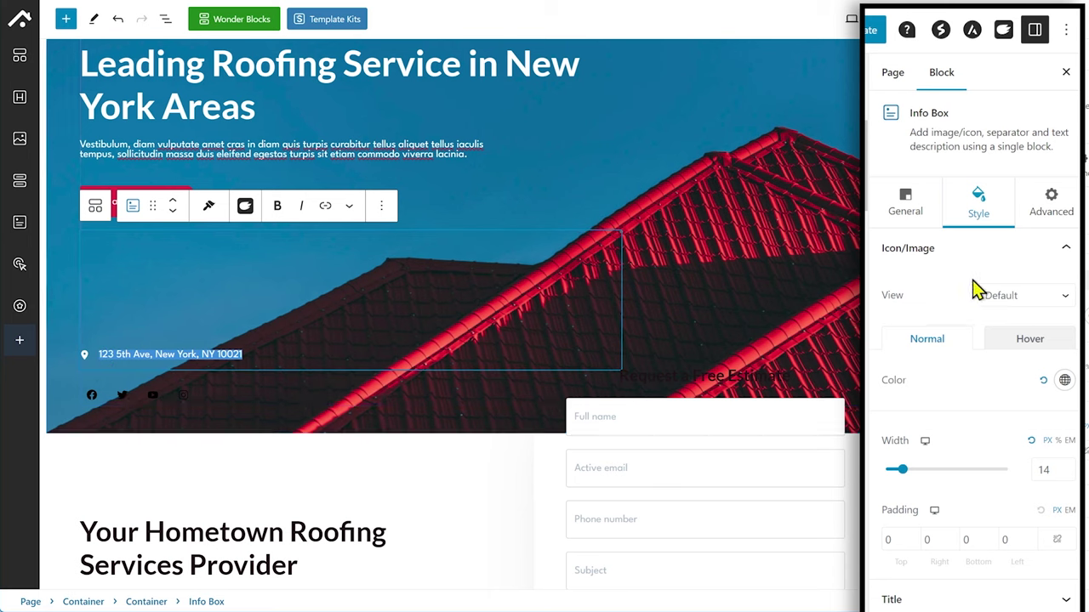
pyautogui.click(930, 311)
pyautogui.click(957, 600)
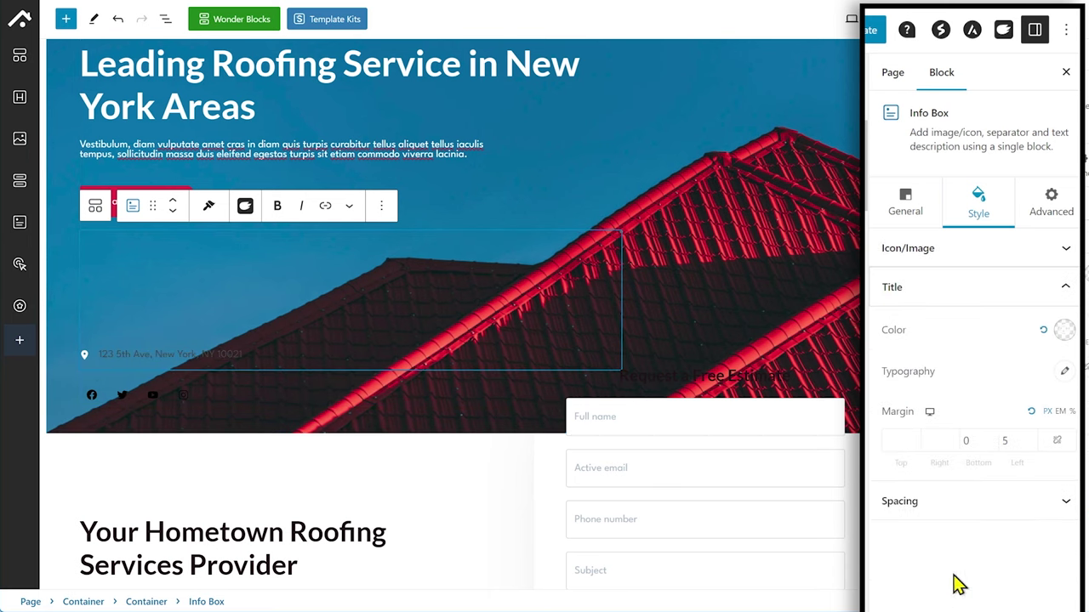
pyautogui.click(1064, 330)
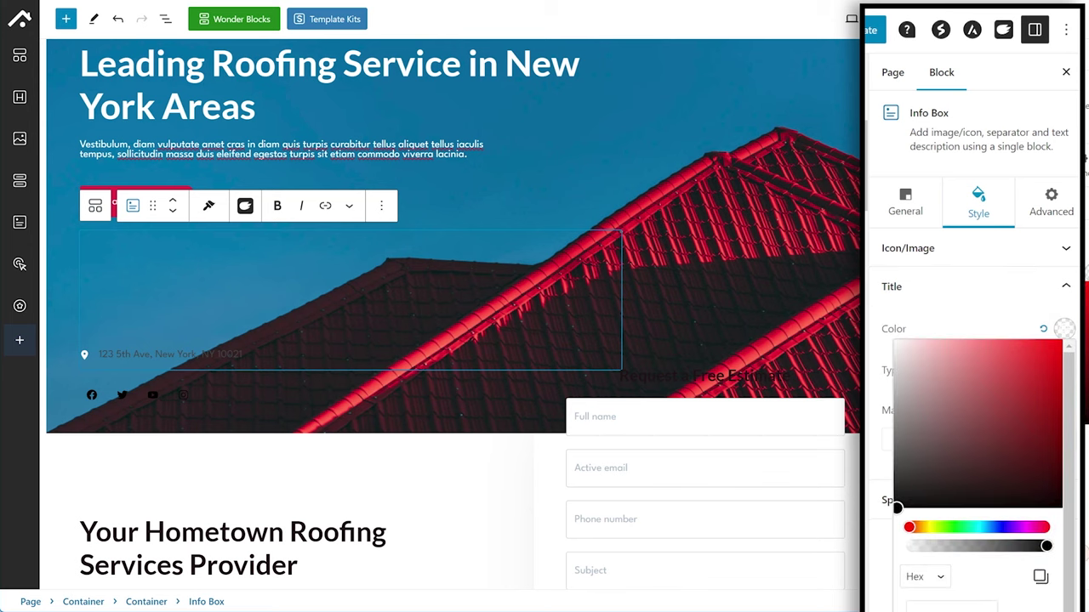
pyautogui.click(278, 401)
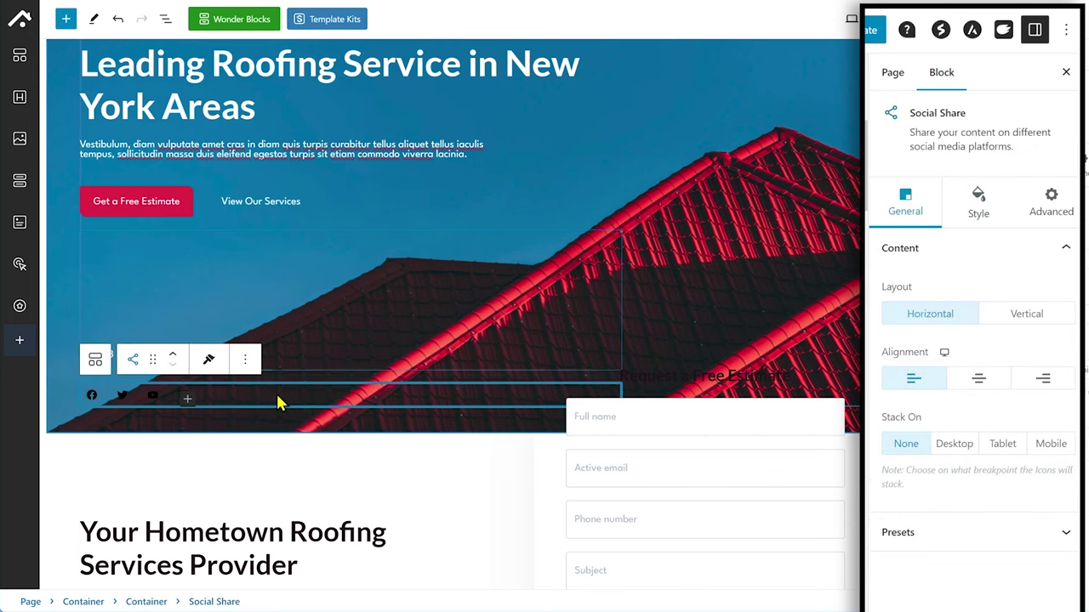
# Set the Facebook, Twitter, YouTube and Instagram share icons to white (FFFFFF)
pyautogui.click(986, 216)
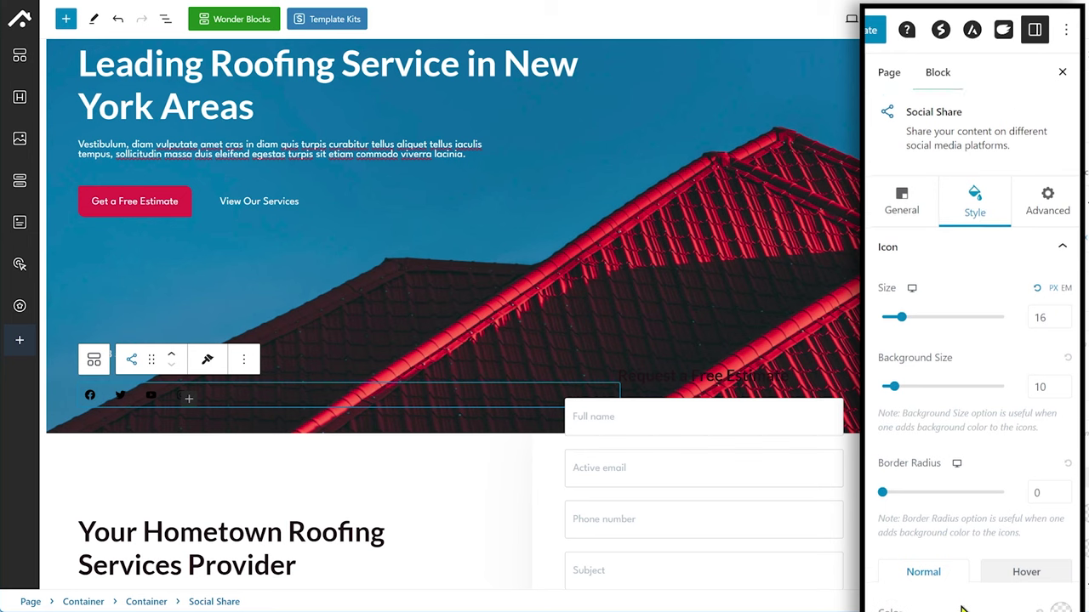
pyautogui.scroll(-1, 968, 605)
pyautogui.click(1059, 599)
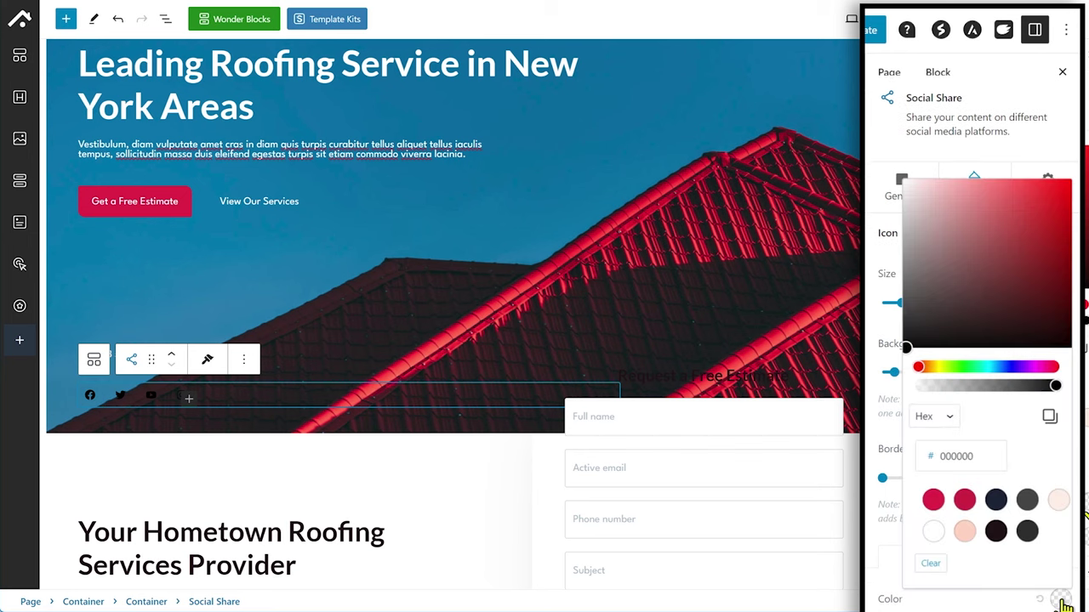
pyautogui.click(933, 532)
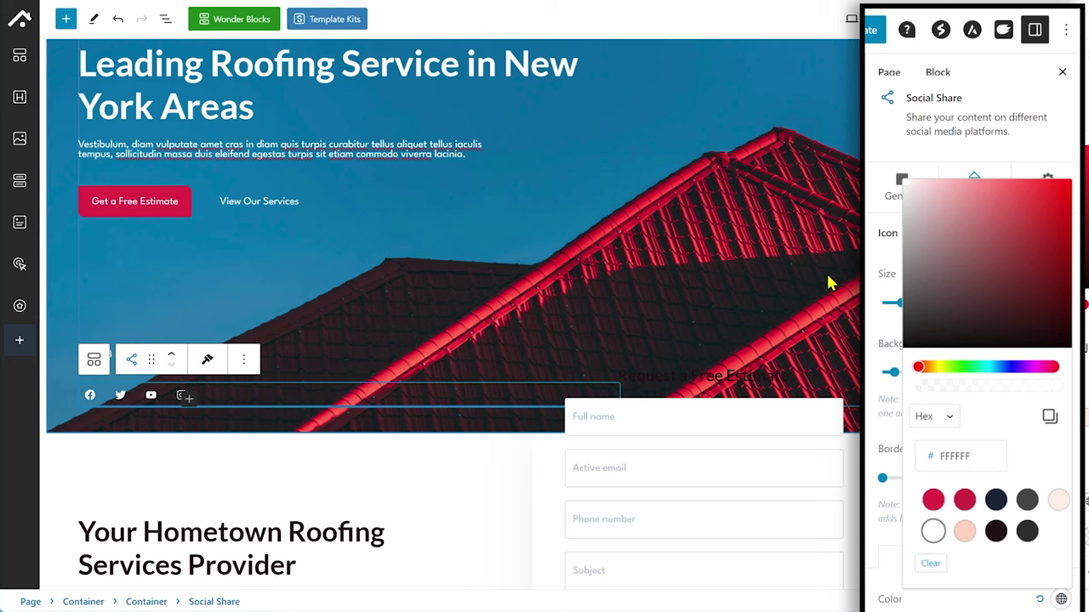
pyautogui.click(777, 98)
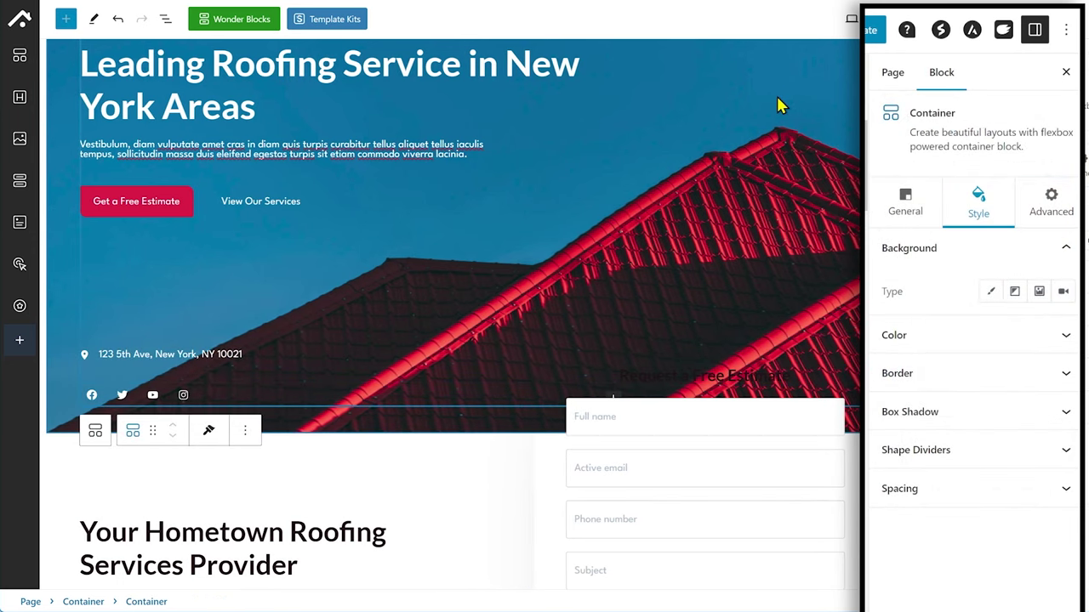
pyautogui.scroll(-3, 760, 257)
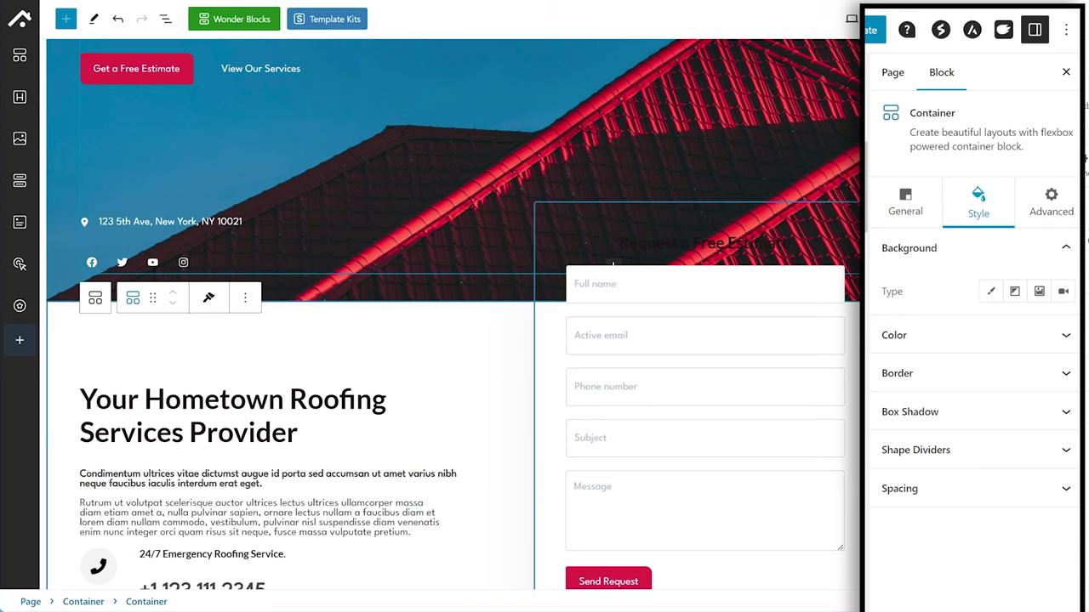
# Set the Request a Free Estimate form container's background colour to white
pyautogui.click(541, 214)
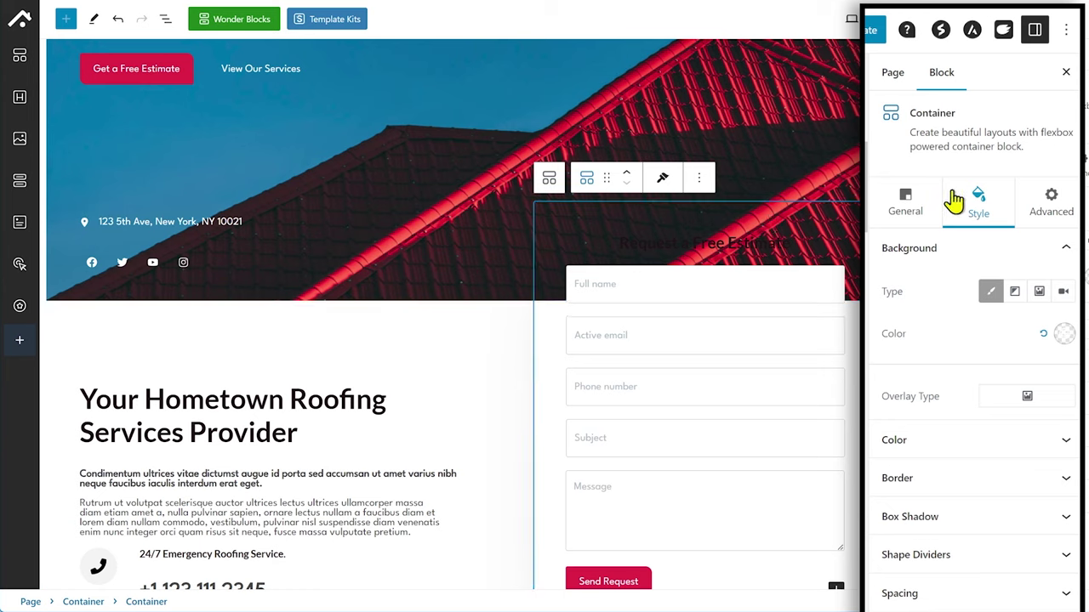
pyautogui.click(1063, 335)
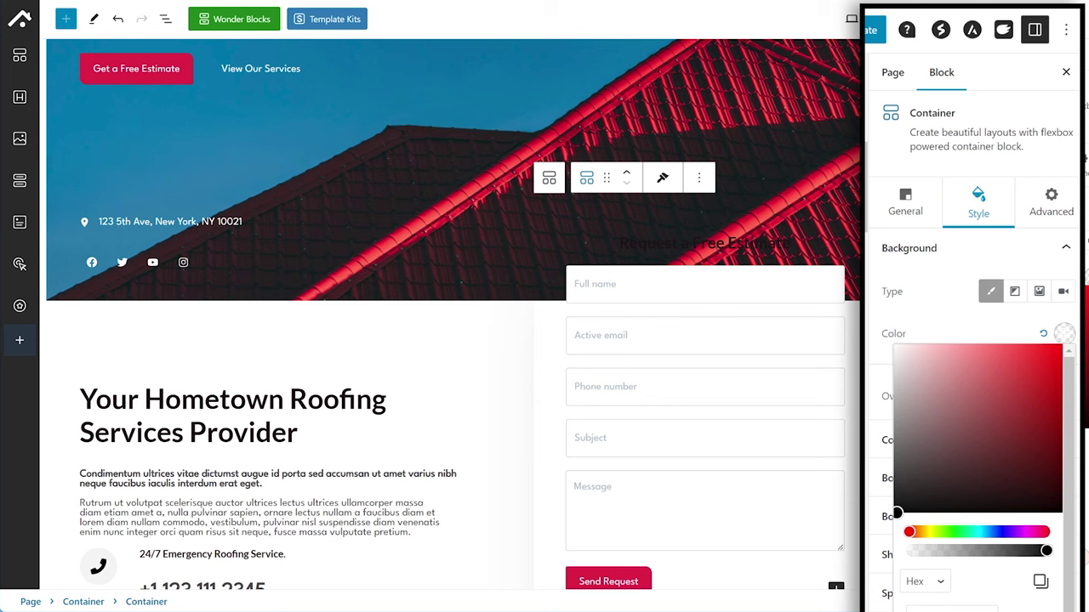
pyautogui.click(950, 311)
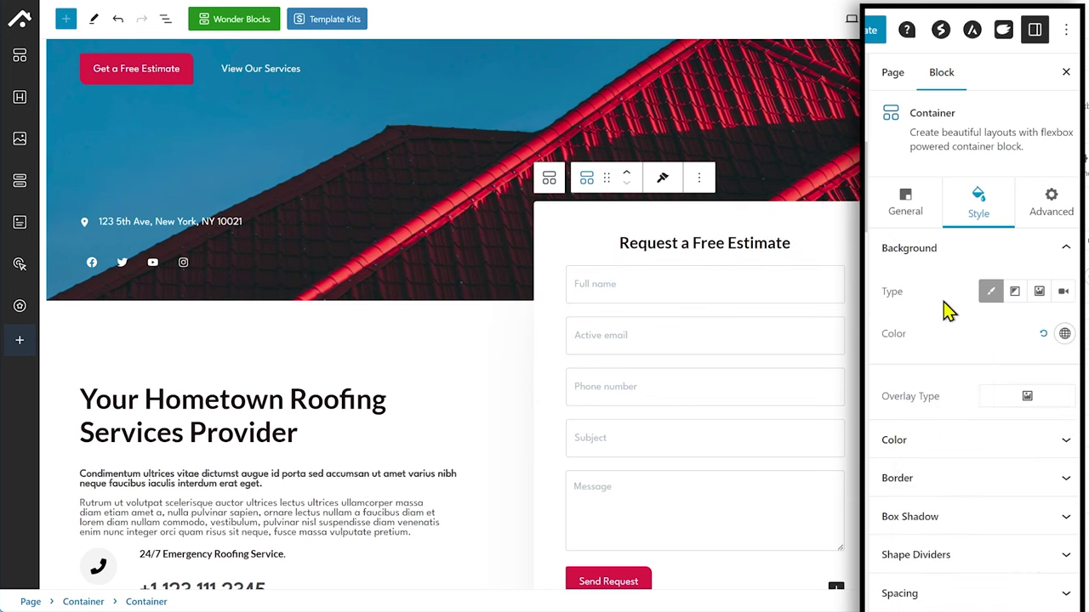
pyautogui.scroll(-5, 765, 236)
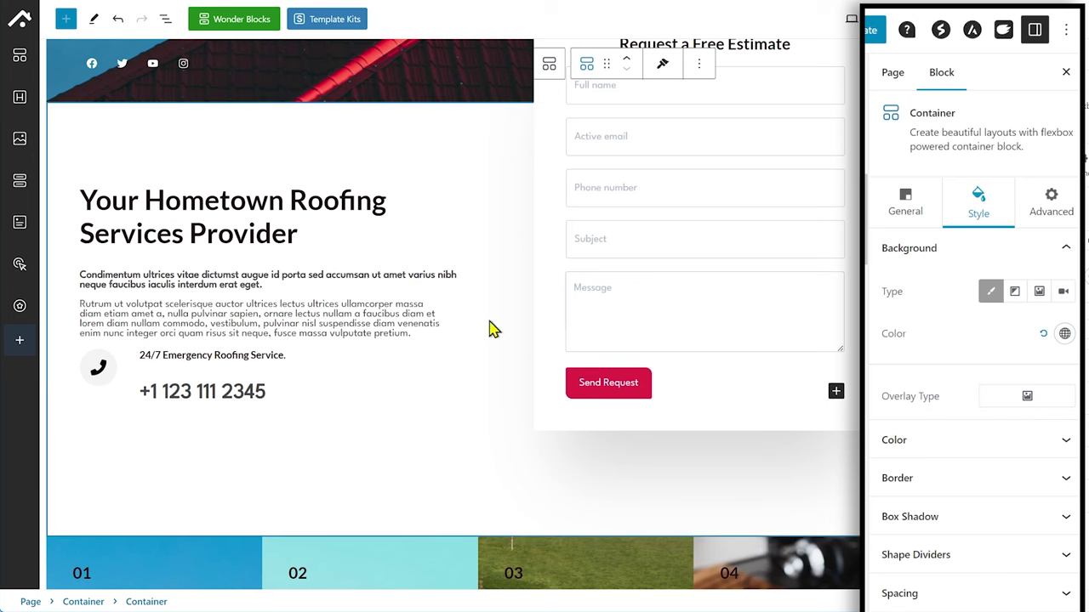
pyautogui.scroll(-2, 383, 286)
# Colour the emergency phone number in the Info Box crimson
pyautogui.click(279, 320)
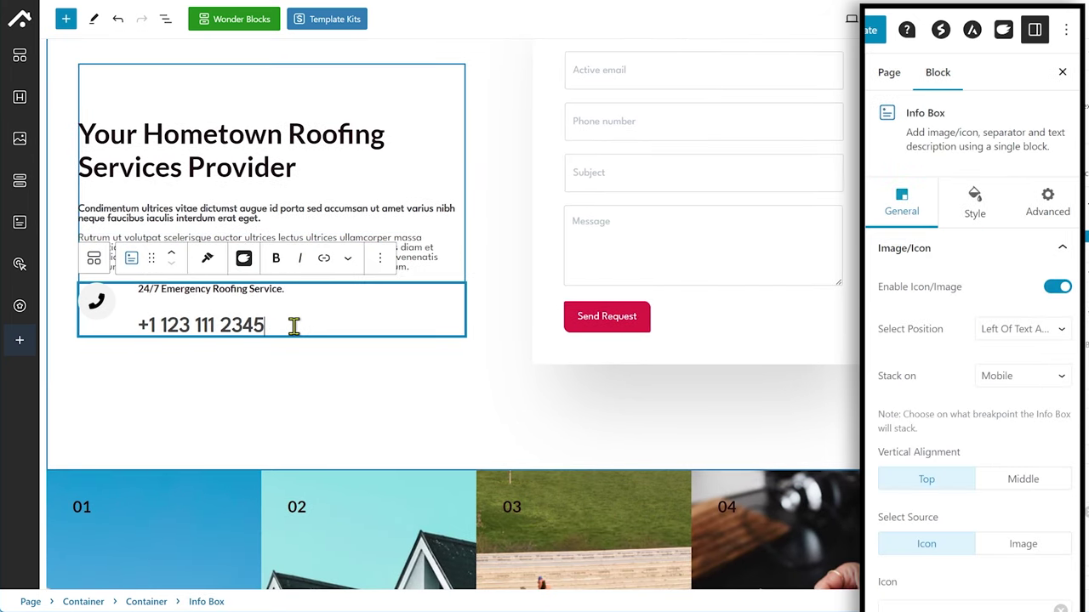
pyautogui.moveTo(278, 325); pyautogui.dragTo(138, 325)
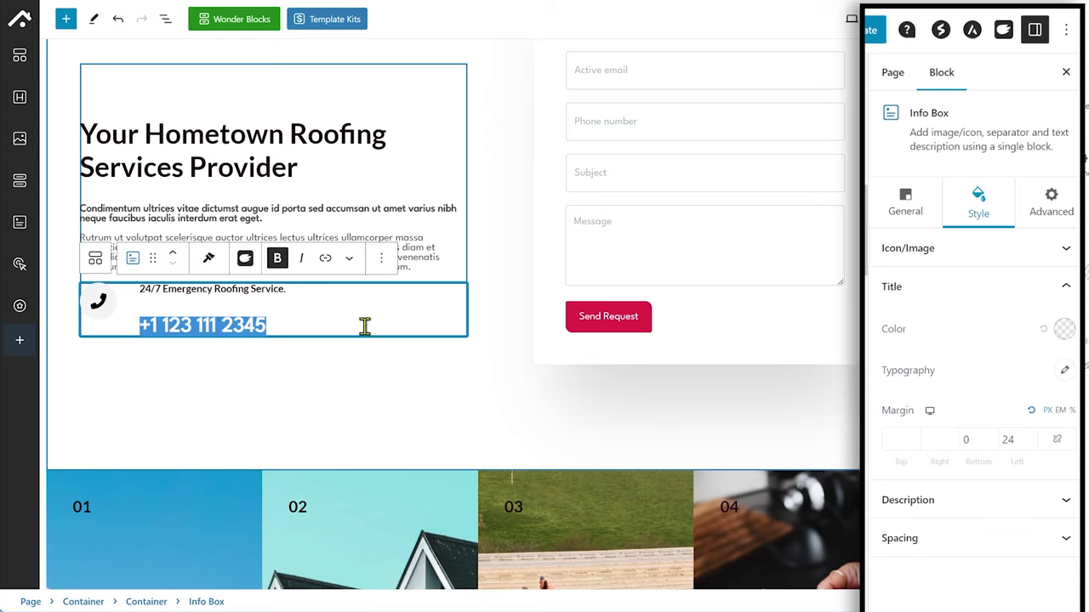
pyautogui.click(1064, 330)
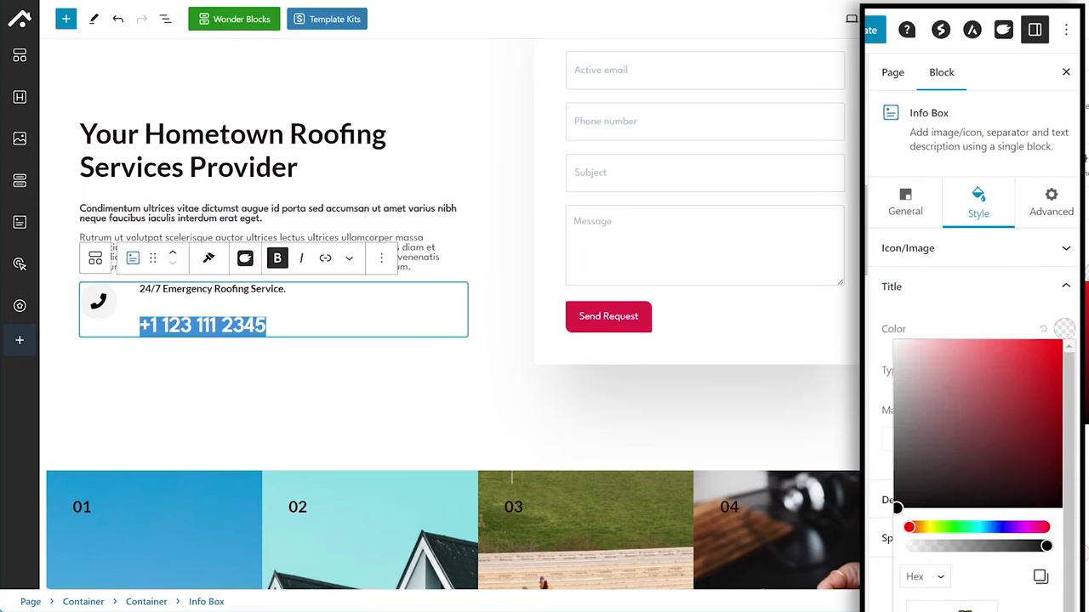
pyautogui.click(1040, 373)
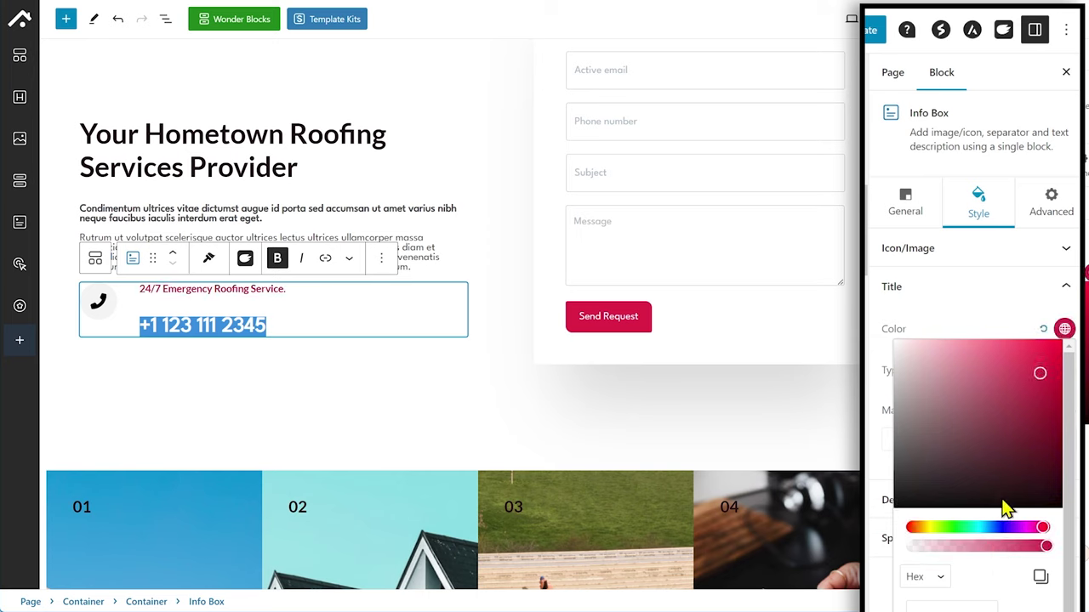
pyautogui.click(364, 323)
pyautogui.tripleClick(266, 326)
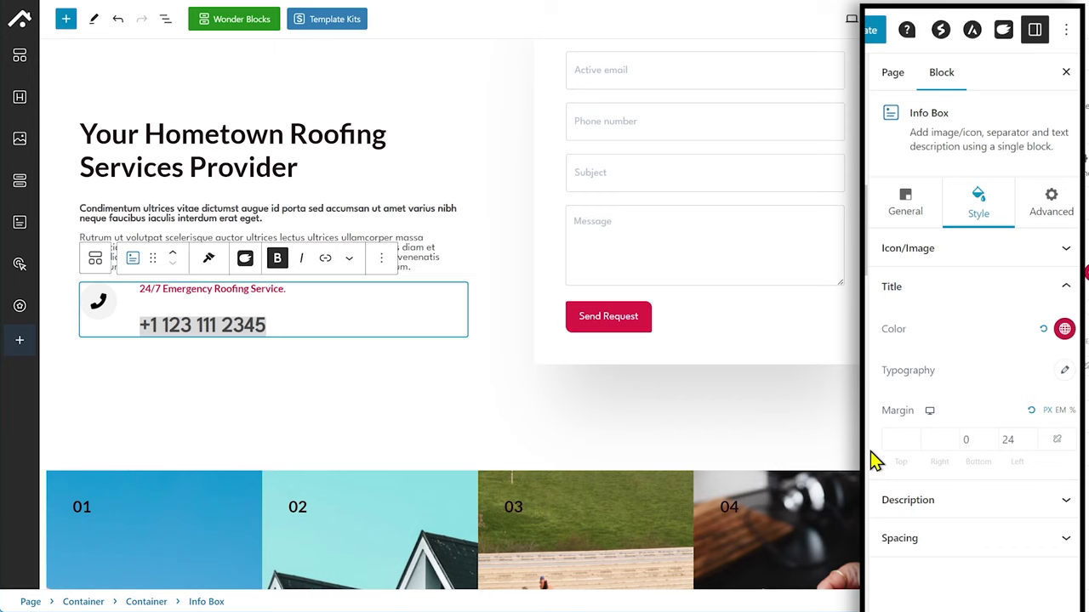
pyautogui.click(964, 506)
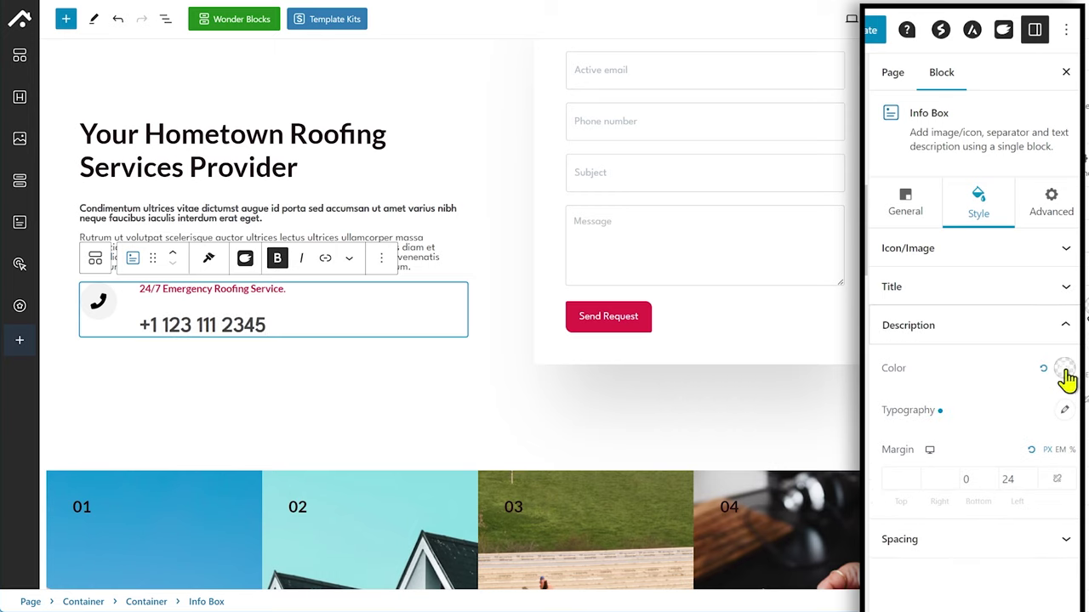
pyautogui.click(1063, 367)
pyautogui.click(1039, 412)
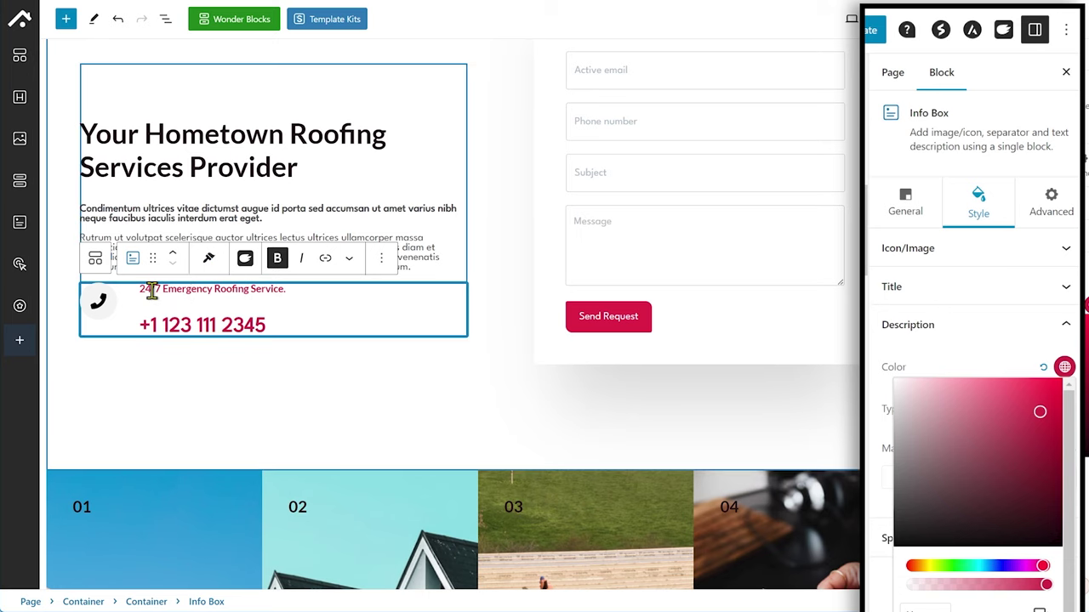
pyautogui.click(944, 325)
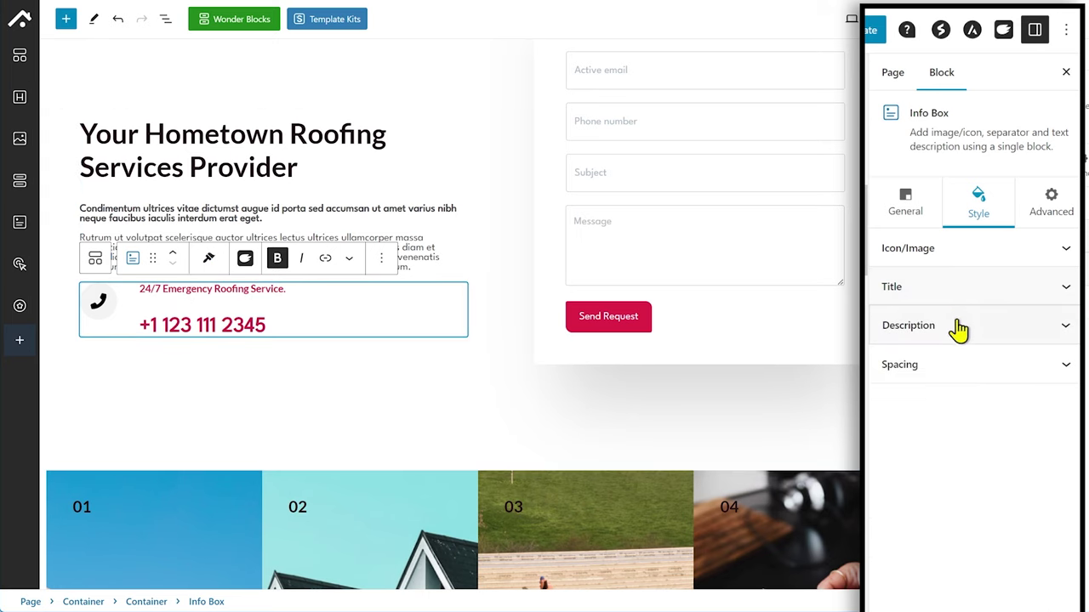
# Set the 24/7 Emergency Roofing Service title colour back to dark
pyautogui.click(958, 328)
pyautogui.click(958, 298)
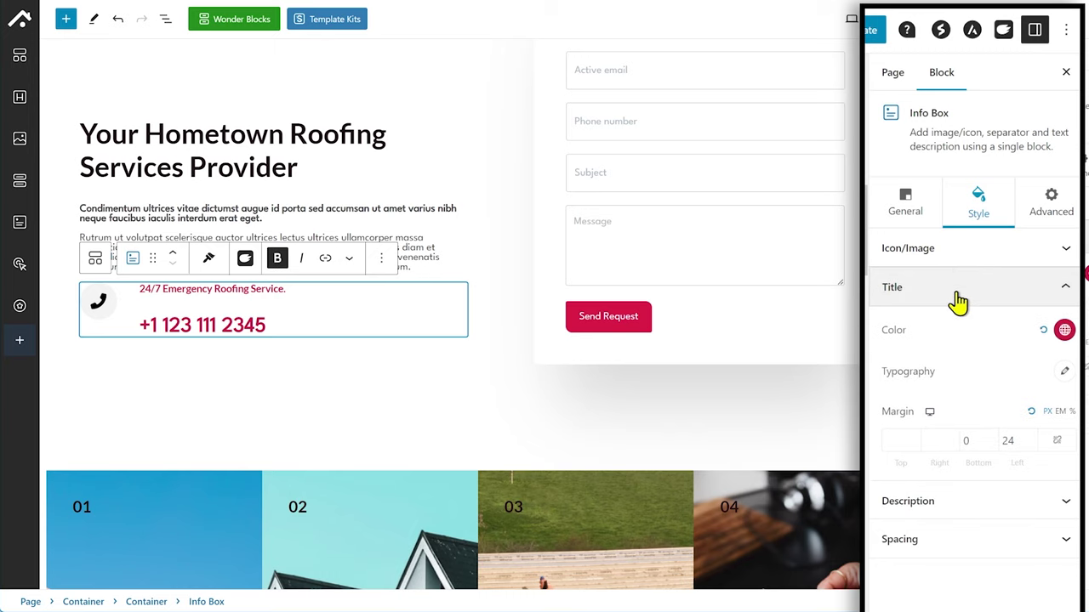
pyautogui.click(1064, 330)
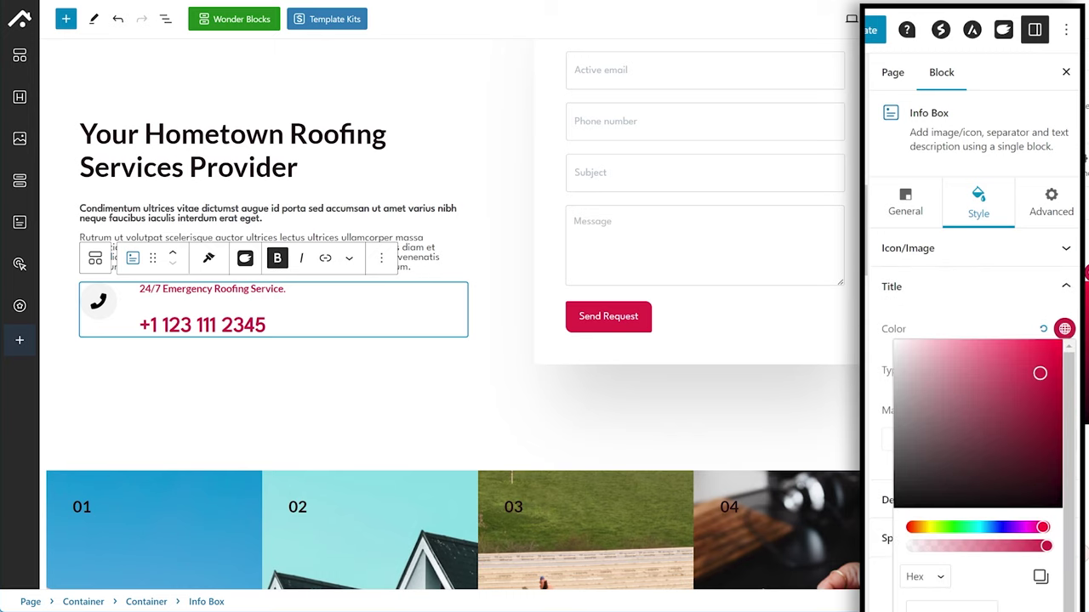
pyautogui.hotkey('ctrl', 'v')
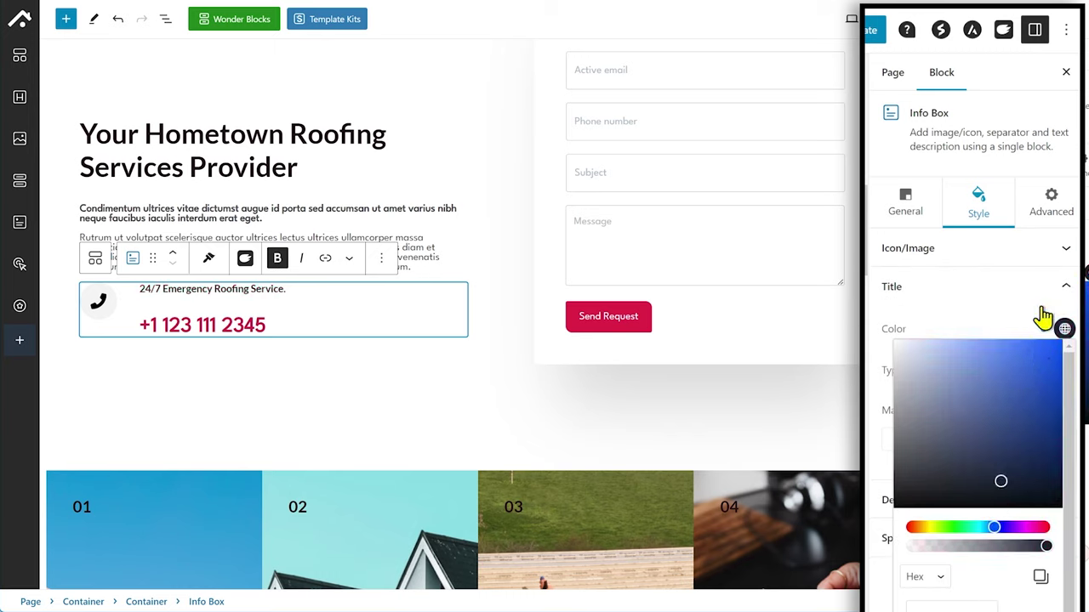
pyautogui.click(1011, 303)
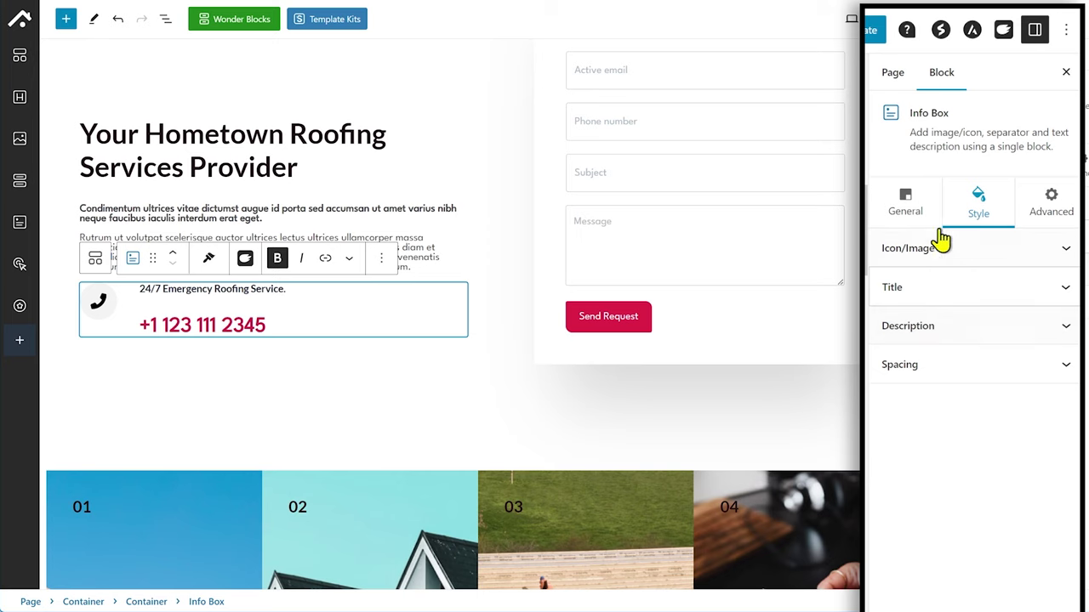
pyautogui.click(907, 201)
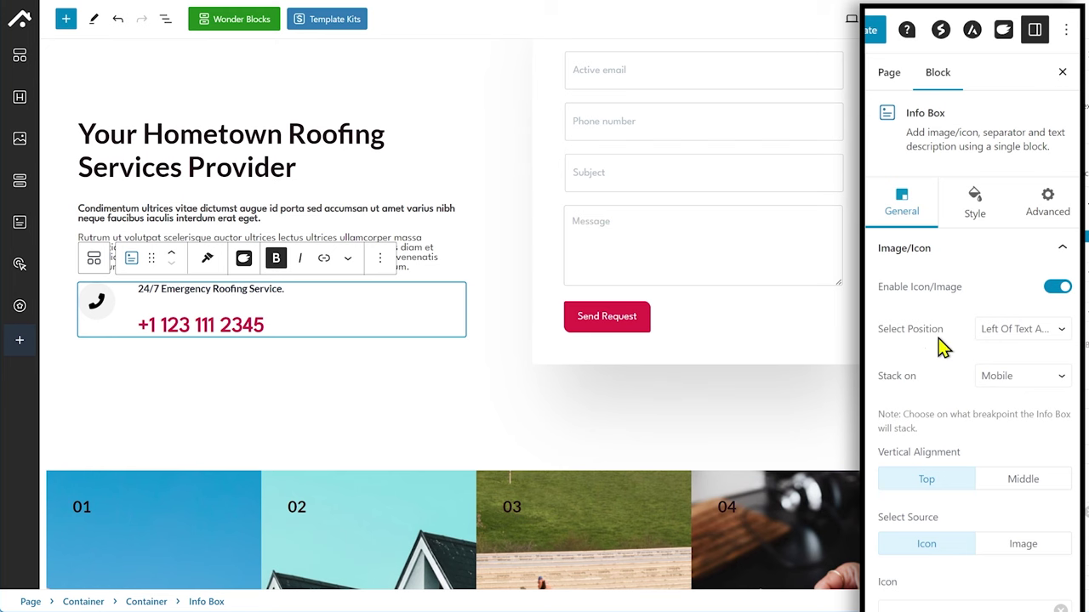
pyautogui.click(971, 218)
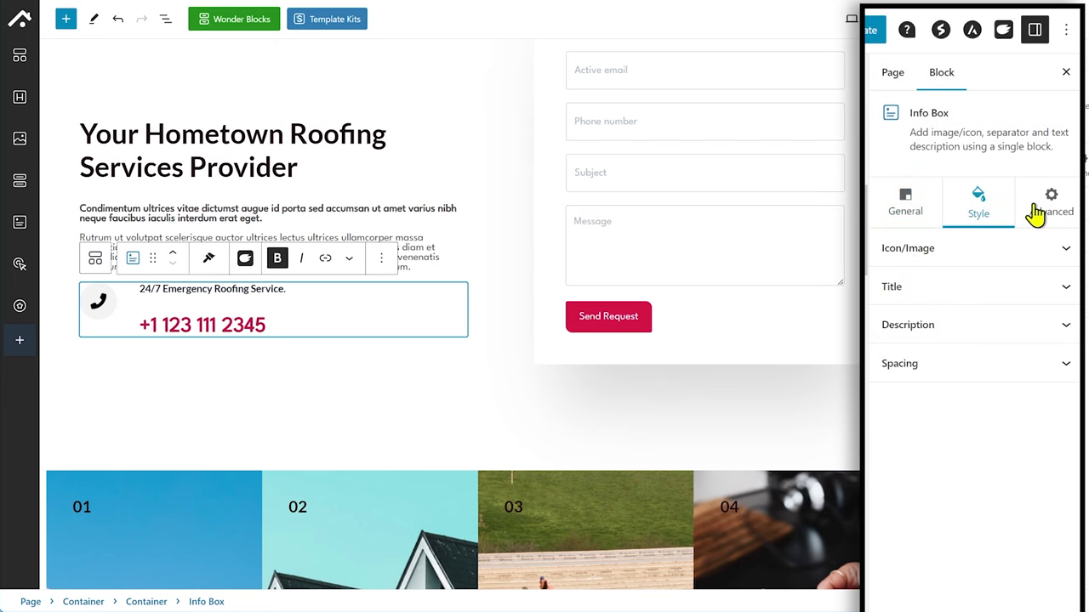
# Make card 01's number, Commercial Roofing title and description text white
pyautogui.scroll(-5, 453, 314)
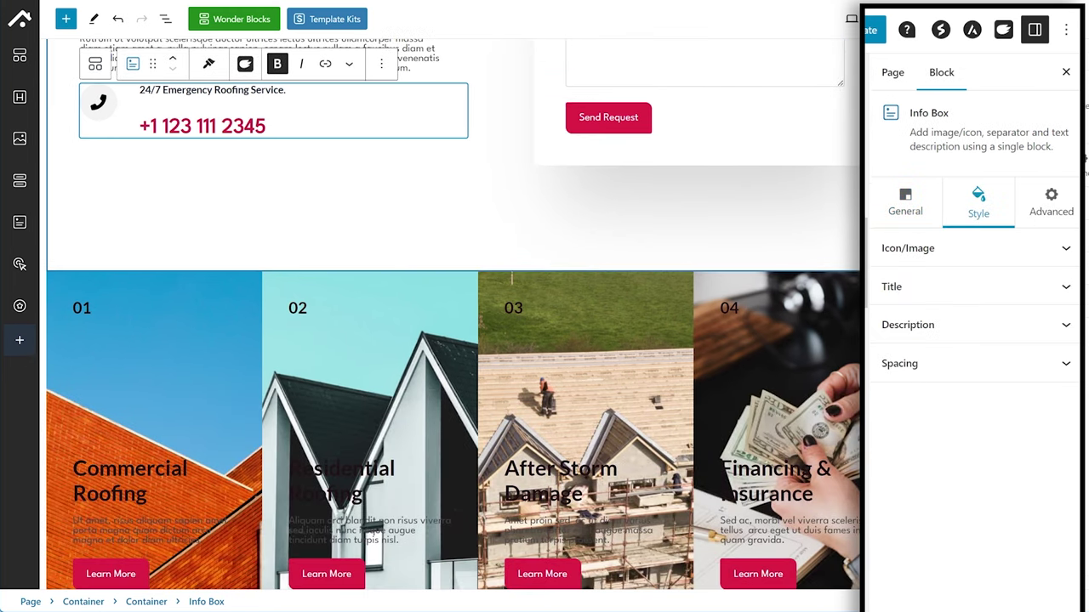
pyautogui.scroll(1, 712, 309)
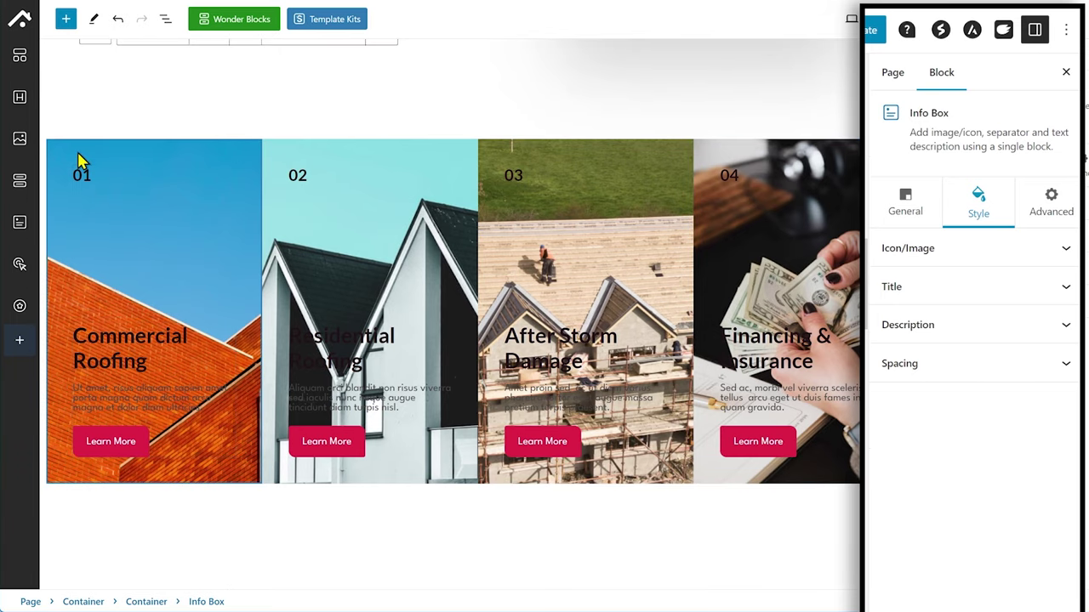
pyautogui.click(110, 201)
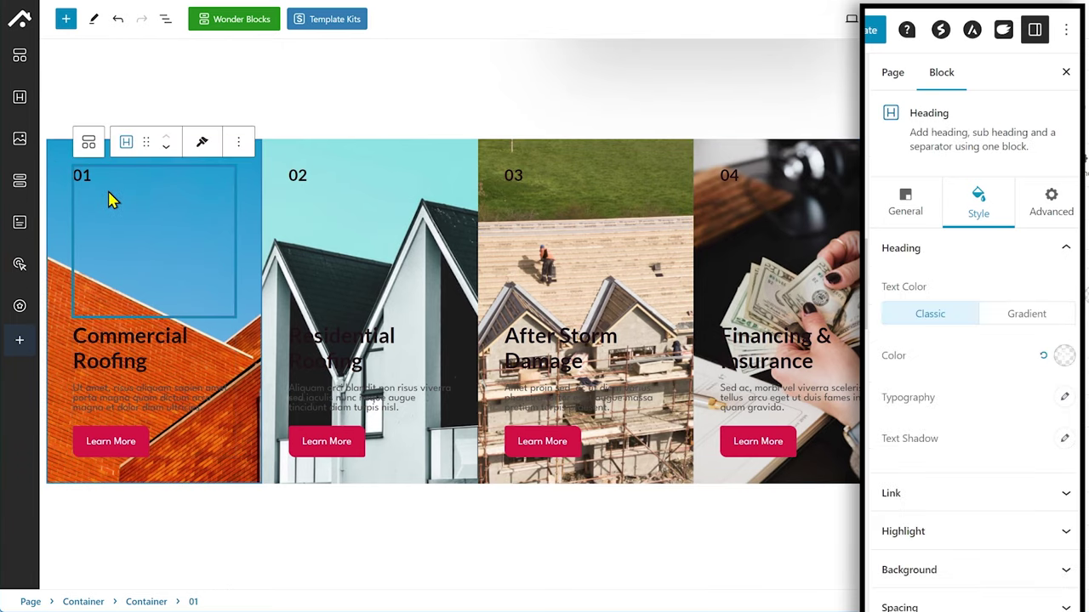
pyautogui.click(1063, 355)
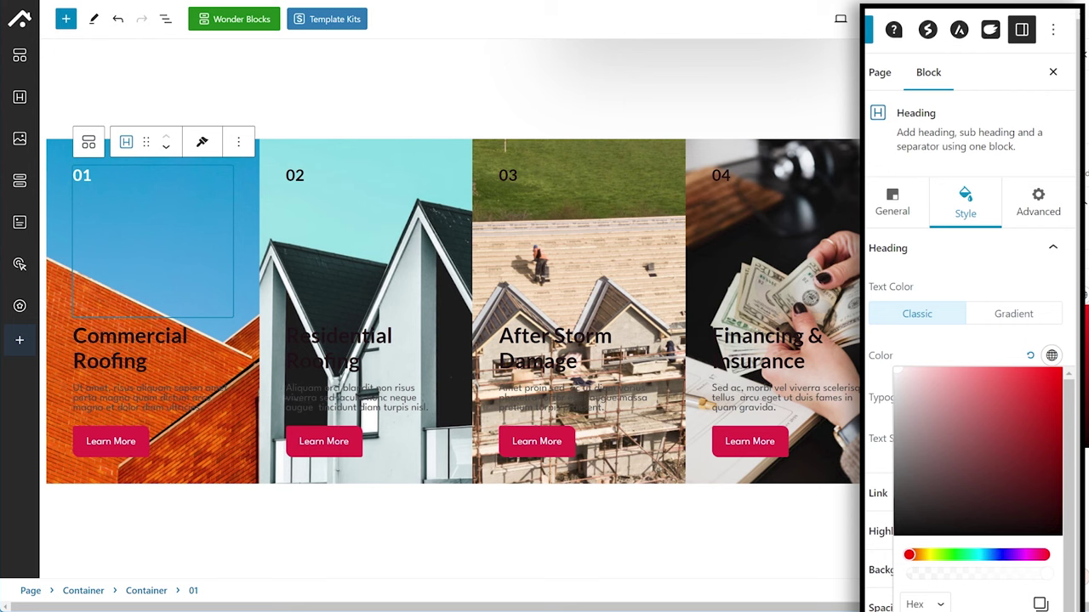
pyautogui.click(162, 349)
pyautogui.click(978, 204)
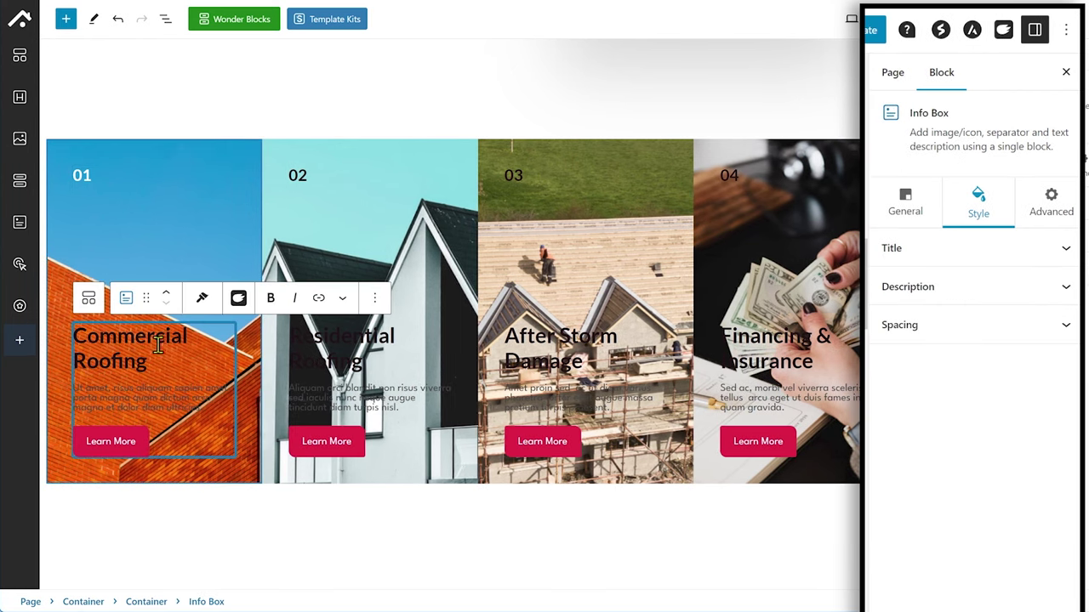
pyautogui.click(1009, 250)
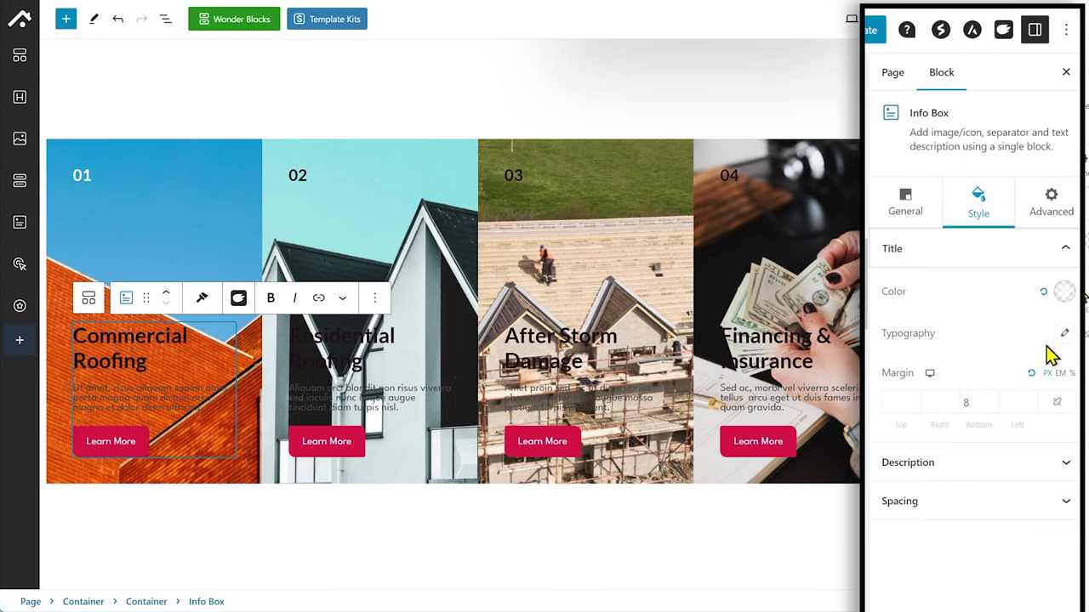
pyautogui.click(1064, 291)
pyautogui.click(942, 606)
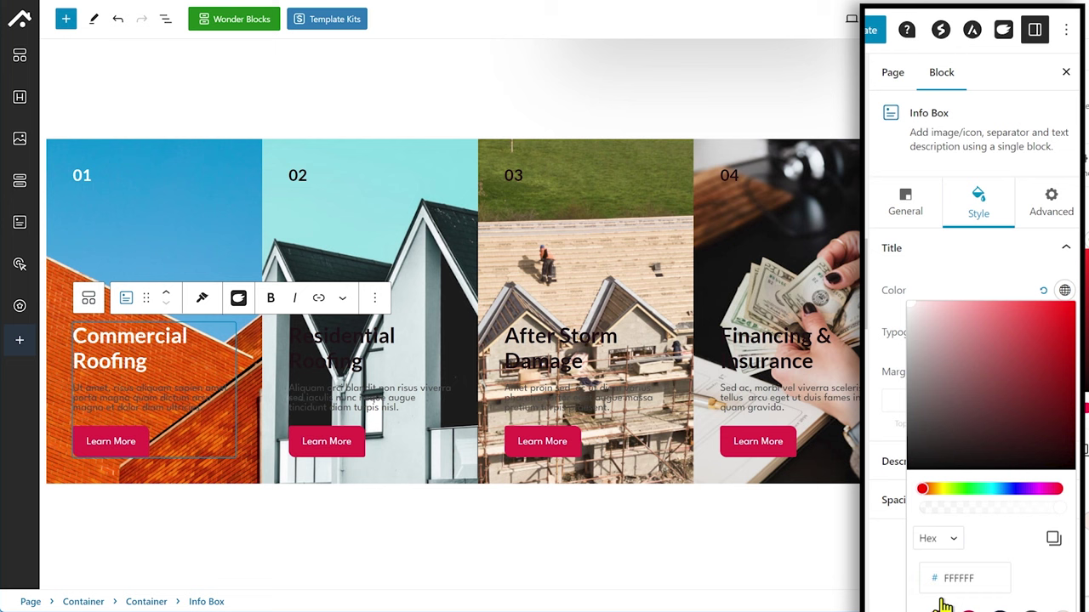
pyautogui.click(972, 251)
pyautogui.click(961, 287)
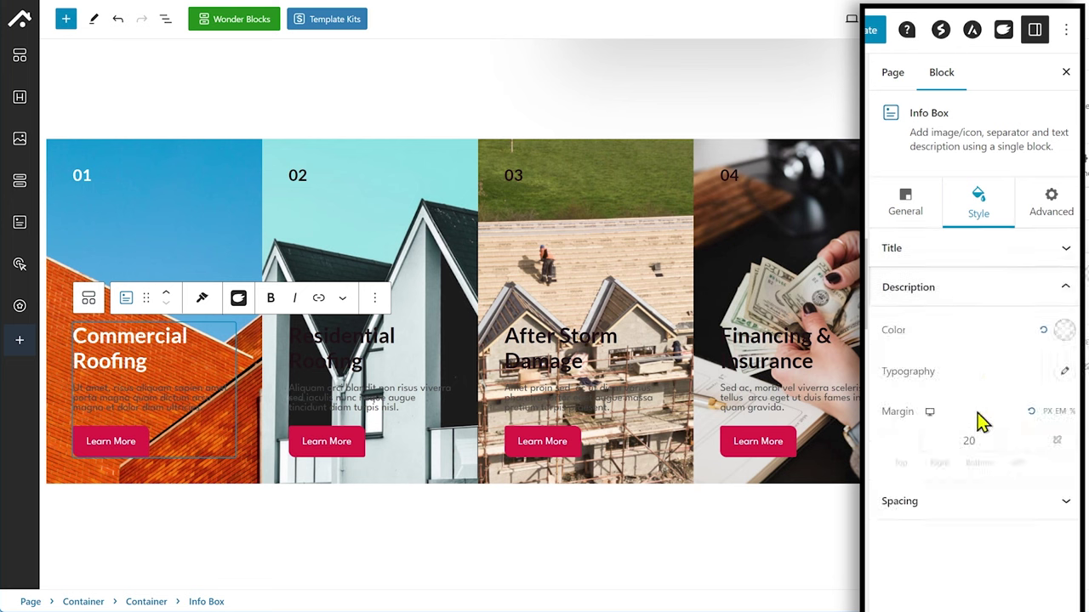
pyautogui.click(1064, 330)
# Make card 02's description and its 02 heading white
pyautogui.click(935, 370)
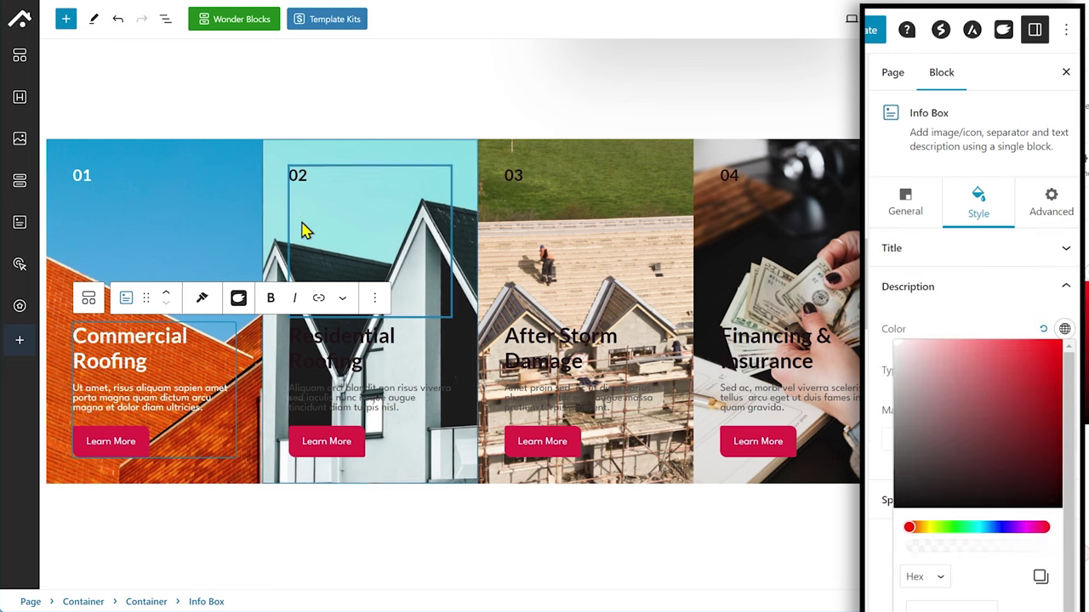
pyautogui.click(404, 202)
pyautogui.click(1062, 357)
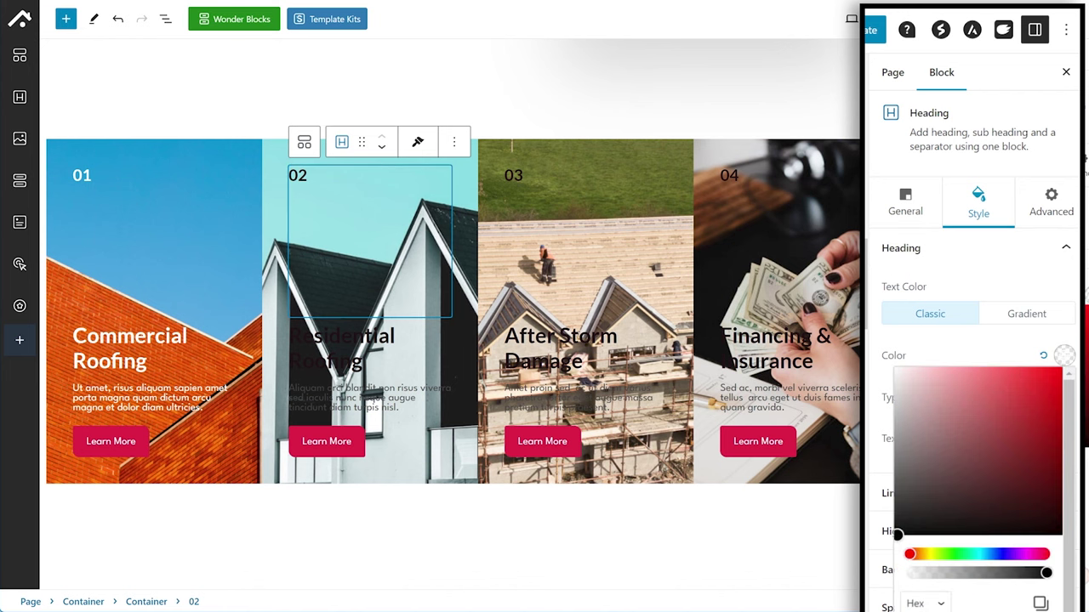
pyautogui.click(897, 371)
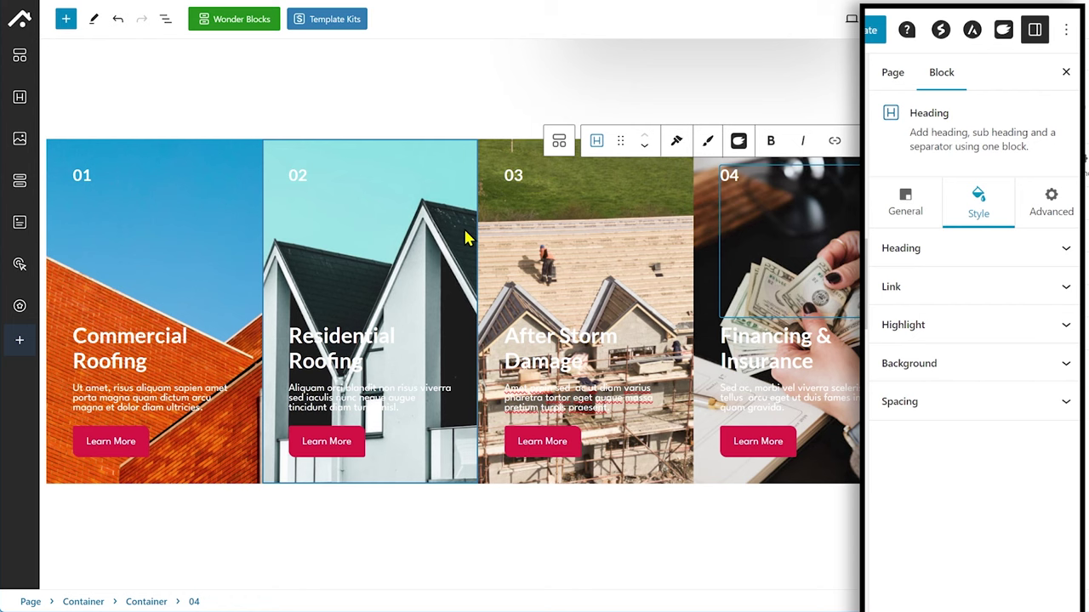
# Apply the dark #140609 image overlay to service cards 01 and 02
pyautogui.click(109, 158)
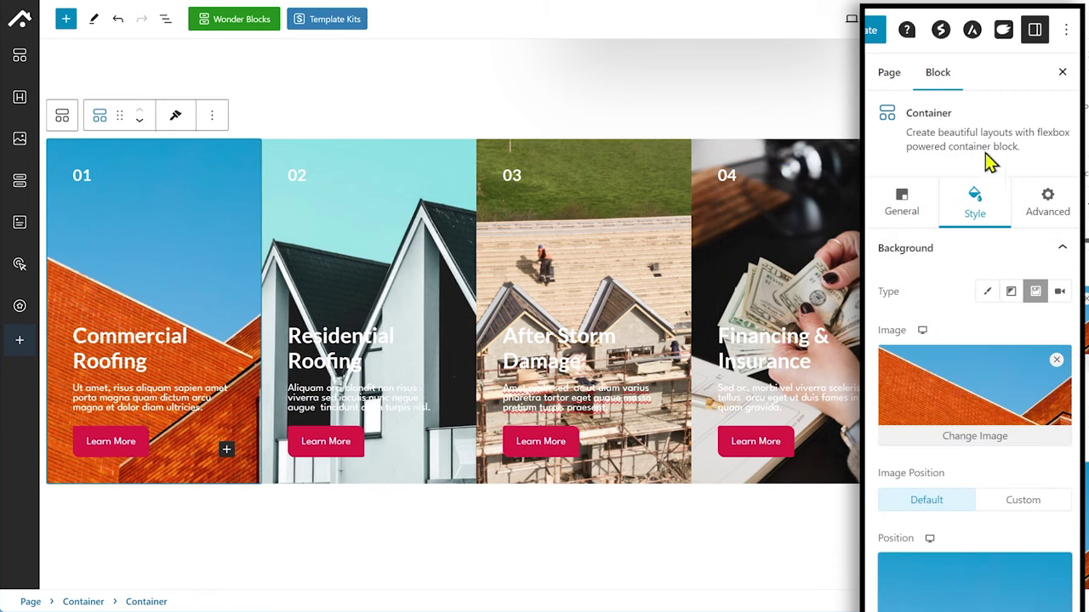
pyautogui.scroll(-5, 975, 360)
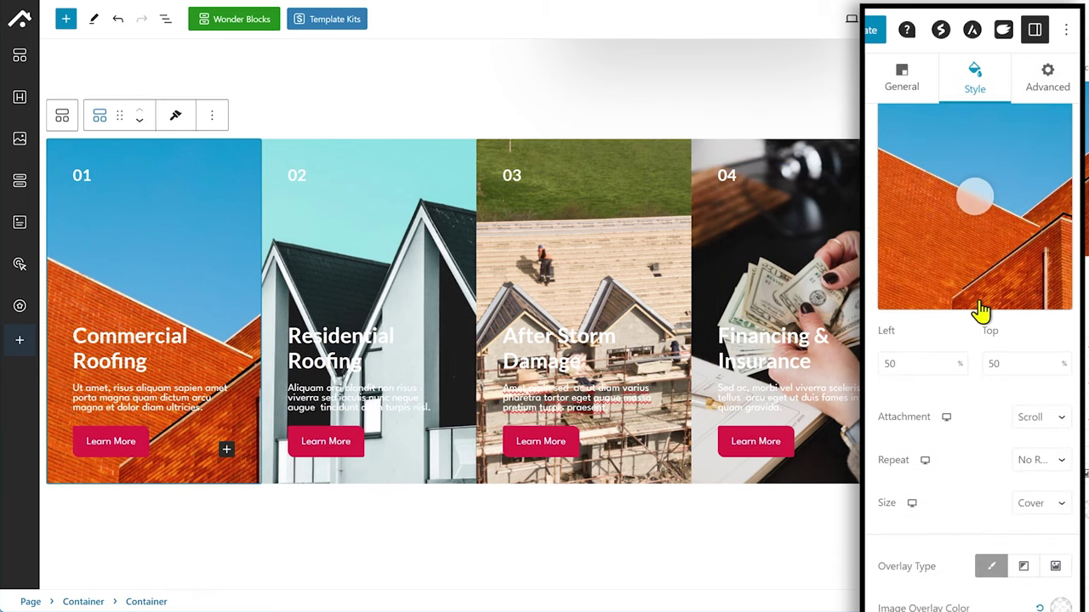
pyautogui.scroll(-3, 981, 313)
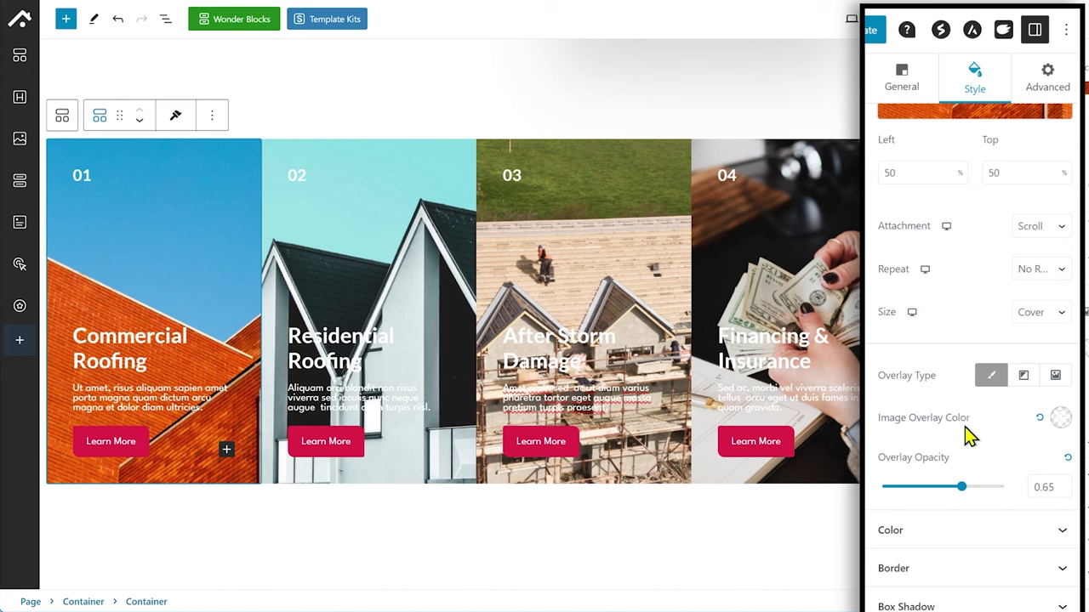
pyautogui.click(1060, 417)
pyautogui.click(982, 358)
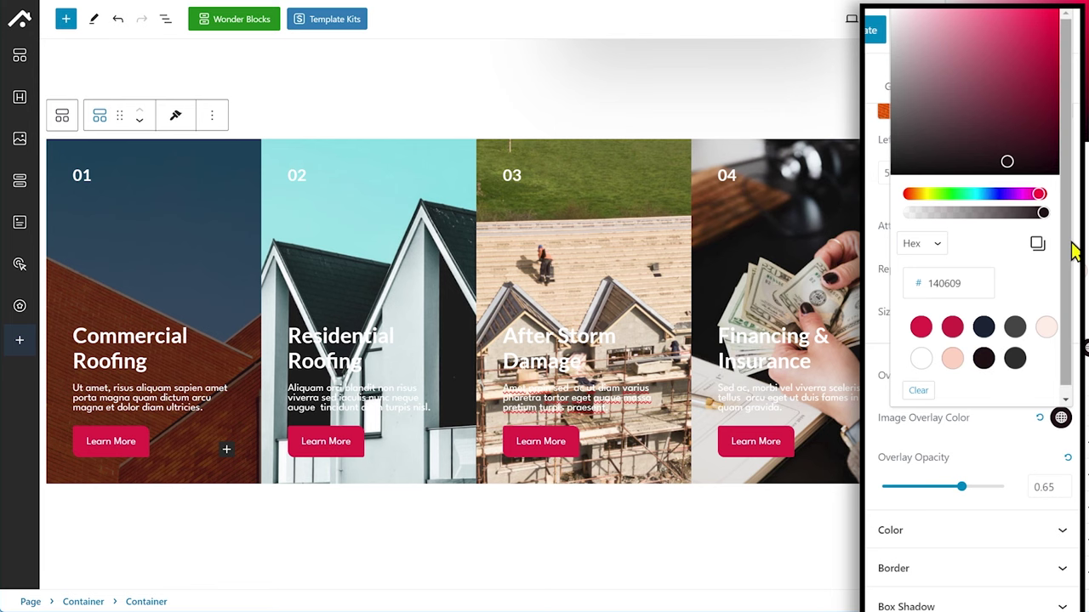
pyautogui.click(396, 166)
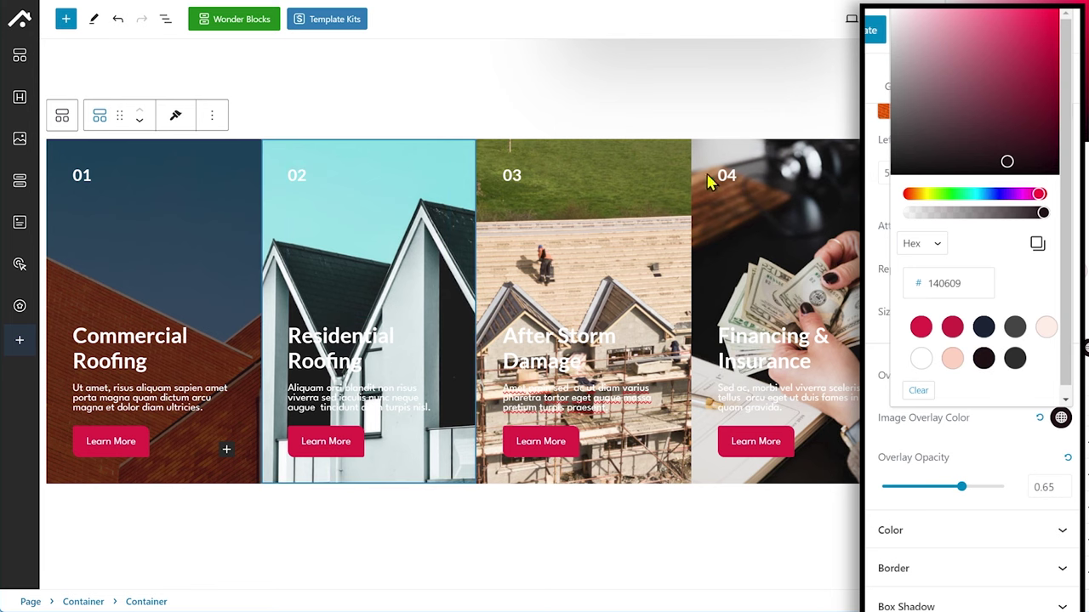
pyautogui.scroll(-5, 1025, 476)
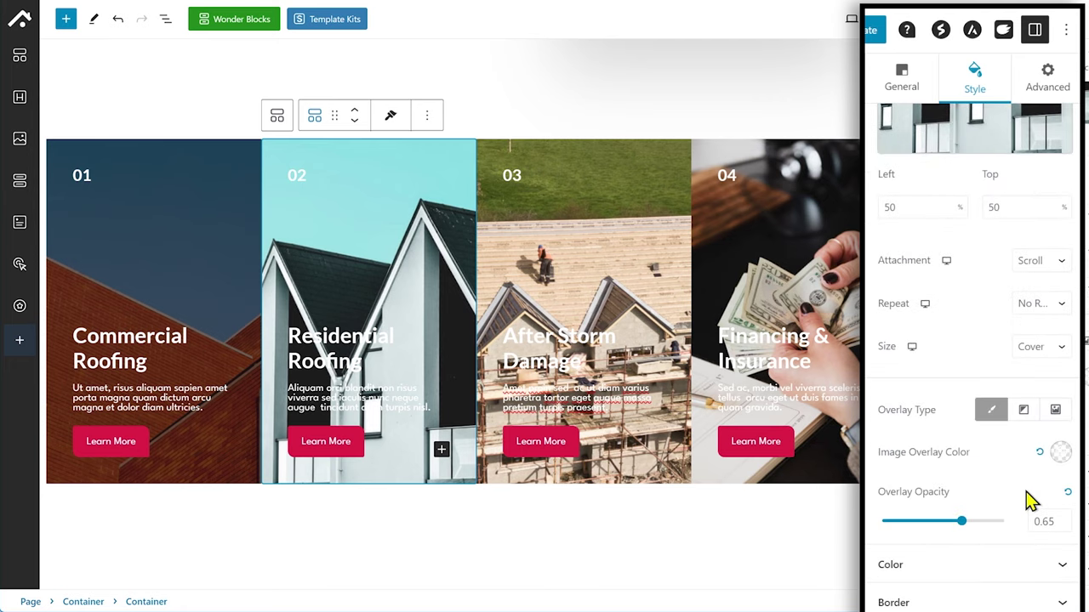
pyautogui.click(1059, 454)
pyautogui.click(995, 384)
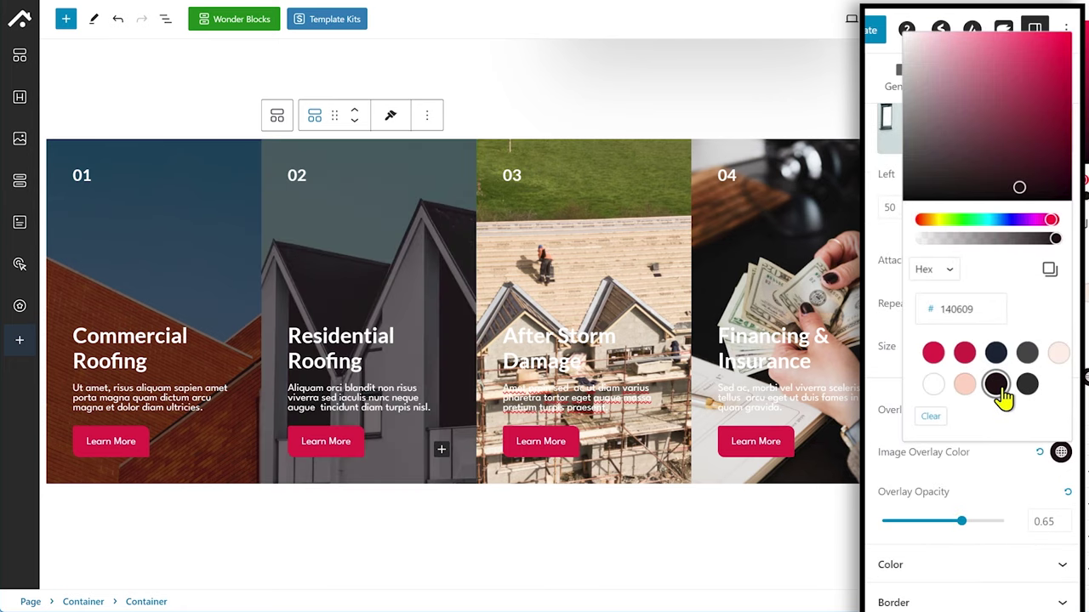
# Apply the same dark #140609 overlay to service cards 03 and 04
pyautogui.click(634, 159)
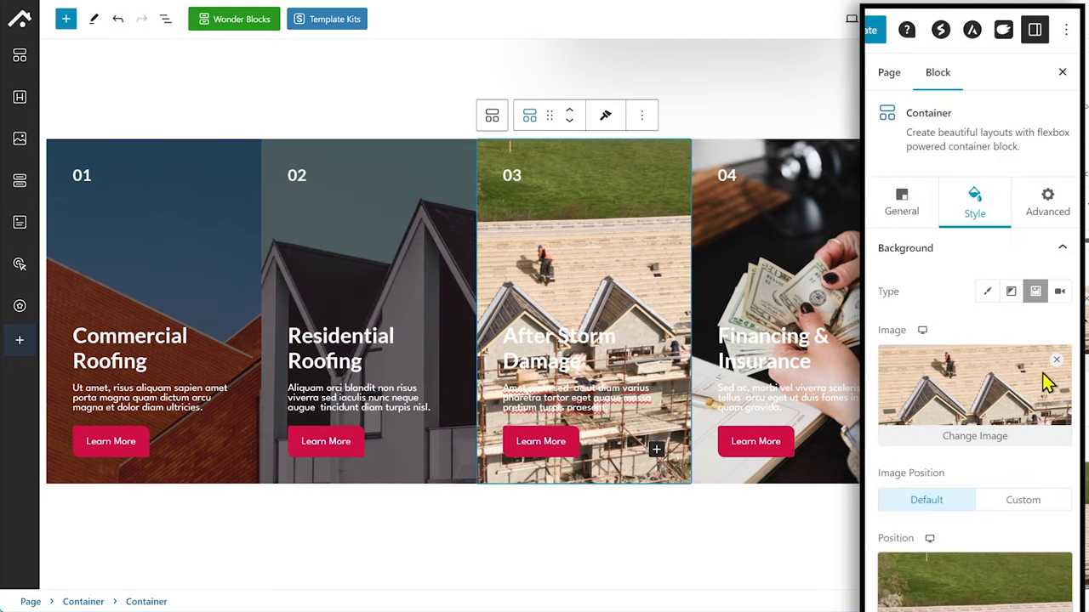
pyautogui.scroll(-5, 1028, 470)
pyautogui.scroll(-3, 1046, 598)
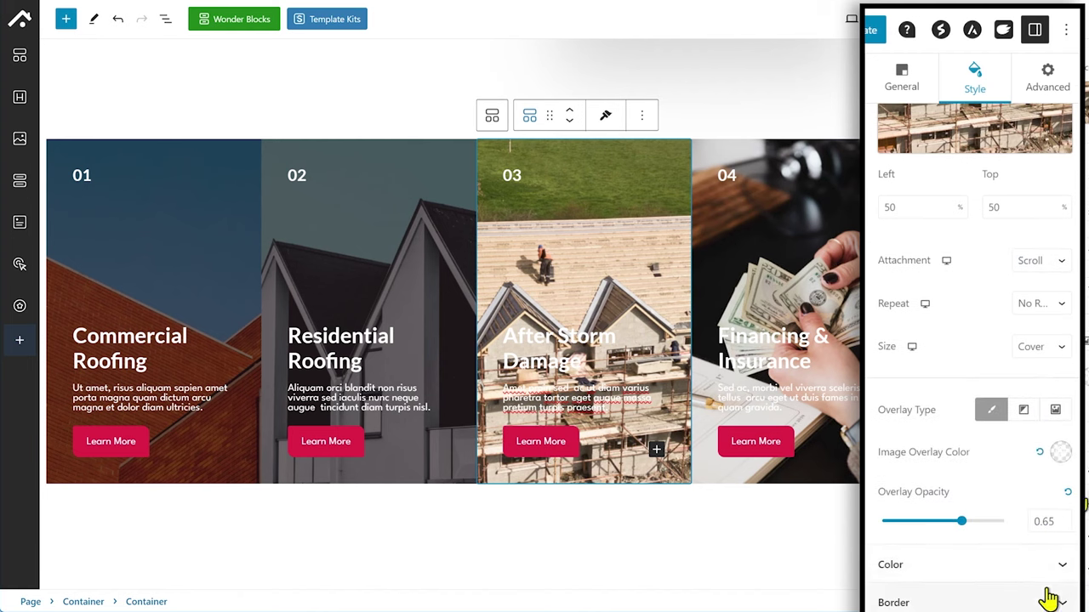
pyautogui.click(1059, 453)
pyautogui.click(995, 383)
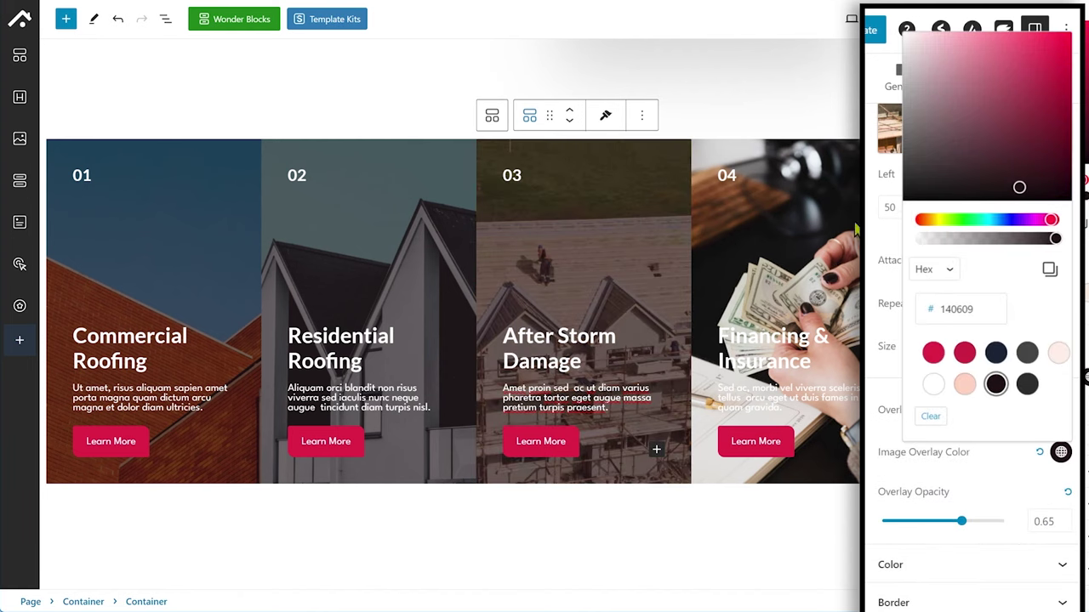
pyautogui.click(812, 160)
pyautogui.scroll(-4, 1070, 445)
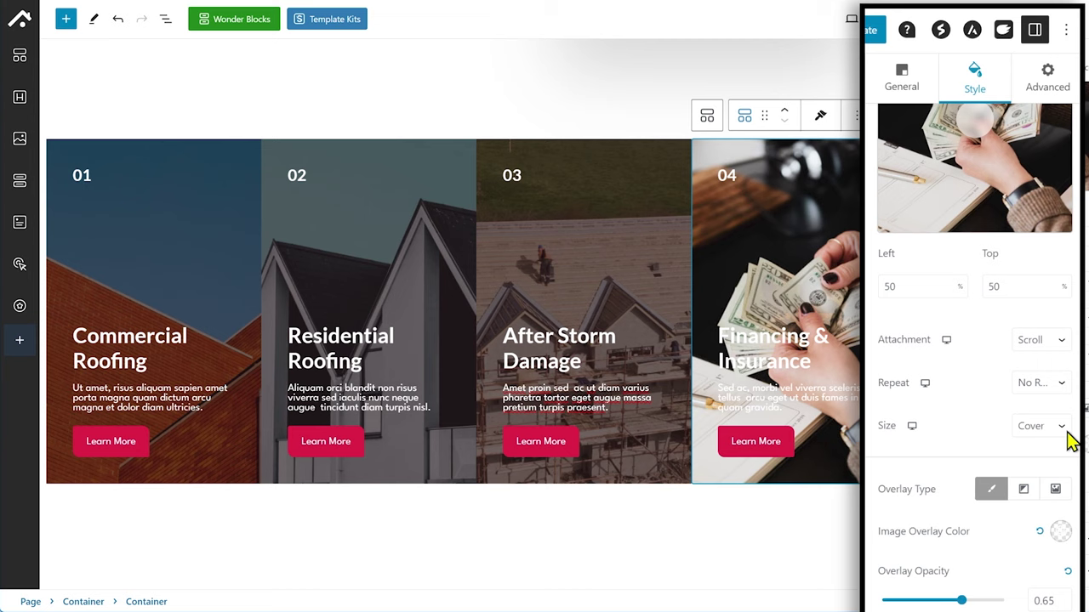
pyautogui.click(1059, 538)
pyautogui.click(996, 460)
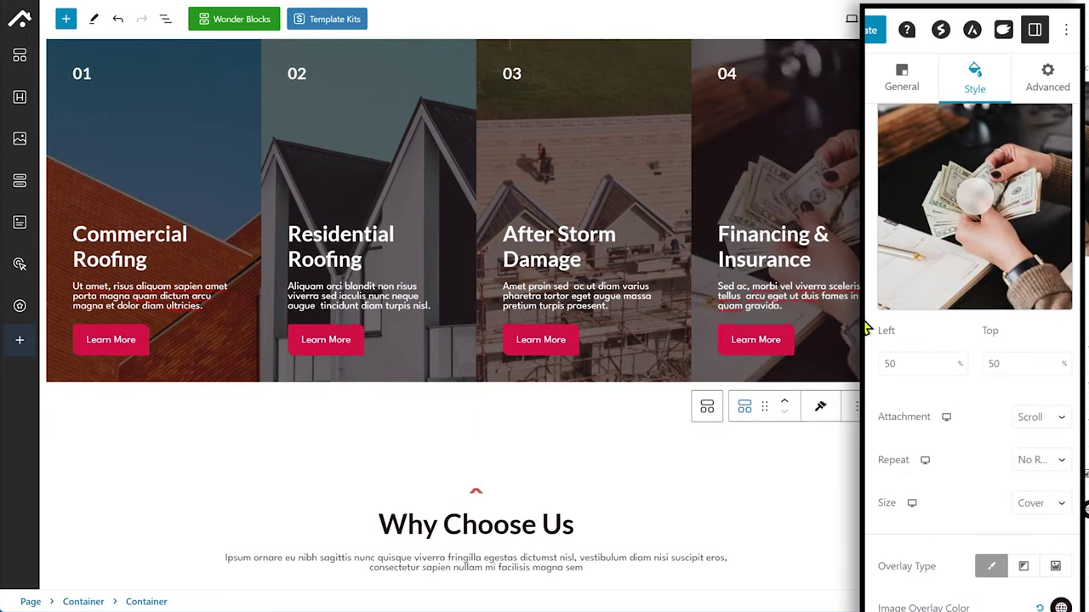
# Replace 'New York Areas' in the hero heading with 'San Antonio Texas'
pyautogui.scroll(12, 859, 315)
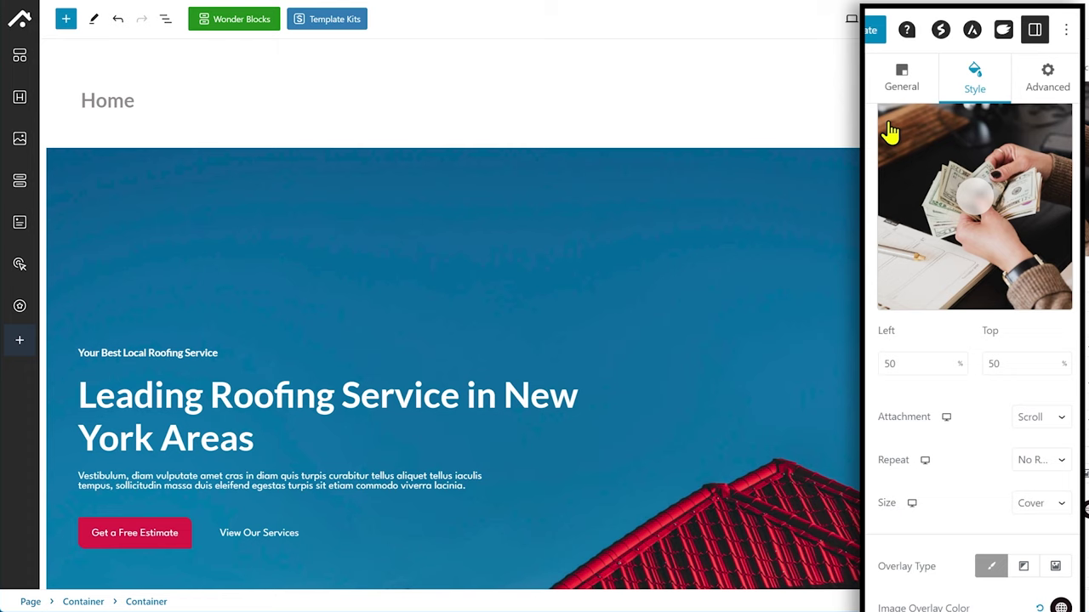
pyautogui.scroll(-3, 380, 212)
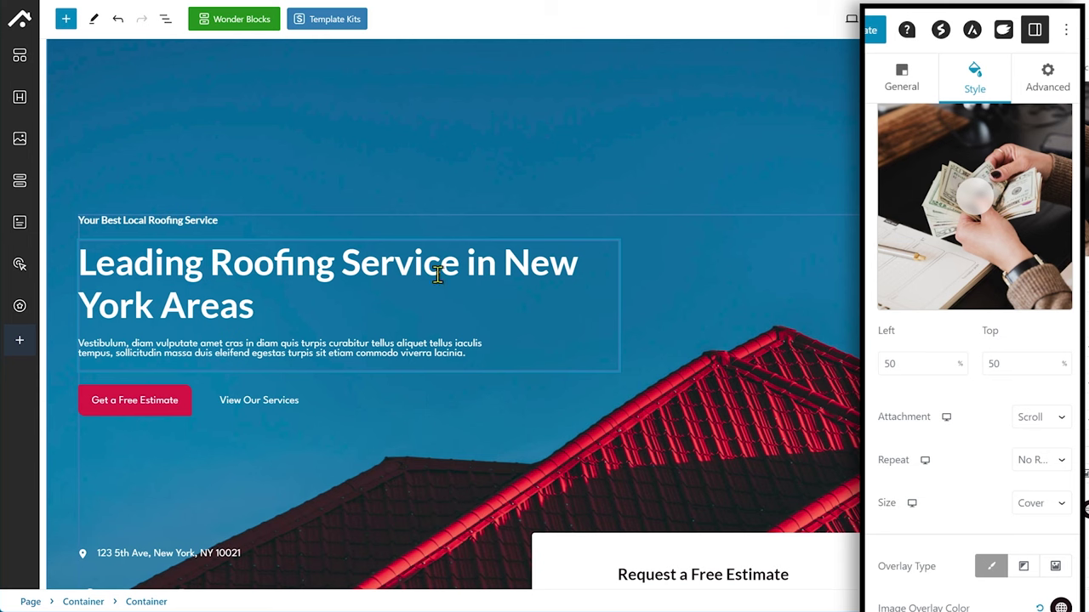
pyautogui.moveTo(539, 311); pyautogui.dragTo(533, 283)
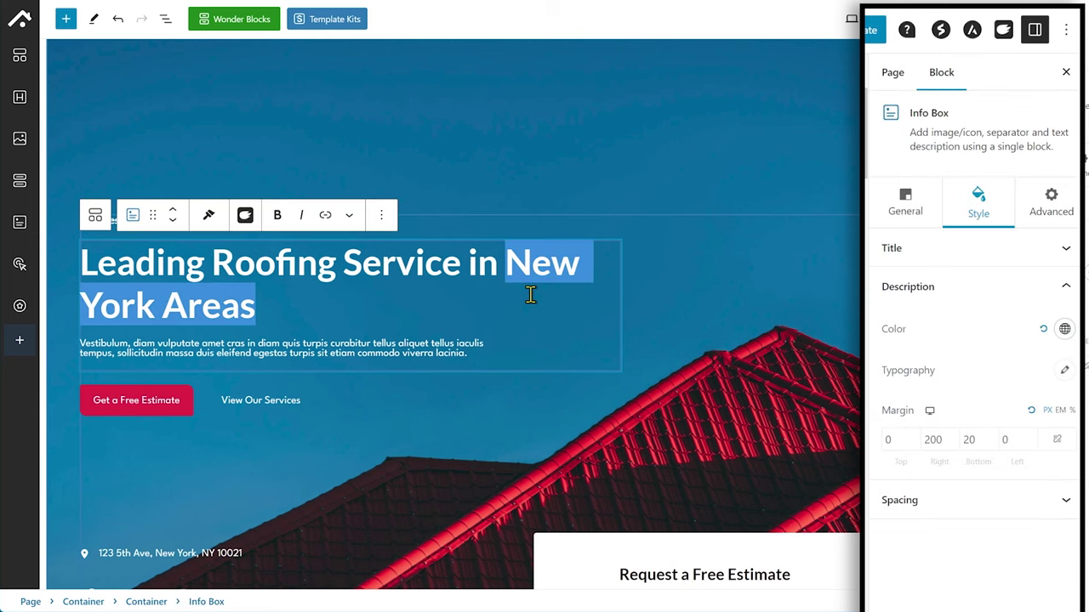
pyautogui.write('San ')
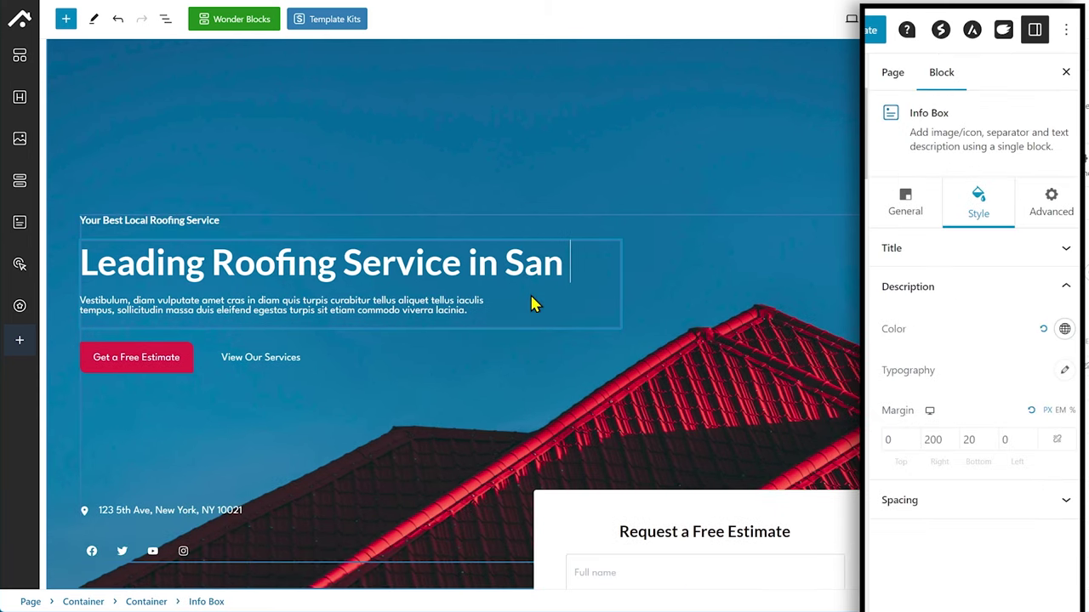
pyautogui.write('Antonio')
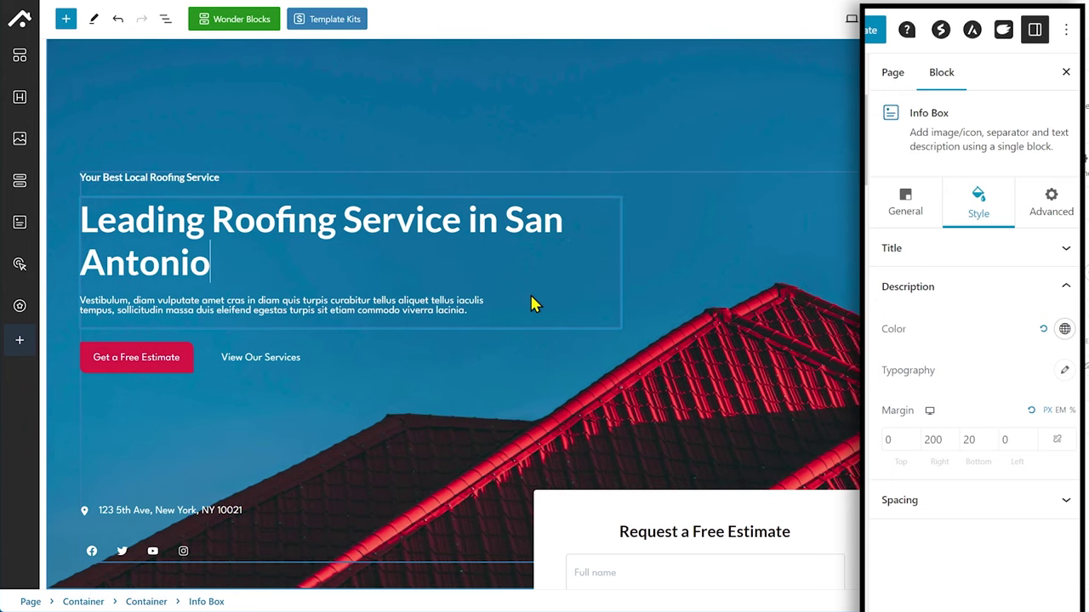
pyautogui.write('.')
pyautogui.press('BackSpace')
pyautogui.write('Texas')
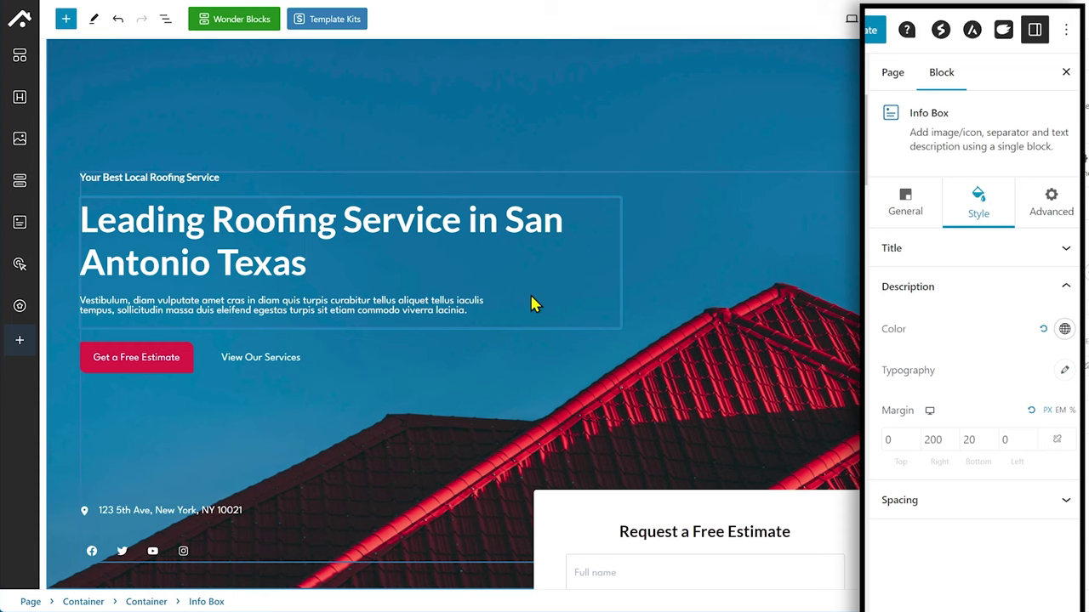
pyautogui.click(145, 361)
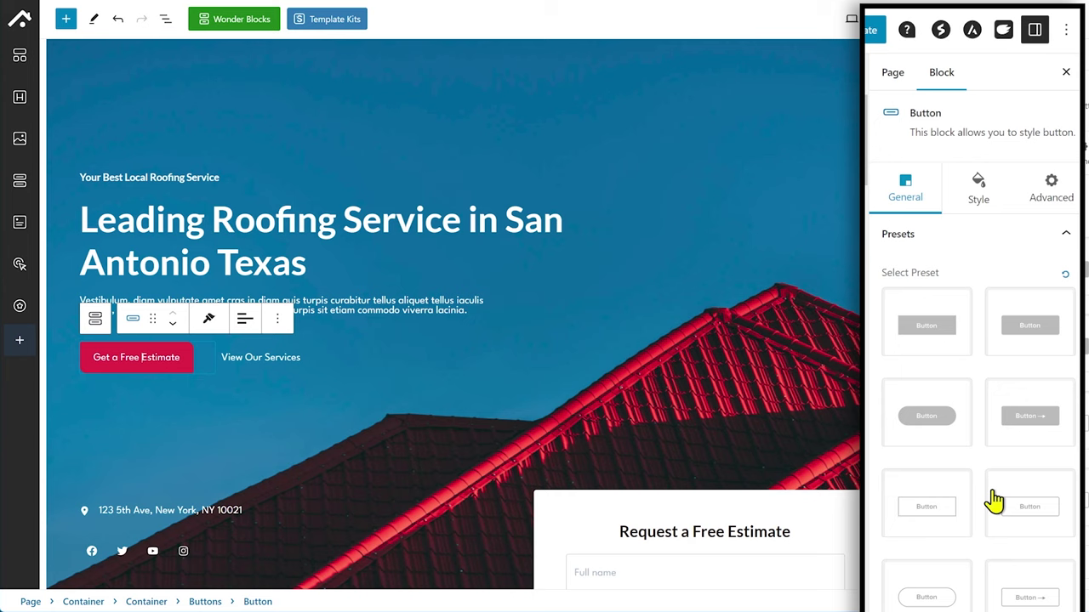
pyautogui.click(944, 600)
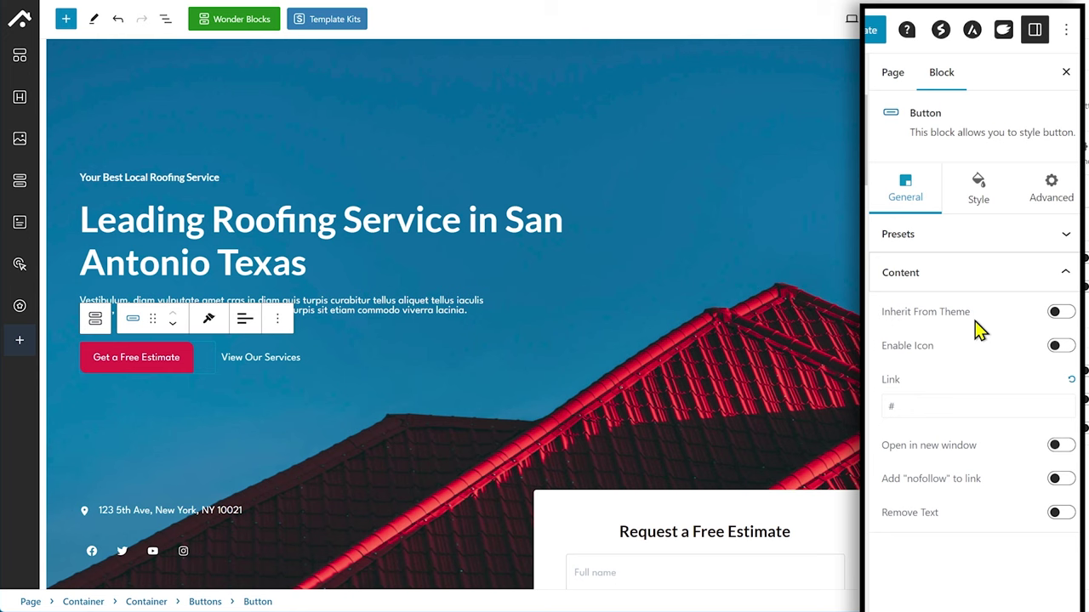
pyautogui.scroll(-5, 785, 352)
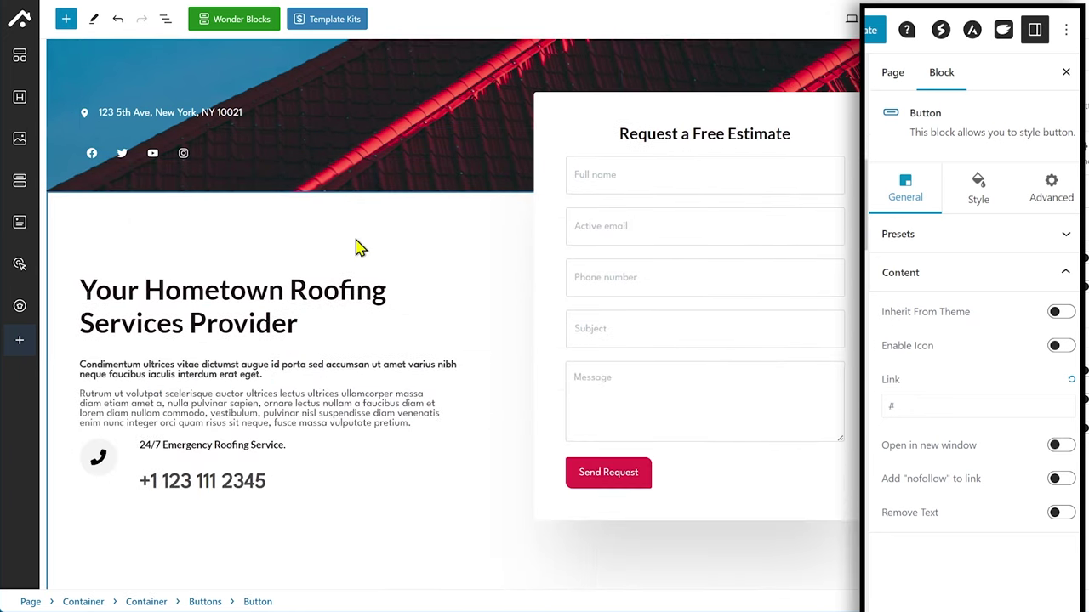
pyautogui.scroll(-2, 357, 247)
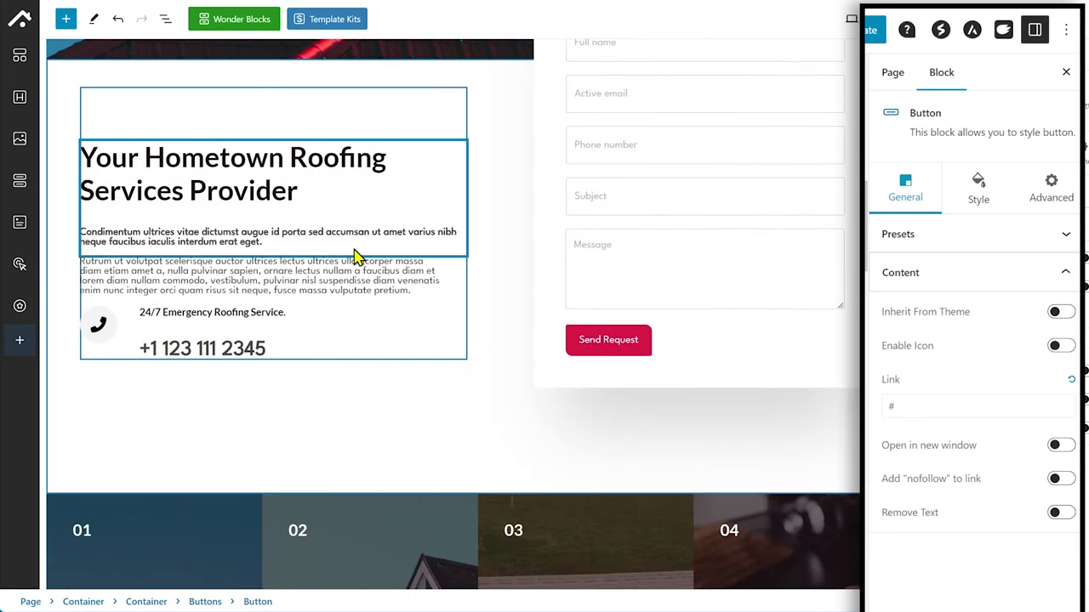
pyautogui.tripleClick(209, 233)
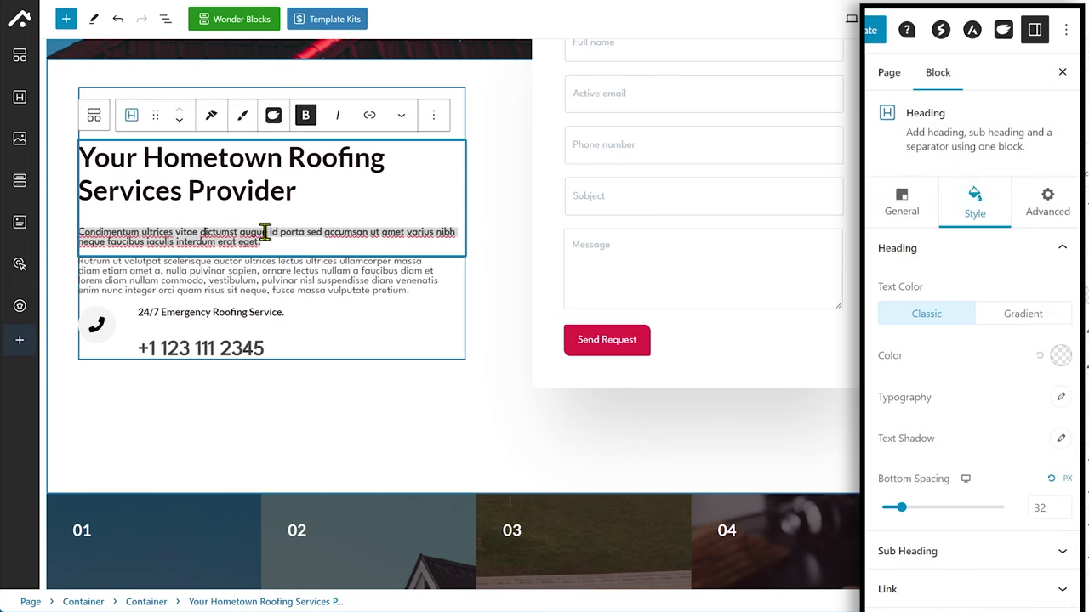
pyautogui.scroll(-2, 627, 315)
pyautogui.scroll(7, 567, 272)
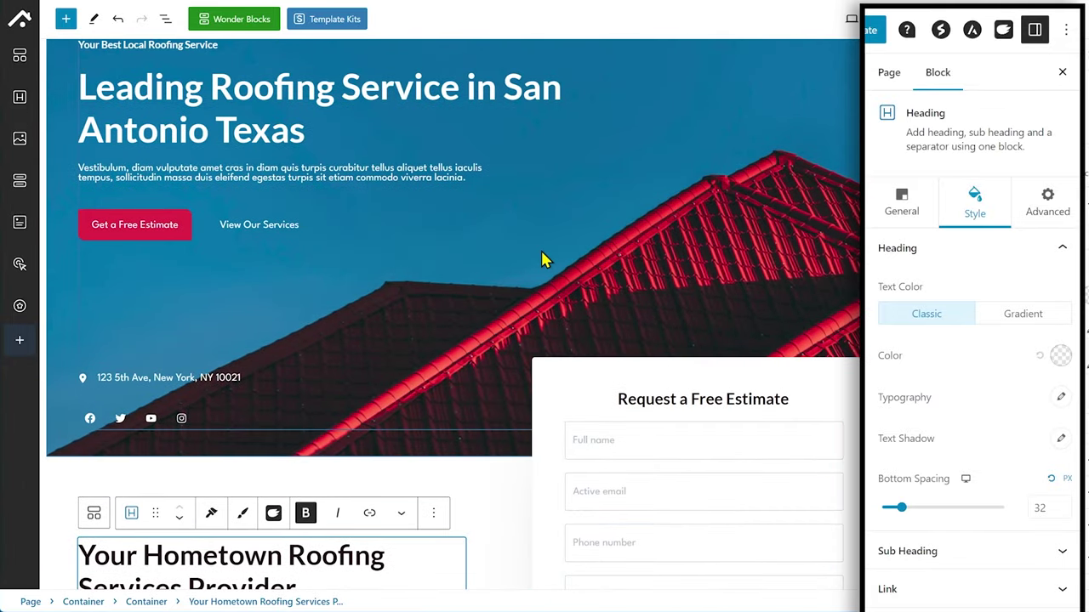
pyautogui.scroll(4, 545, 260)
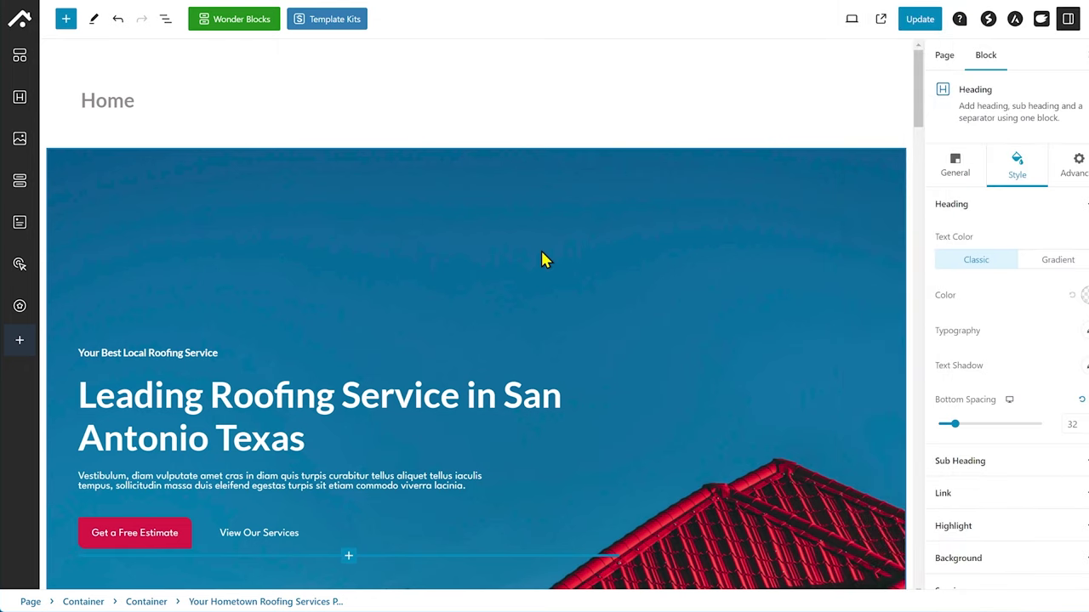
# Save the Home page edits with the San Antonio hero so the page updates
pyautogui.click(920, 19)
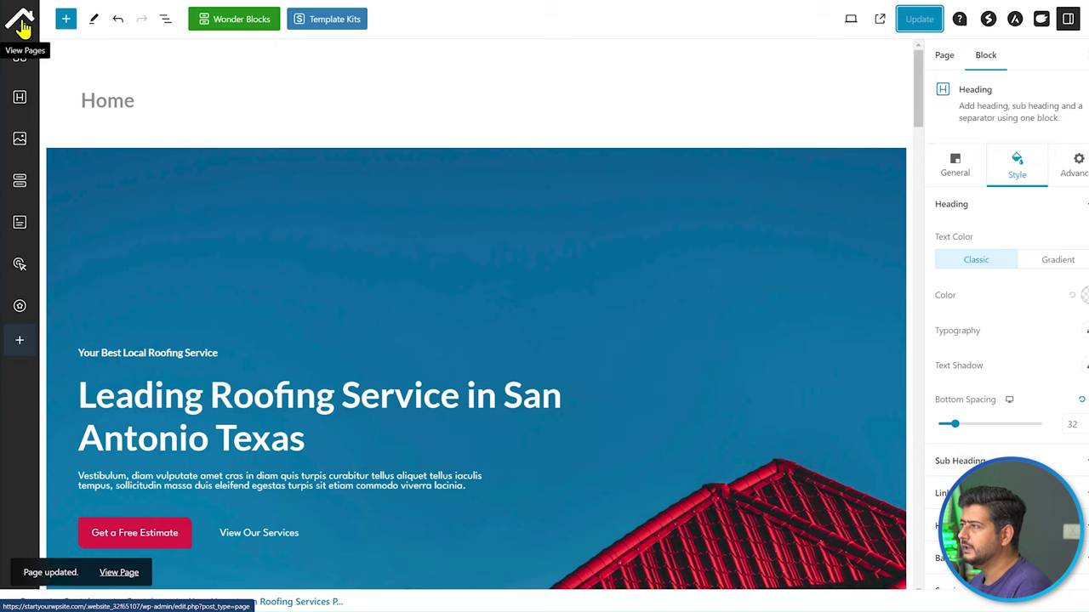
# Exit the Home page editor back to the Pages list of all 11 site pages
pyautogui.click(23, 28)
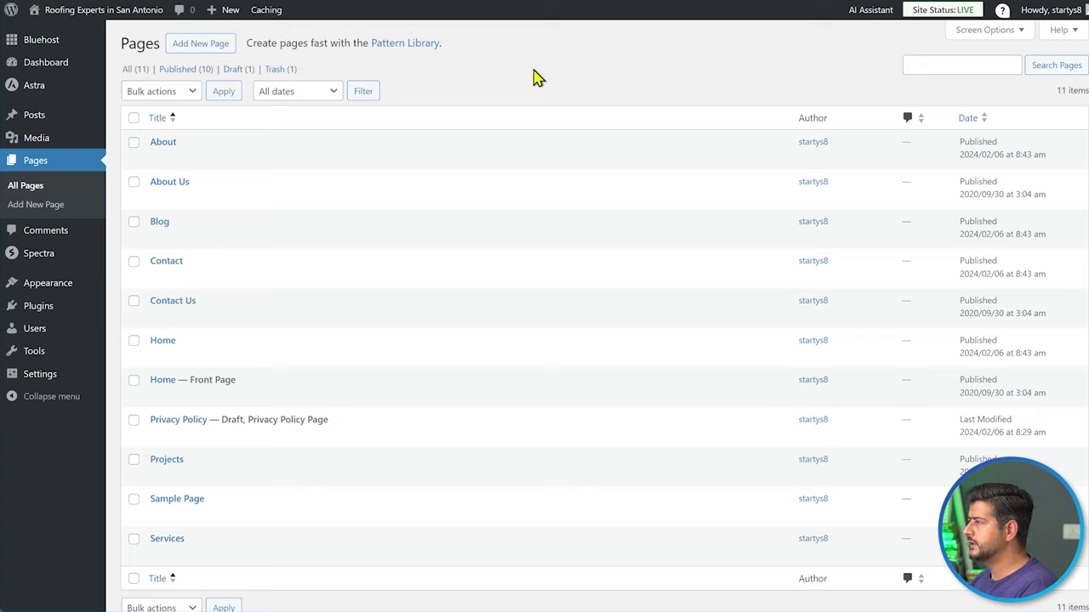
pyautogui.click(221, 56)
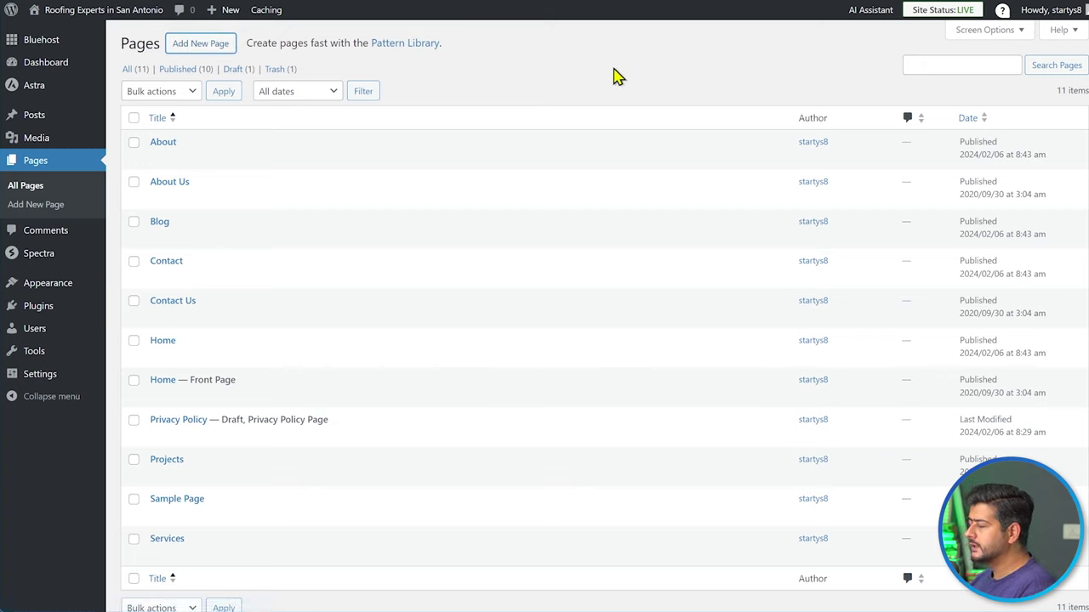
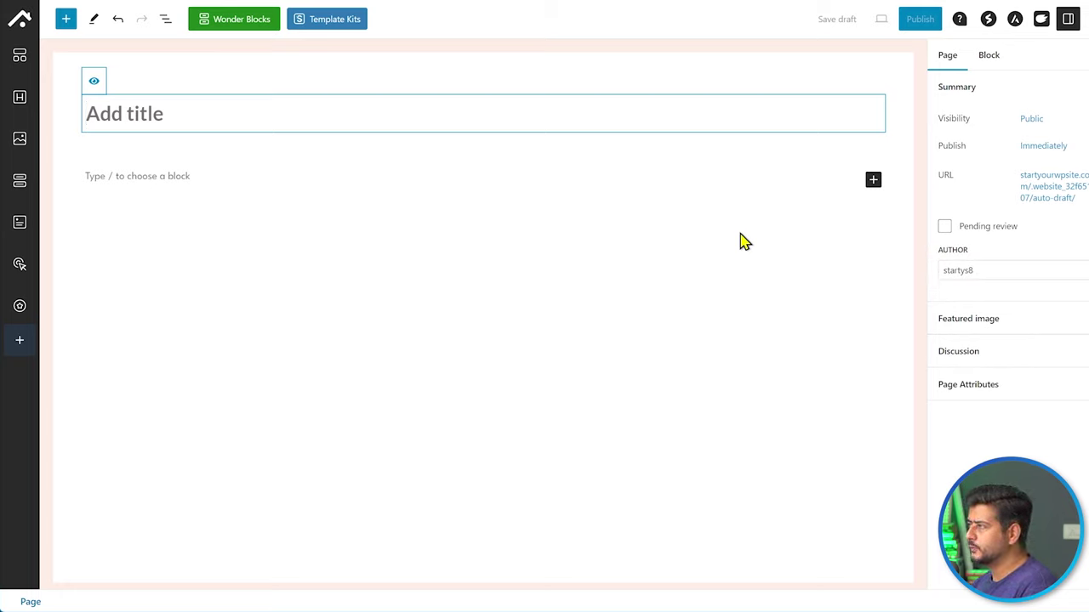
# Open the Template Kits design library, sync its contents, and show the Pages templates
pyautogui.click(323, 26)
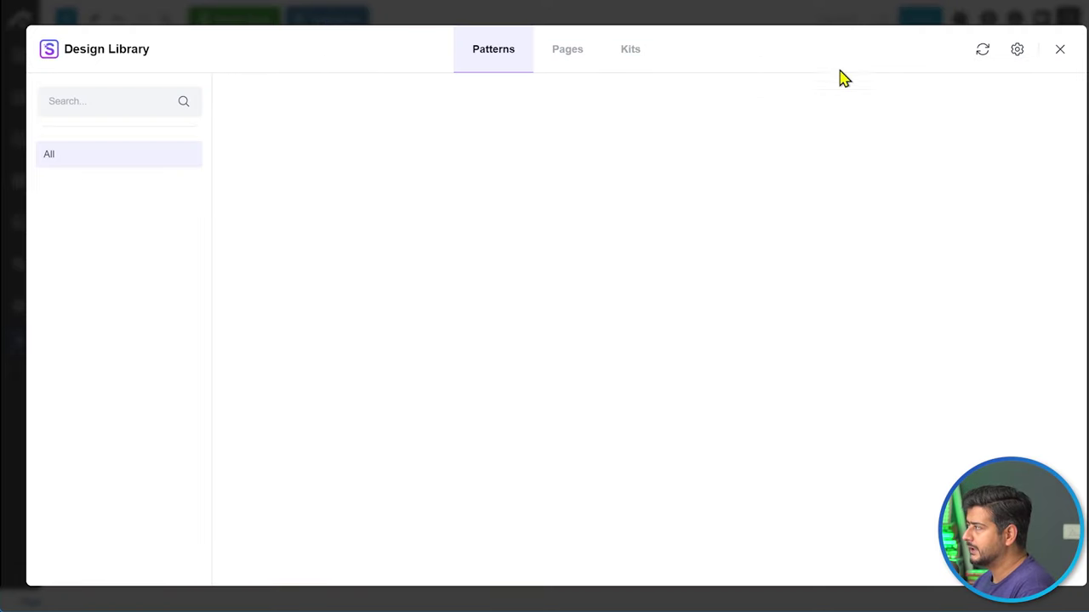
pyautogui.click(982, 51)
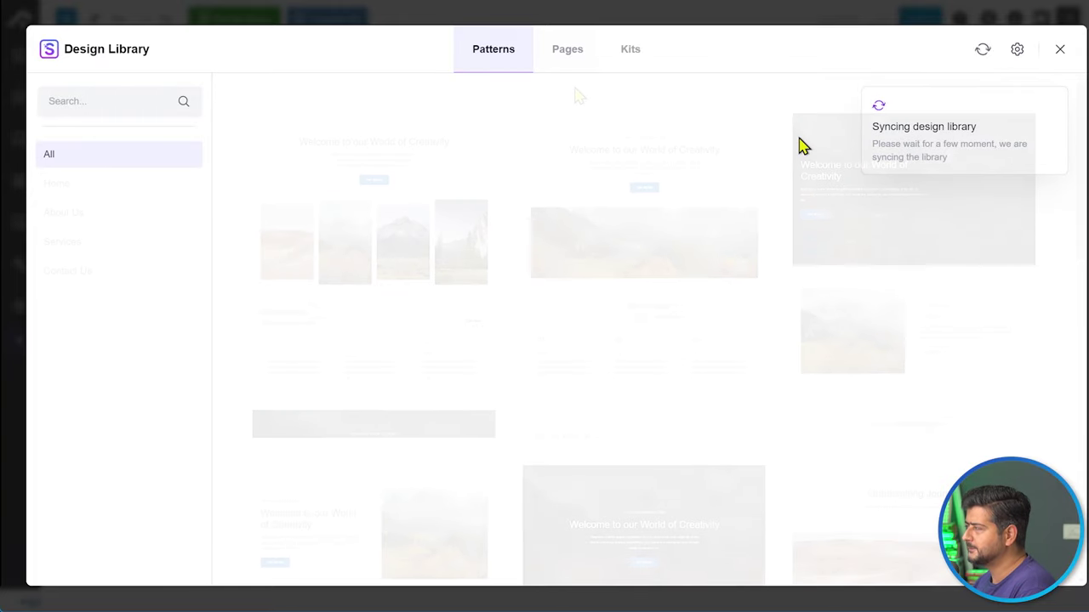
pyautogui.click(567, 51)
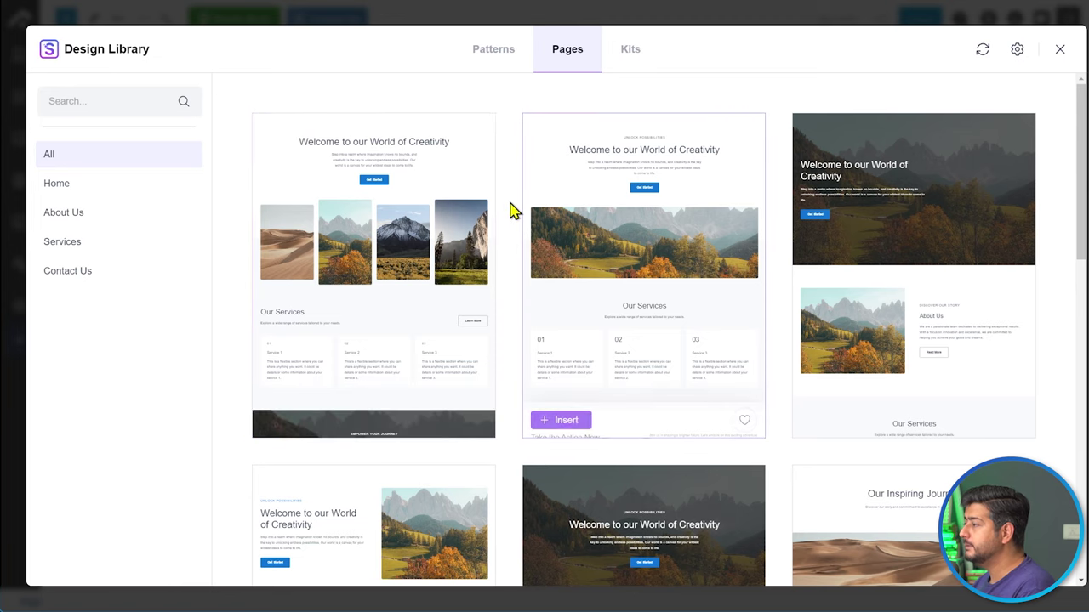
# Scroll through the ready-made full-page templates to browse them
pyautogui.scroll(-7, 520, 180)
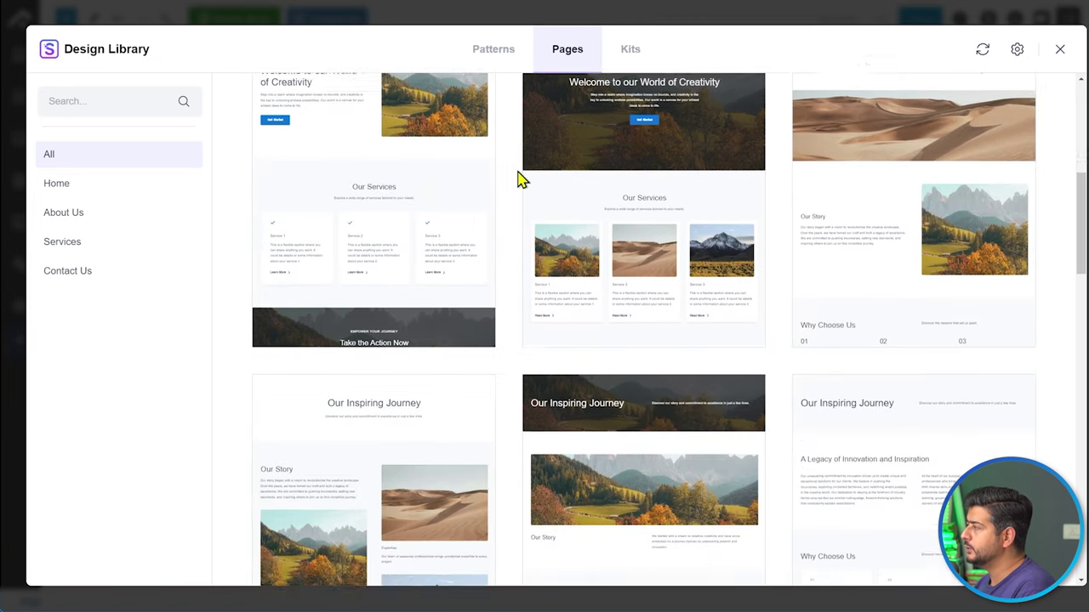
pyautogui.scroll(-5, 515, 177)
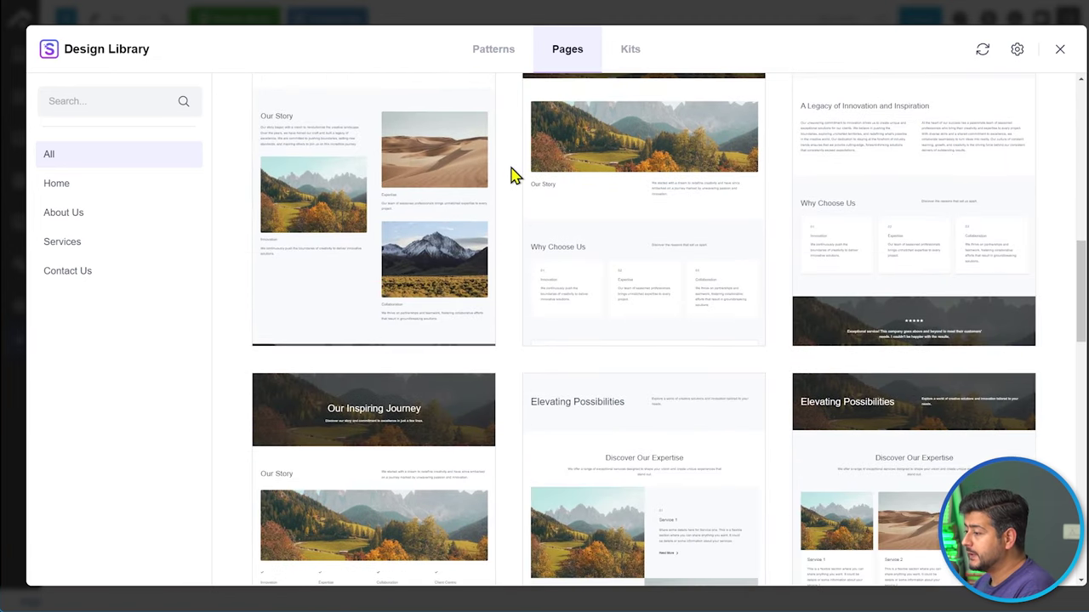
pyautogui.scroll(-6, 510, 170)
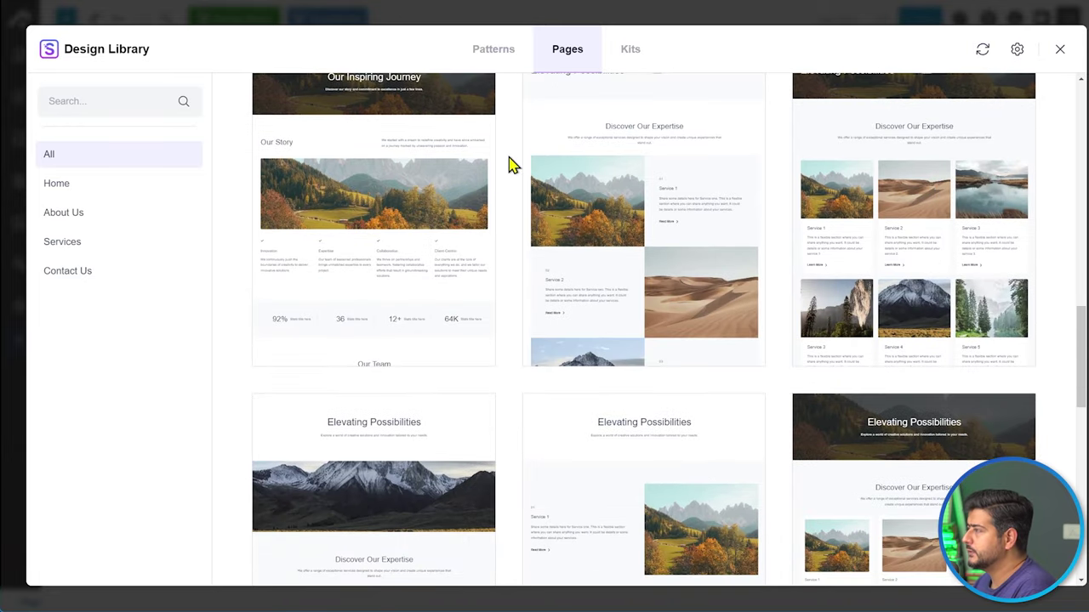
pyautogui.scroll(-2, 513, 164)
pyautogui.scroll(10, 513, 164)
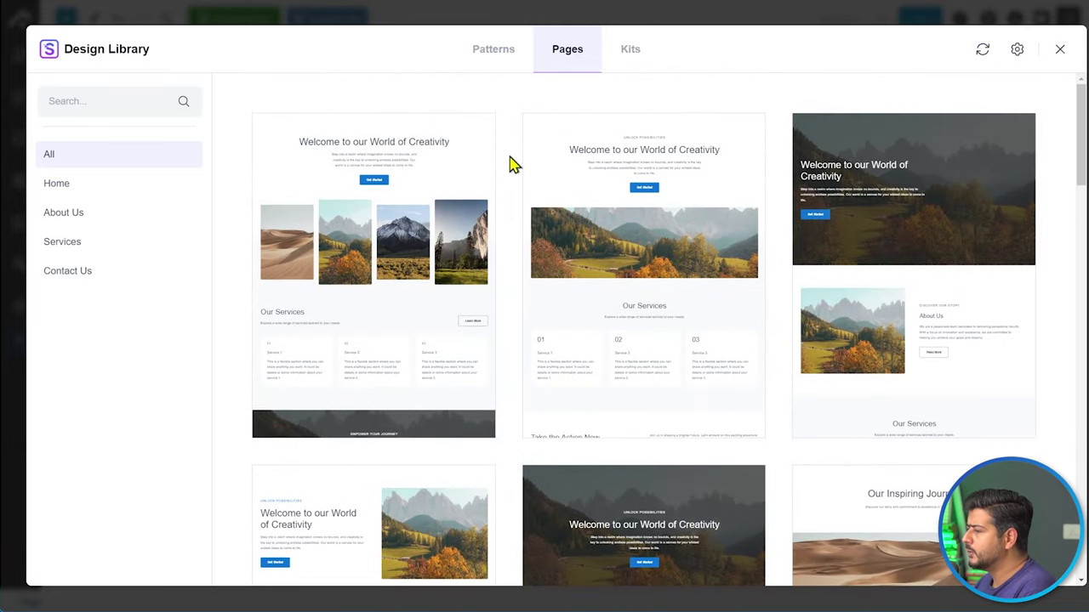
pyautogui.scroll(-4, 513, 164)
pyautogui.scroll(-7, 513, 164)
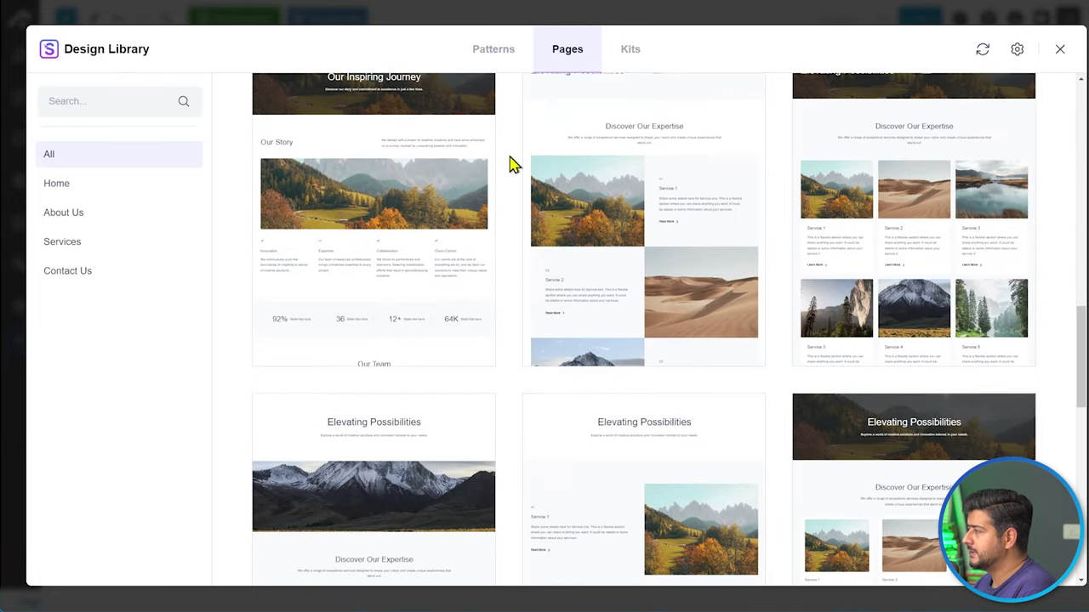
pyautogui.scroll(-6, 513, 164)
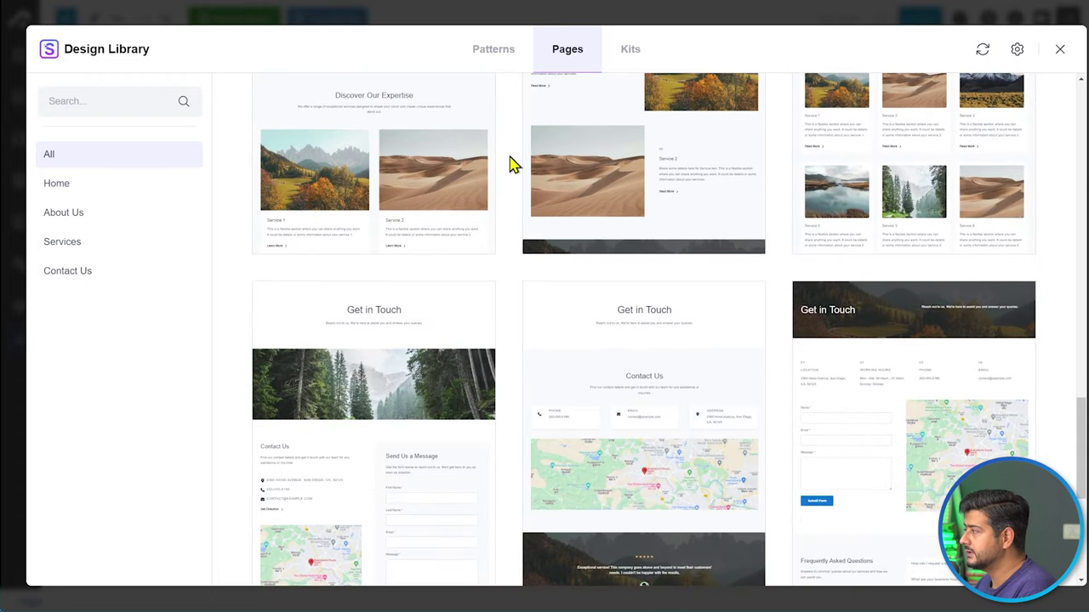
pyautogui.scroll(-3, 512, 164)
pyautogui.moveTo(875, 214)
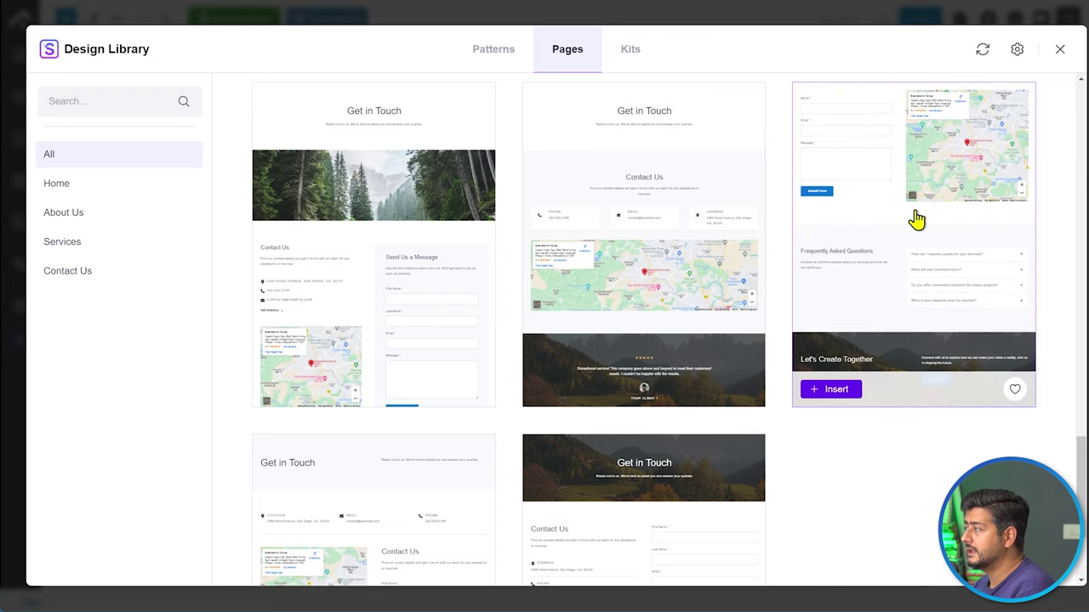
pyautogui.moveTo(629, 166)
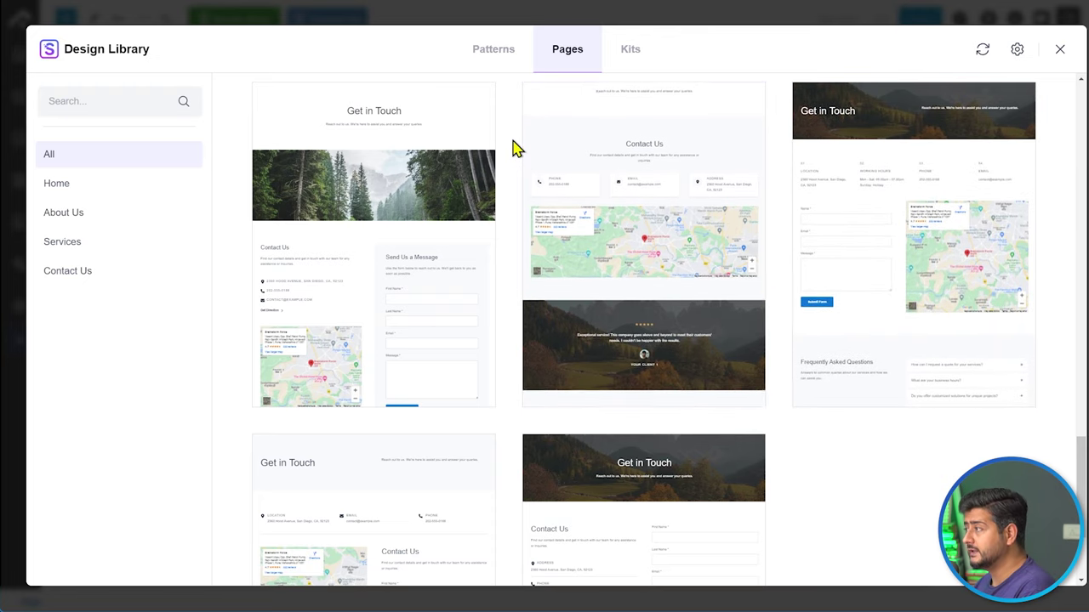
pyautogui.scroll(12, 515, 149)
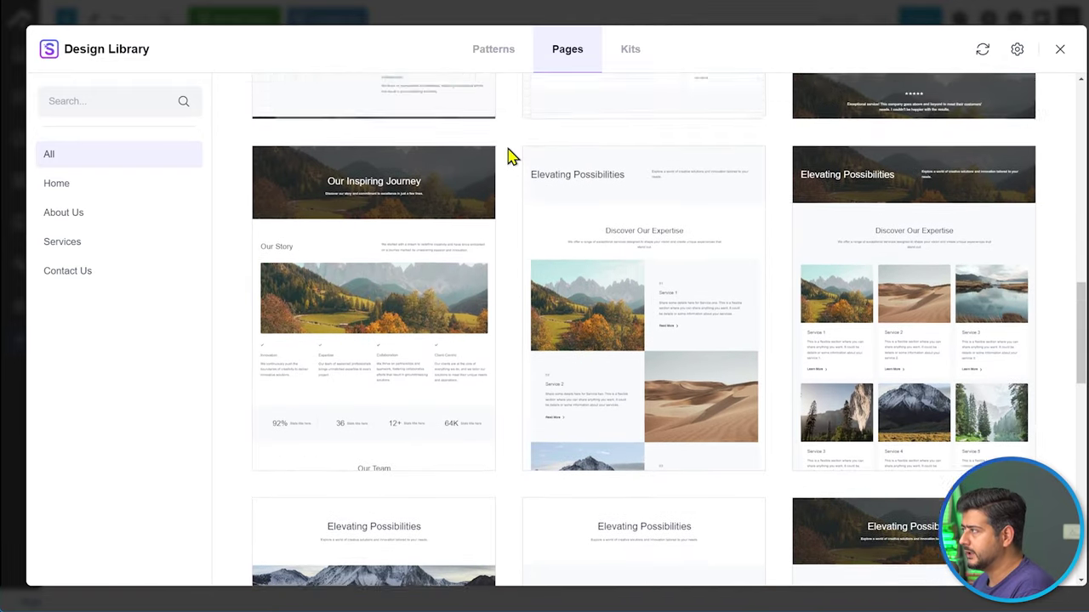
pyautogui.scroll(4, 510, 157)
# Search the kits for 'roo' and insert the Roofing Agency kit's Services page
pyautogui.click(635, 61)
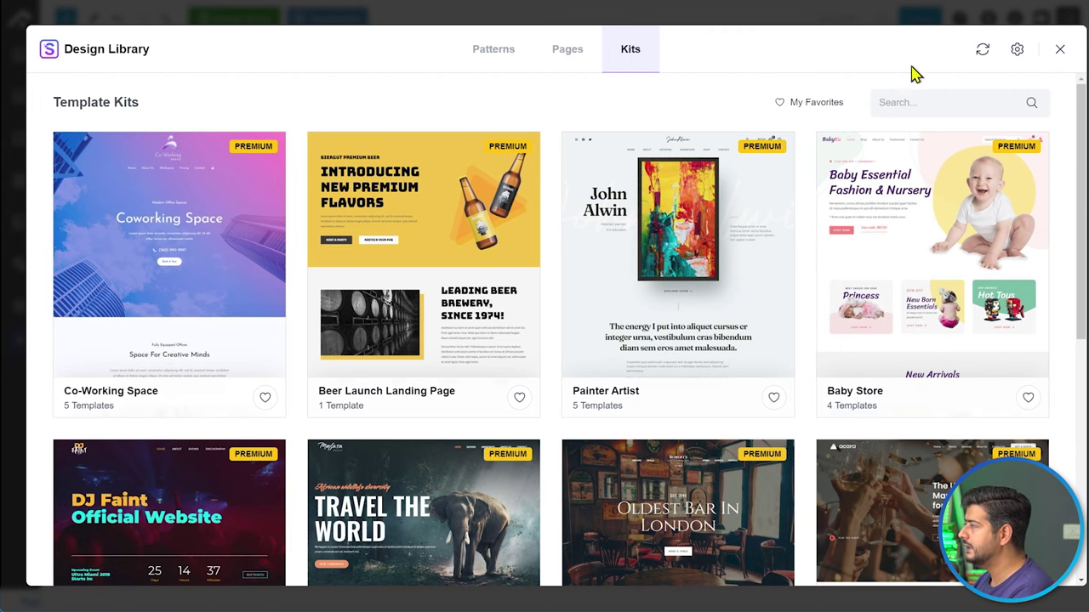
pyautogui.click(935, 100)
pyautogui.write('roo')
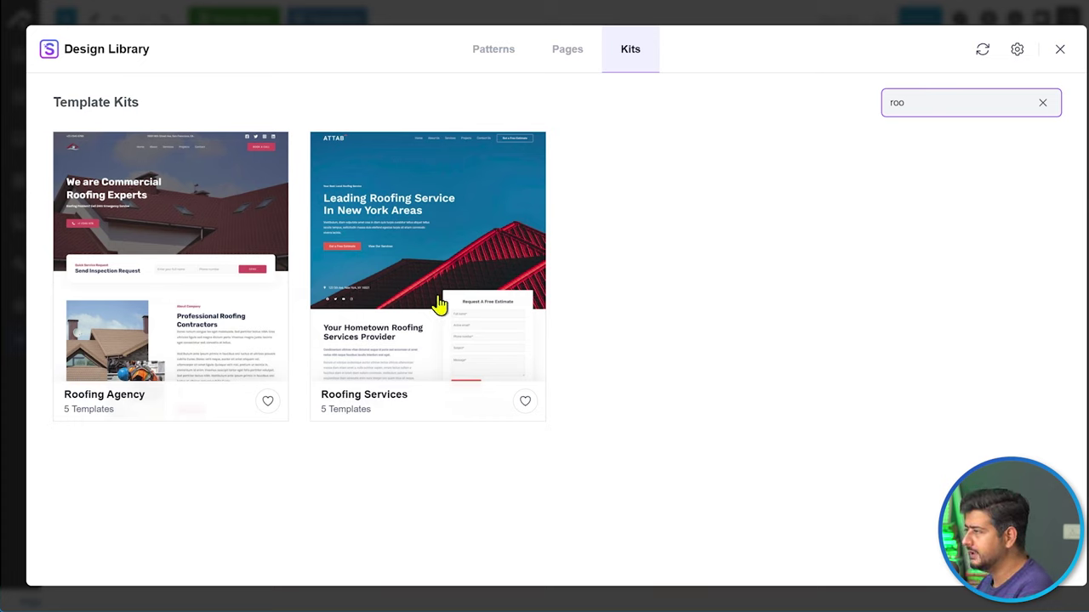
pyautogui.click(154, 216)
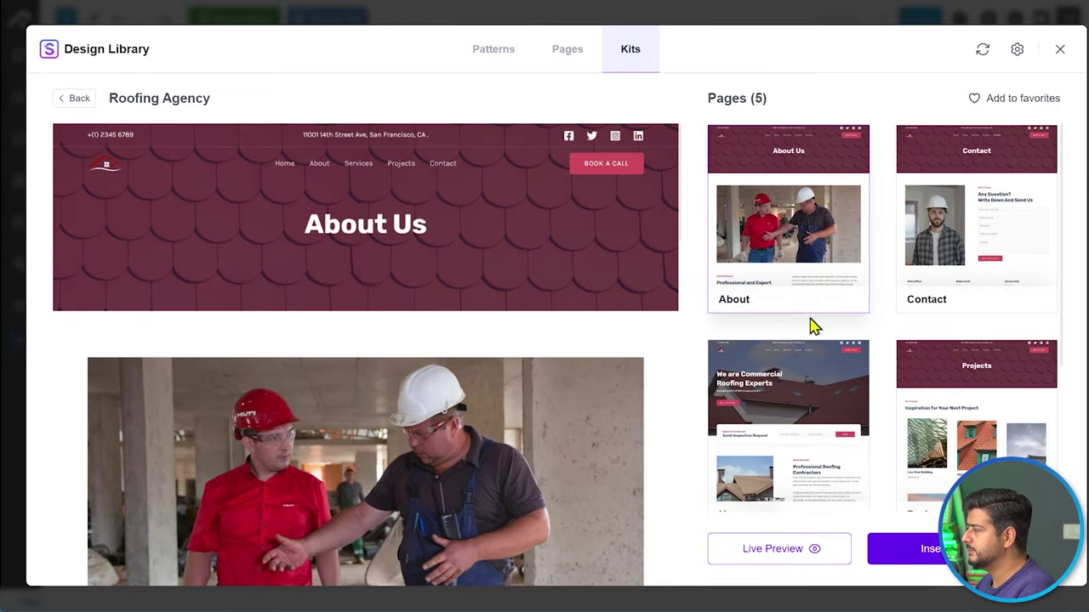
pyautogui.scroll(-3, 809, 323)
pyautogui.click(813, 432)
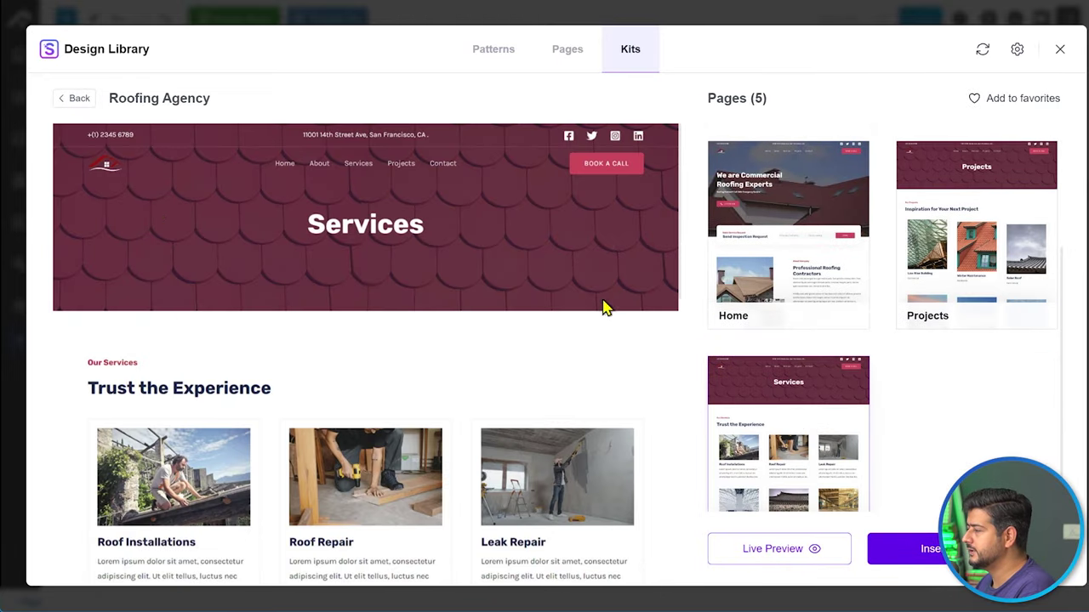
pyautogui.scroll(-5, 584, 293)
pyautogui.scroll(-4, 577, 303)
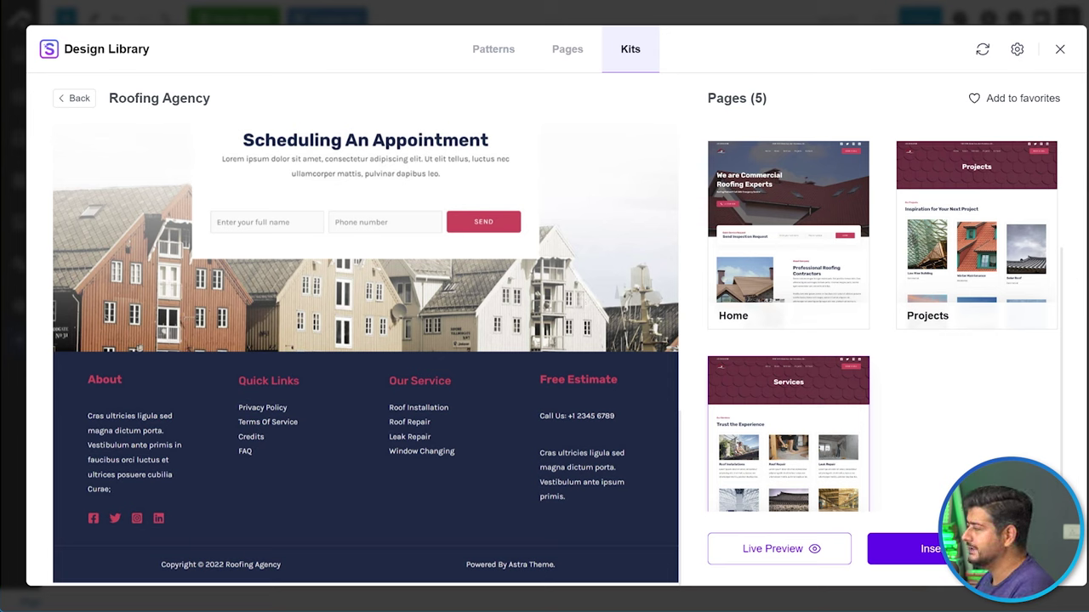
pyautogui.click(905, 548)
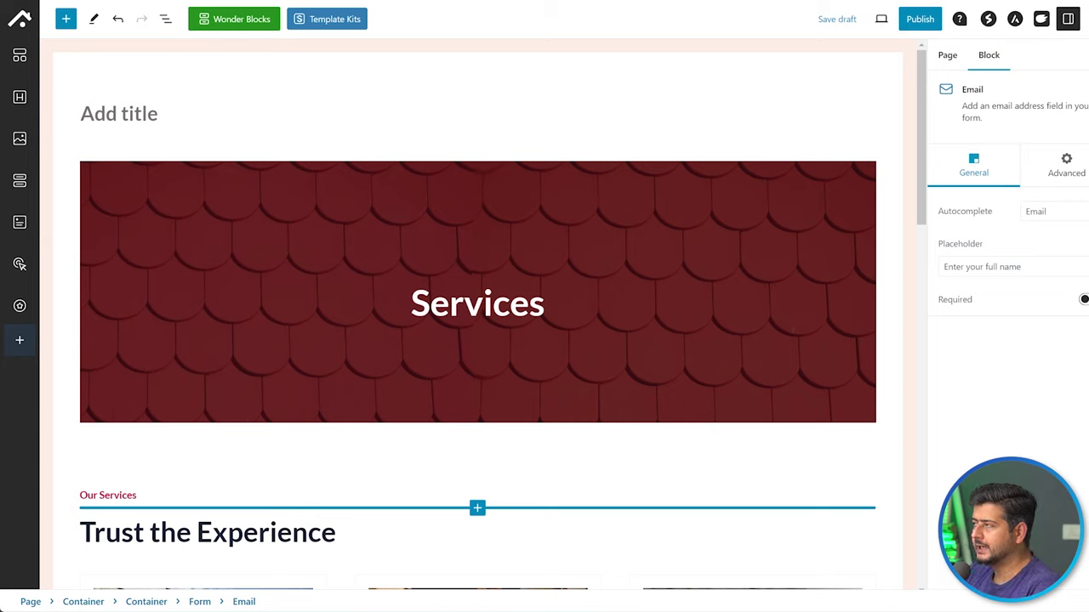
# Select the appointment form's 'Scheduling An Appointment' heading text
pyautogui.scroll(-5, 685, 285)
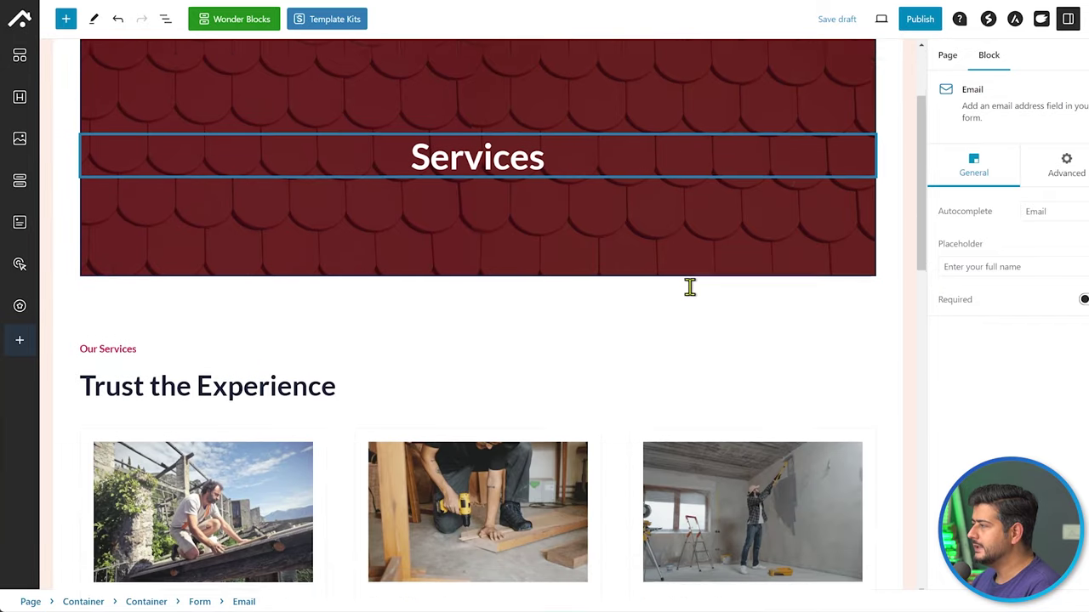
pyautogui.scroll(-9, 685, 282)
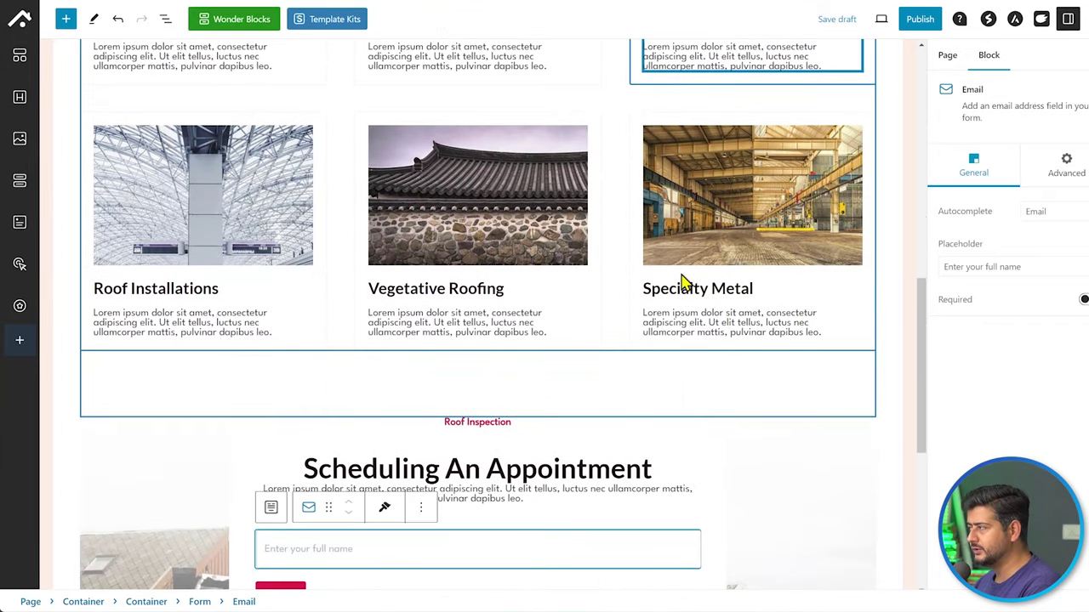
pyautogui.scroll(-3, 787, 310)
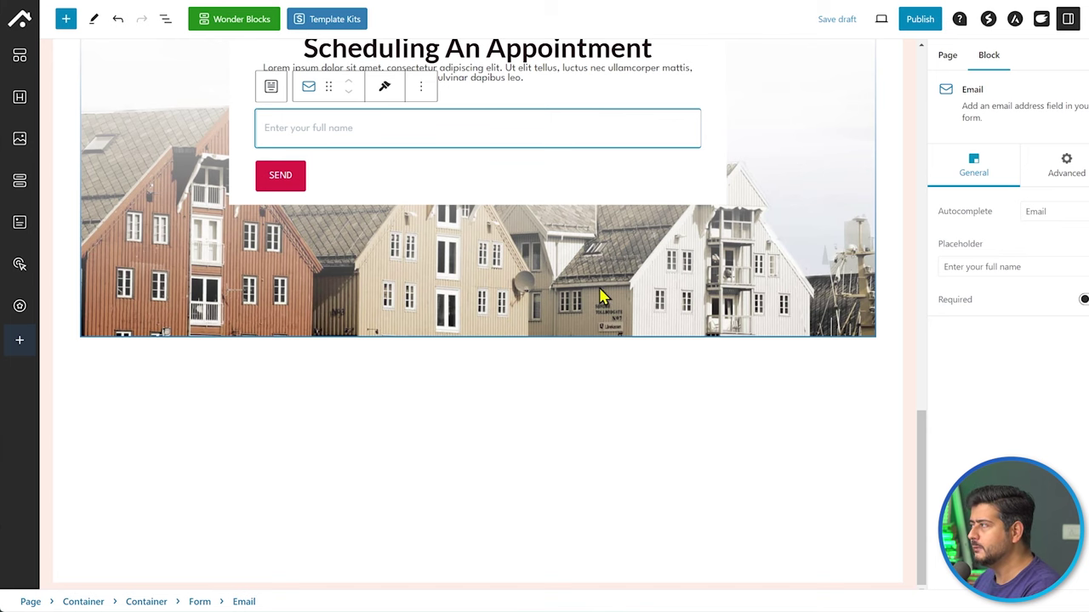
pyautogui.scroll(2, 601, 296)
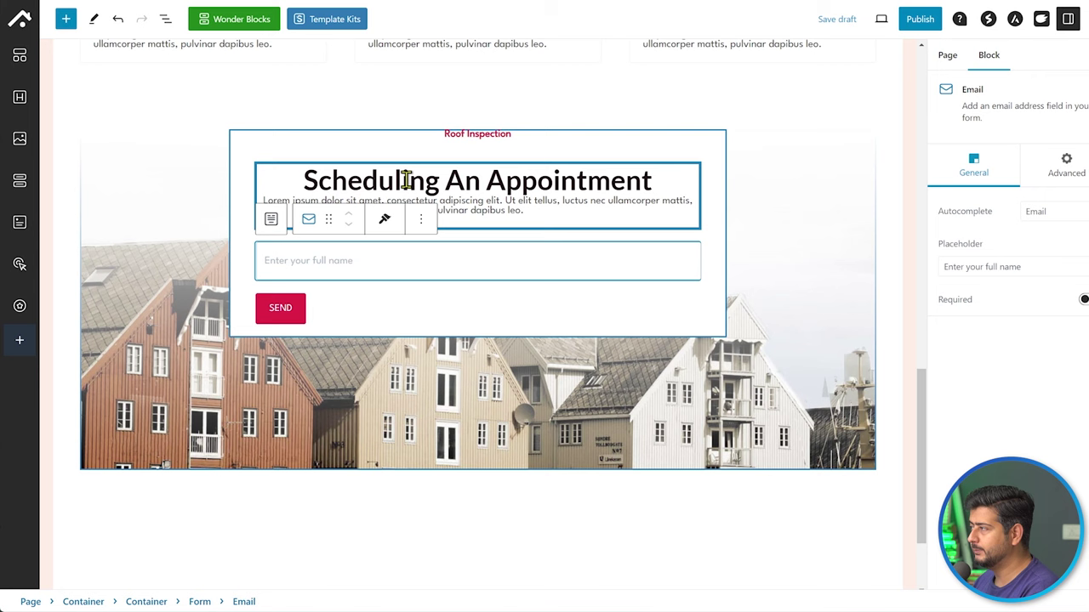
pyautogui.tripleClick(446, 181)
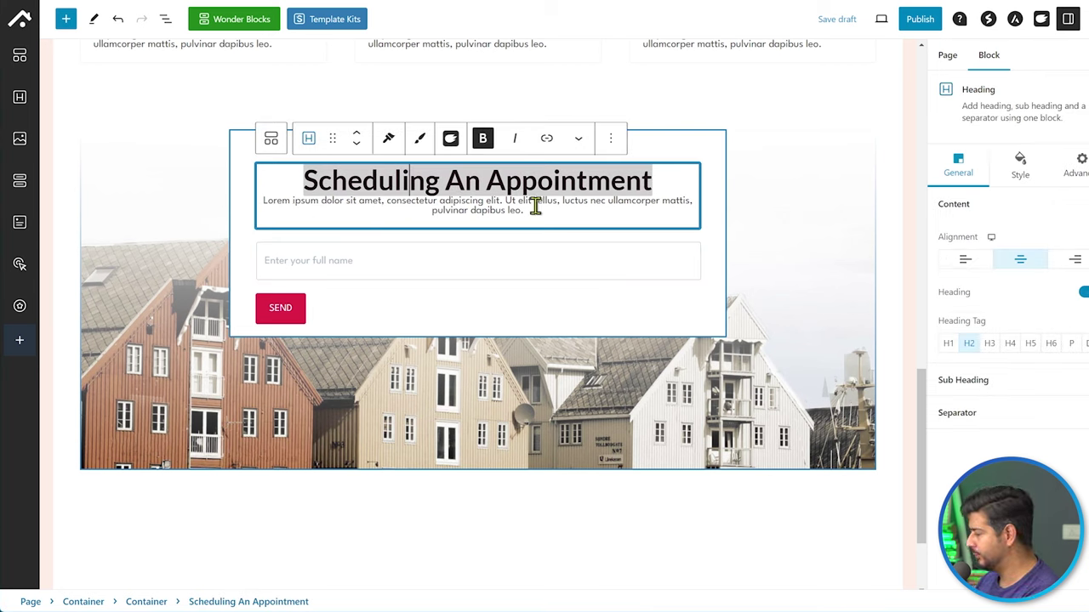
# Rewrite the heading to read 'Schedule a Free Consult'
pyautogui.press('Delete')
pyautogui.press('Delete')
pyautogui.press('BackSpace')
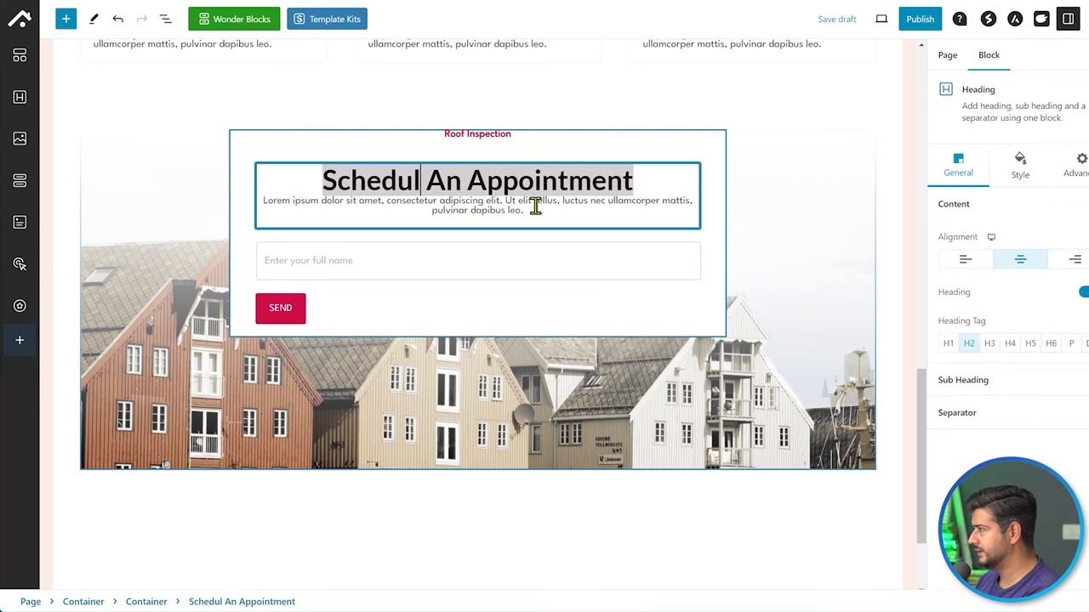
pyautogui.write('e')
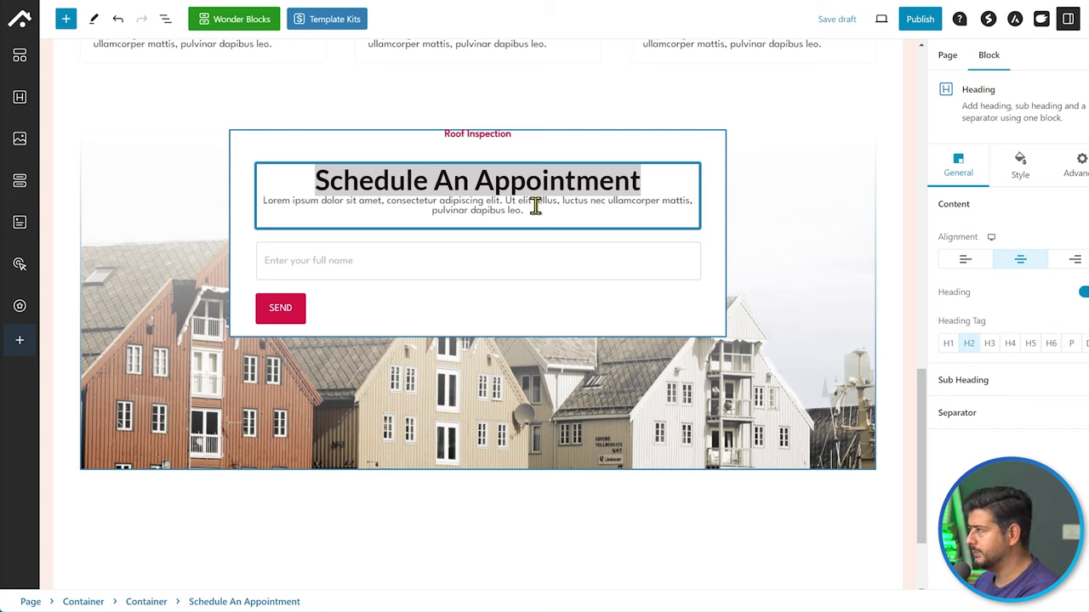
pyautogui.press('Right')
pyautogui.press('Delete')
pyautogui.write('a')
pyautogui.press('Right')
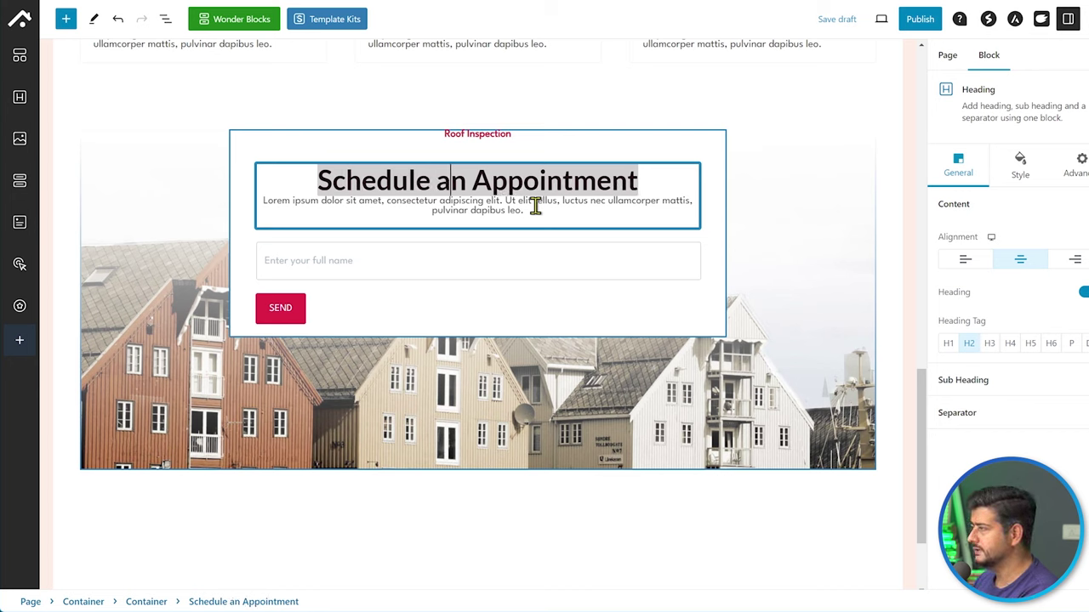
pyautogui.press('BackSpace')
pyautogui.press('Right')
pyautogui.write('Free')
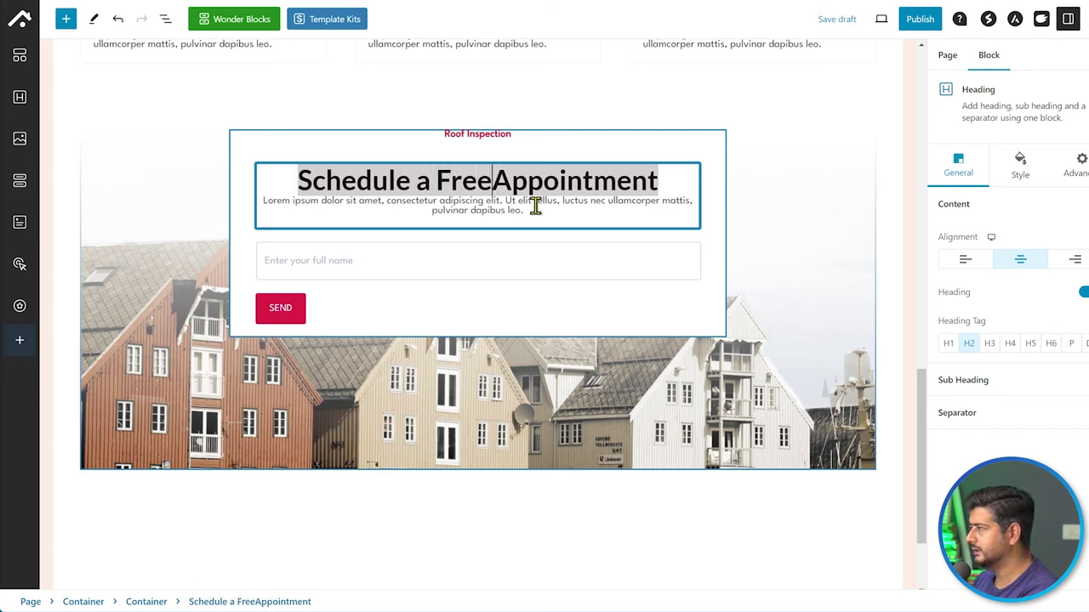
pyautogui.hotkey('shift', 'End')
pyautogui.write('Consul')
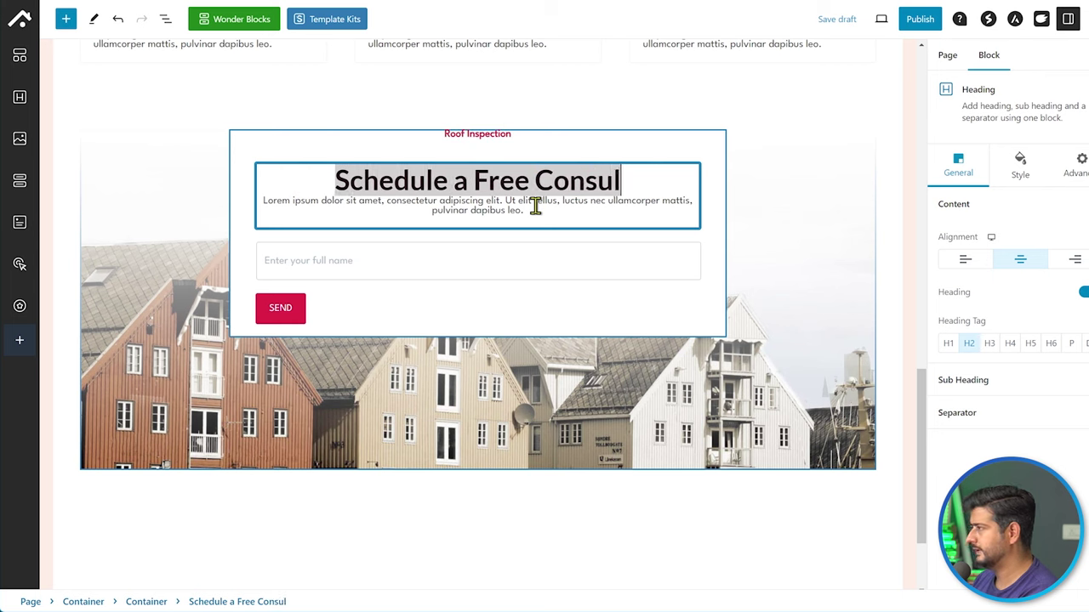
pyautogui.write('t')
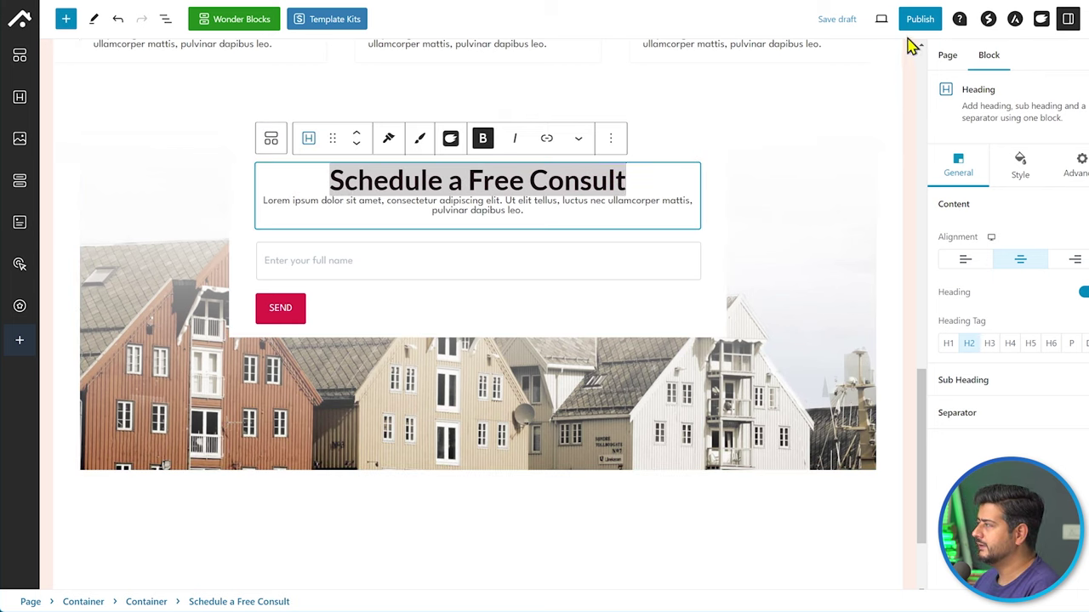
# Publish the page and give it the title 'Our Services'
pyautogui.click(919, 19)
pyautogui.click(970, 24)
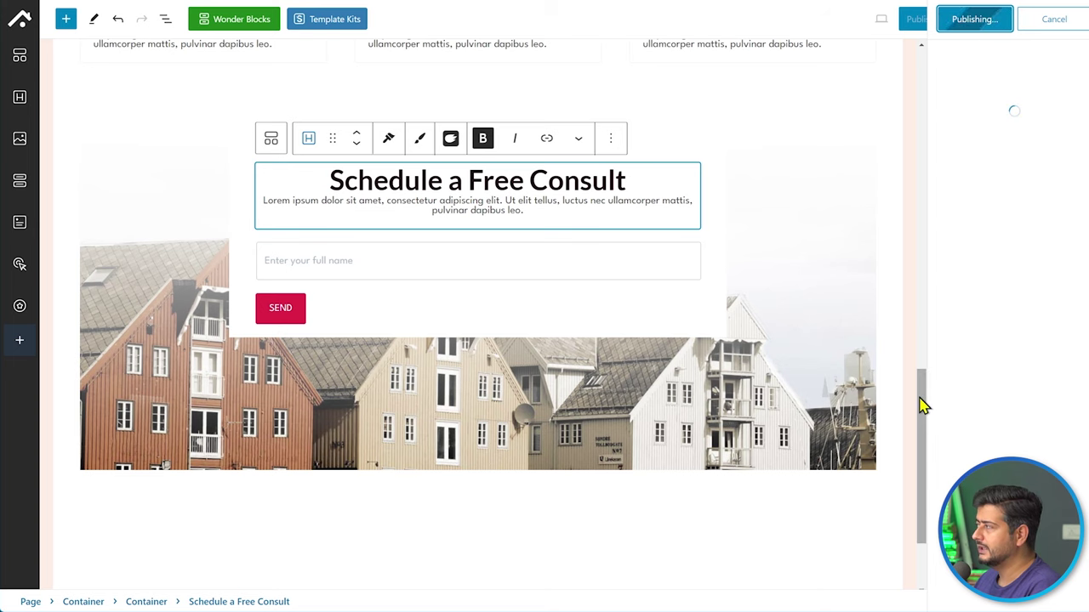
pyautogui.moveTo(923, 407); pyautogui.dragTo(914, 64)
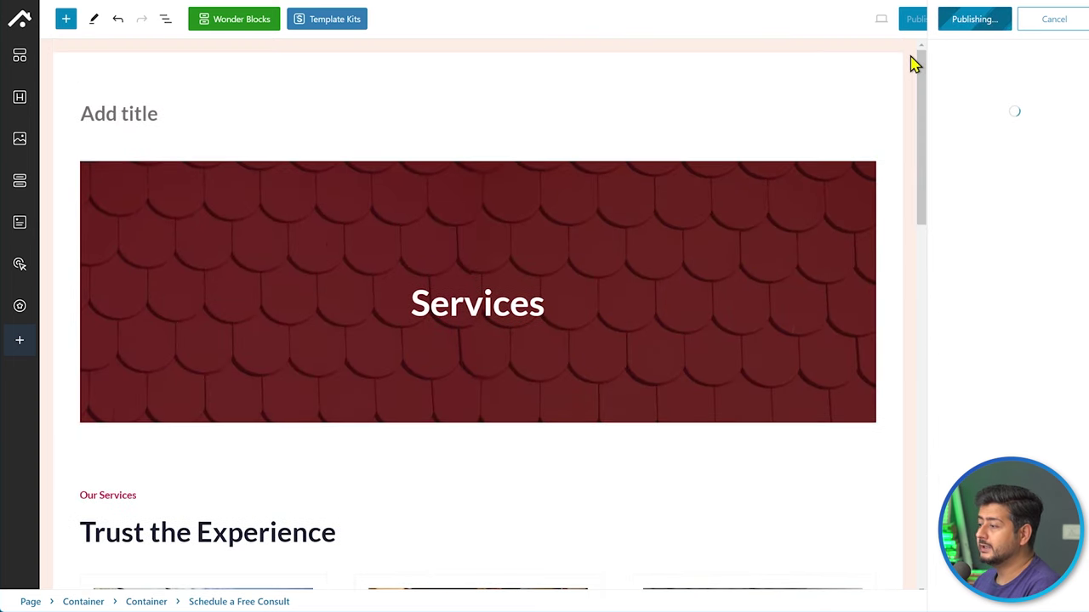
pyautogui.click(195, 100)
pyautogui.write('Our Services')
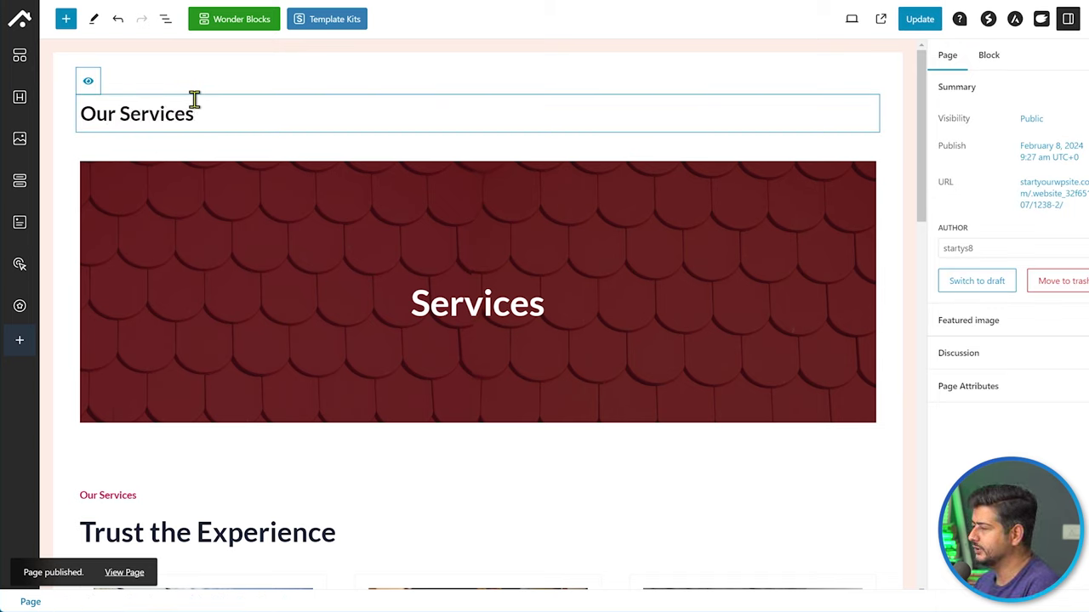
# Save the title change and open the published page from the URL panel
pyautogui.click(908, 20)
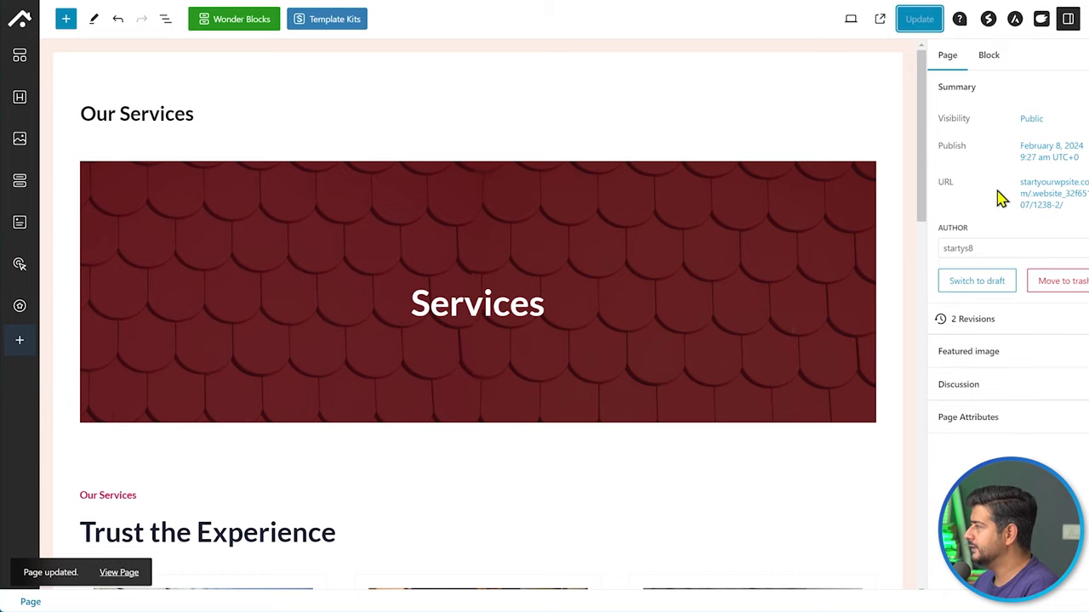
pyautogui.click(1039, 194)
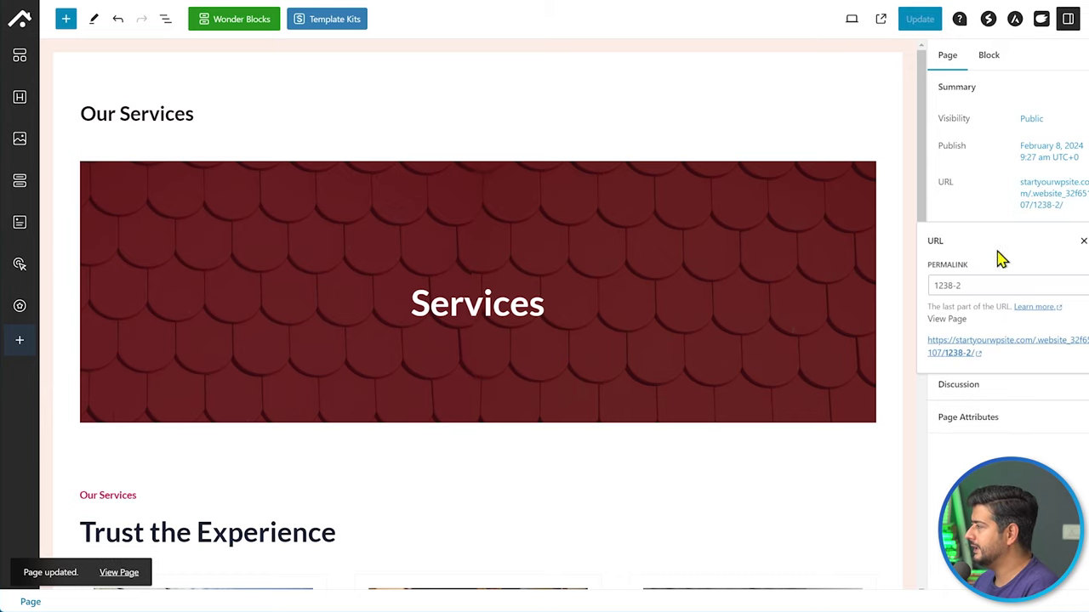
pyautogui.click(994, 350)
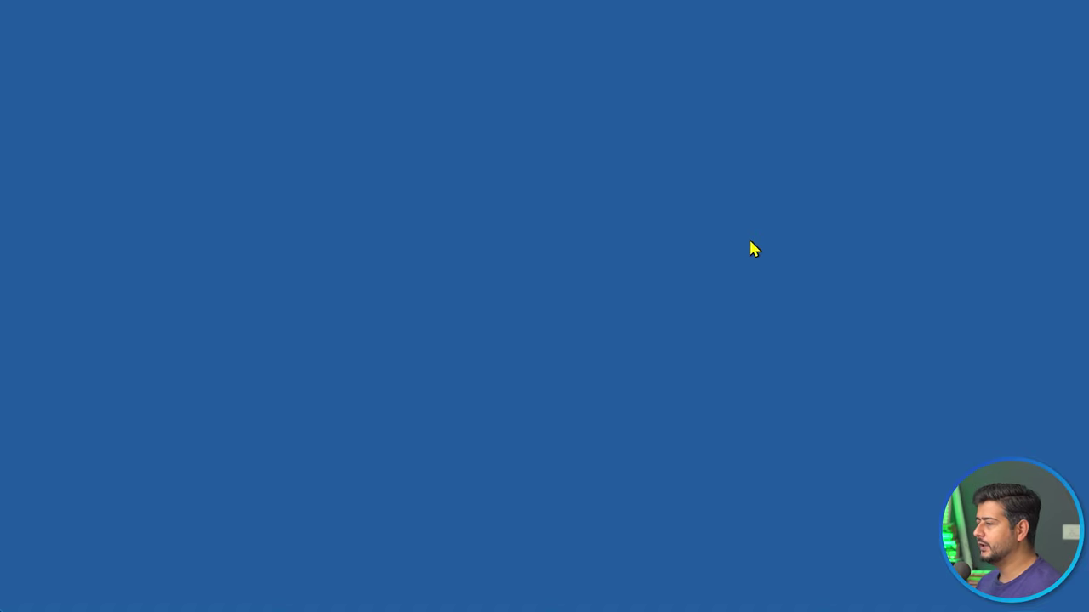
# Scroll the live Services page down to the free estimate section
pyautogui.scroll(-7, 750, 242)
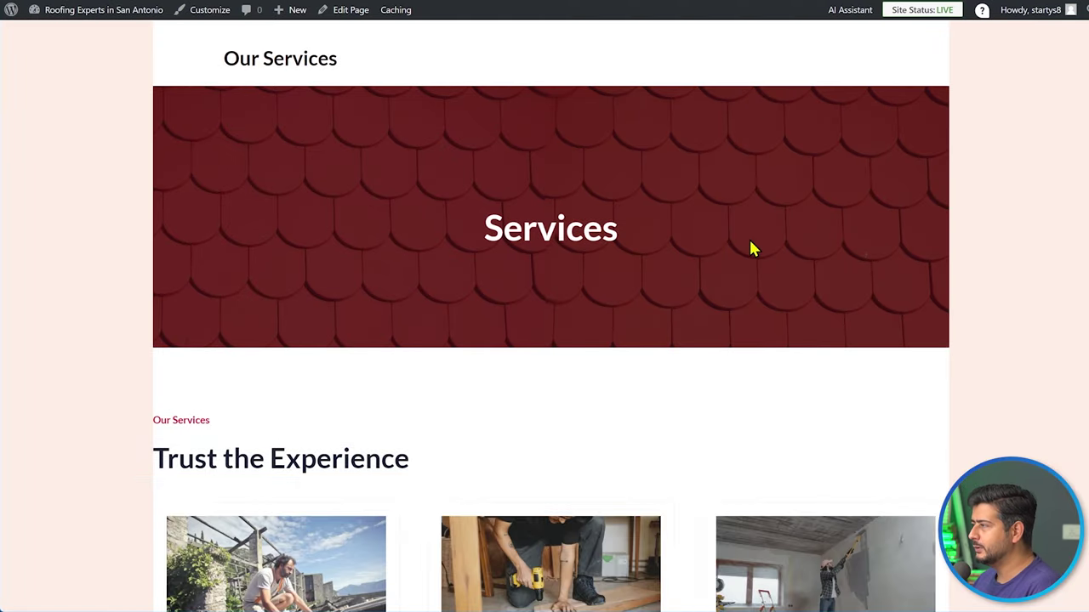
pyautogui.scroll(-5, 752, 248)
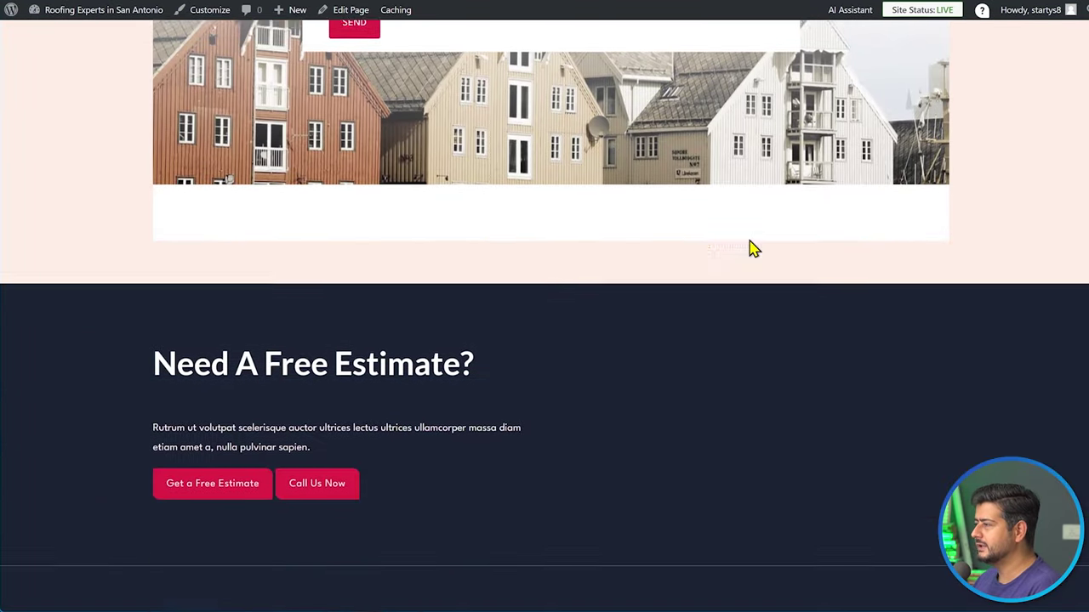
pyautogui.scroll(2, 752, 248)
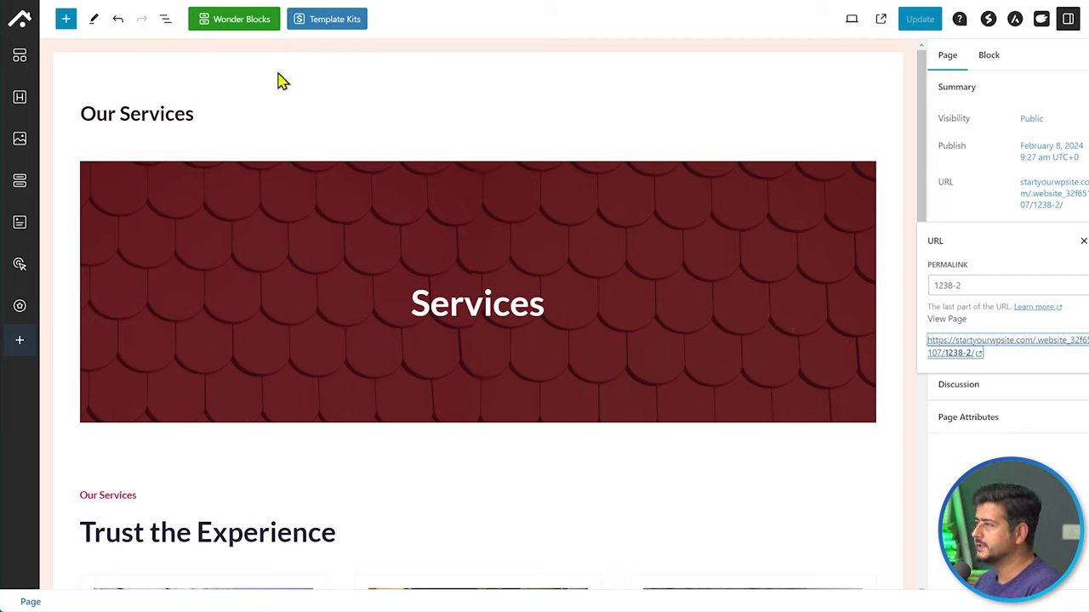
# Exit the editor to the All Pages list showing Our Services as published
pyautogui.click(17, 24)
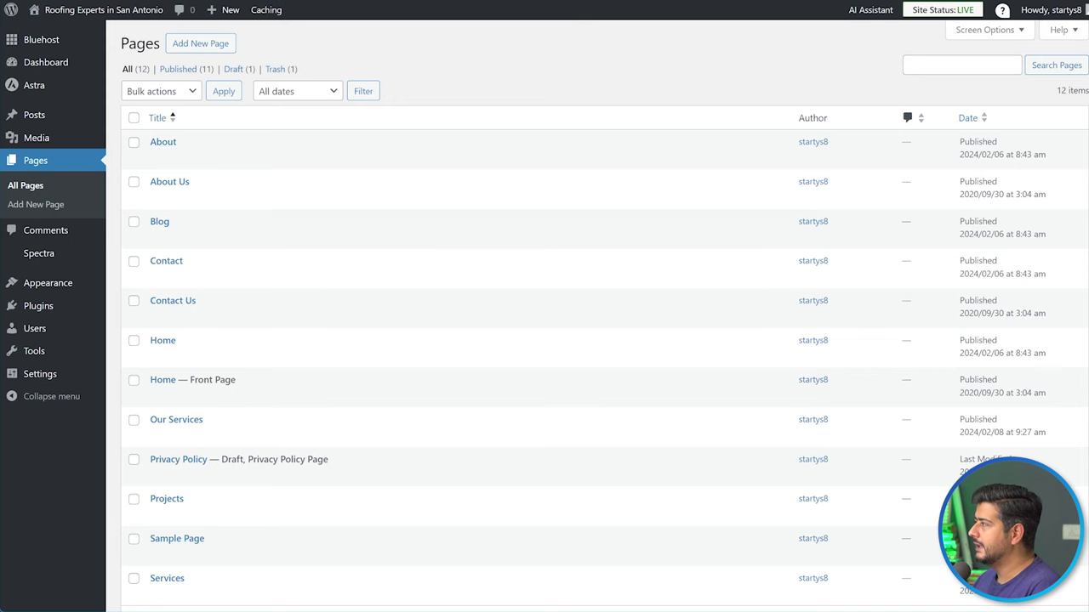
pyautogui.click(927, 2)
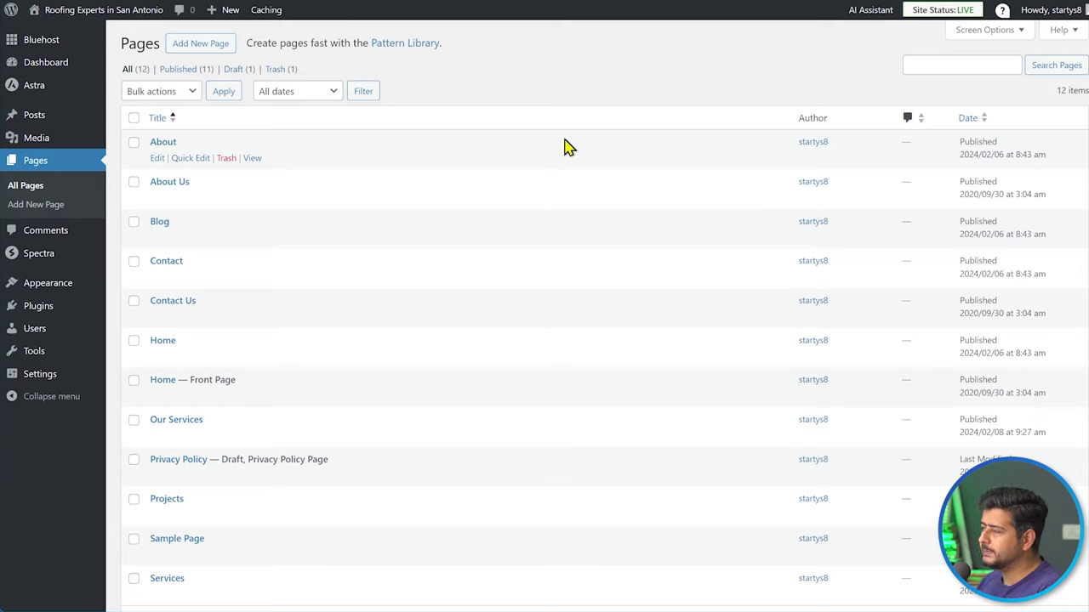
pyautogui.moveTo(40, 285)
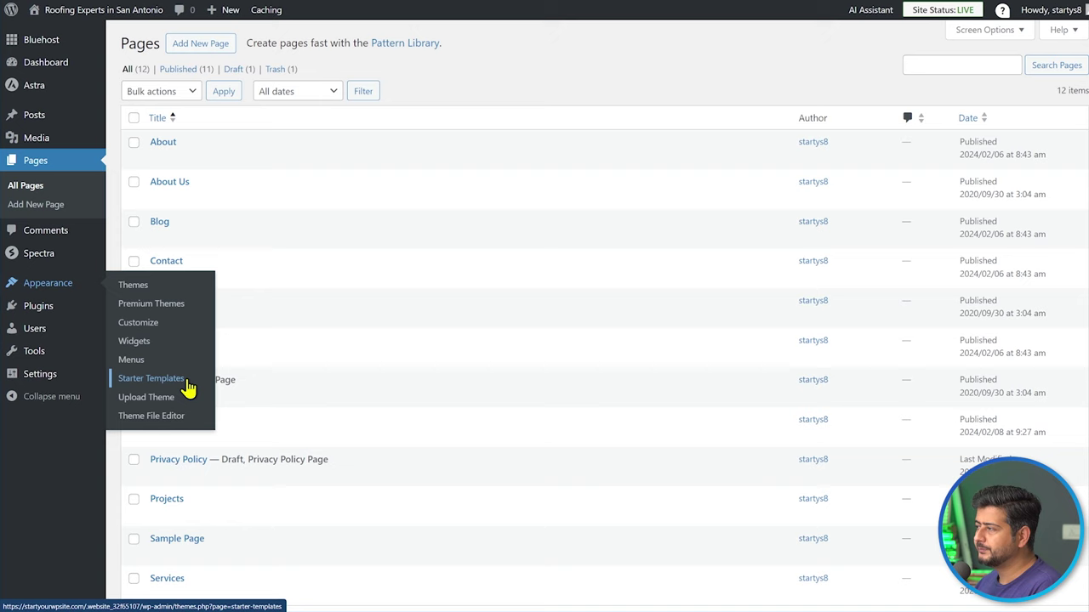
# Open Appearance > Menus and view the Manage Locations menu assignments
pyautogui.click(150, 362)
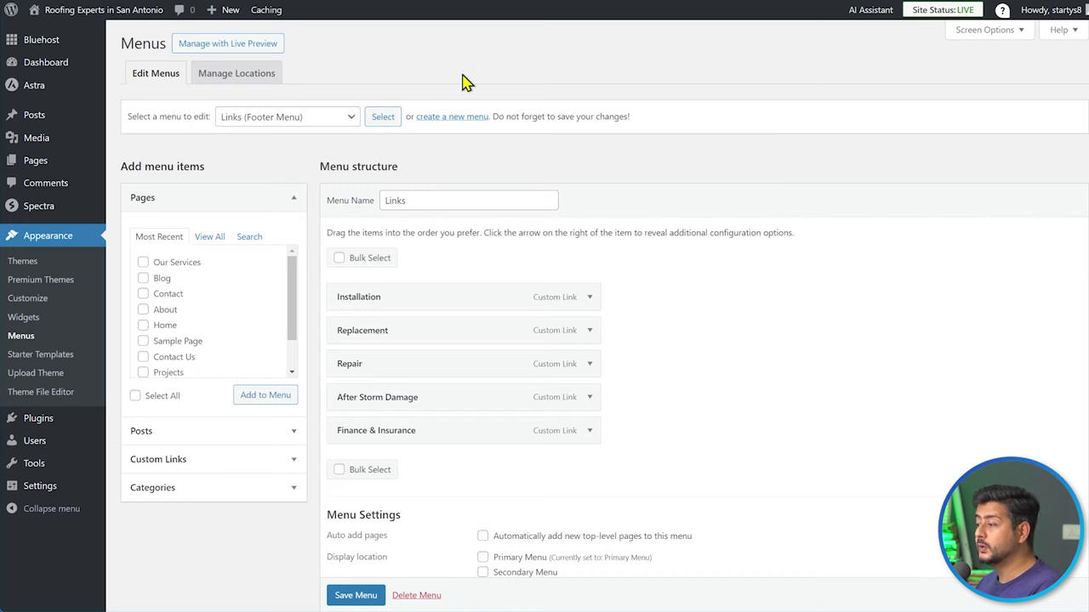
pyautogui.click(238, 82)
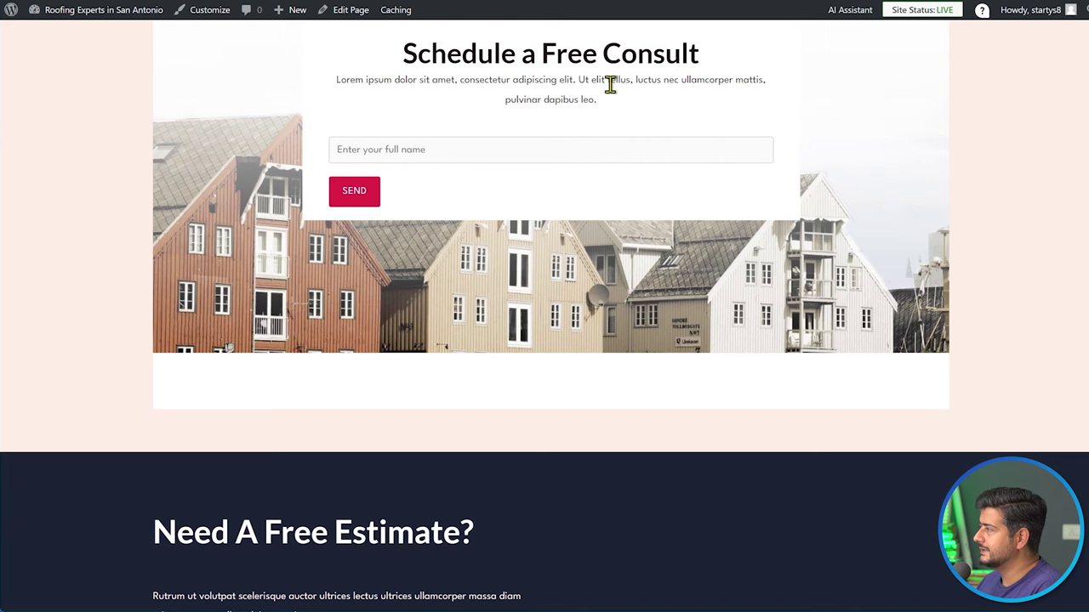
pyautogui.scroll(1, 714, 140)
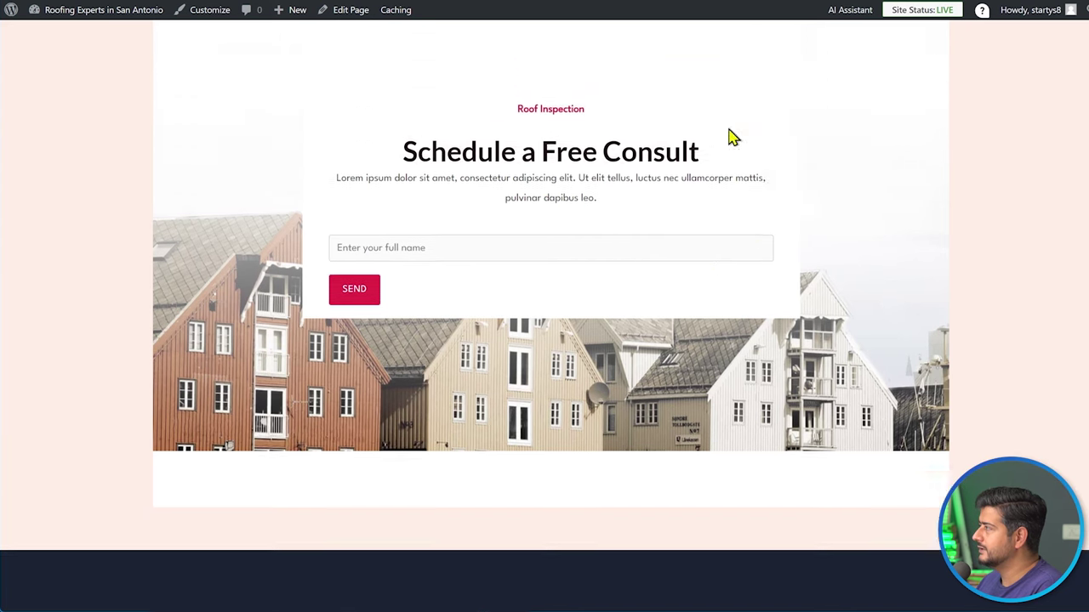
pyautogui.scroll(2, 730, 136)
pyautogui.scroll(10, 544, 314)
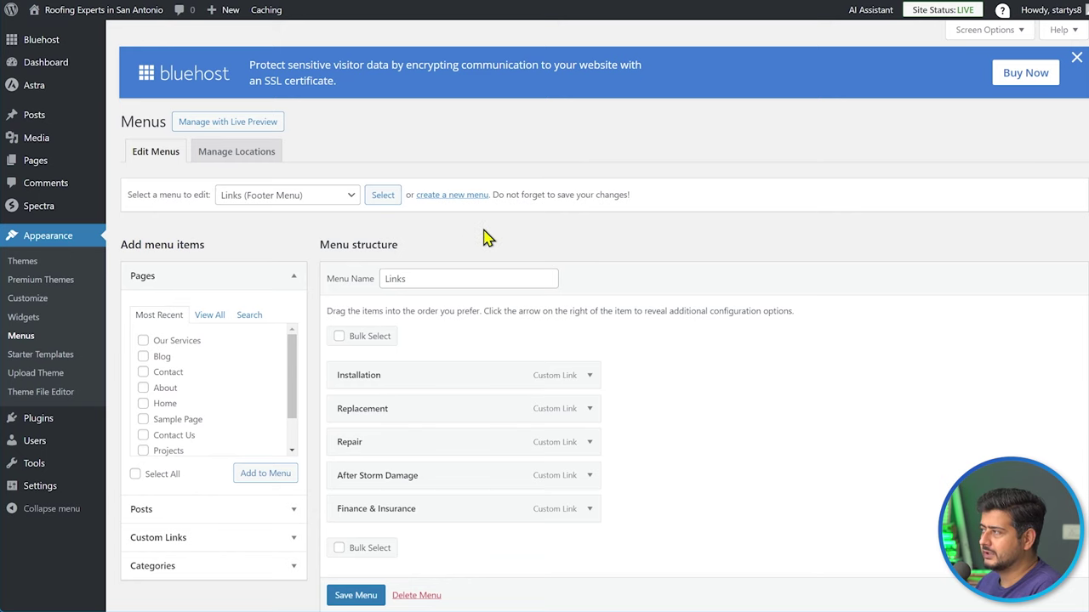
# Select the Primary Menu from the dropdown and load it for editing
pyautogui.click(353, 198)
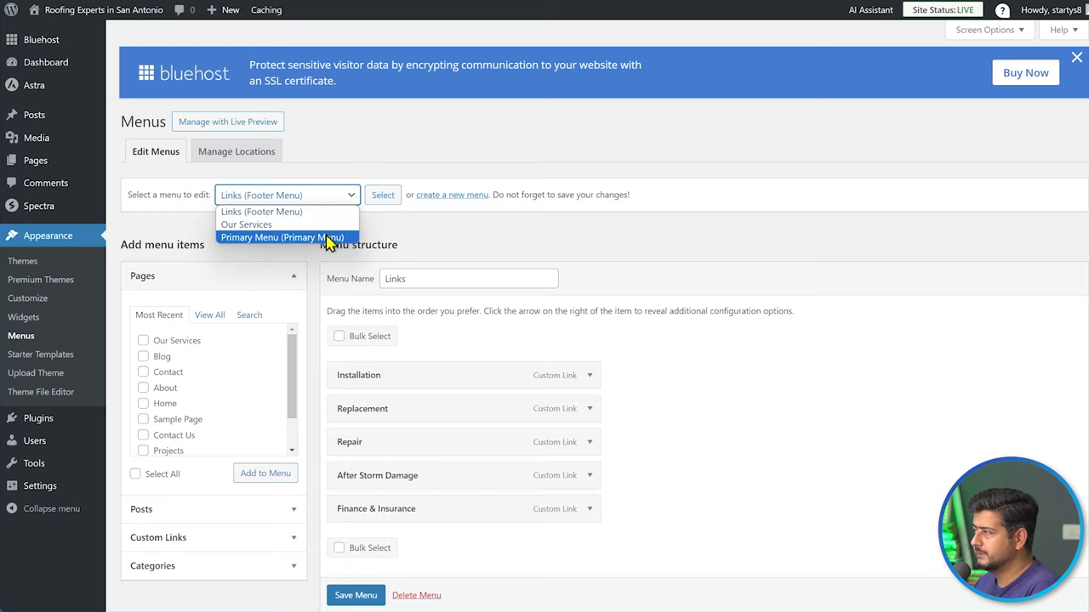
pyautogui.click(298, 239)
pyautogui.click(383, 198)
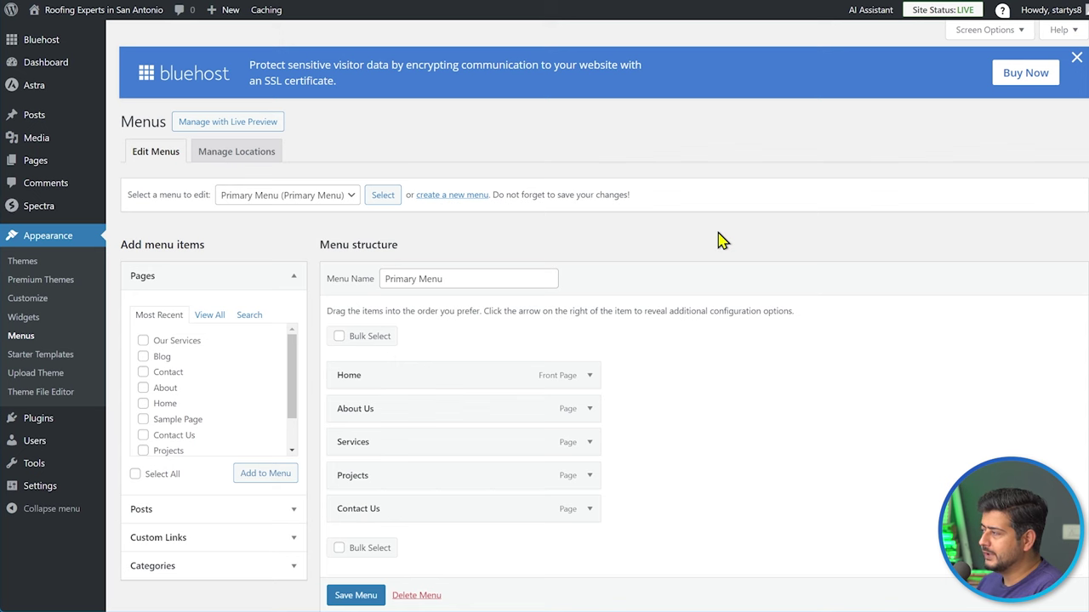
pyautogui.scroll(-3, 719, 256)
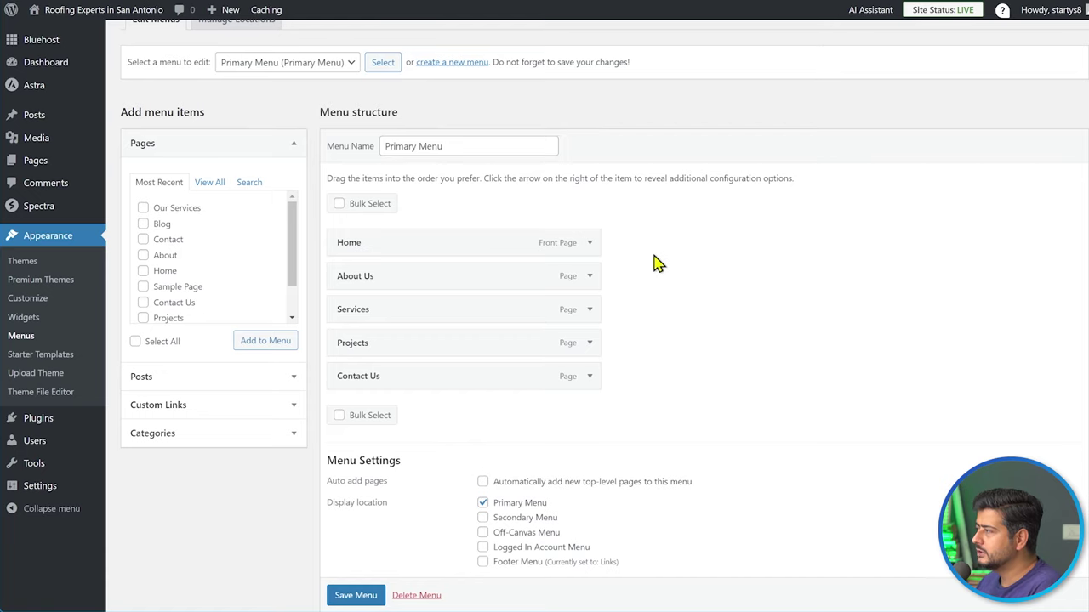
# Remove the Home, Contact Us and Services items from the Primary Menu
pyautogui.click(590, 243)
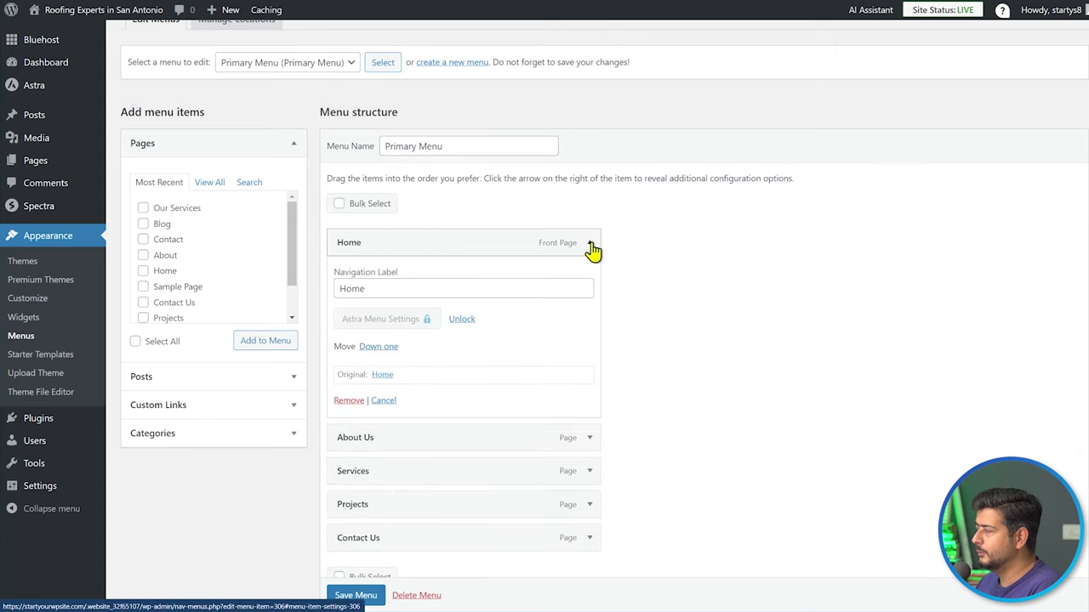
pyautogui.click(590, 244)
pyautogui.click(590, 245)
pyautogui.click(592, 247)
pyautogui.click(592, 247)
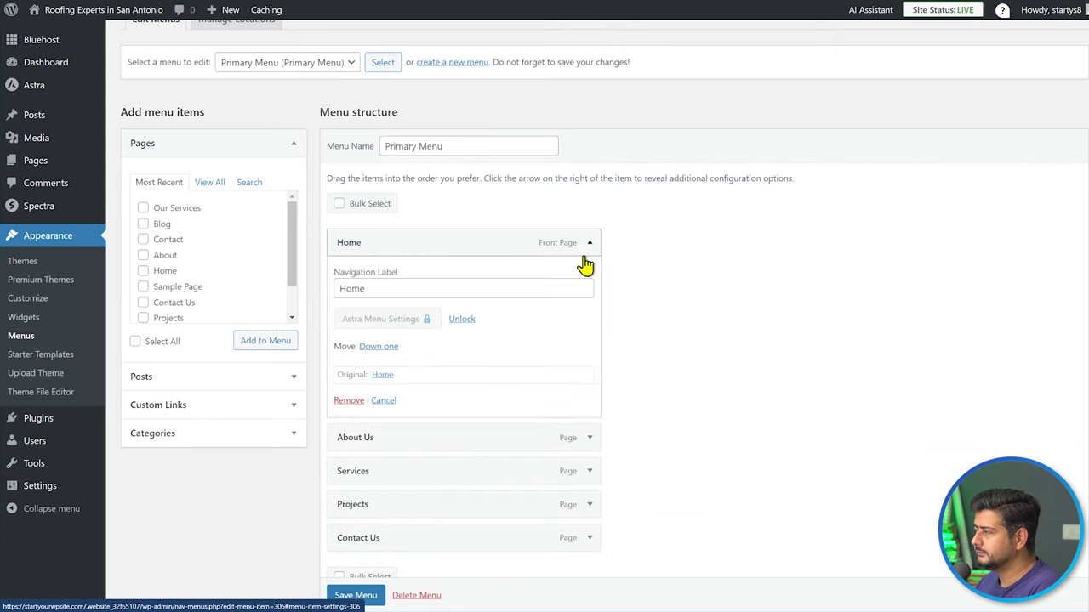
pyautogui.click(348, 401)
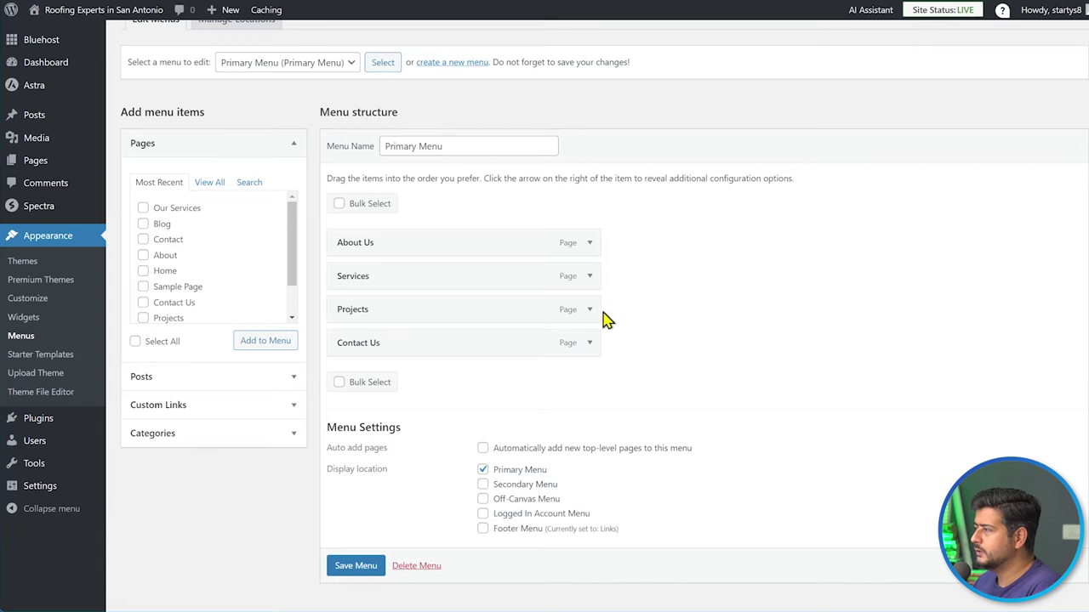
pyautogui.click(589, 343)
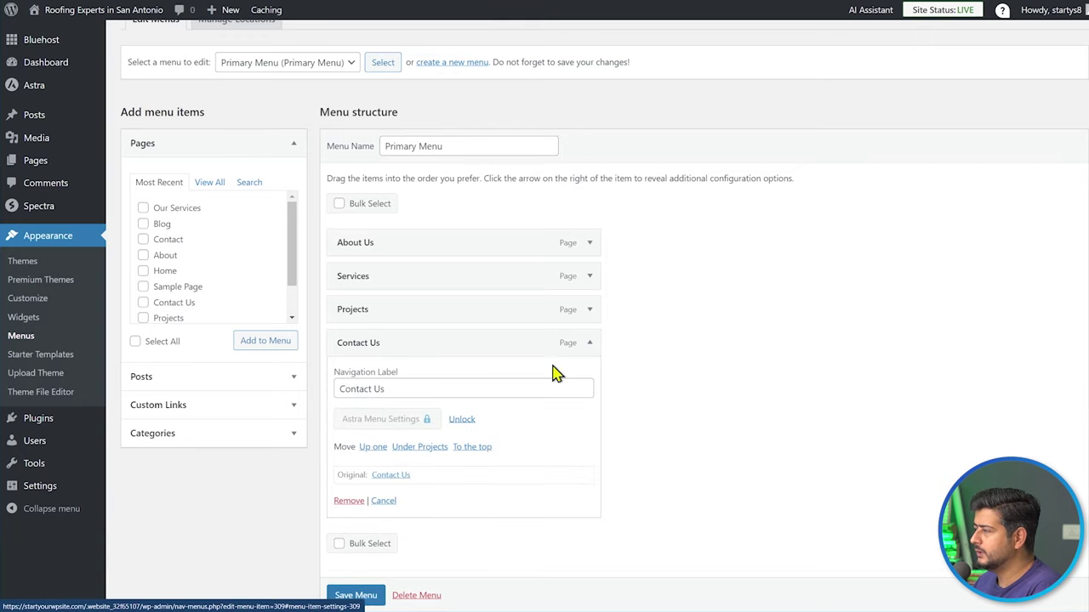
pyautogui.click(352, 501)
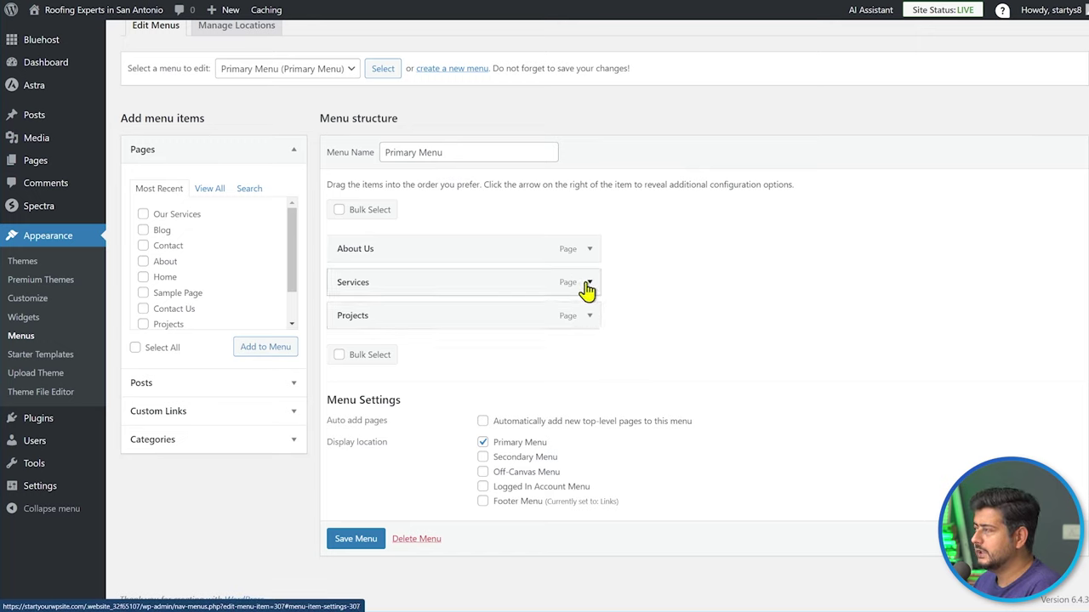
pyautogui.click(588, 283)
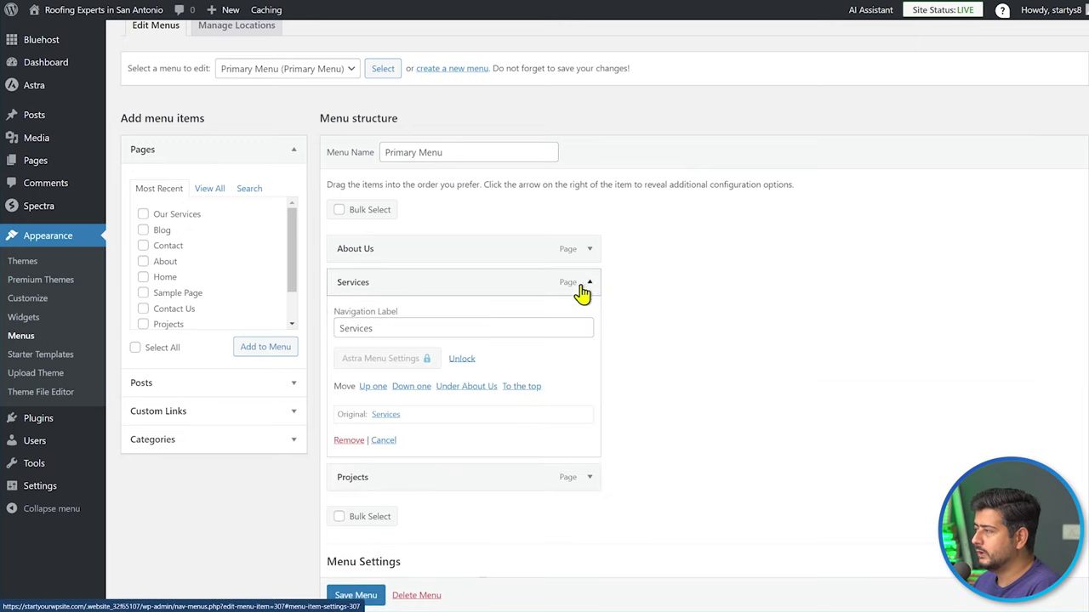
pyautogui.click(347, 441)
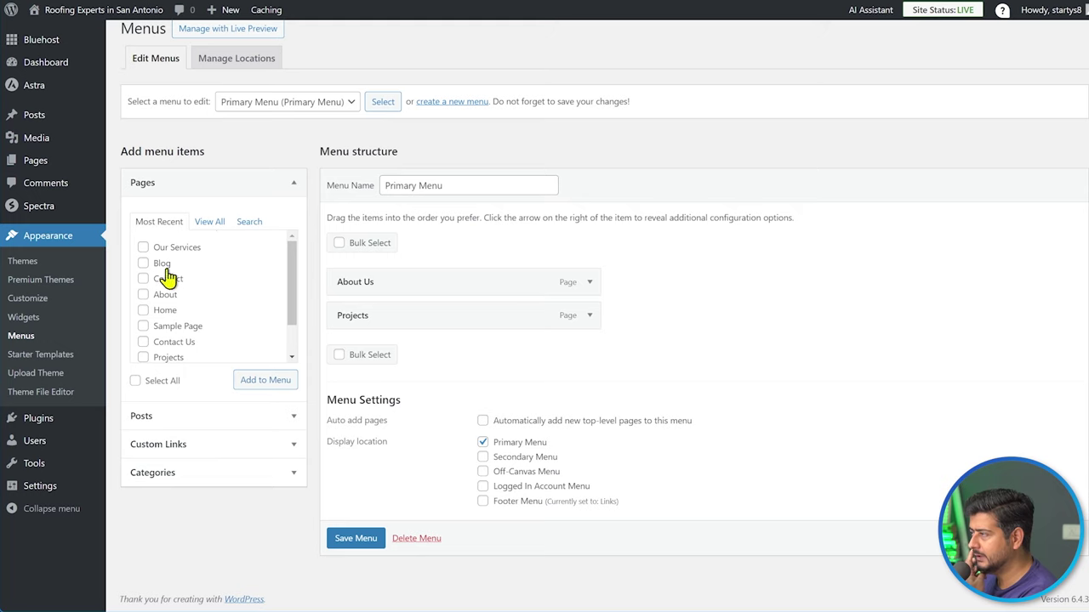
# Add the Our Services page to the Primary Menu, move it to the top, and save
pyautogui.click(142, 247)
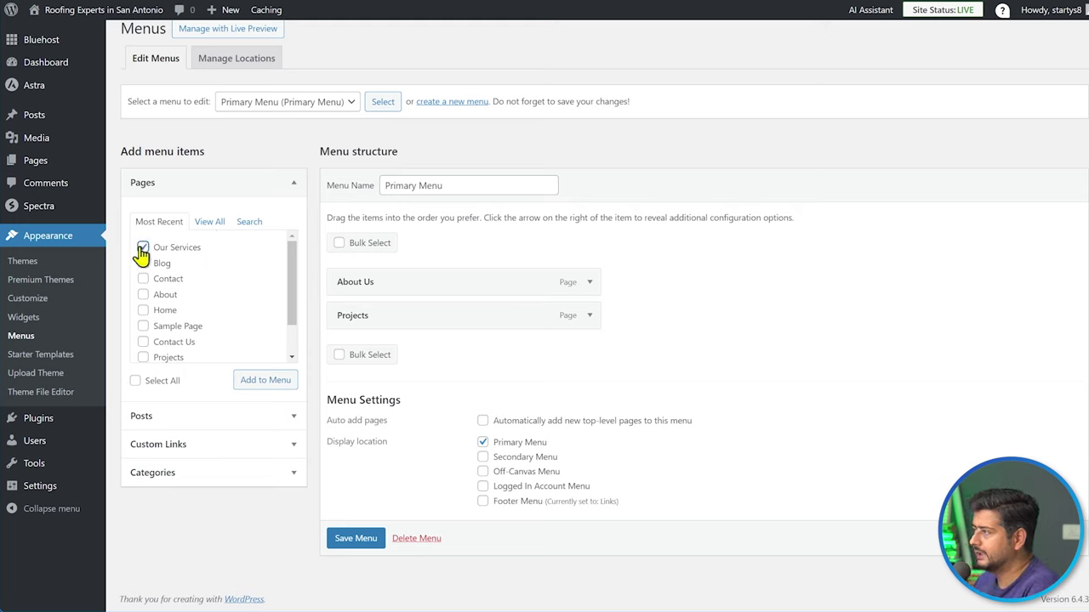
pyautogui.click(209, 222)
pyautogui.click(152, 225)
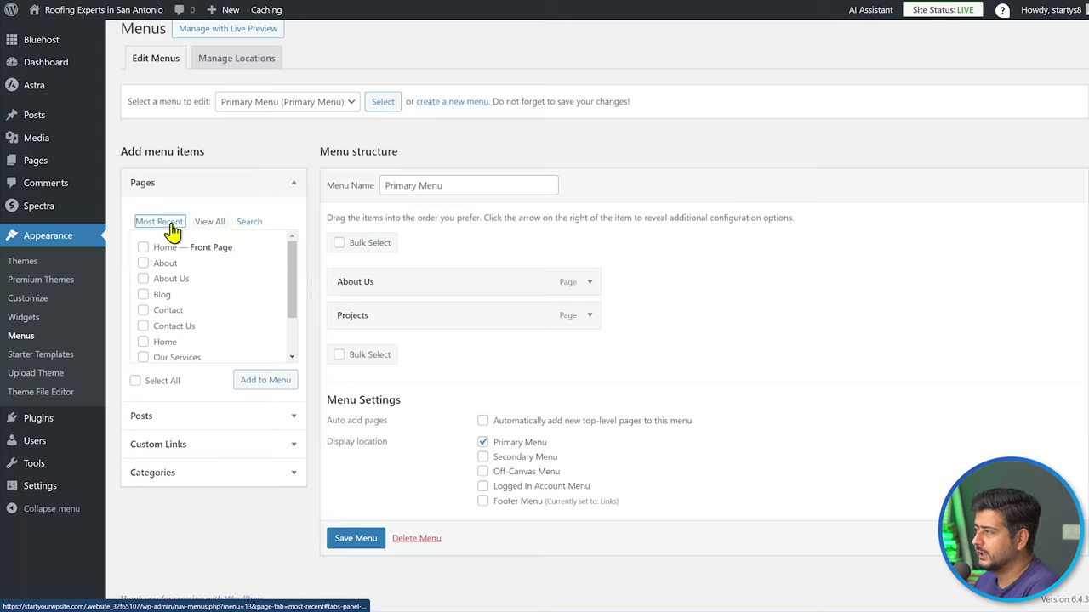
pyautogui.click(144, 247)
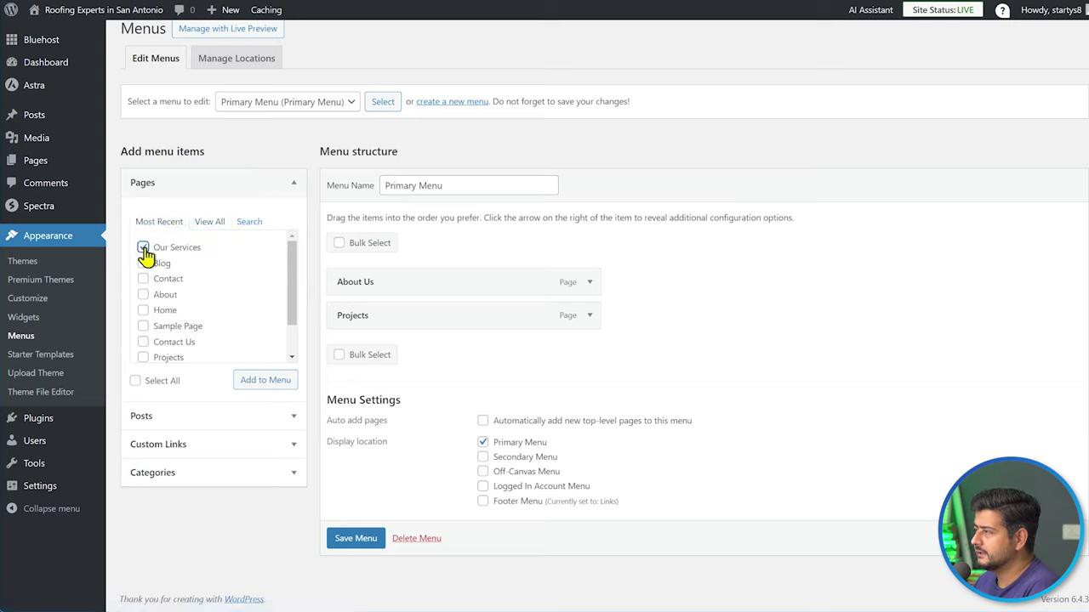
pyautogui.click(257, 385)
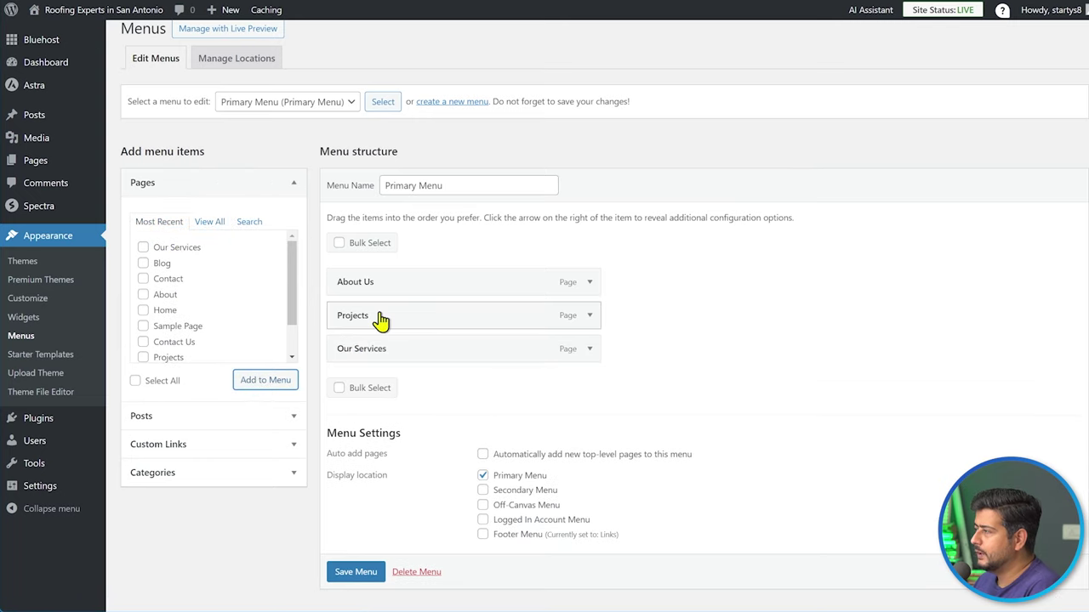
pyautogui.moveTo(388, 356); pyautogui.dragTo(388, 291)
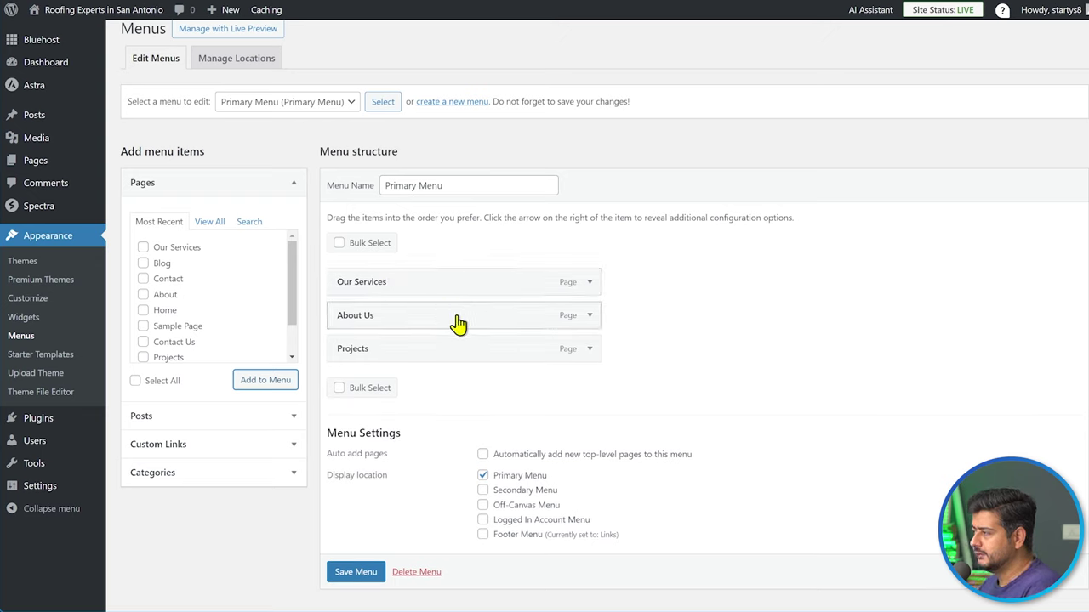
pyautogui.click(354, 577)
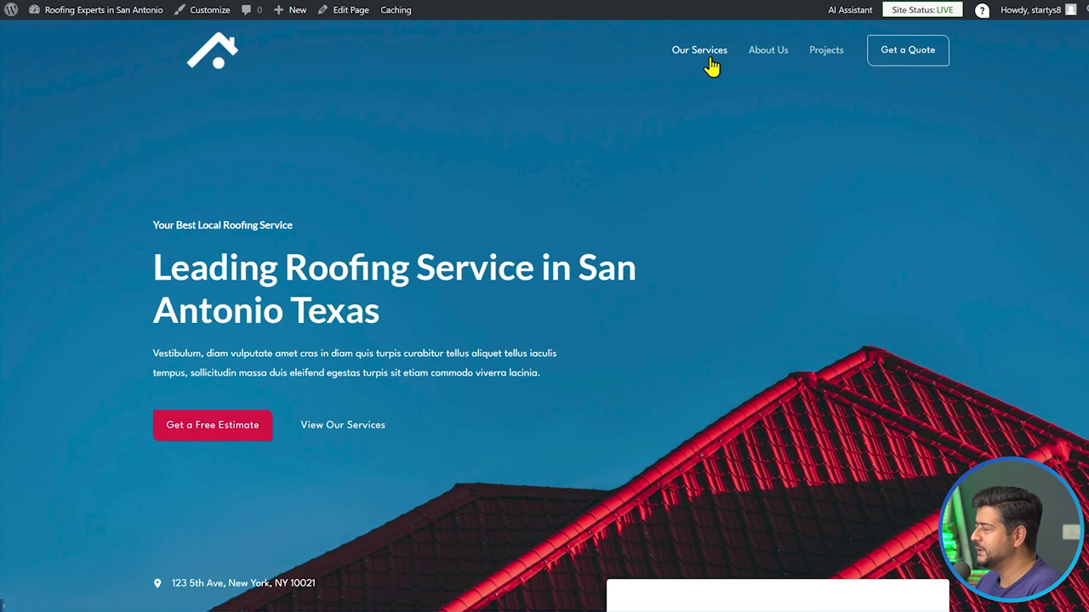
# Nest Projects as a sub-item under About Us and save the Primary Menu
pyautogui.click(627, 4)
pyautogui.scroll(-3, 736, 326)
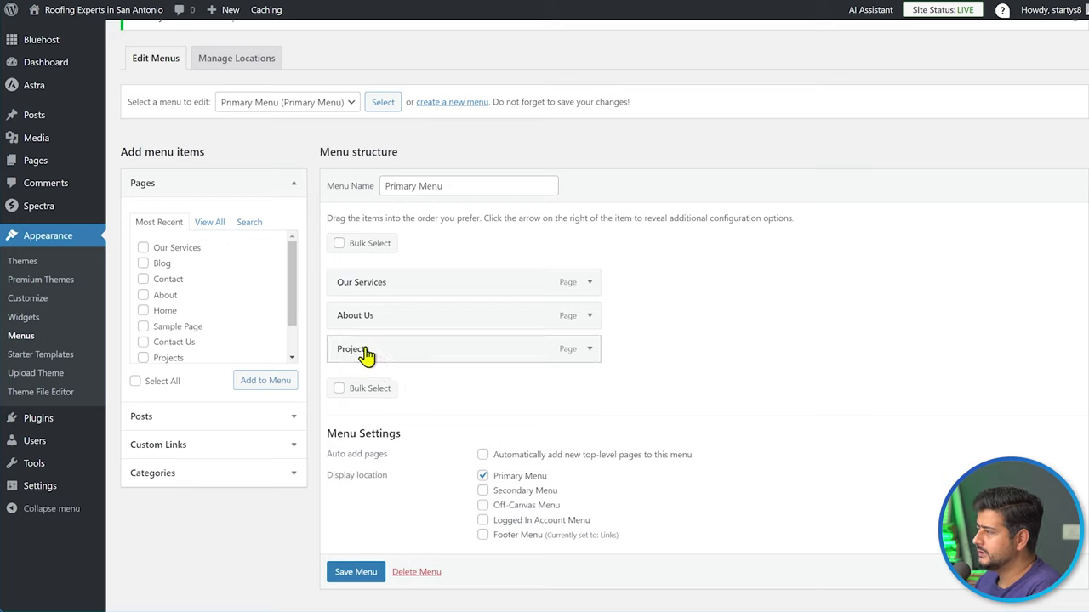
pyautogui.moveTo(367, 357); pyautogui.dragTo(406, 357)
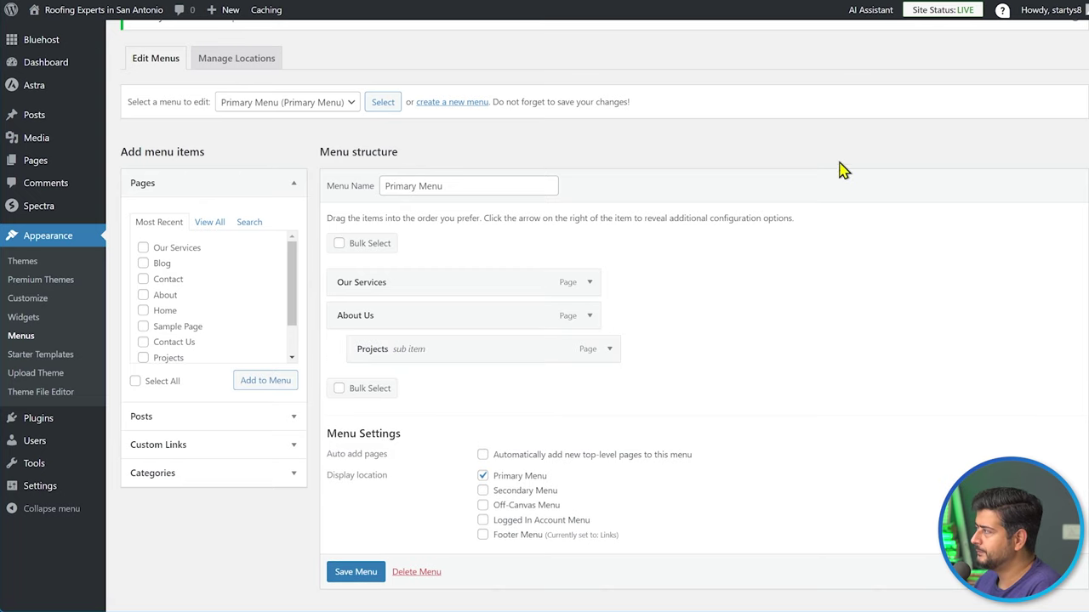
pyautogui.click(357, 576)
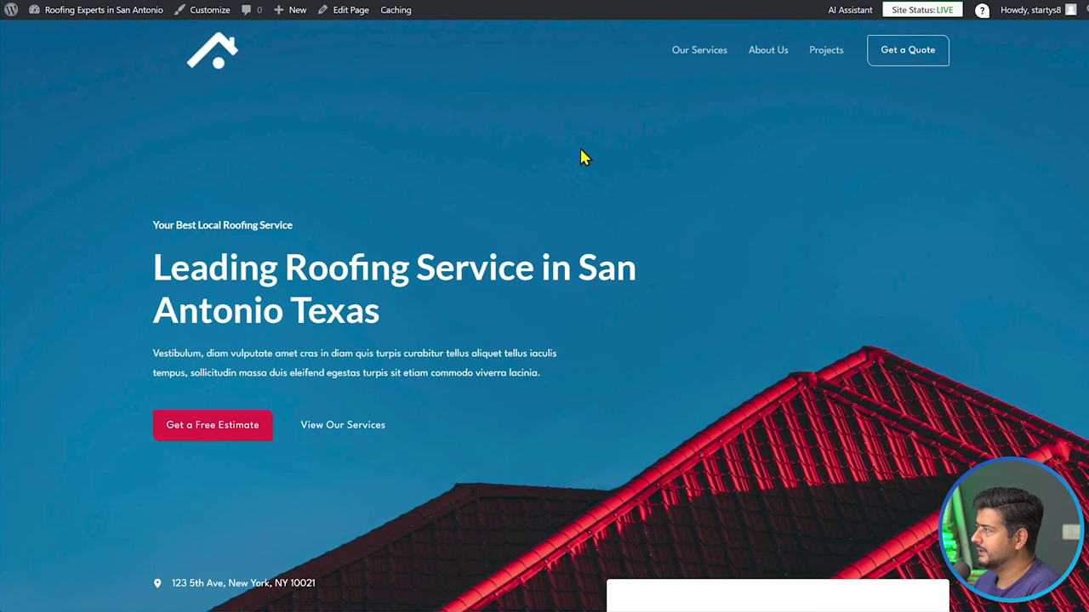
pyautogui.moveTo(842, 56)
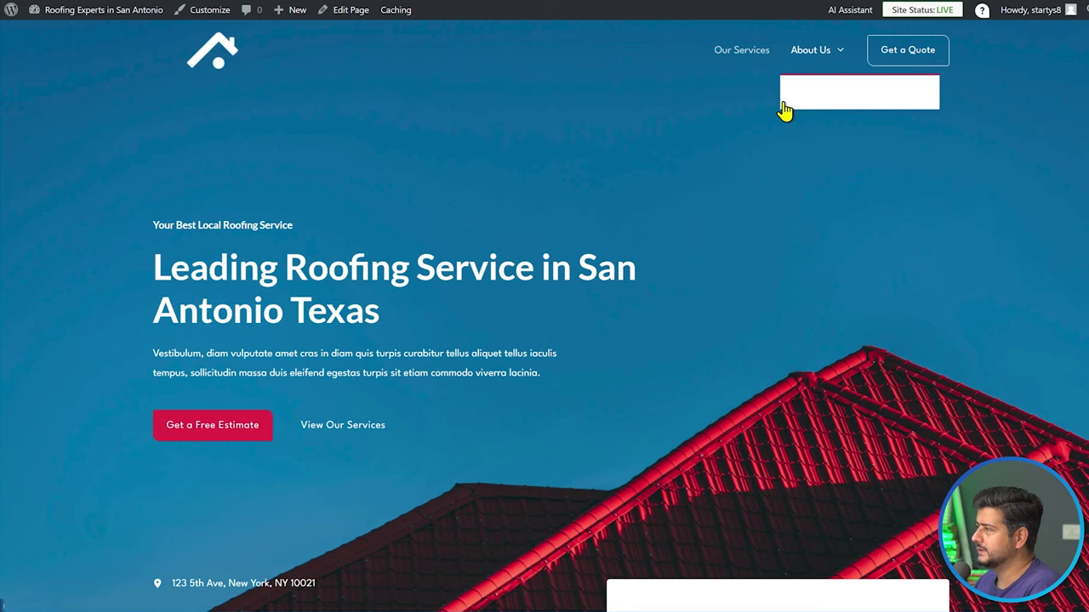
pyautogui.click(638, 2)
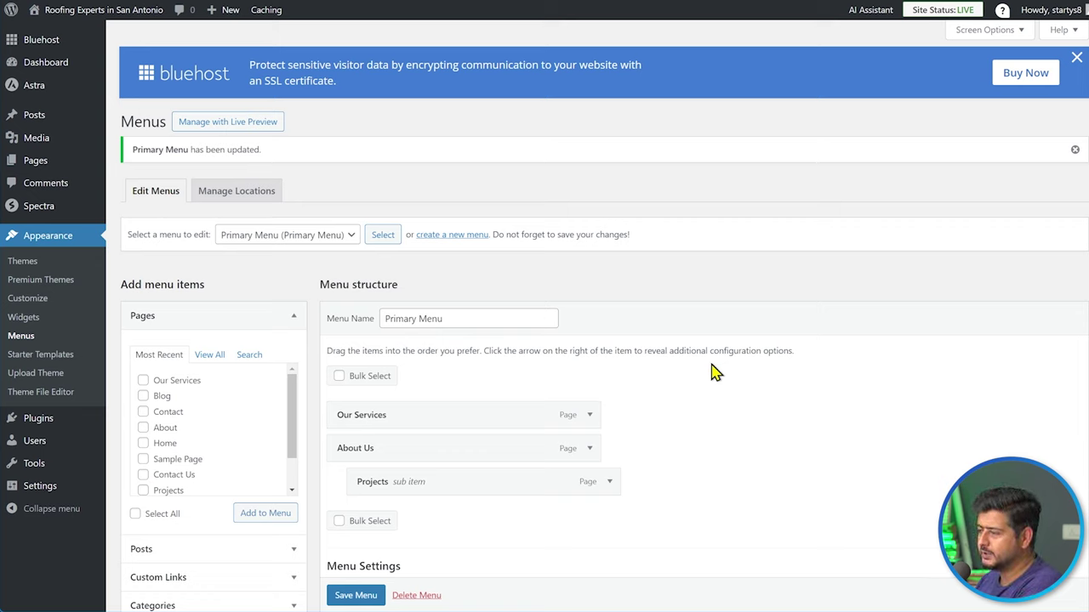
# Move Projects out from under About Us to top level, save, then load the Links footer menu
pyautogui.moveTo(444, 485); pyautogui.dragTo(423, 492)
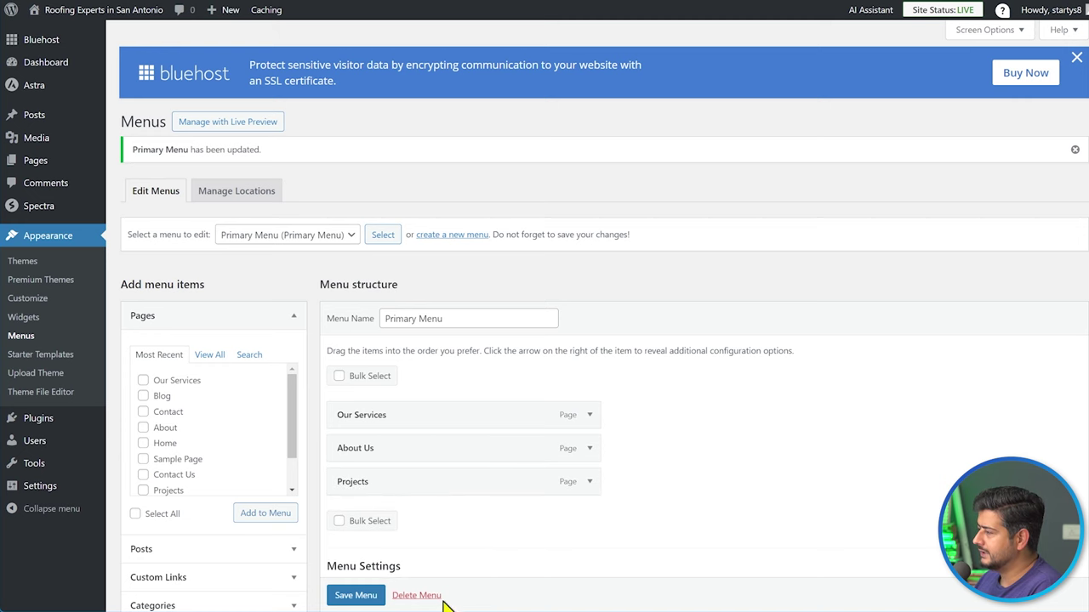
pyautogui.click(357, 596)
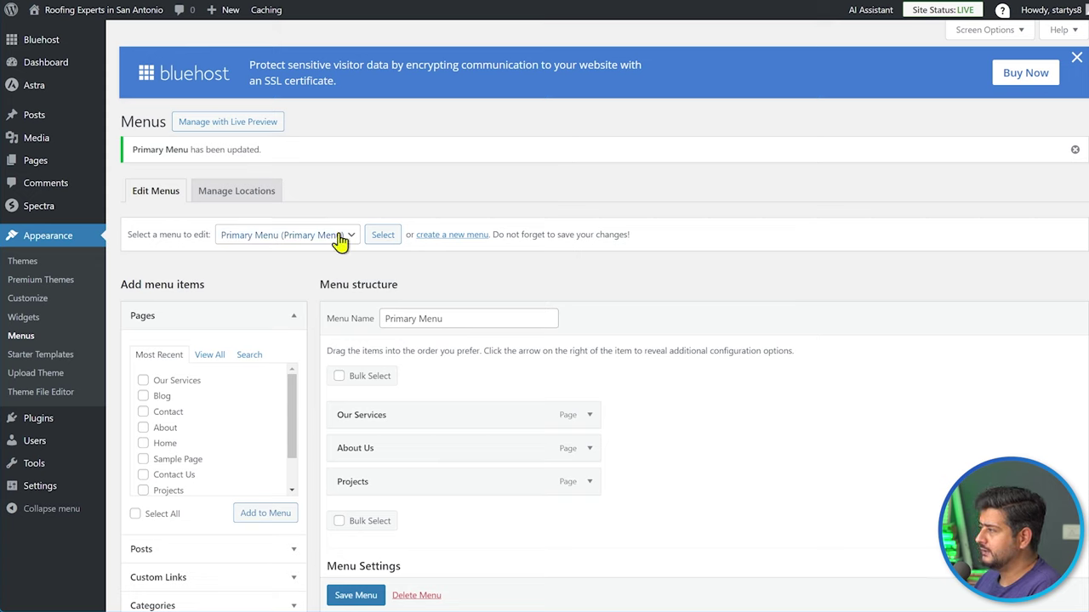
pyautogui.click(338, 242)
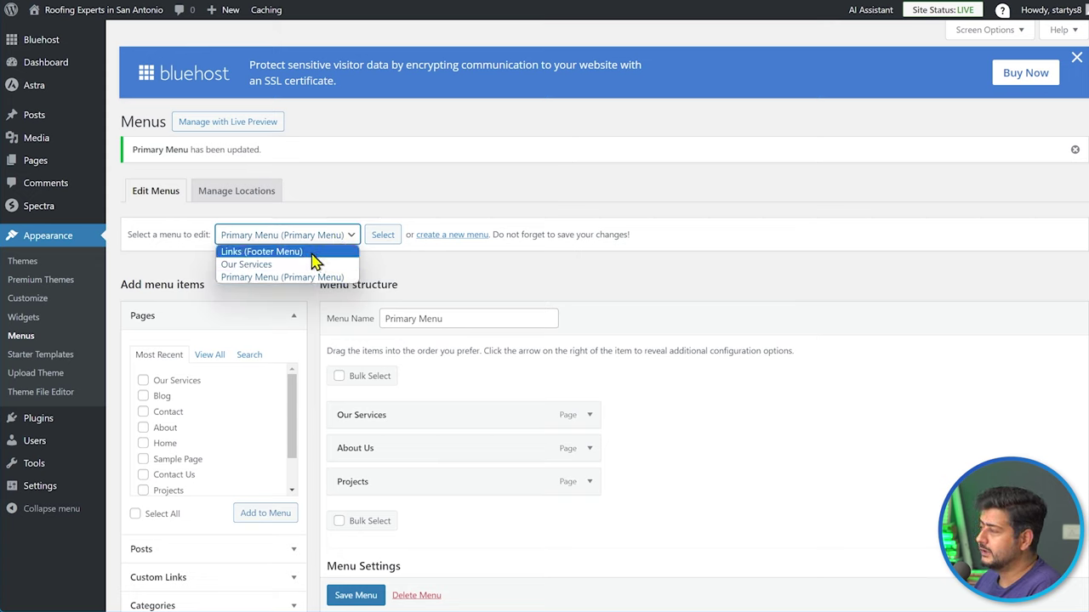
pyautogui.click(312, 253)
pyautogui.click(383, 242)
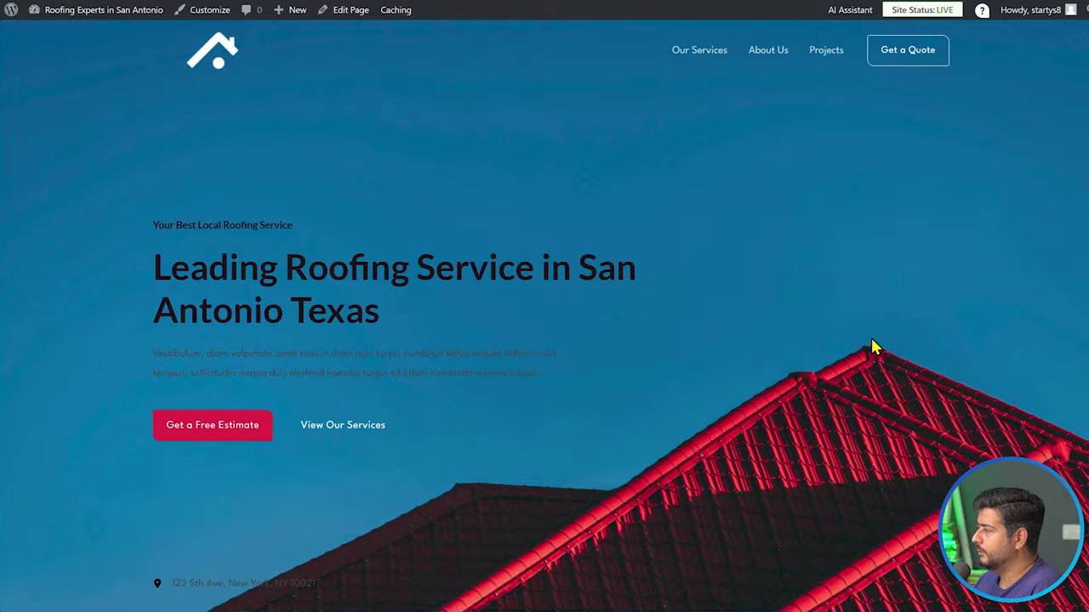
# After reviewing the Links footer menu, create a new blank post from the Posts menu
pyautogui.scroll(-15, 872, 357)
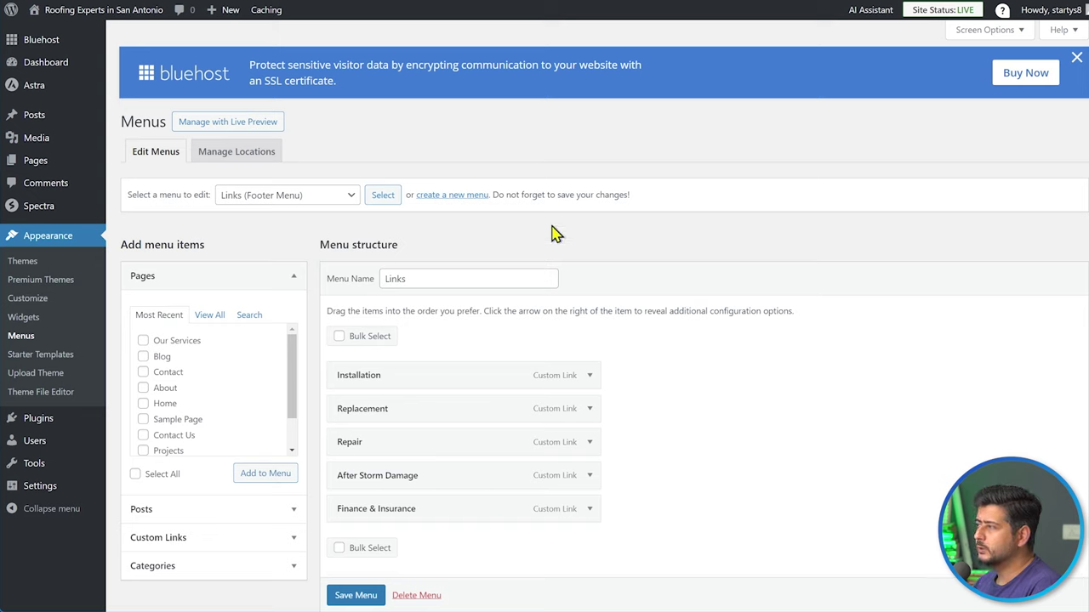
pyautogui.moveTo(34, 117)
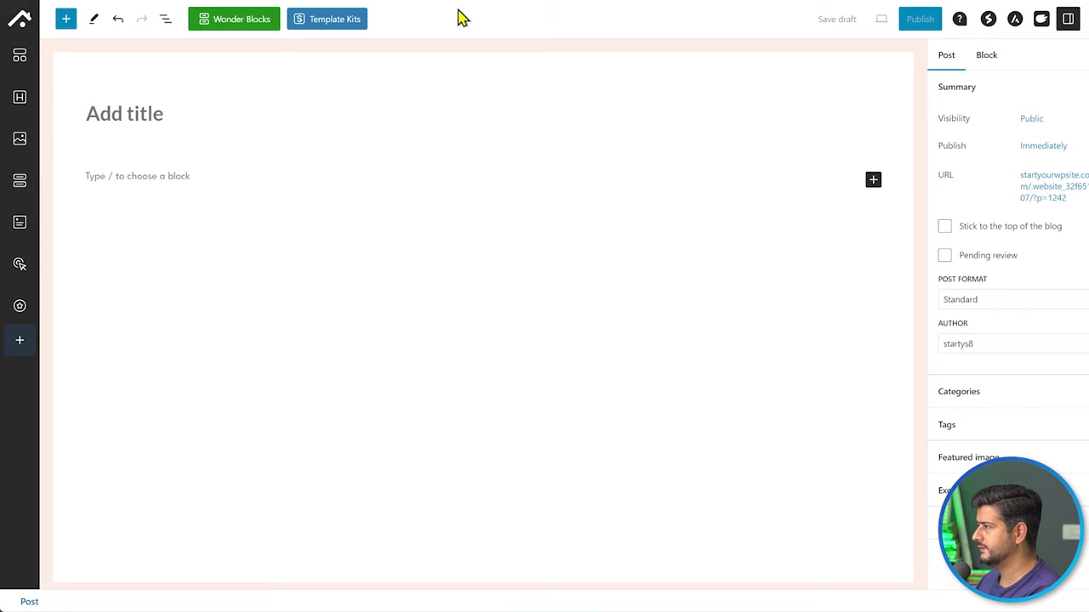
# Paste the title 'Common Roofing Mistakes: A Guide to Choosing the Right Roofing Company' and the full article body
pyautogui.click(231, 120)
pyautogui.write('Common Roofing Mistakes: A Guide to Choosing the Right Roofing Company')
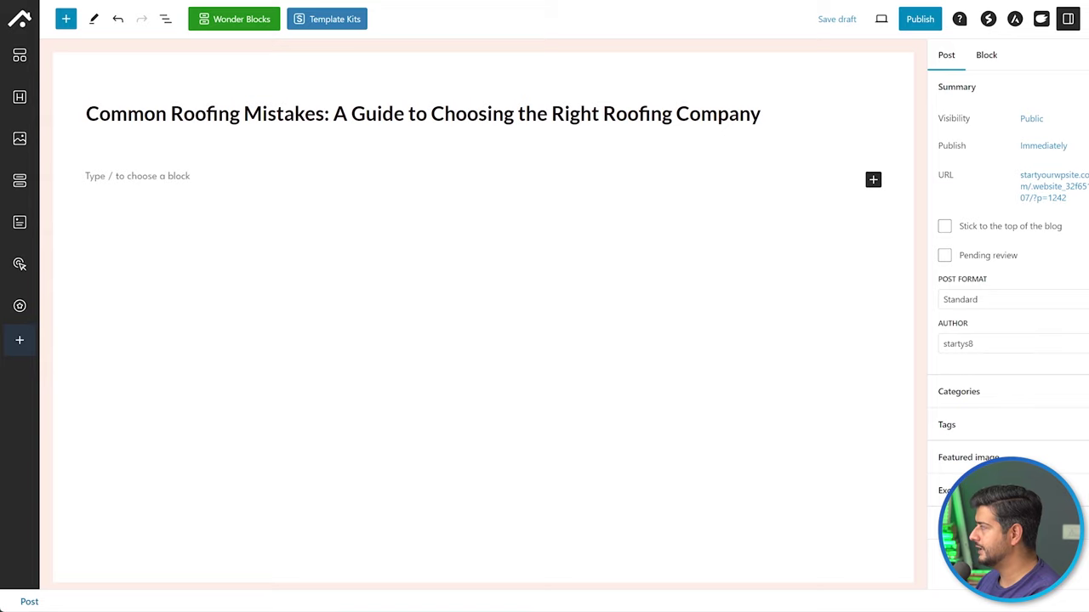
pyautogui.click(194, 176)
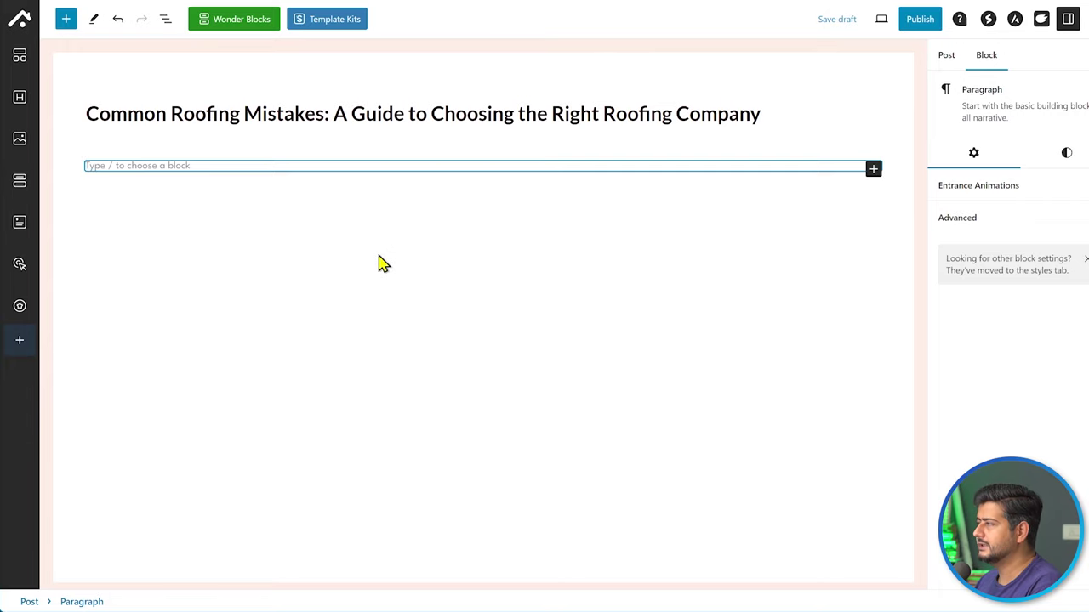
pyautogui.hotkey('ctrl', 'v')
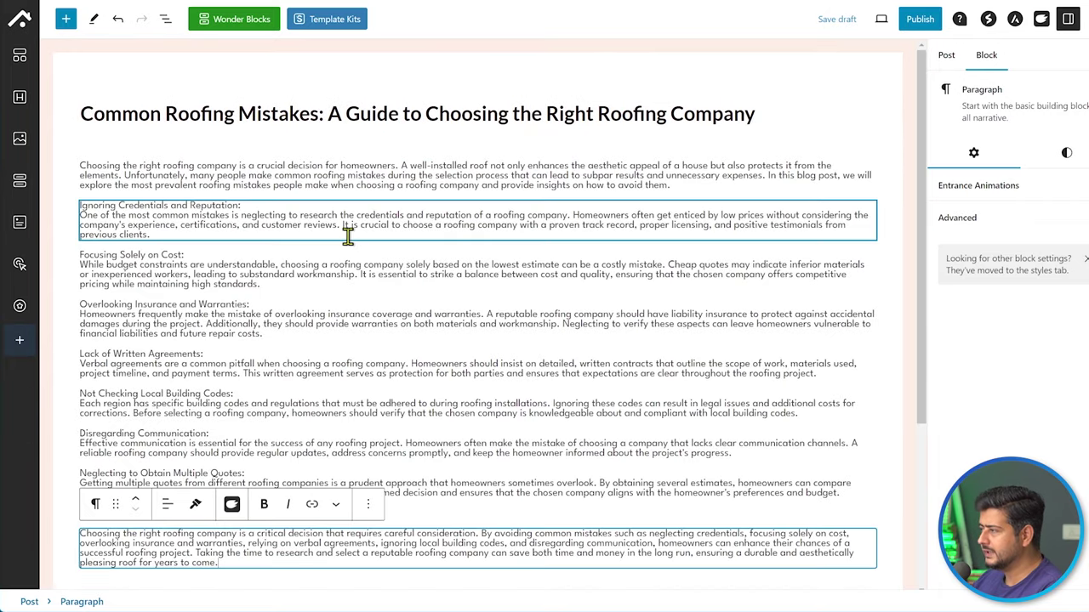
pyautogui.scroll(-3, 437, 252)
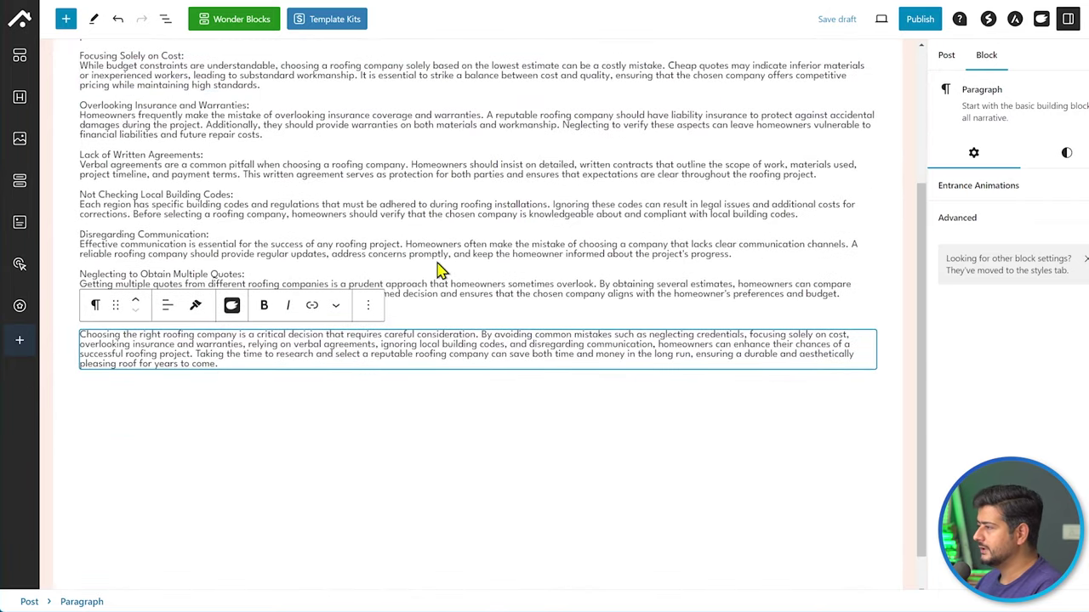
pyautogui.scroll(2, 498, 296)
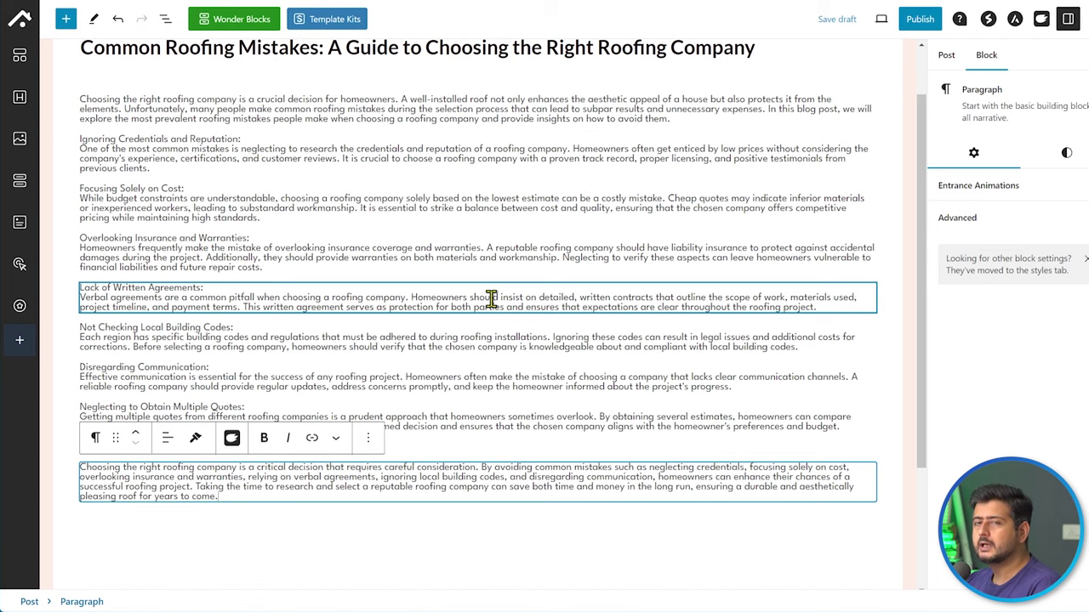
pyautogui.scroll(1, 413, 301)
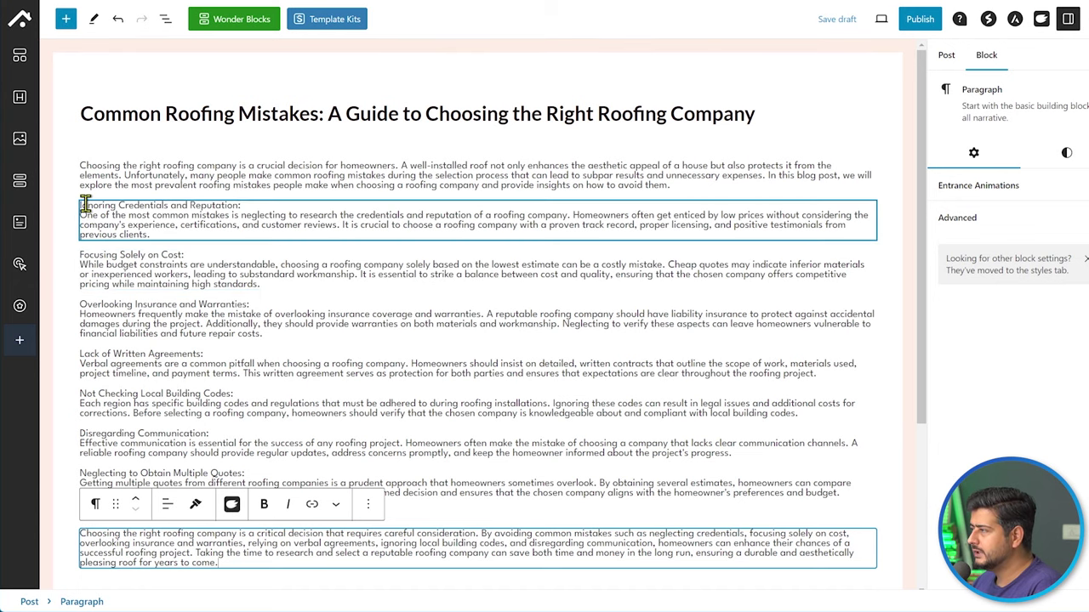
# Split the Ignoring Credentials, Focusing Solely on Cost and Overlooking Insurance labels into separate blocks
pyautogui.moveTo(83, 205); pyautogui.dragTo(131, 253)
pyautogui.click(183, 276)
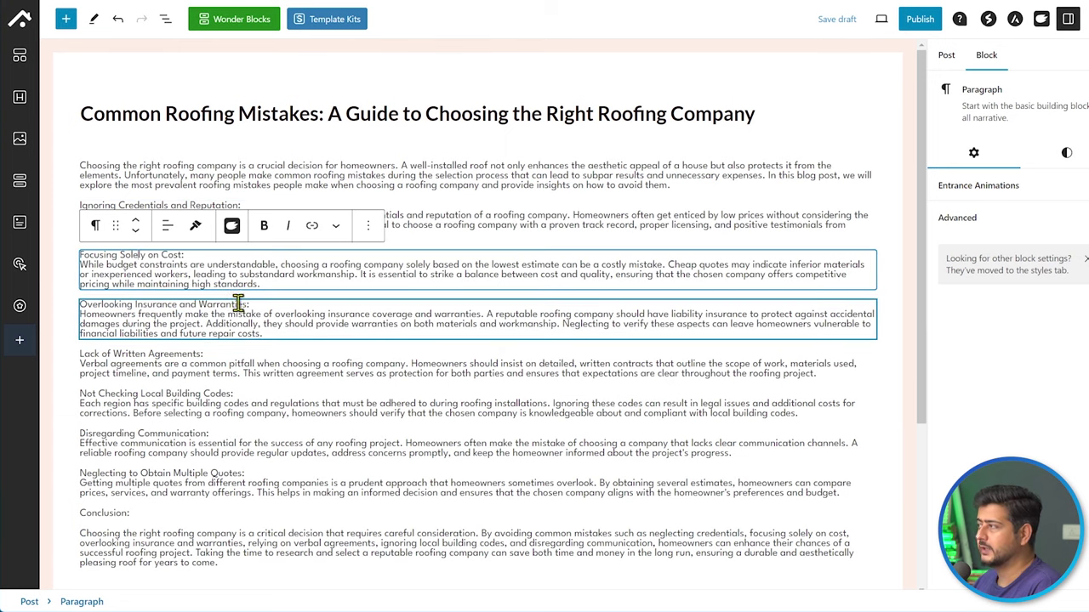
pyautogui.click(331, 214)
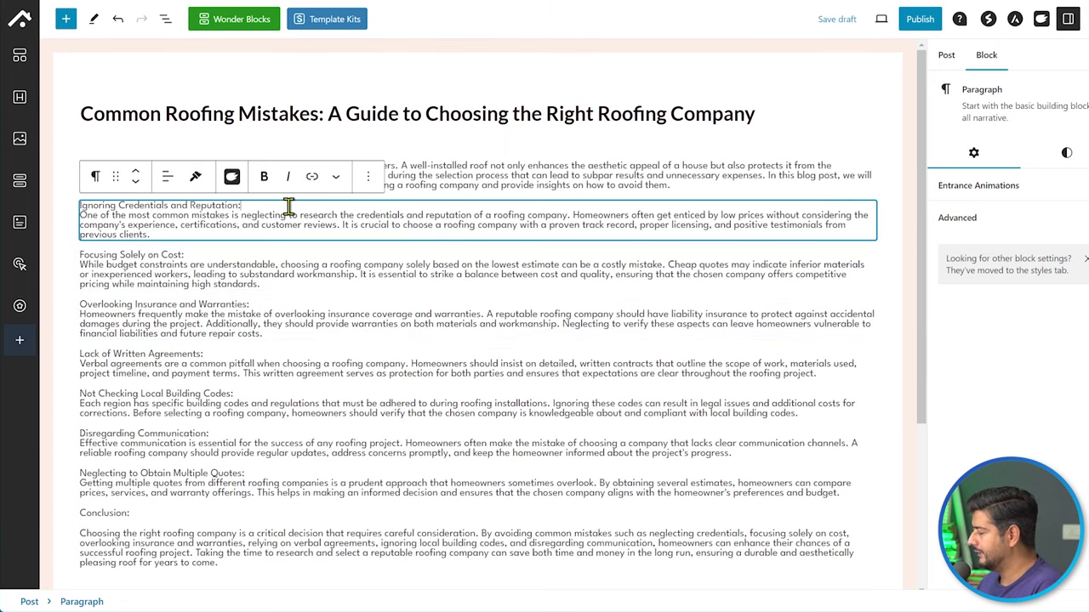
pyautogui.click(290, 207)
pyautogui.press('Return')
pyautogui.click(217, 256)
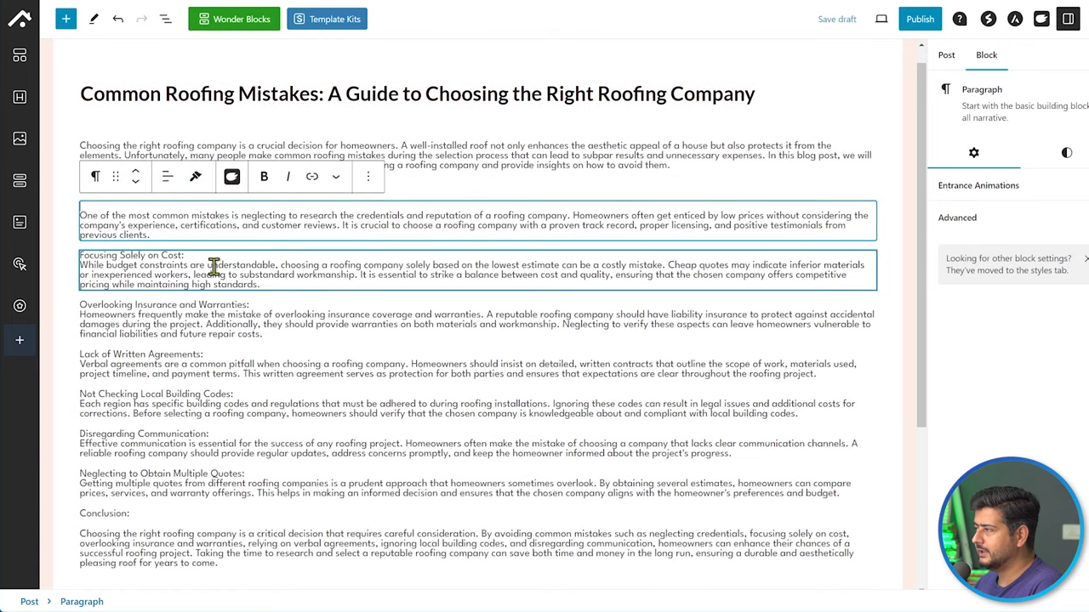
pyautogui.press('Return')
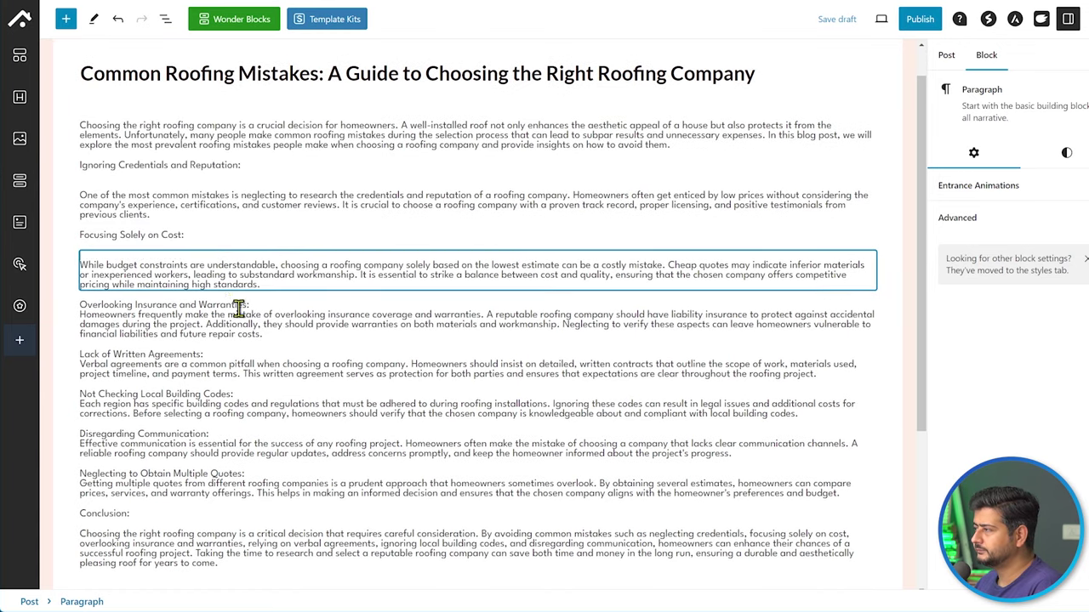
pyautogui.click(241, 310)
pyautogui.press('Return')
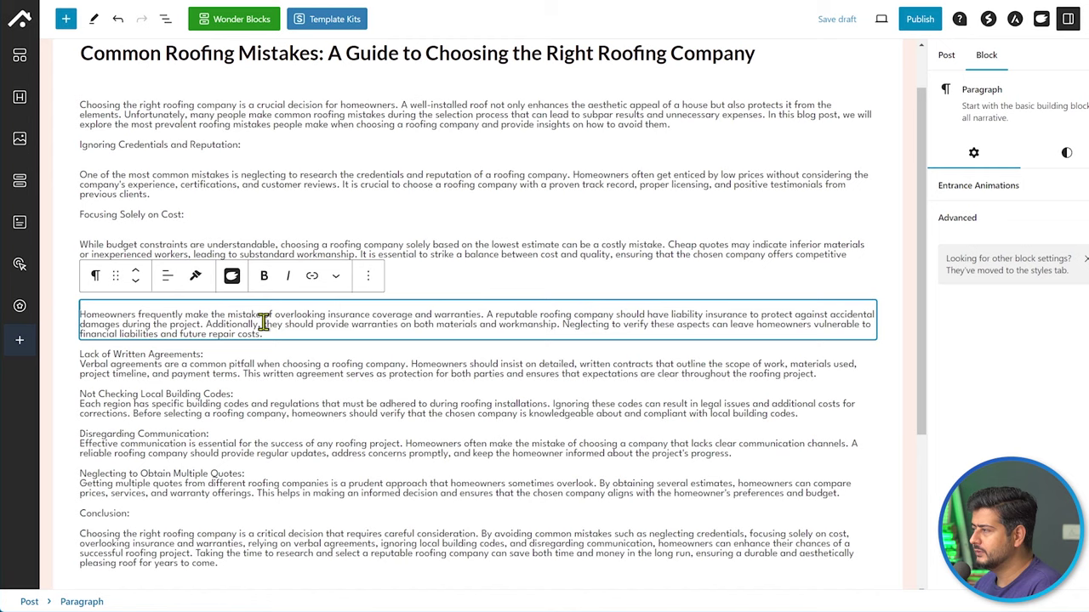
# Split Lack of Written Agreements, Local Building Codes, Disregarding Communication and Multiple Quotes labels into blocks
pyautogui.click(247, 354)
pyautogui.press('Return')
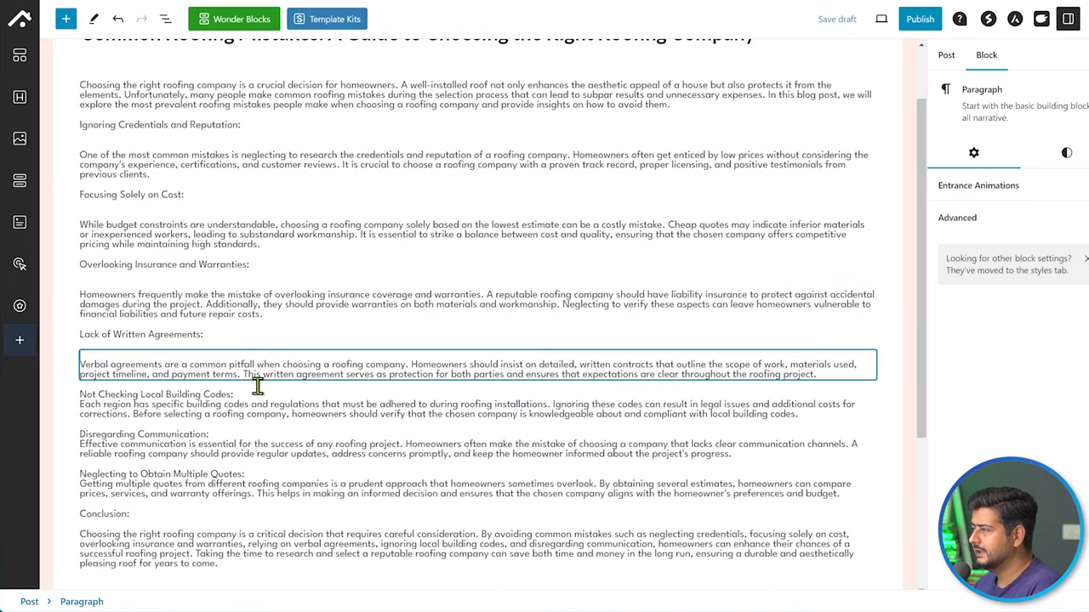
pyautogui.click(255, 393)
pyautogui.press('Return')
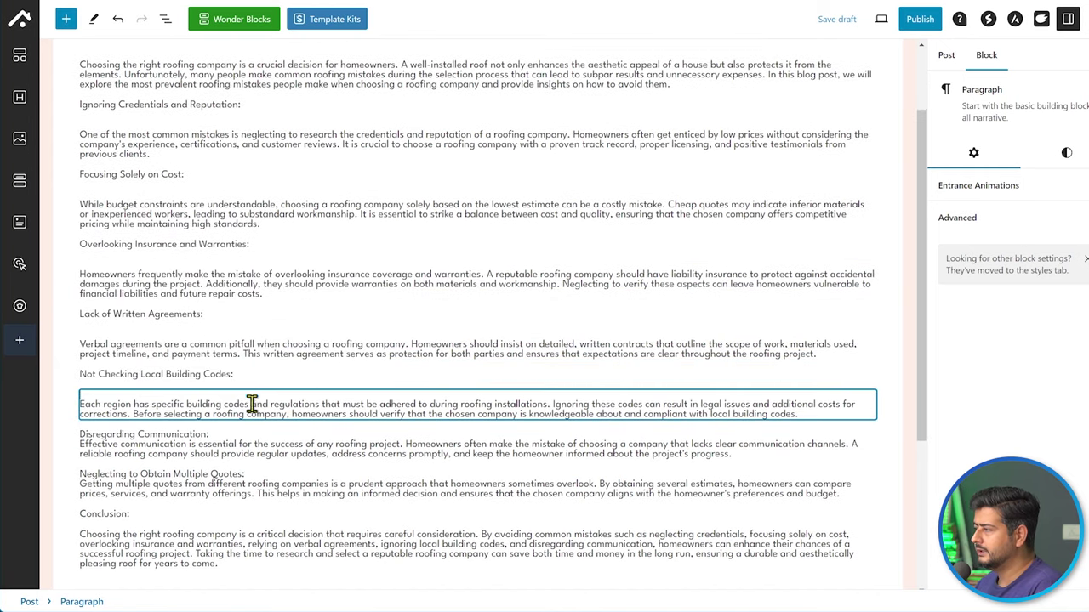
pyautogui.click(228, 434)
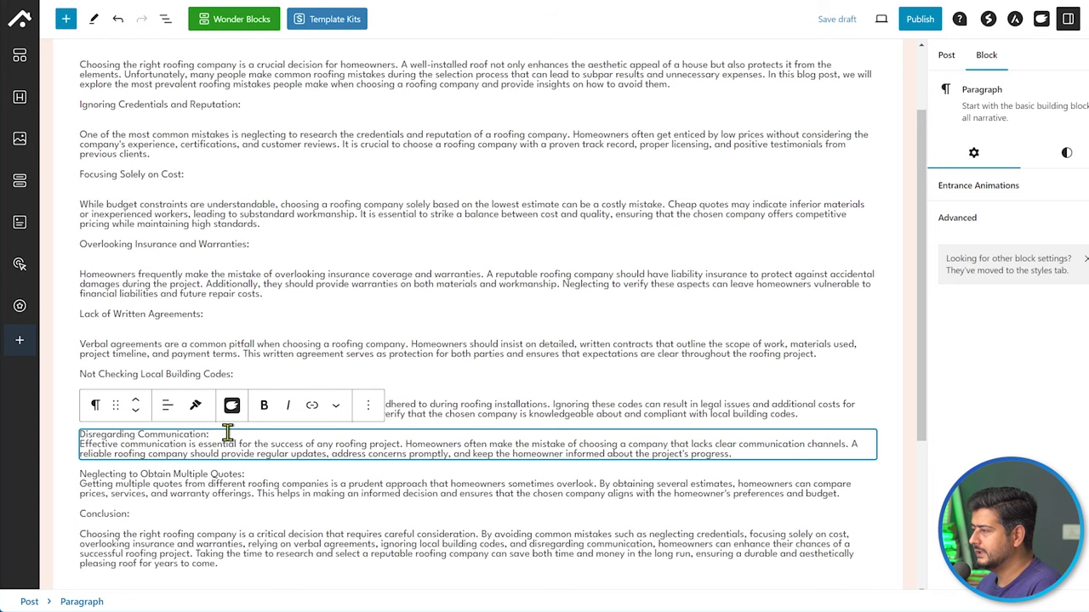
pyautogui.press('Return')
pyautogui.click(258, 479)
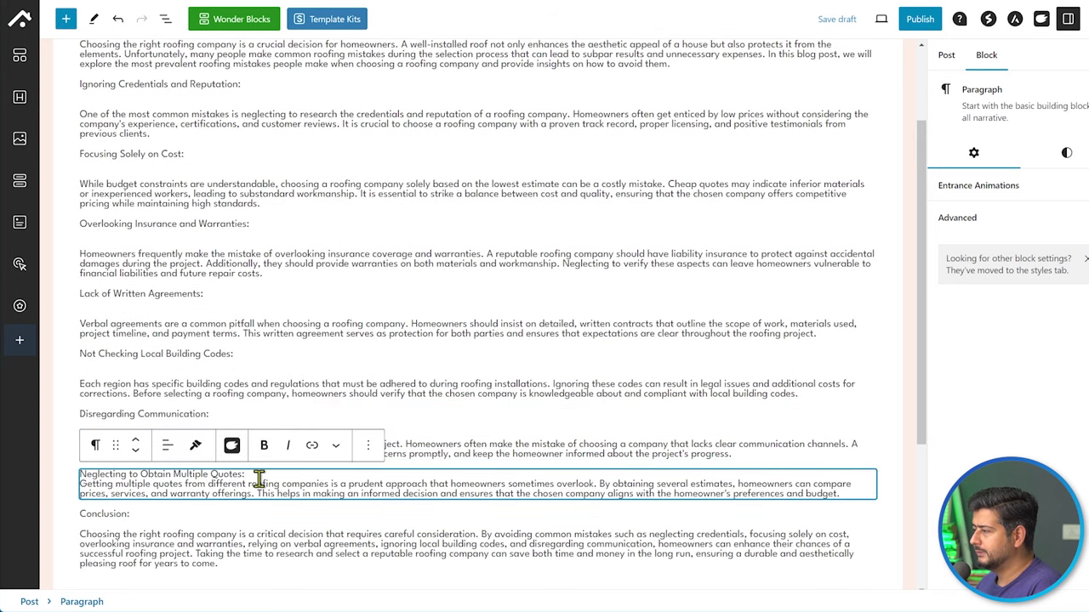
pyautogui.press('Return')
# Select the 'Ignoring Credentials and Reputation:' label and bring up its block-type choices
pyautogui.click(145, 514)
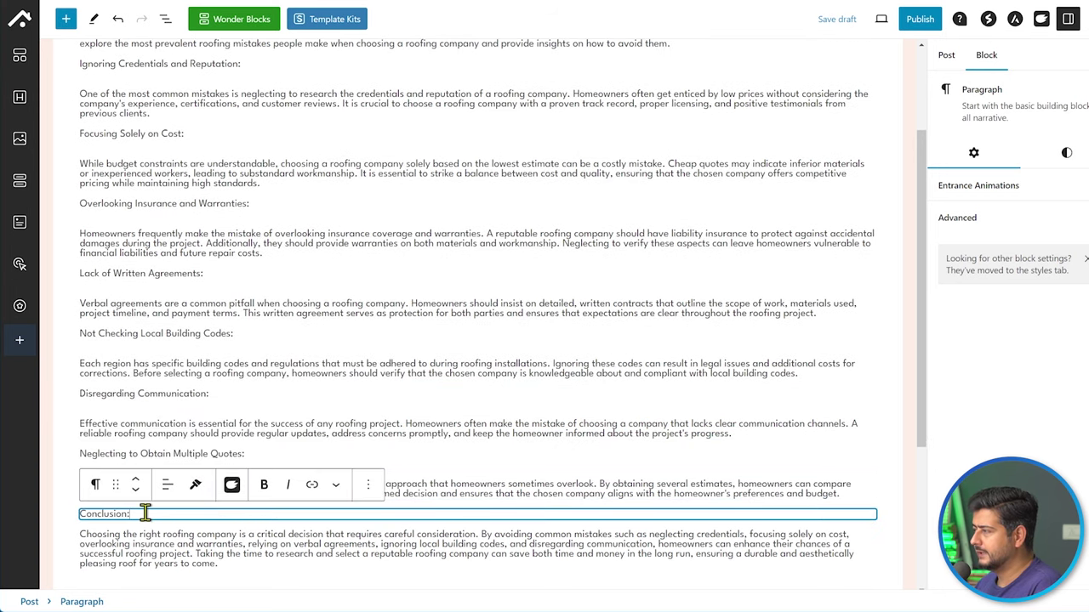
pyautogui.scroll(3, 178, 314)
pyautogui.click(123, 205)
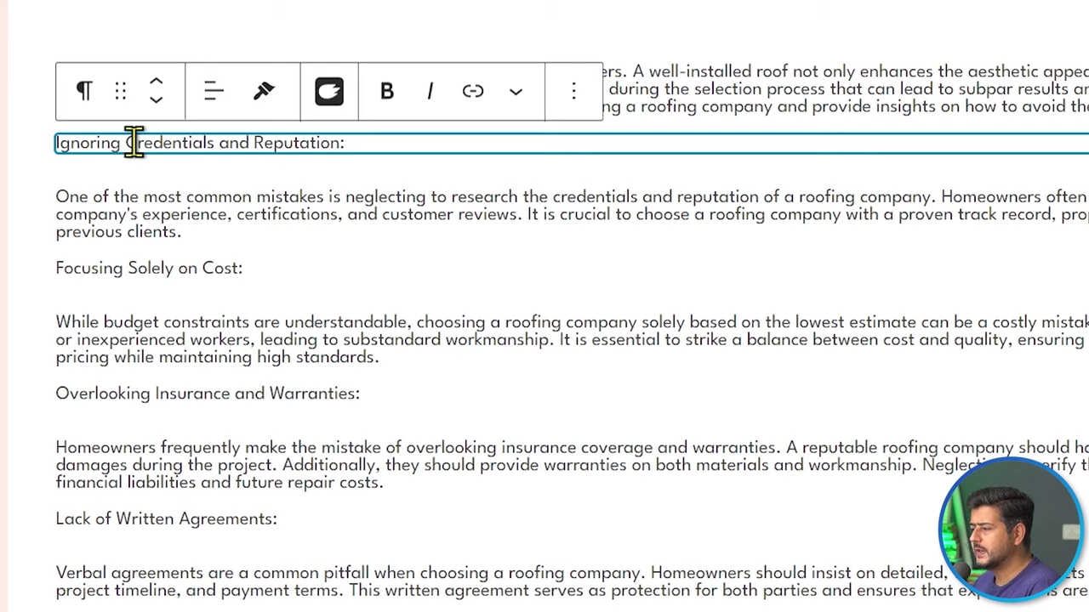
pyautogui.click(86, 92)
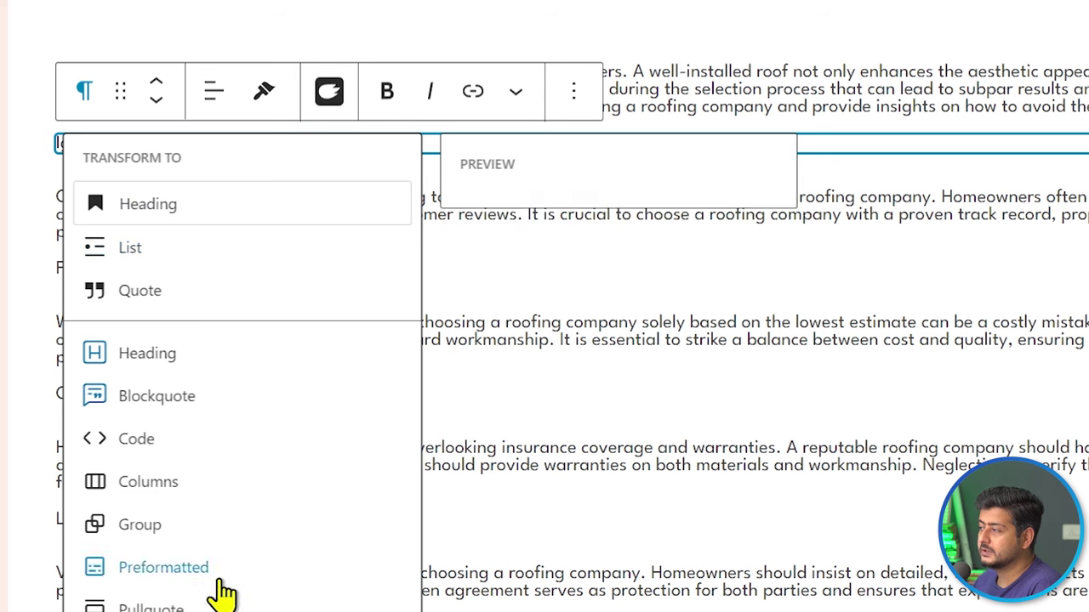
pyautogui.click(189, 213)
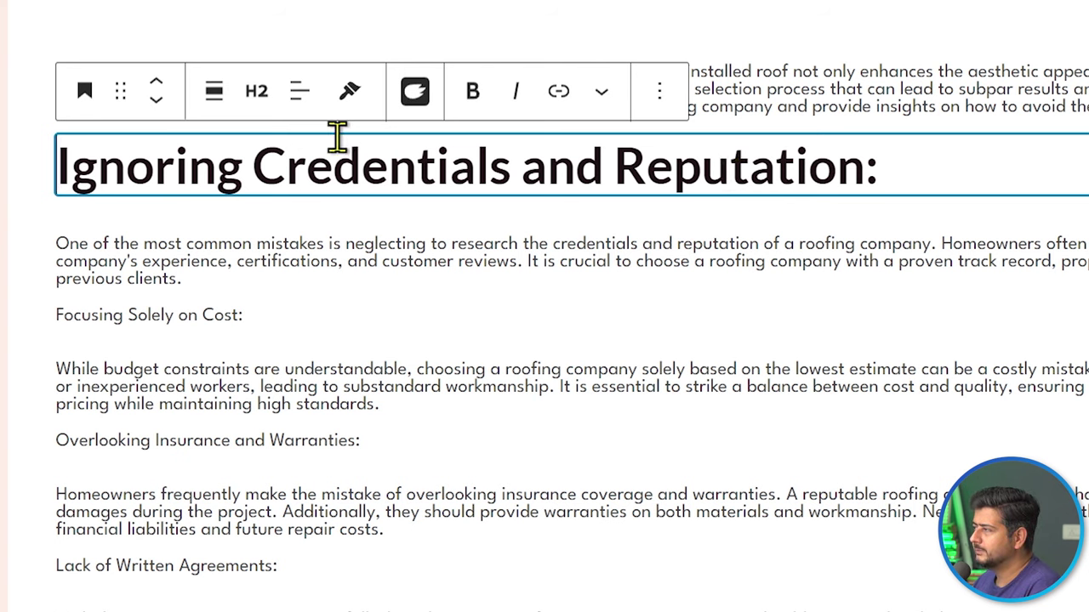
pyautogui.click(264, 94)
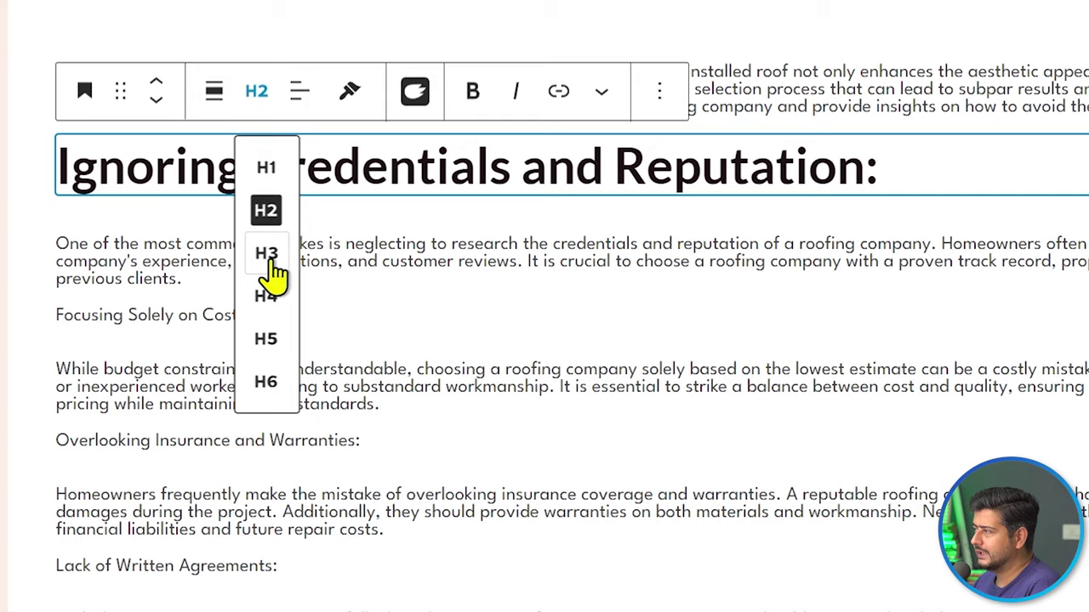
pyautogui.click(266, 255)
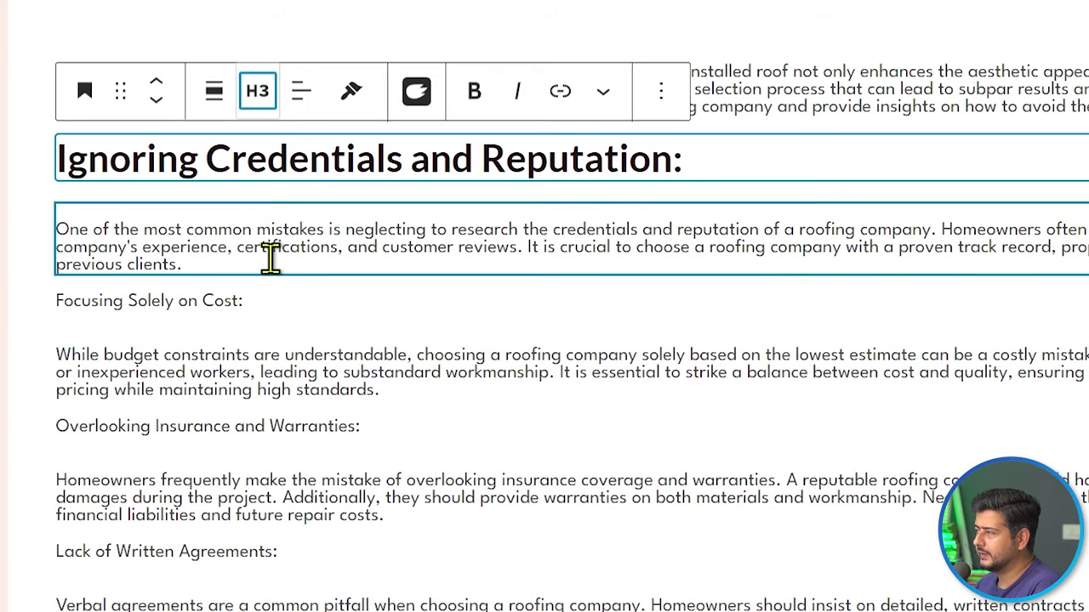
pyautogui.click(195, 301)
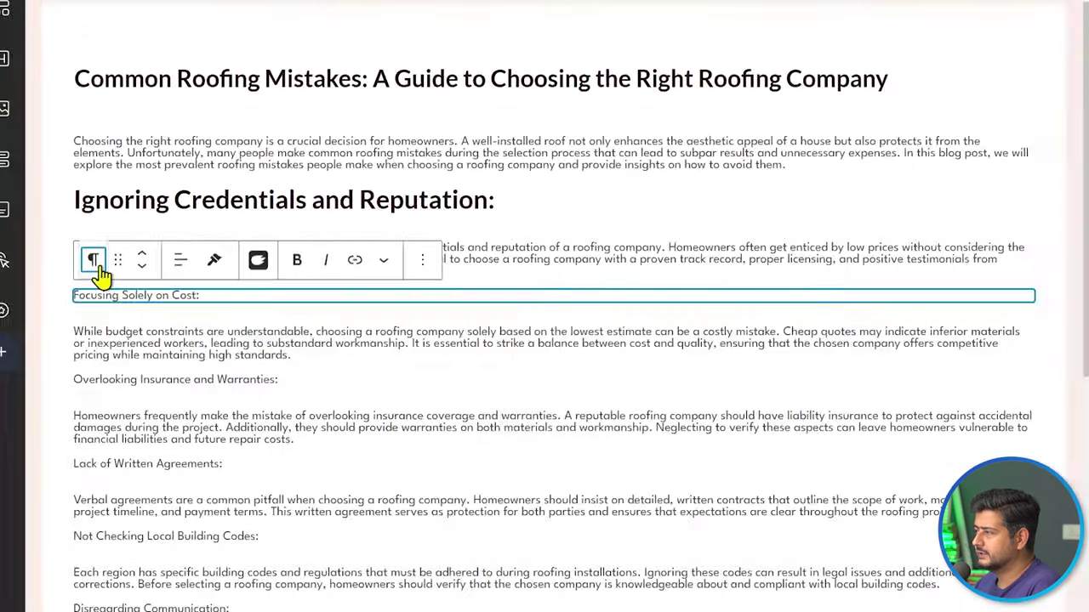
pyautogui.click(80, 246)
pyautogui.click(108, 330)
pyautogui.click(175, 391)
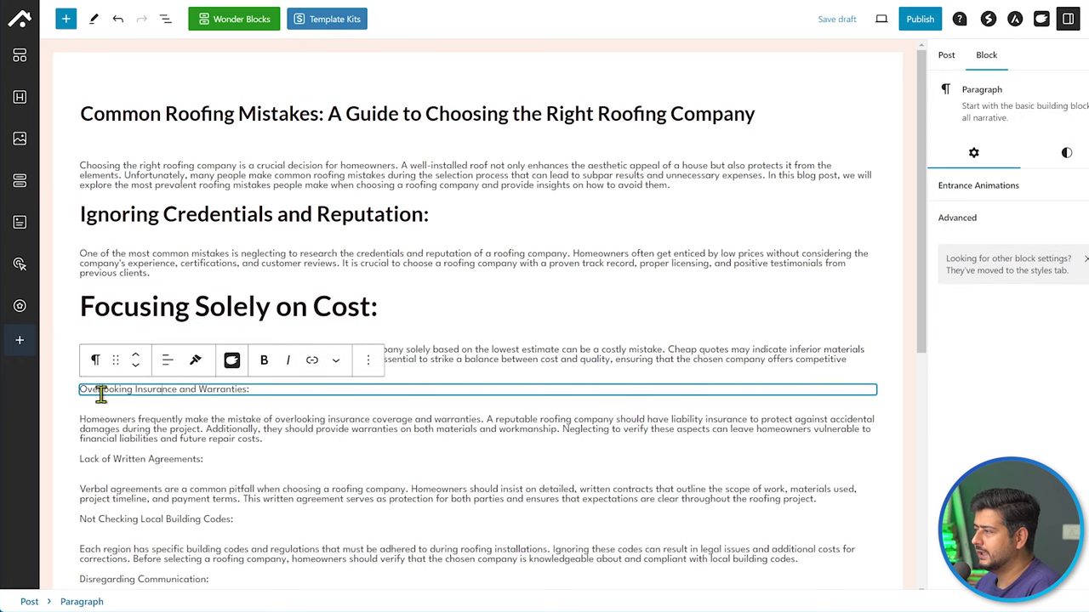
pyautogui.click(95, 360)
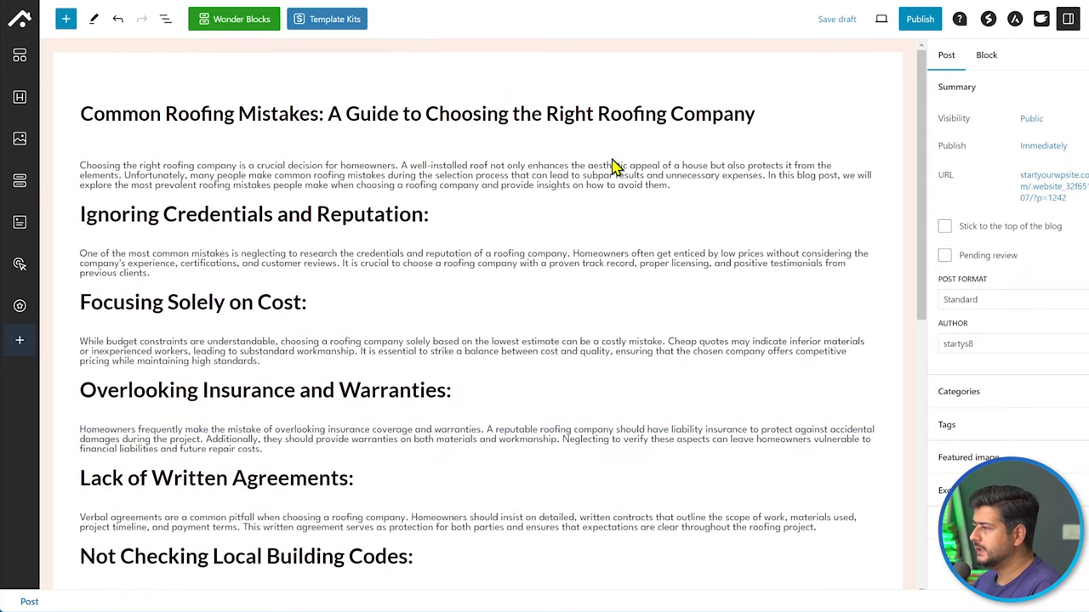
pyautogui.scroll(-7, 544, 214)
pyautogui.scroll(4, 516, 204)
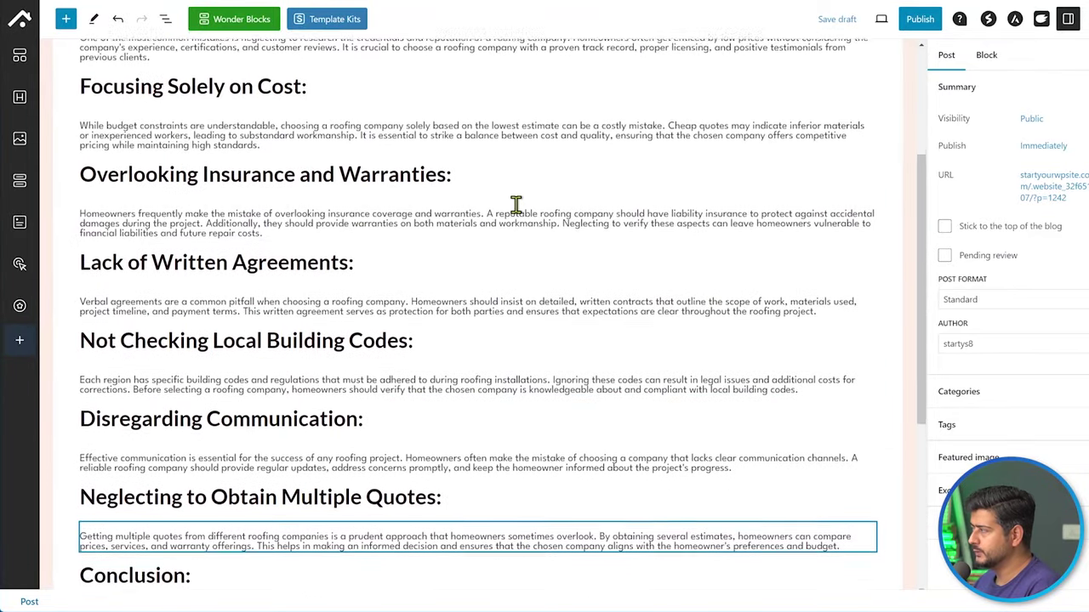
pyautogui.scroll(1, 517, 204)
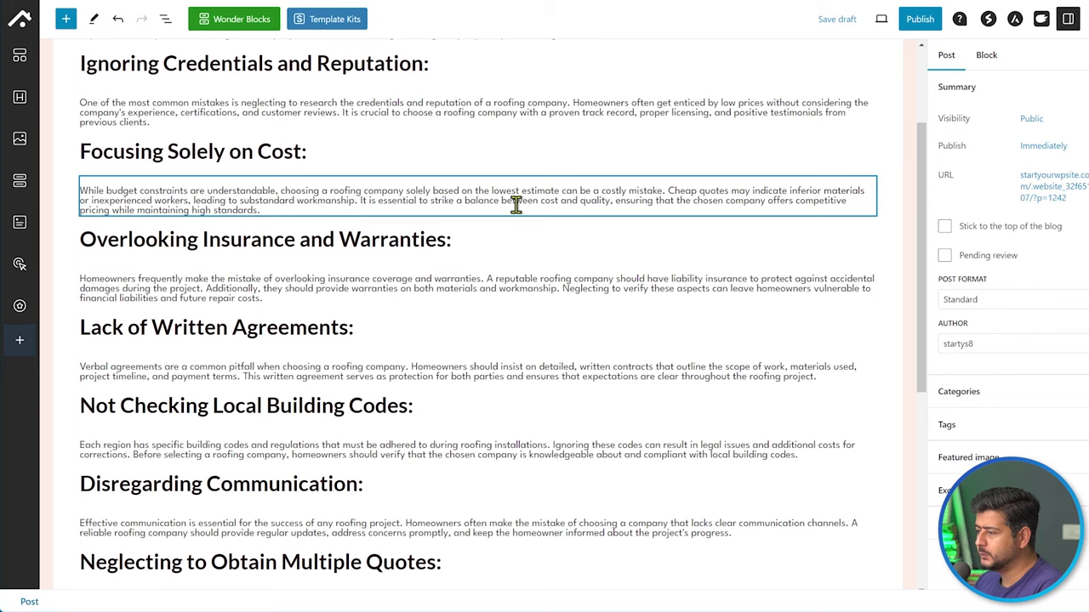
pyautogui.scroll(3, 515, 207)
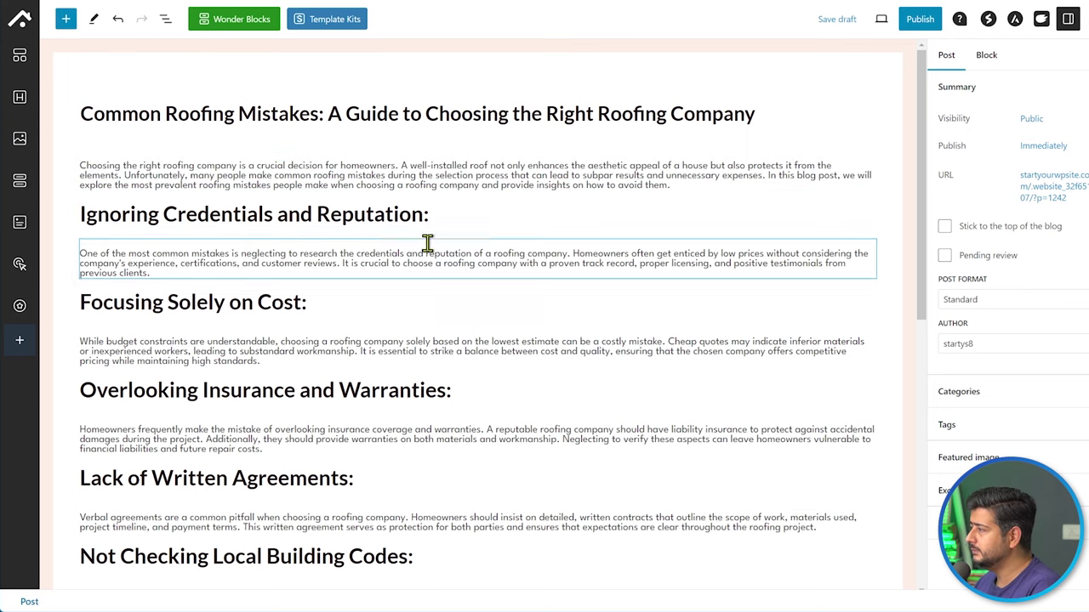
# Insert an Image block below the Ignoring Credentials heading
pyautogui.click(477, 235)
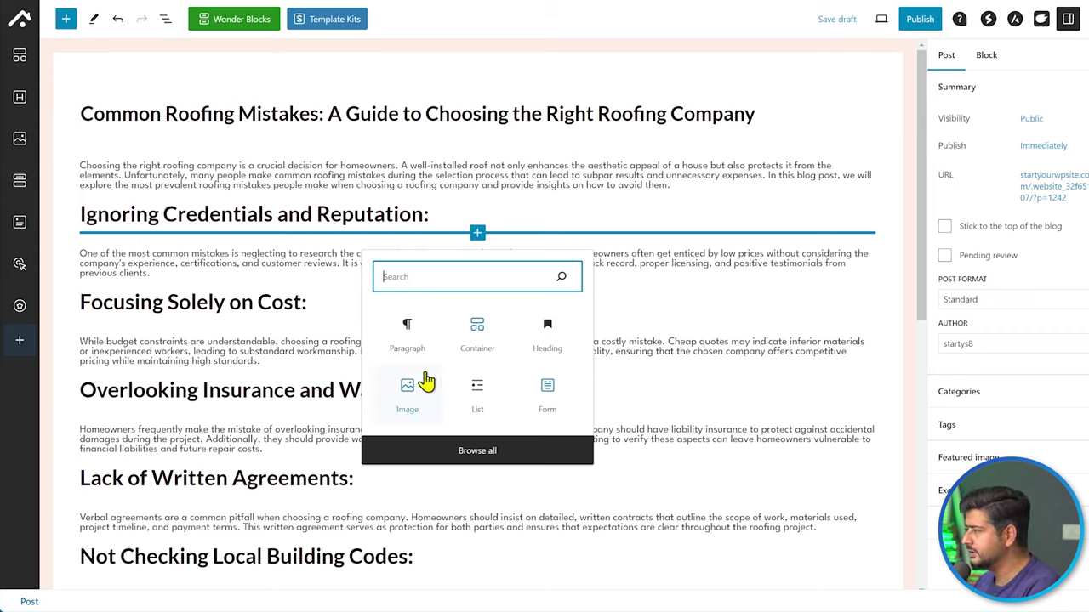
pyautogui.write('image')
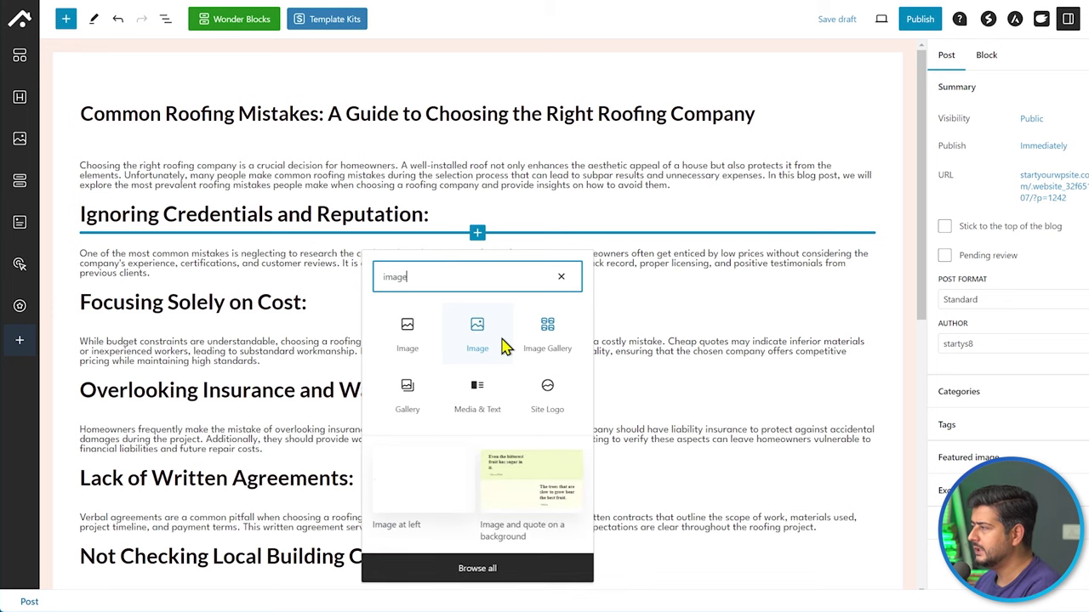
pyautogui.click(400, 342)
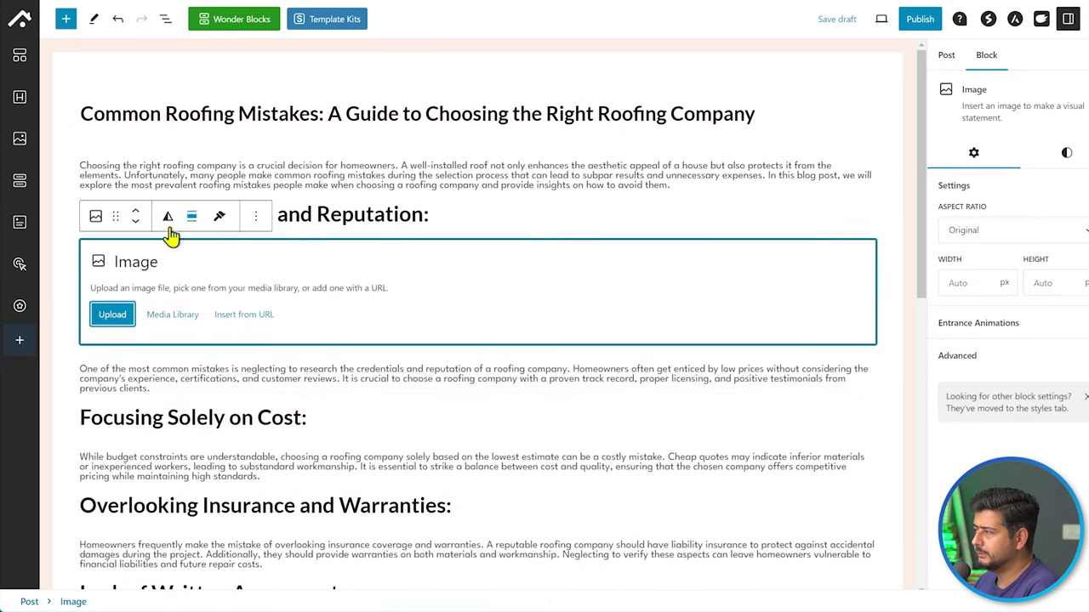
# Upload the roofer photo raze-solar-G8tyblQ4p04-unsplash_small.jpg into the media library
pyautogui.click(118, 322)
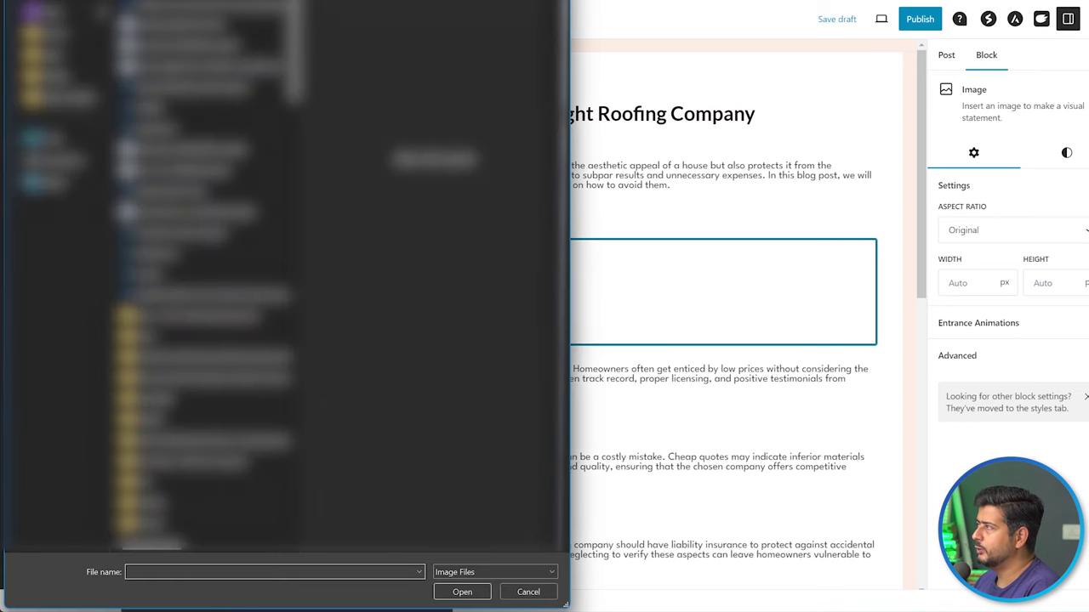
pyautogui.press('Escape')
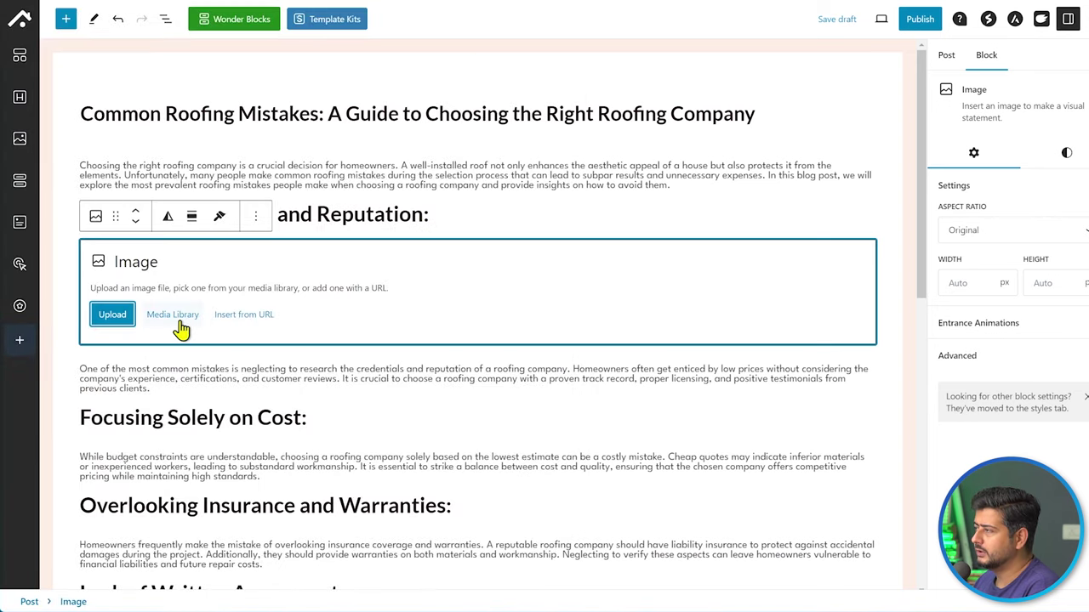
pyautogui.click(173, 315)
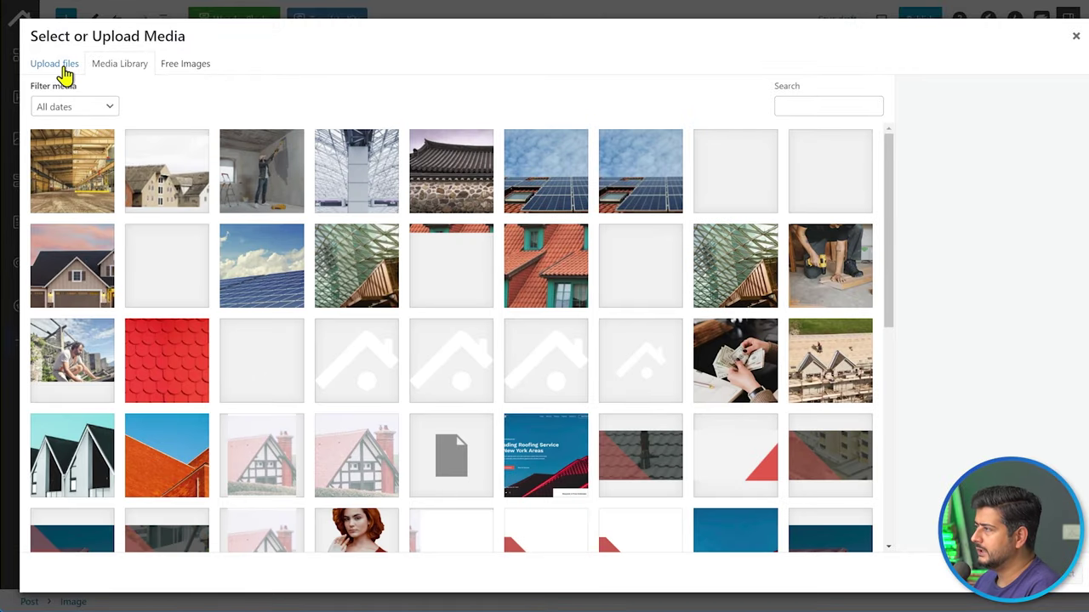
pyautogui.click(66, 77)
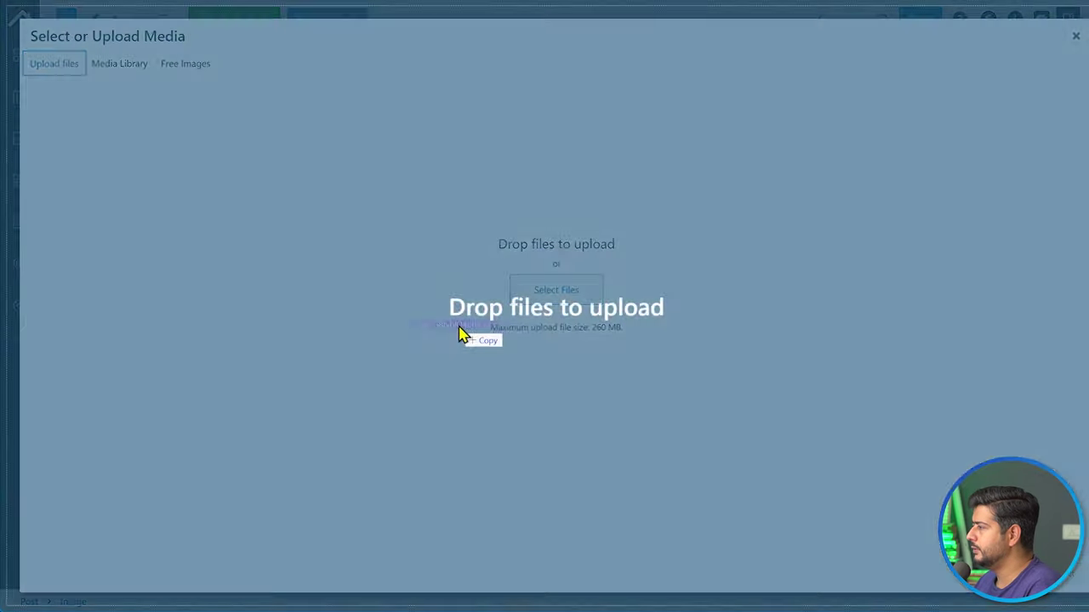
pyautogui.moveTo(462, 333); pyautogui.dragTo(481, 304)
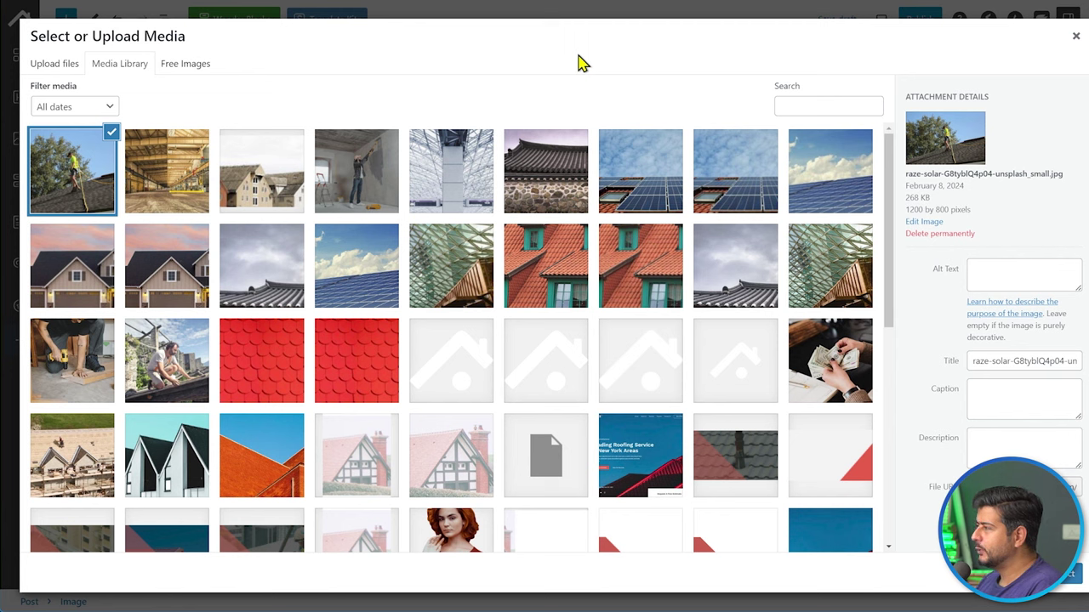
# Insert the selected roofer photo and resize it to about 680 px wide
pyautogui.click(1079, 575)
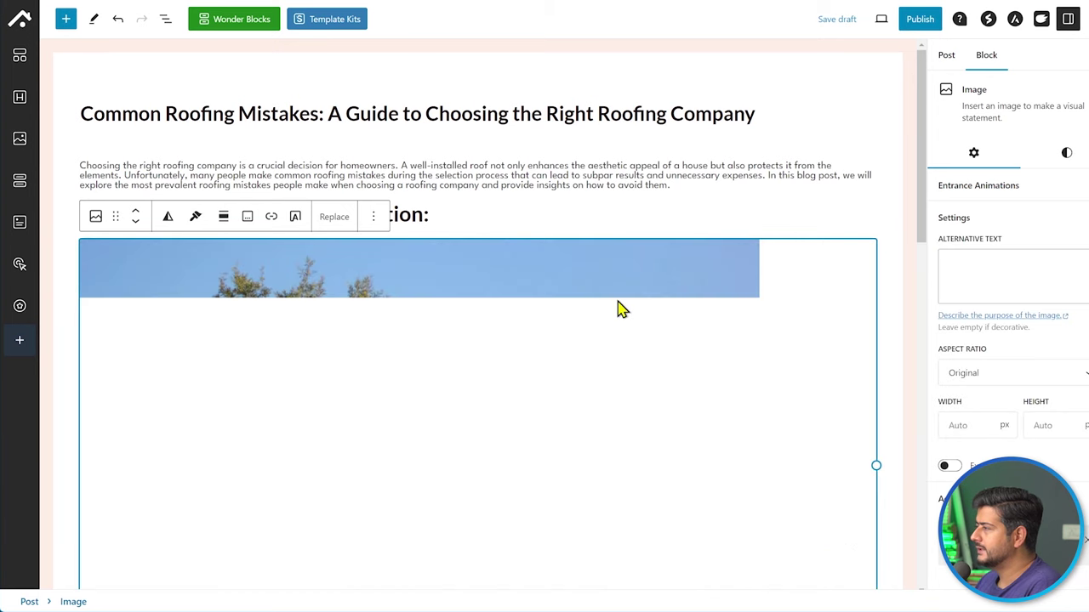
pyautogui.scroll(-2, 701, 347)
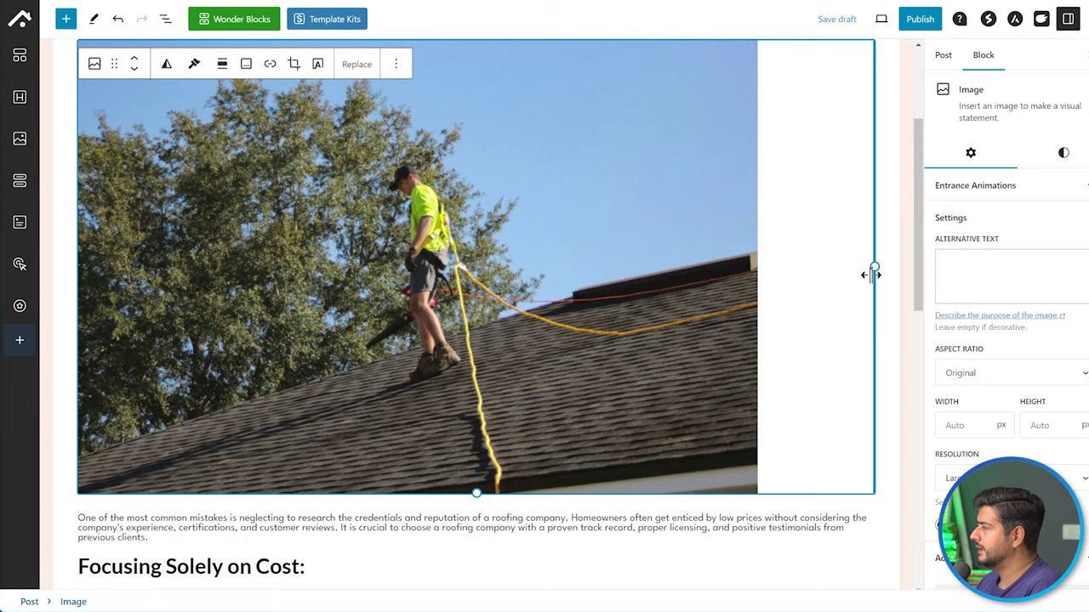
pyautogui.moveTo(875, 269); pyautogui.dragTo(529, 284)
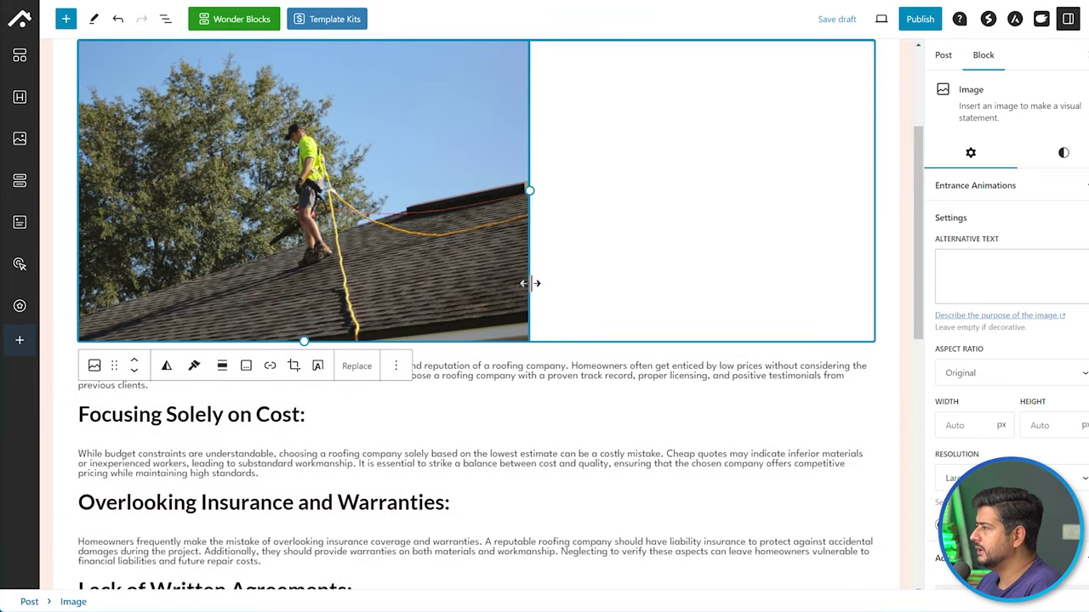
pyautogui.scroll(2, 338, 295)
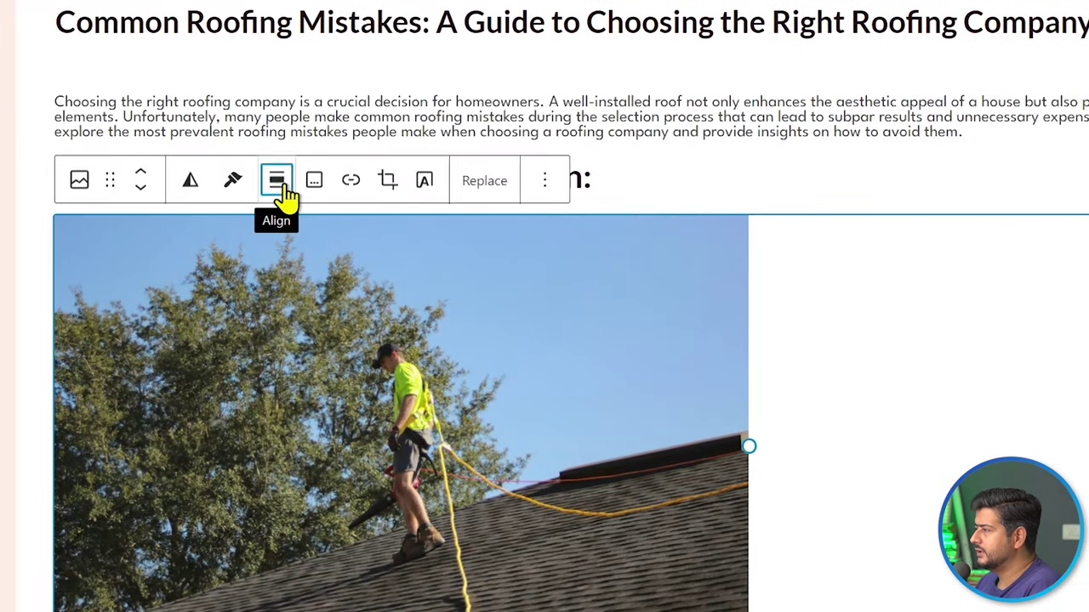
# Centre the image and move it above the Ignoring Credentials heading
pyautogui.click(286, 193)
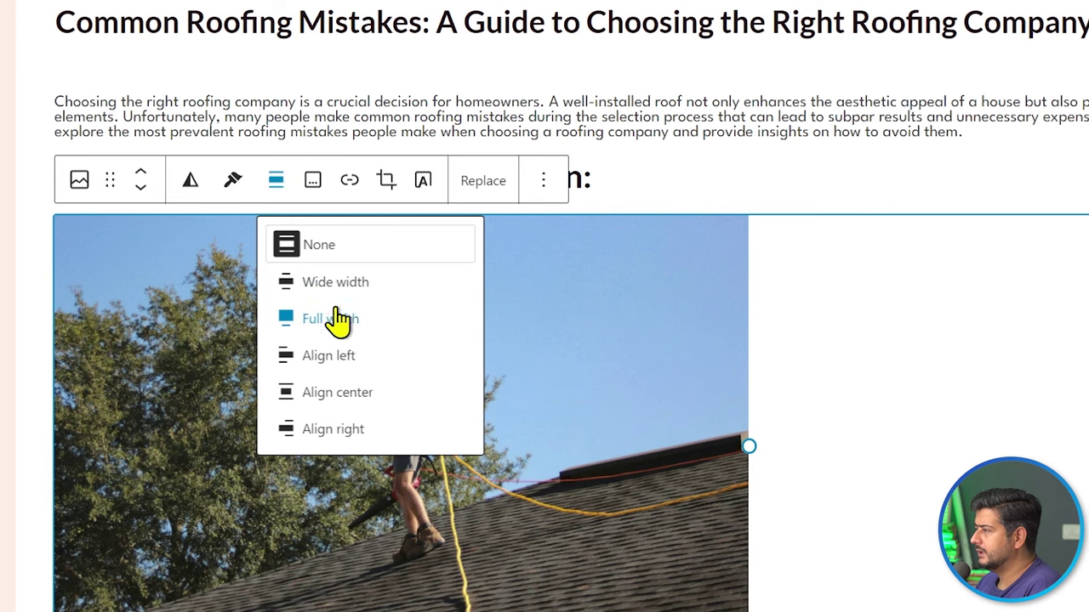
pyautogui.click(384, 403)
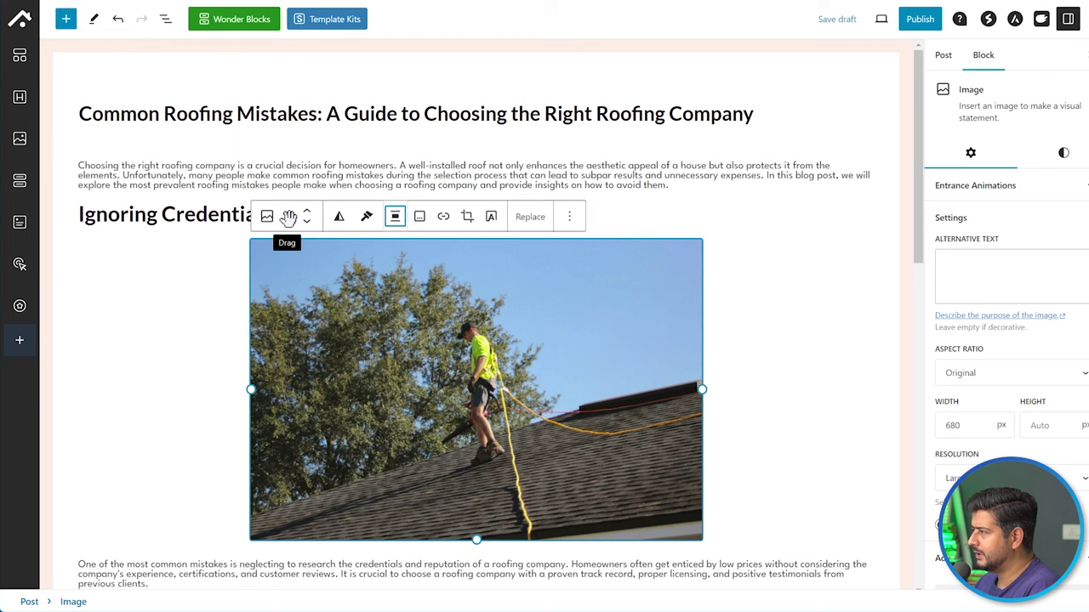
pyautogui.moveTo(288, 218); pyautogui.dragTo(293, 209)
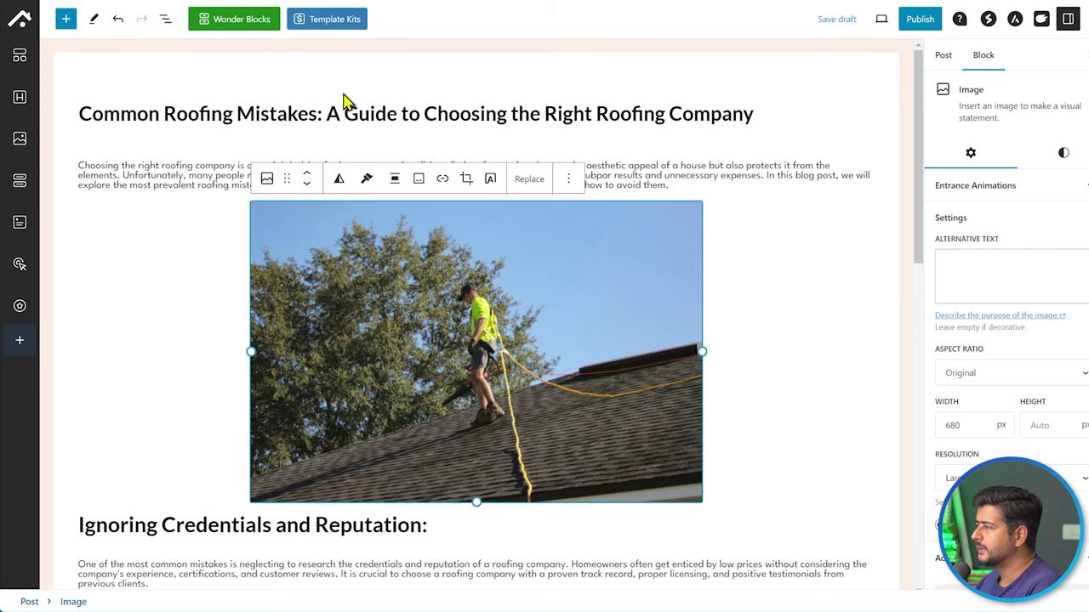
# In List View, drag the Image row down, then back to just after the intro paragraph
pyautogui.scroll(-20, 740, 268)
pyautogui.scroll(20, 751, 290)
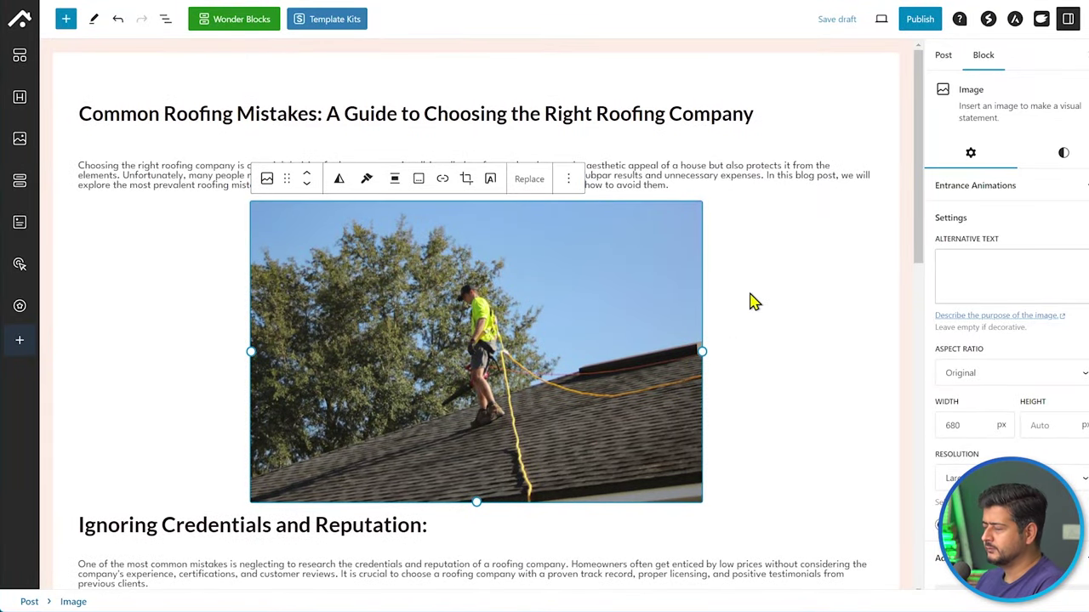
pyautogui.click(165, 21)
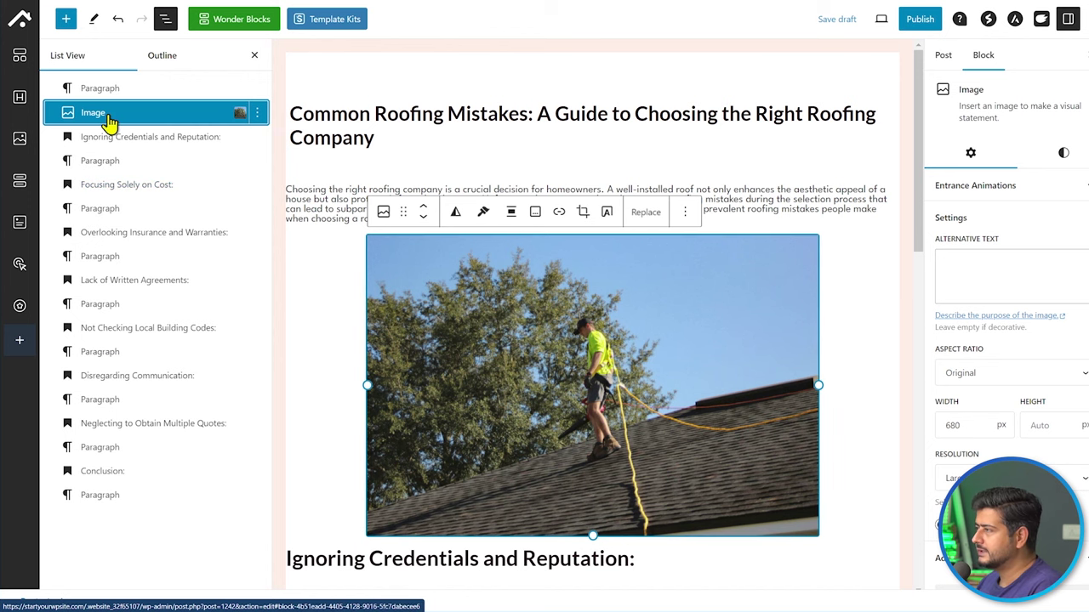
pyautogui.moveTo(110, 114); pyautogui.dragTo(117, 350)
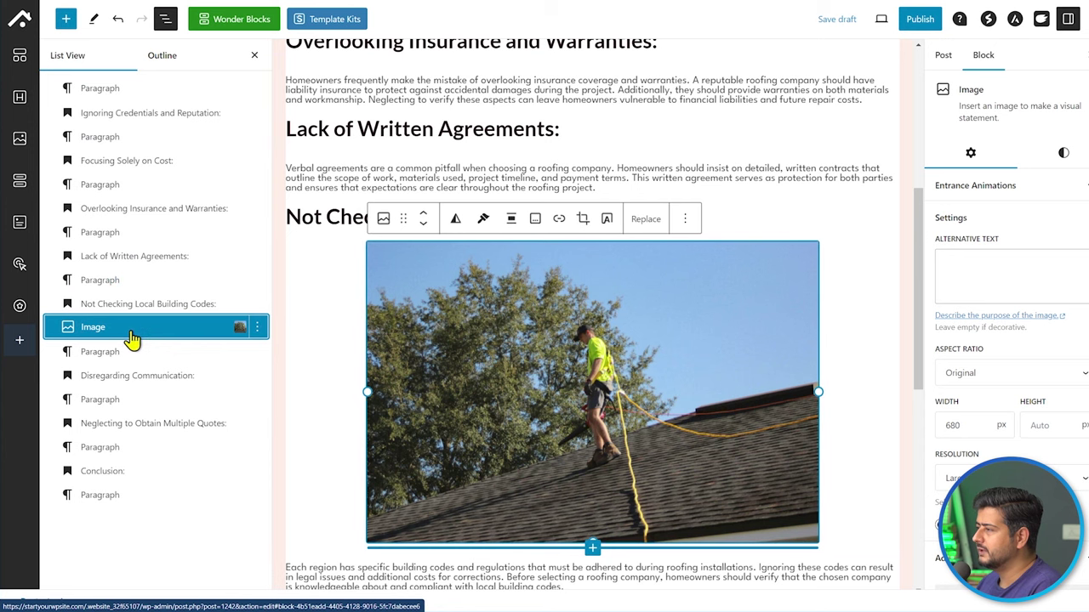
pyautogui.moveTo(122, 334); pyautogui.dragTo(141, 112)
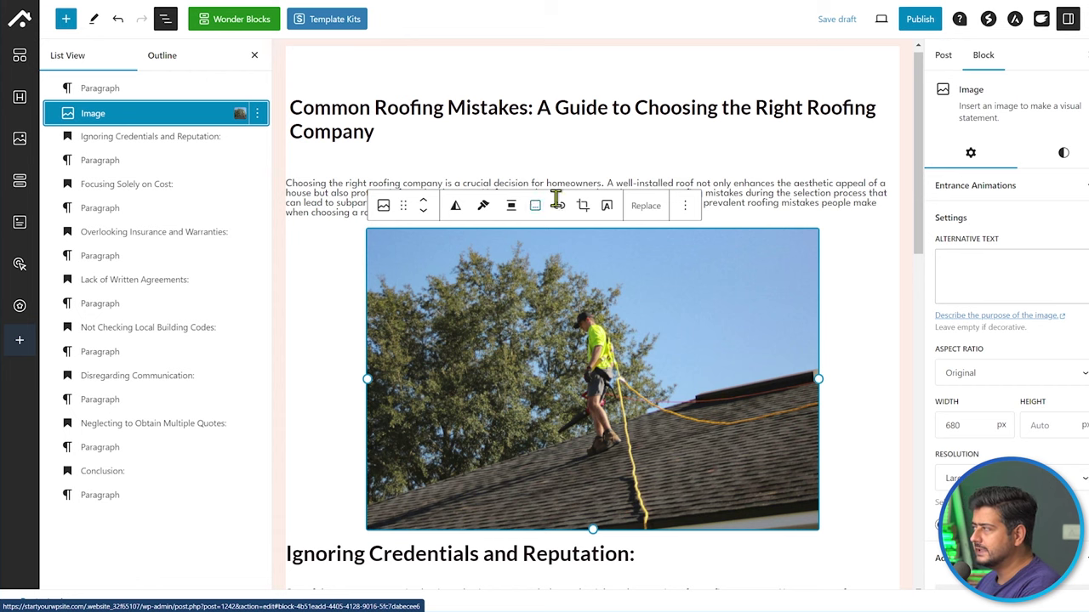
# Publish the Common Roofing Mistakes post and open it live
pyautogui.click(919, 20)
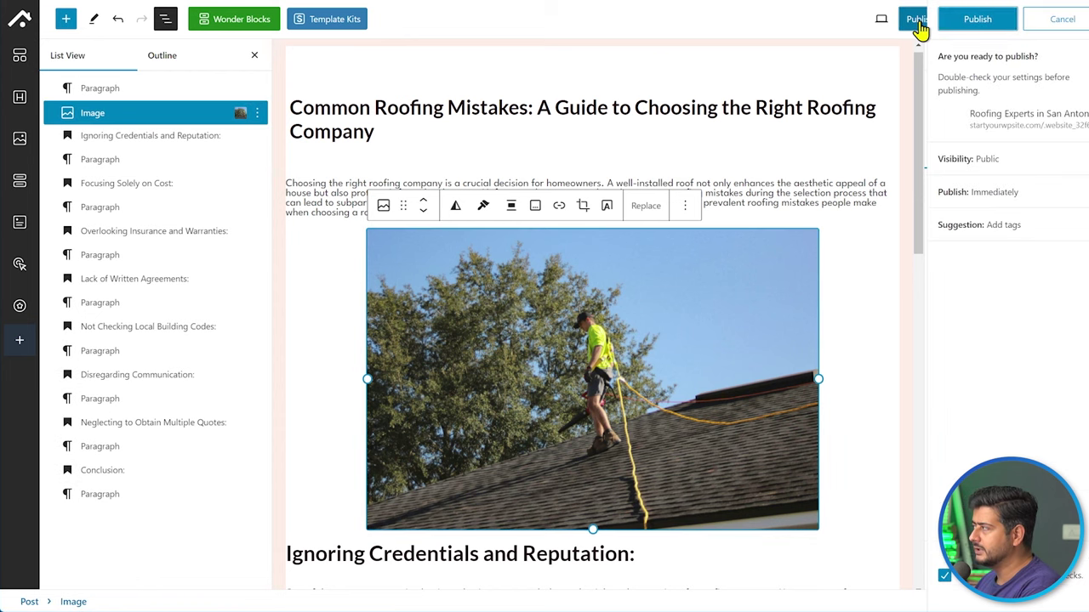
pyautogui.click(985, 27)
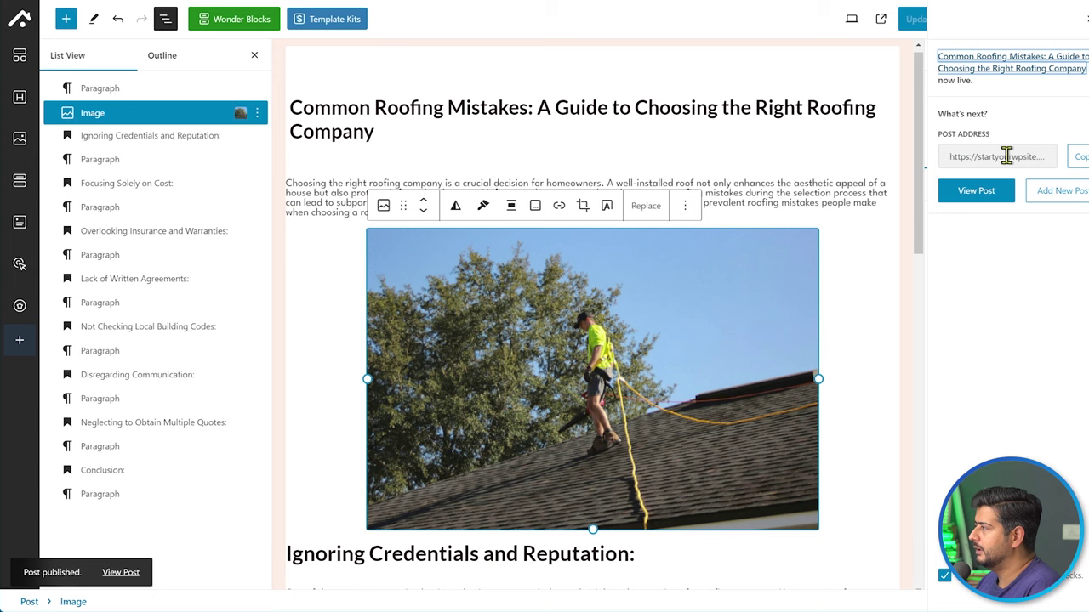
pyautogui.click(978, 191)
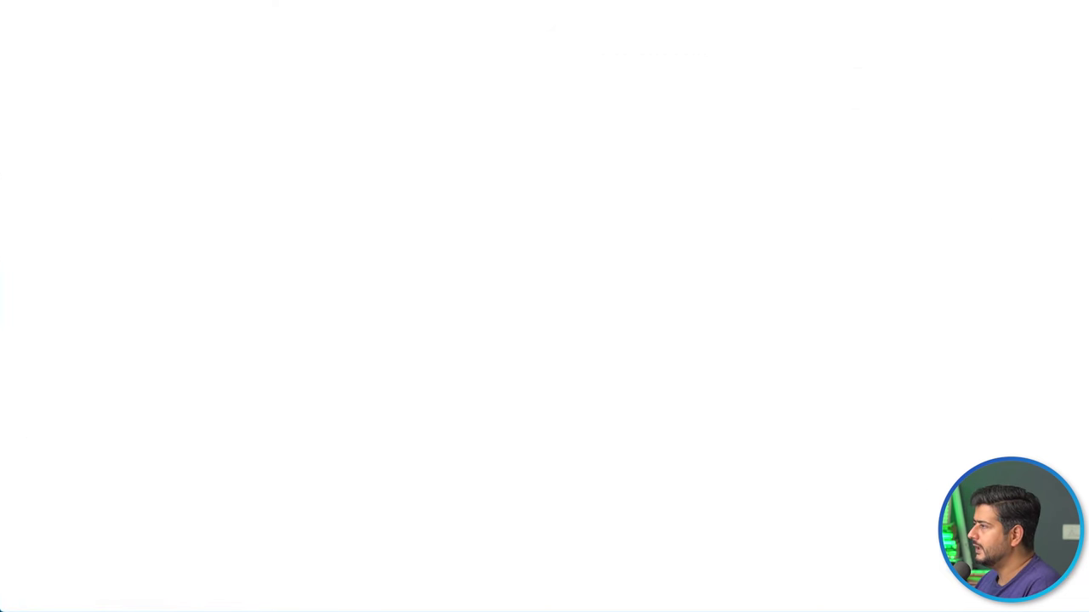
# Scroll through the live post to check its layout and image
pyautogui.scroll(-3, 318, 235)
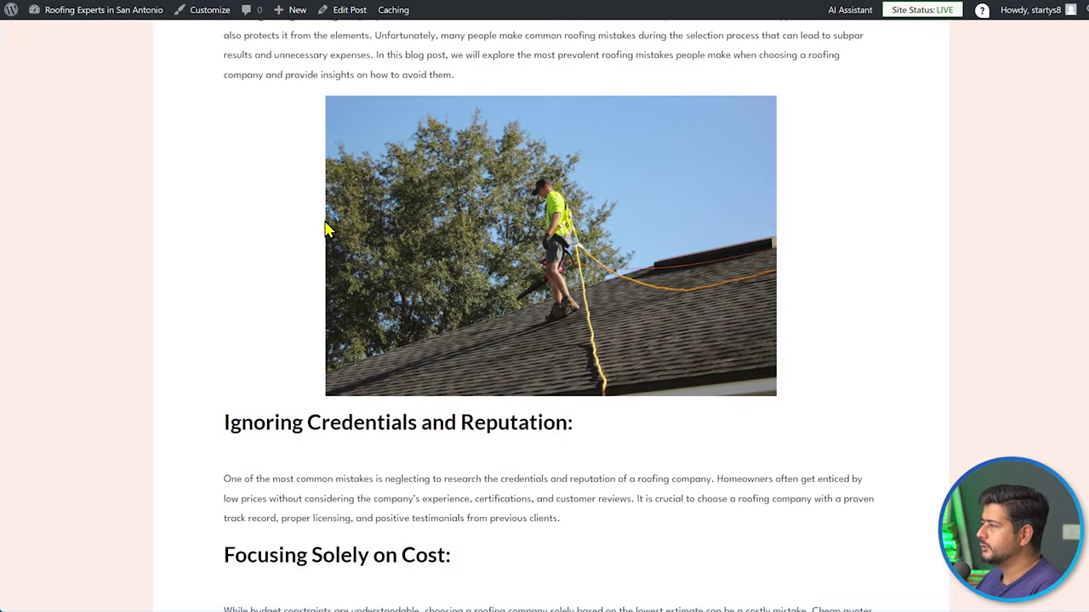
pyautogui.scroll(2, 289, 200)
pyautogui.scroll(-3, 285, 208)
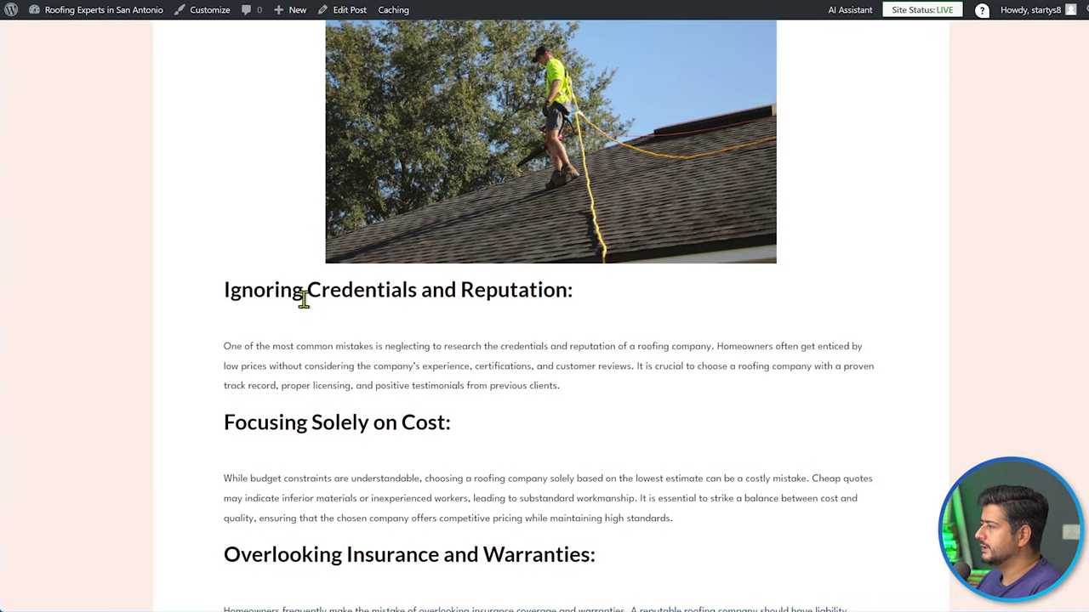
pyautogui.scroll(-2, 557, 313)
pyautogui.moveTo(445, 287); pyautogui.dragTo(477, 303)
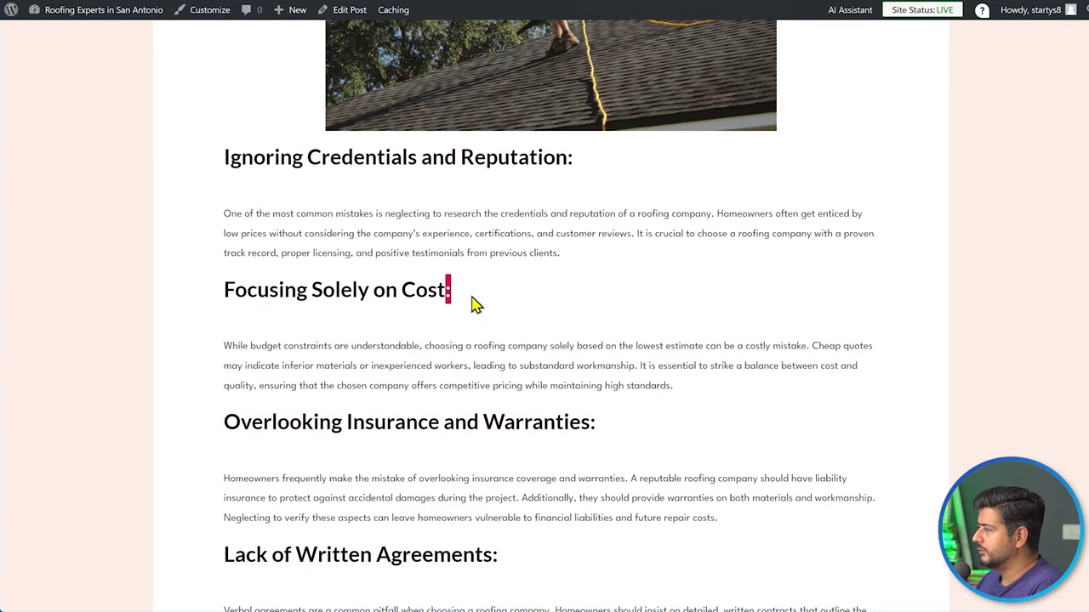
pyautogui.scroll(-1, 517, 321)
pyautogui.scroll(-3, 527, 310)
pyautogui.scroll(-6, 530, 298)
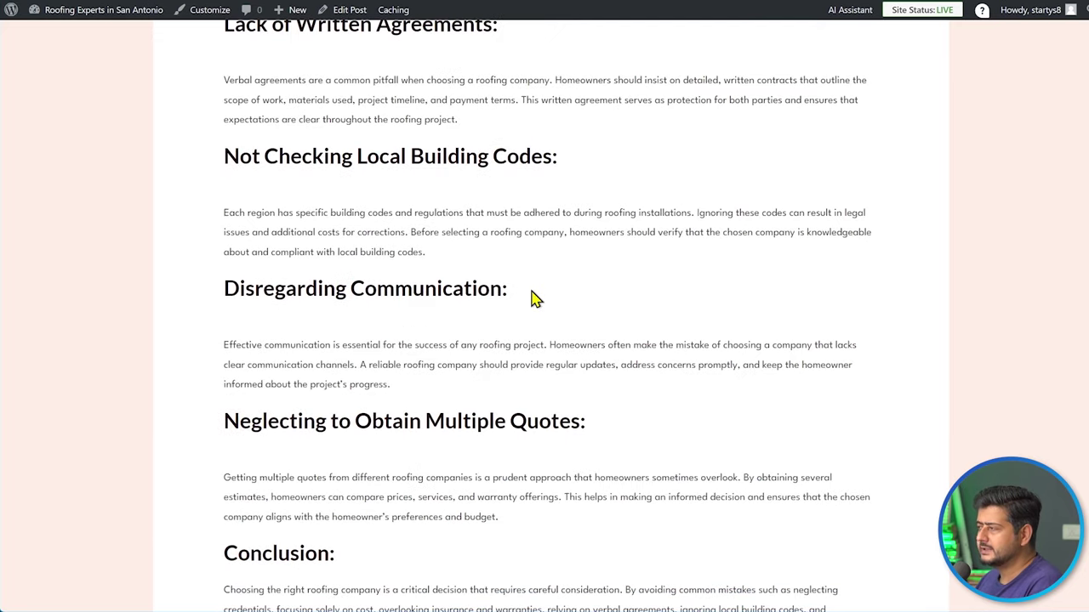
pyautogui.scroll(-3, 531, 298)
pyautogui.scroll(14, 532, 296)
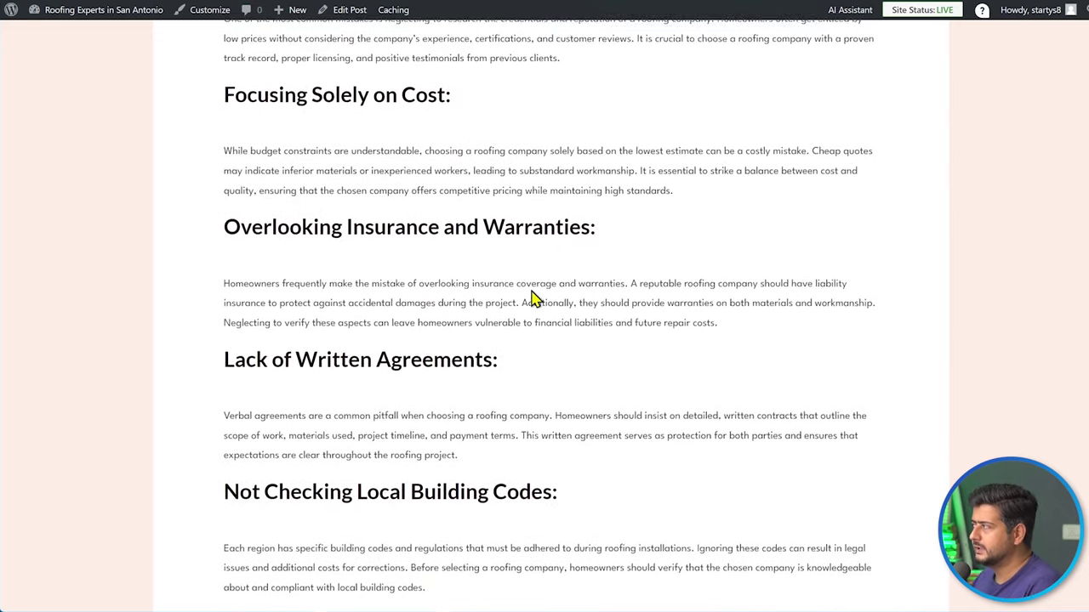
pyautogui.scroll(5, 534, 296)
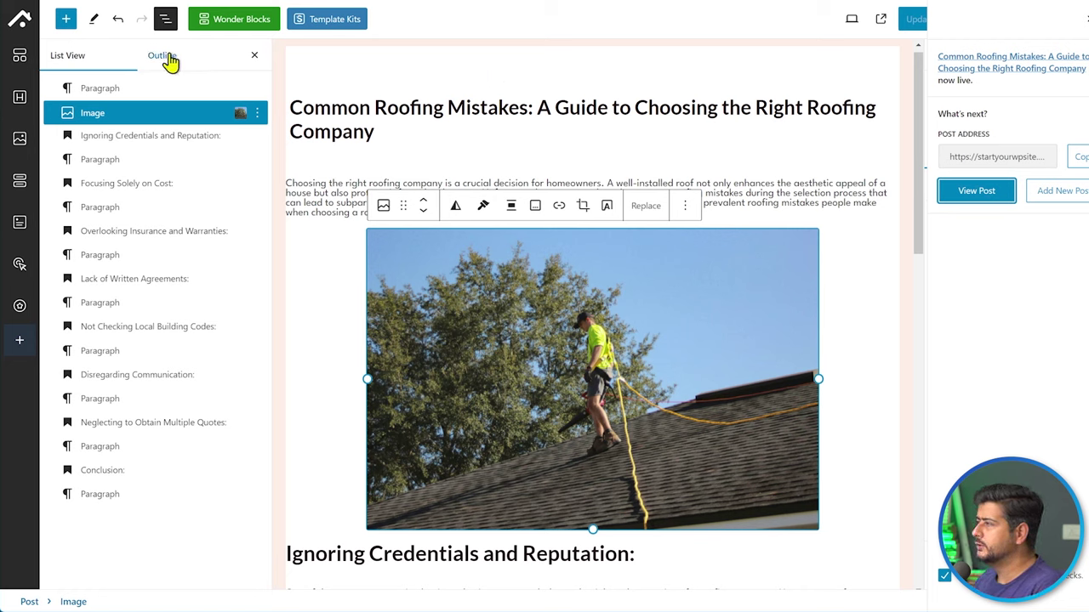
# Go to the Add Plugins screen via Plugins > Add New Plugin
pyautogui.click(26, 28)
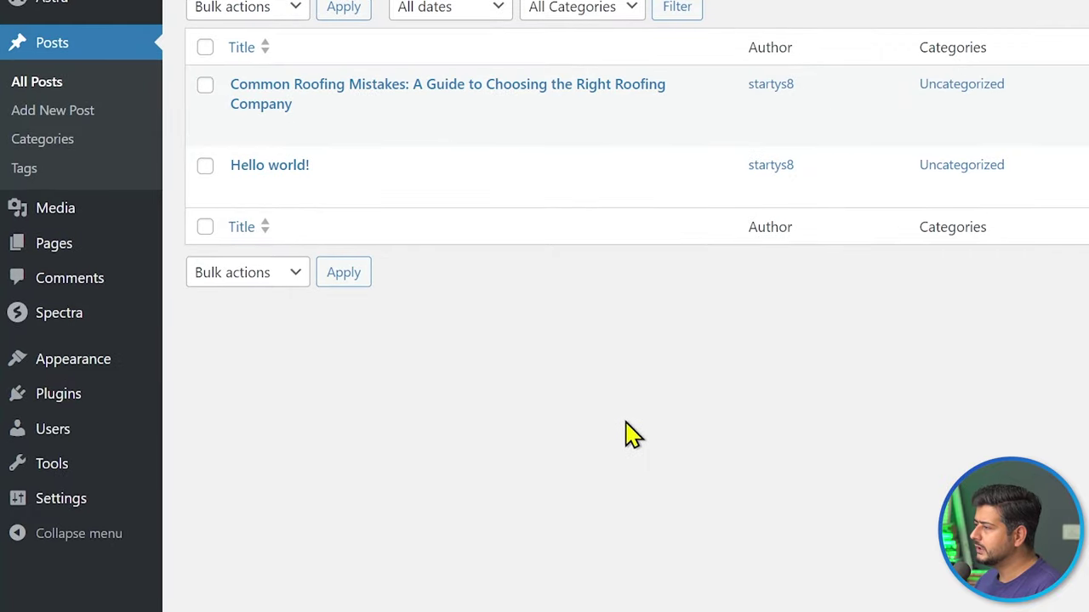
pyautogui.moveTo(66, 400)
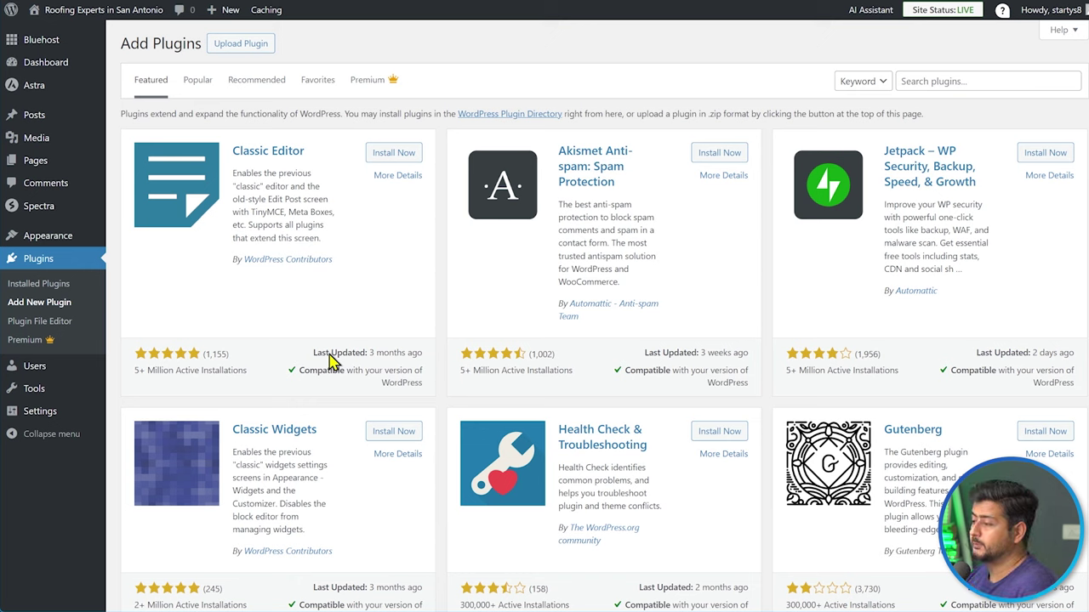
# Search plugins for 'wpforms', dismiss the promo banner, and install Contact Form by WPForms
pyautogui.click(950, 83)
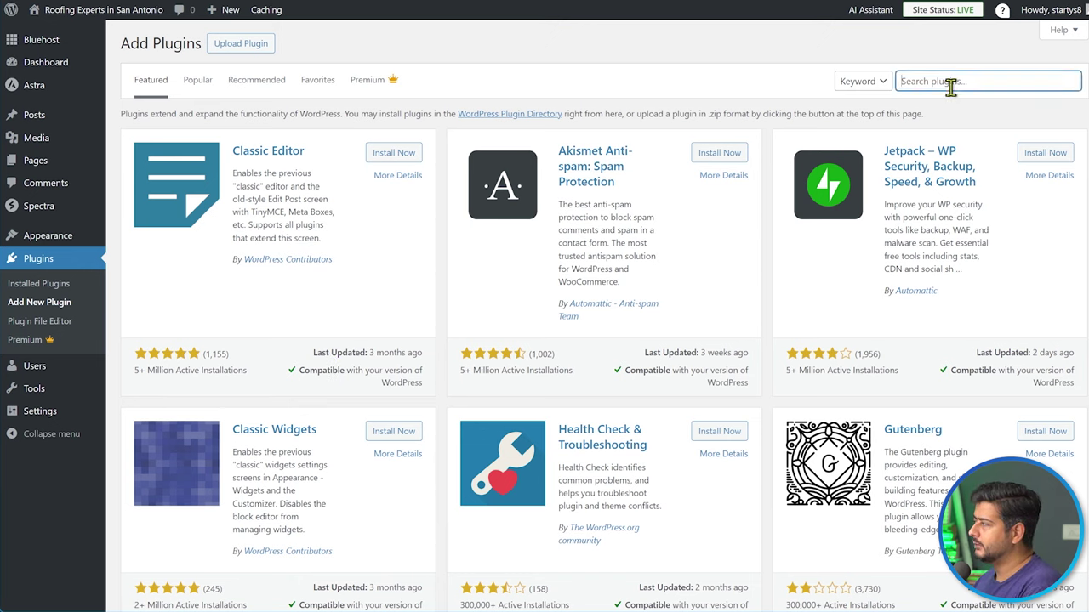
pyautogui.write('wpfor')
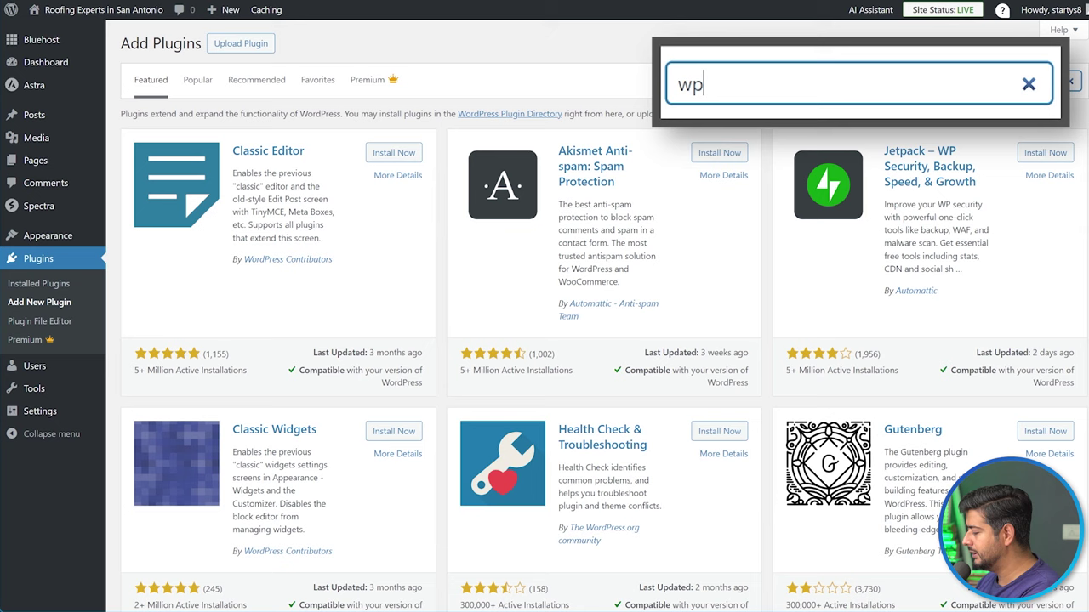
pyautogui.write('ms')
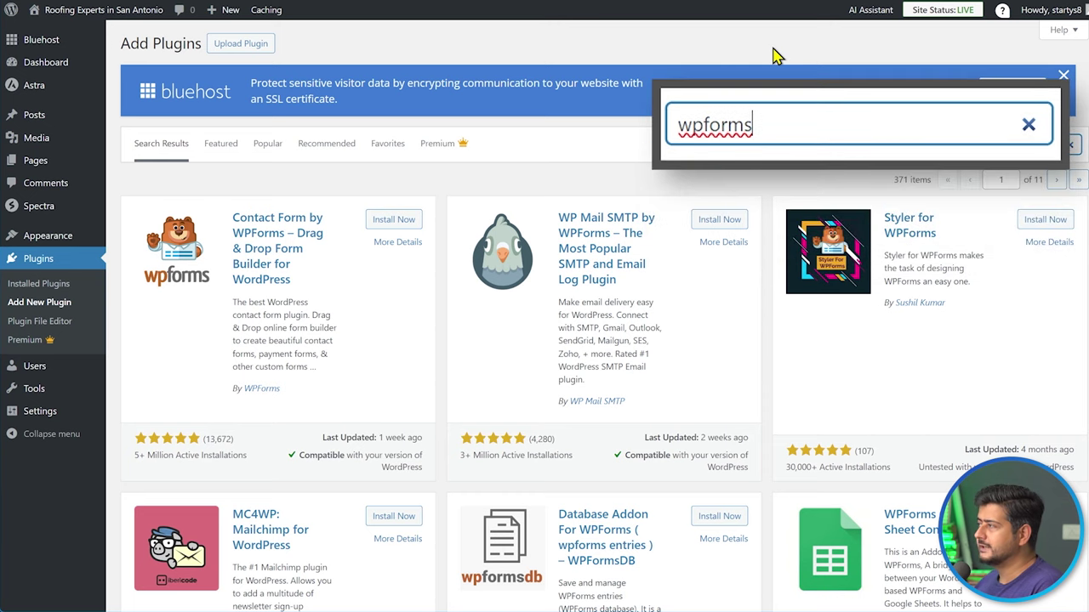
pyautogui.click(1062, 75)
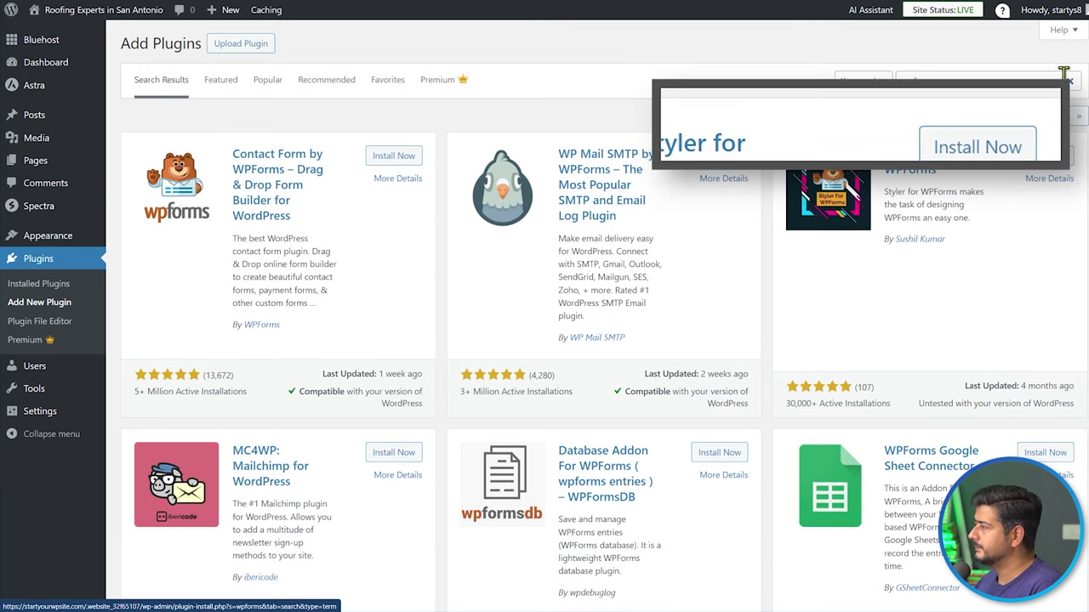
pyautogui.click(387, 158)
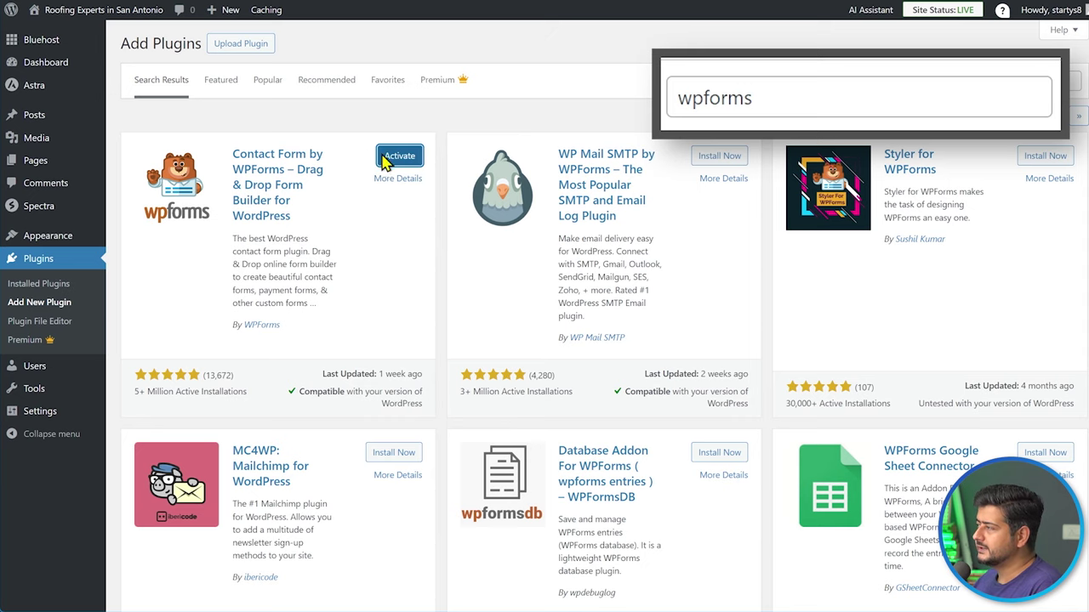
pyautogui.doubleClick(783, 97)
# Search for 'aioseo' and install the All in One SEO plugin, then clear the search
pyautogui.click(1029, 98)
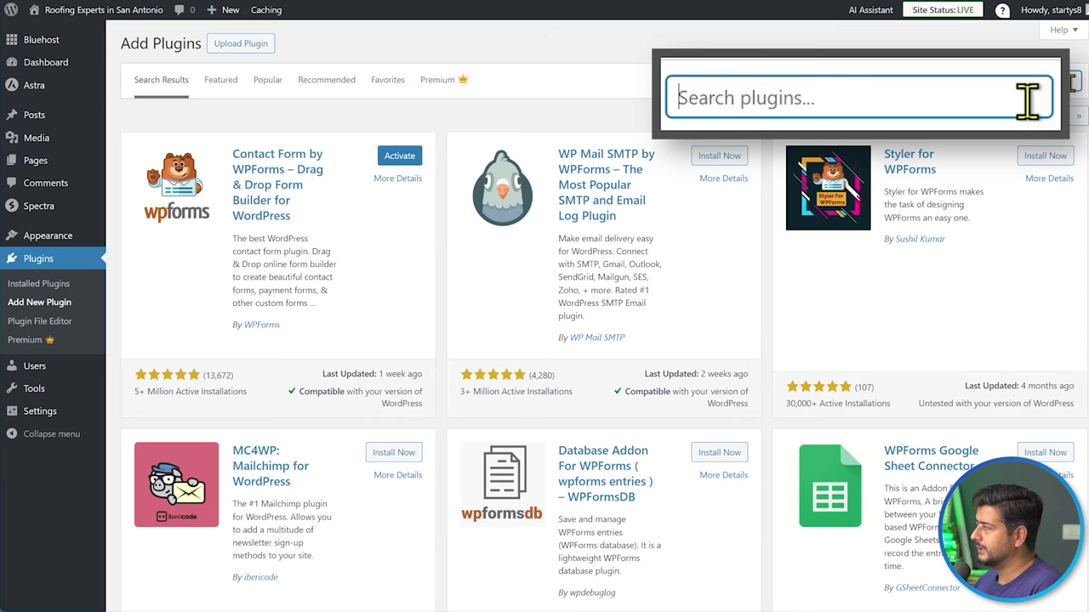
pyautogui.write('aisose')
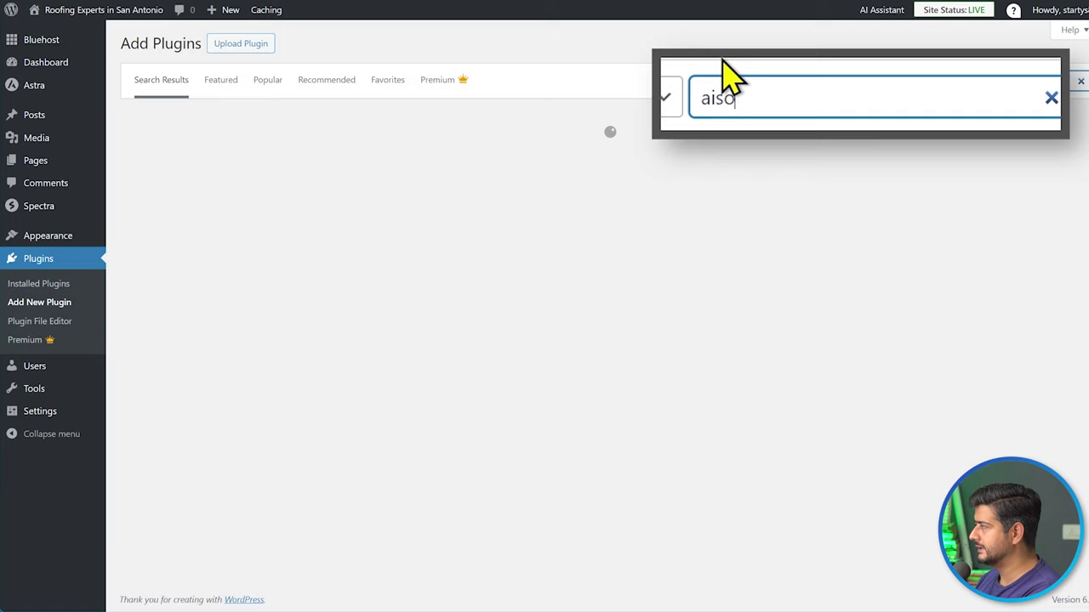
pyautogui.press('Return')
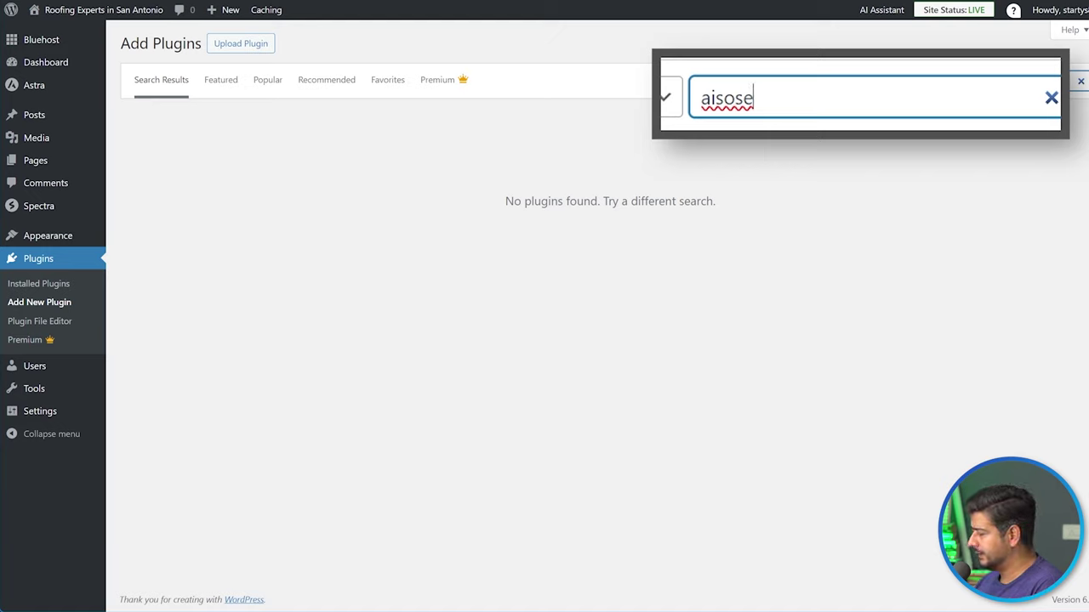
pyautogui.press('BackSpace')
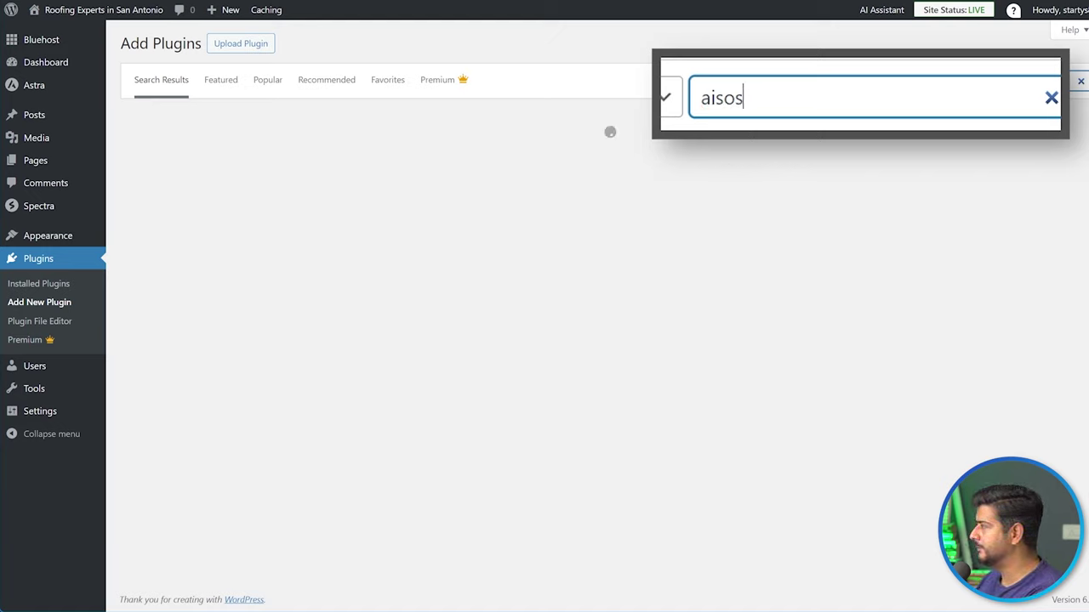
pyautogui.press('BackSpace')
pyautogui.press('BackSpace')
pyautogui.write('eo')
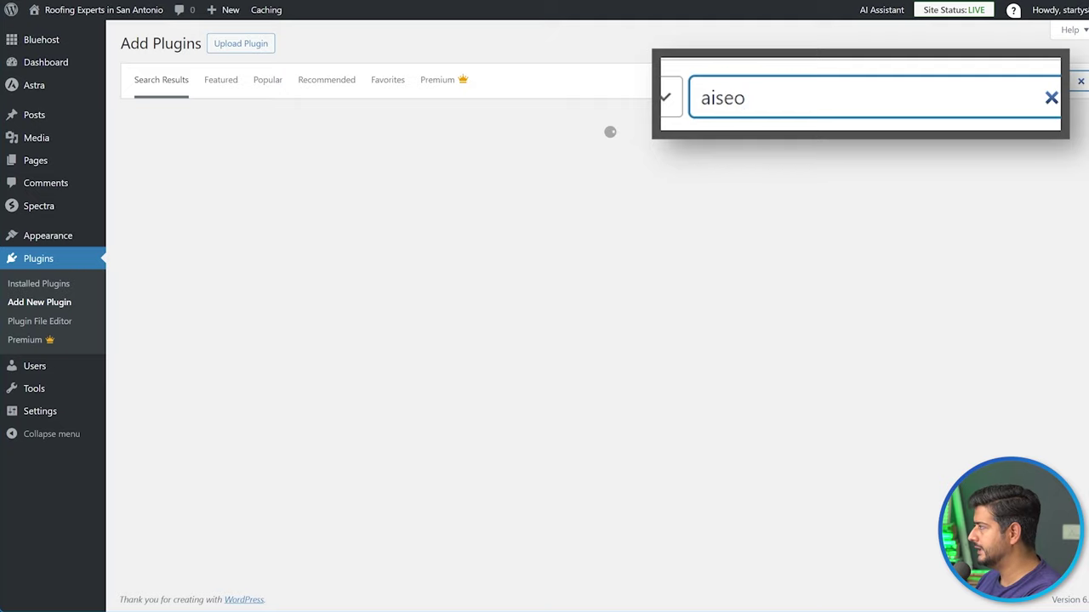
pyautogui.press('BackSpace')
pyautogui.press('BackSpace')
pyautogui.press('BackSpace')
pyautogui.write('oseo')
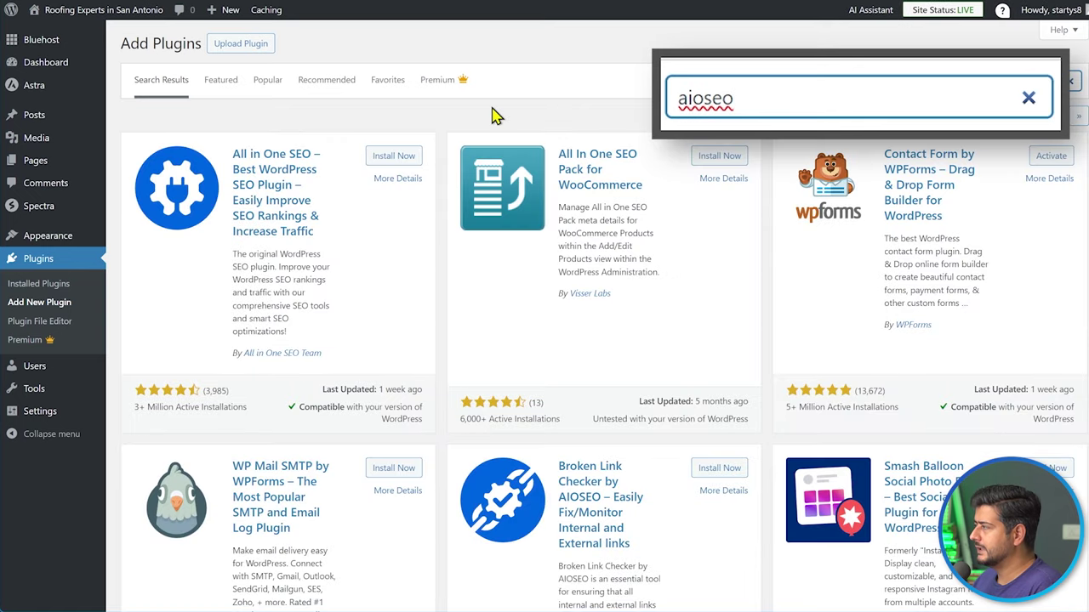
pyautogui.click(395, 157)
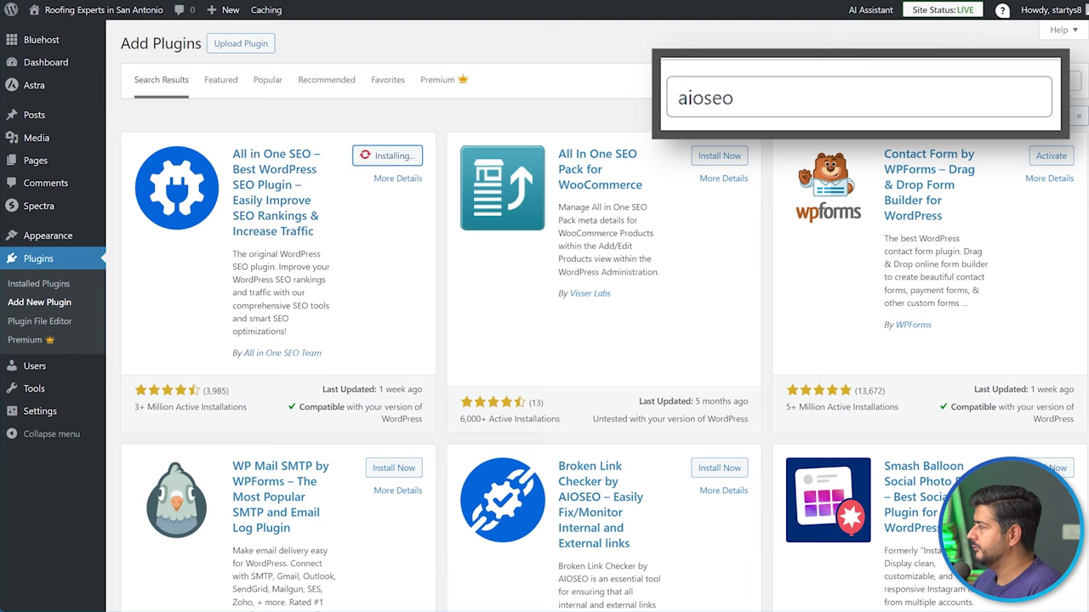
pyautogui.click(1025, 97)
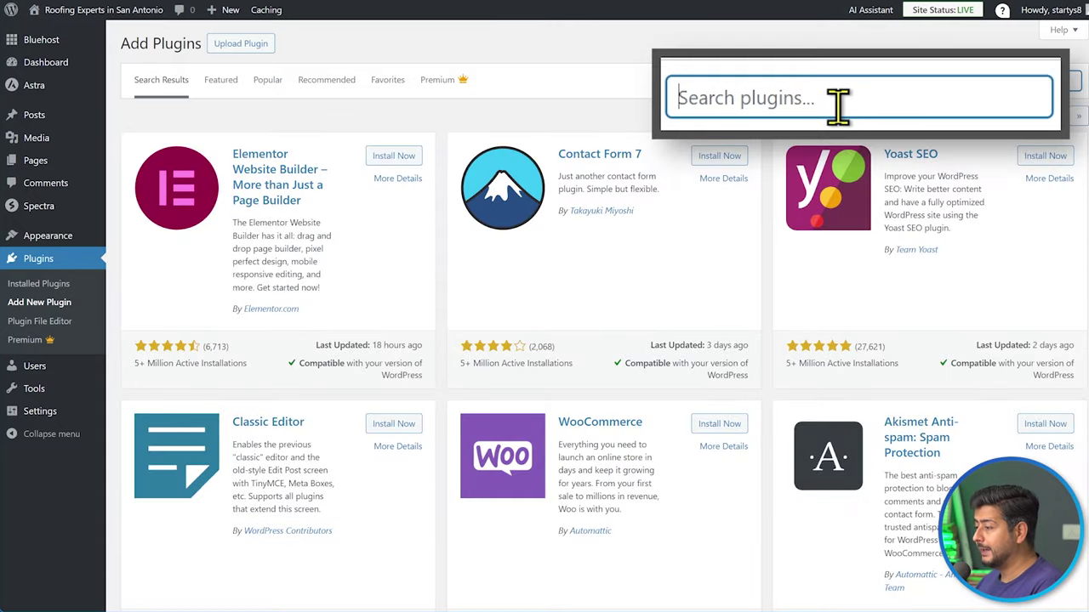
# Search for 'duplicator' and install the Duplicator plugin
pyautogui.write('duplica')
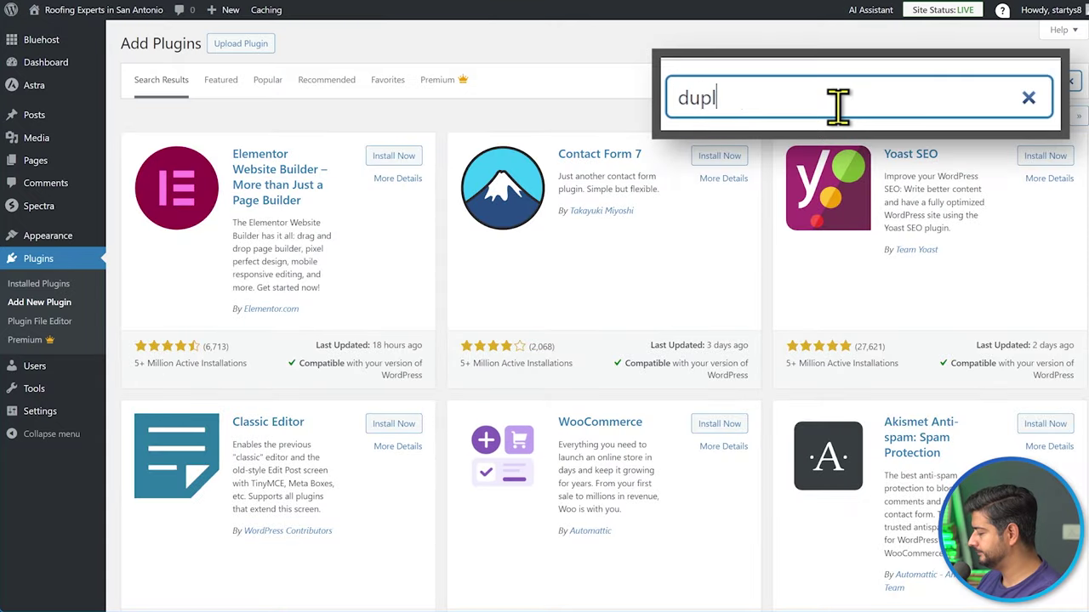
pyautogui.write('tor')
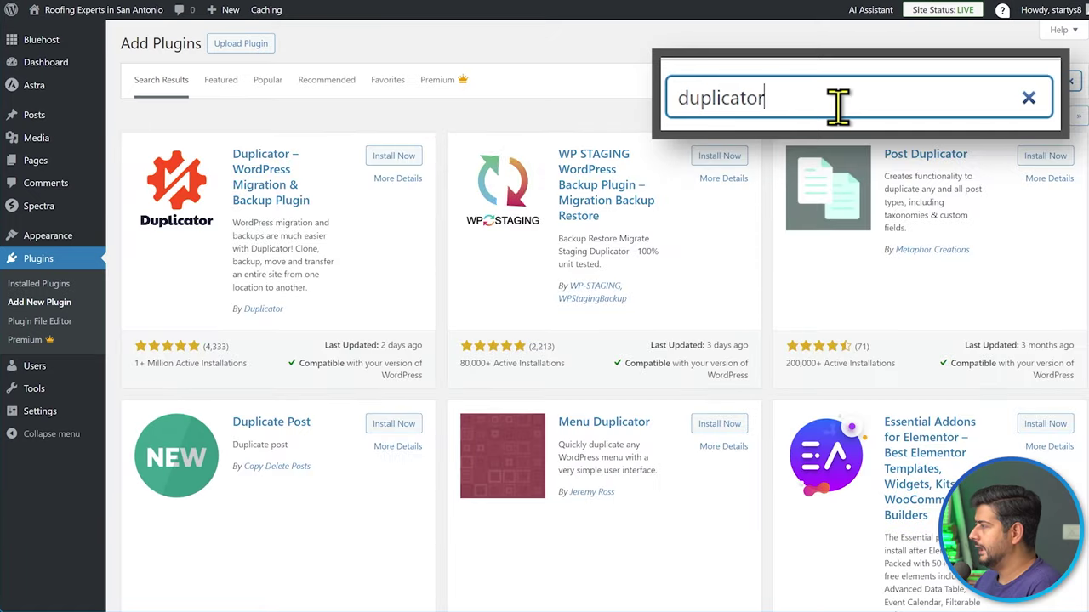
pyautogui.click(393, 156)
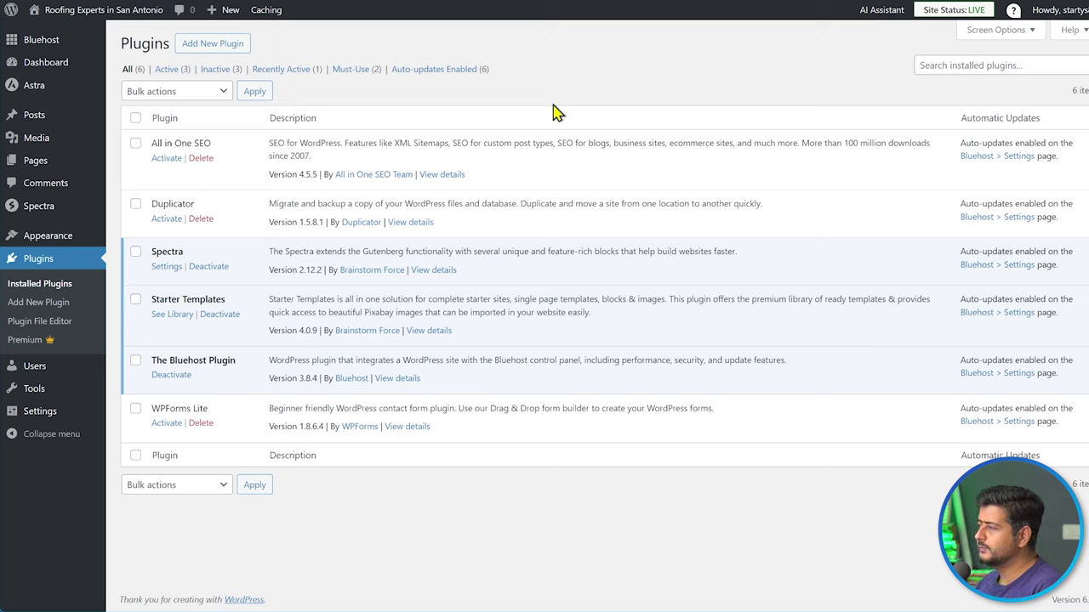
# Activate WPForms Lite and scroll its welcome page down to Create Your First Form
pyautogui.click(167, 424)
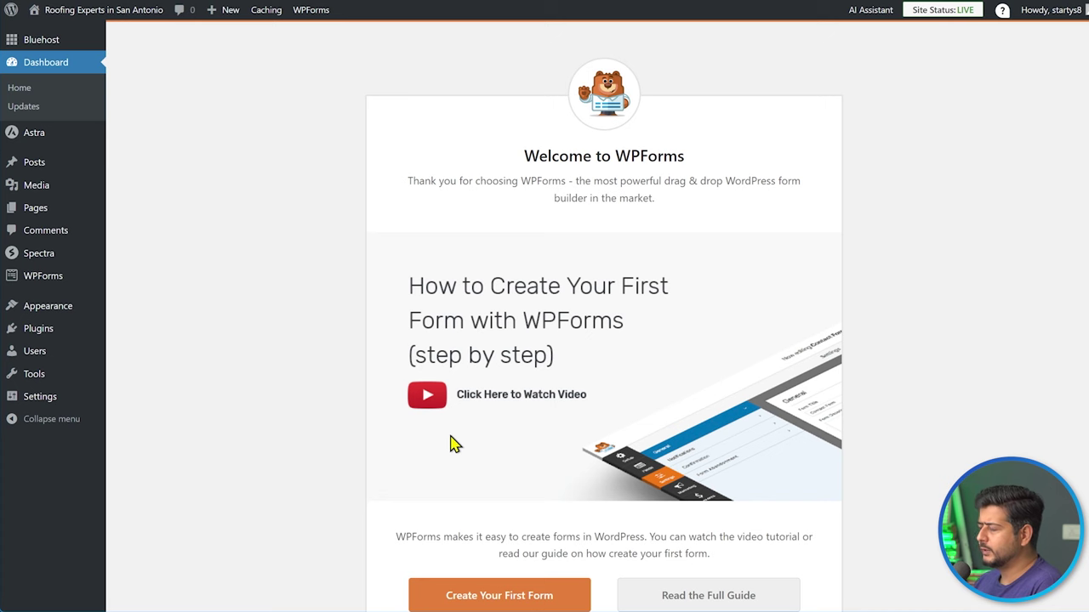
pyautogui.scroll(-2, 297, 364)
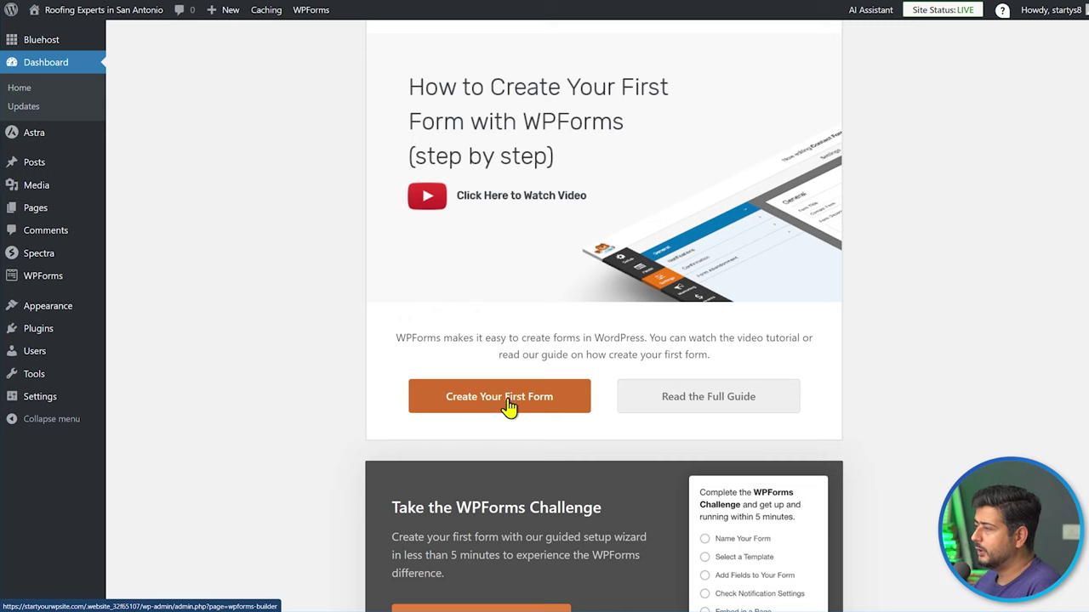
pyautogui.moveTo(37, 283)
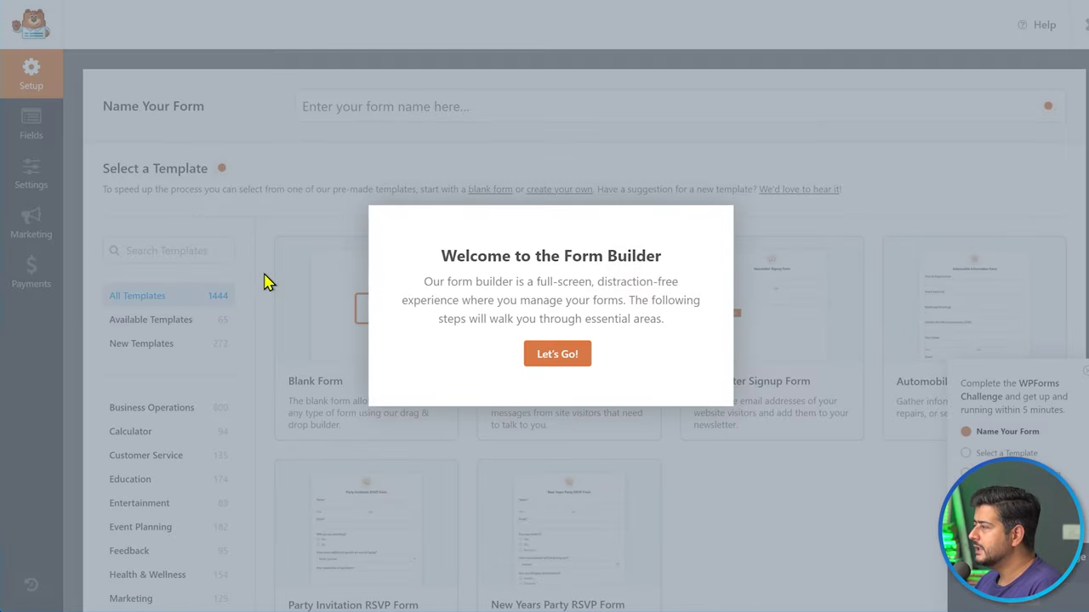
# Dismiss the form builder's welcome message, naming tip and setup checklist
pyautogui.click(544, 355)
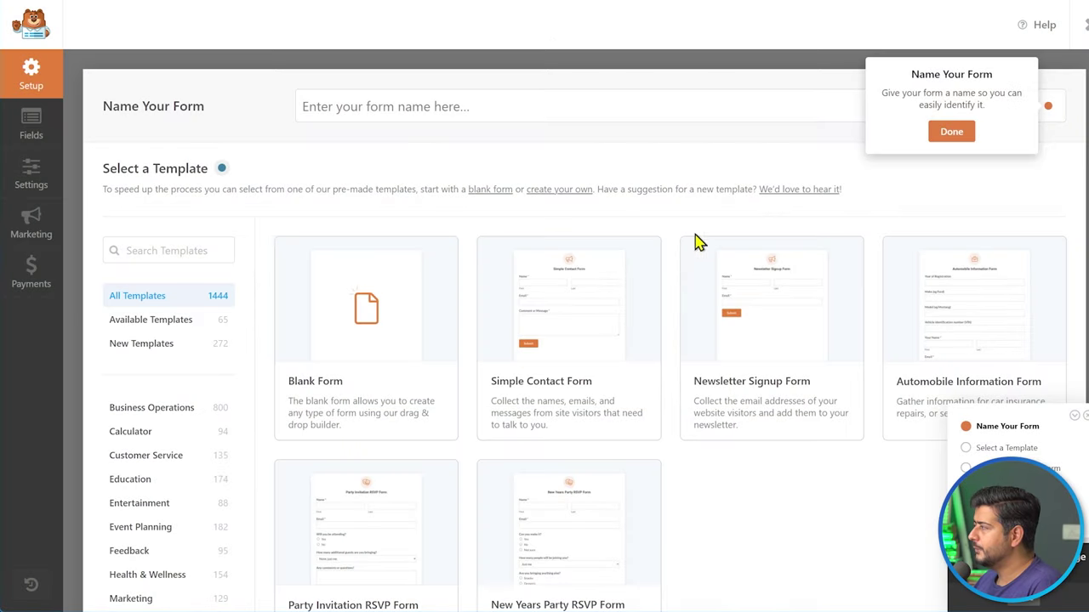
pyautogui.click(957, 138)
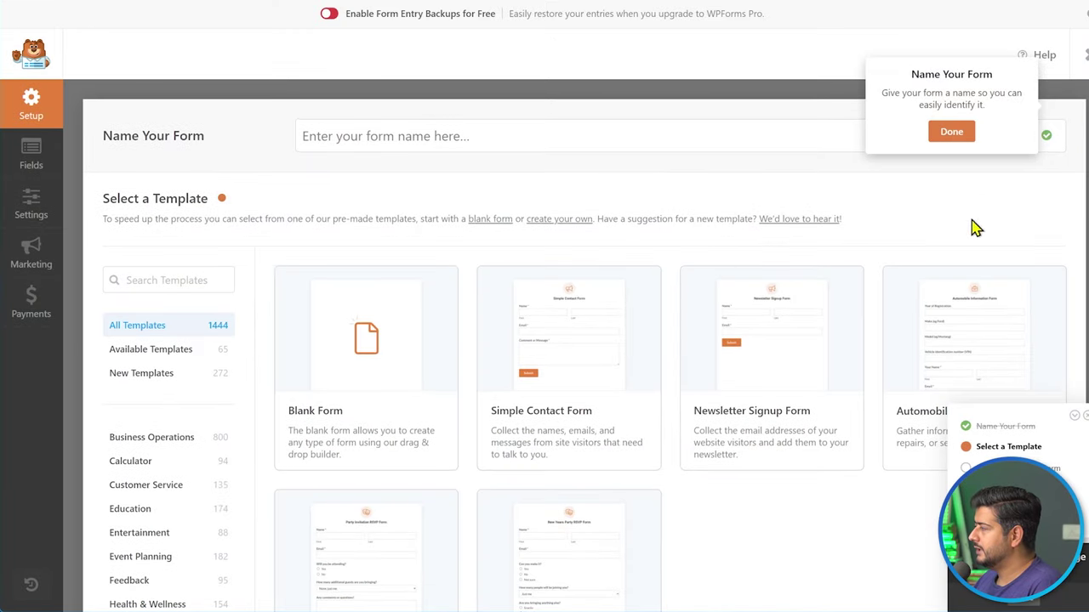
pyautogui.click(1085, 415)
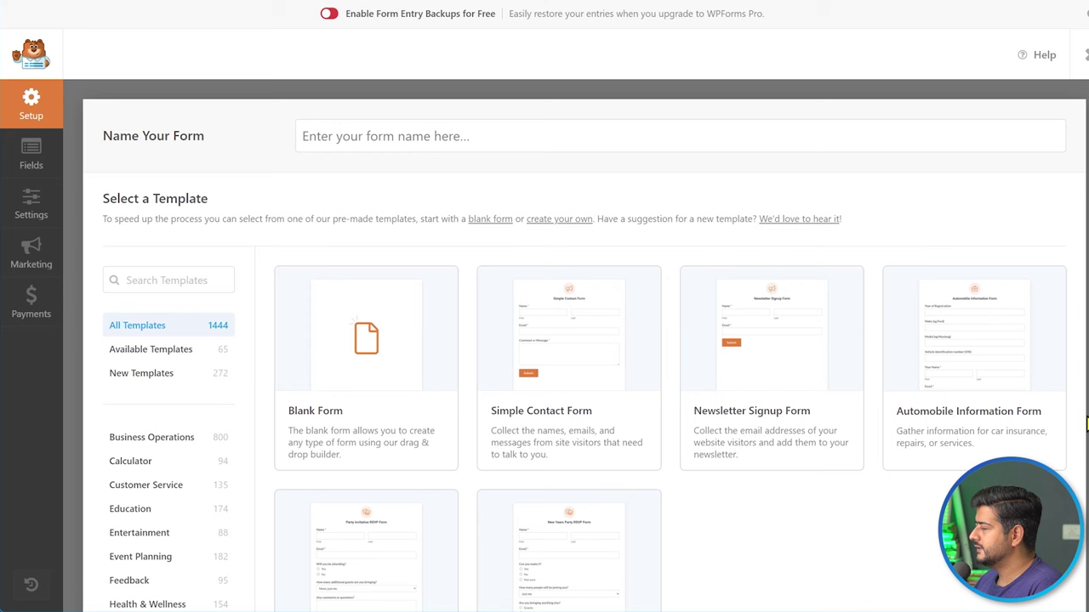
pyautogui.scroll(-1, 668, 236)
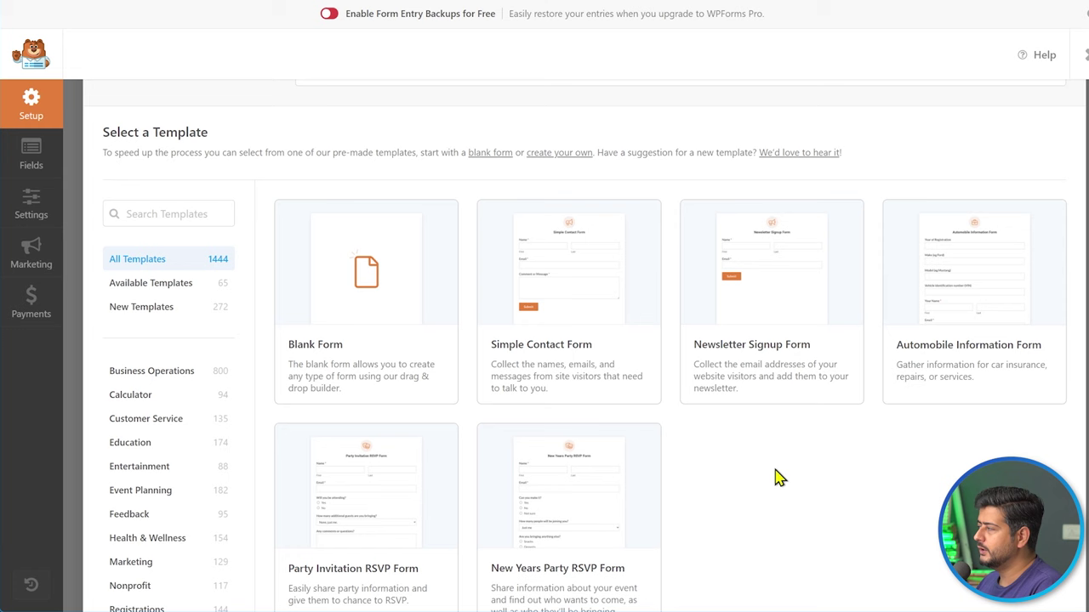
pyautogui.scroll(1, 617, 234)
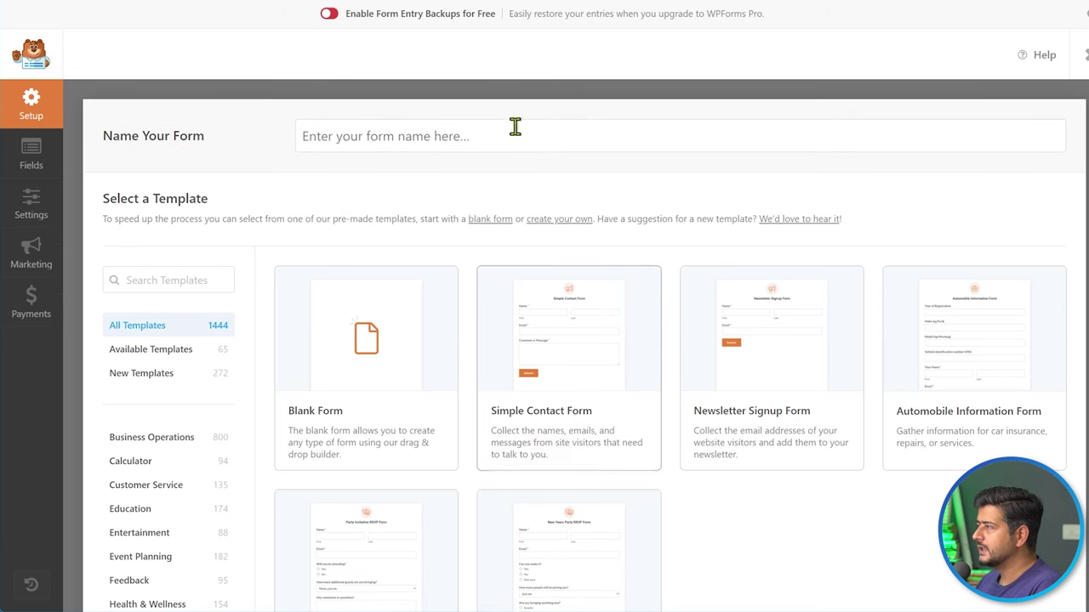
# Name the form 'Enquiry' and base it on the Automobile Information Form template
pyautogui.click(477, 135)
pyautogui.write('Enquiry')
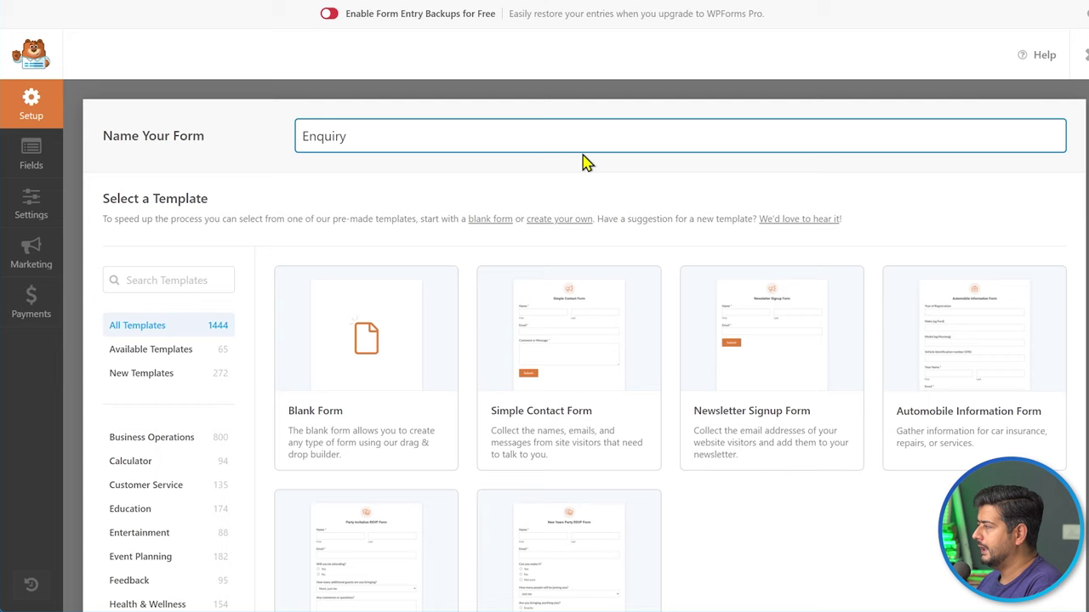
pyautogui.moveTo(961, 408)
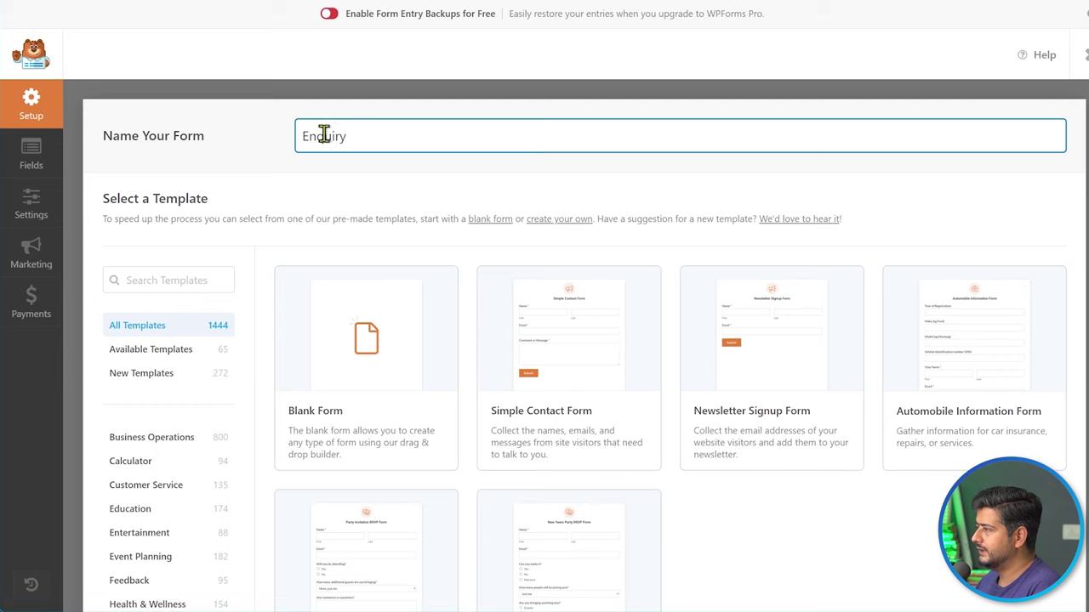
pyautogui.click(927, 446)
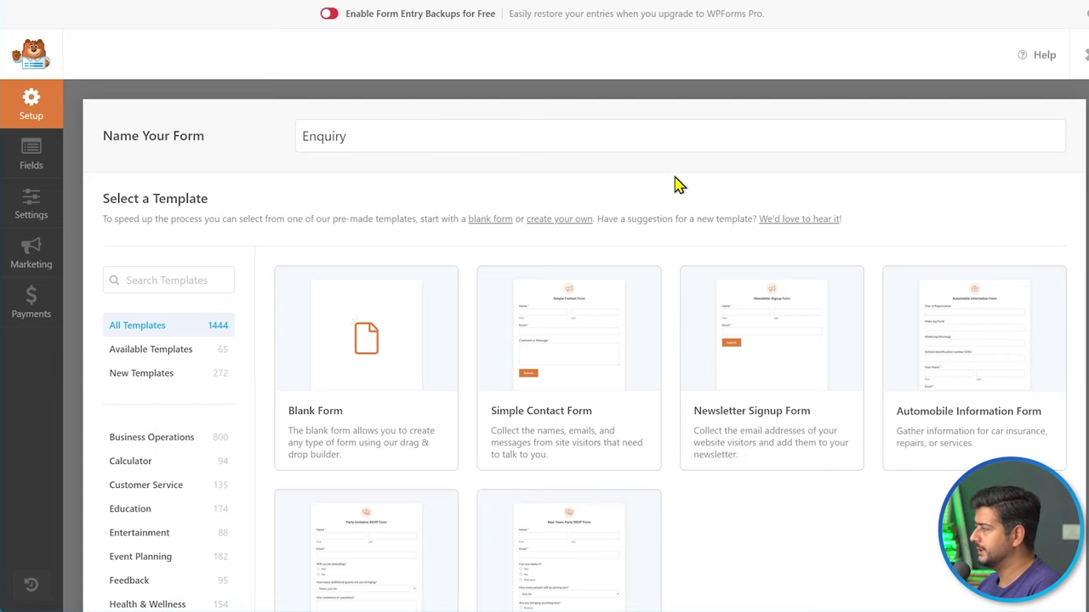
pyautogui.click(920, 449)
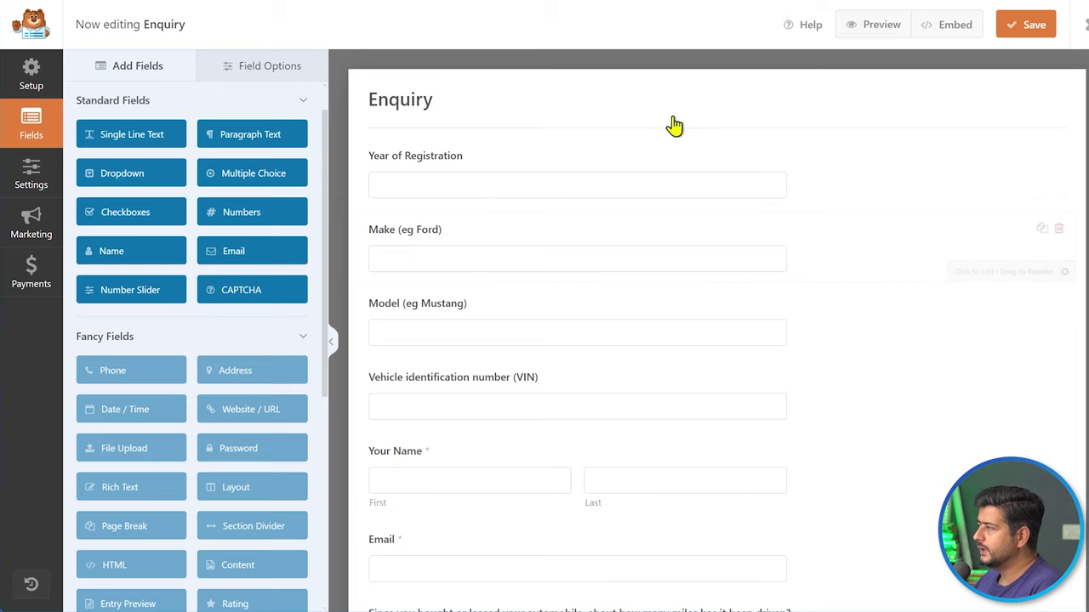
# Move the Your Name field to the top of the form
pyautogui.scroll(-3, 481, 170)
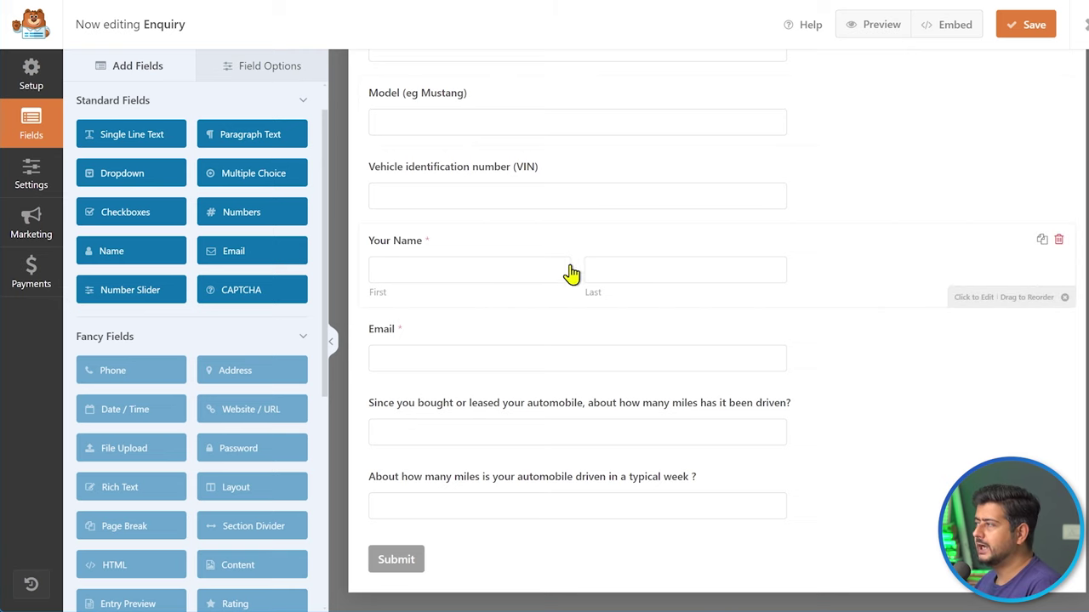
pyautogui.scroll(3, 587, 279)
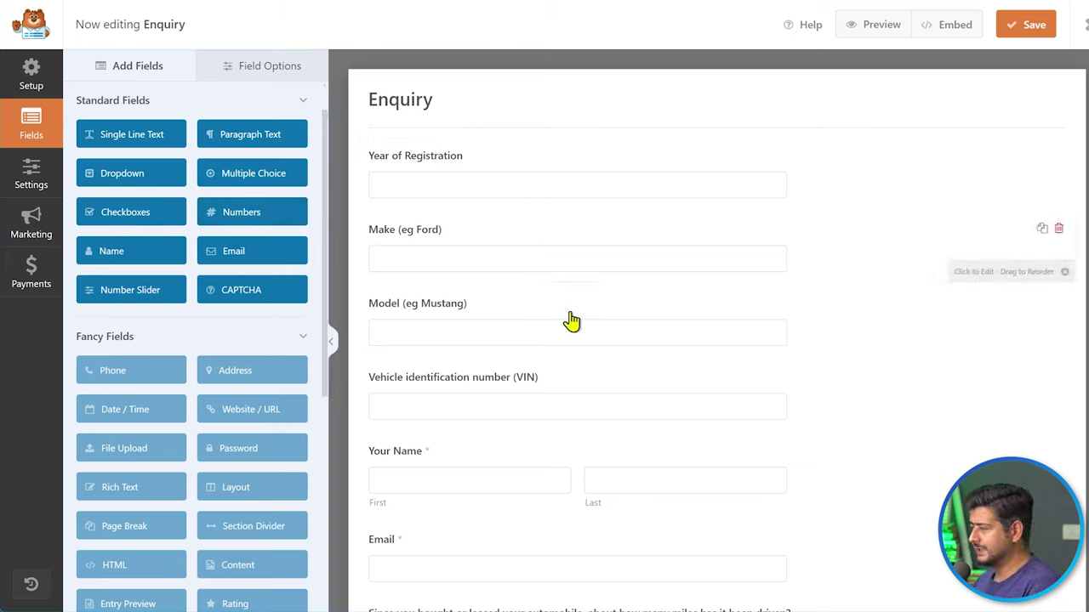
pyautogui.scroll(-1, 495, 418)
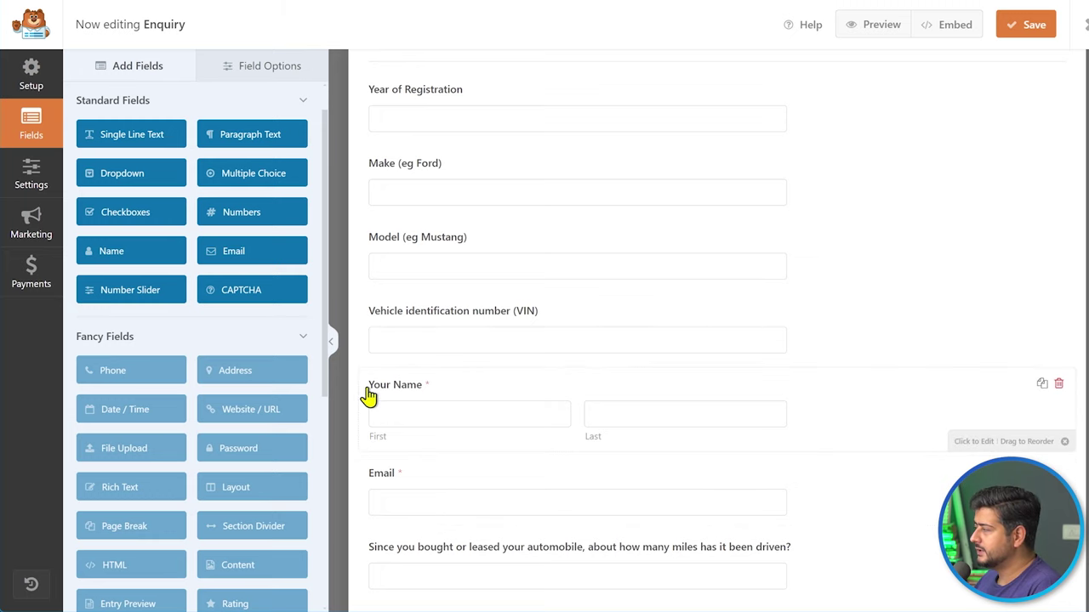
pyautogui.moveTo(692, 392); pyautogui.dragTo(682, 78)
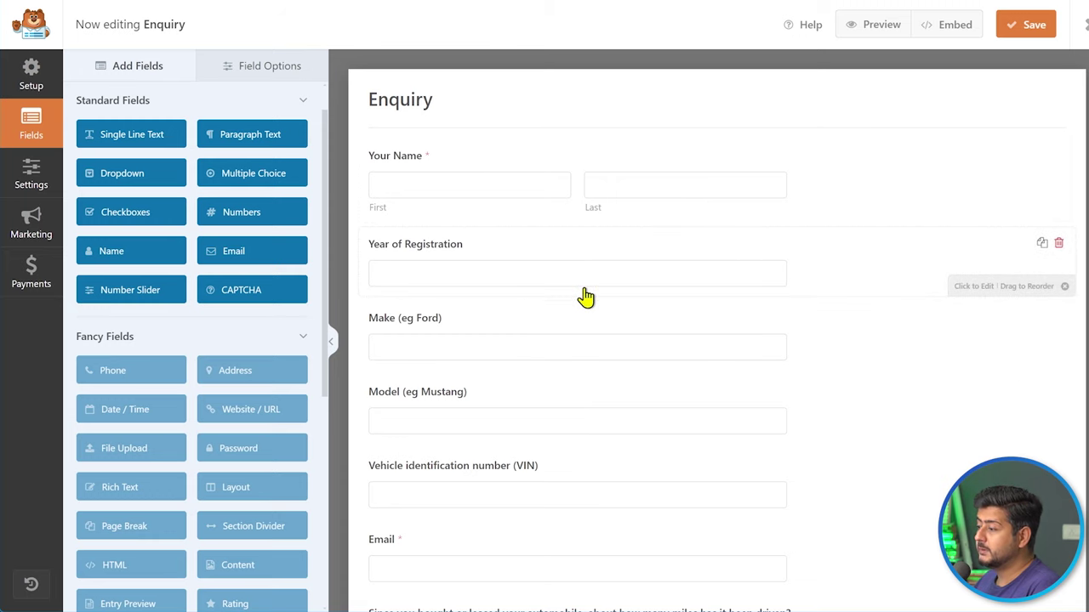
# Delete the Email field from the form
pyautogui.scroll(-3, 586, 297)
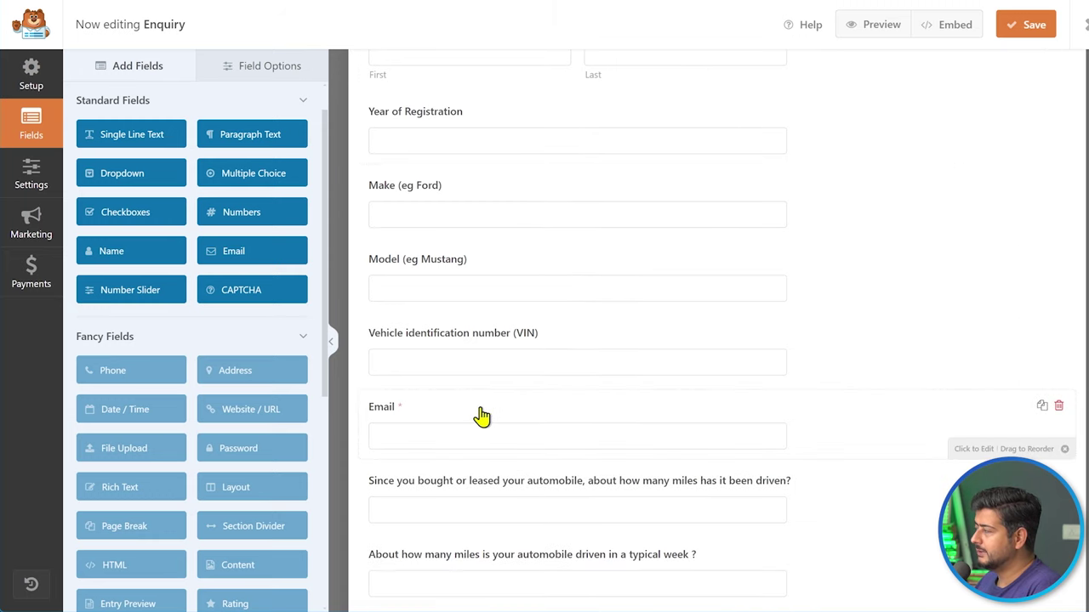
pyautogui.click(1058, 406)
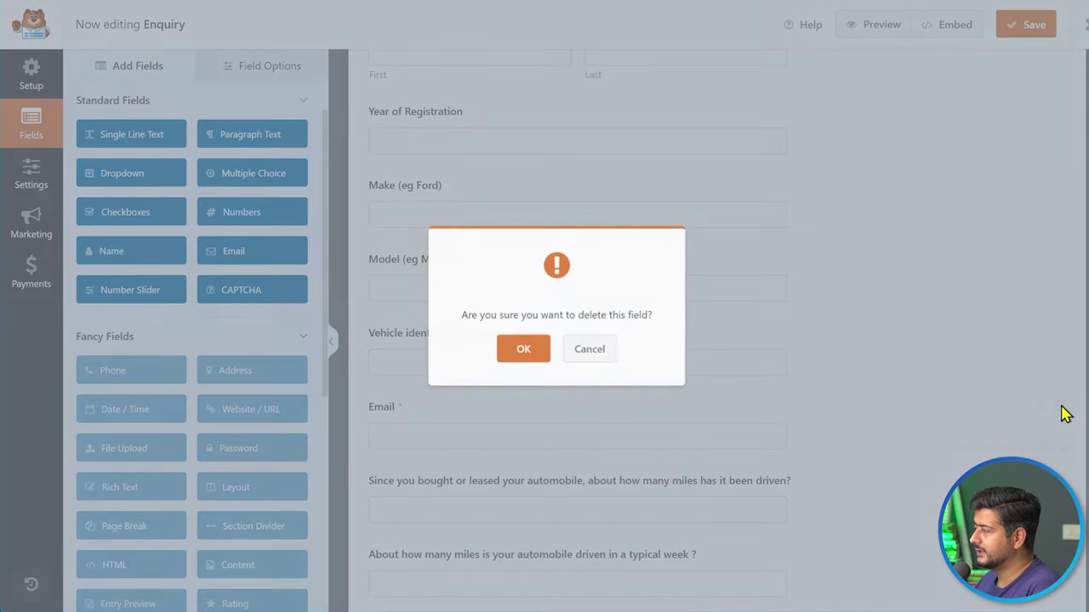
pyautogui.click(528, 342)
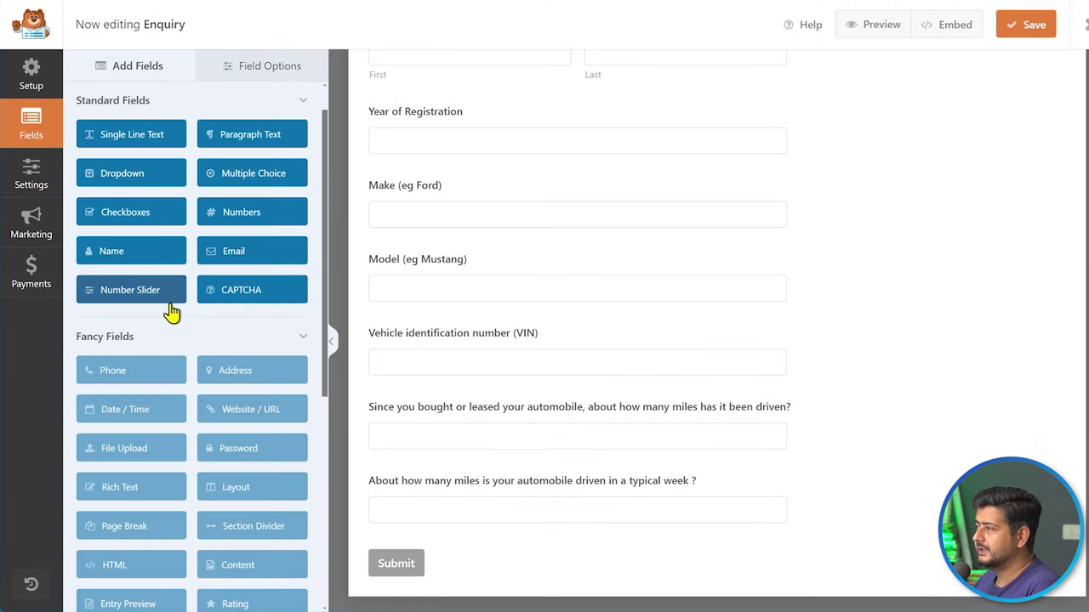
pyautogui.scroll(1, 234, 335)
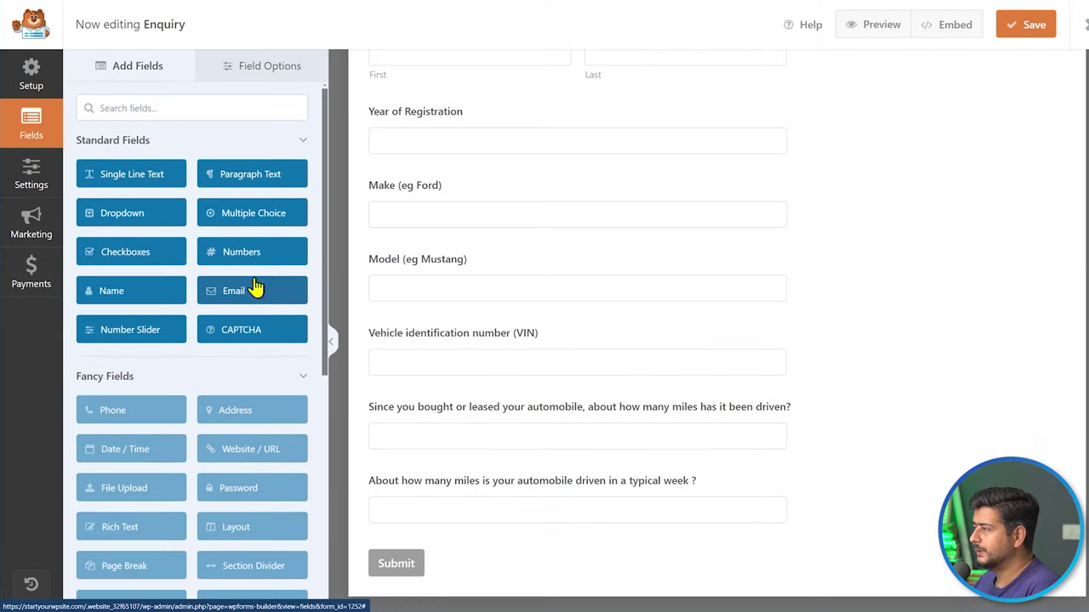
# Add a Numbers field under Your Name labelled 'Phone Number'
pyautogui.moveTo(246, 262); pyautogui.dragTo(426, 155)
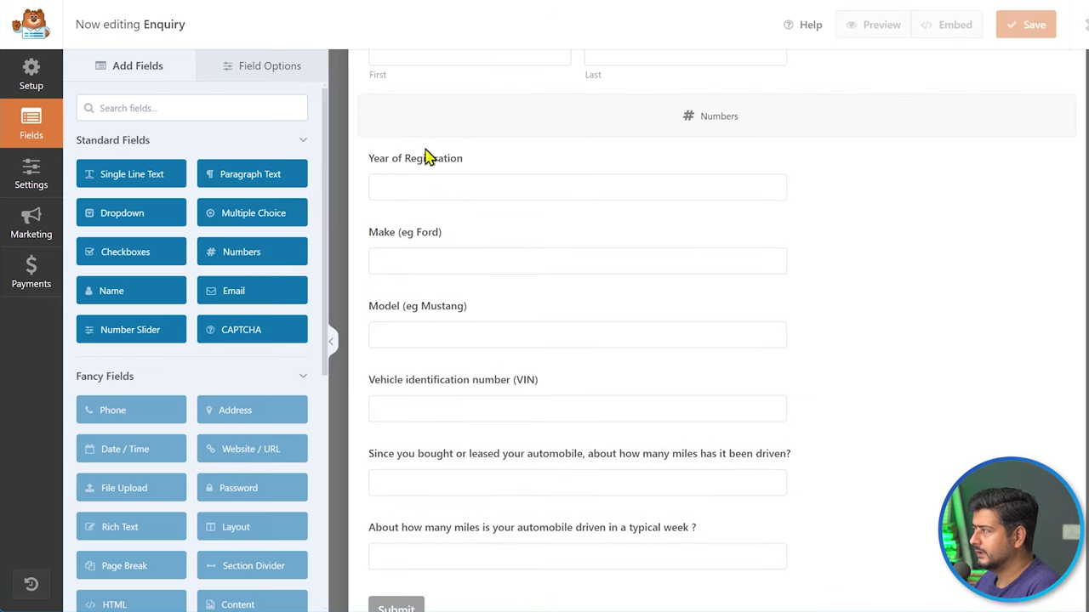
pyautogui.click(473, 253)
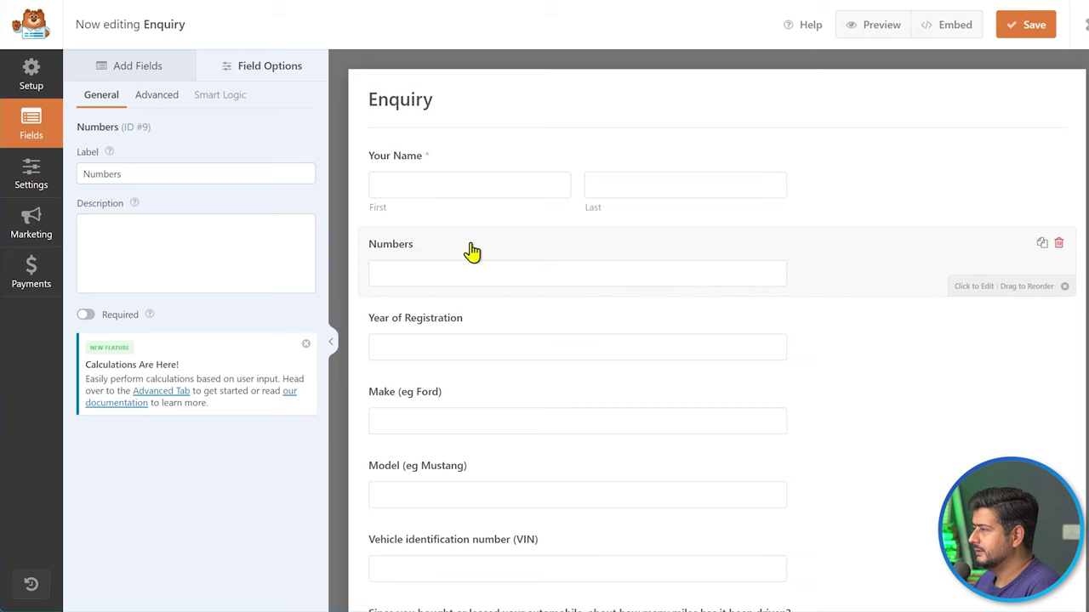
pyautogui.doubleClick(197, 173)
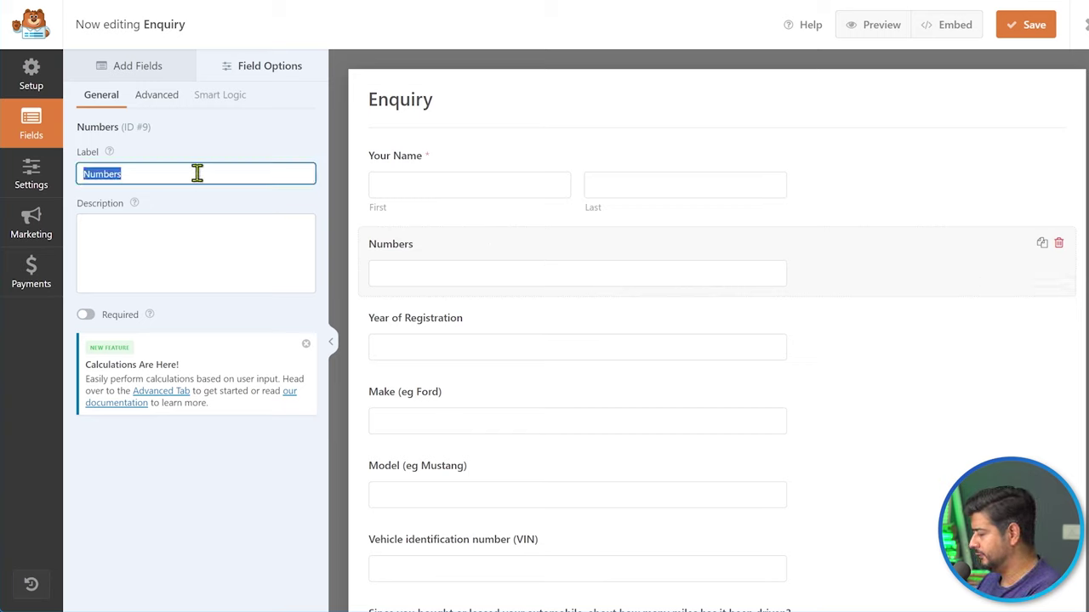
pyautogui.write('Phone Num')
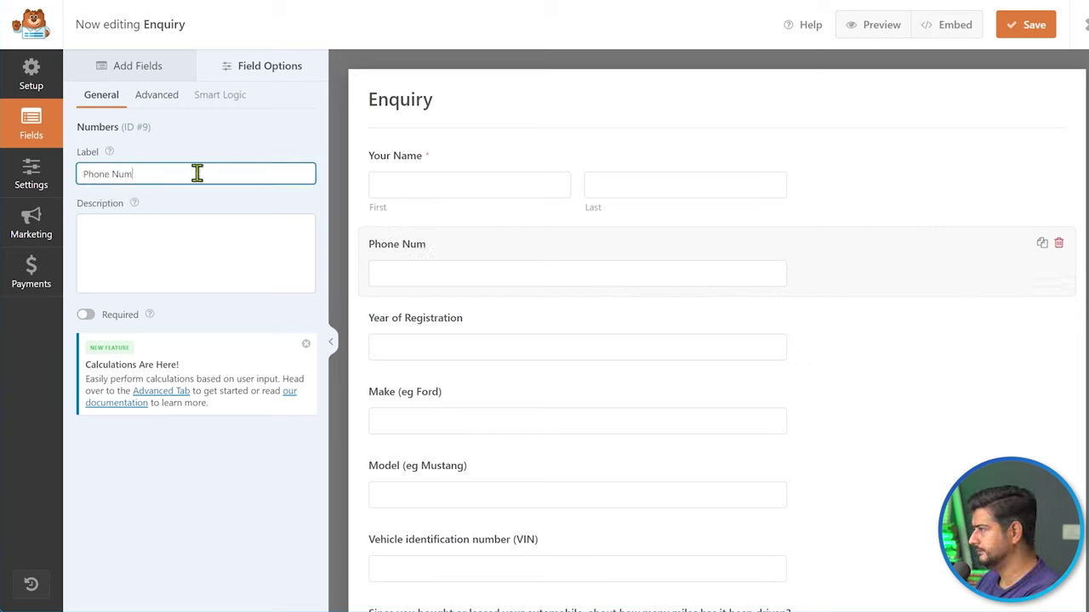
pyautogui.write('ber')
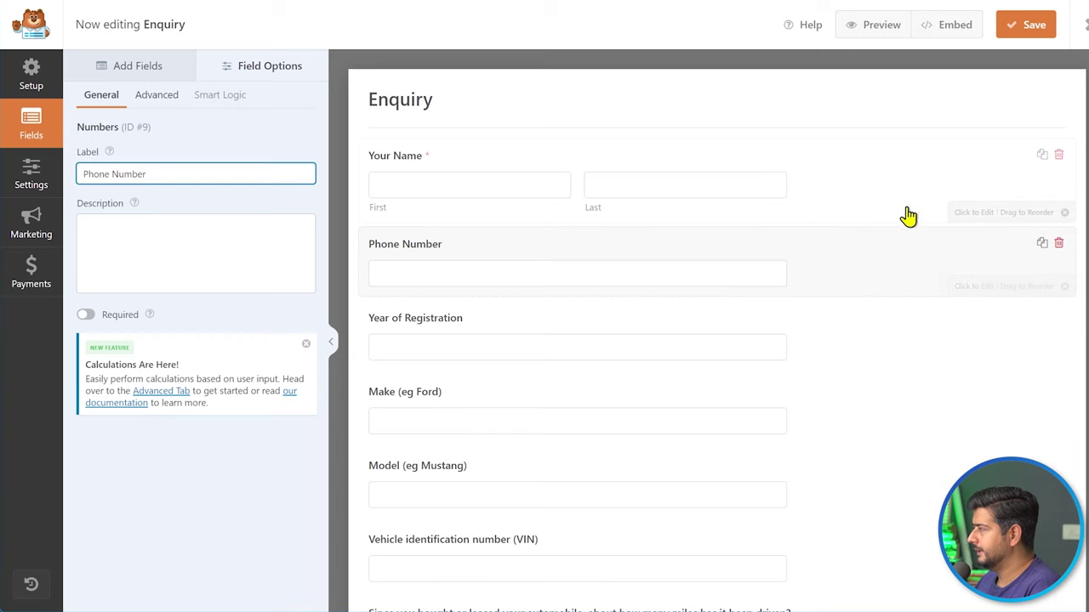
pyautogui.scroll(-3, 665, 329)
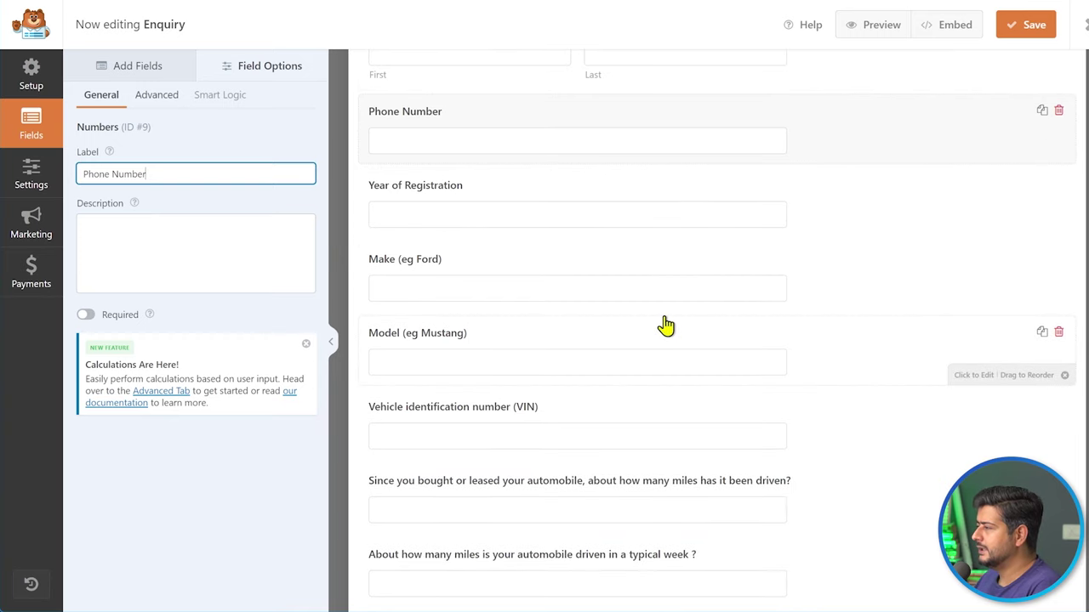
pyautogui.scroll(3, 665, 330)
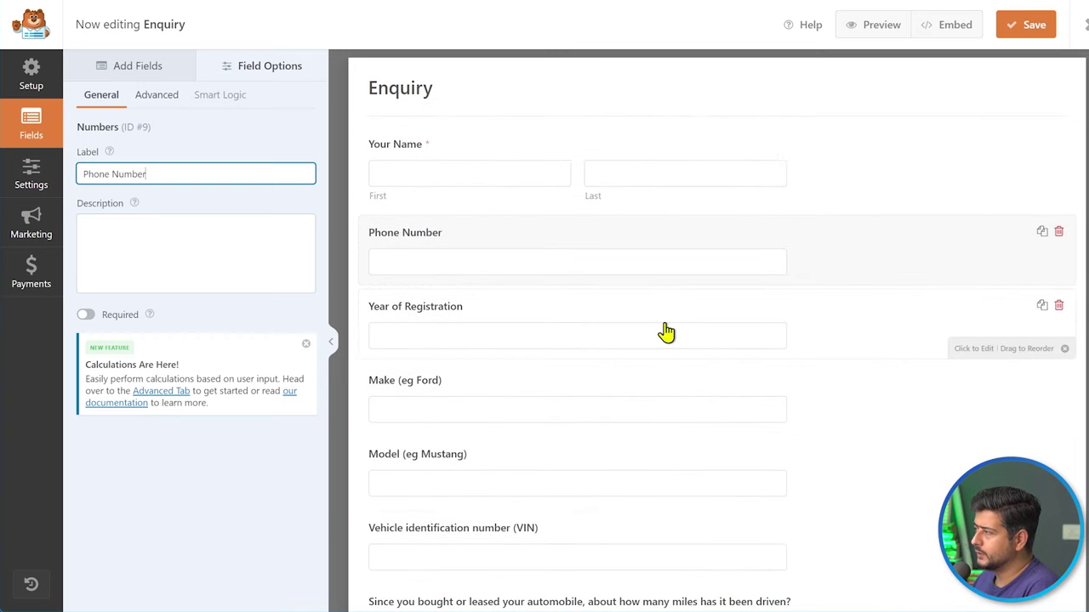
# Relabel Year of Registration to 'When was the house built' and Make to 'Square Footage', and begin deleting Model
pyautogui.click(457, 314)
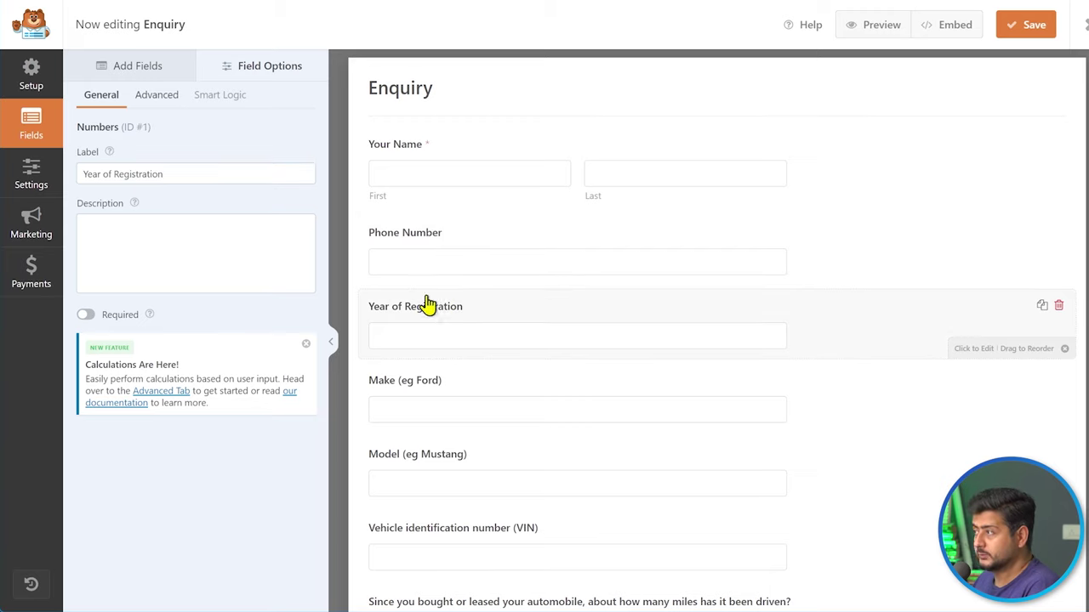
pyautogui.moveTo(170, 176); pyautogui.dragTo(76, 176)
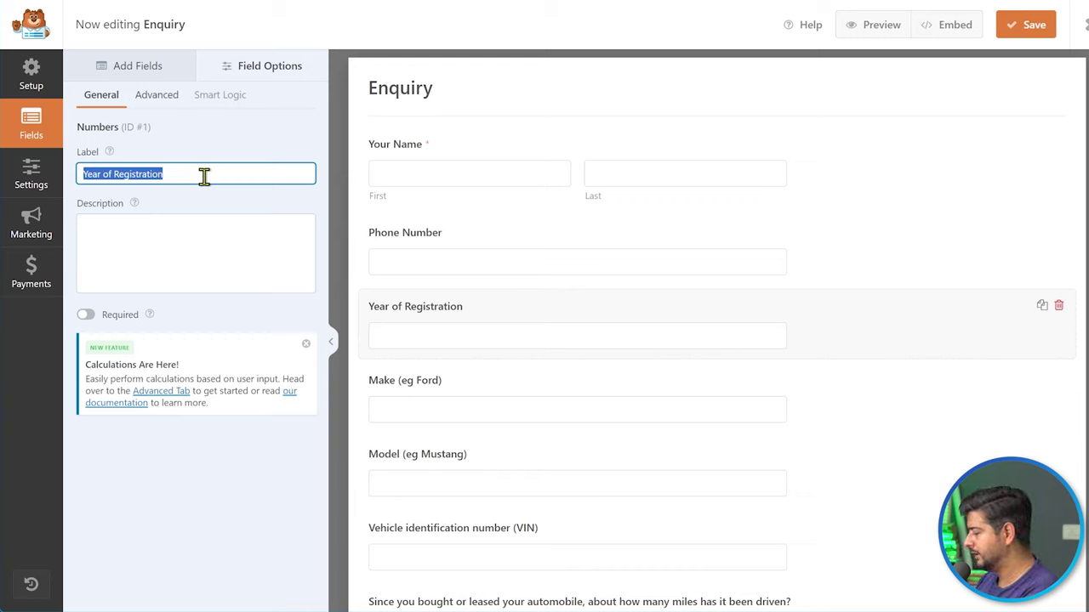
pyautogui.write('When was the house b')
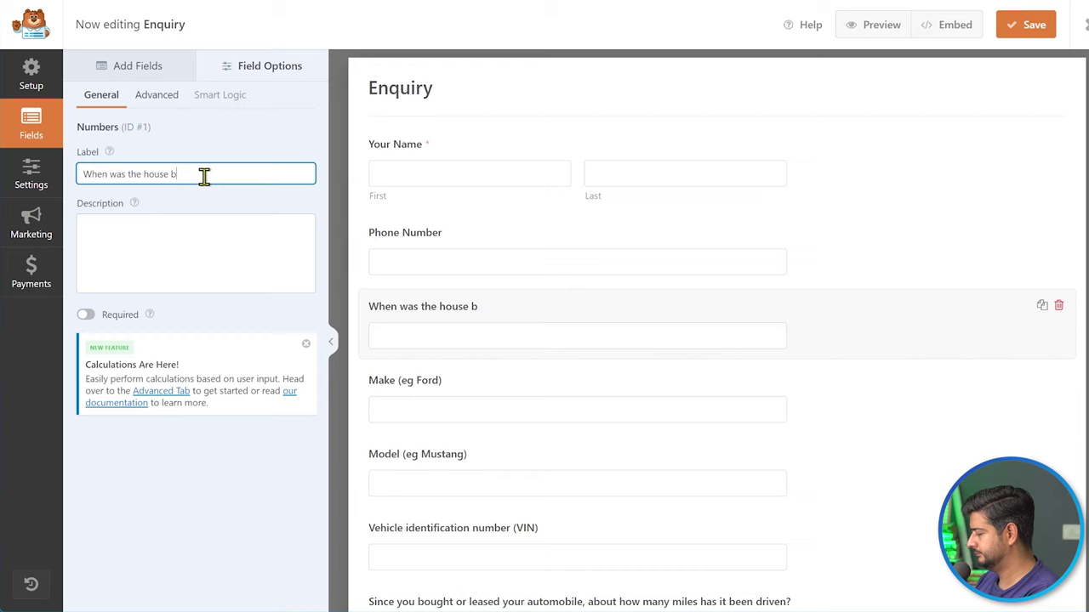
pyautogui.write('uikt')
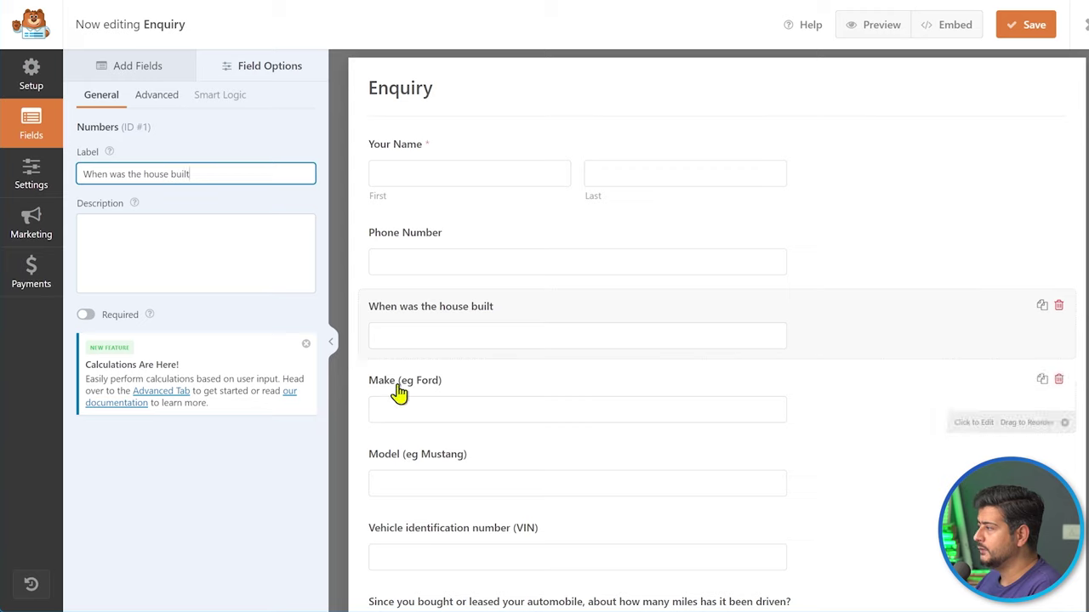
pyautogui.click(398, 390)
pyautogui.tripleClick(175, 173)
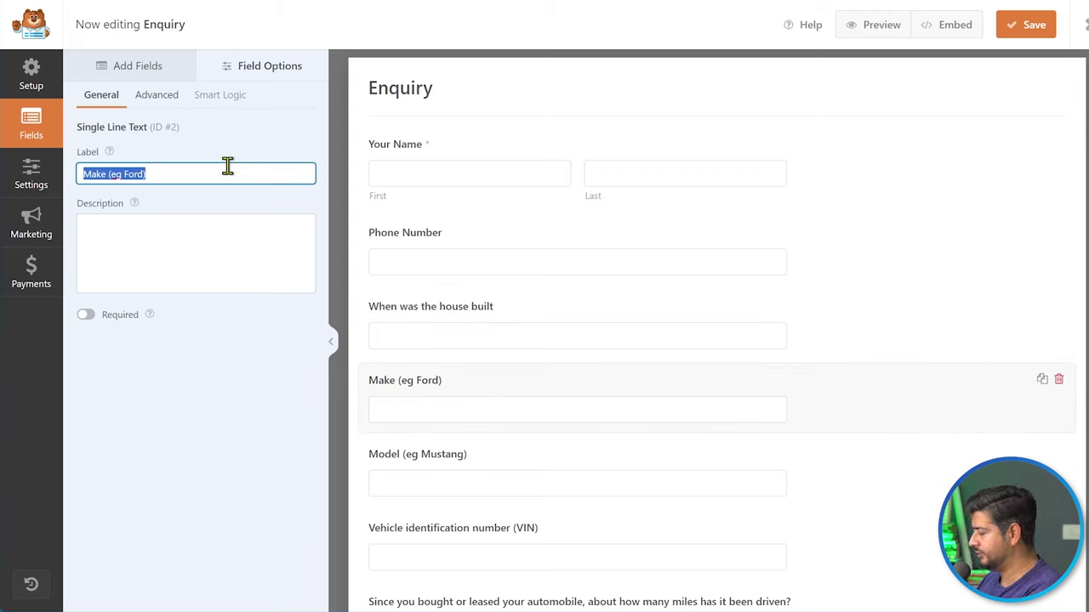
pyautogui.write('Square F')
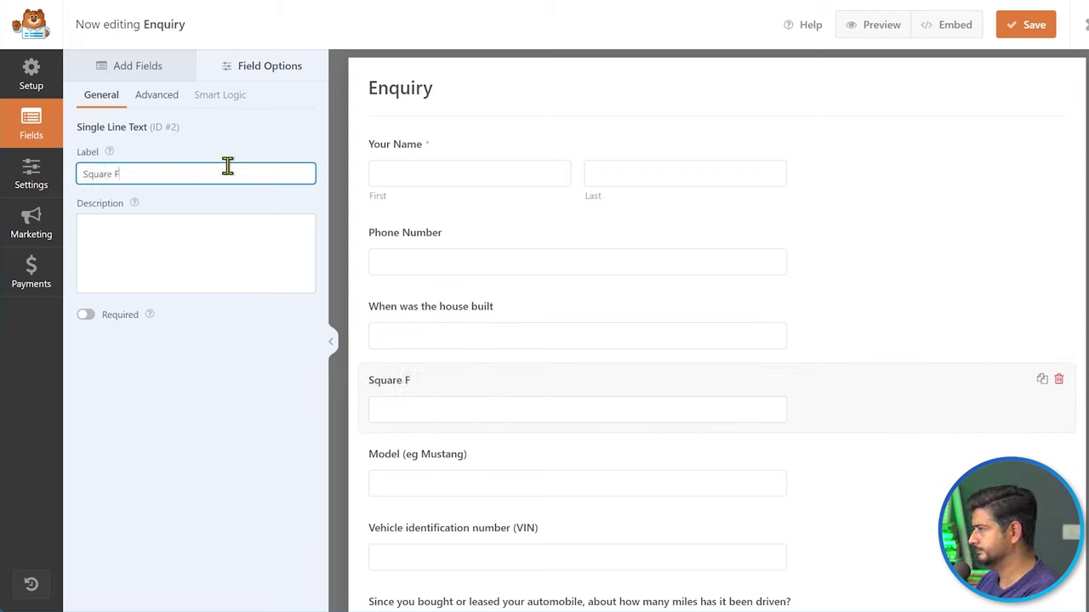
pyautogui.write('ootage')
pyautogui.scroll(-3, 493, 352)
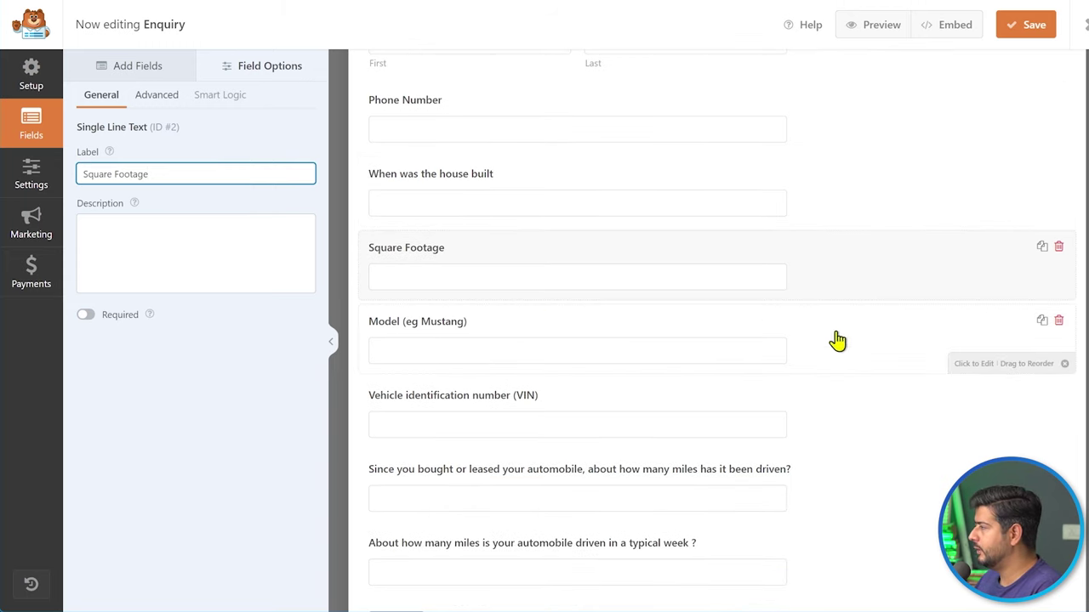
pyautogui.click(1059, 320)
# Delete the Model, VIN, miles-driven and weekly mileage fields
pyautogui.click(520, 350)
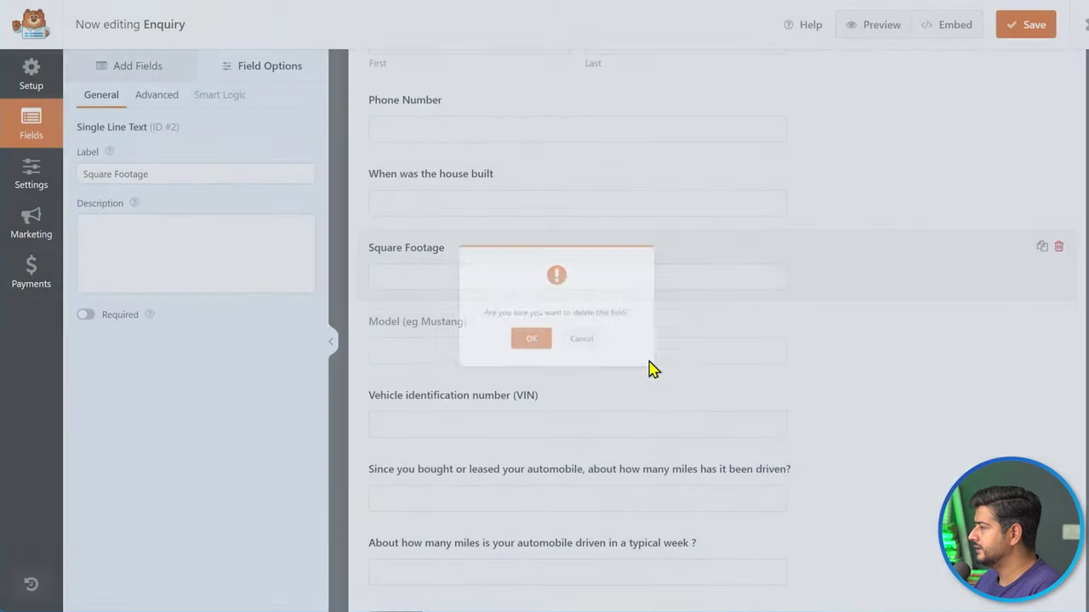
pyautogui.click(1058, 329)
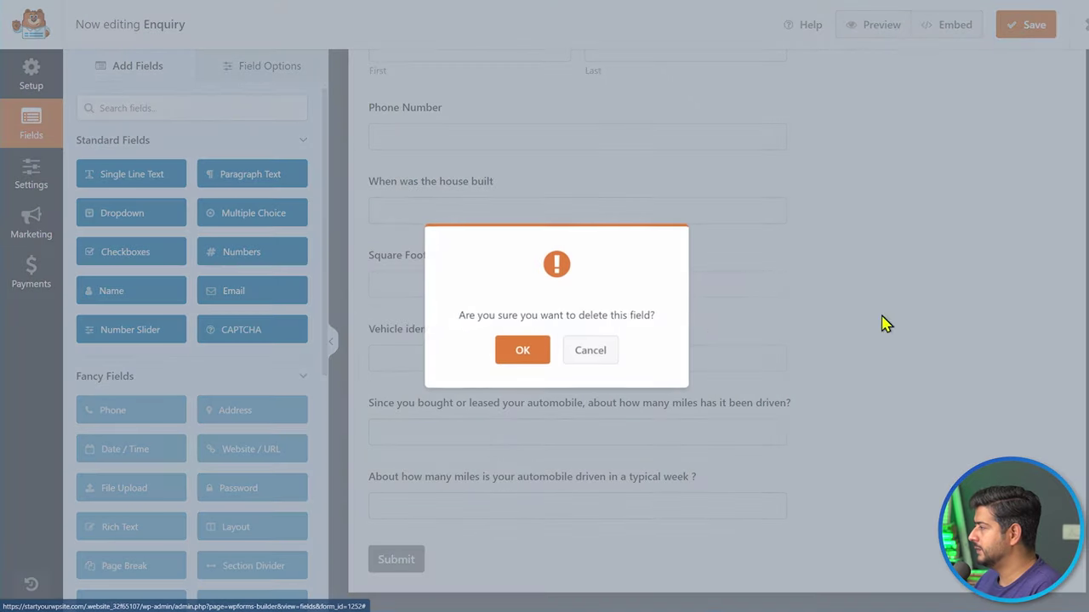
pyautogui.click(521, 351)
pyautogui.click(1045, 415)
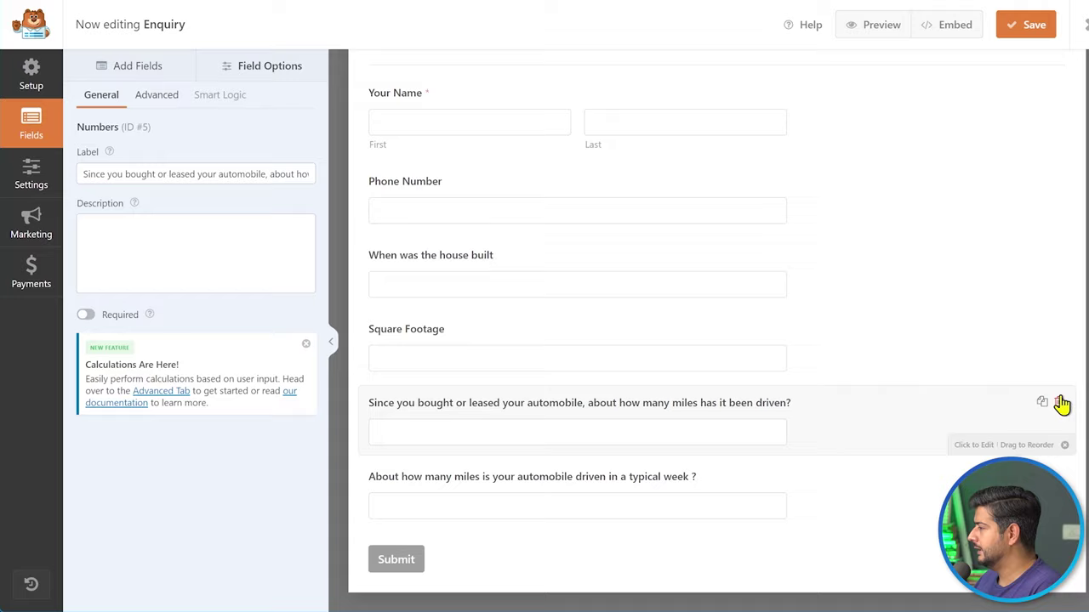
pyautogui.click(1058, 402)
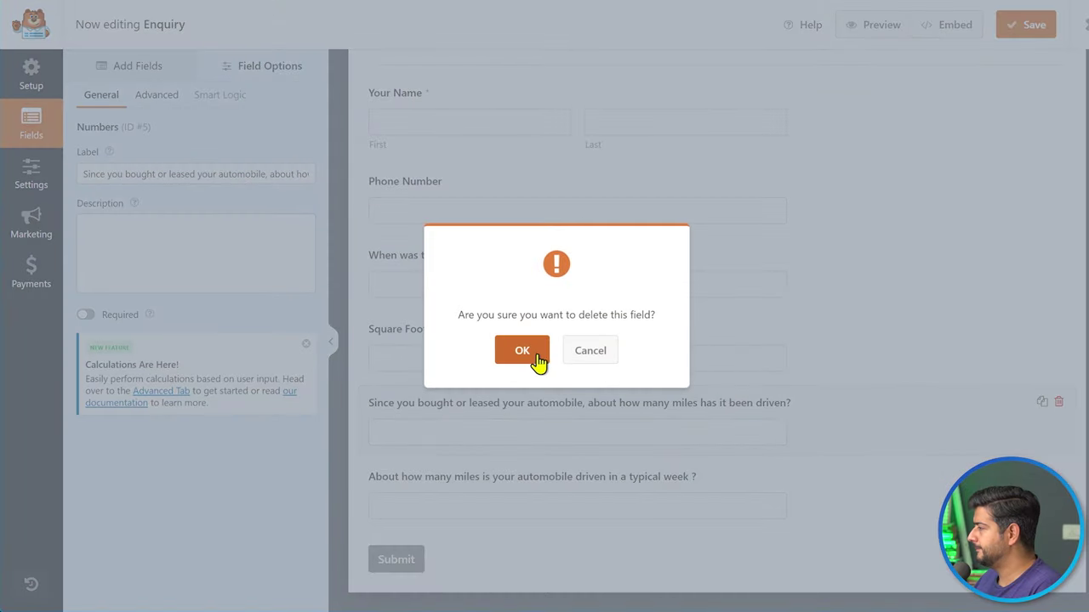
pyautogui.click(527, 351)
pyautogui.click(1066, 464)
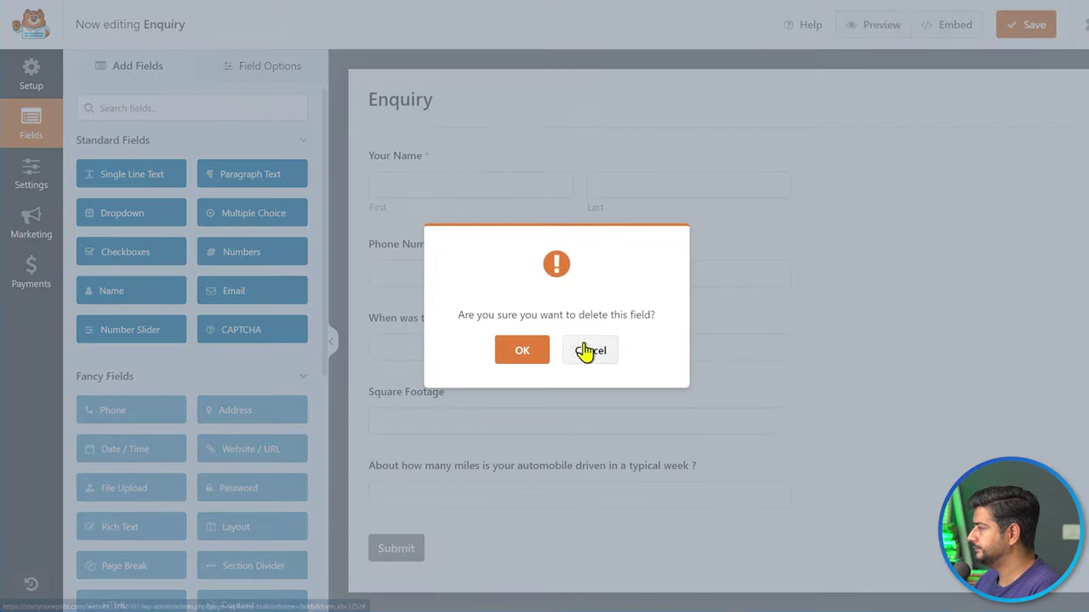
pyautogui.click(536, 351)
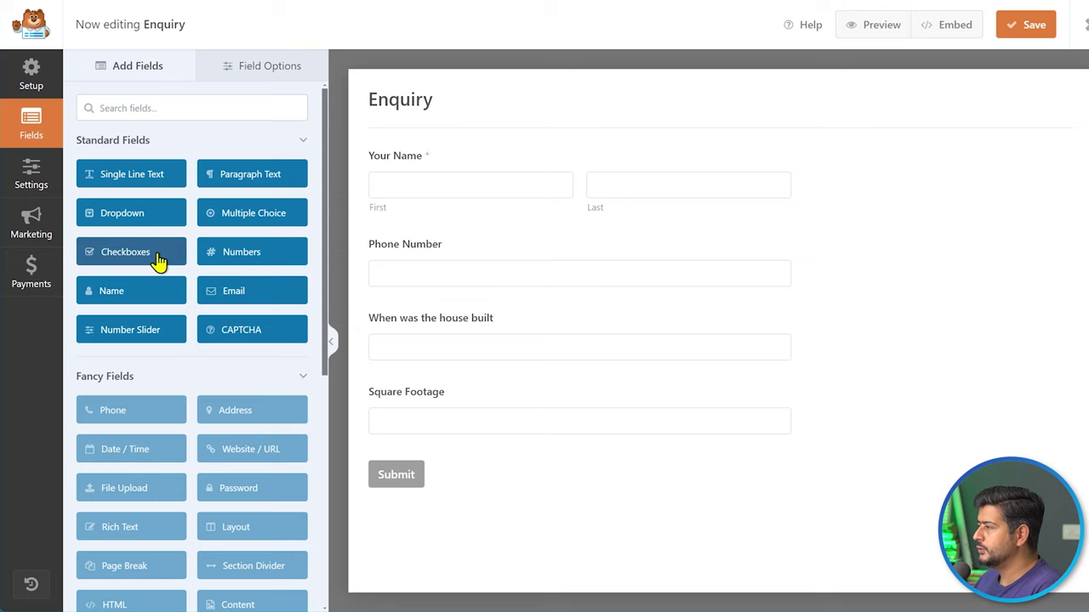
# Add a dropdown below Square Footage labelled 'What kind of roofing do you want?'
pyautogui.moveTo(136, 219); pyautogui.dragTo(449, 473)
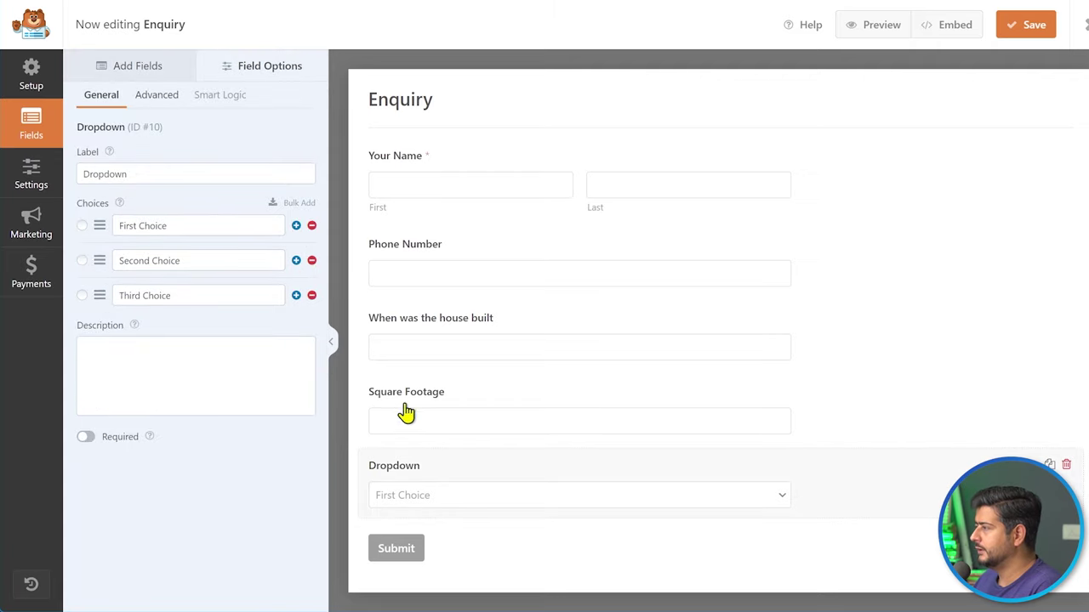
pyautogui.moveTo(182, 173); pyautogui.dragTo(80, 174)
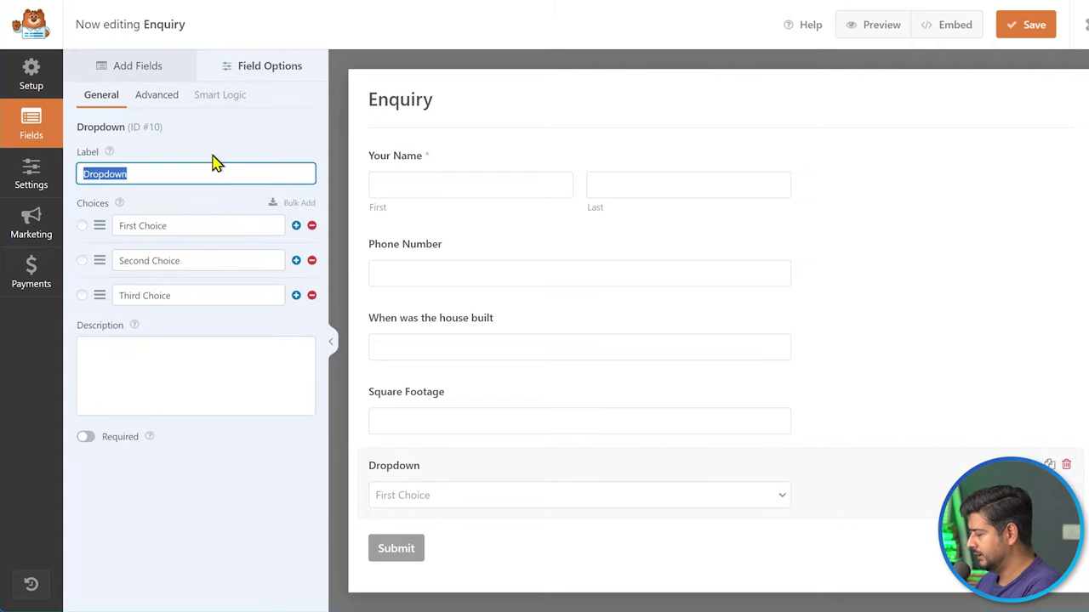
pyautogui.write('What kinf')
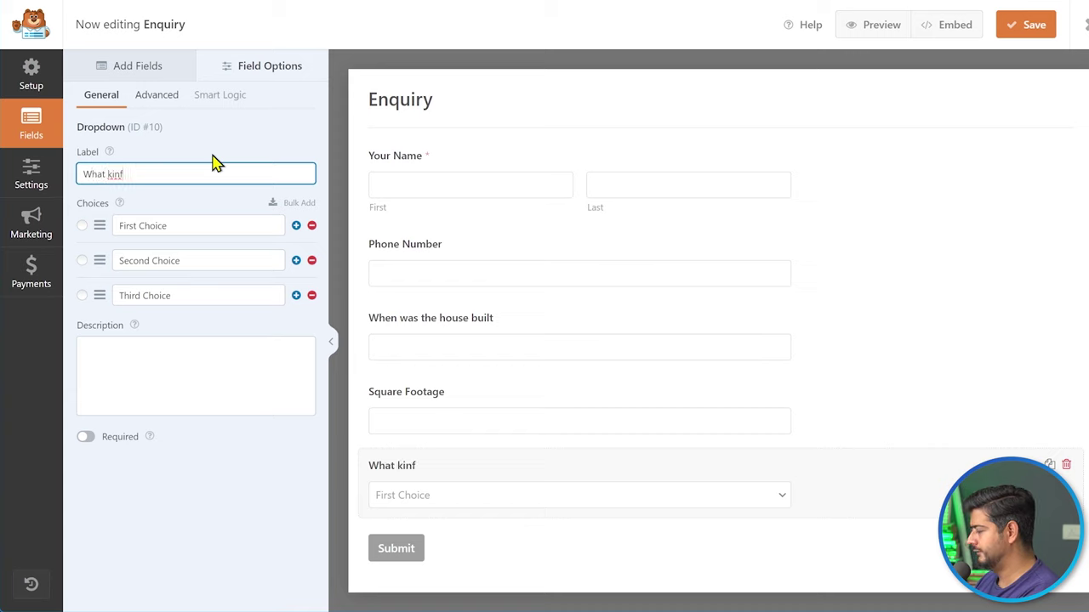
pyautogui.write(' of roo')
pyautogui.press('BackSpace')
pyautogui.press('BackSpace')
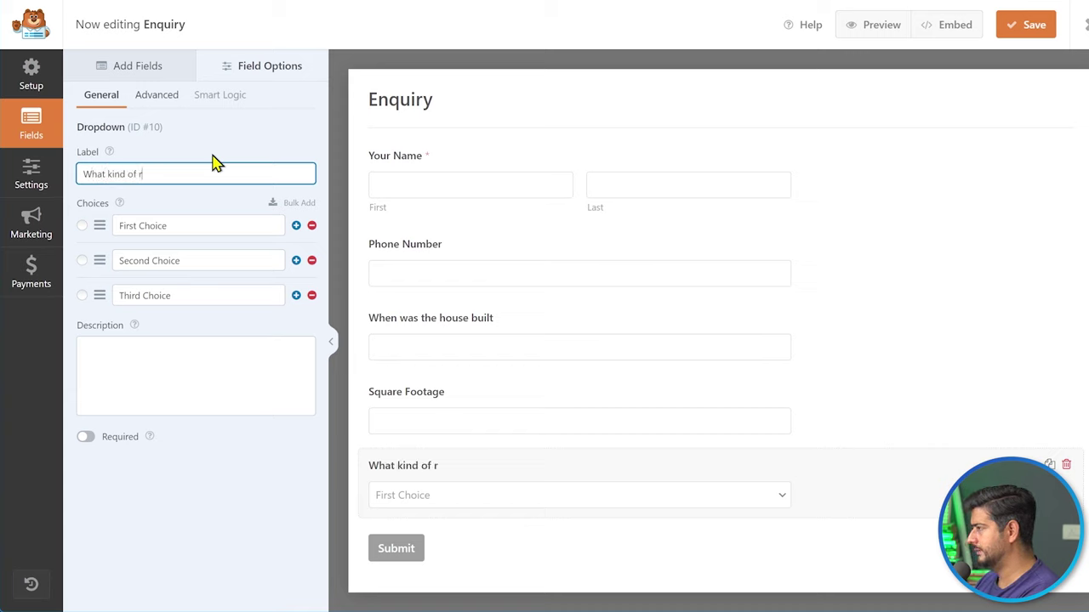
pyautogui.write('oofing')
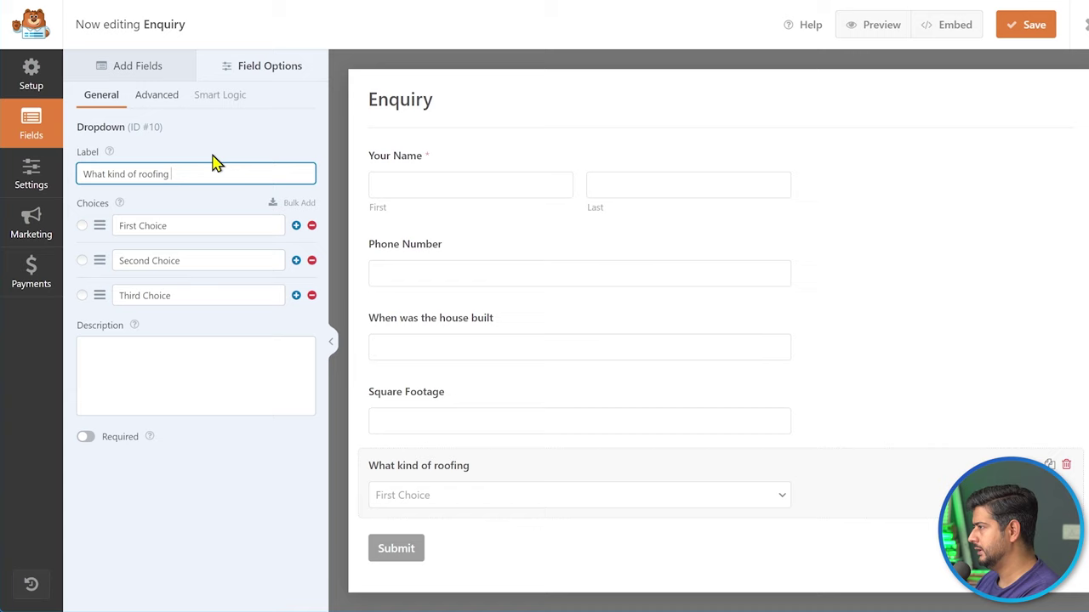
pyautogui.write(' do you wan')
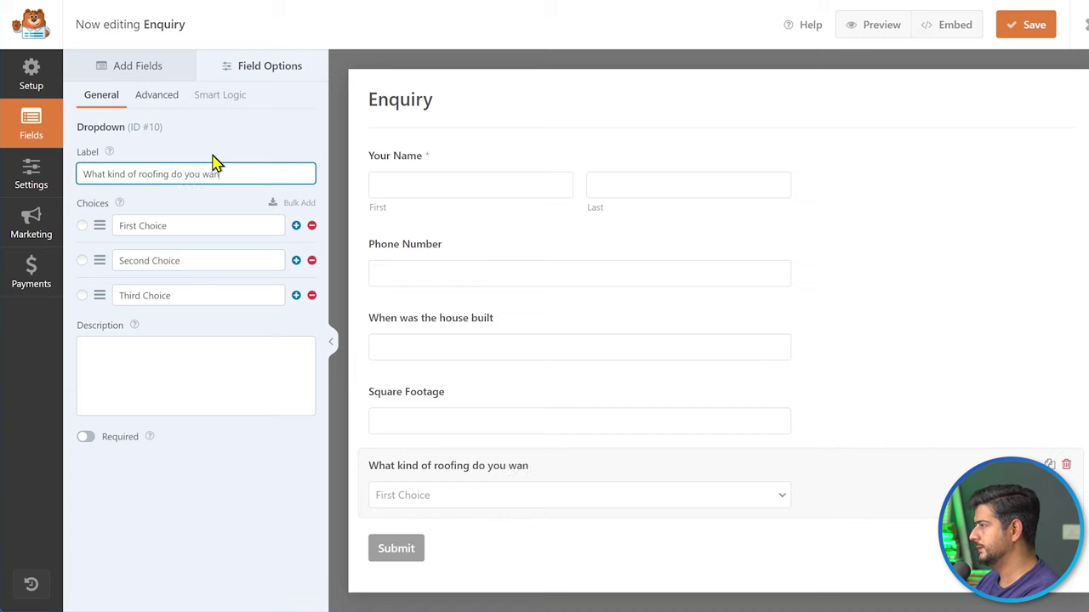
pyautogui.write('?')
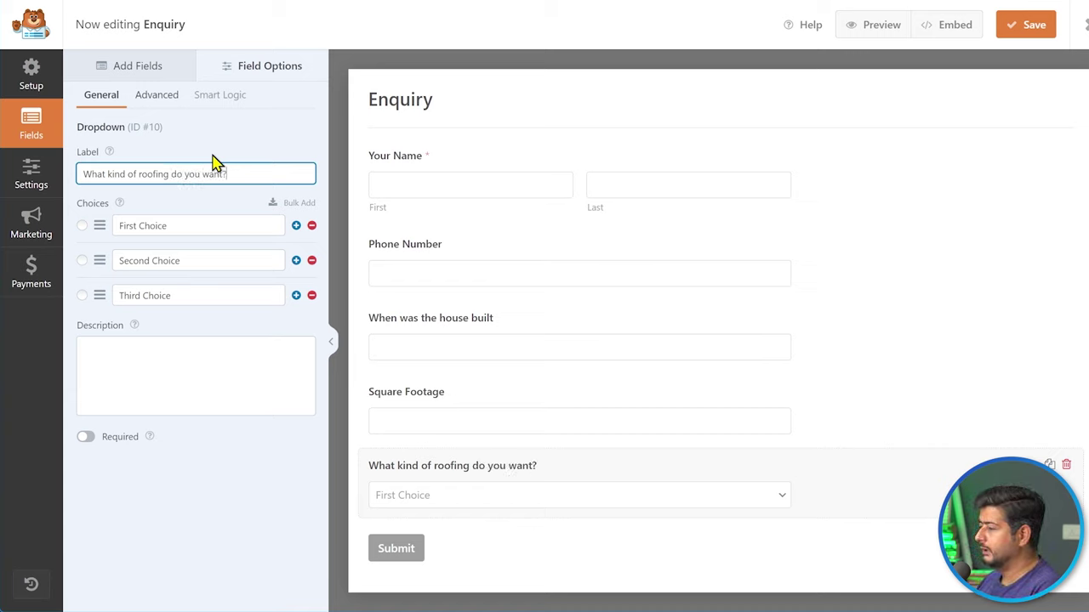
# Rename the dropdown's three choices to First, Second and Third
pyautogui.moveTo(187, 226); pyautogui.dragTo(114, 228)
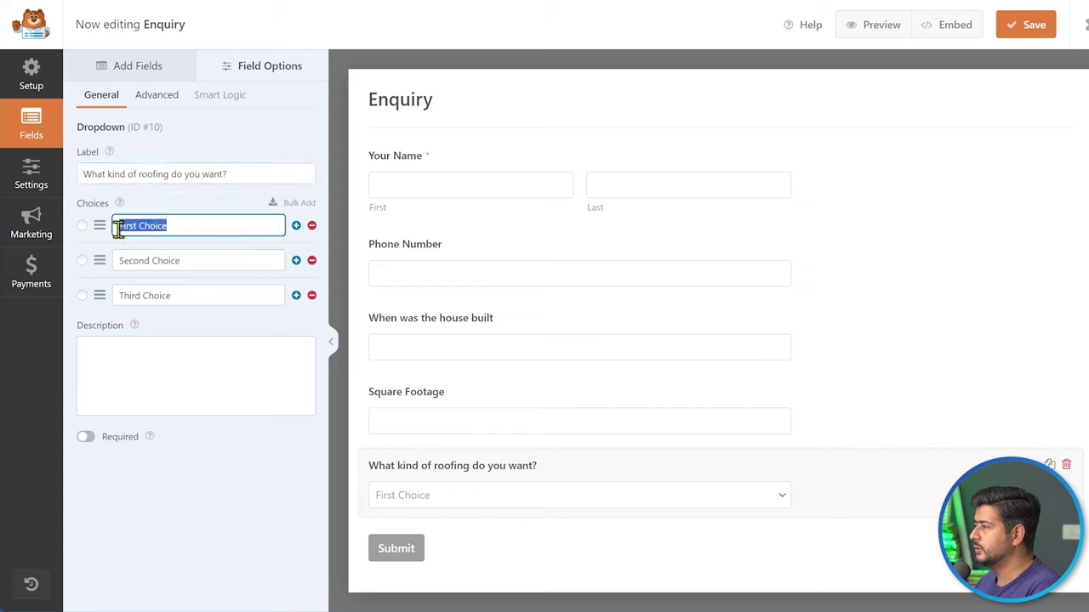
pyautogui.write('First')
pyautogui.click(184, 214)
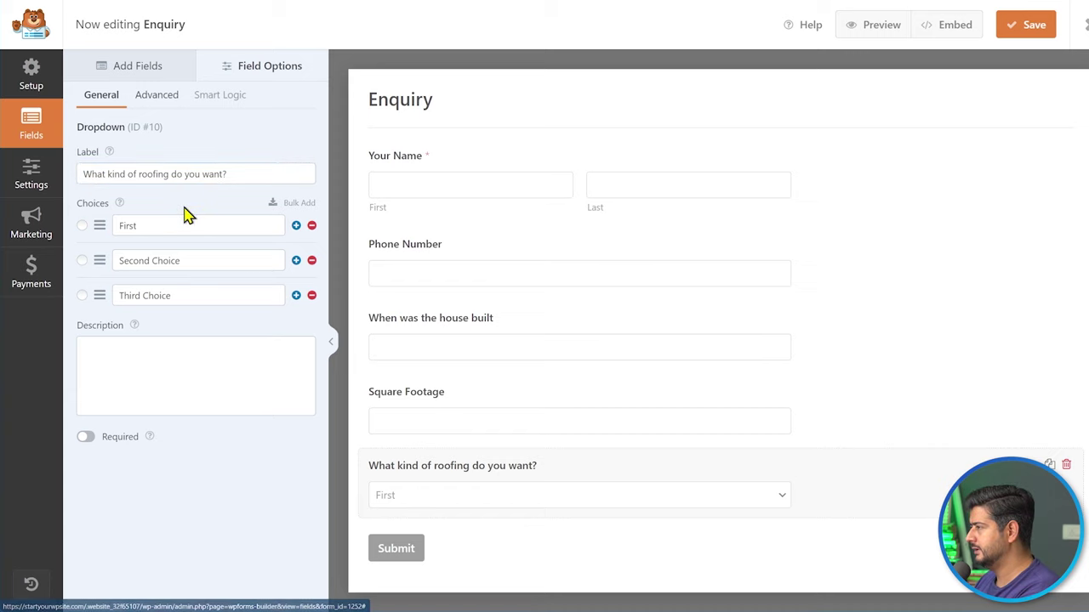
pyautogui.doubleClick(179, 260)
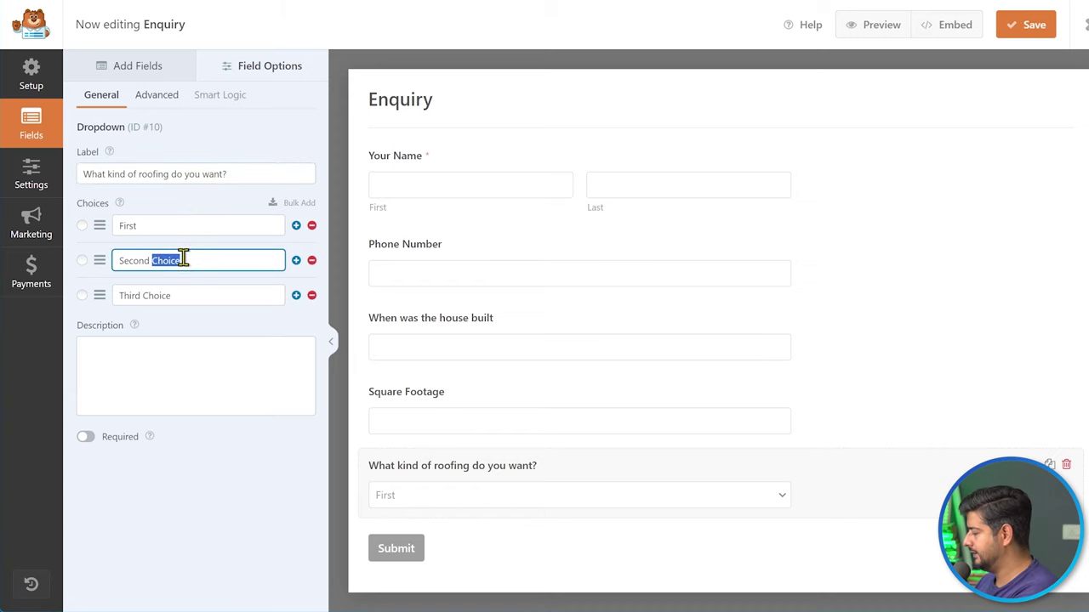
pyautogui.press('BackSpace')
pyautogui.doubleClick(162, 291)
pyautogui.press('BackSpace')
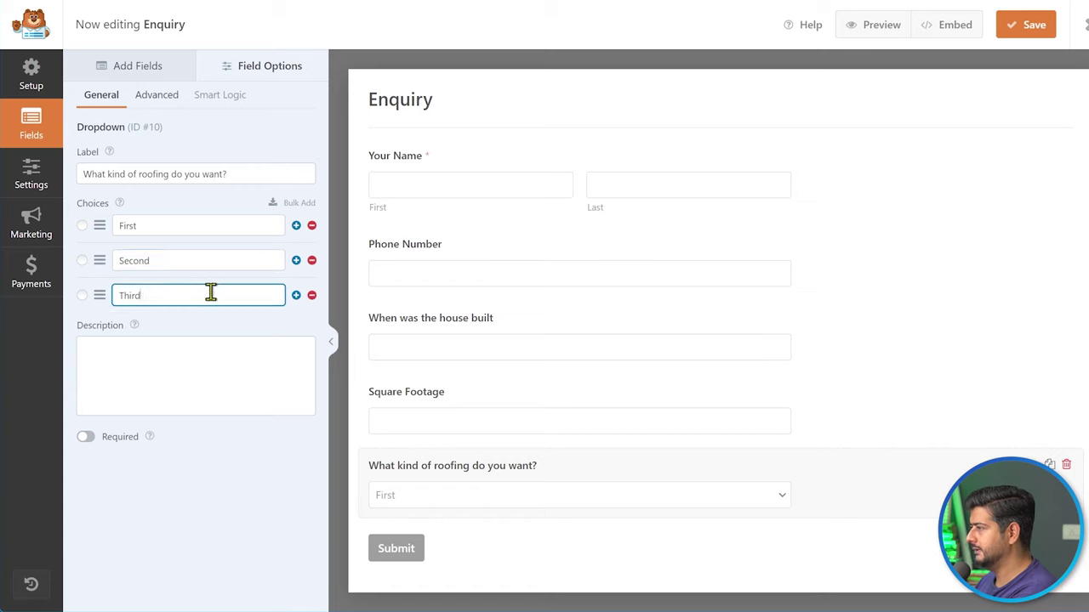
pyautogui.click(272, 493)
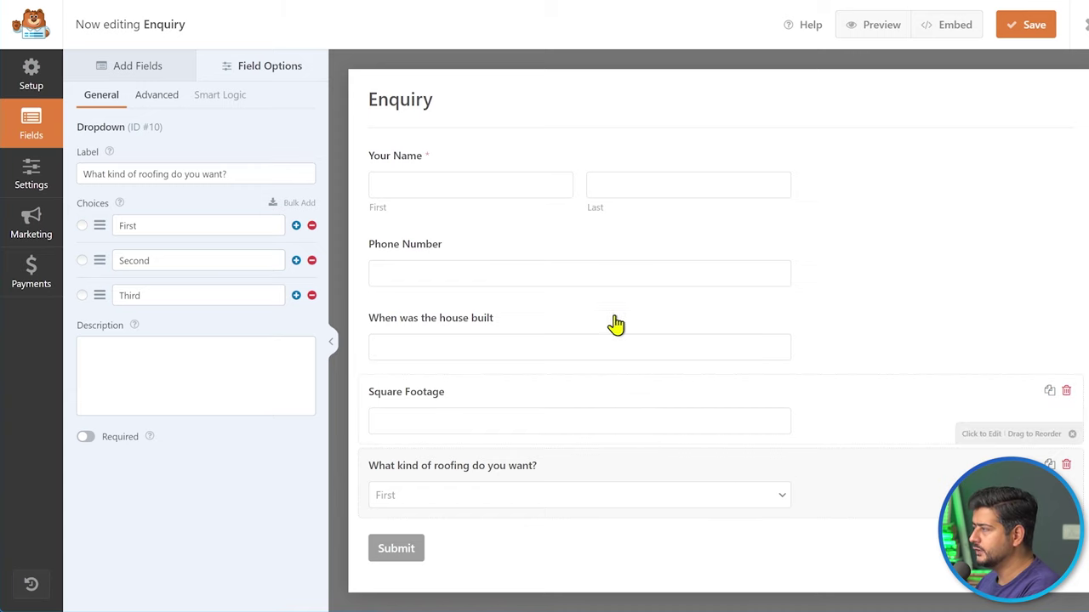
# Turn on Required for Phone Number, When was the house built, Square Footage and the roofing dropdown, then save
pyautogui.click(498, 262)
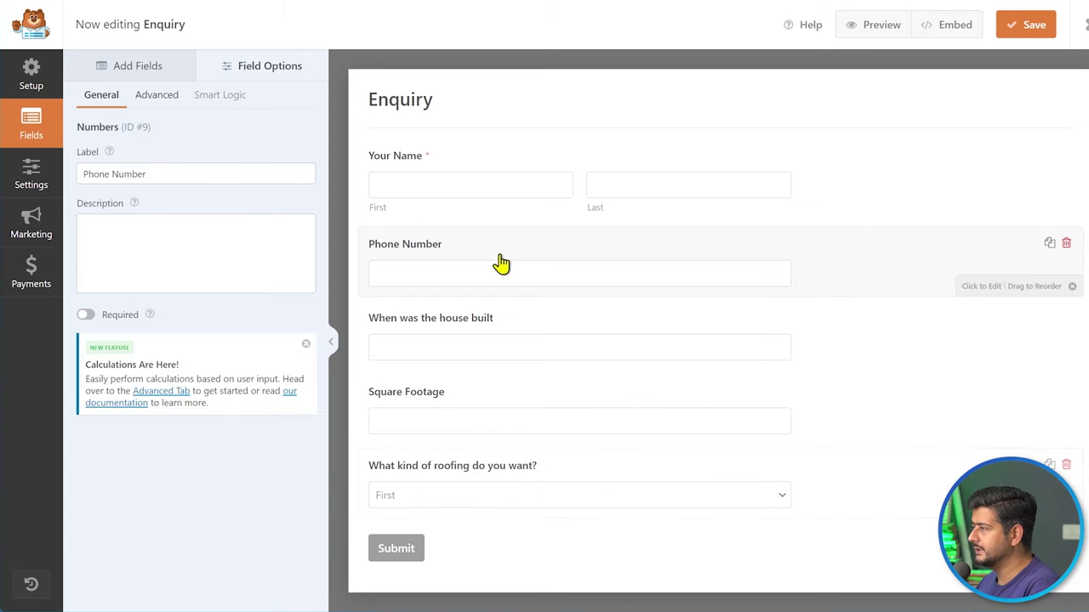
pyautogui.click(85, 315)
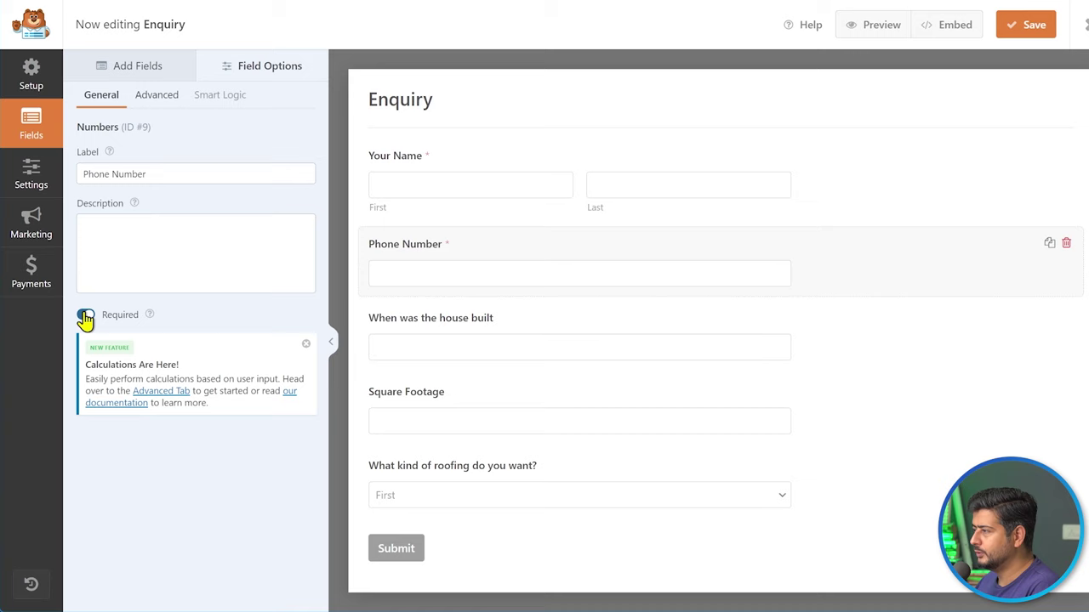
pyautogui.click(524, 345)
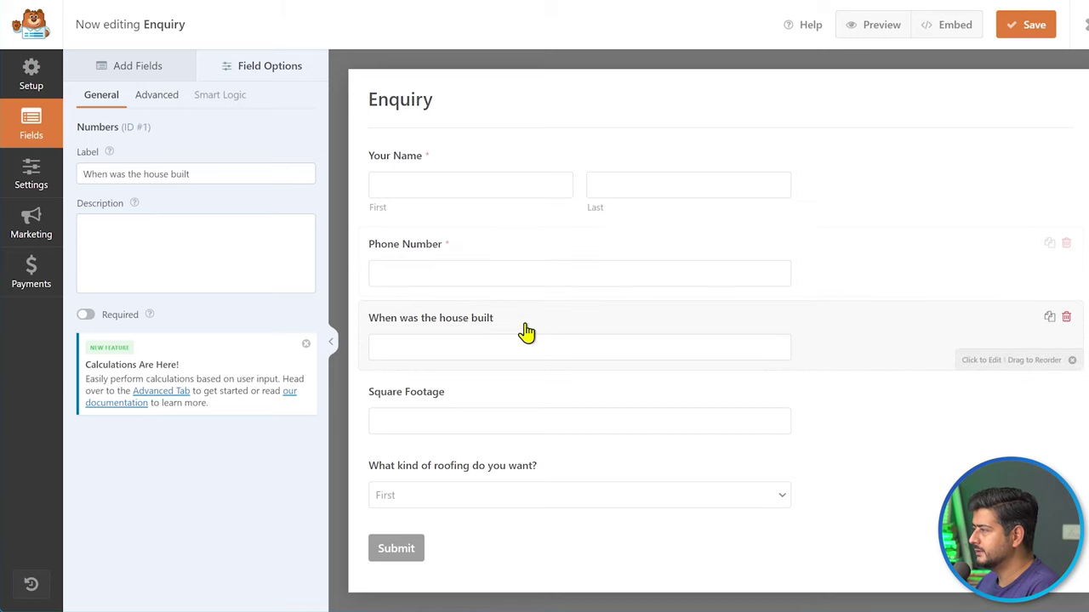
pyautogui.click(85, 315)
pyautogui.click(471, 408)
pyautogui.click(85, 314)
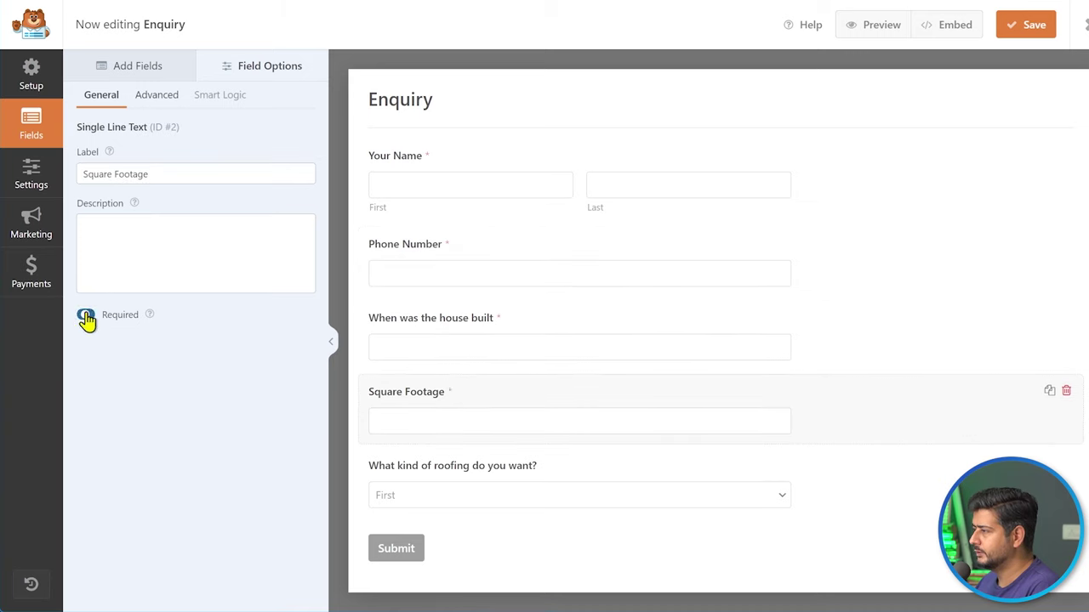
pyautogui.click(453, 455)
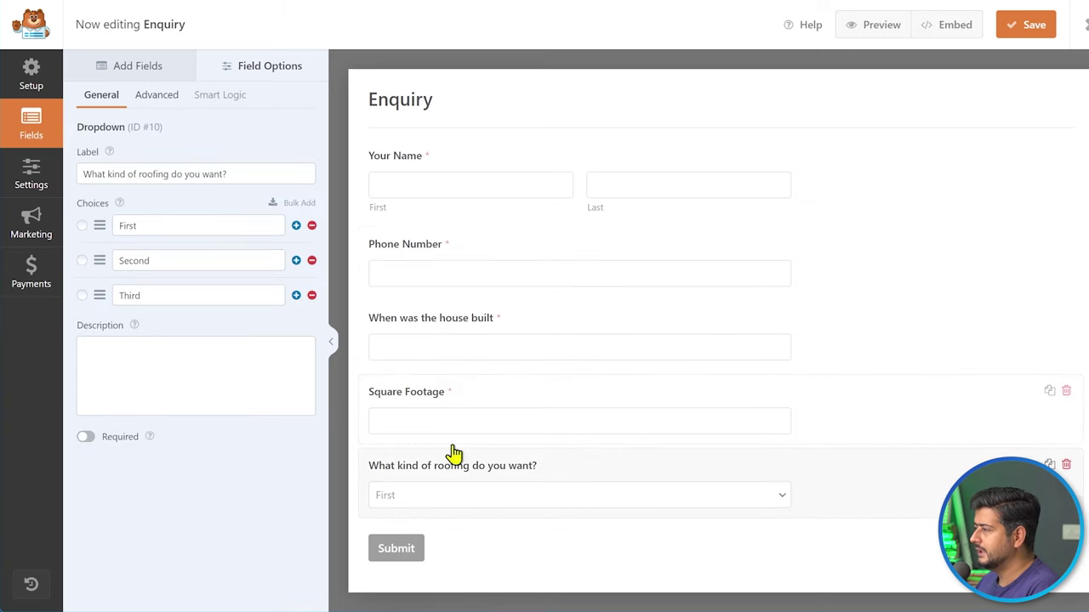
pyautogui.click(85, 436)
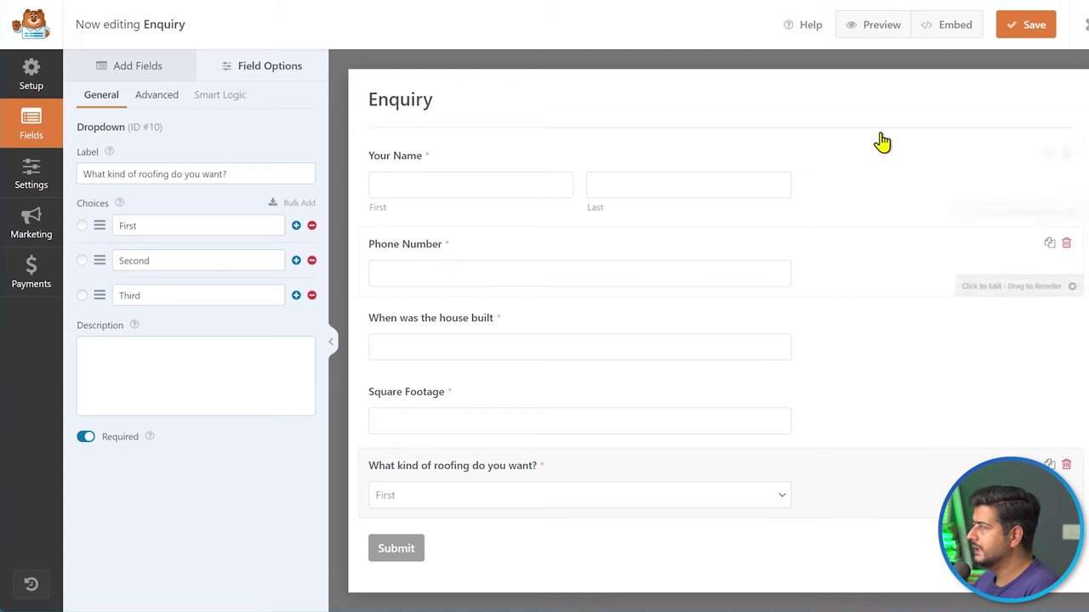
pyautogui.click(1023, 27)
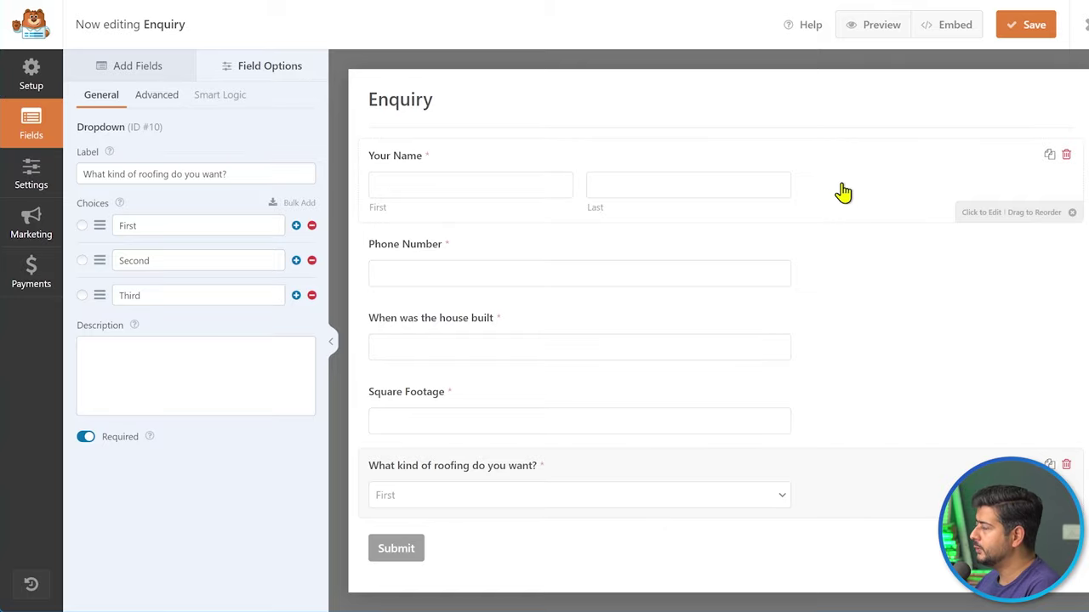
# Embed the Enquiry form on a newly created page named 'Enquiry Form'
pyautogui.click(944, 31)
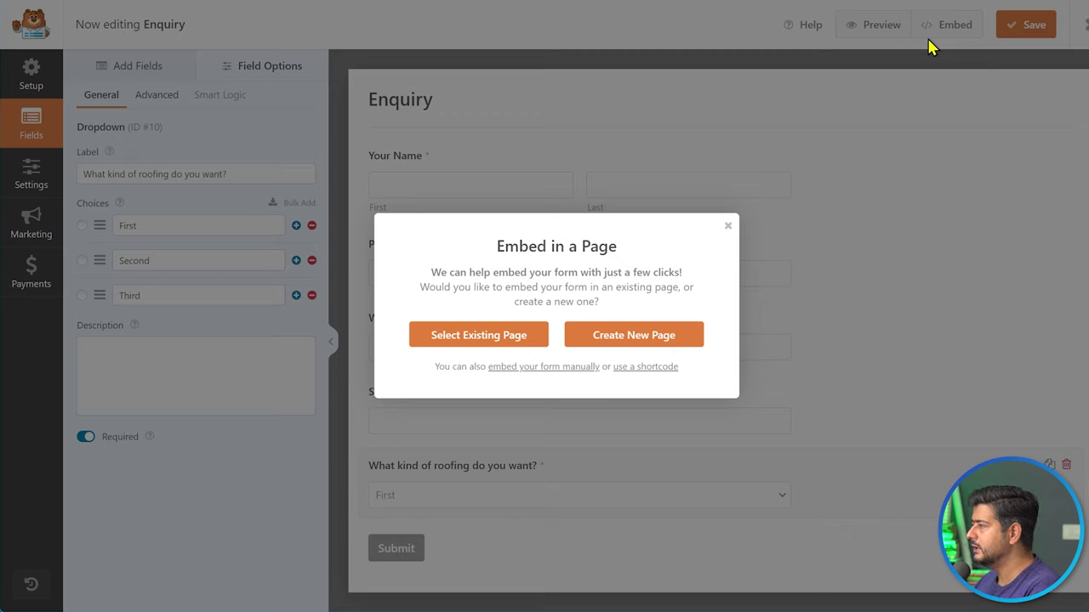
pyautogui.click(617, 340)
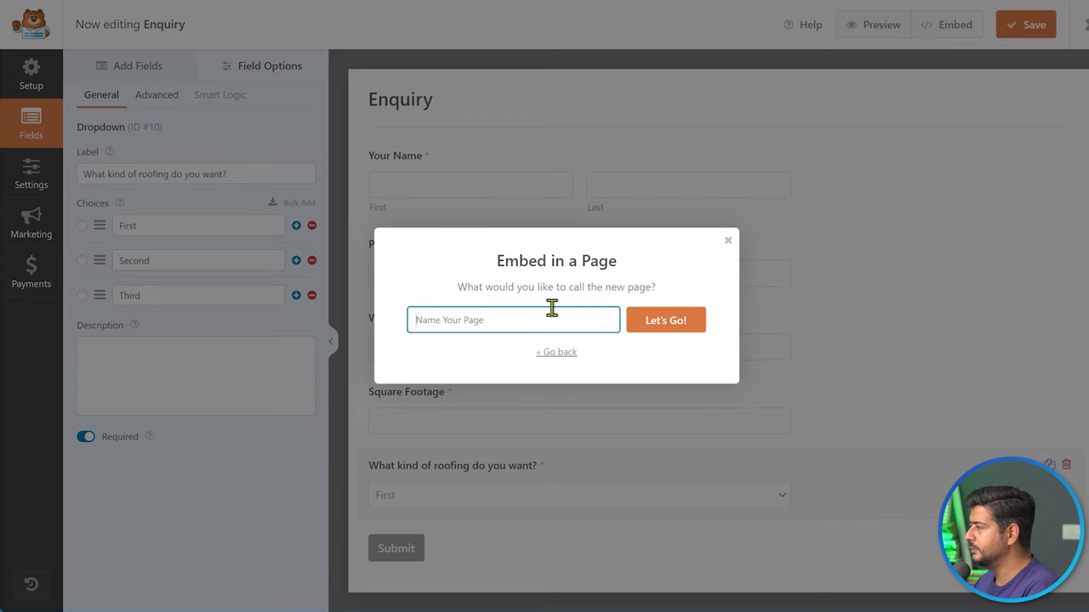
pyautogui.write('Enquiry')
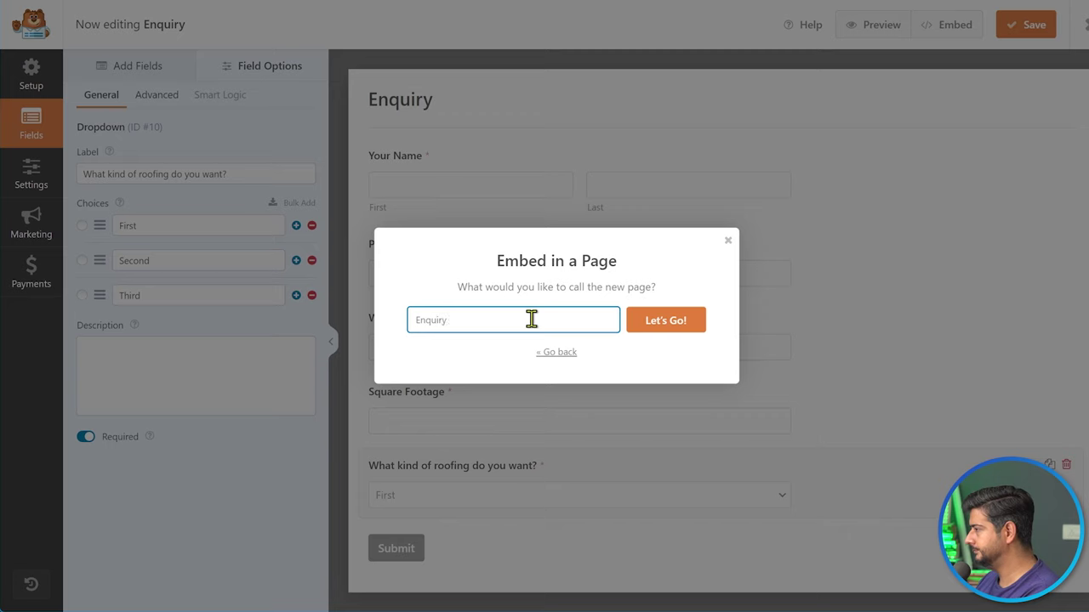
pyautogui.write(' Form')
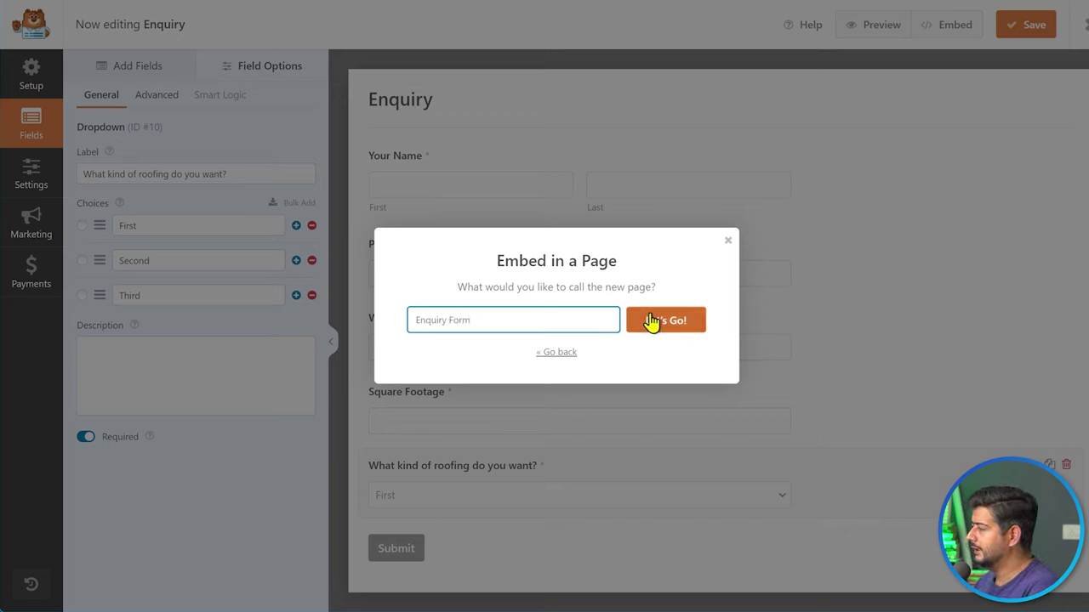
pyautogui.click(652, 321)
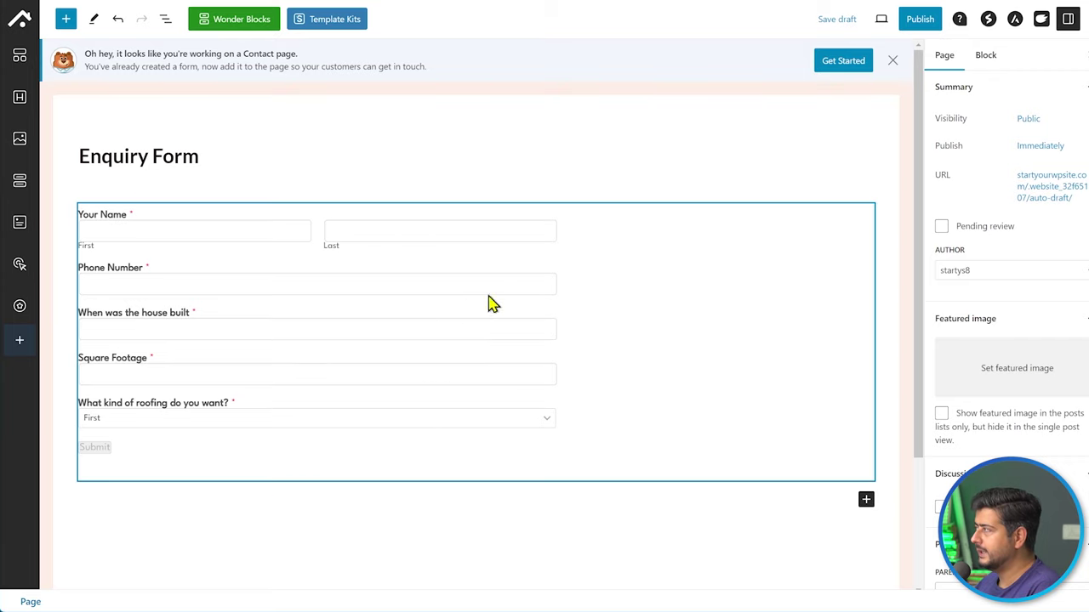
# Publish the Enquiry Form page, view it live, then close that tab to return to the editor
pyautogui.click(920, 18)
pyautogui.click(980, 22)
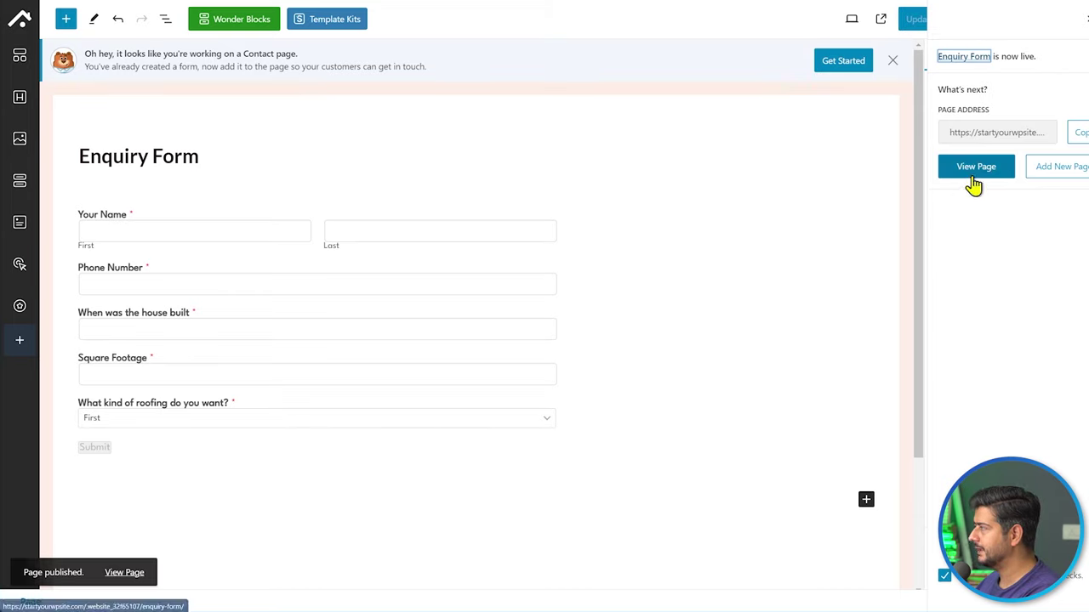
pyautogui.click(975, 165)
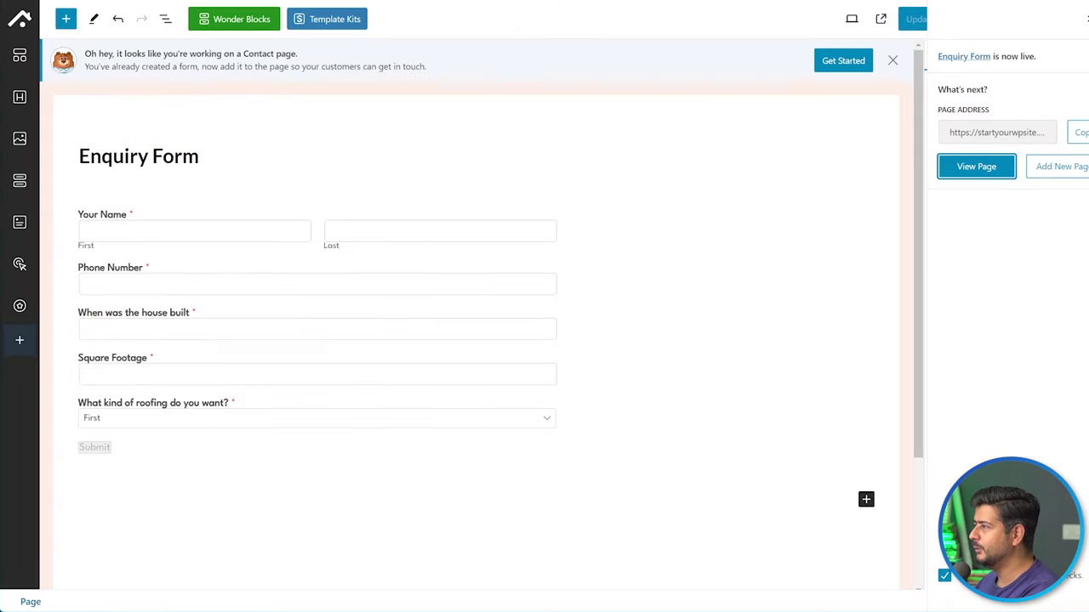
pyautogui.hotkey('ctrl', 'w')
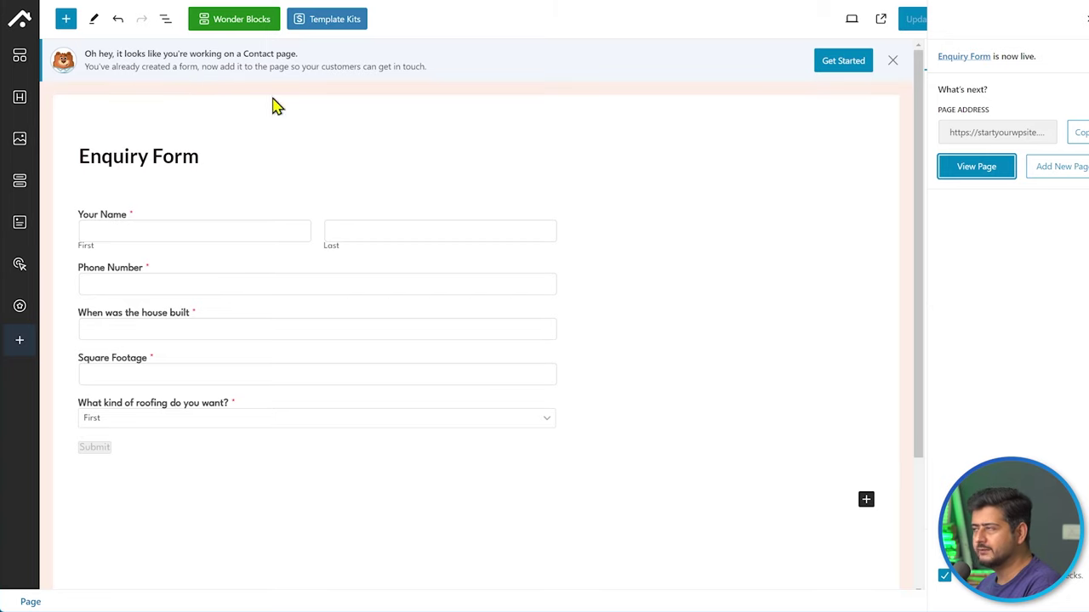
# Leave the page editor and activate the Duplicator plugin from the Installed Plugins list
pyautogui.click(22, 25)
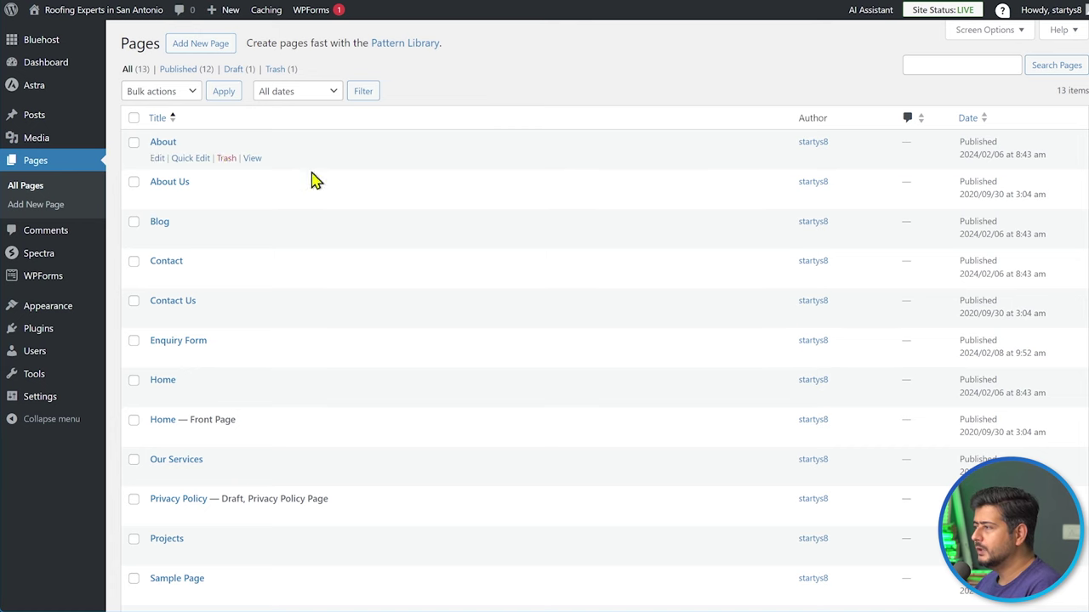
pyautogui.moveTo(65, 335)
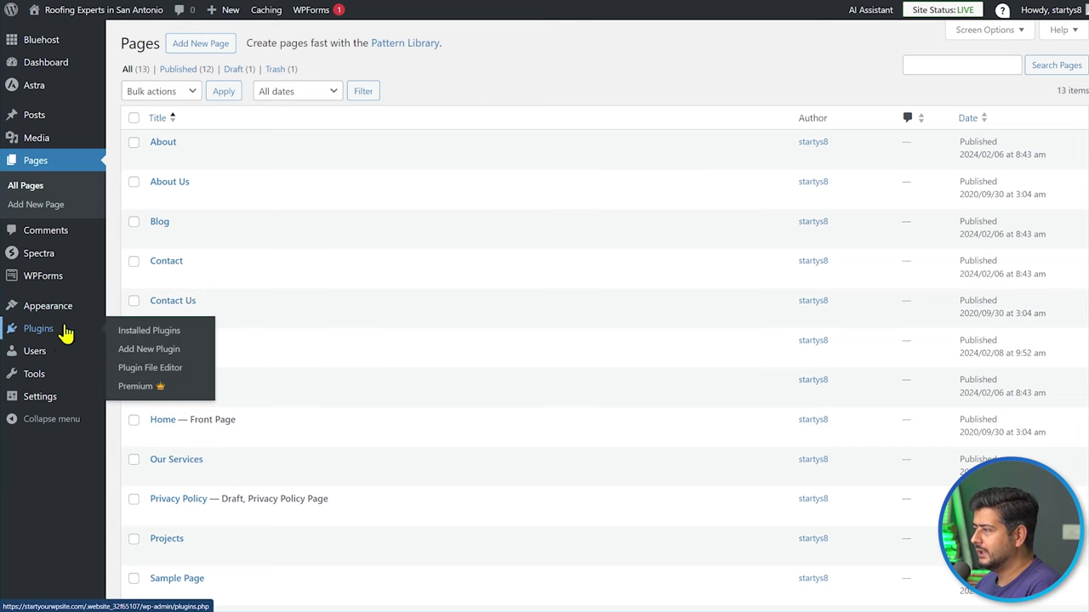
pyautogui.click(147, 331)
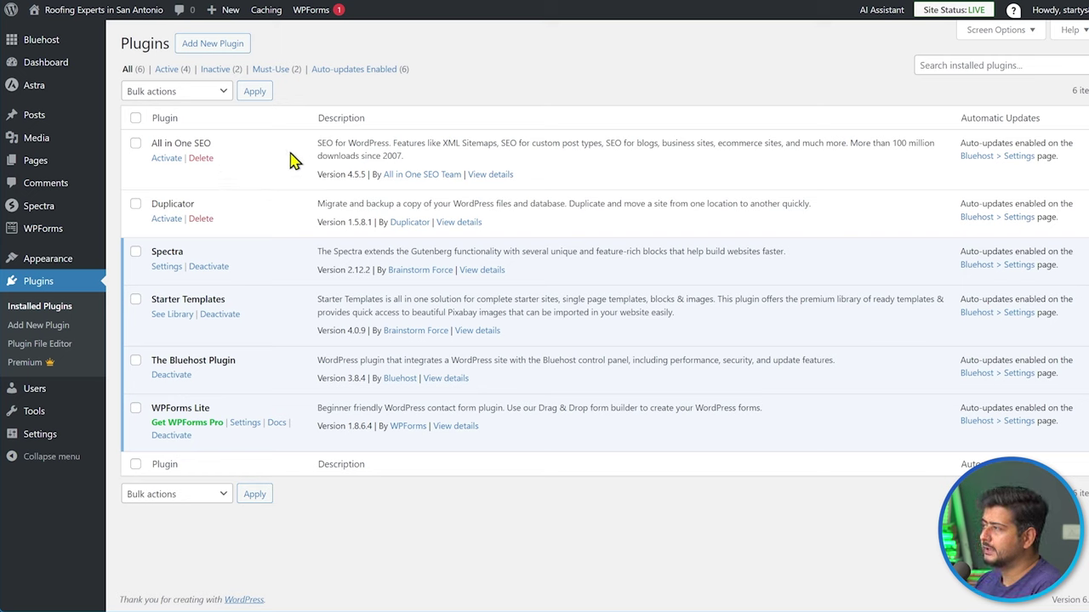
pyautogui.click(174, 219)
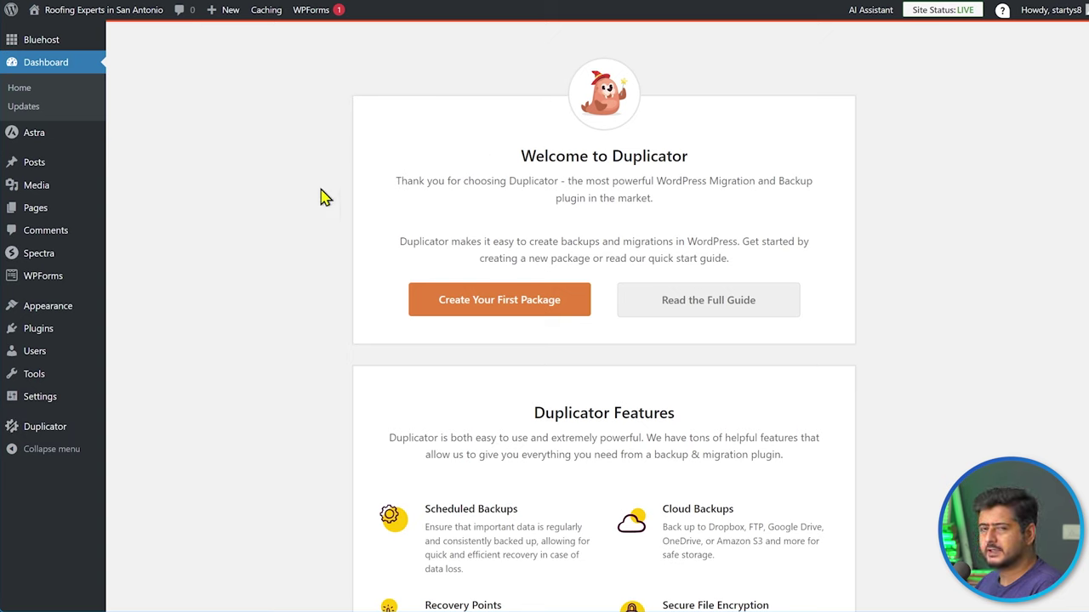
pyautogui.moveTo(65, 336)
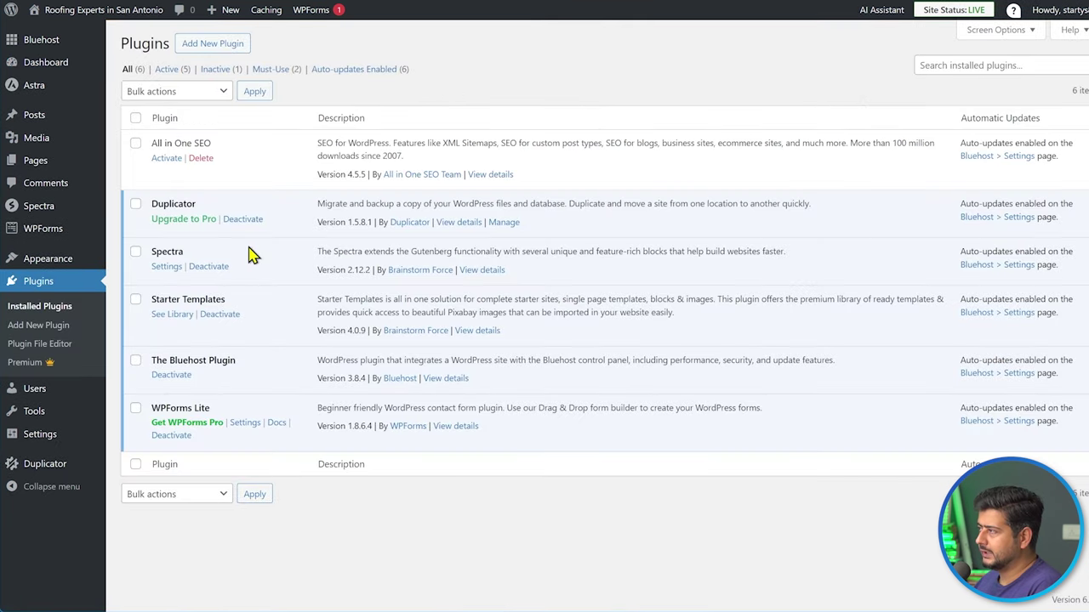
# Activate All in One SEO, the last inactive plugin, then head to Appearance > Menus
pyautogui.click(457, 187)
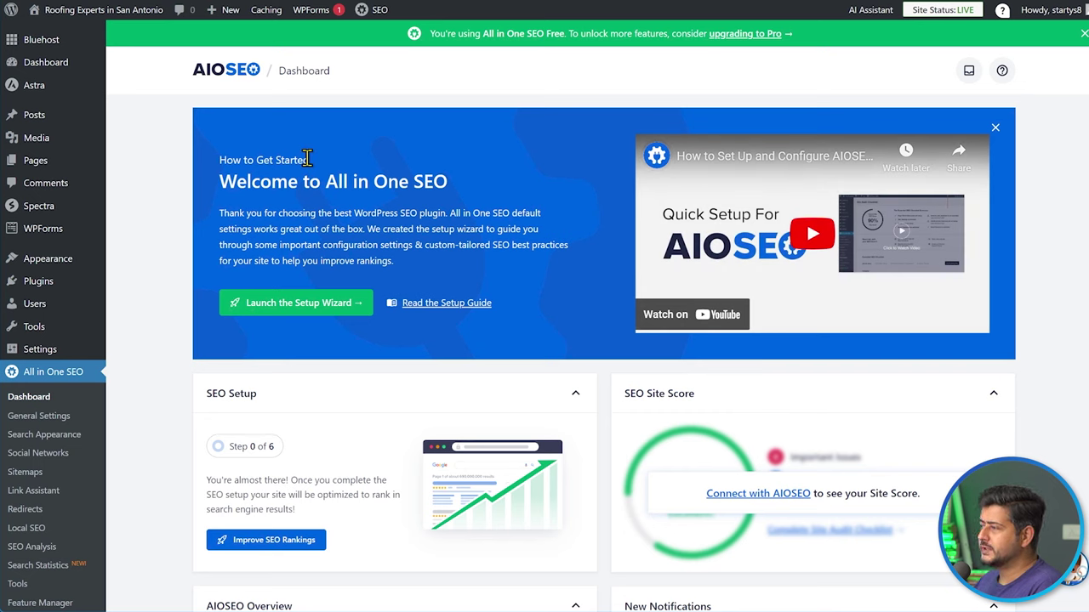
pyautogui.moveTo(51, 265)
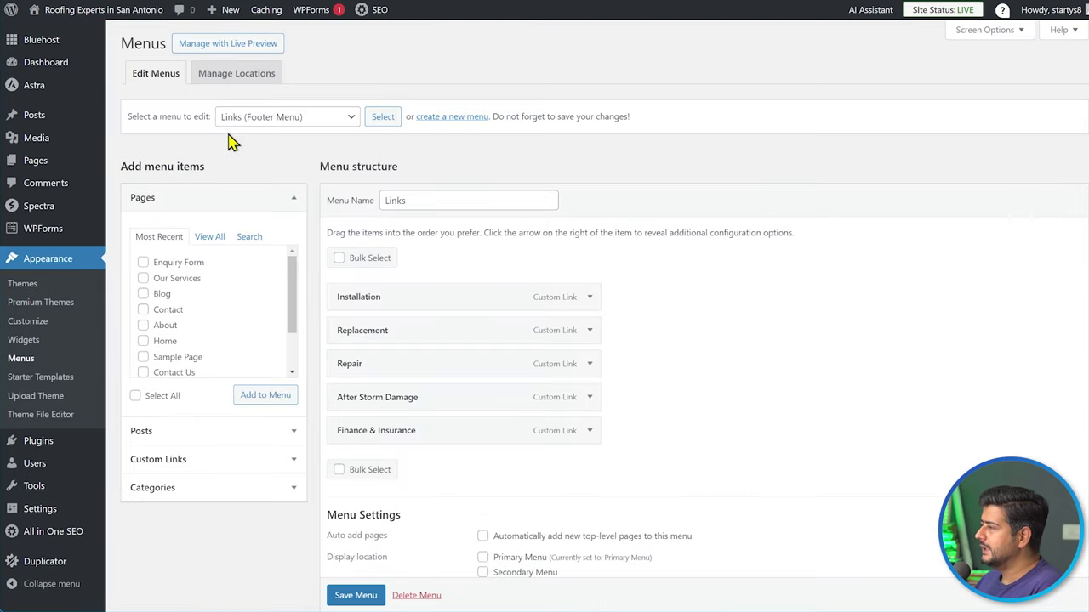
# Load the Primary Menu for editing and add the Enquiry Form page from Pages
pyautogui.click(348, 121)
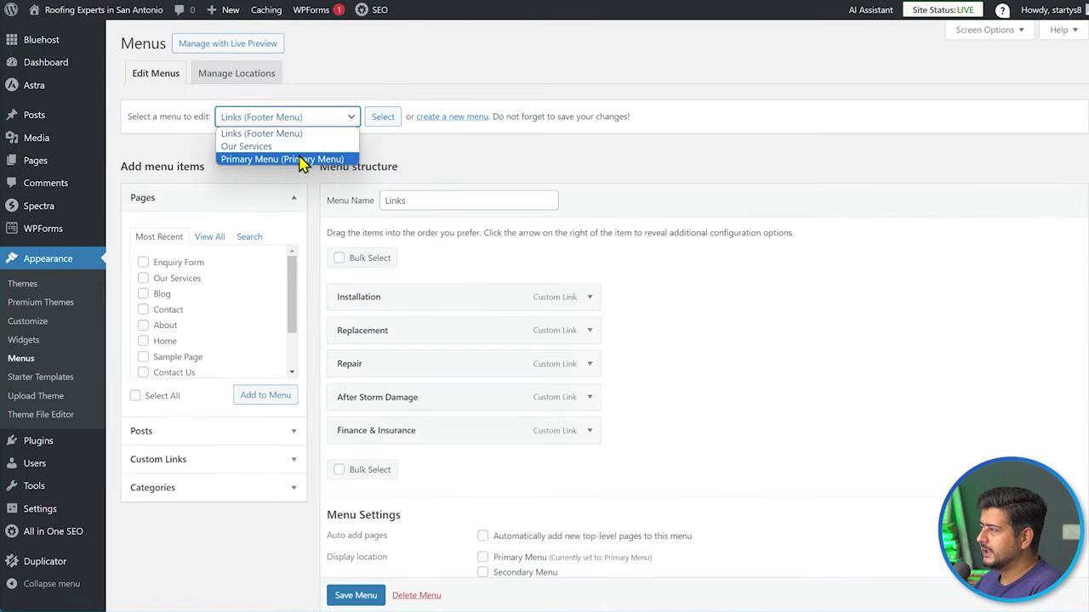
pyautogui.click(338, 162)
pyautogui.click(386, 120)
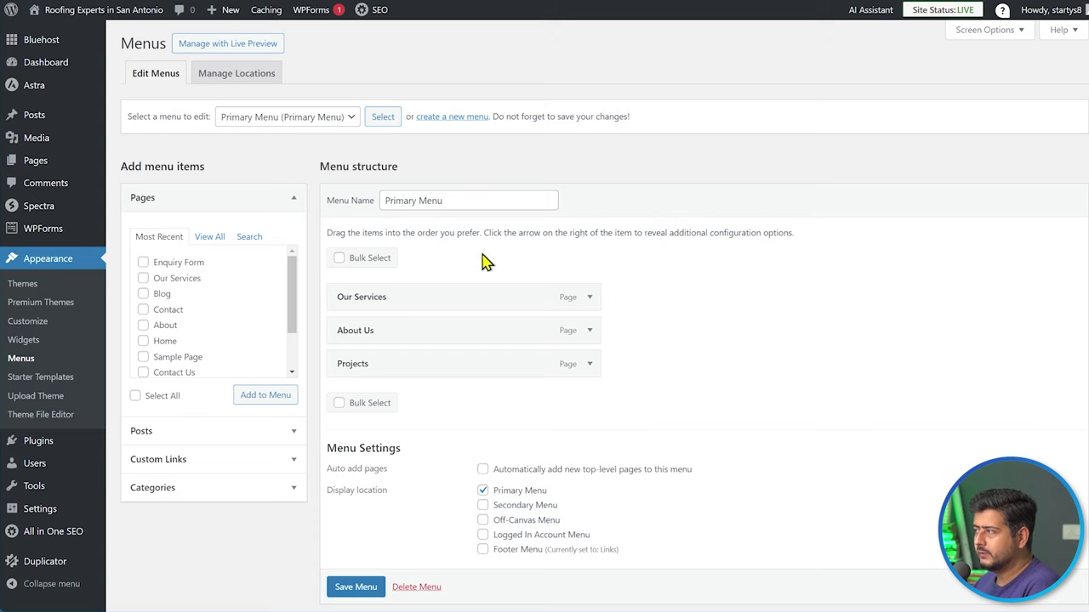
pyautogui.click(143, 262)
pyautogui.click(255, 398)
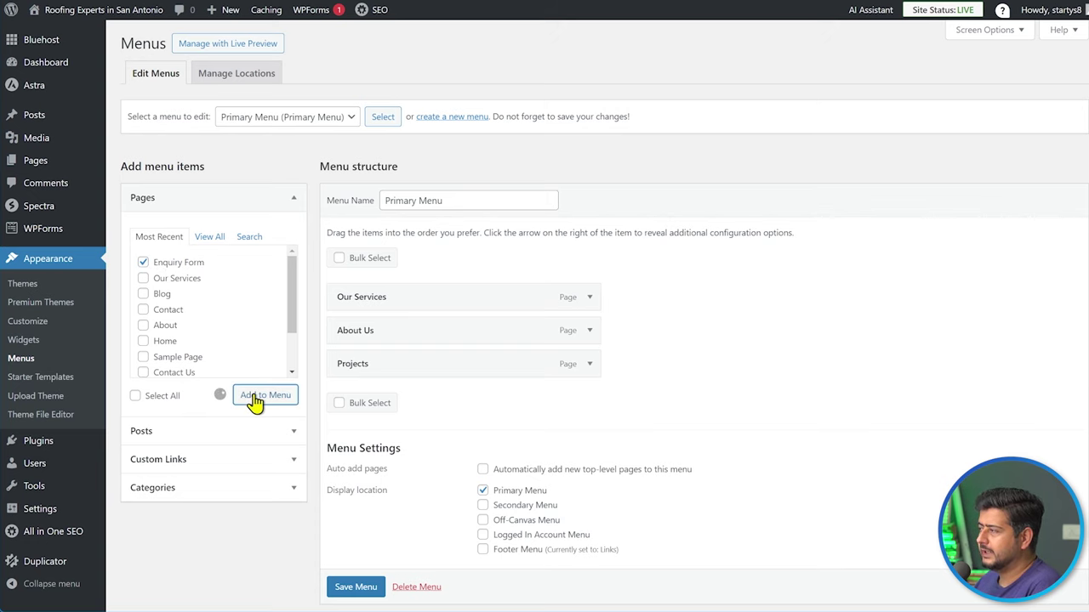